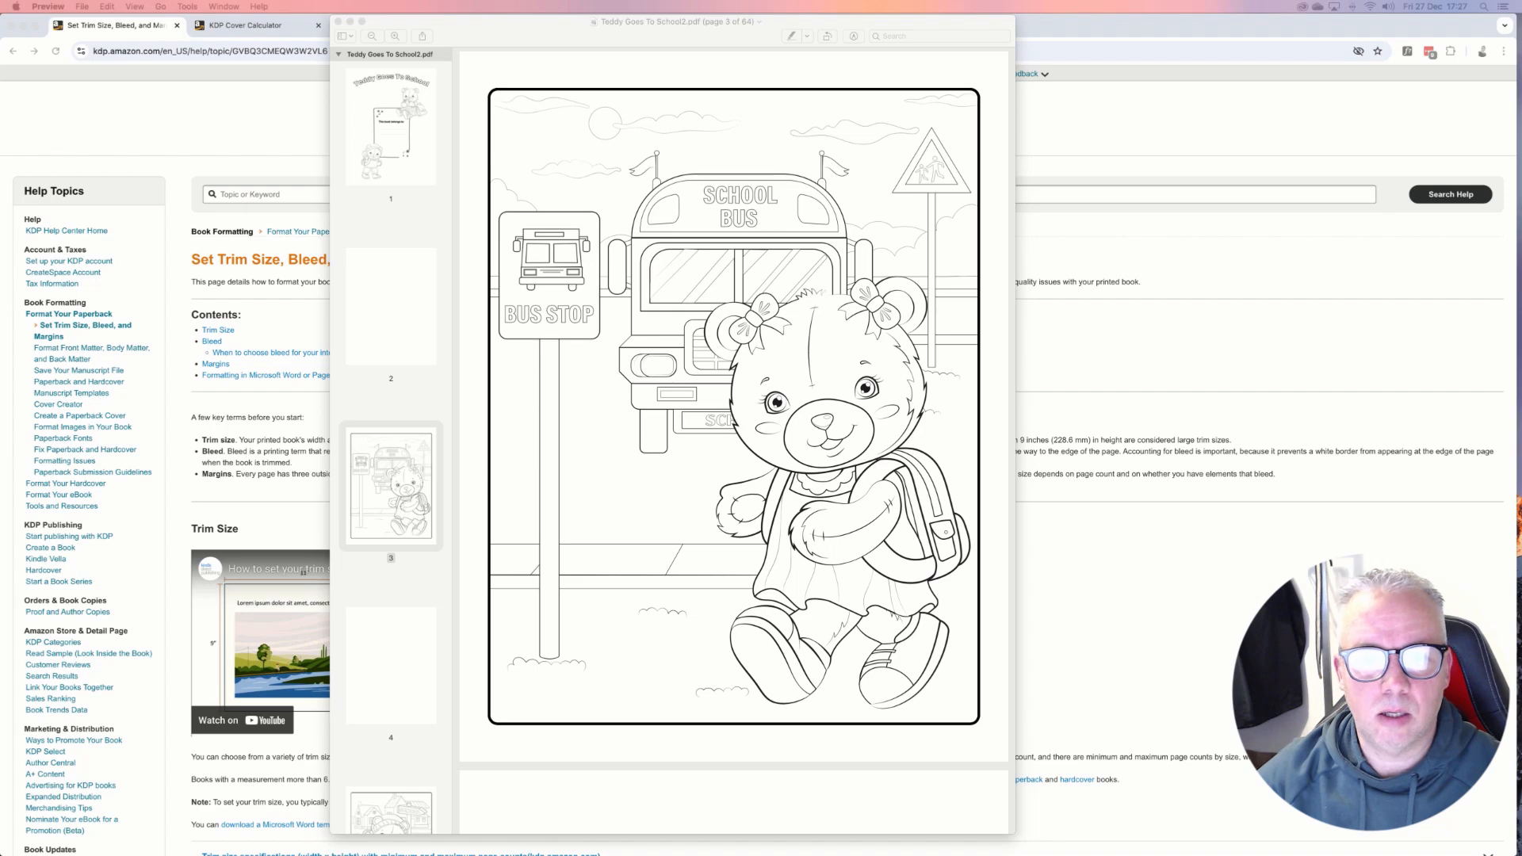
Look through the first coloring pages of Teddy Goes To School2.pdf and return to its title page.
{"action": "scroll", "coordinate": [733, 408], "scroll_direction": "down", "scroll_amount": 10}
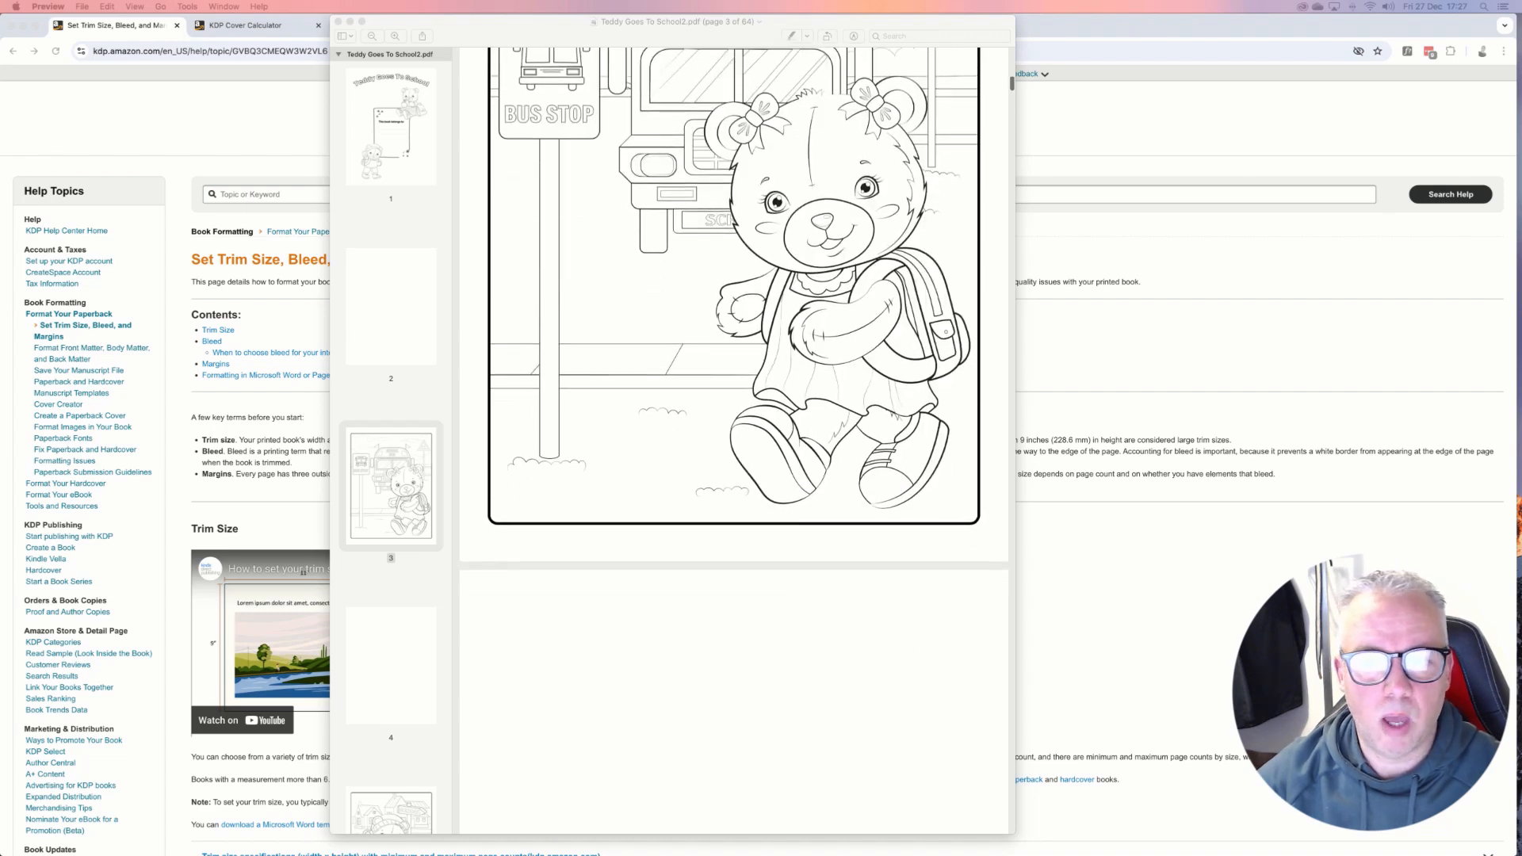
{"action": "scroll", "coordinate": [733, 409], "scroll_direction": "down", "scroll_amount": 8}
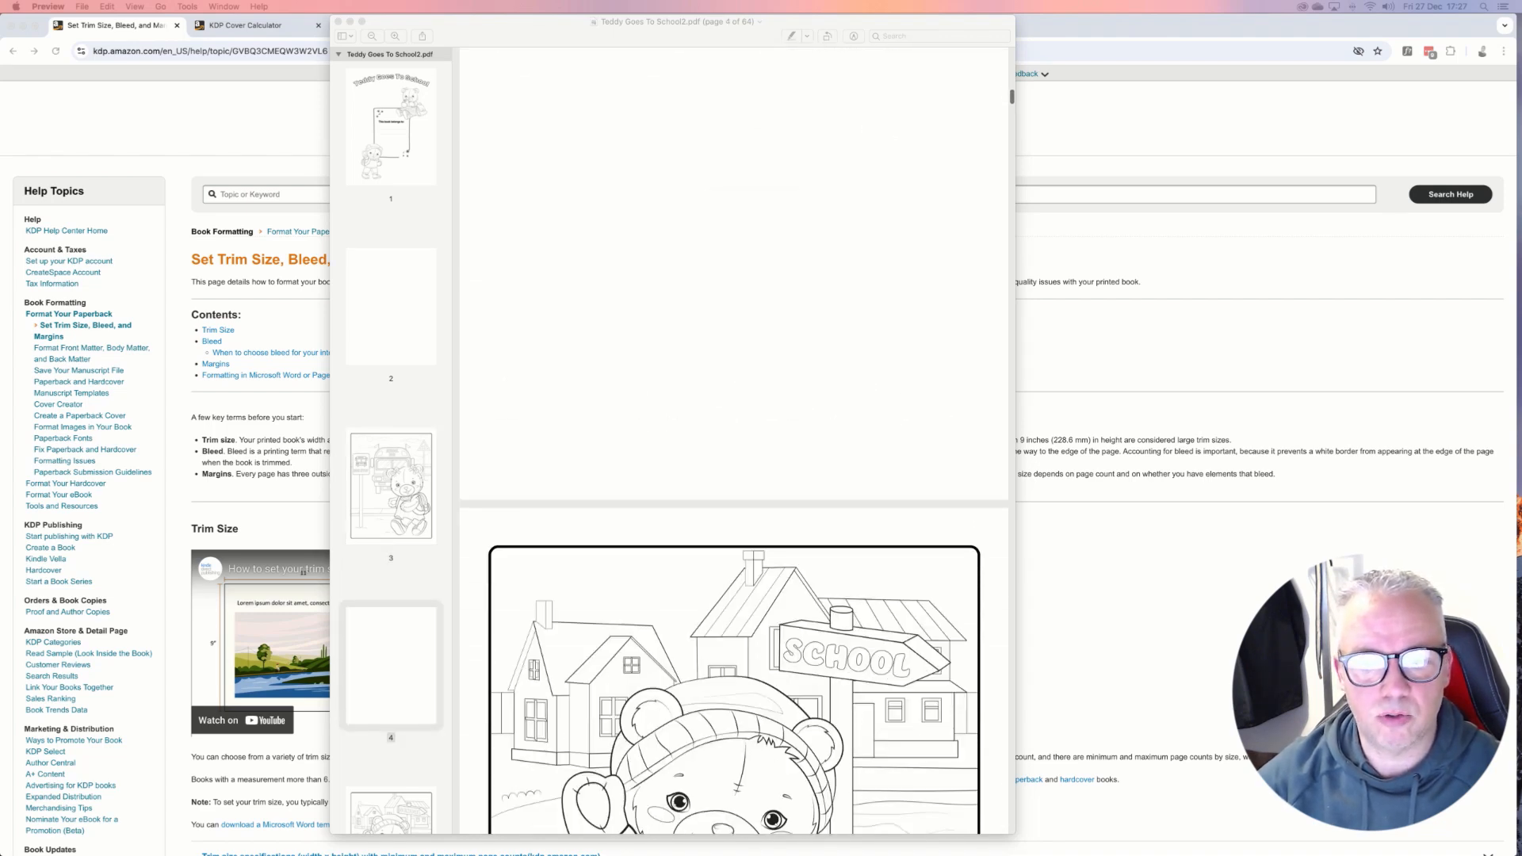
{"action": "scroll", "coordinate": [733, 440], "scroll_direction": "down", "scroll_amount": 10}
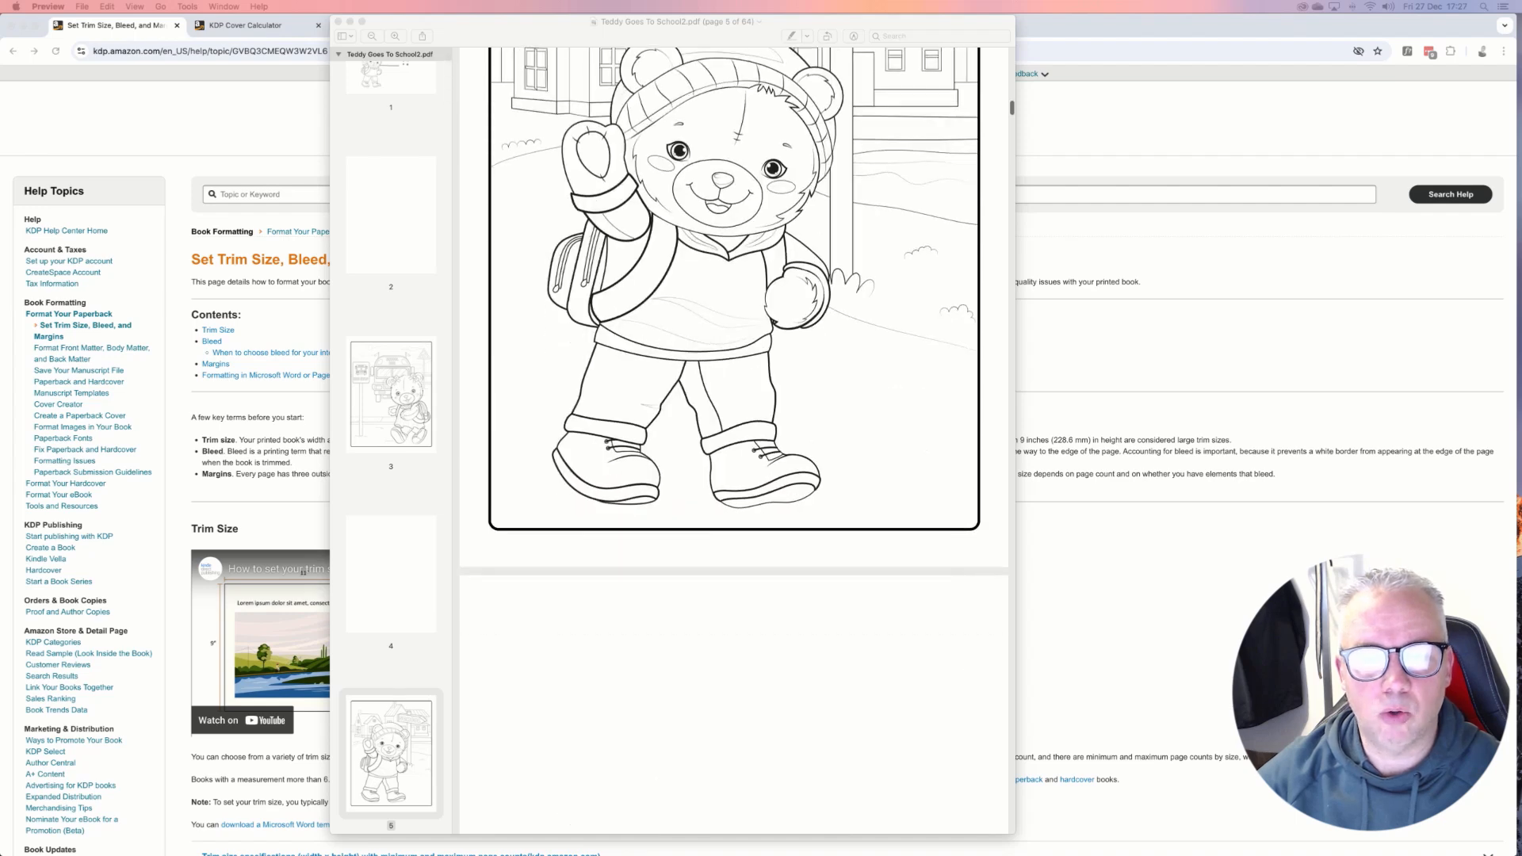
{"action": "scroll", "coordinate": [733, 440], "scroll_direction": "up", "scroll_amount": 20}
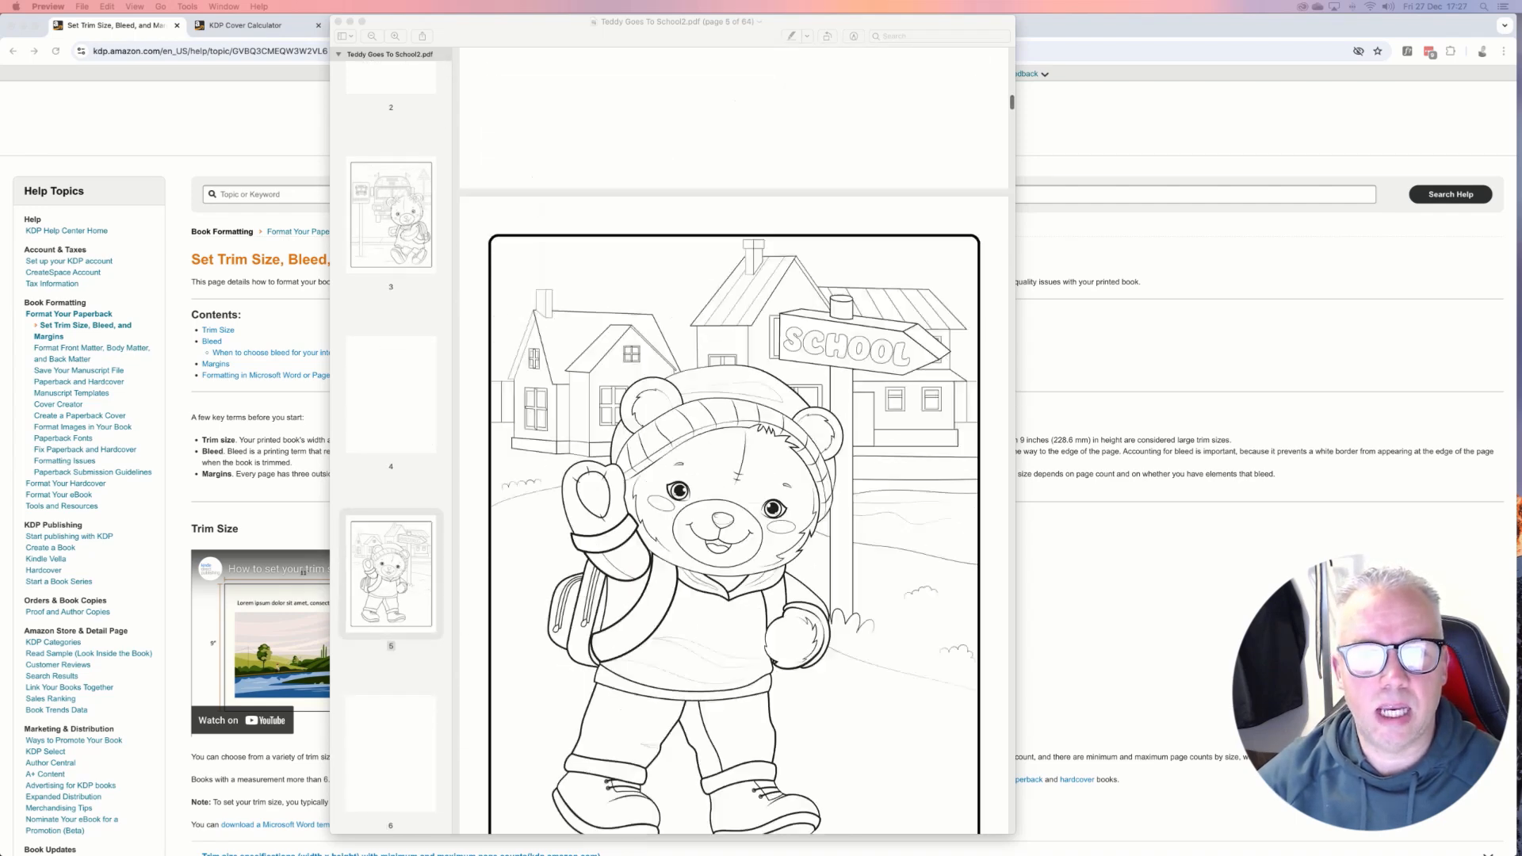
{"action": "scroll", "coordinate": [733, 408], "scroll_direction": "up", "scroll_amount": 15}
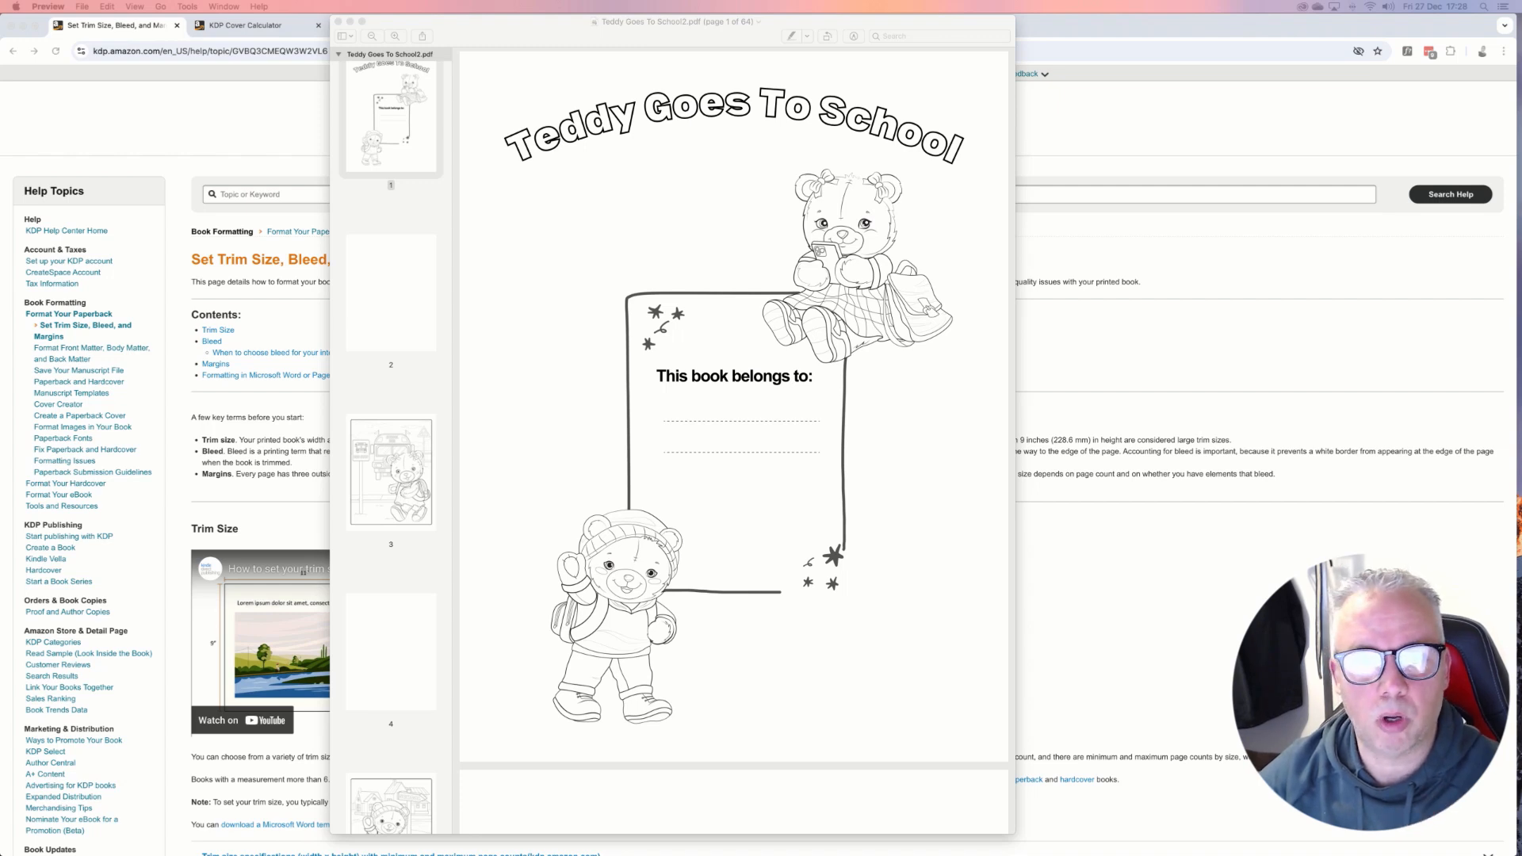
Switch to Chrome and open the KDP Cover Calculator page.
{"action": "left_click", "coordinate": [269, 138]}
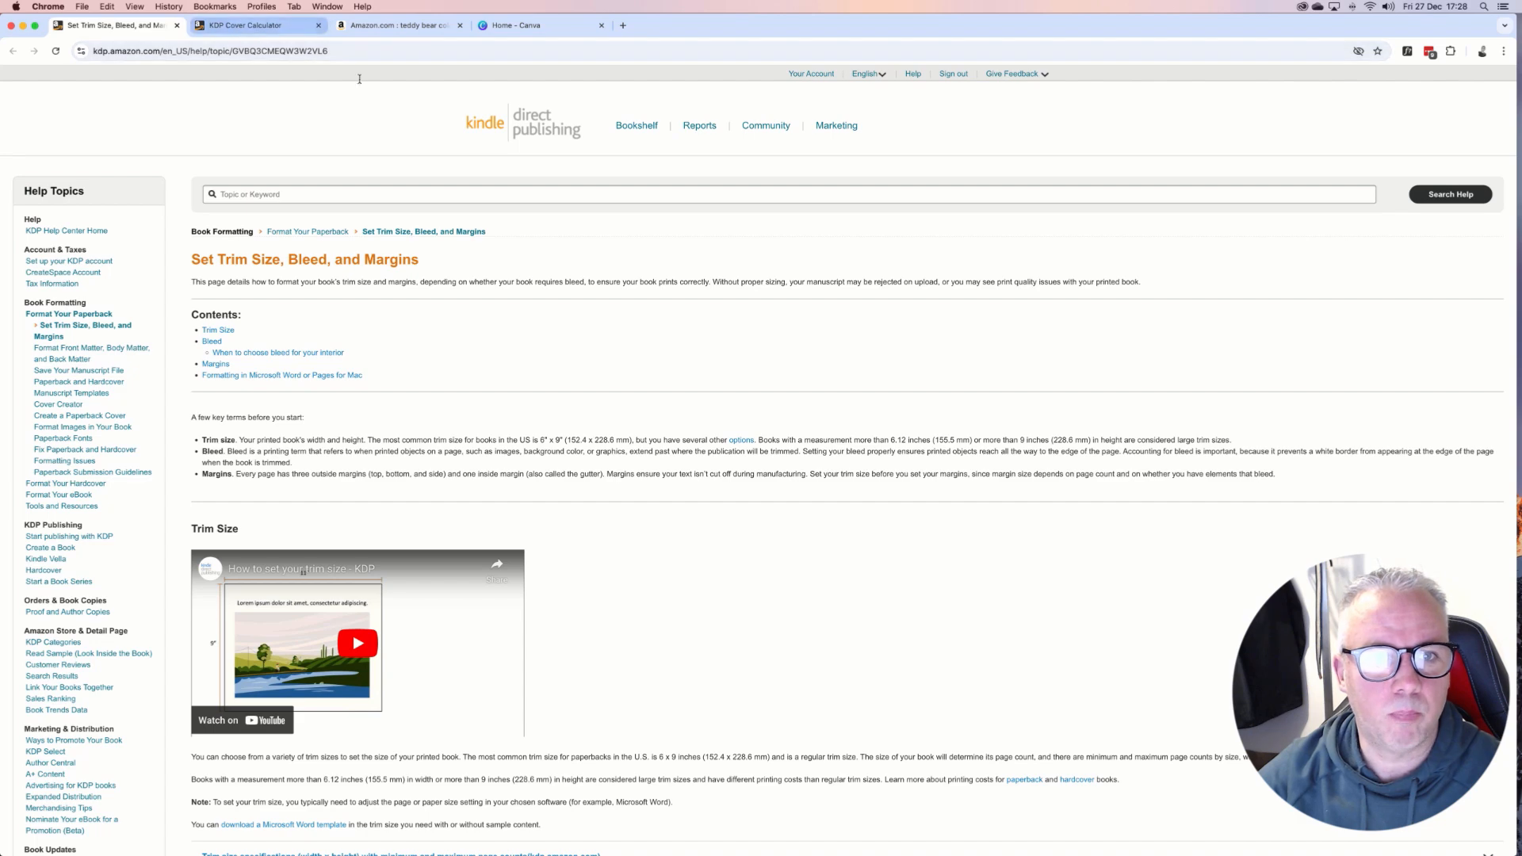
{"action": "scroll", "coordinate": [318, 128], "scroll_direction": "up", "scroll_amount": 1}
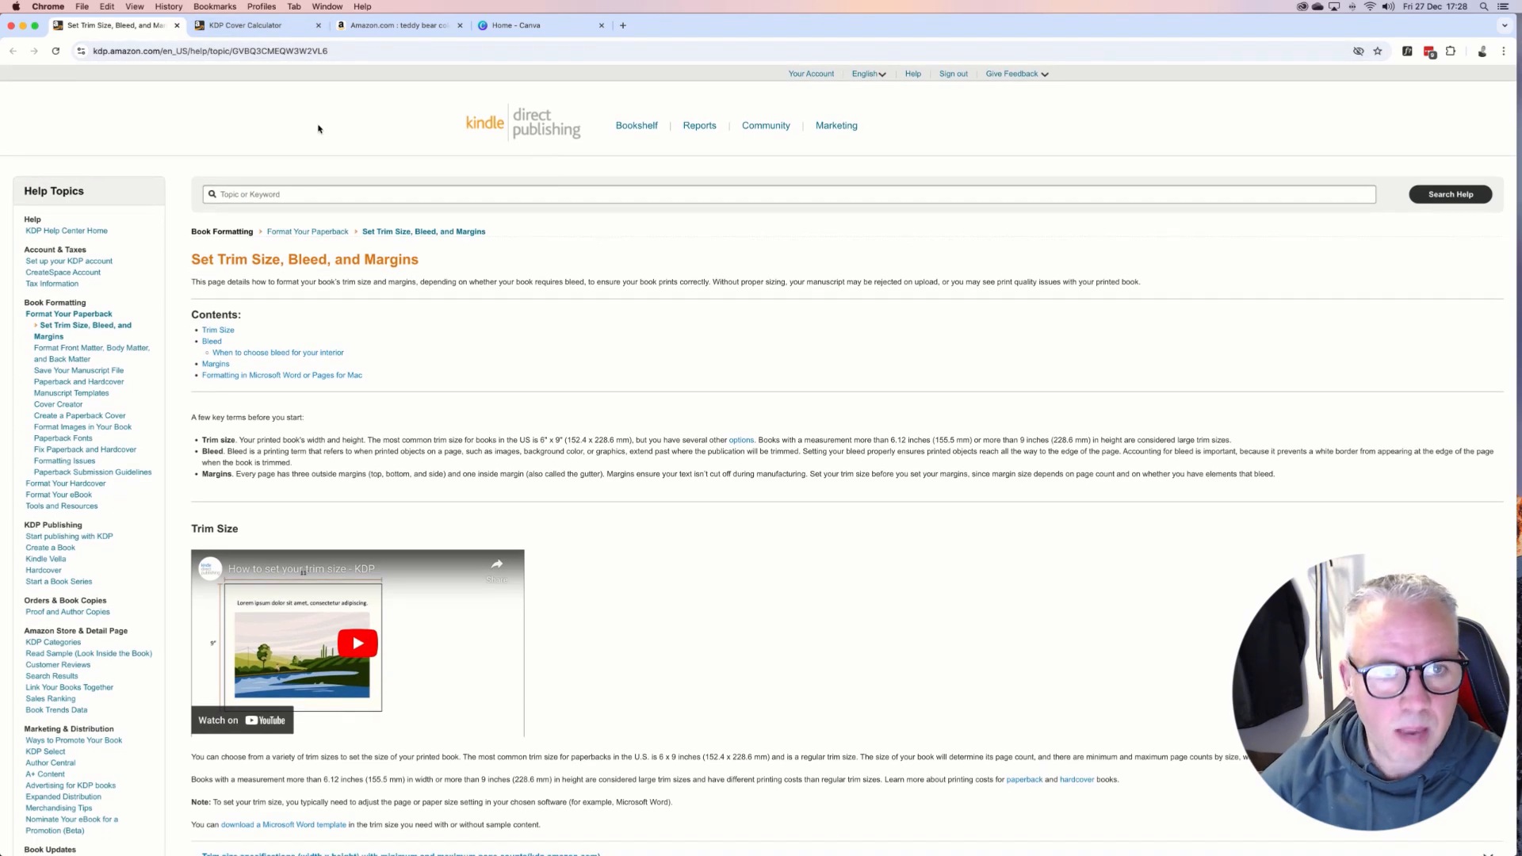
{"action": "left_click", "coordinate": [257, 34]}
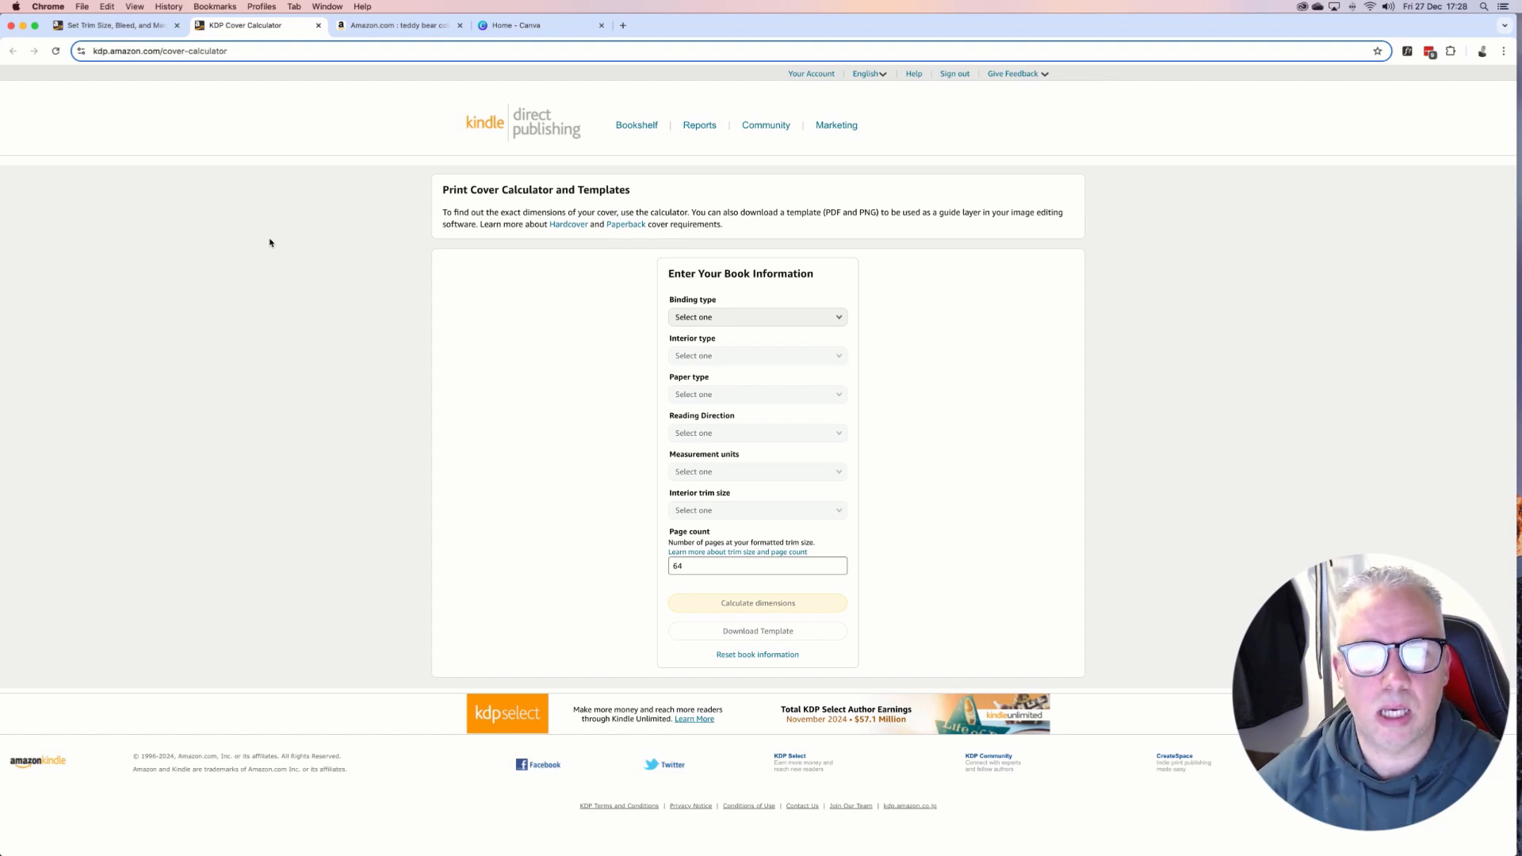
Check the last page number of Teddy Goes To School2.pdf in Preview and return to the KDP Cover Calculator.
{"action": "mouse_move", "coordinate": [2, 308]}
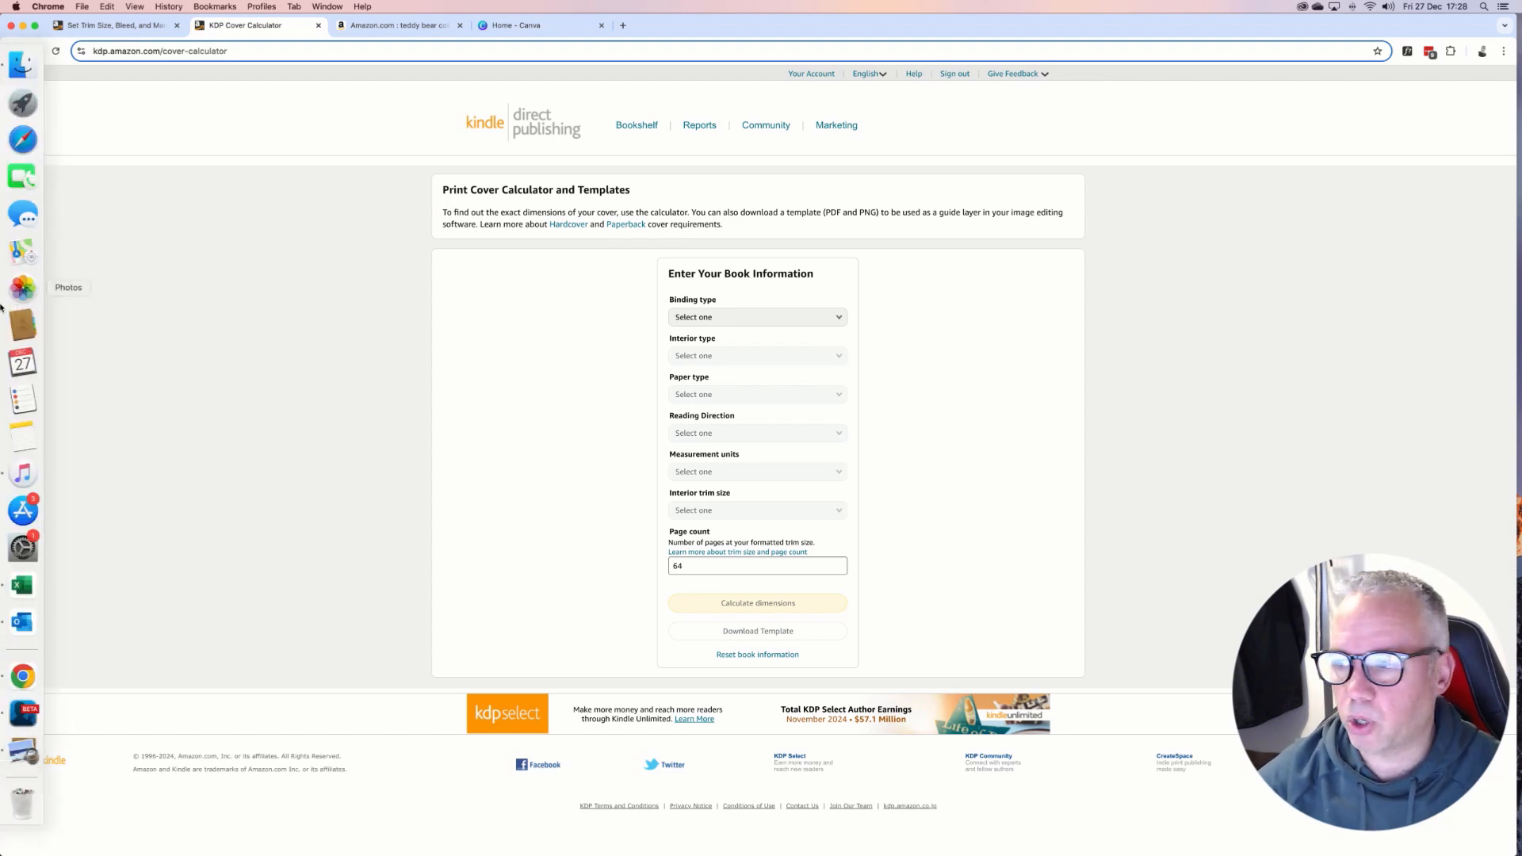
{"action": "left_click", "coordinate": [19, 750]}
{"action": "scroll", "coordinate": [411, 428], "scroll_direction": "down", "scroll_amount": 15}
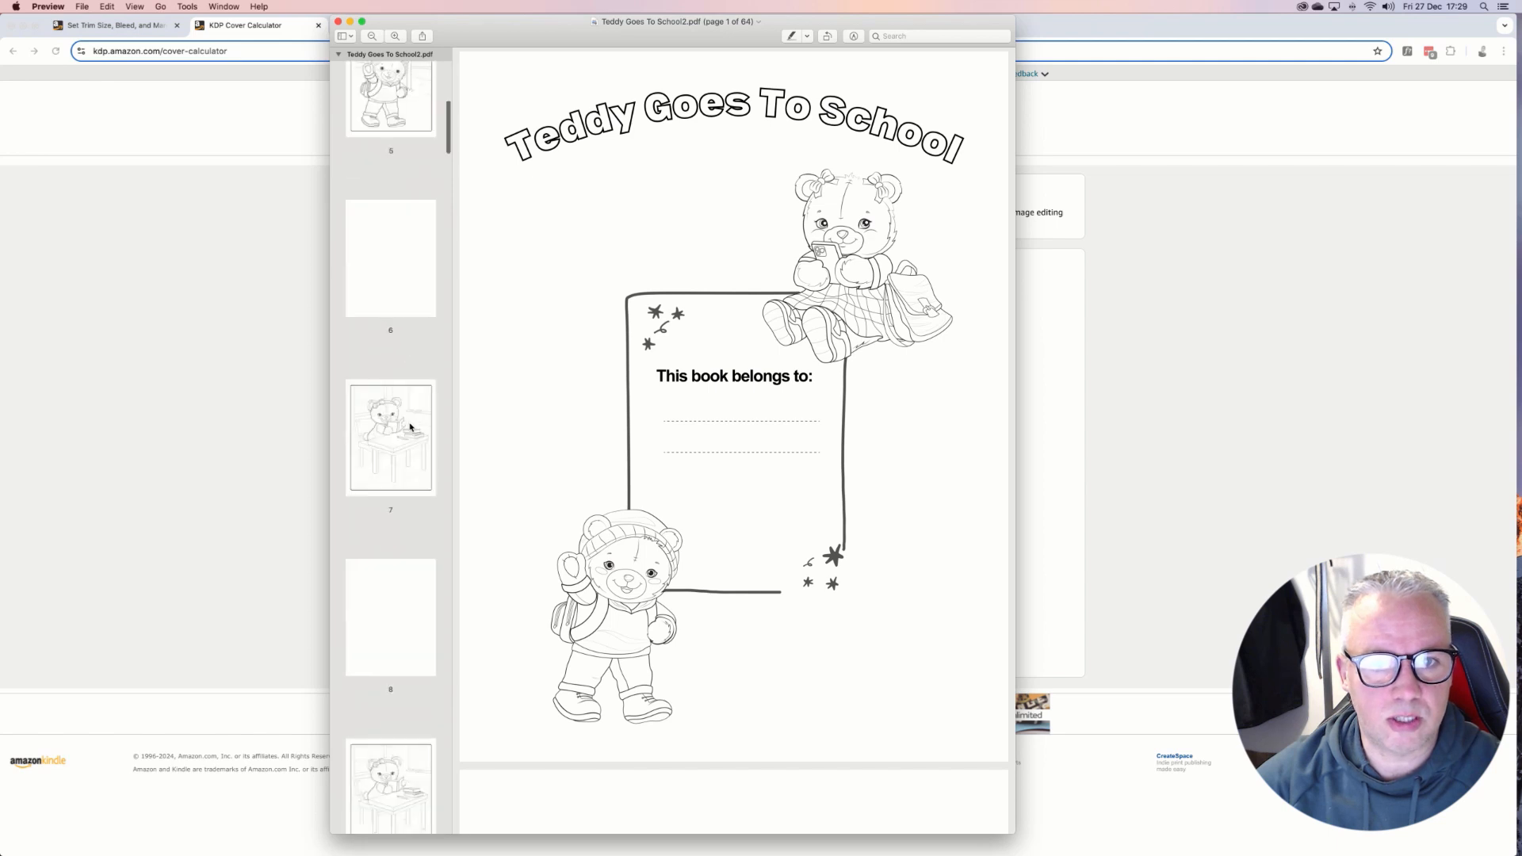
{"action": "left_click_drag", "start_coordinate": [448, 191], "coordinate": [455, 828]}
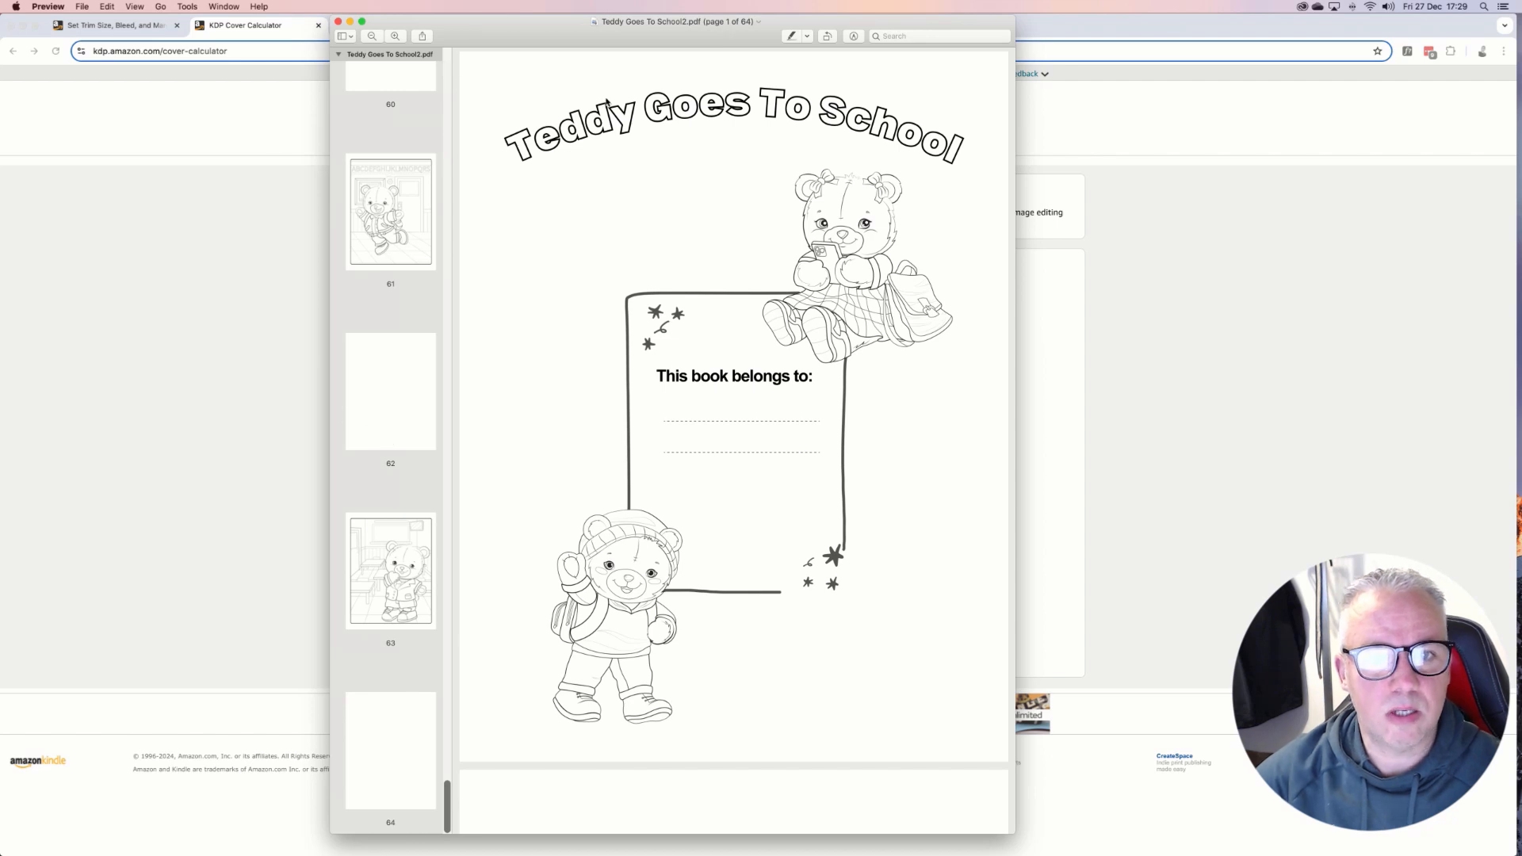
{"action": "left_click", "coordinate": [157, 285]}
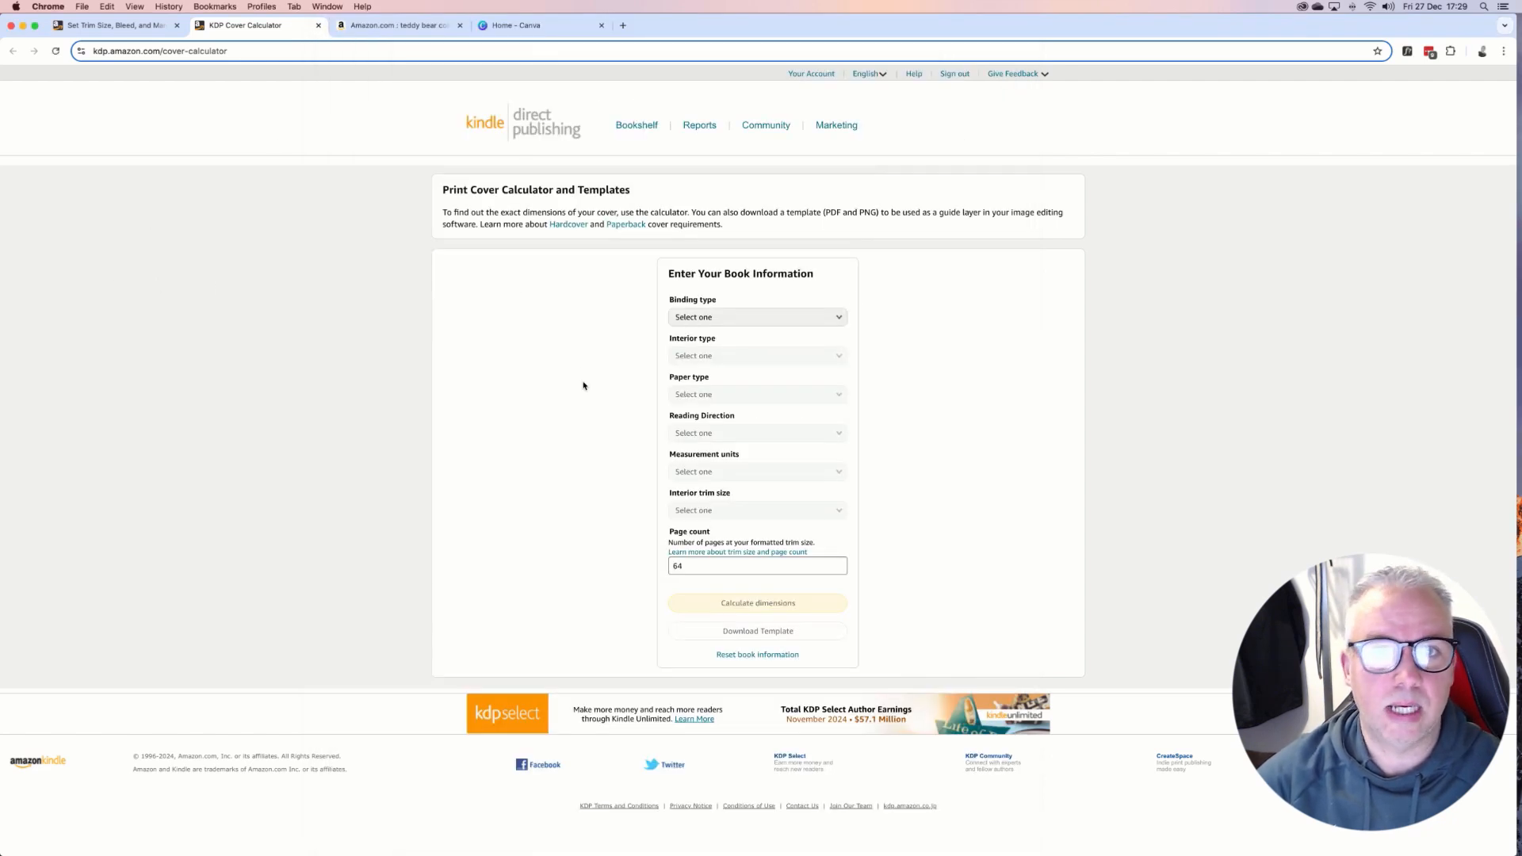
Set the book's binding type to Paperback and its interior type to Black & white.
{"action": "left_click", "coordinate": [778, 324]}
{"action": "left_click", "coordinate": [731, 337]}
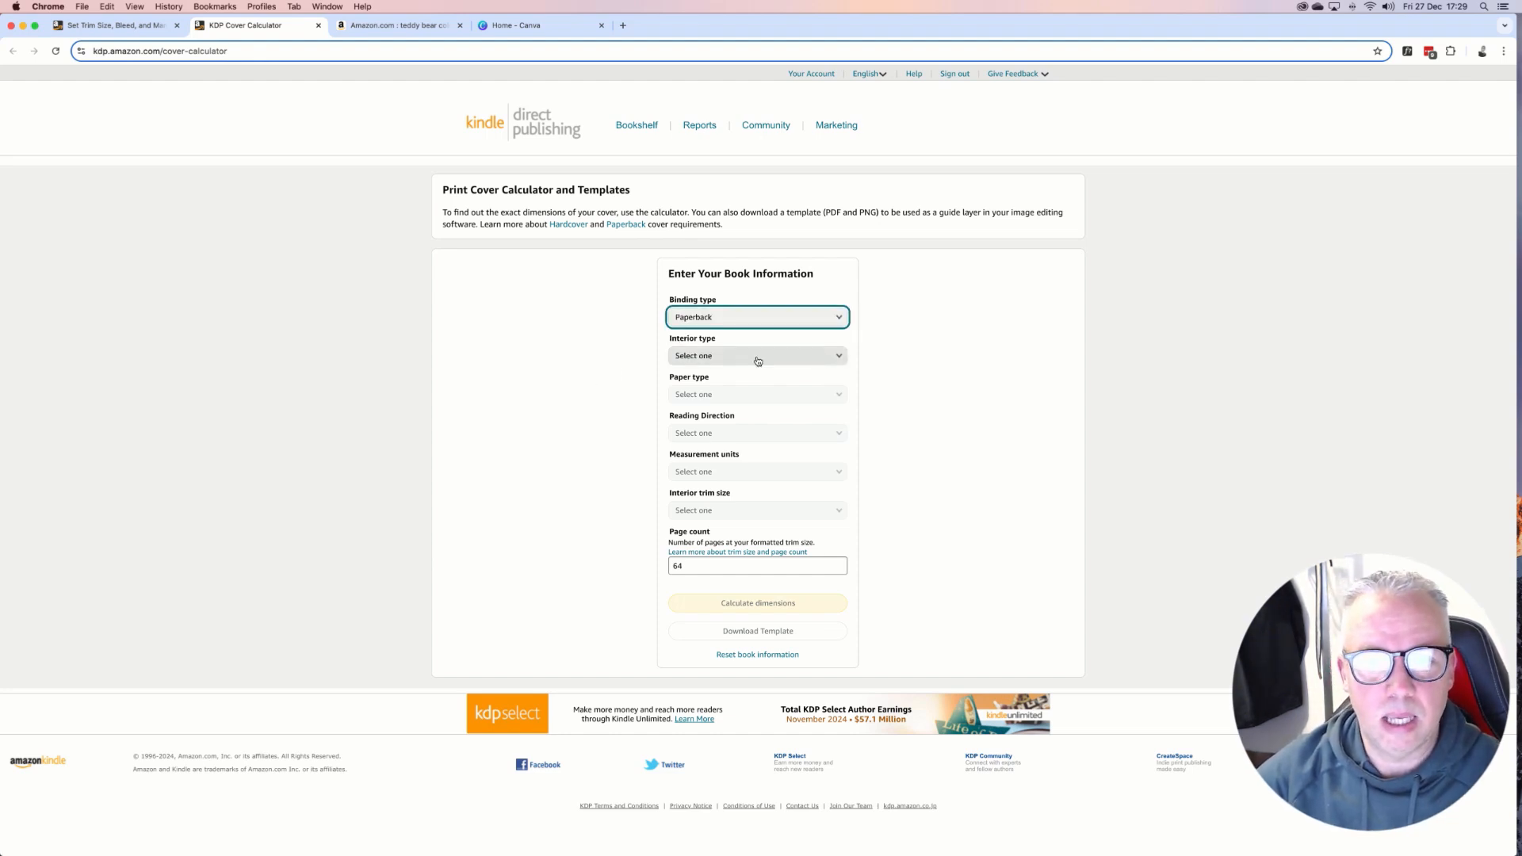
{"action": "left_click", "coordinate": [758, 358]}
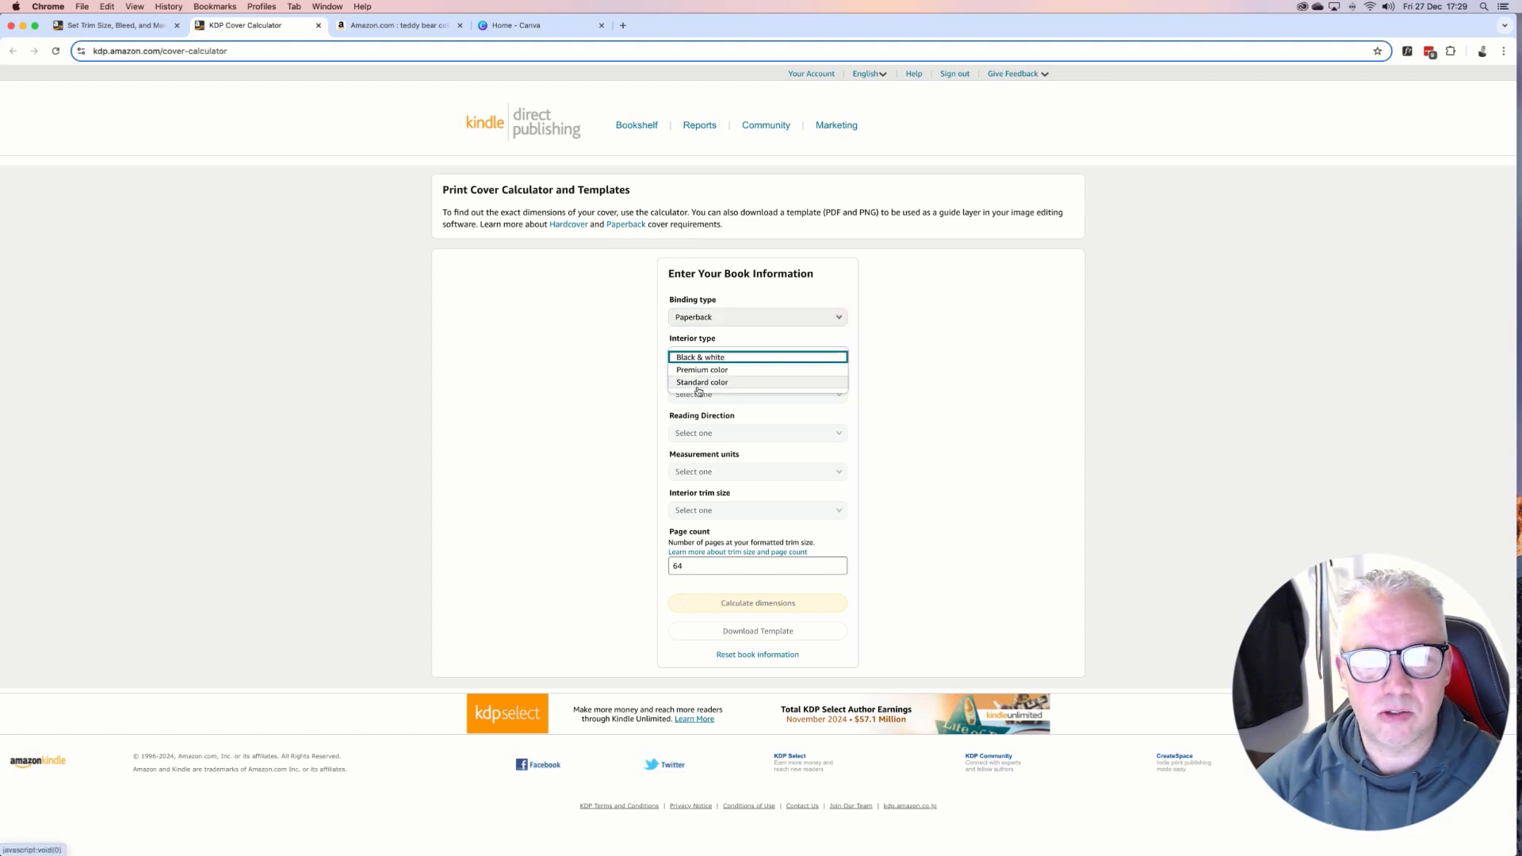
{"action": "left_click", "coordinate": [555, 340]}
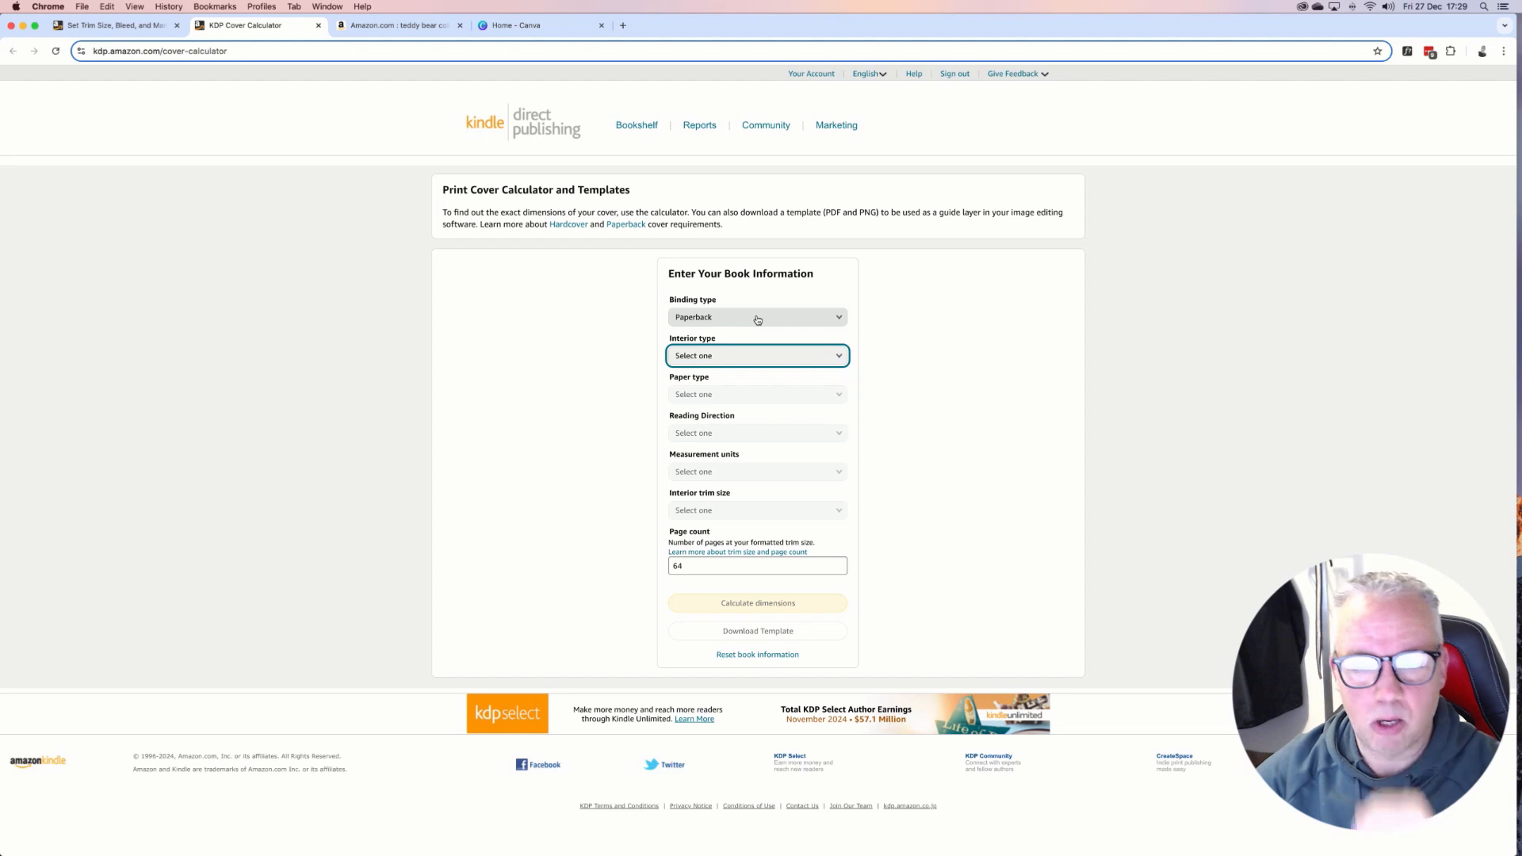
{"action": "left_click", "coordinate": [732, 359]}
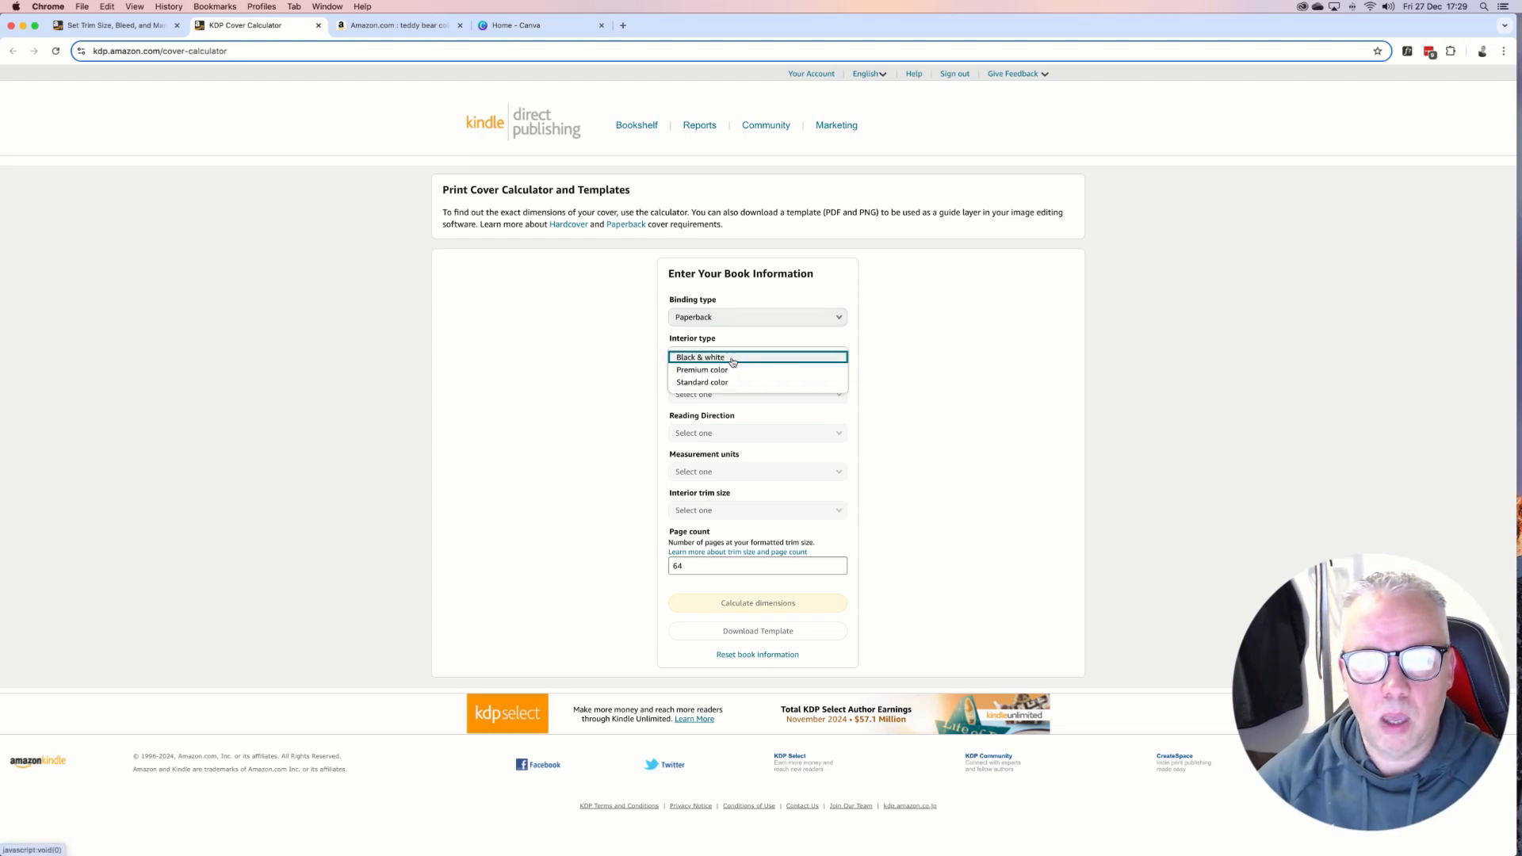
{"action": "left_click", "coordinate": [695, 357]}
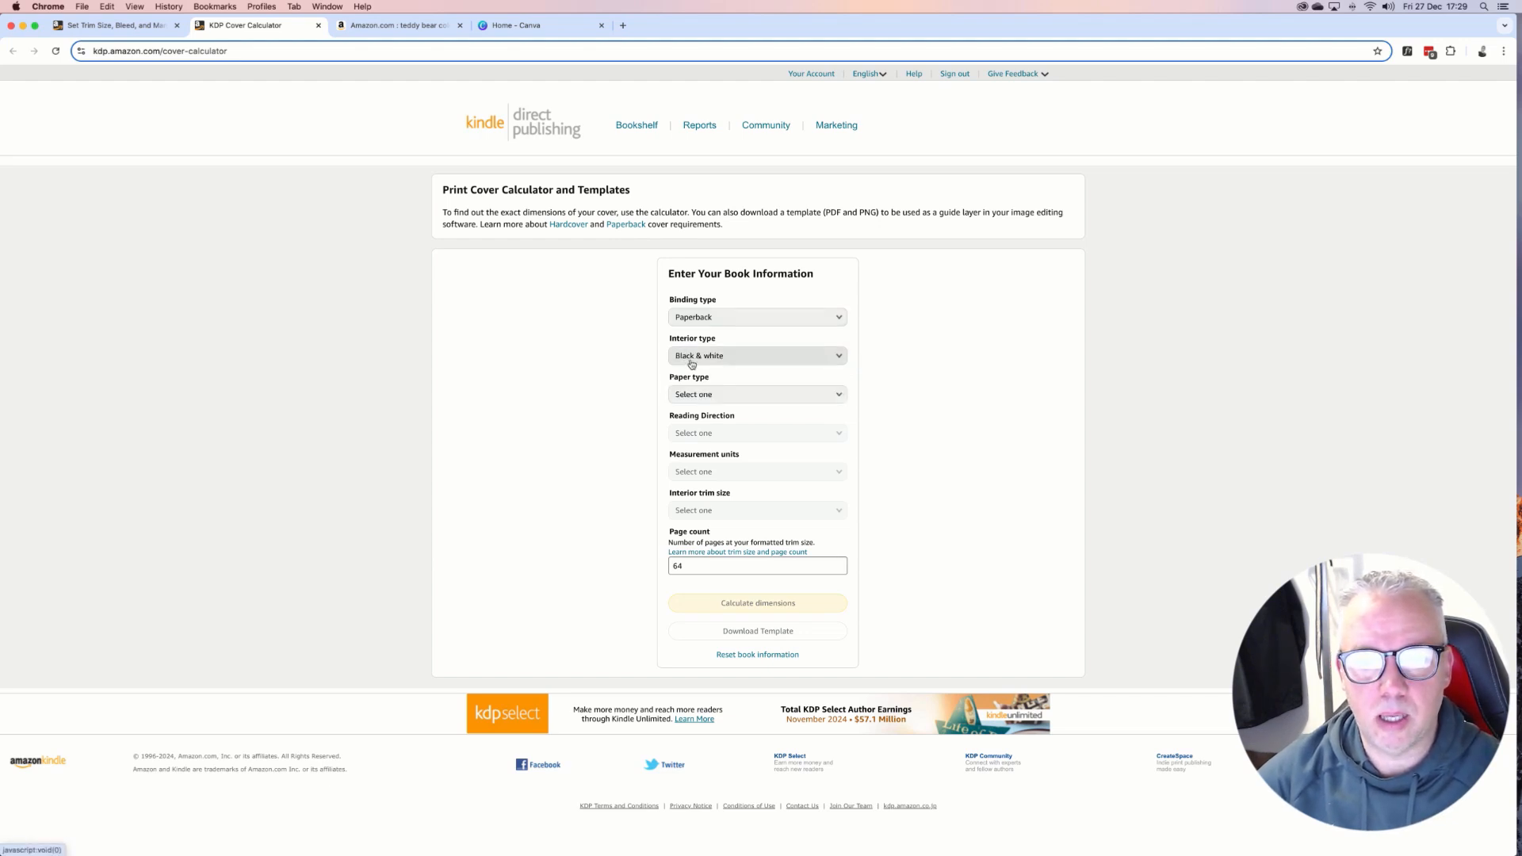
Choose White paper as the paper type and Left to Right as the reading direction.
{"action": "left_click", "coordinate": [779, 395]}
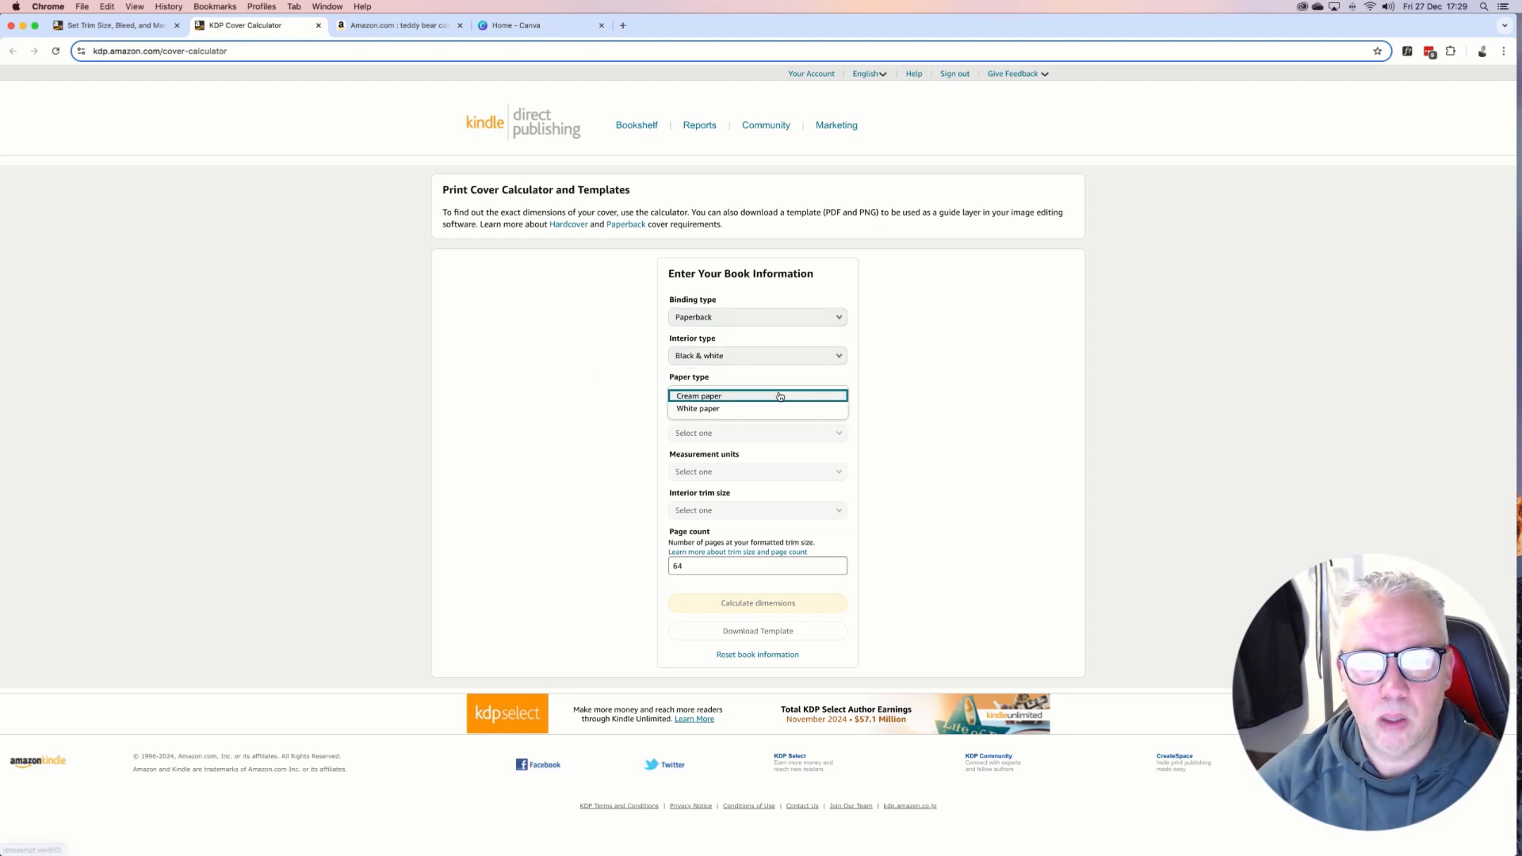
{"action": "left_click", "coordinate": [694, 409]}
{"action": "left_click", "coordinate": [706, 433]}
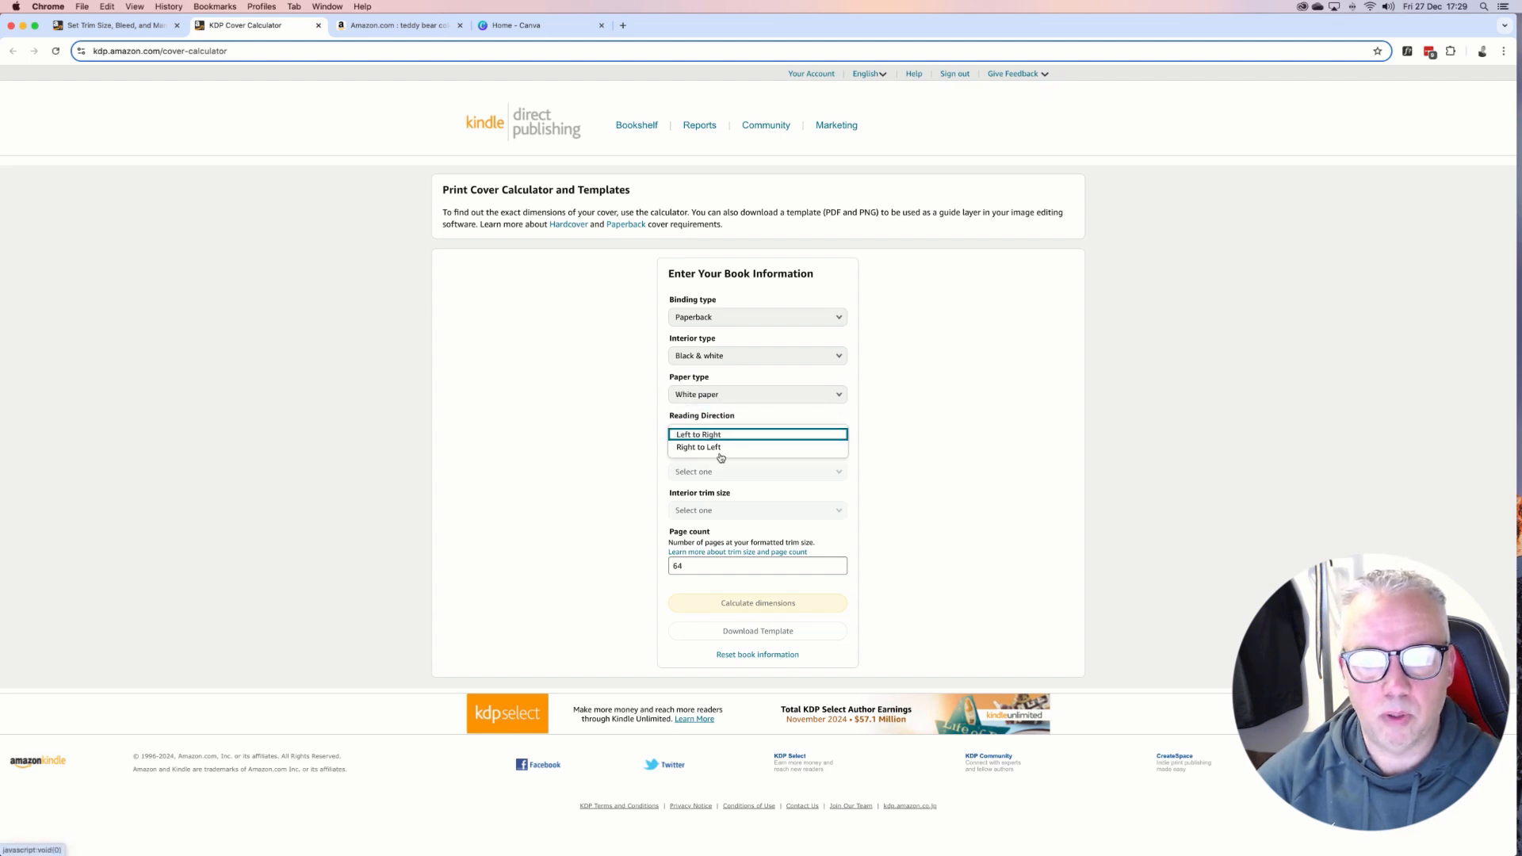
{"action": "left_click", "coordinate": [705, 438]}
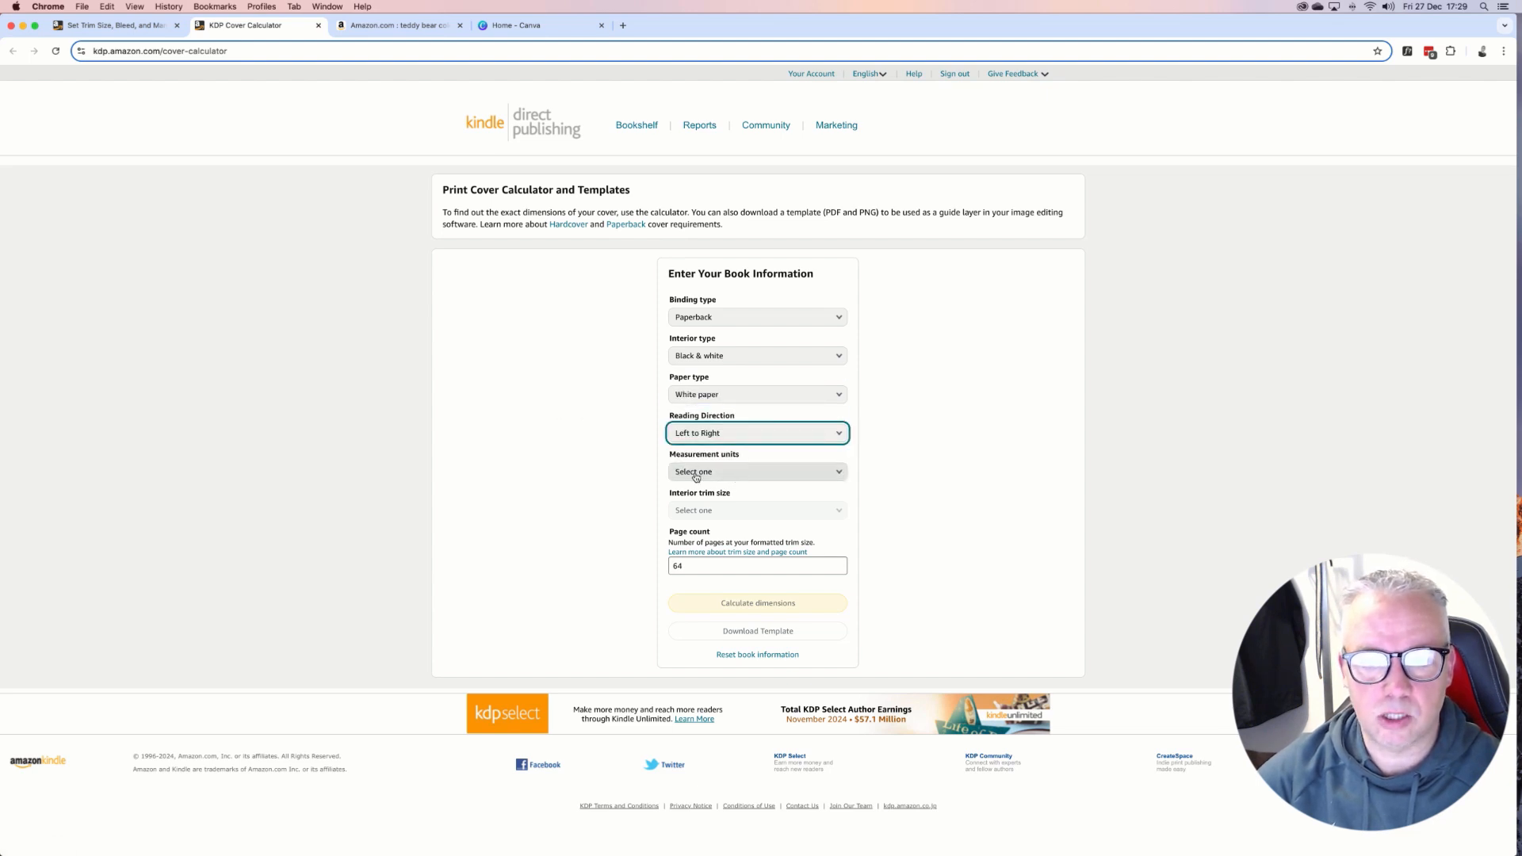
Set the measurement units to Inches and the interior trim size to 8.5 x 11 in.
{"action": "left_click", "coordinate": [740, 476]}
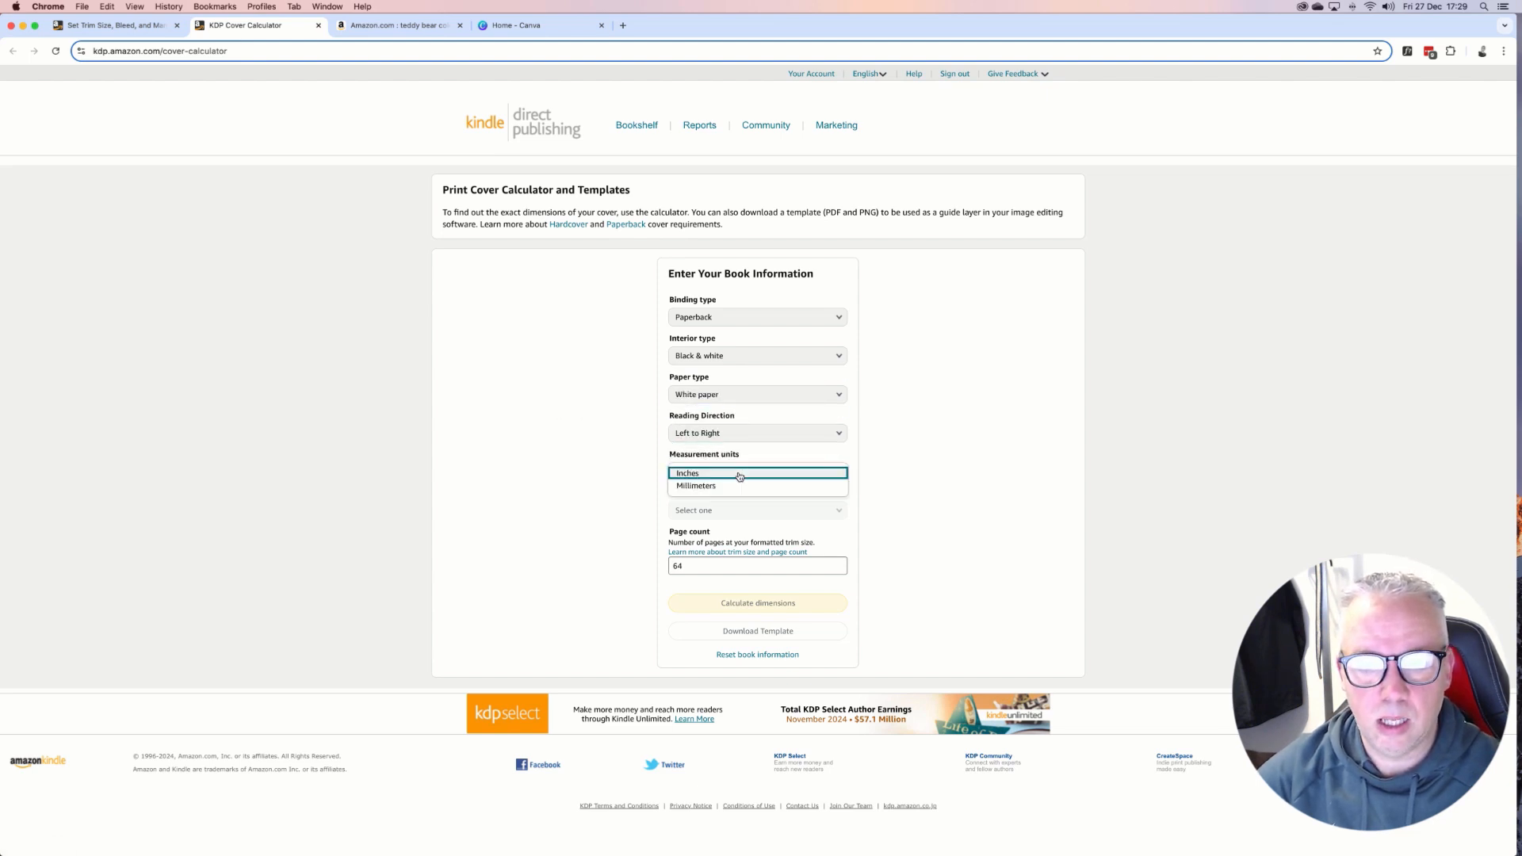
{"action": "left_click", "coordinate": [696, 480]}
{"action": "left_click", "coordinate": [718, 510]}
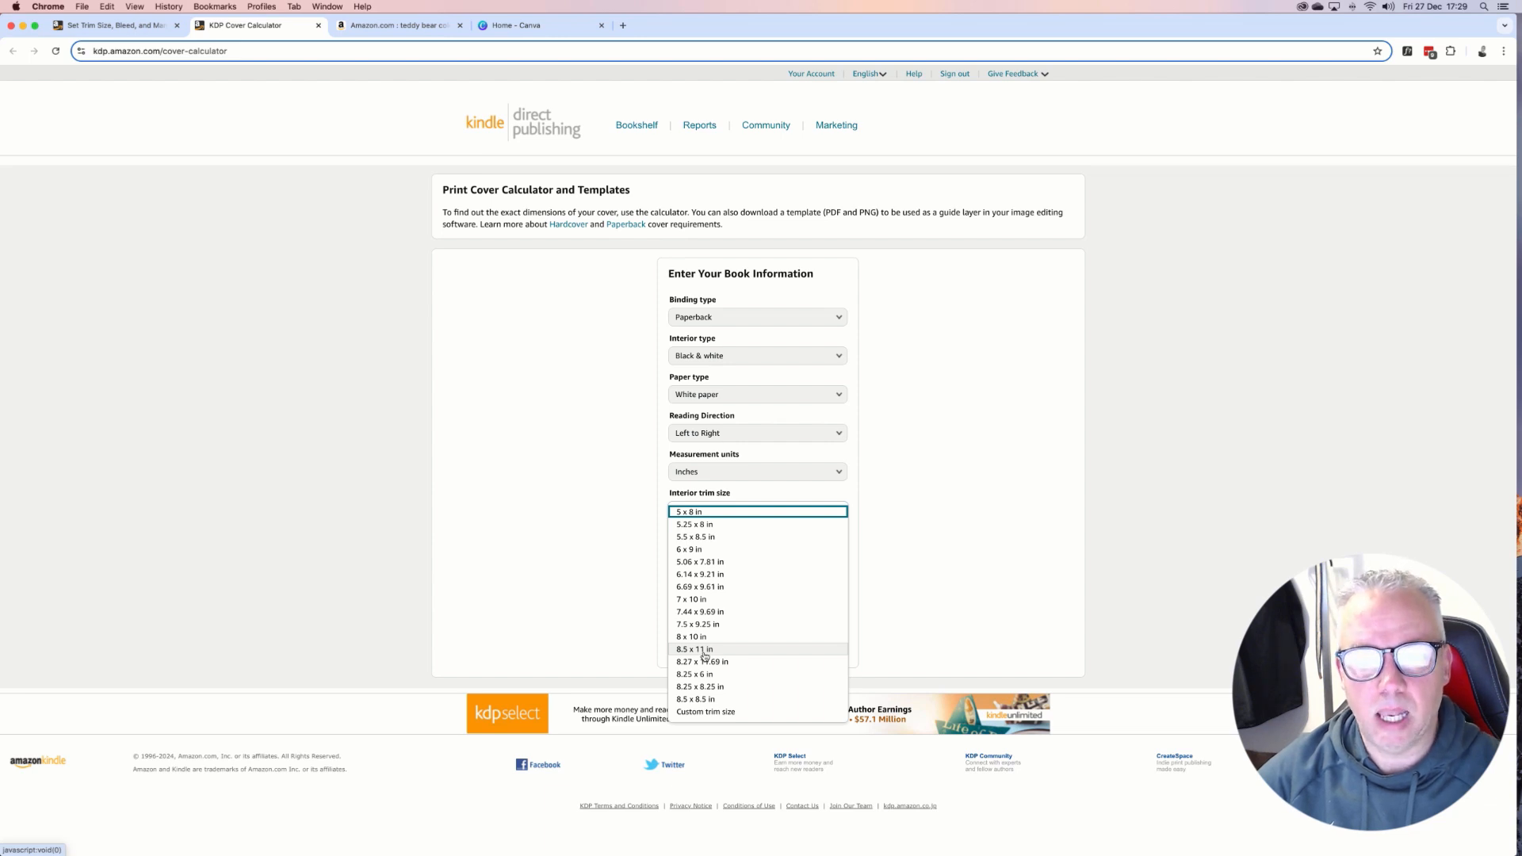
{"action": "left_click", "coordinate": [694, 650]}
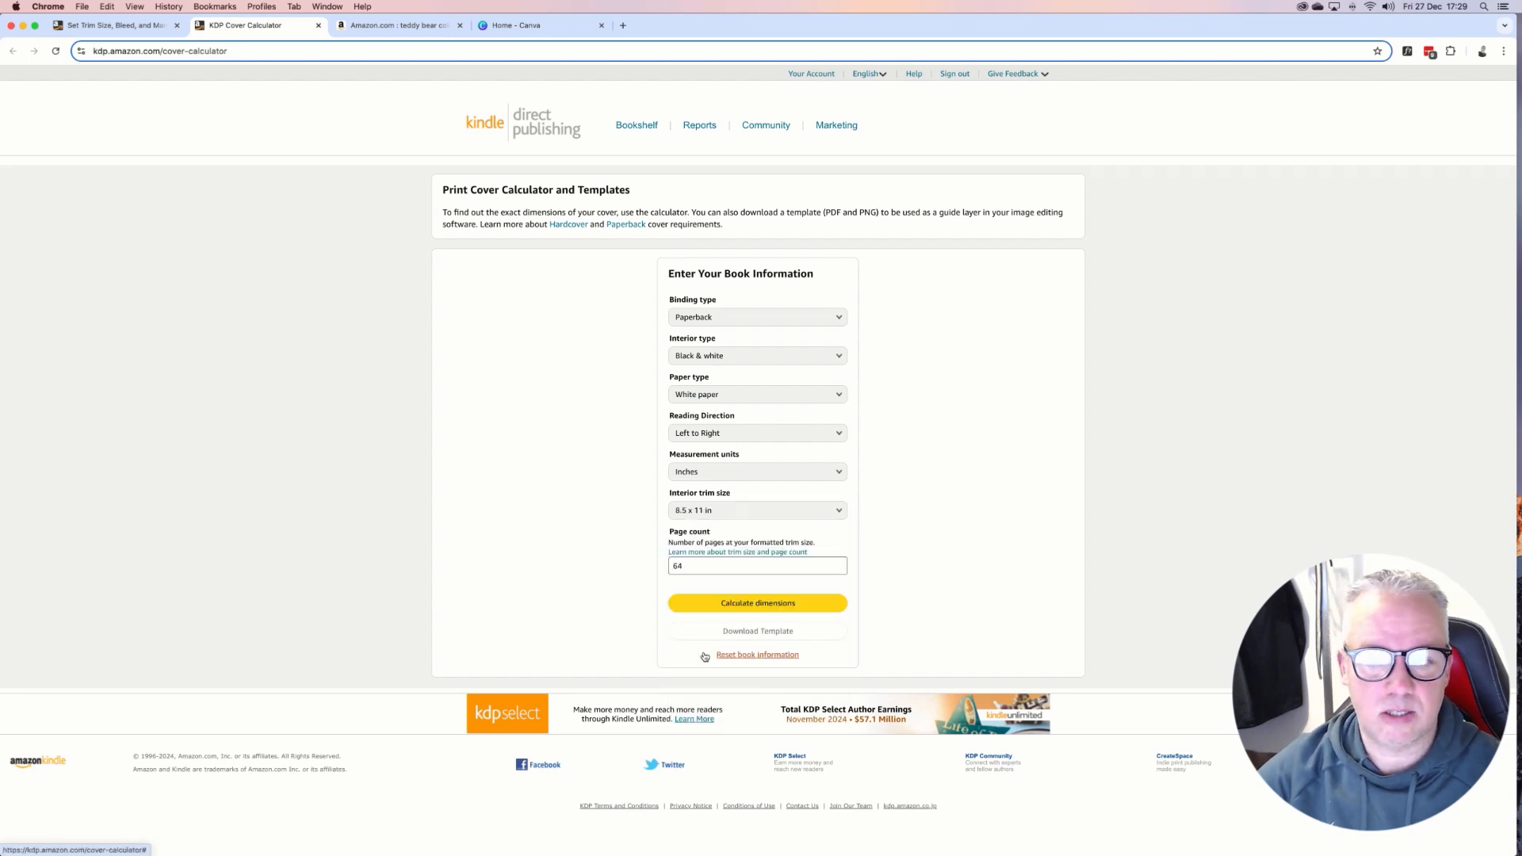
Calculate the cover dimensions for a page count of 64 and request the cover template download.
{"action": "double_click", "coordinate": [707, 571]}
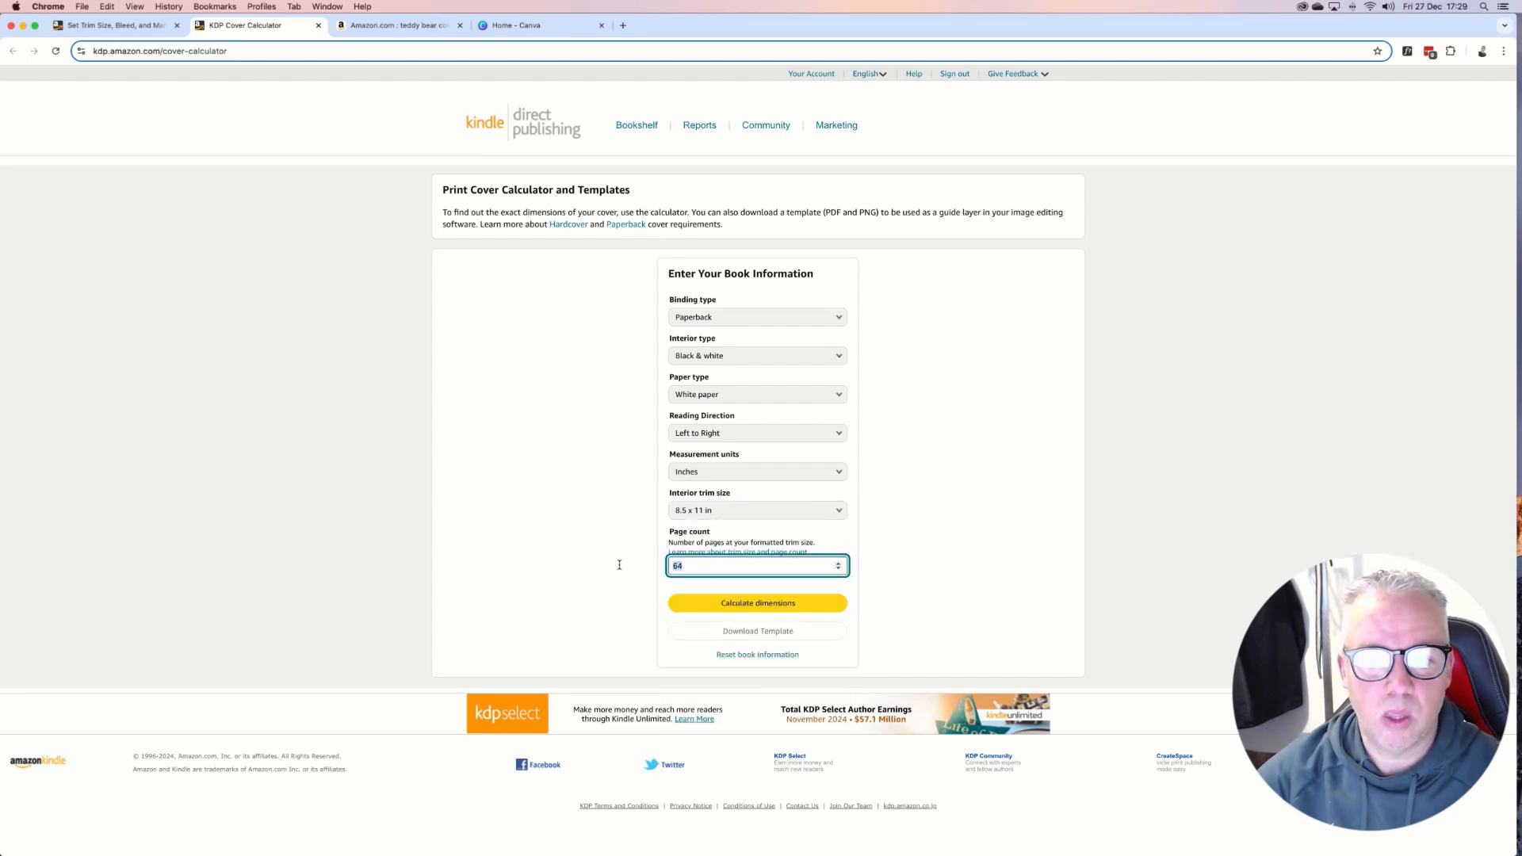
{"action": "type", "text": "6"}
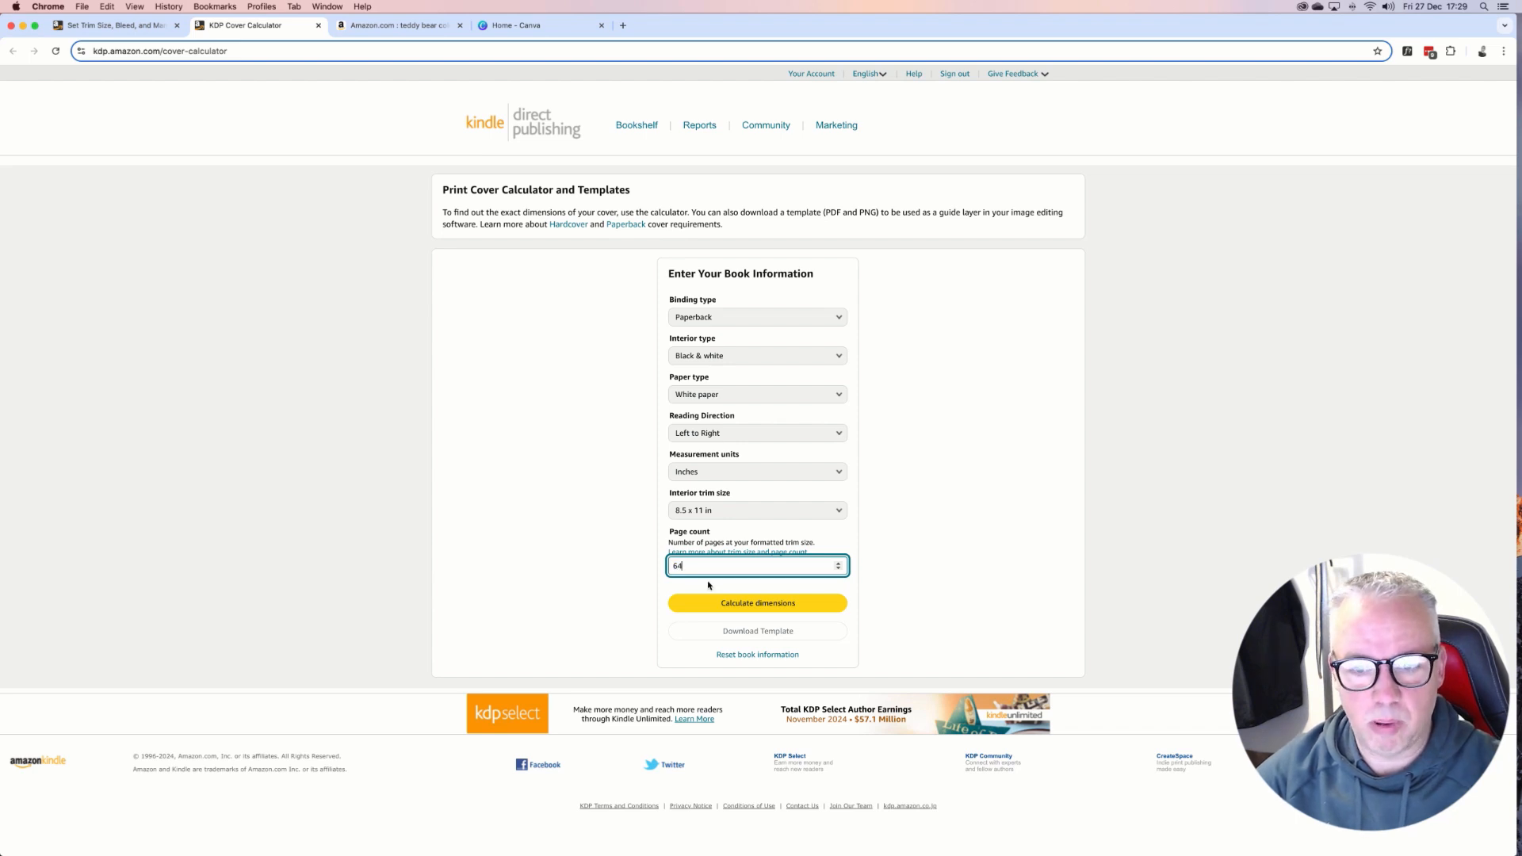
{"action": "left_click", "coordinate": [708, 602]}
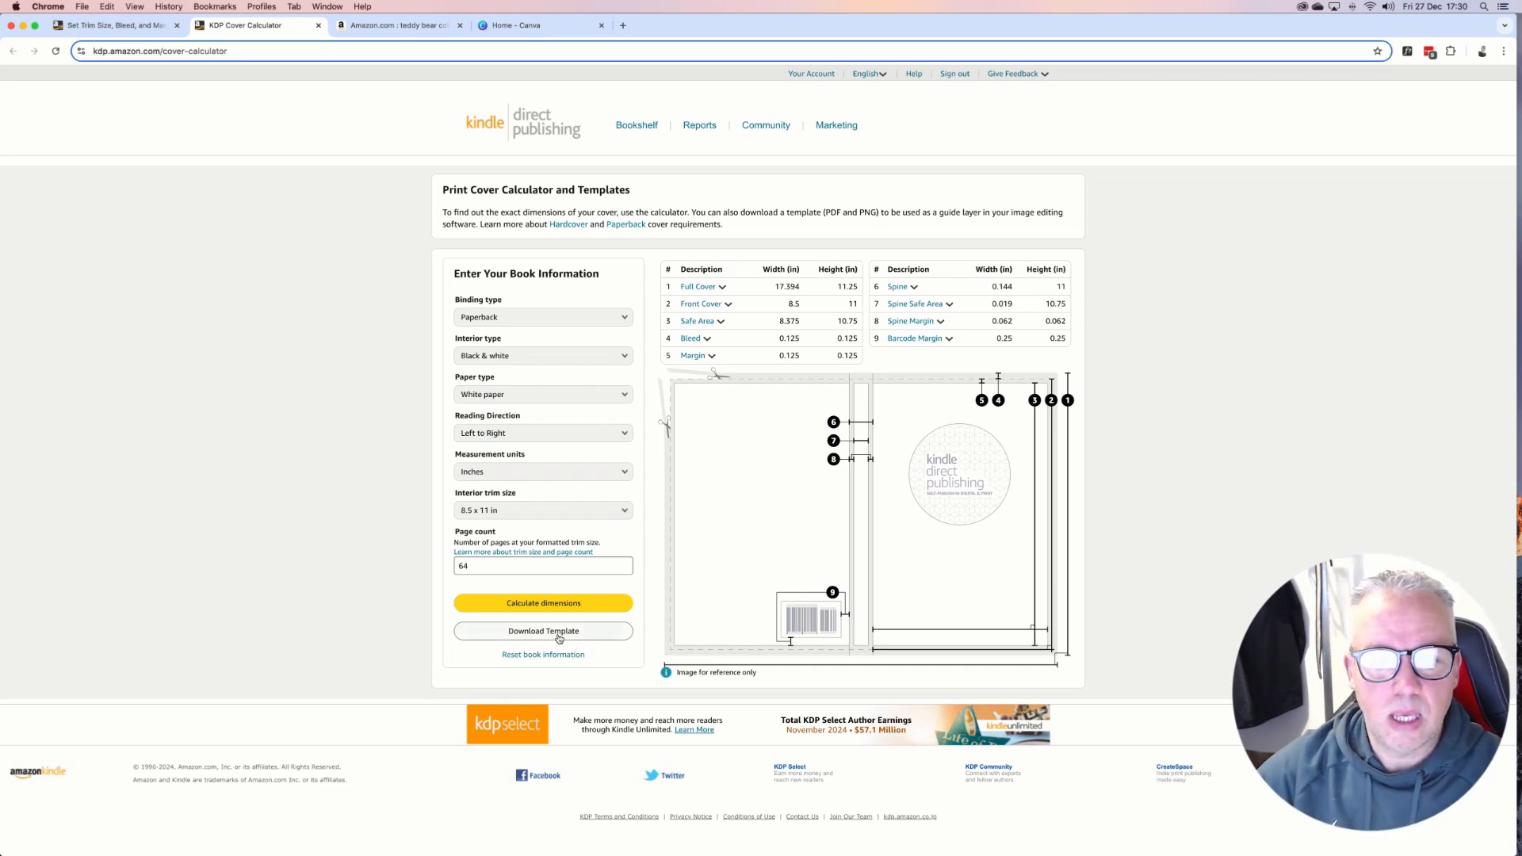
{"action": "left_click", "coordinate": [558, 634]}
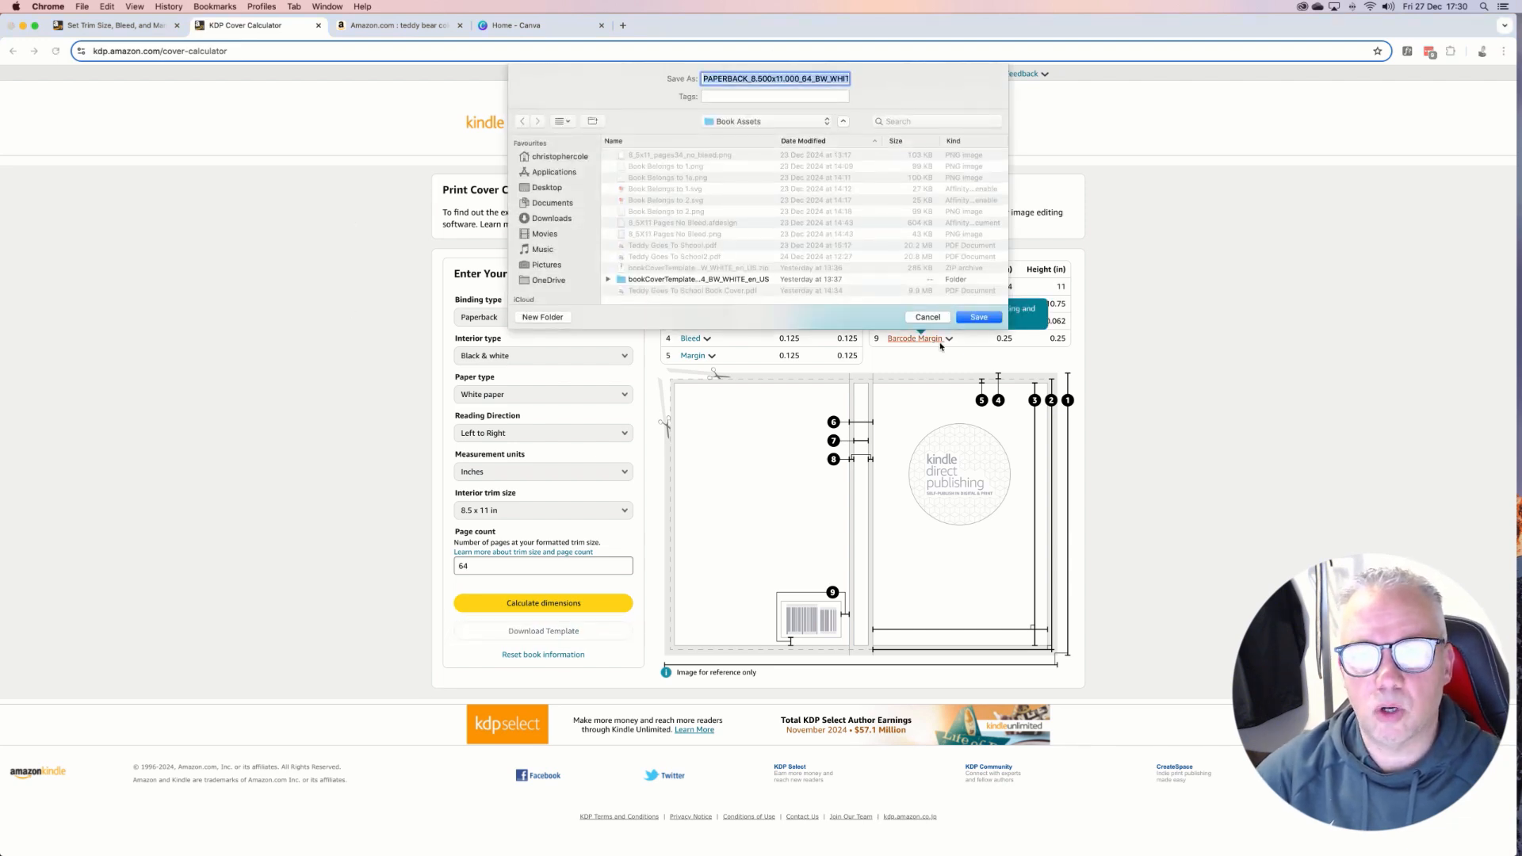
{"action": "left_click", "coordinate": [979, 317]}
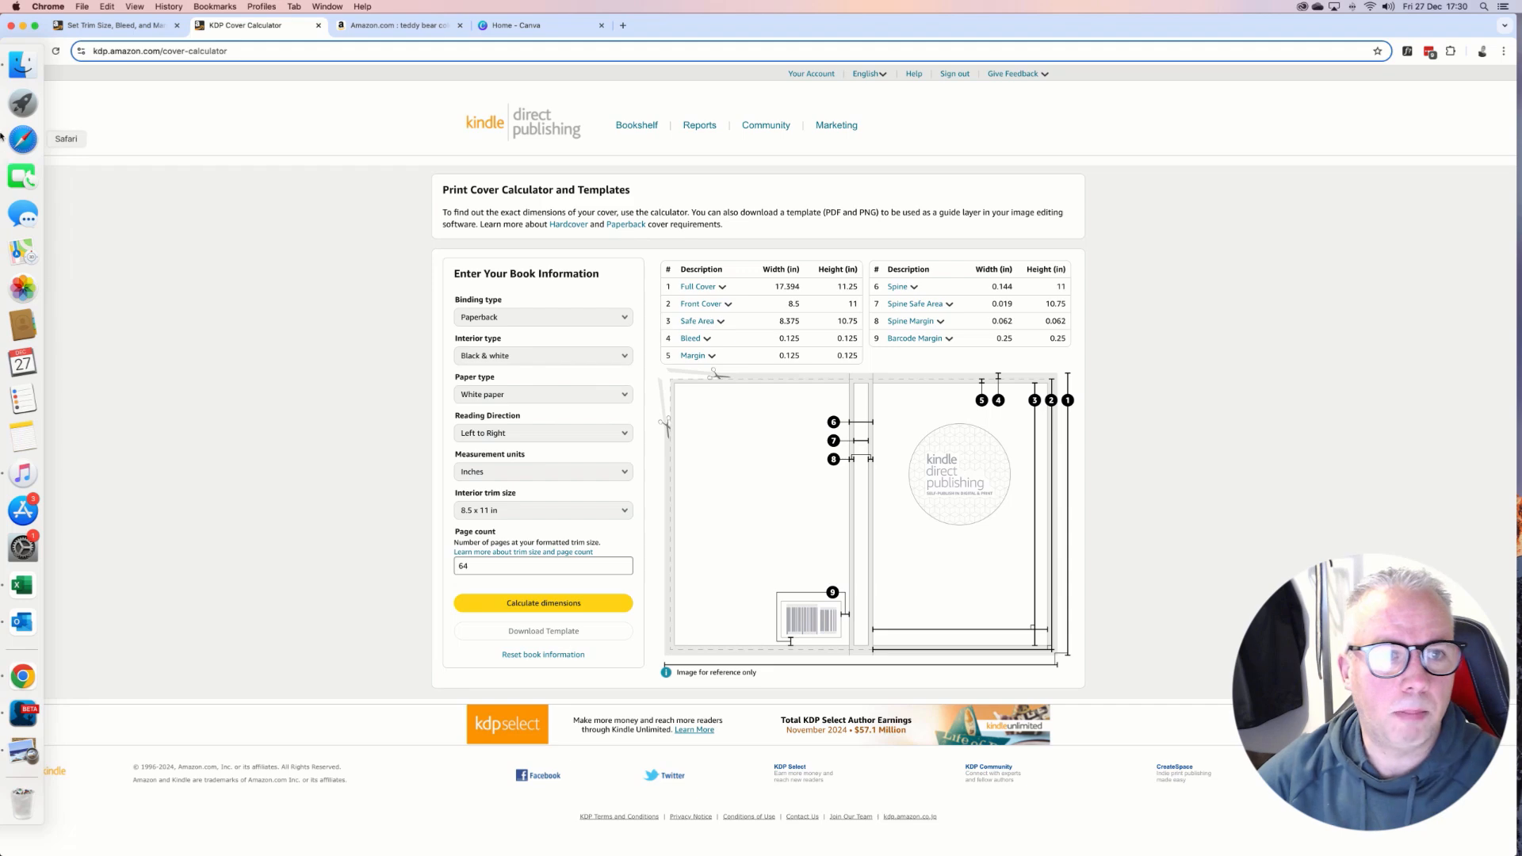
In Finder, expand the bookCoverTemplate_8.500x11.000_64_BW_WHITE_en_US folder in Book Assets and inspect its PDF and PNG template files.
{"action": "left_click", "coordinate": [21, 64]}
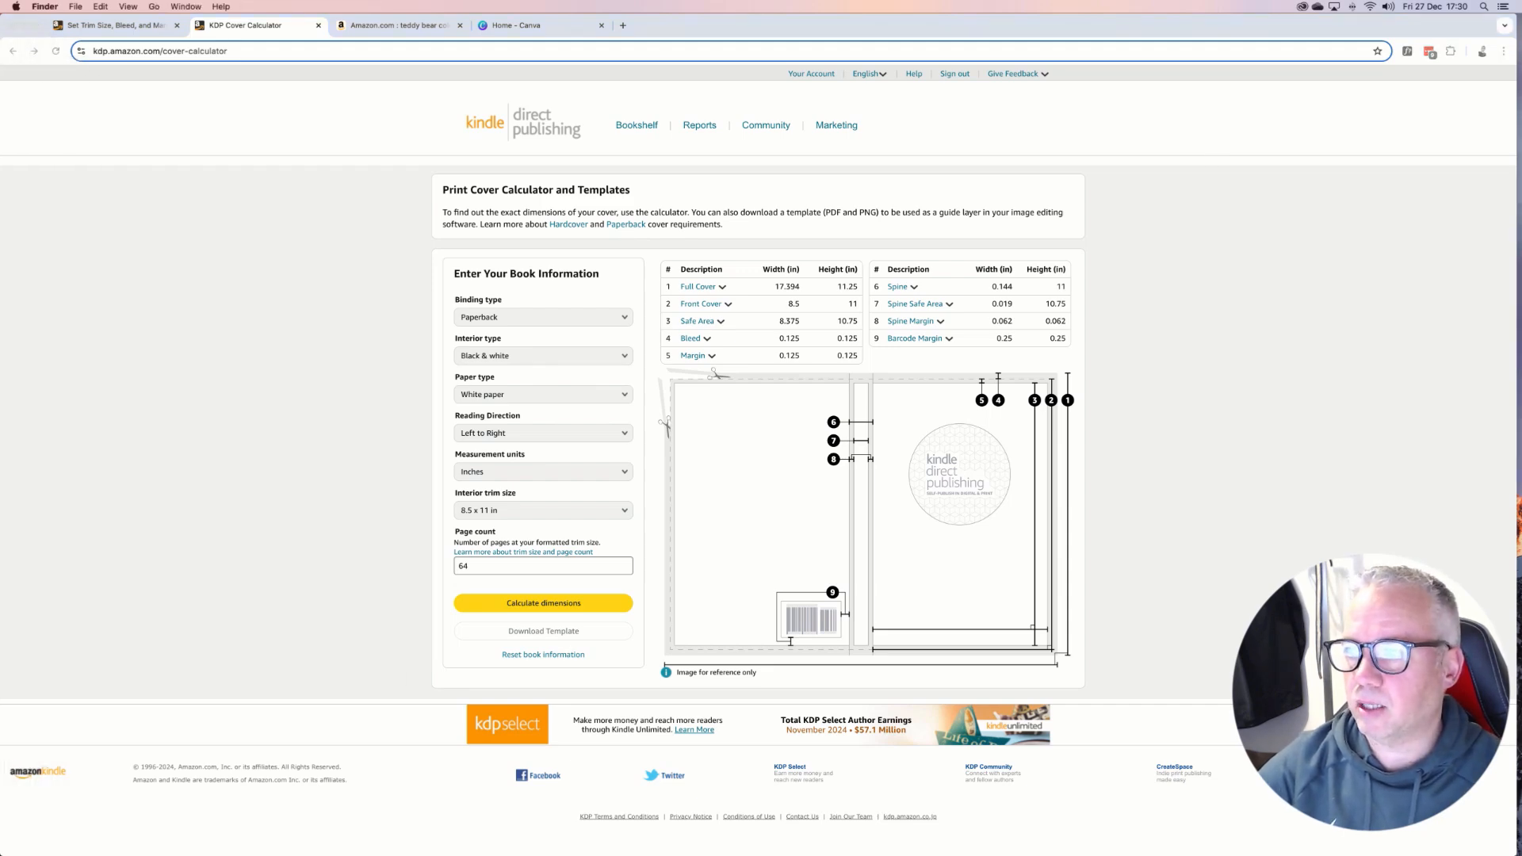
{"action": "left_click_drag", "start_coordinate": [1521, 226], "coordinate": [781, 113]}
{"action": "left_click", "coordinate": [526, 248]}
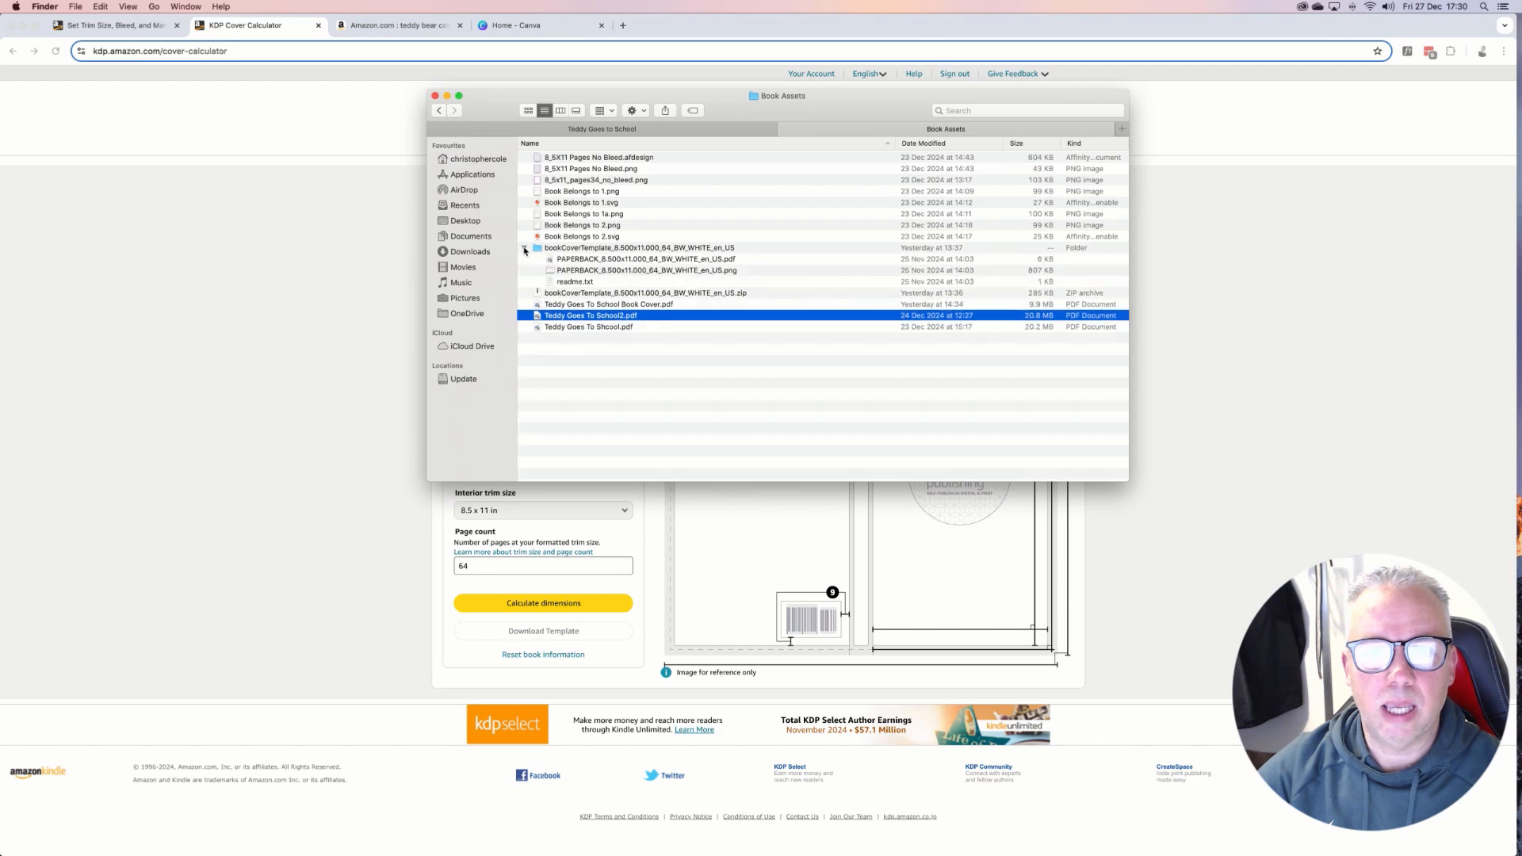
{"action": "left_click", "coordinate": [611, 248]}
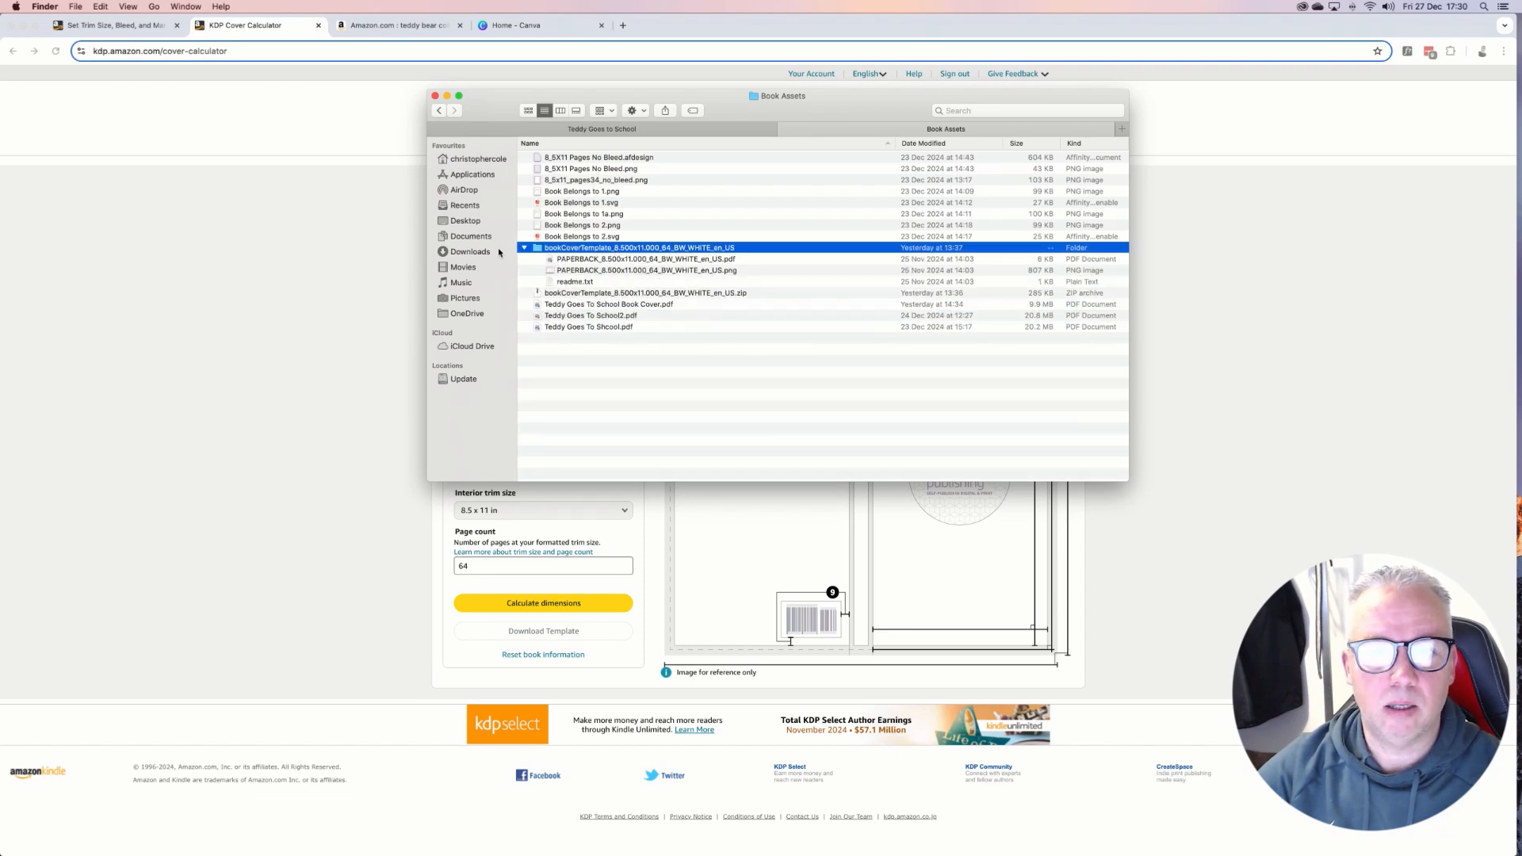
{"action": "left_click", "coordinate": [659, 262]}
{"action": "left_click", "coordinate": [656, 272]}
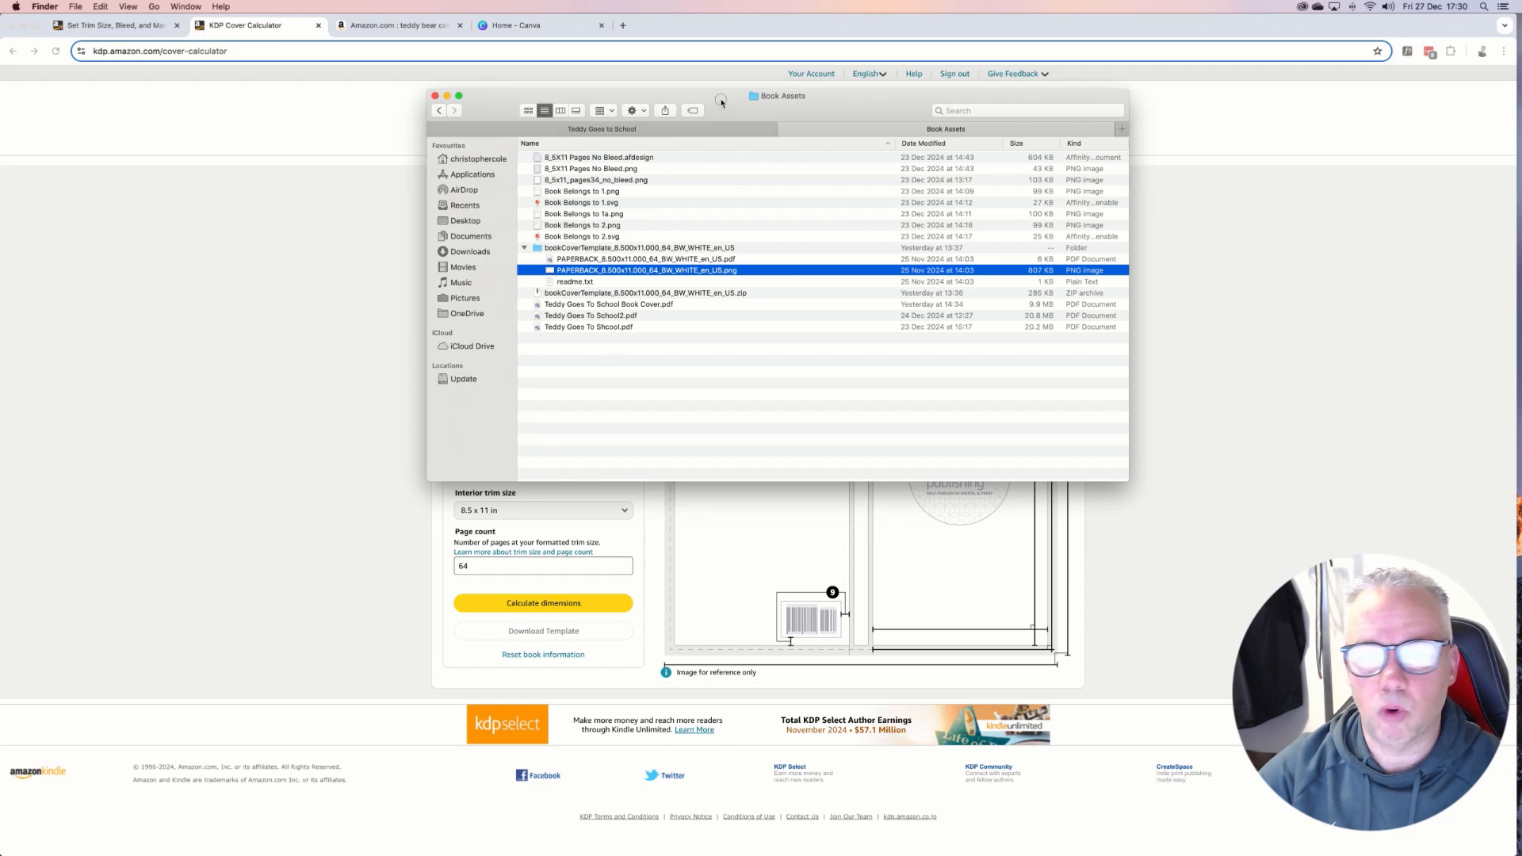
{"action": "left_click_drag", "start_coordinate": [721, 100], "coordinate": [1521, 208]}
Switch to the Amazon results for "teddy bear coloring books for adults" and look over the first book covers.
{"action": "left_click", "coordinate": [240, 331]}
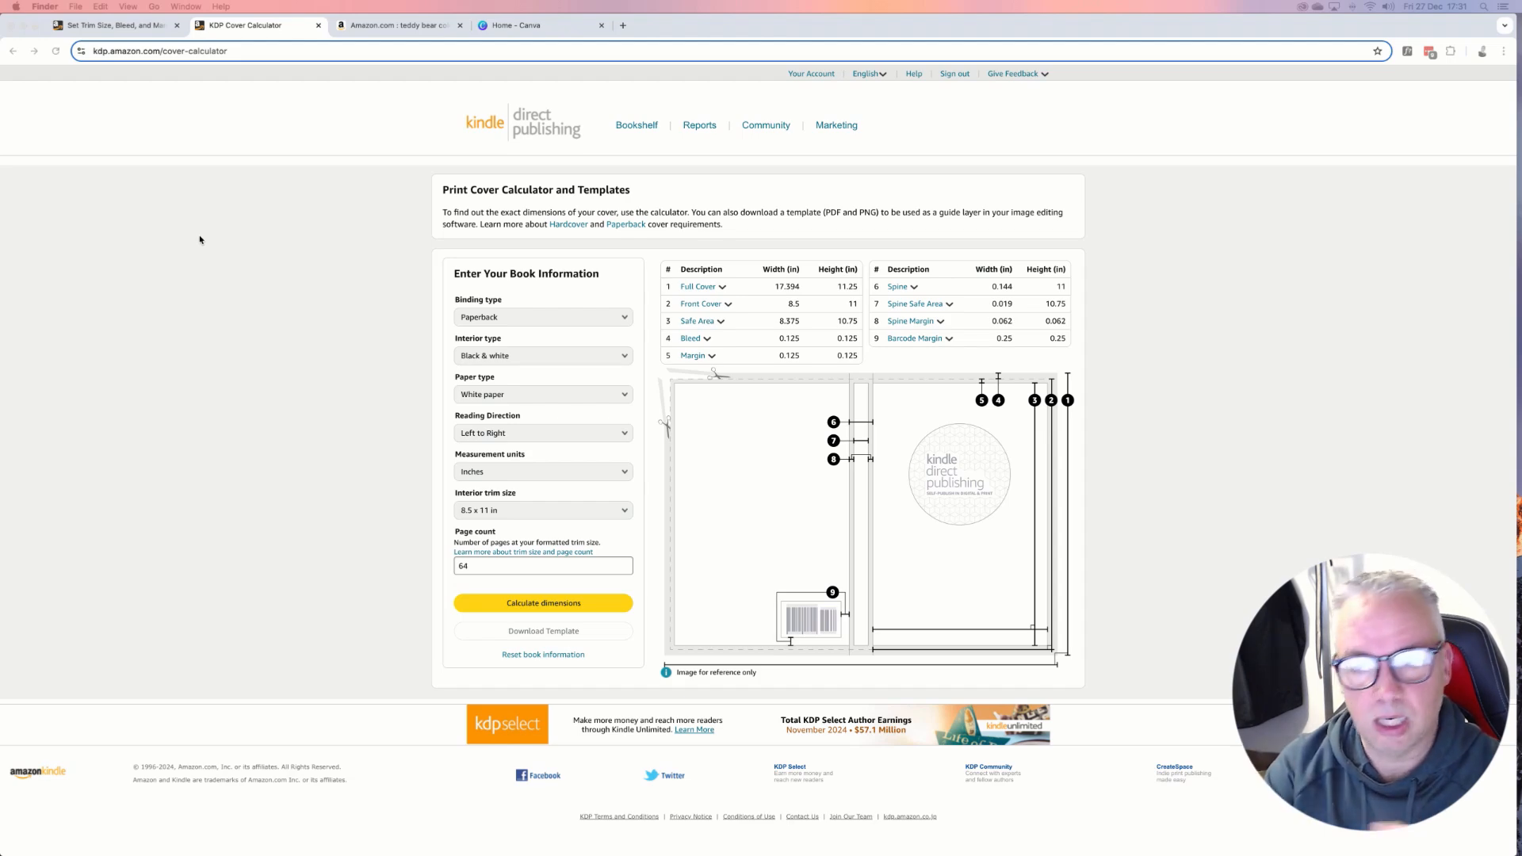
{"action": "left_click", "coordinate": [406, 30]}
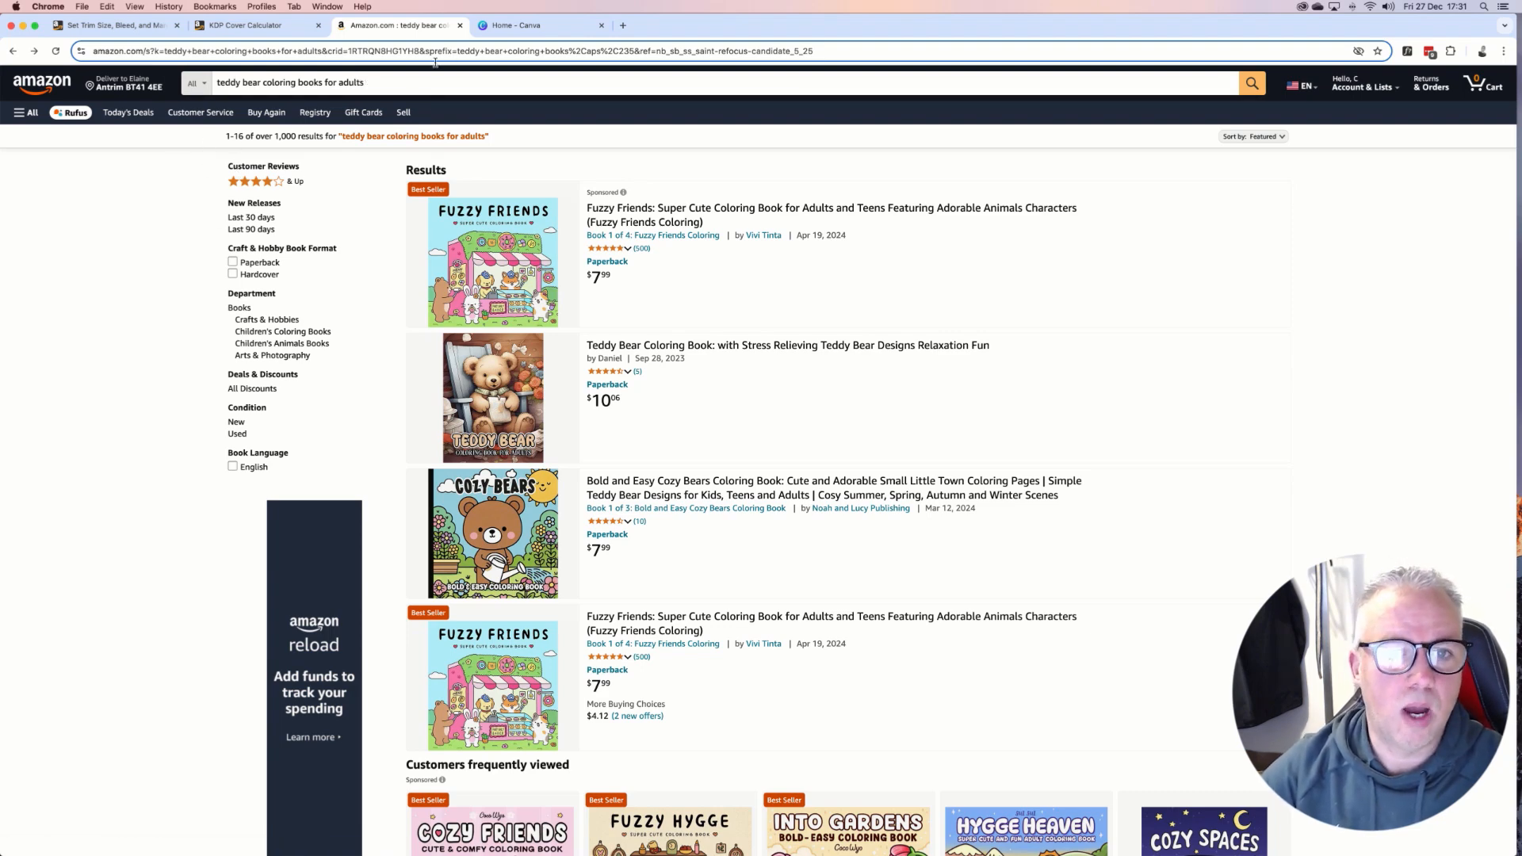
{"action": "left_click", "coordinate": [377, 82]}
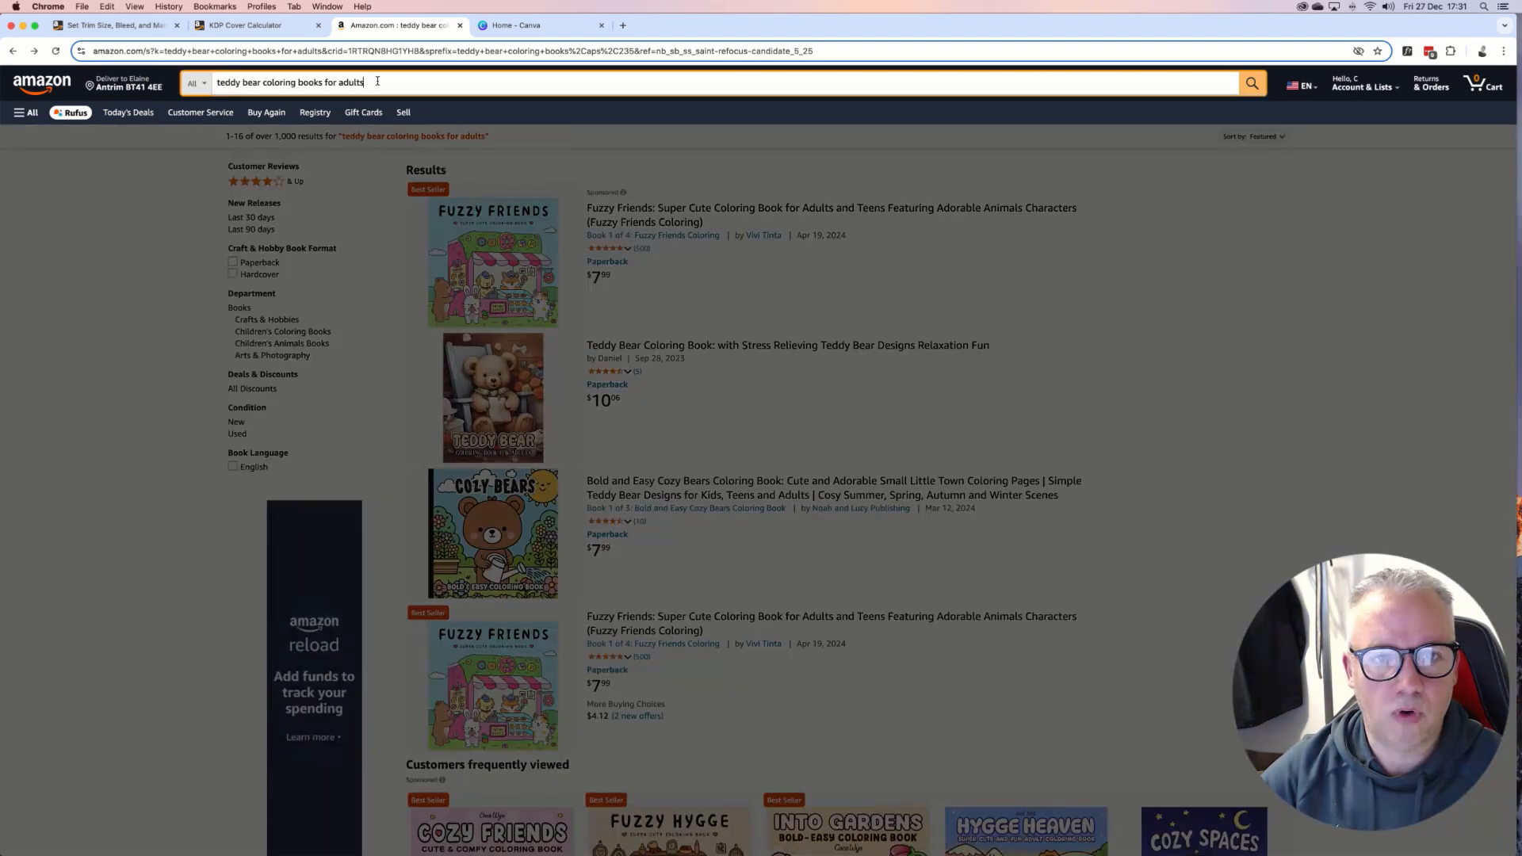
{"action": "left_click", "coordinate": [119, 289]}
{"action": "scroll", "coordinate": [130, 235], "scroll_direction": "down", "scroll_amount": 5}
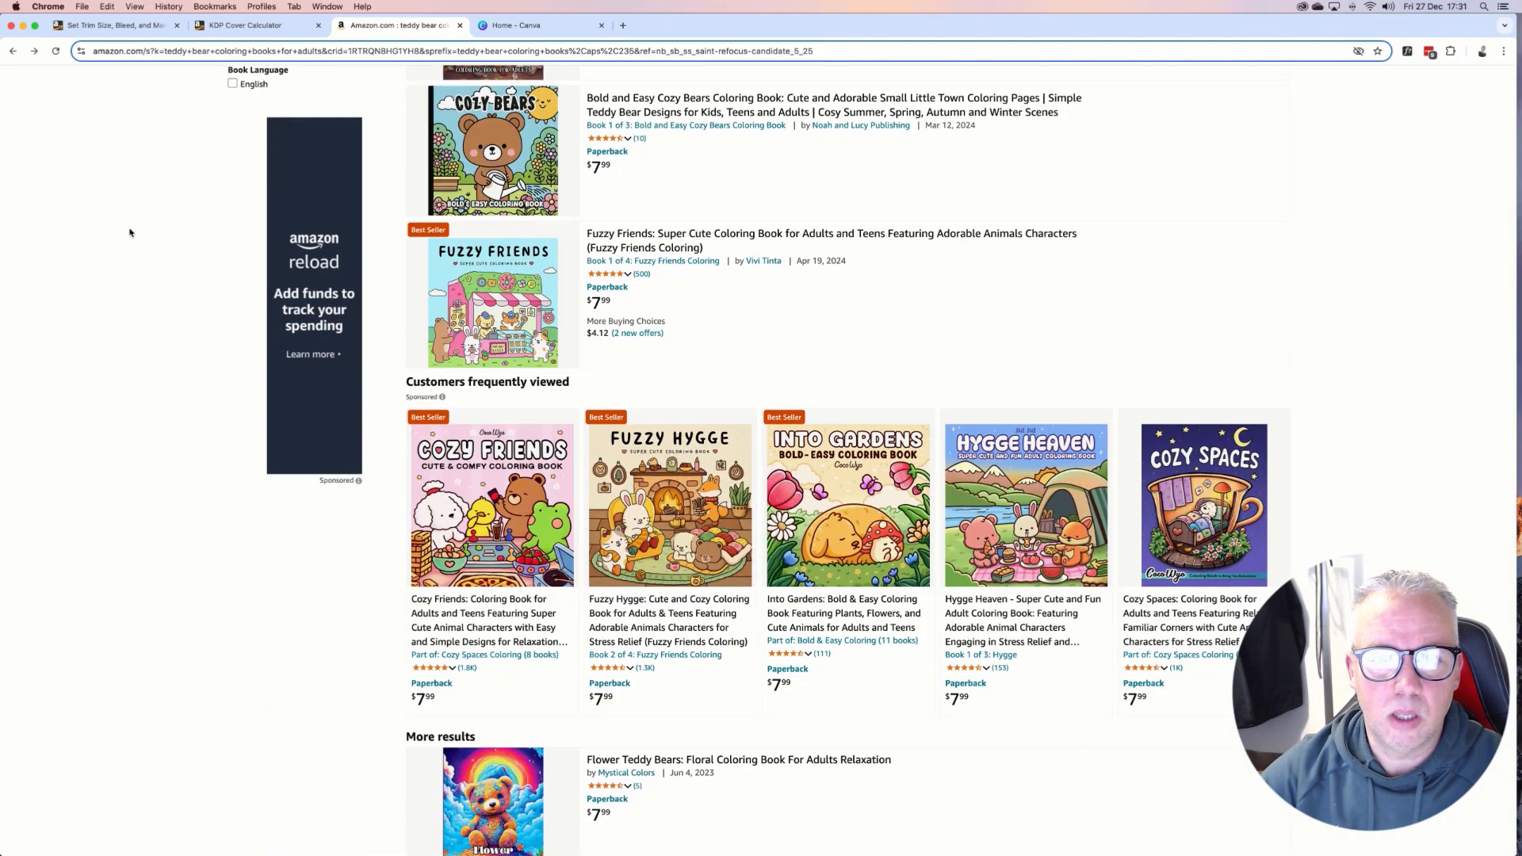
{"action": "scroll", "coordinate": [130, 232], "scroll_direction": "up", "scroll_amount": 3}
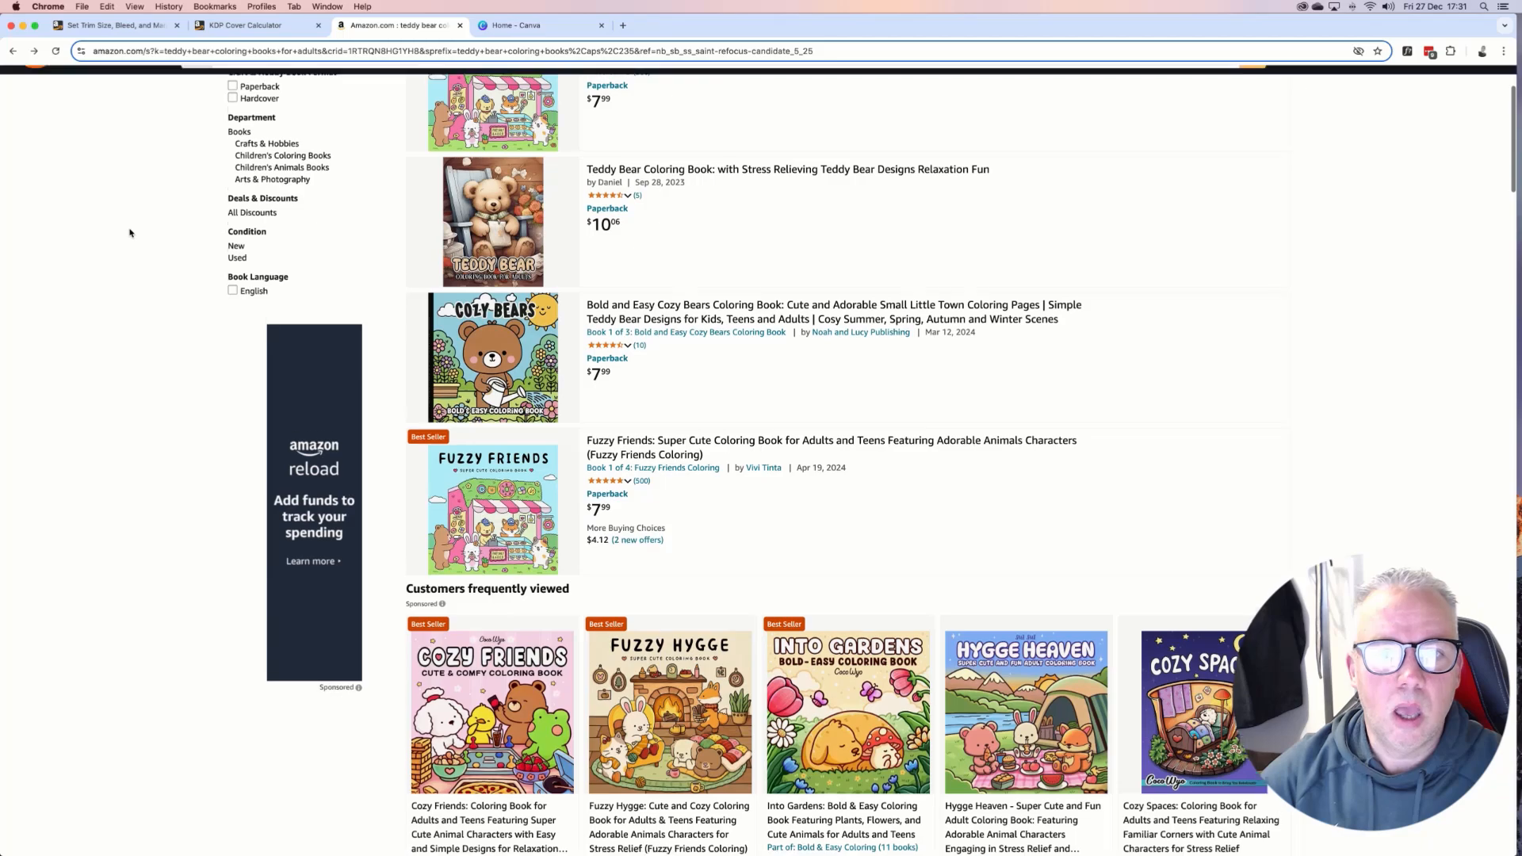
{"action": "scroll", "coordinate": [130, 233], "scroll_direction": "up", "scroll_amount": 4}
Examine the remaining teddy bear coloring book covers through to the end of the first results page.
{"action": "scroll", "coordinate": [130, 233], "scroll_direction": "down", "scroll_amount": 10}
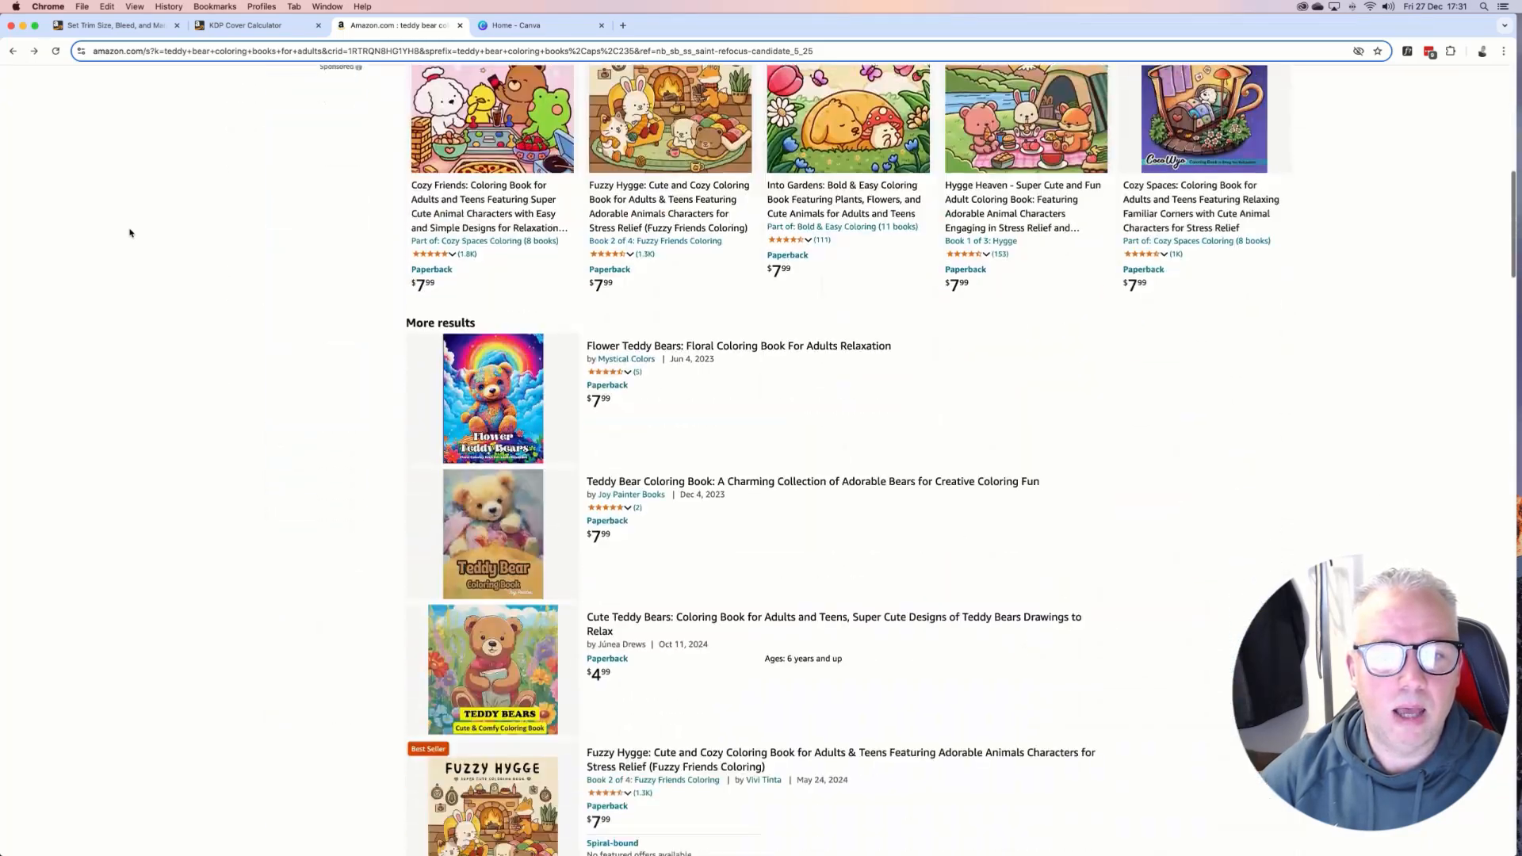
{"action": "scroll", "coordinate": [130, 233], "scroll_direction": "down", "scroll_amount": 4}
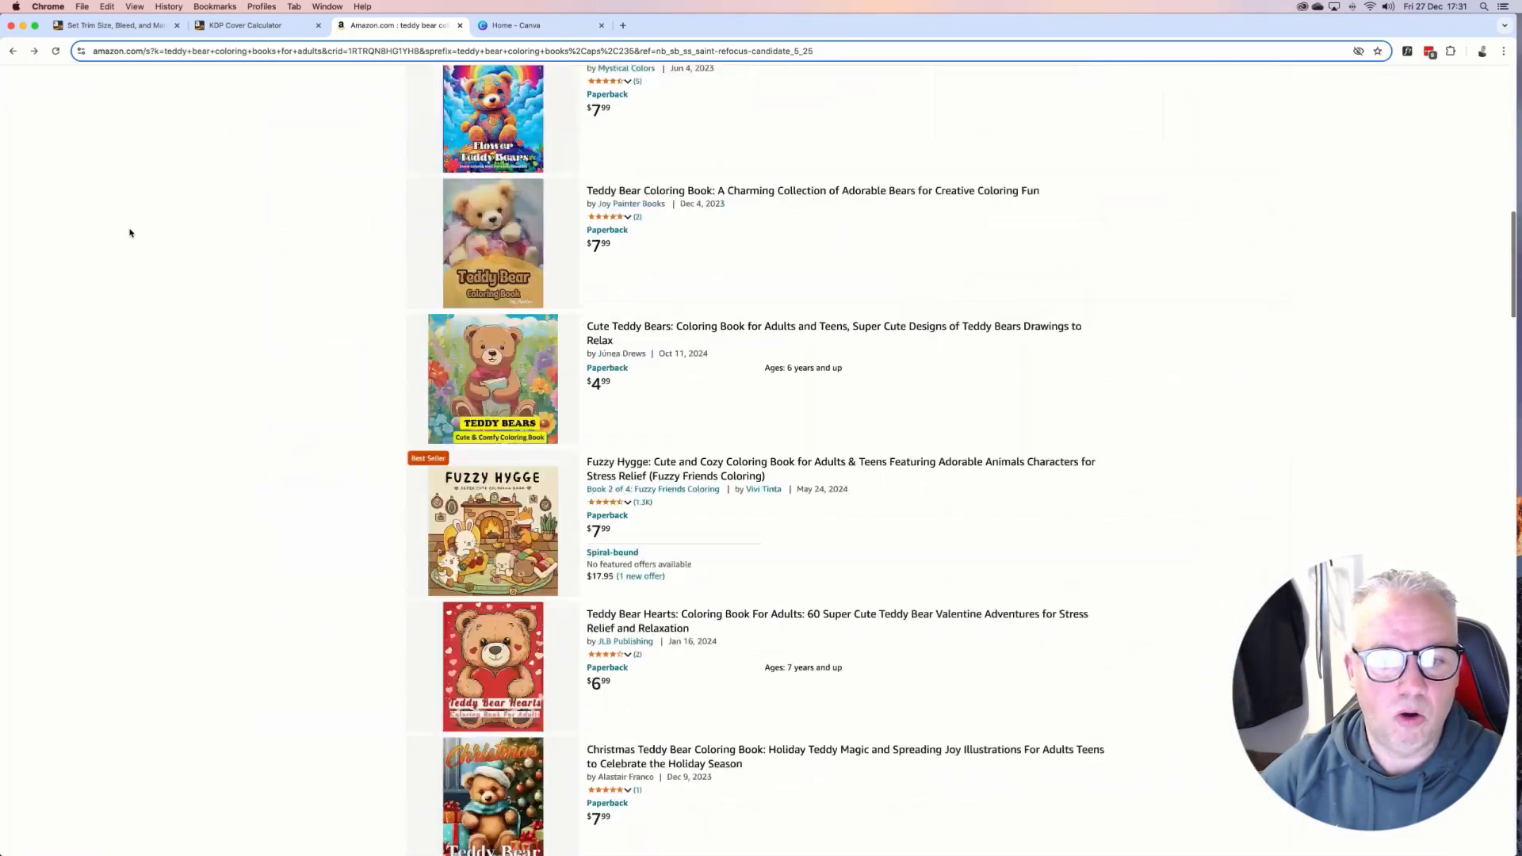
{"action": "scroll", "coordinate": [130, 232], "scroll_direction": "down", "scroll_amount": 10}
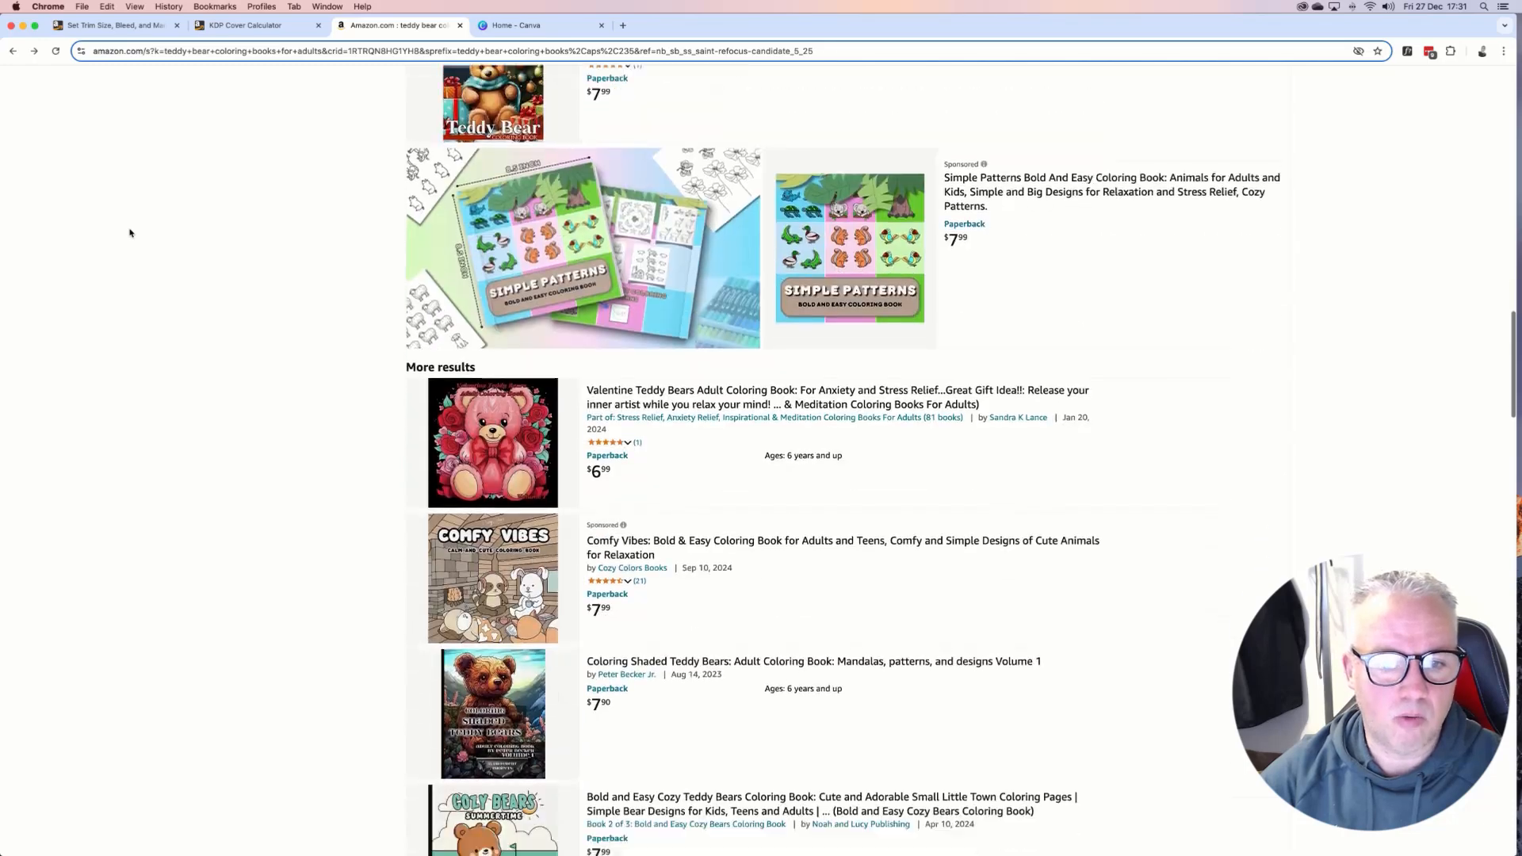
{"action": "scroll", "coordinate": [130, 233], "scroll_direction": "down", "scroll_amount": 7}
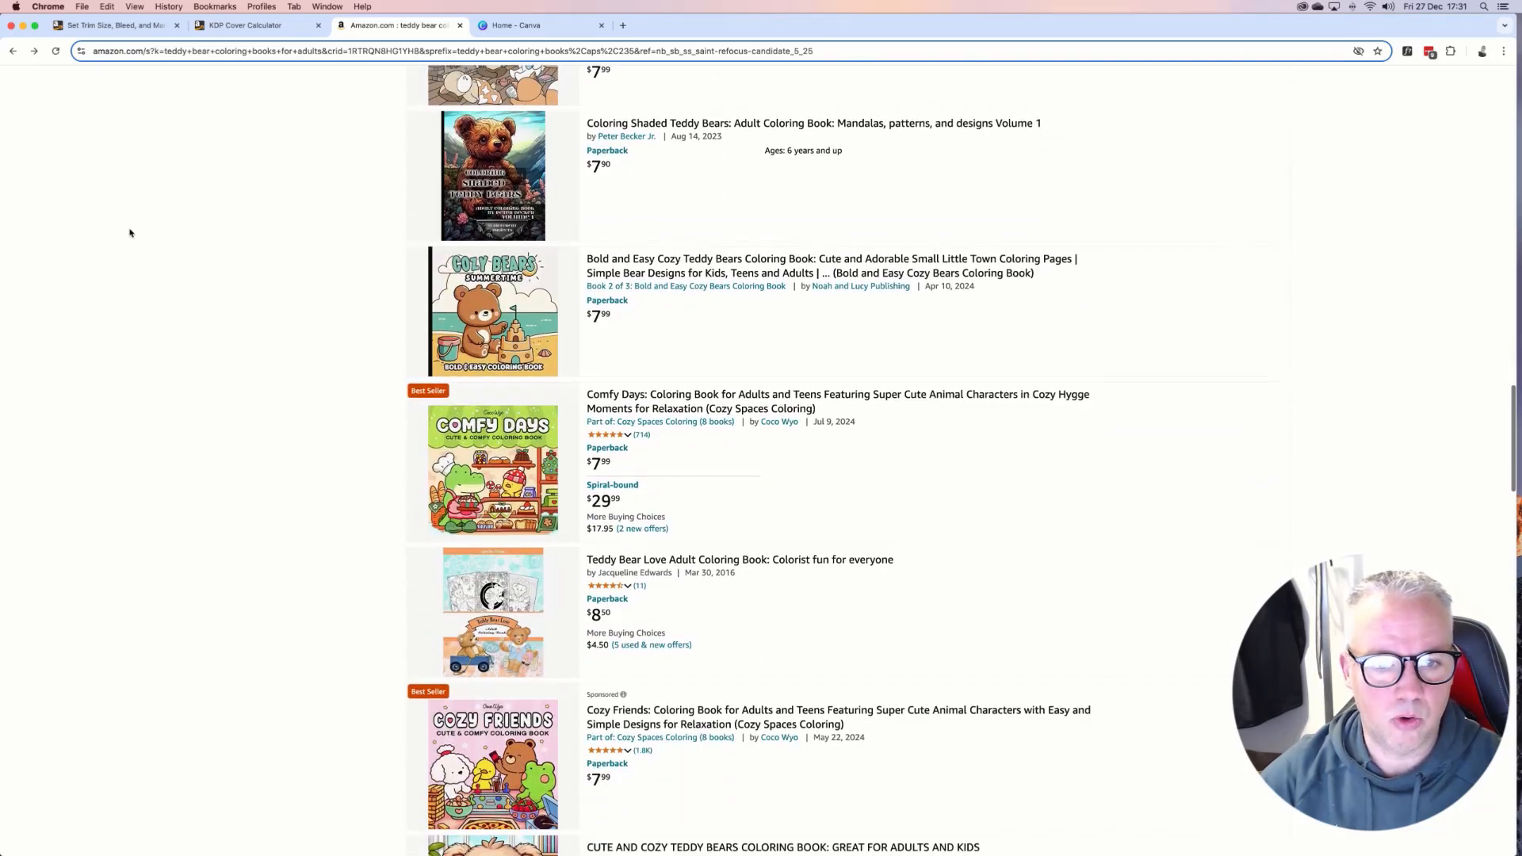
{"action": "scroll", "coordinate": [130, 232], "scroll_direction": "down", "scroll_amount": 7}
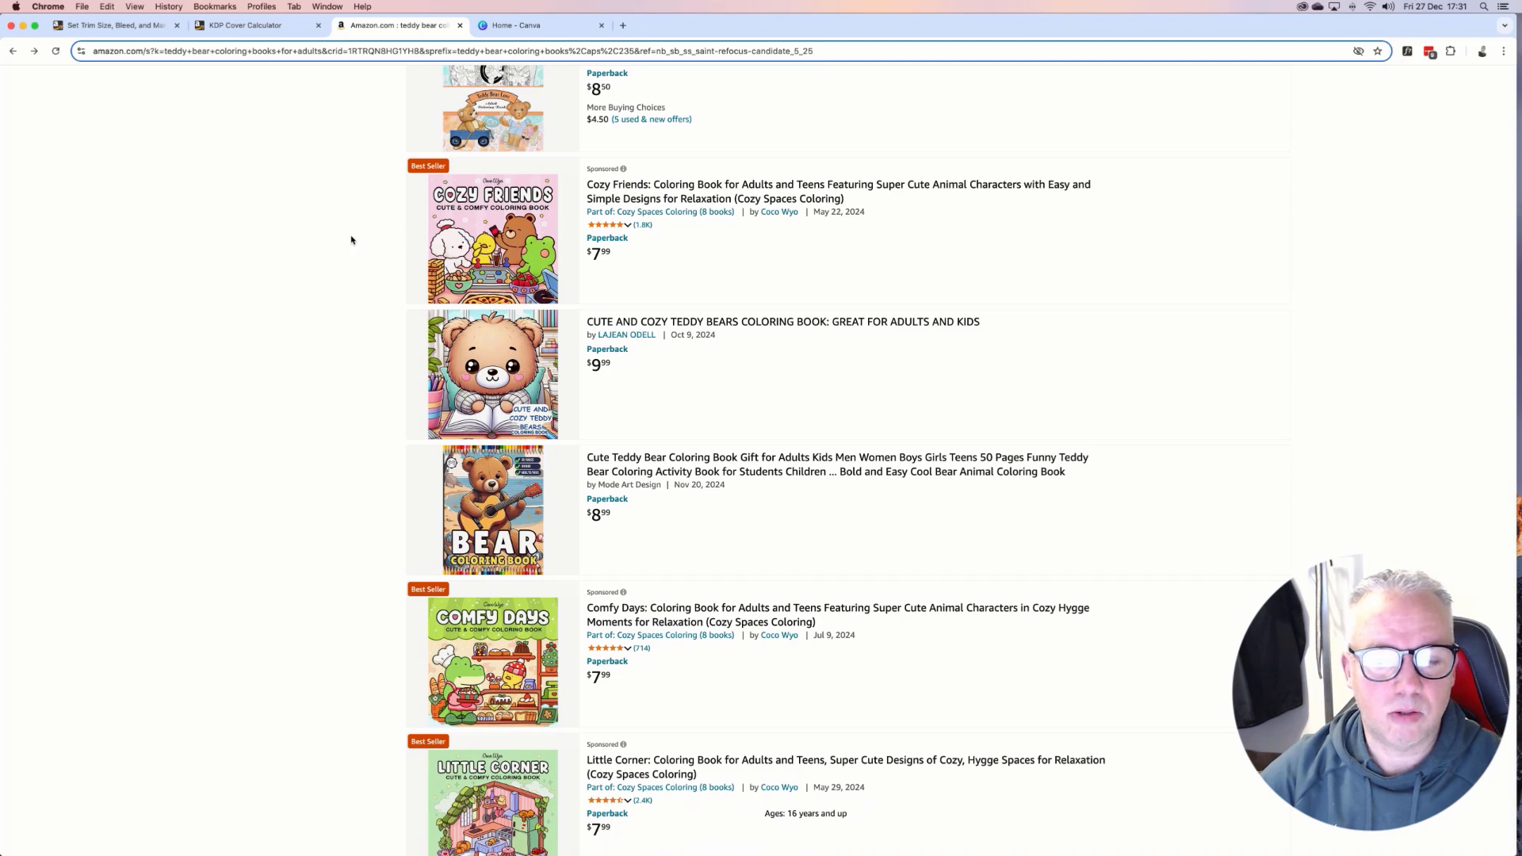
{"action": "scroll", "coordinate": [312, 227], "scroll_direction": "down", "scroll_amount": 2}
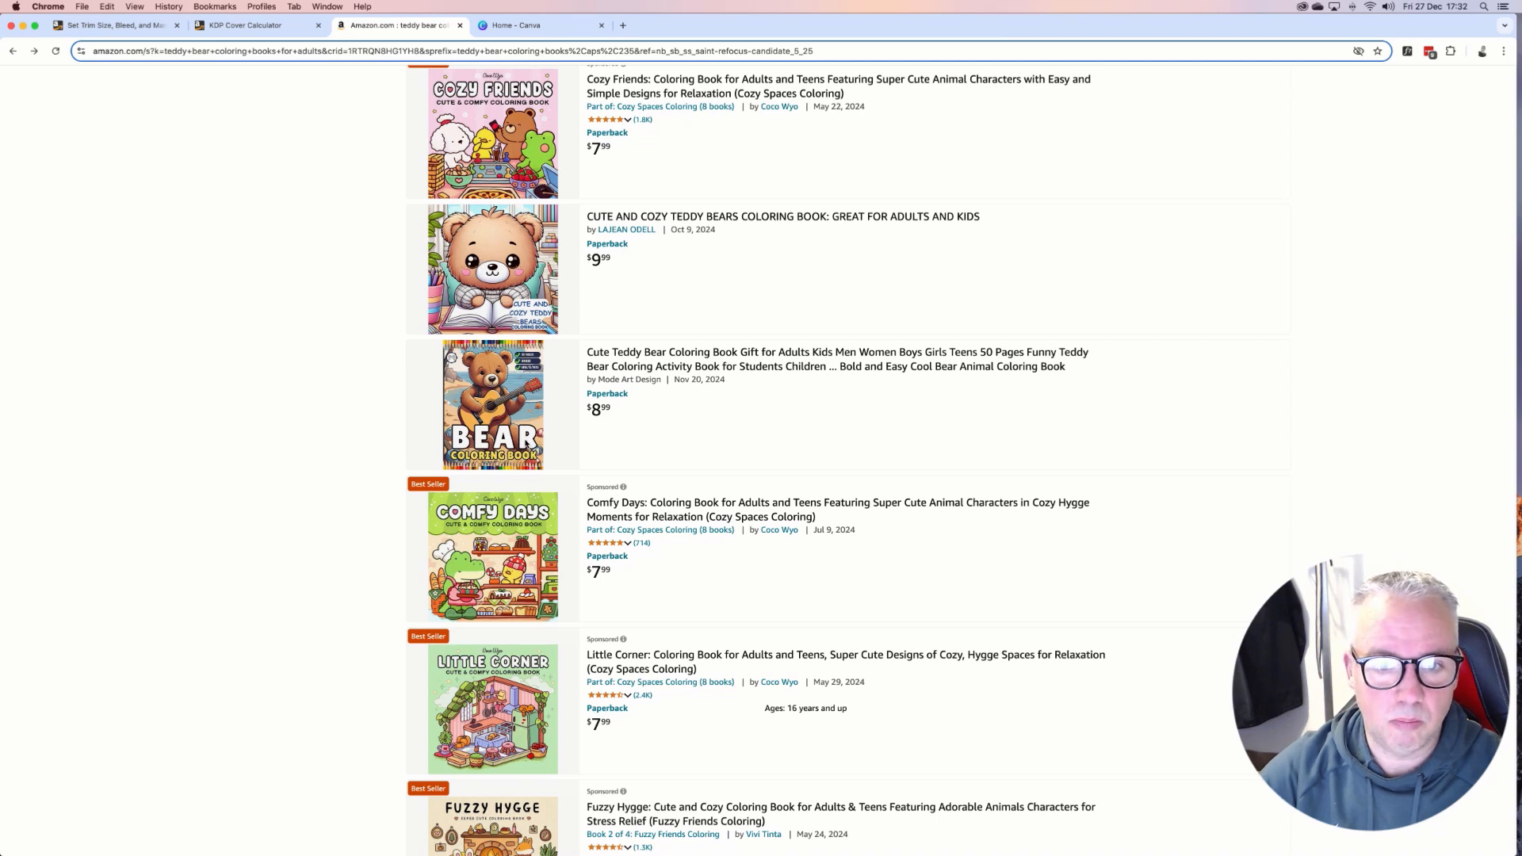
{"action": "scroll", "coordinate": [349, 330], "scroll_direction": "down", "scroll_amount": 5}
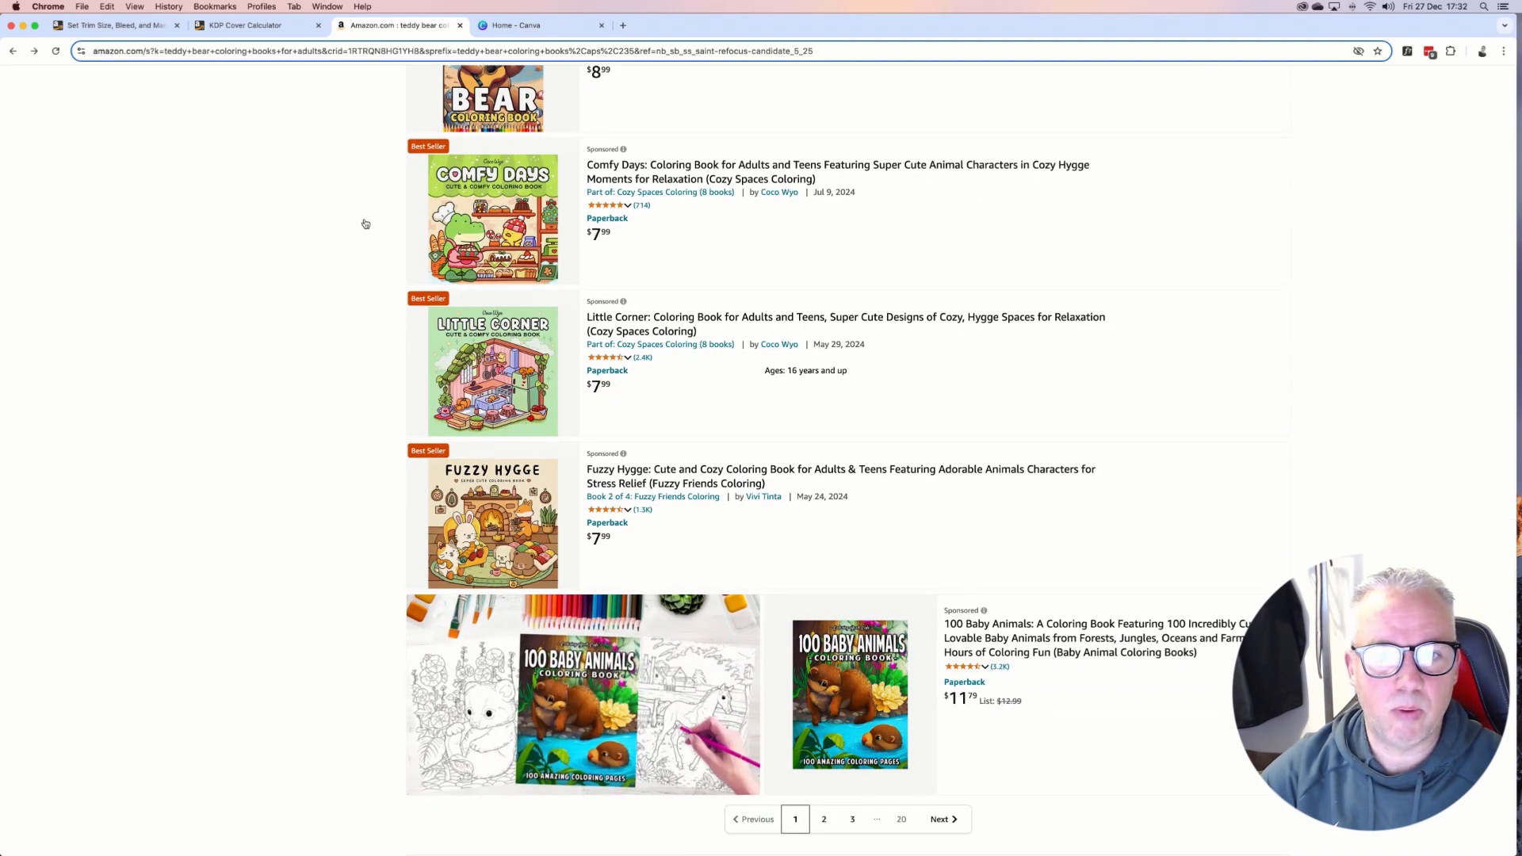
{"action": "scroll", "coordinate": [305, 288], "scroll_direction": "up", "scroll_amount": 15}
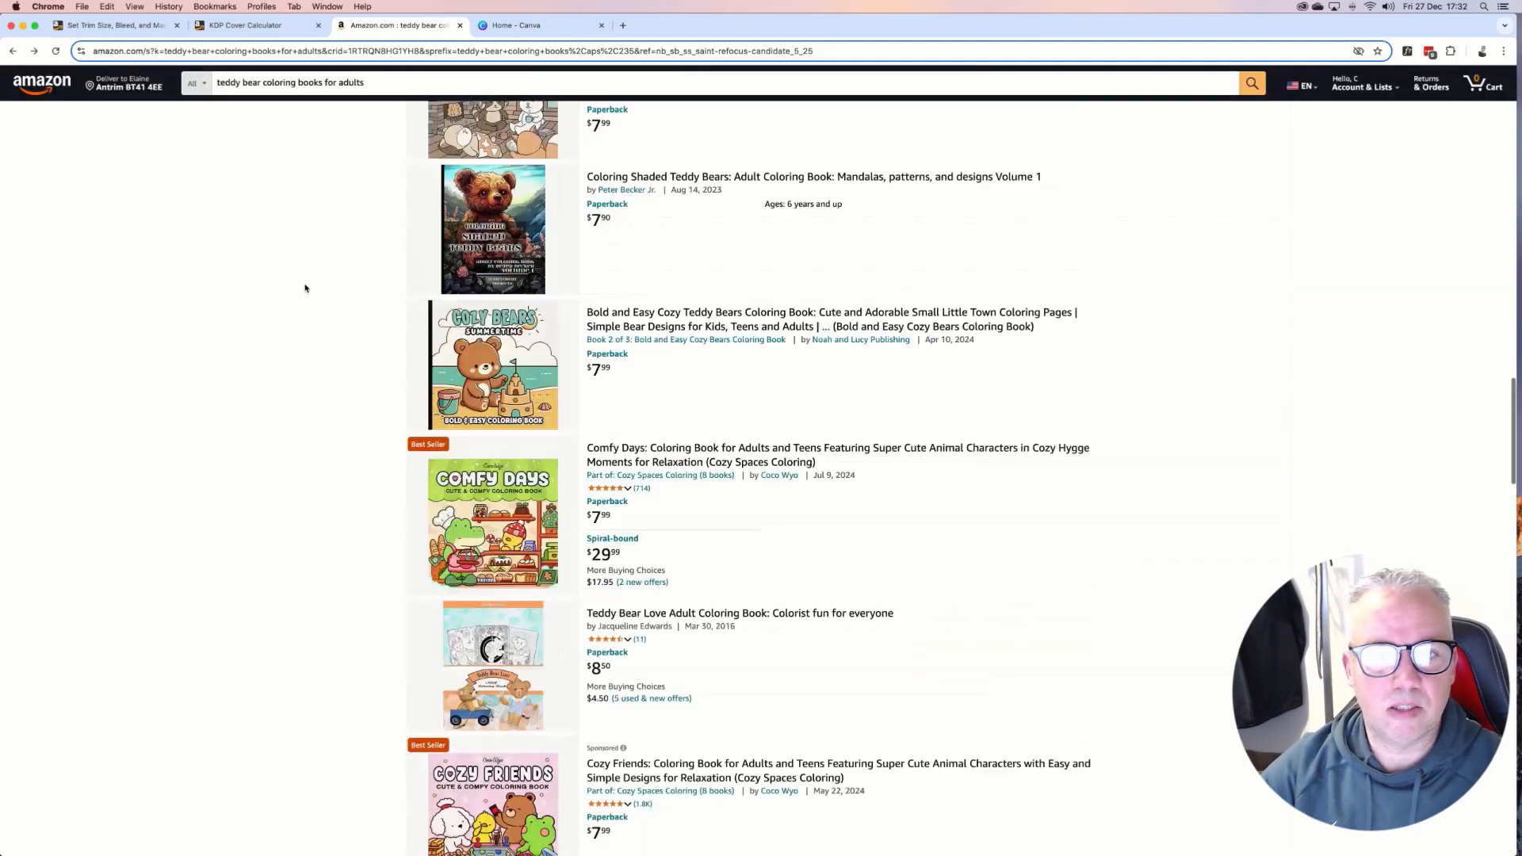
{"action": "scroll", "coordinate": [305, 288], "scroll_direction": "up", "scroll_amount": 8}
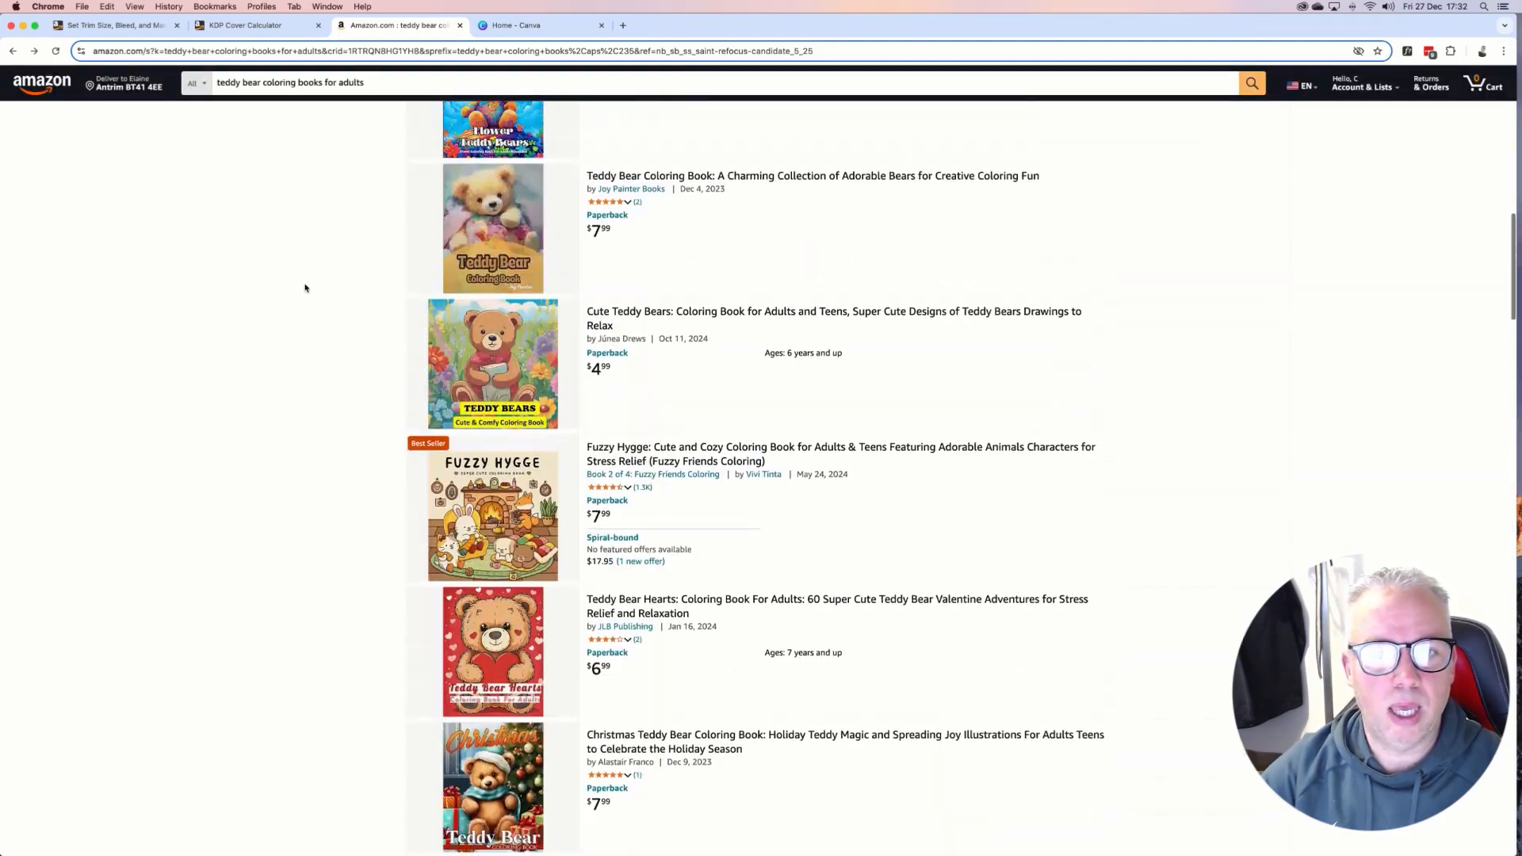
{"action": "scroll", "coordinate": [306, 288], "scroll_direction": "down", "scroll_amount": 4}
{"action": "scroll", "coordinate": [305, 288], "scroll_direction": "up", "scroll_amount": 2}
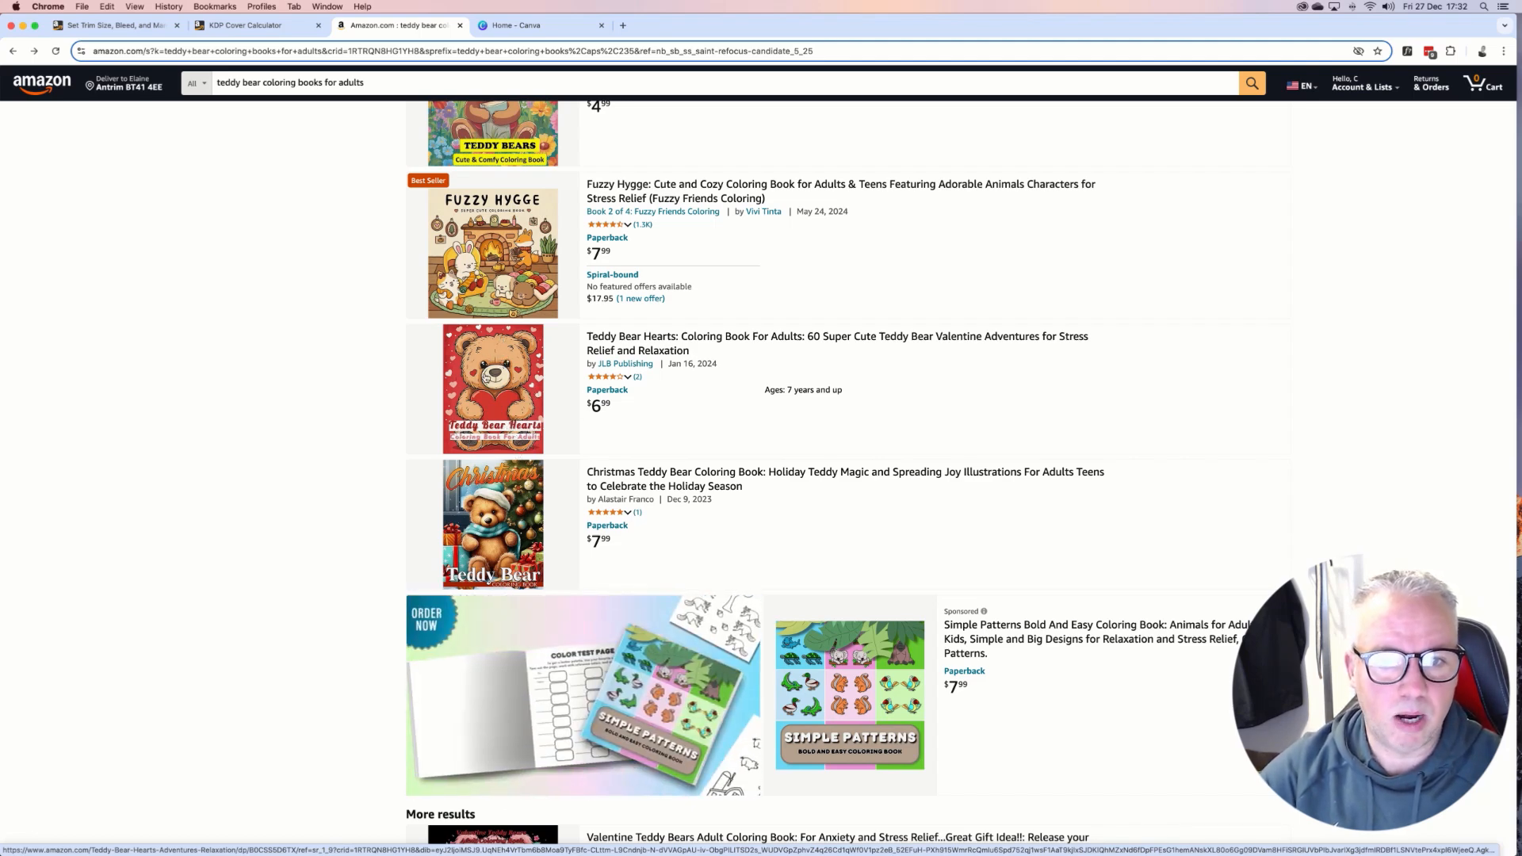
Open the Teddy Bear Hearts coloring book listing and view its front and back cover images enlarged.
{"action": "left_click", "coordinate": [485, 378]}
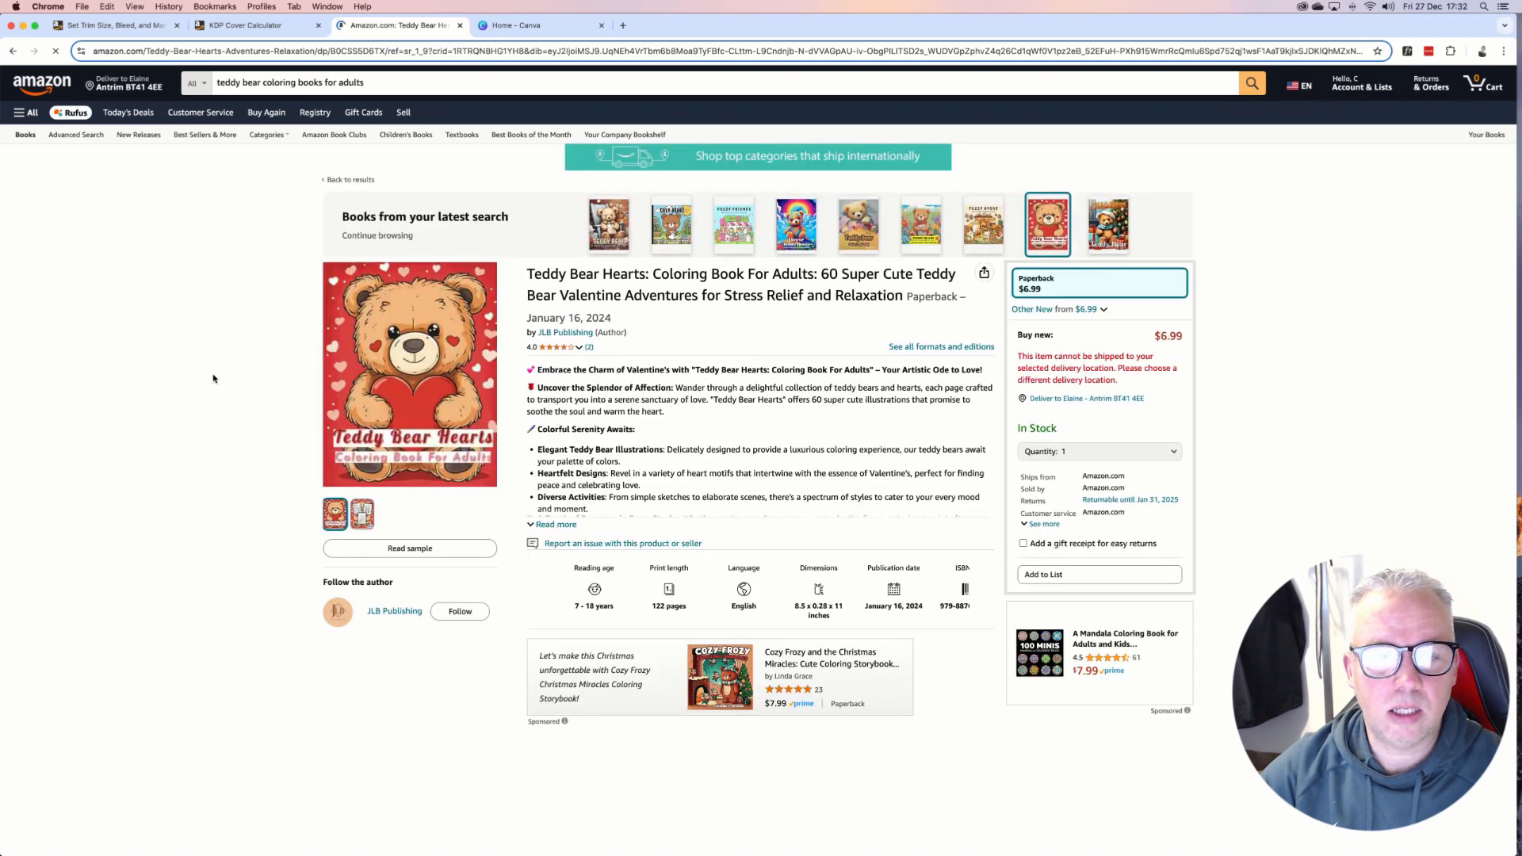
{"action": "left_click", "coordinate": [380, 377]}
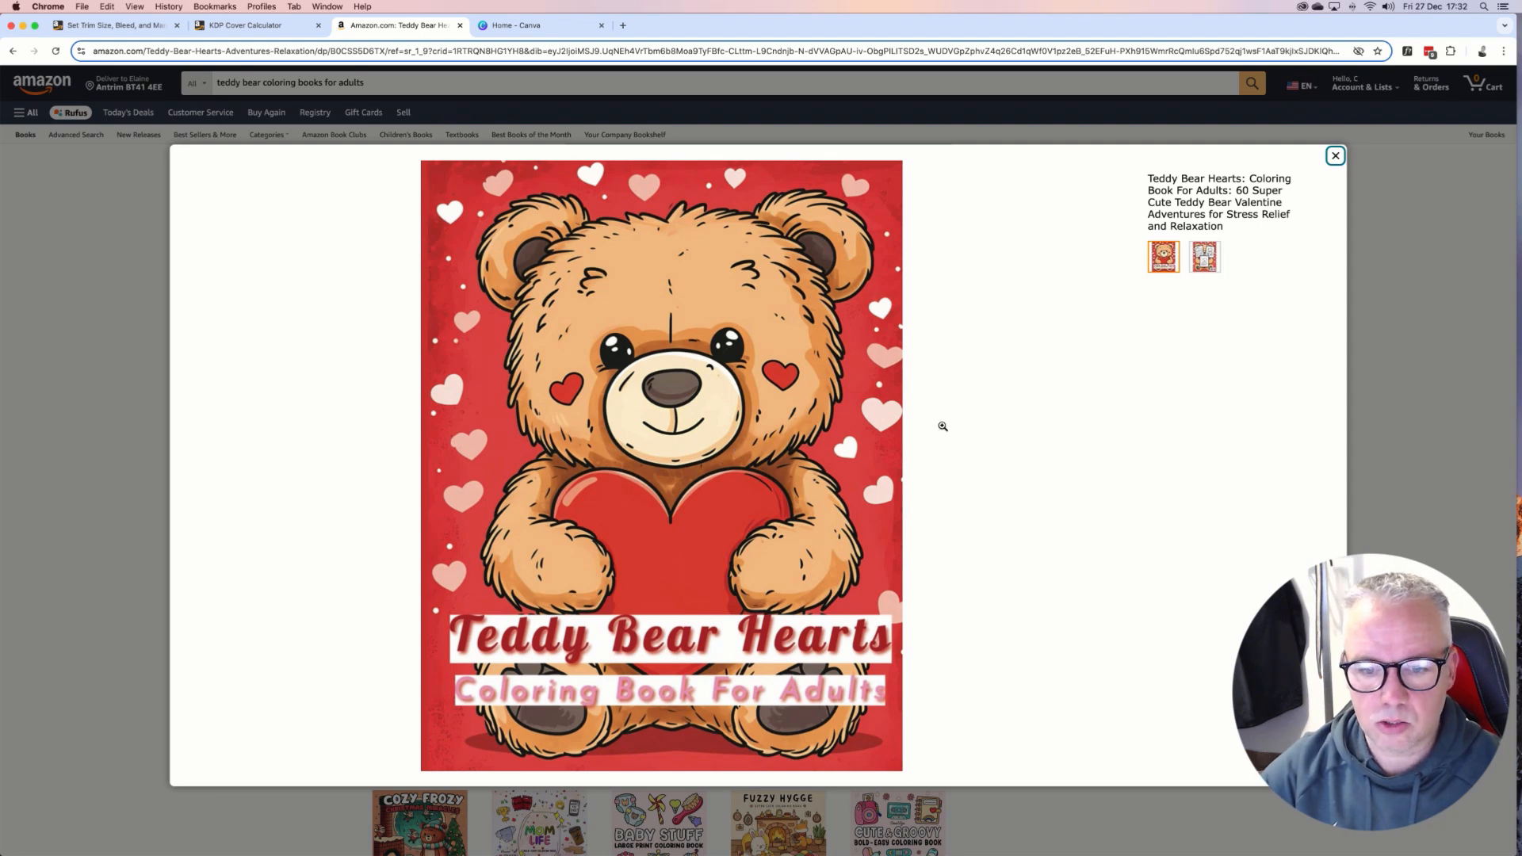
{"action": "left_click", "coordinate": [1204, 260]}
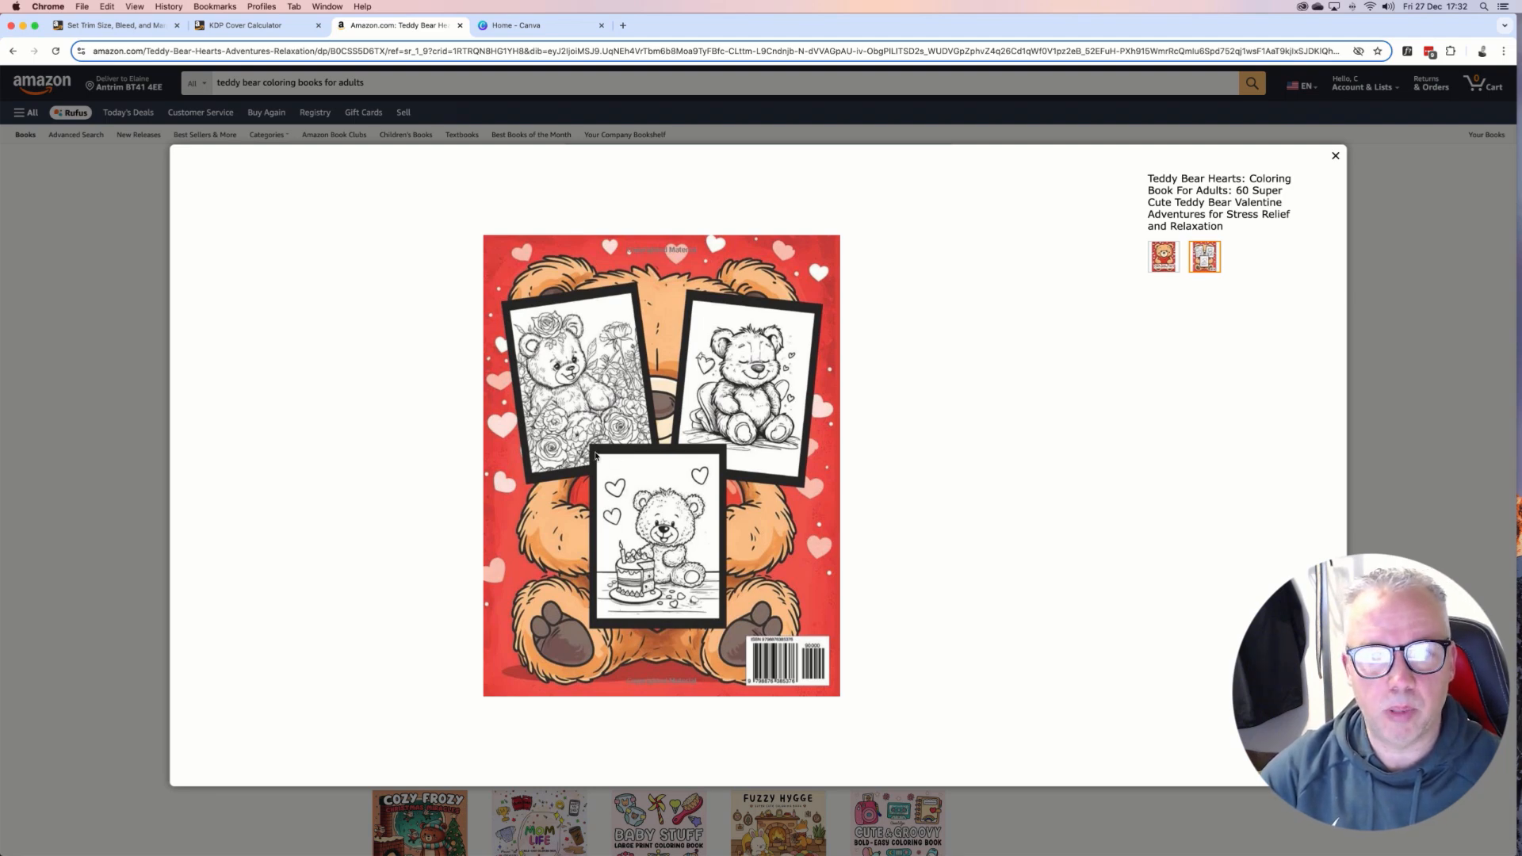
{"action": "left_click", "coordinate": [1335, 155]}
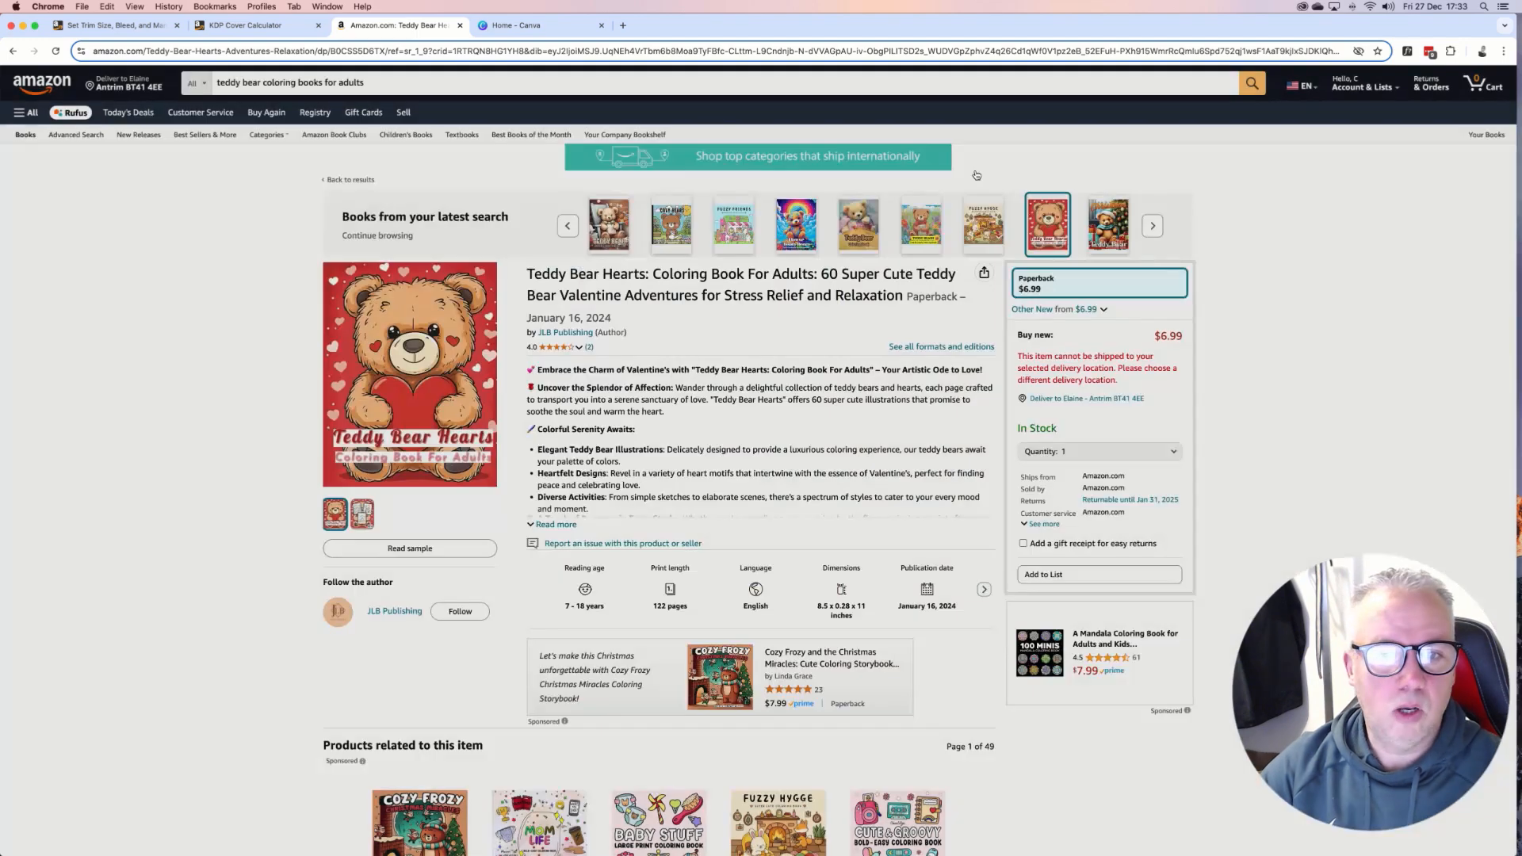
Open the paperback sample of Teddy Bear Hearts and examine its cover, copyright, "This Book Belongs To" and coloring test pages.
{"action": "left_click", "coordinate": [387, 552]}
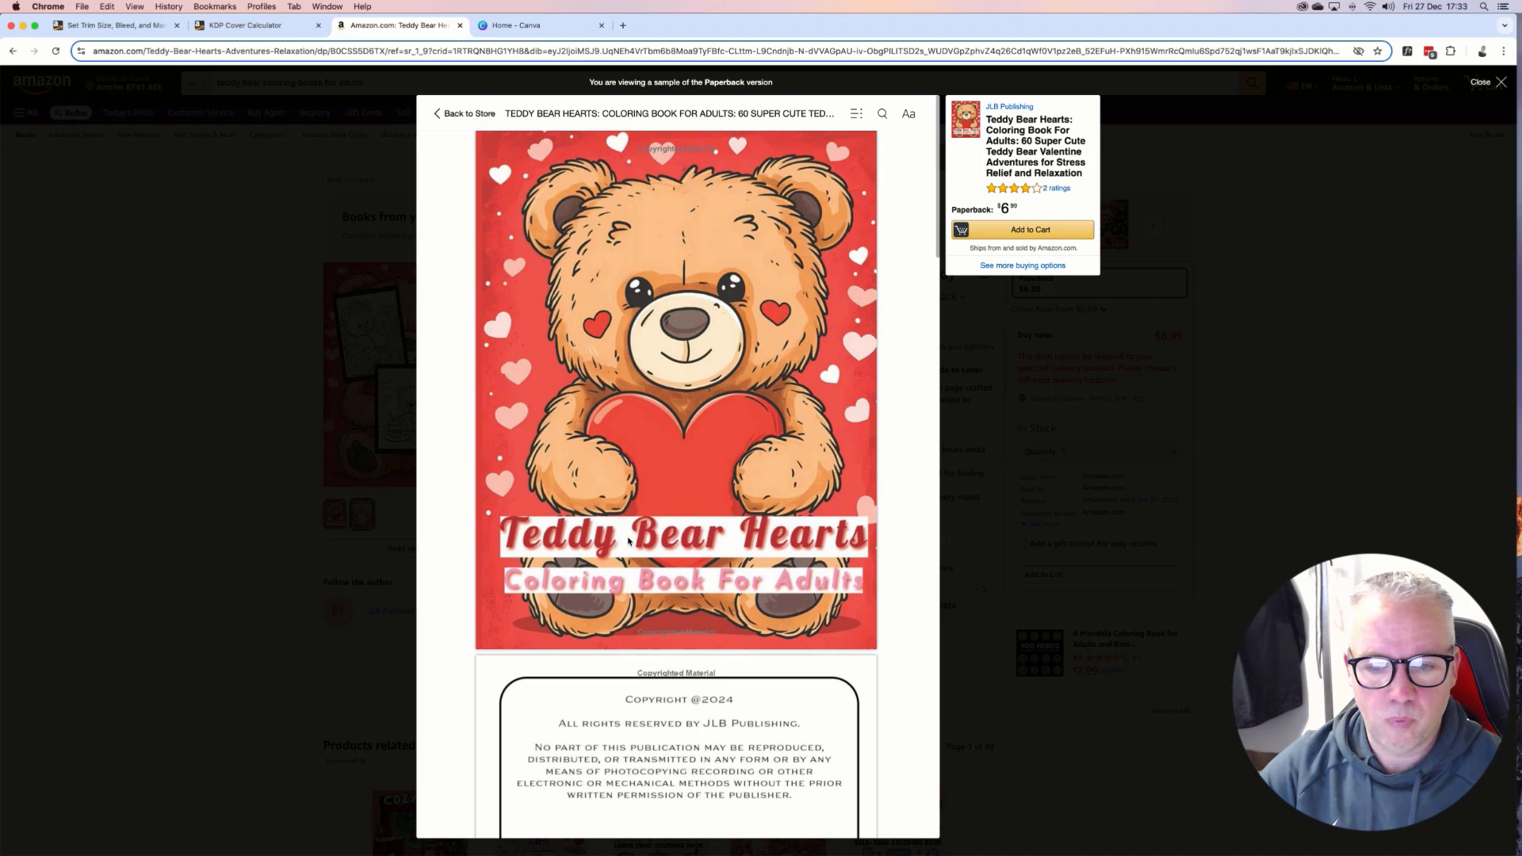
{"action": "scroll", "coordinate": [619, 539], "scroll_direction": "down", "scroll_amount": 5}
{"action": "left_click", "coordinate": [175, 366]}
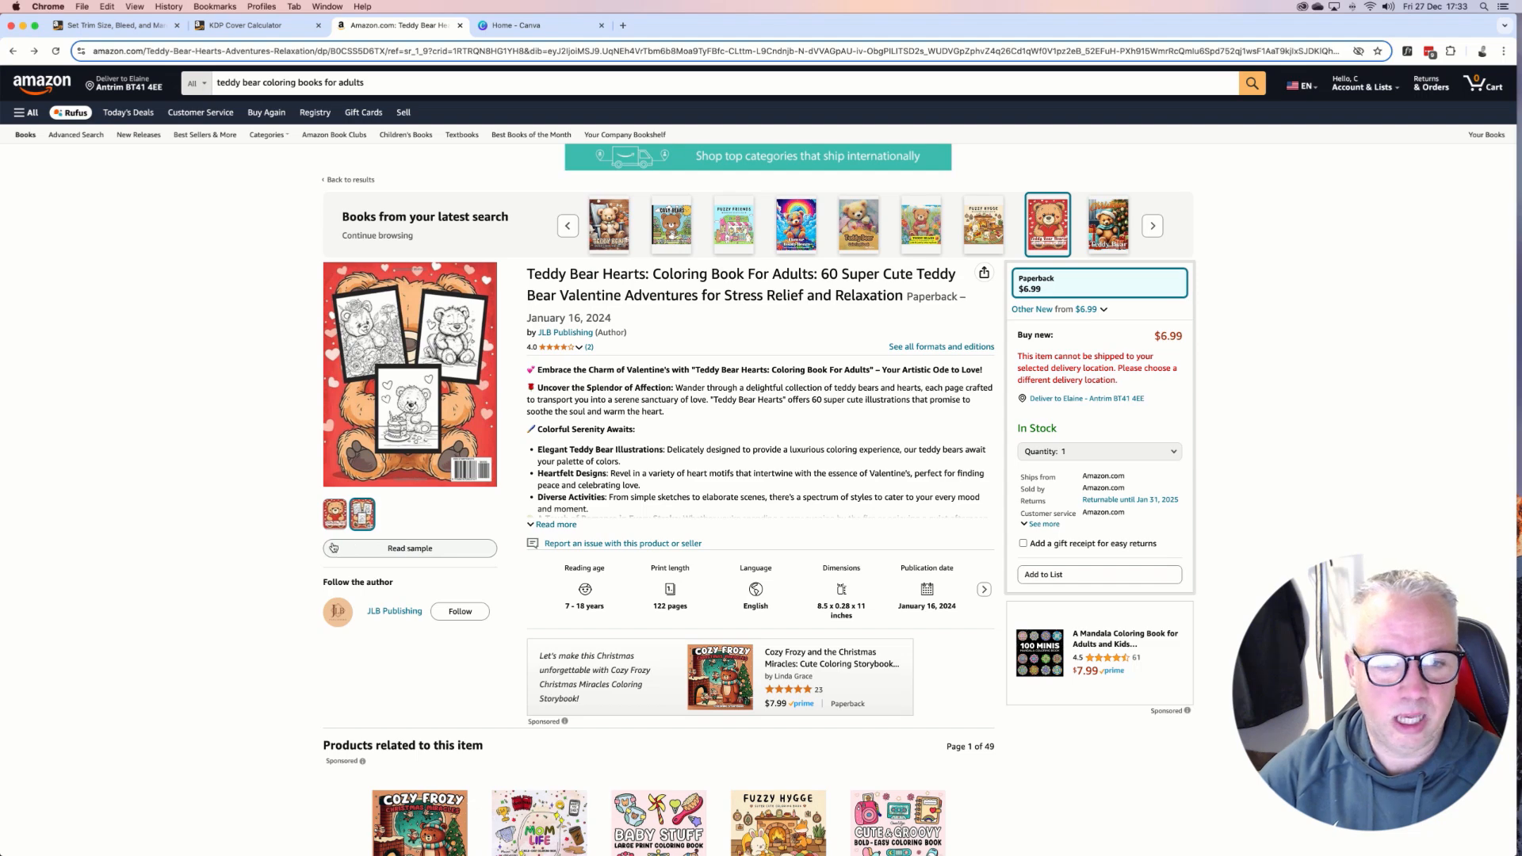
{"action": "left_click", "coordinate": [403, 550]}
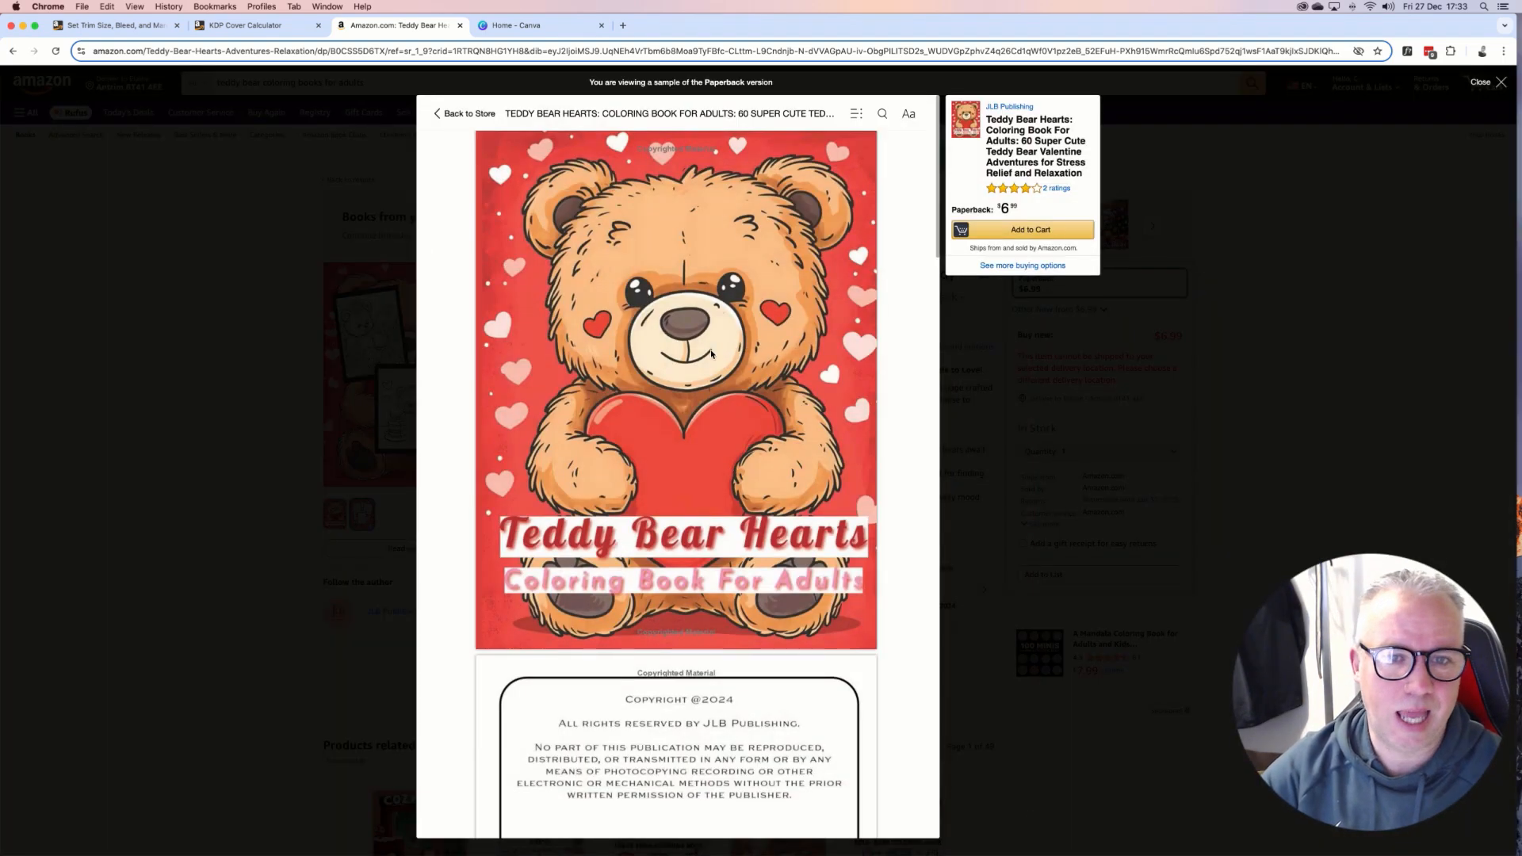
{"action": "scroll", "coordinate": [698, 354], "scroll_direction": "down", "scroll_amount": 12}
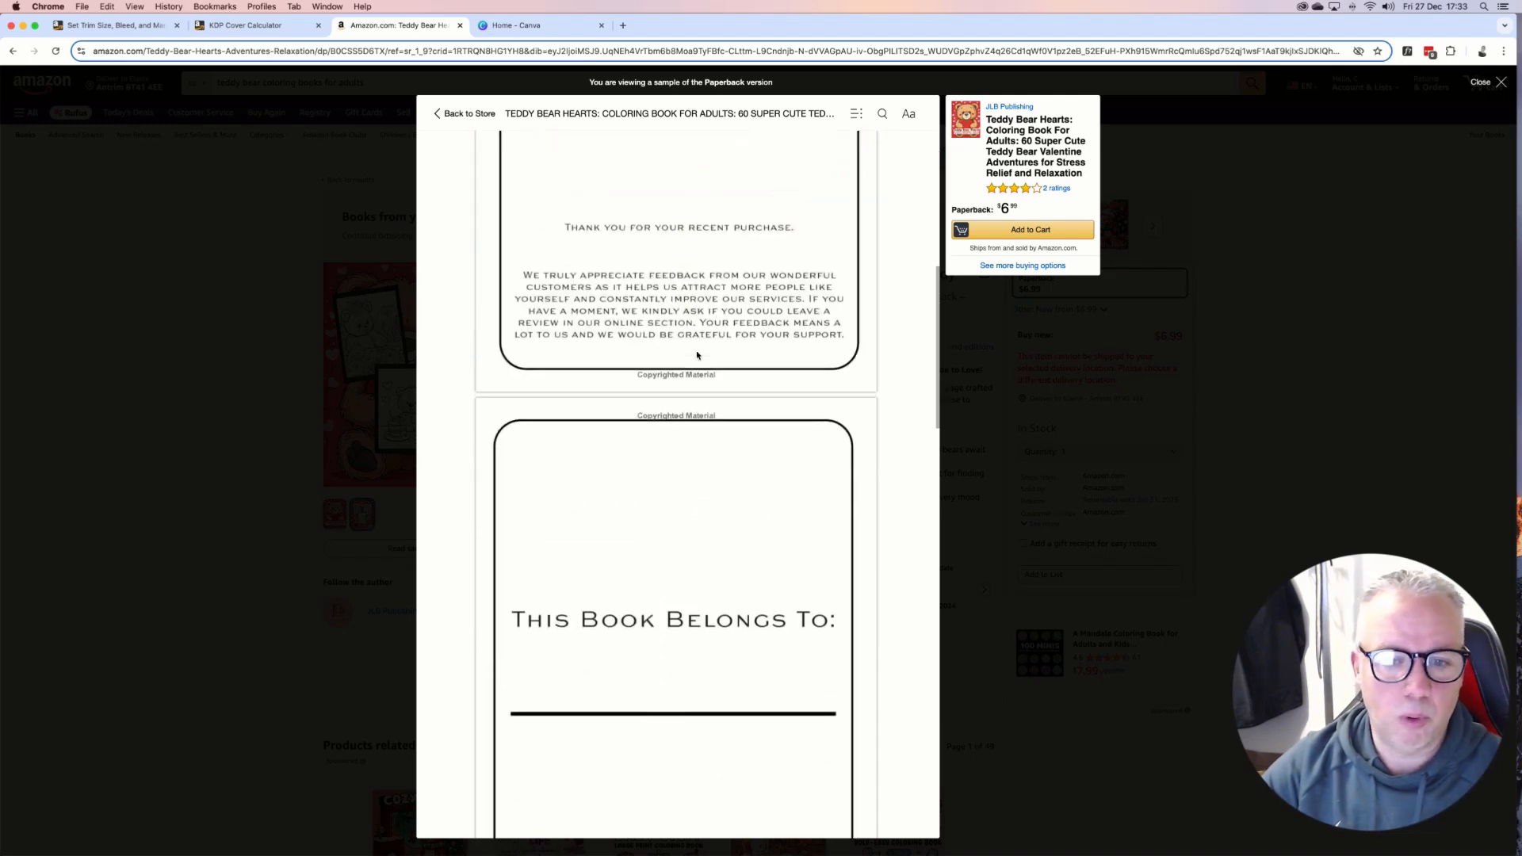
{"action": "scroll", "coordinate": [697, 354], "scroll_direction": "down", "scroll_amount": 8}
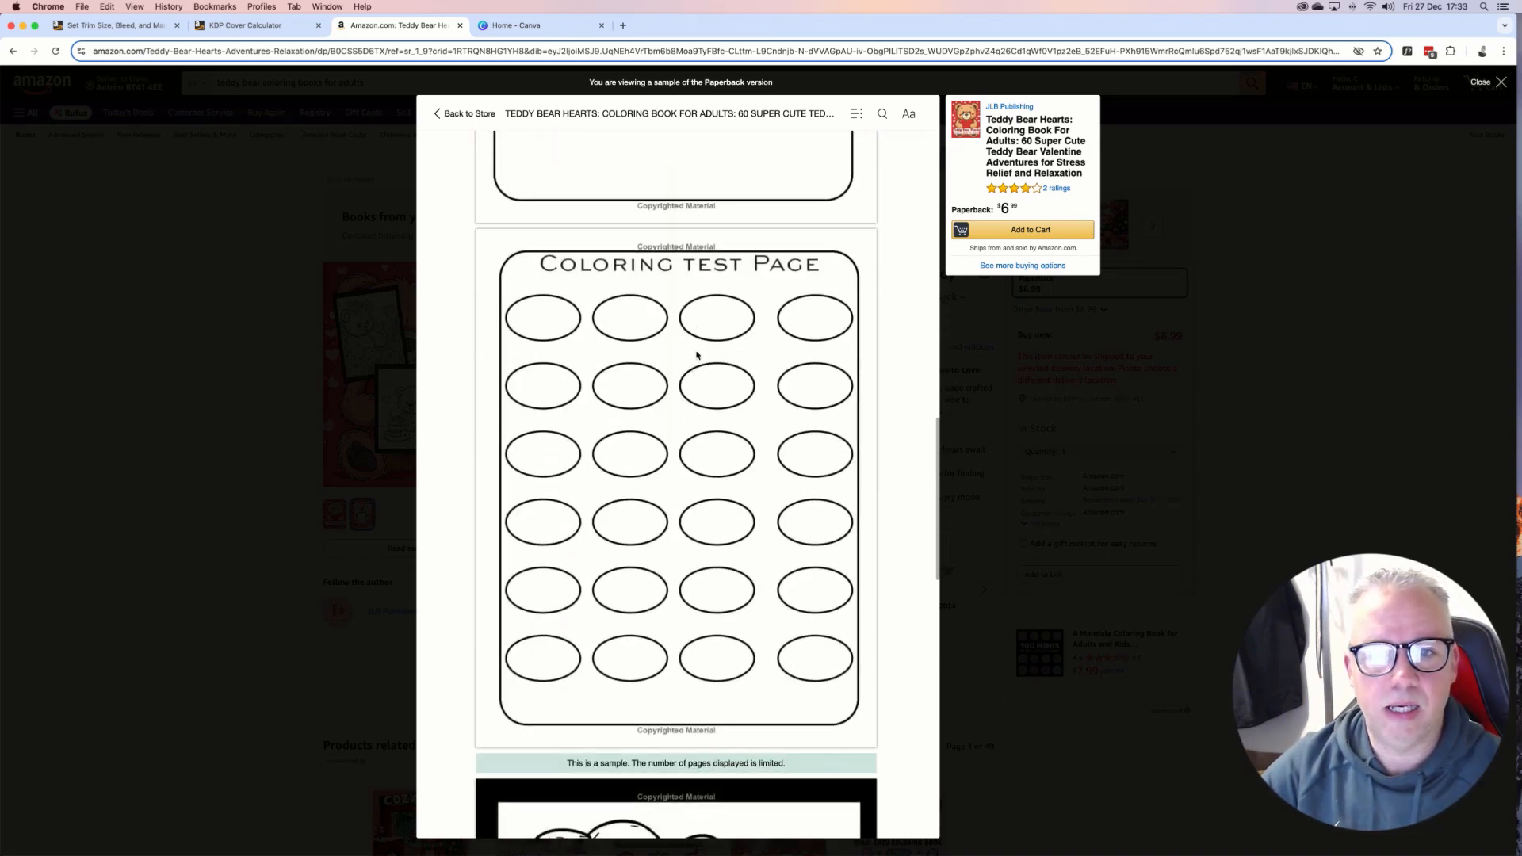
{"action": "scroll", "coordinate": [697, 355], "scroll_direction": "down", "scroll_amount": 2}
{"action": "scroll", "coordinate": [696, 353], "scroll_direction": "up", "scroll_amount": 2}
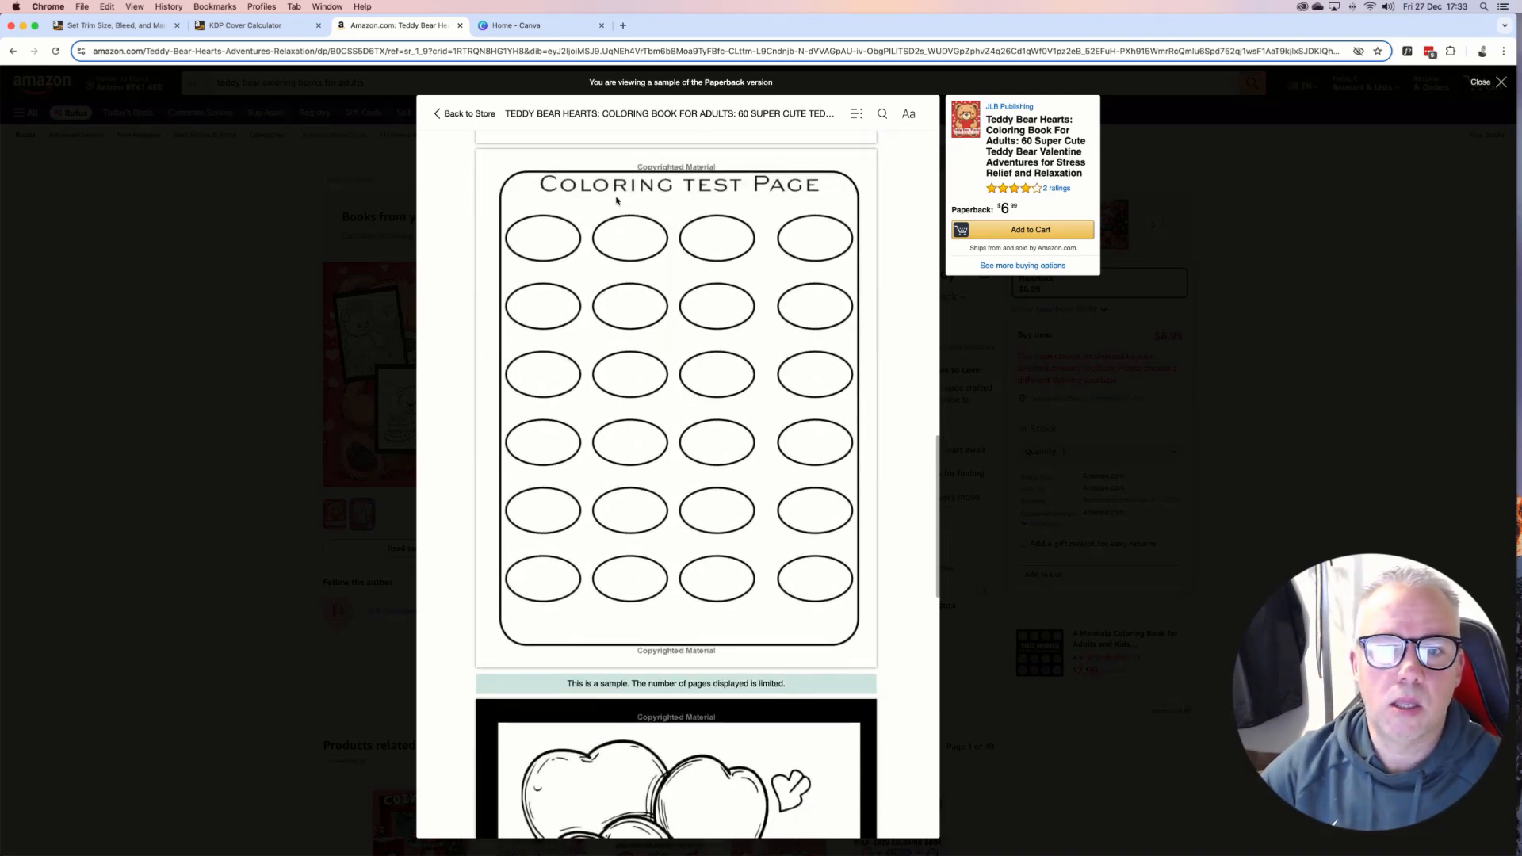
{"action": "scroll", "coordinate": [722, 311], "scroll_direction": "up", "scroll_amount": 15}
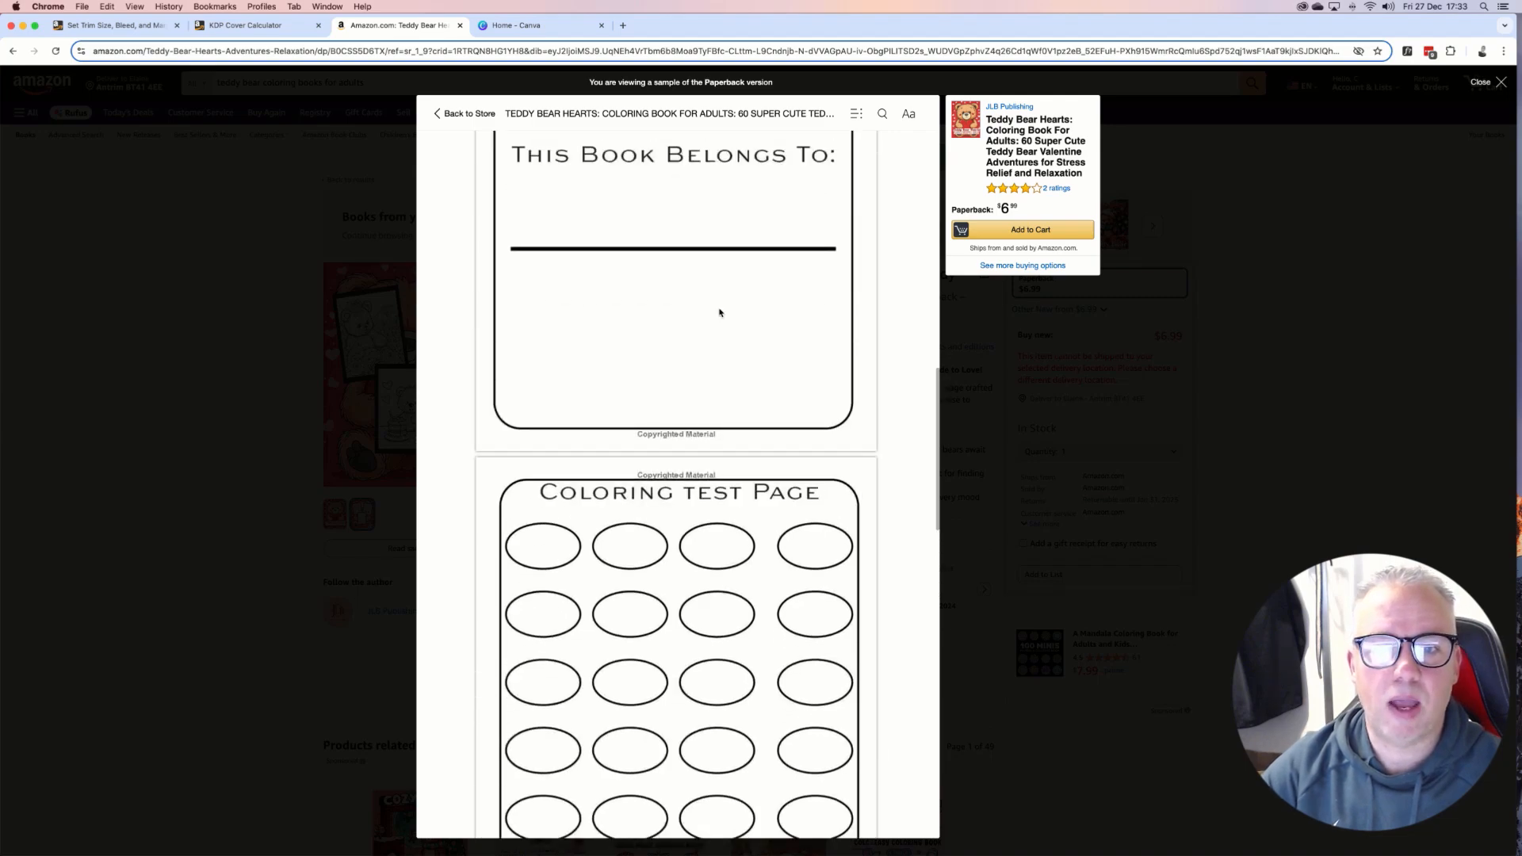
{"action": "scroll", "coordinate": [720, 311], "scroll_direction": "down", "scroll_amount": 10}
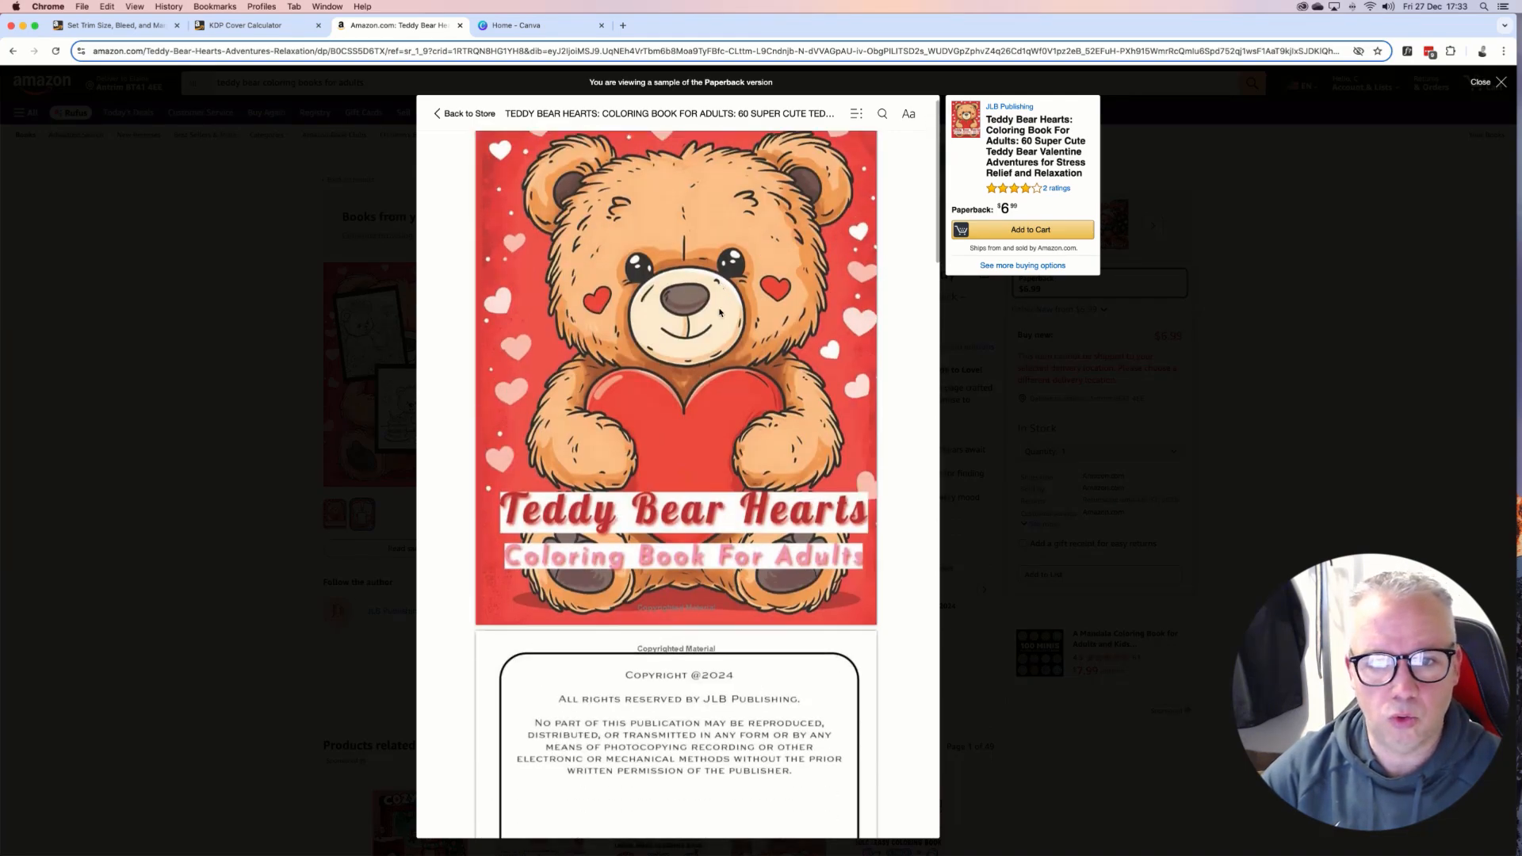
Examine how the Teddy Bear Hearts sample continues from the coloring test page to the framed bear drawing and back cover.
{"action": "scroll", "coordinate": [720, 311], "scroll_direction": "down", "scroll_amount": 6}
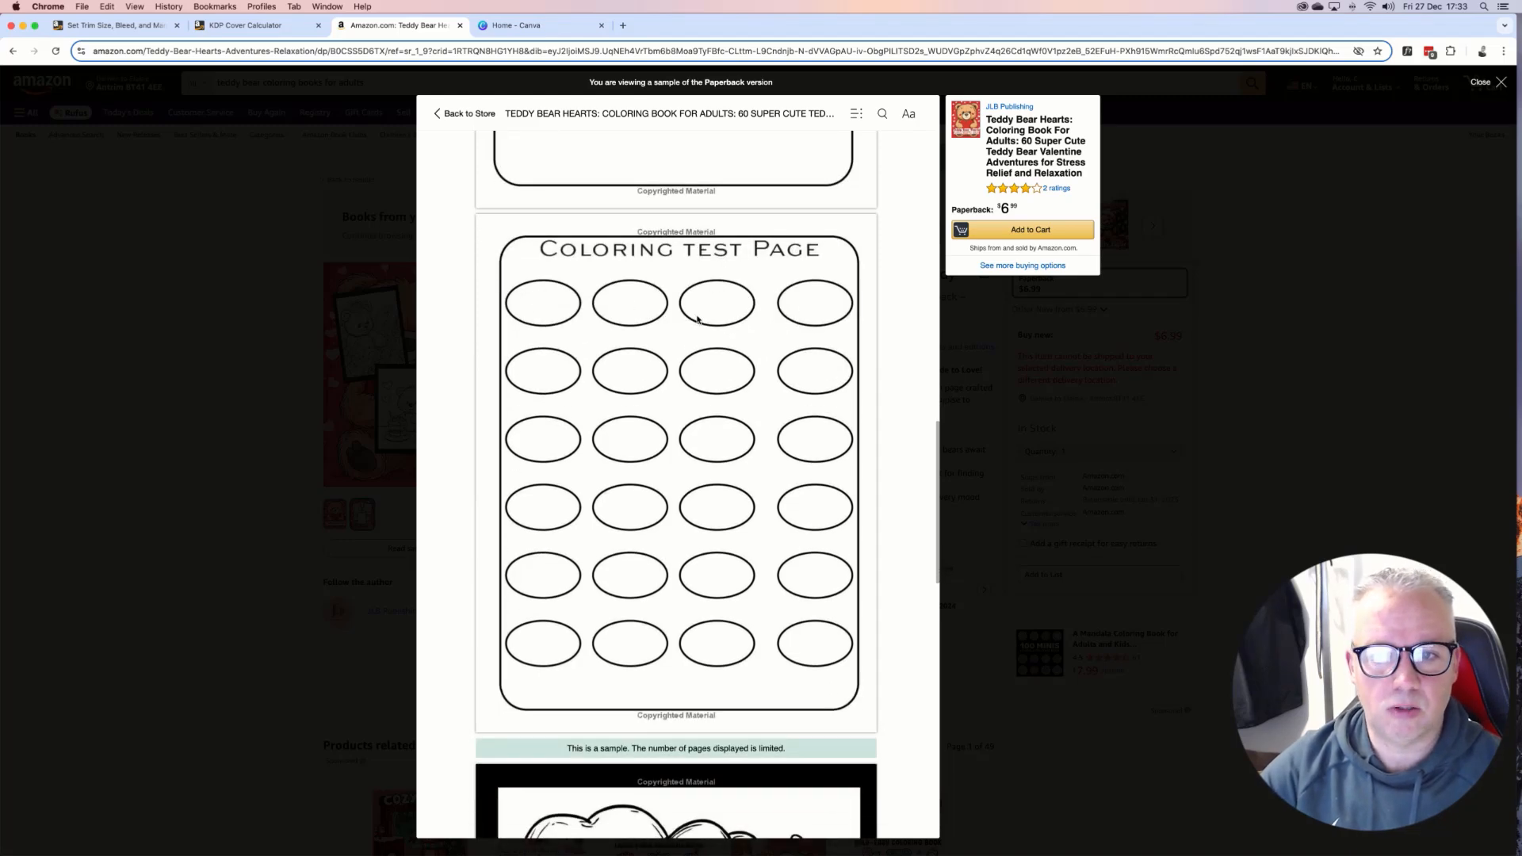
{"action": "scroll", "coordinate": [634, 262], "scroll_direction": "down", "scroll_amount": 5}
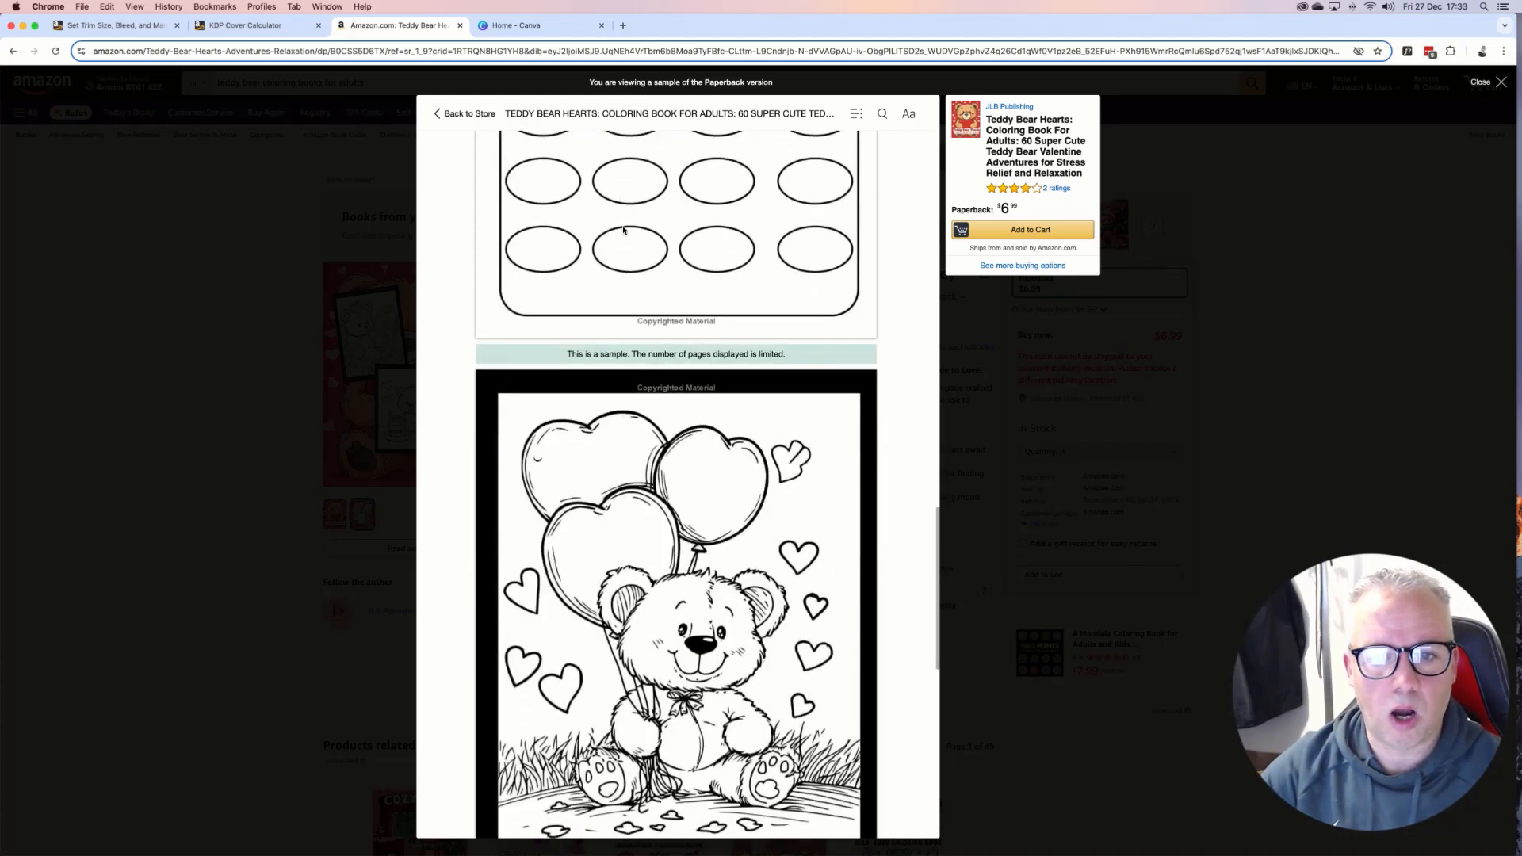
{"action": "scroll", "coordinate": [623, 231], "scroll_direction": "up", "scroll_amount": 1}
{"action": "scroll", "coordinate": [623, 231], "scroll_direction": "down", "scroll_amount": 2}
{"action": "scroll", "coordinate": [623, 231], "scroll_direction": "down", "scroll_amount": 3}
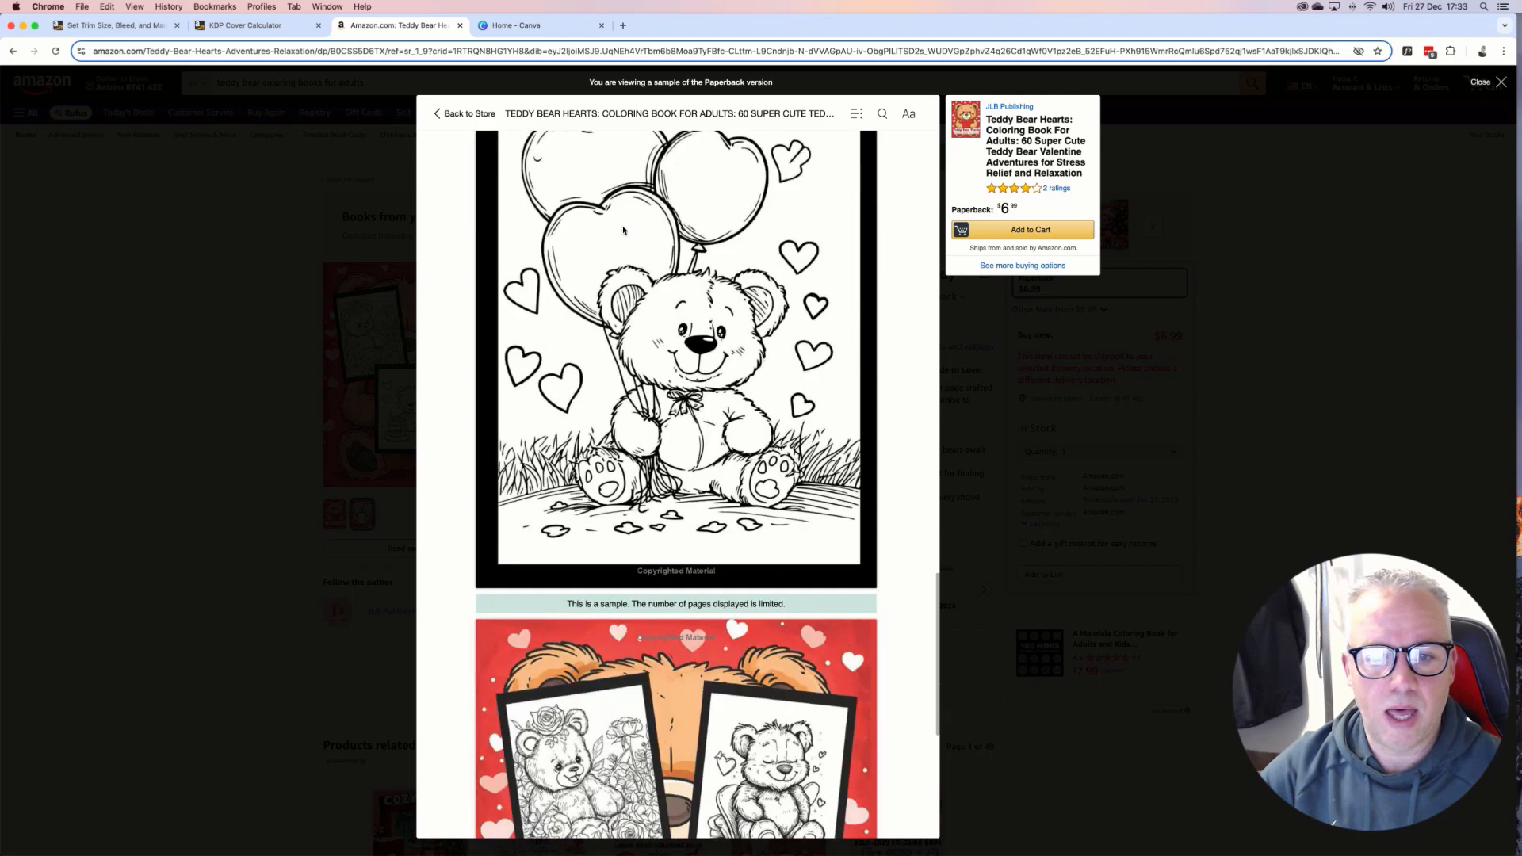
{"action": "scroll", "coordinate": [623, 221], "scroll_direction": "up", "scroll_amount": 7}
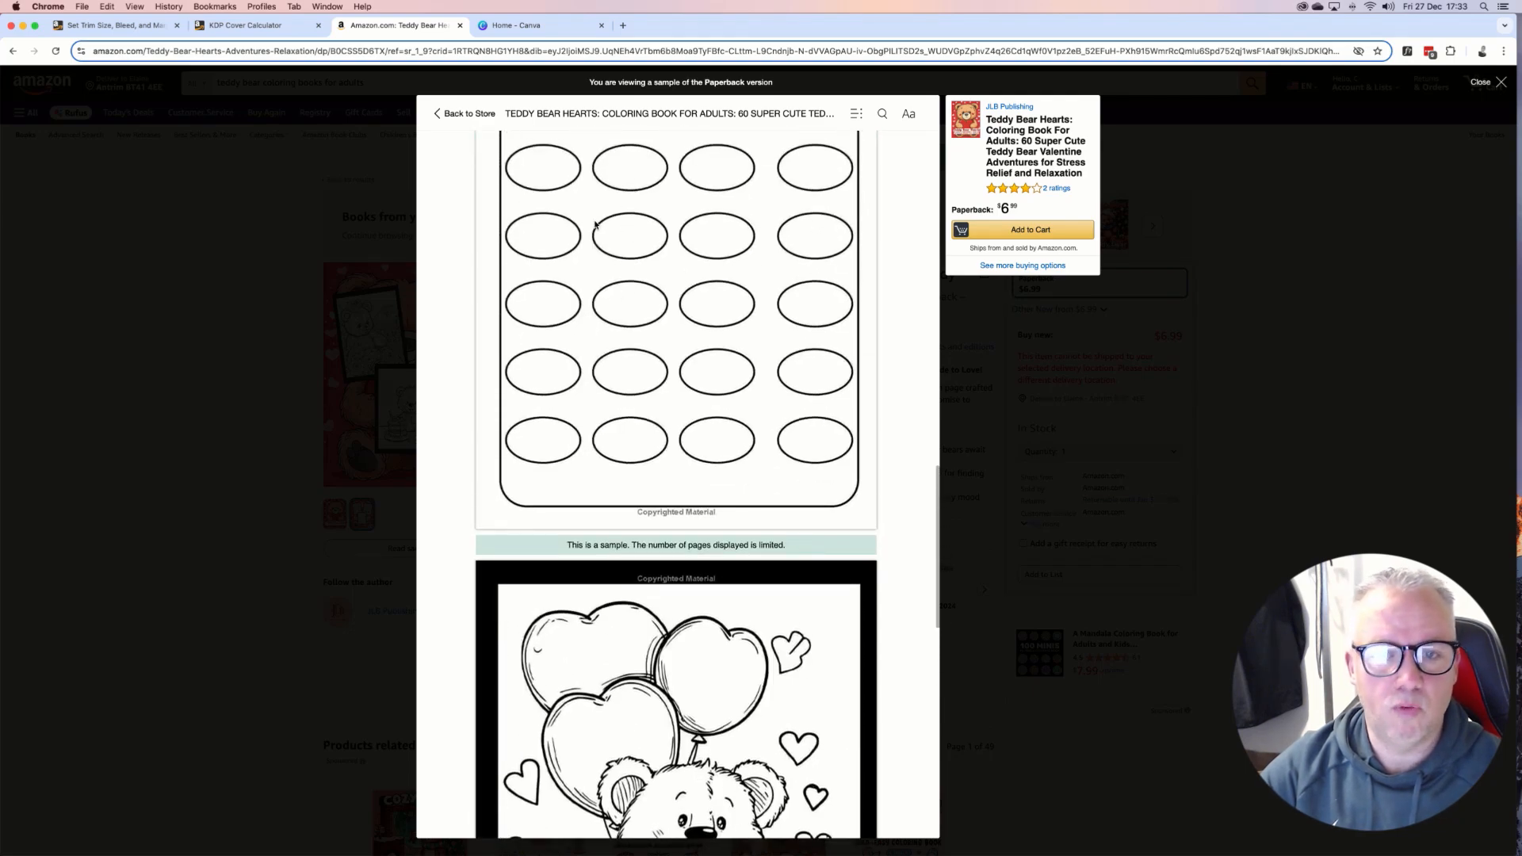
{"action": "scroll", "coordinate": [547, 278], "scroll_direction": "up", "scroll_amount": 4}
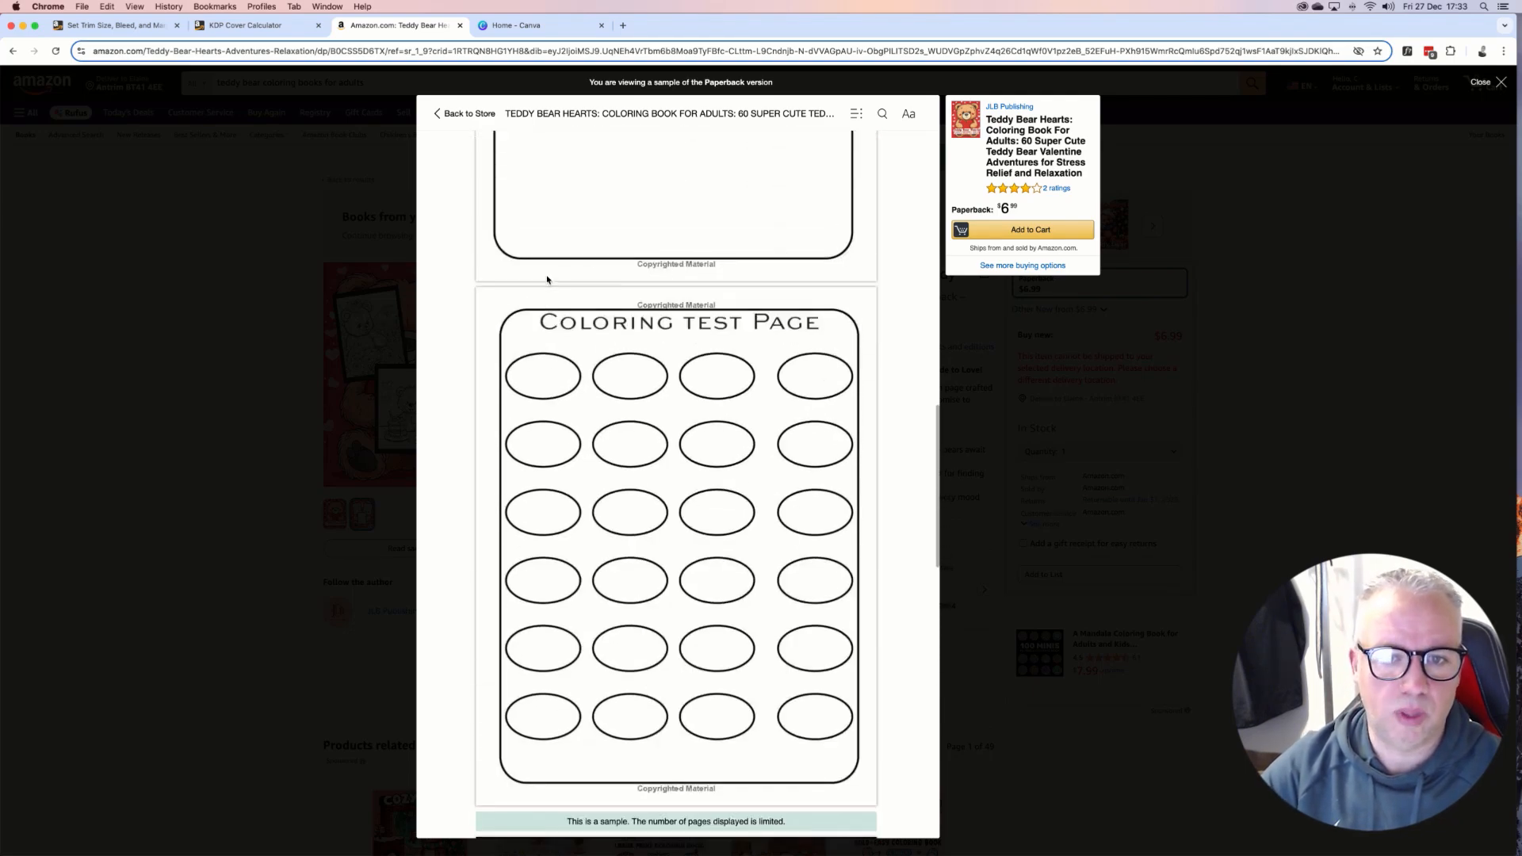
{"action": "scroll", "coordinate": [547, 279], "scroll_direction": "down", "scroll_amount": 6}
{"action": "scroll", "coordinate": [547, 279], "scroll_direction": "down", "scroll_amount": 10}
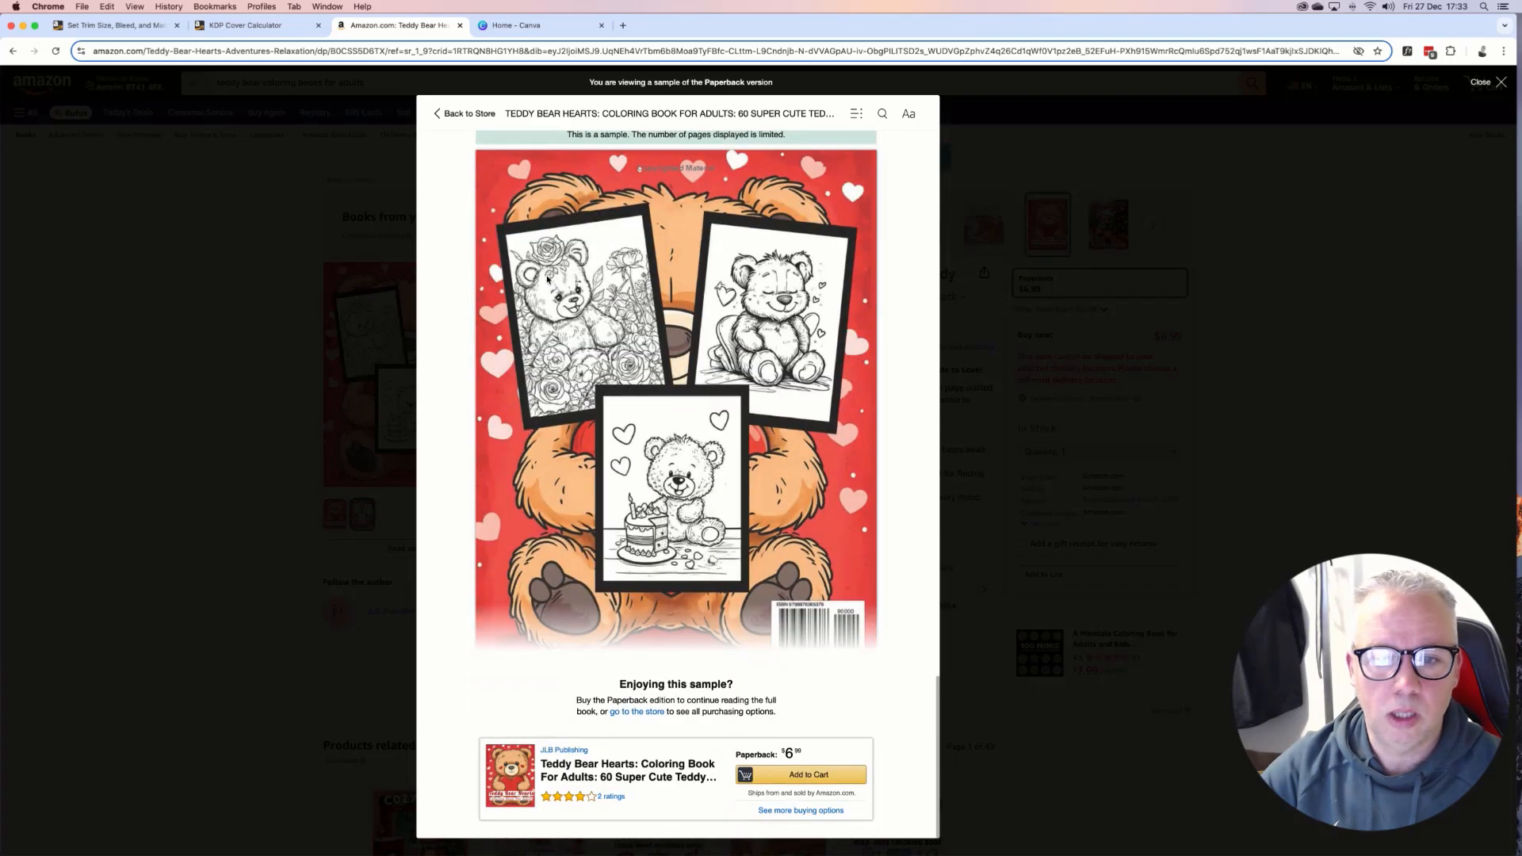
Close the book sample and return to the calculated dimensions in the KDP Cover Calculator.
{"action": "left_click", "coordinate": [167, 199]}
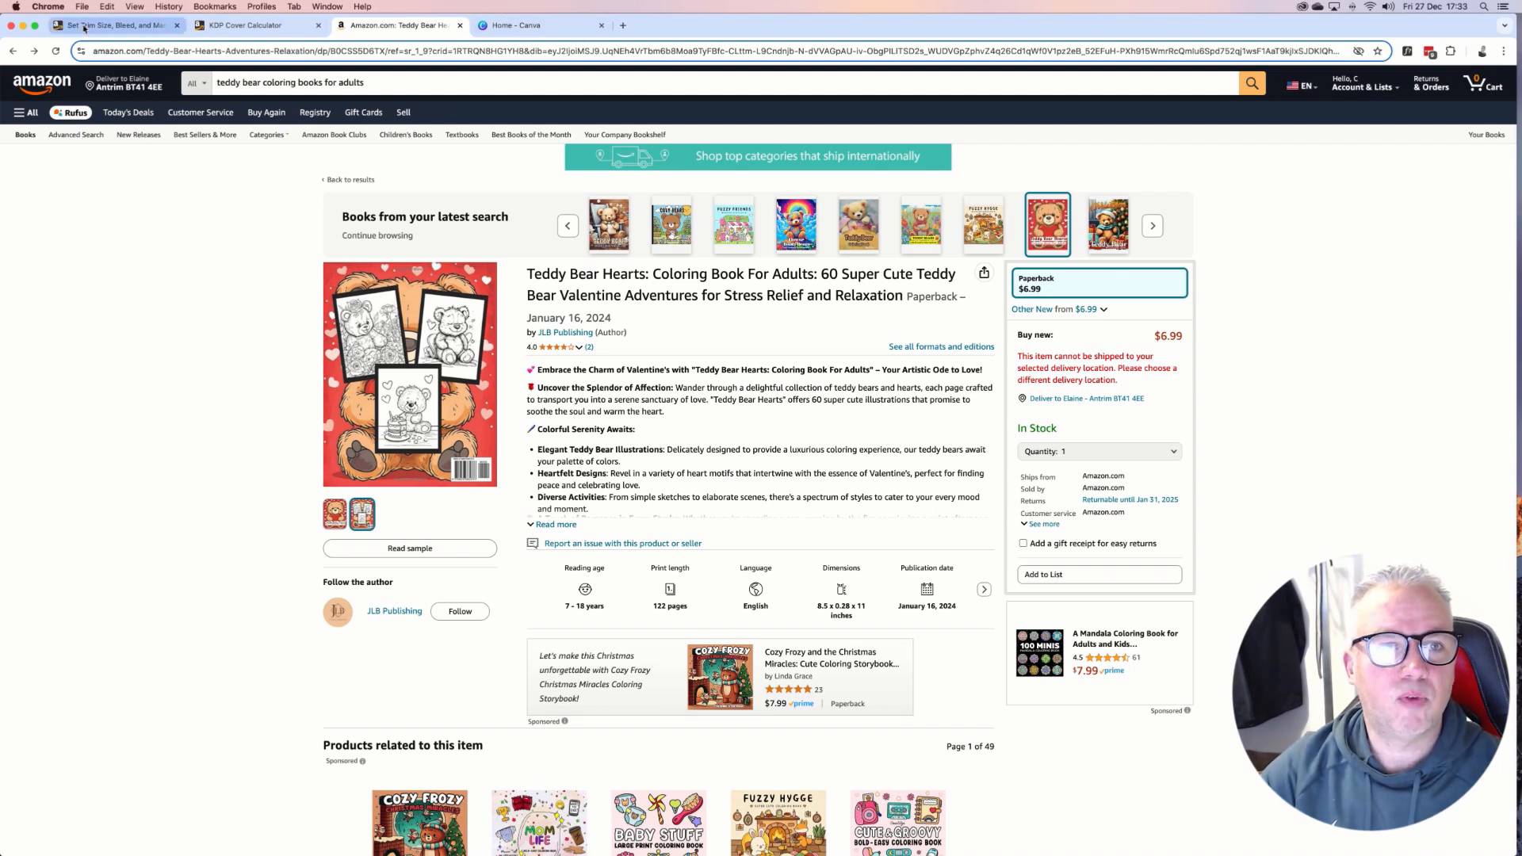
{"action": "left_click", "coordinate": [226, 26]}
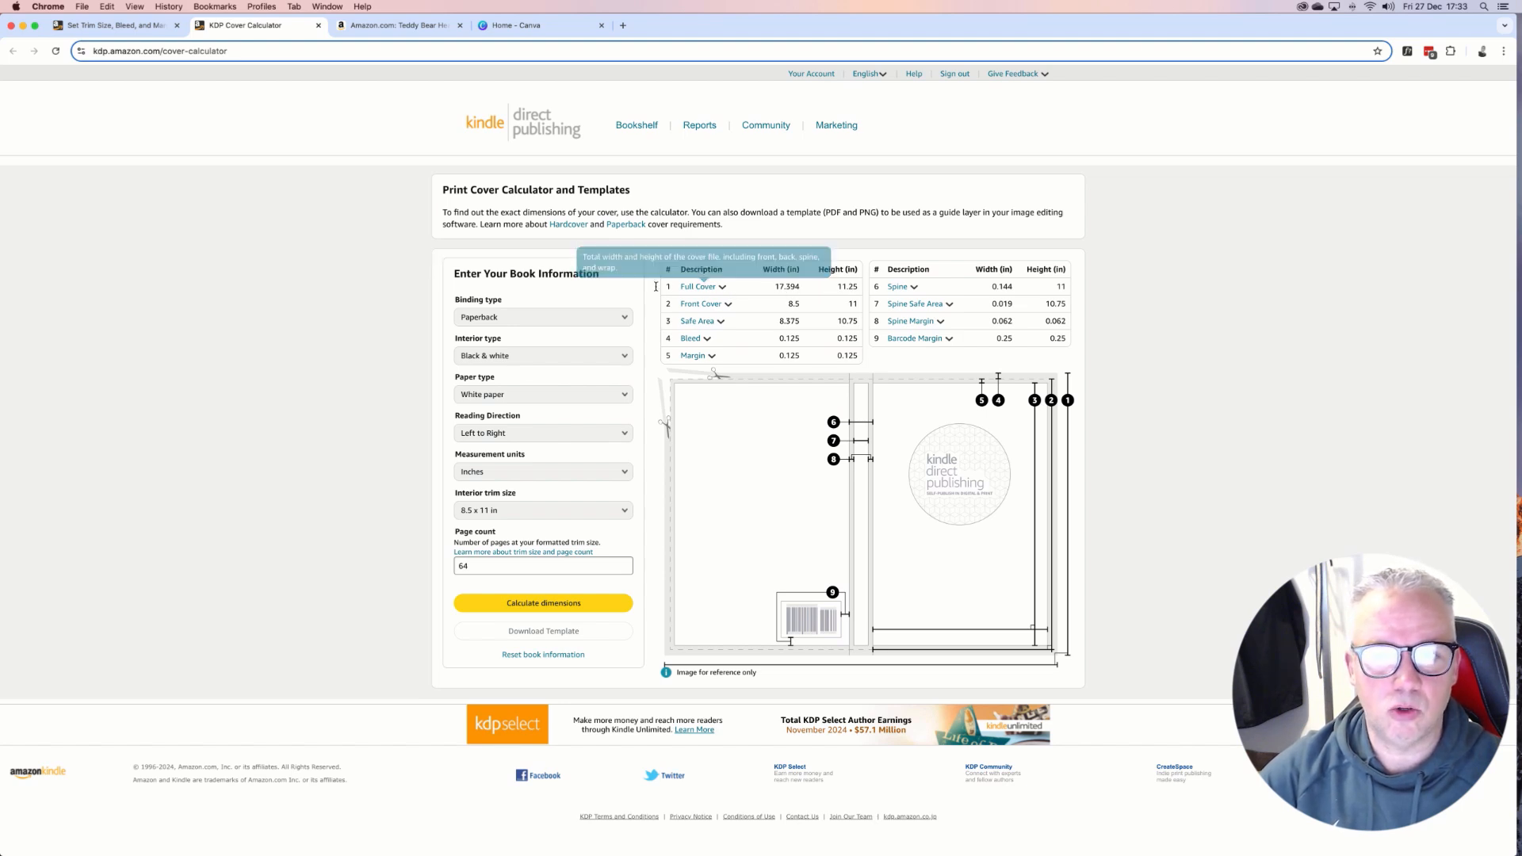
Check the full cover width in the calculator, then switch to Canva and start a custom-size design with units in inches.
{"action": "mouse_move", "coordinate": [684, 292]}
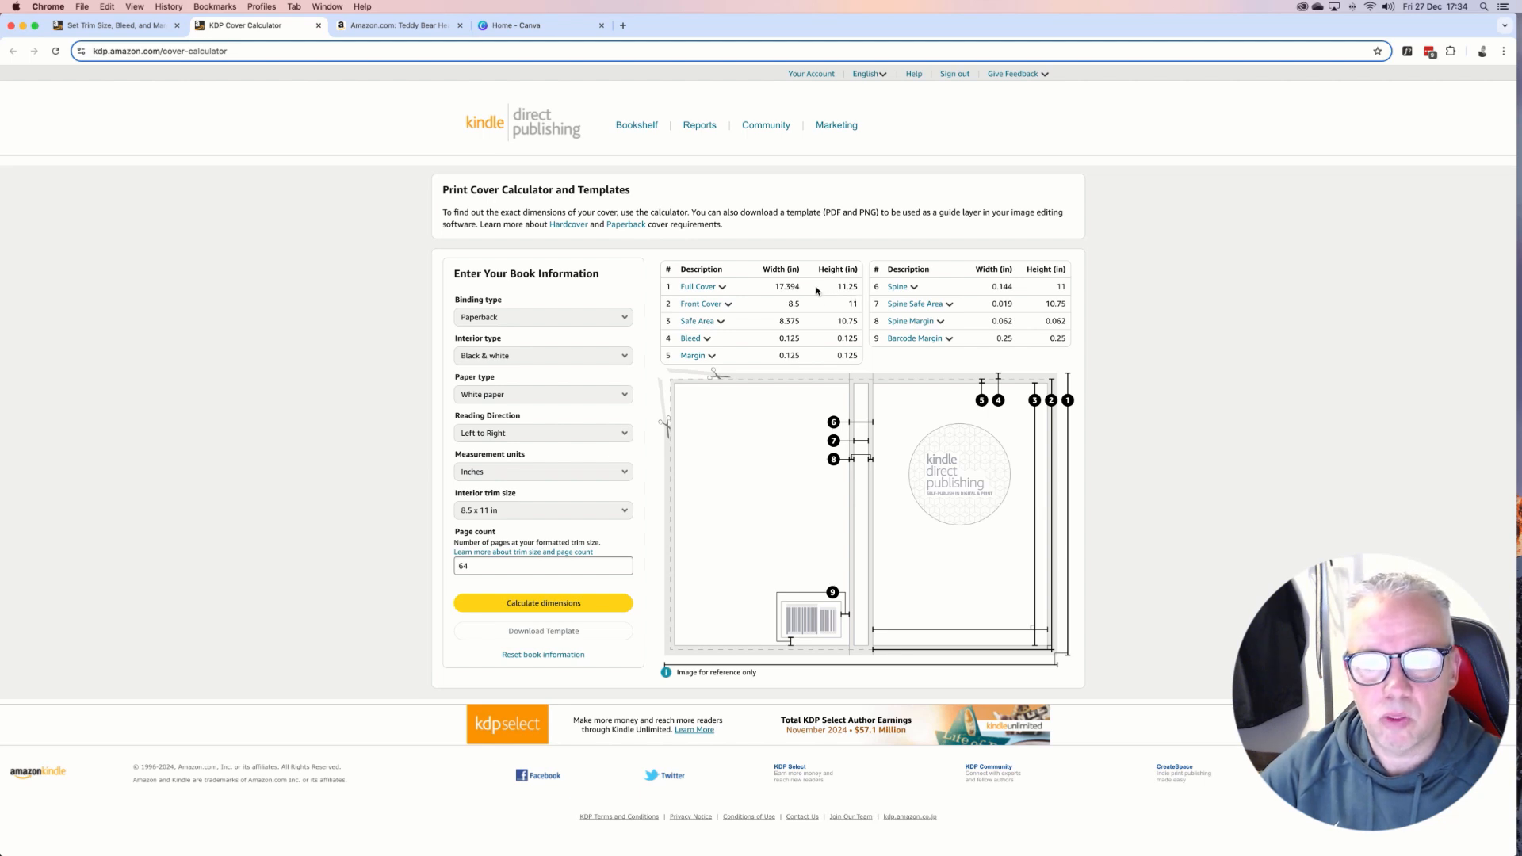
{"action": "left_click_drag", "start_coordinate": [809, 287], "coordinate": [775, 288]}
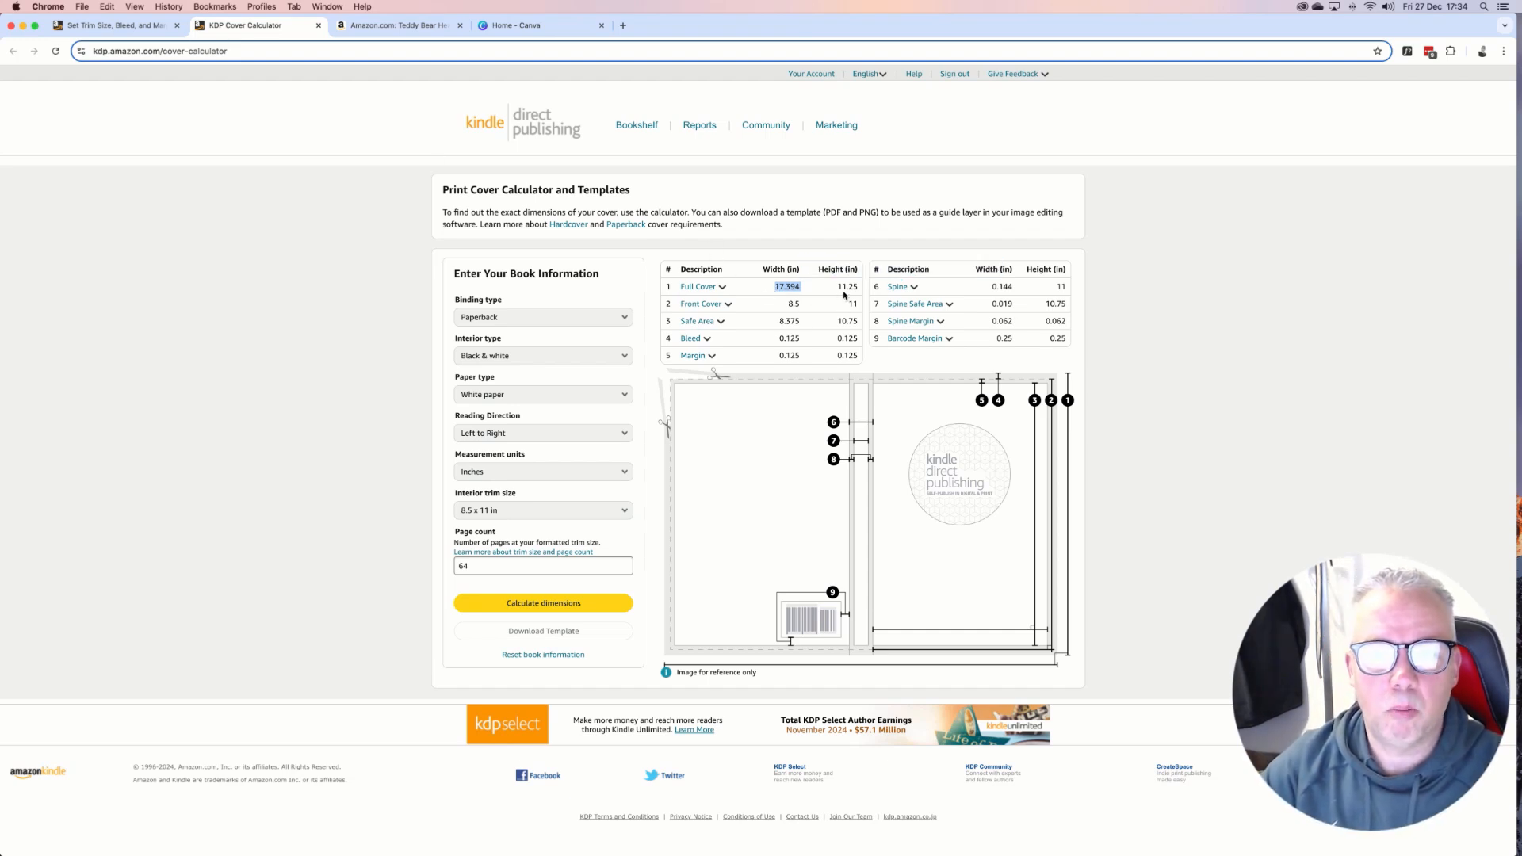
{"action": "left_click", "coordinate": [539, 27]}
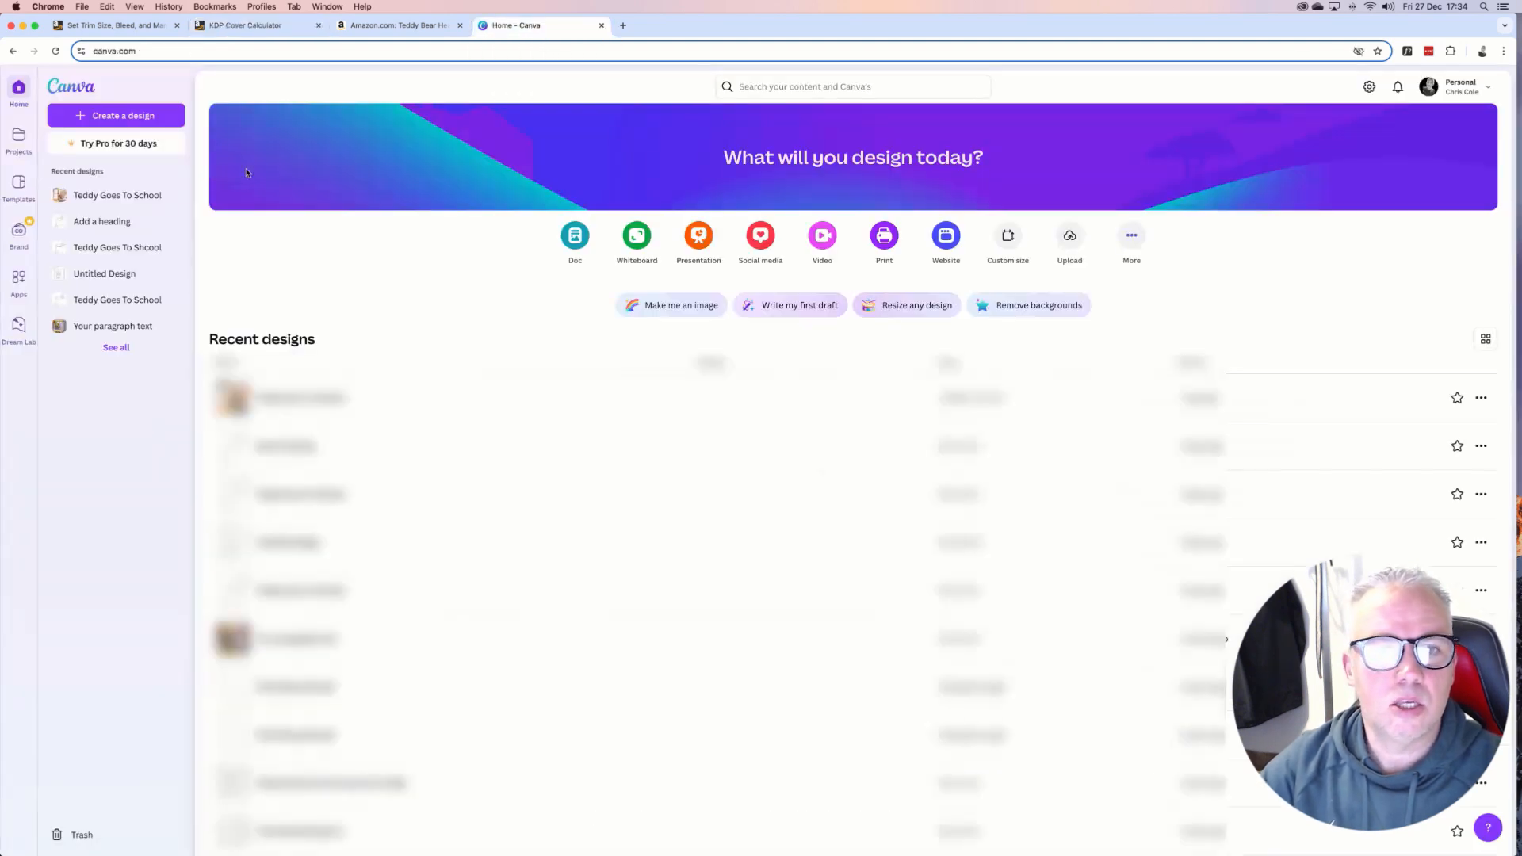
{"action": "left_click", "coordinate": [112, 117]}
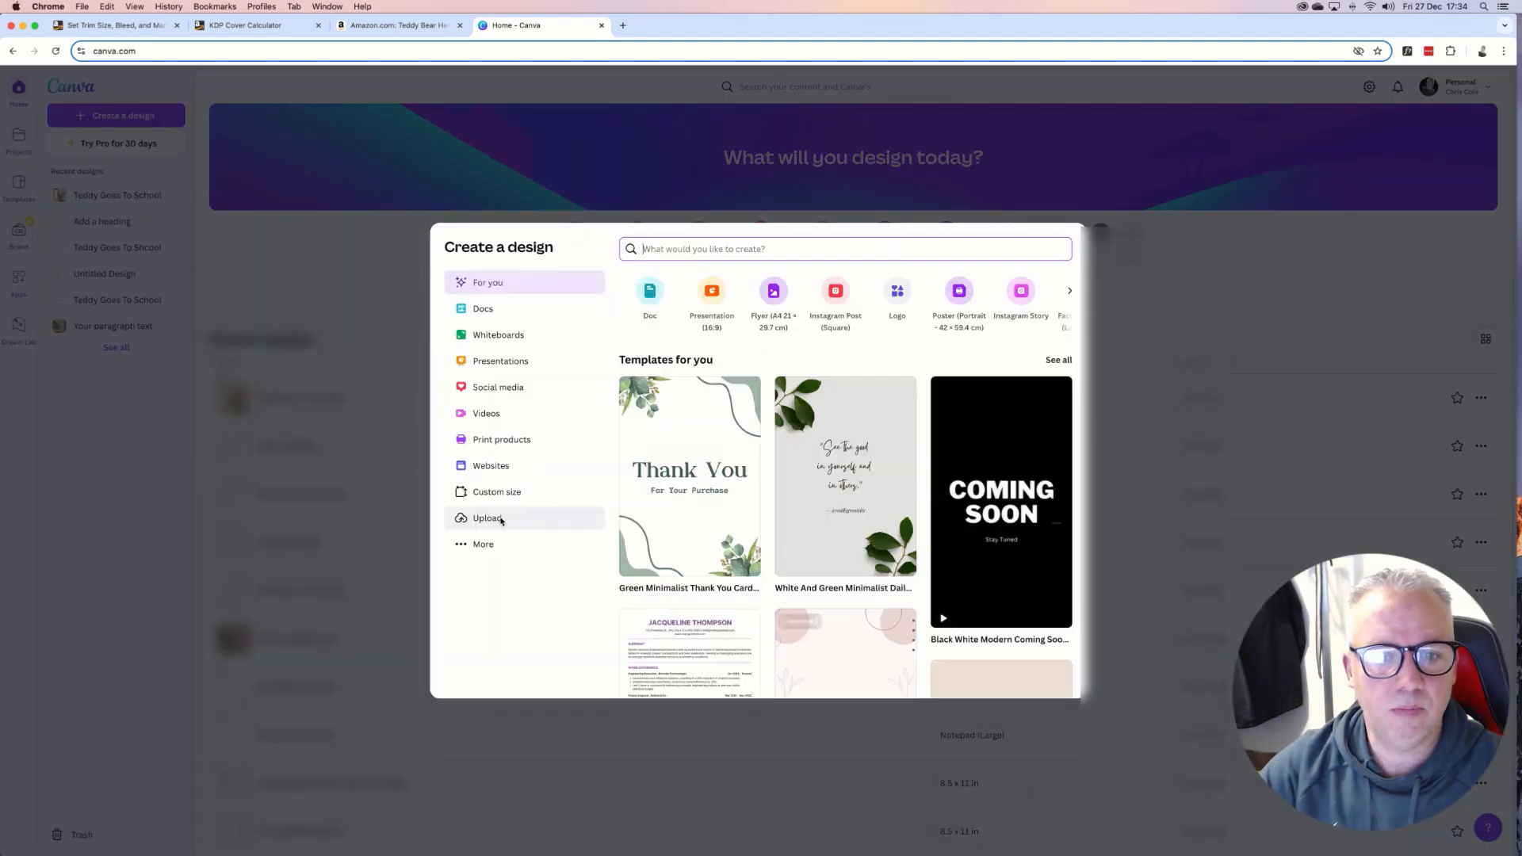
{"action": "left_click", "coordinate": [489, 496]}
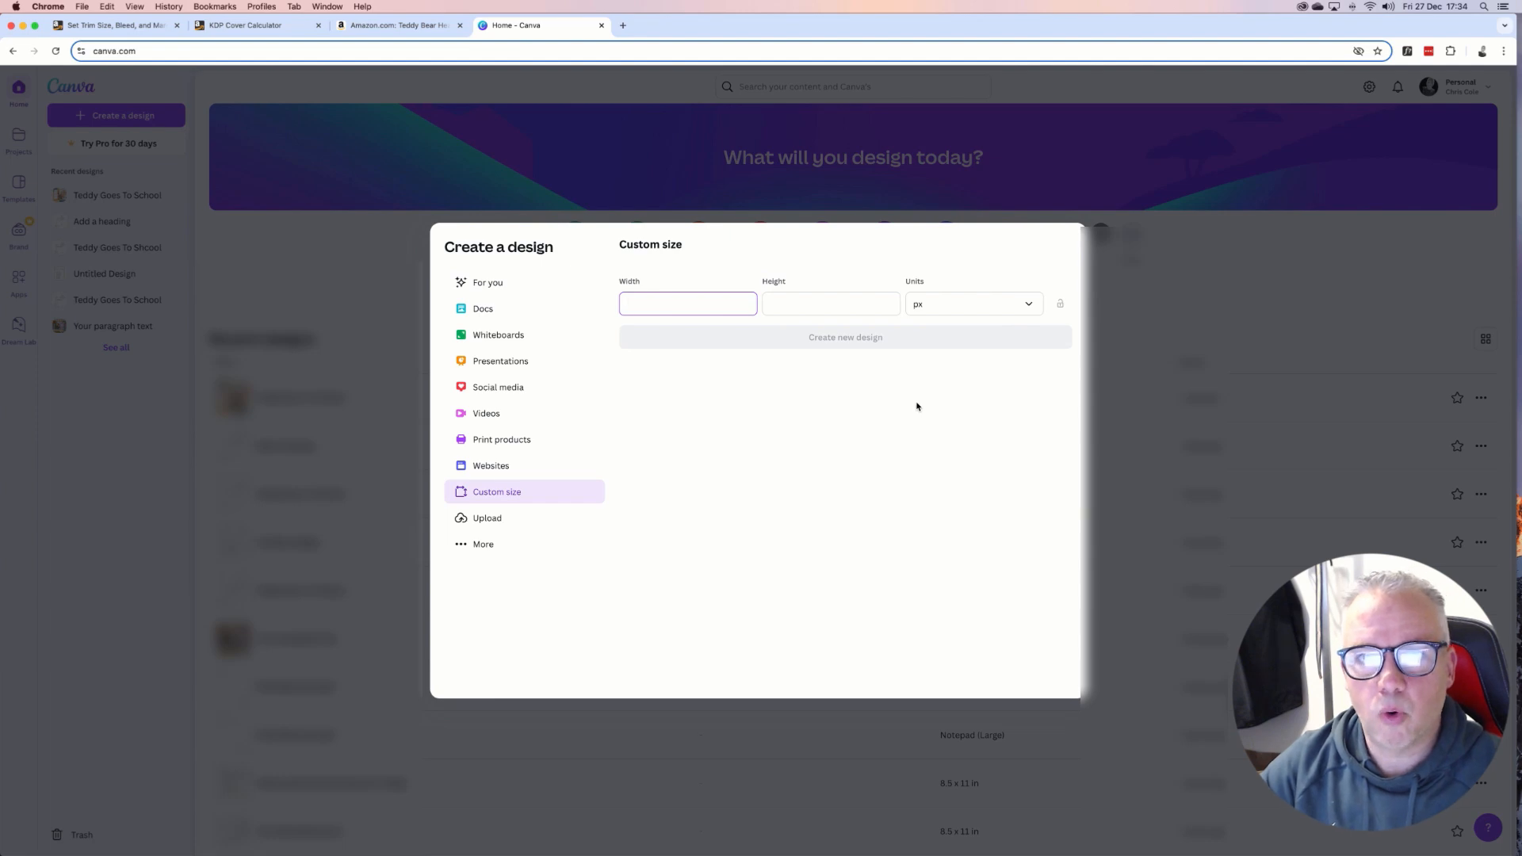
{"action": "left_click", "coordinate": [975, 306]}
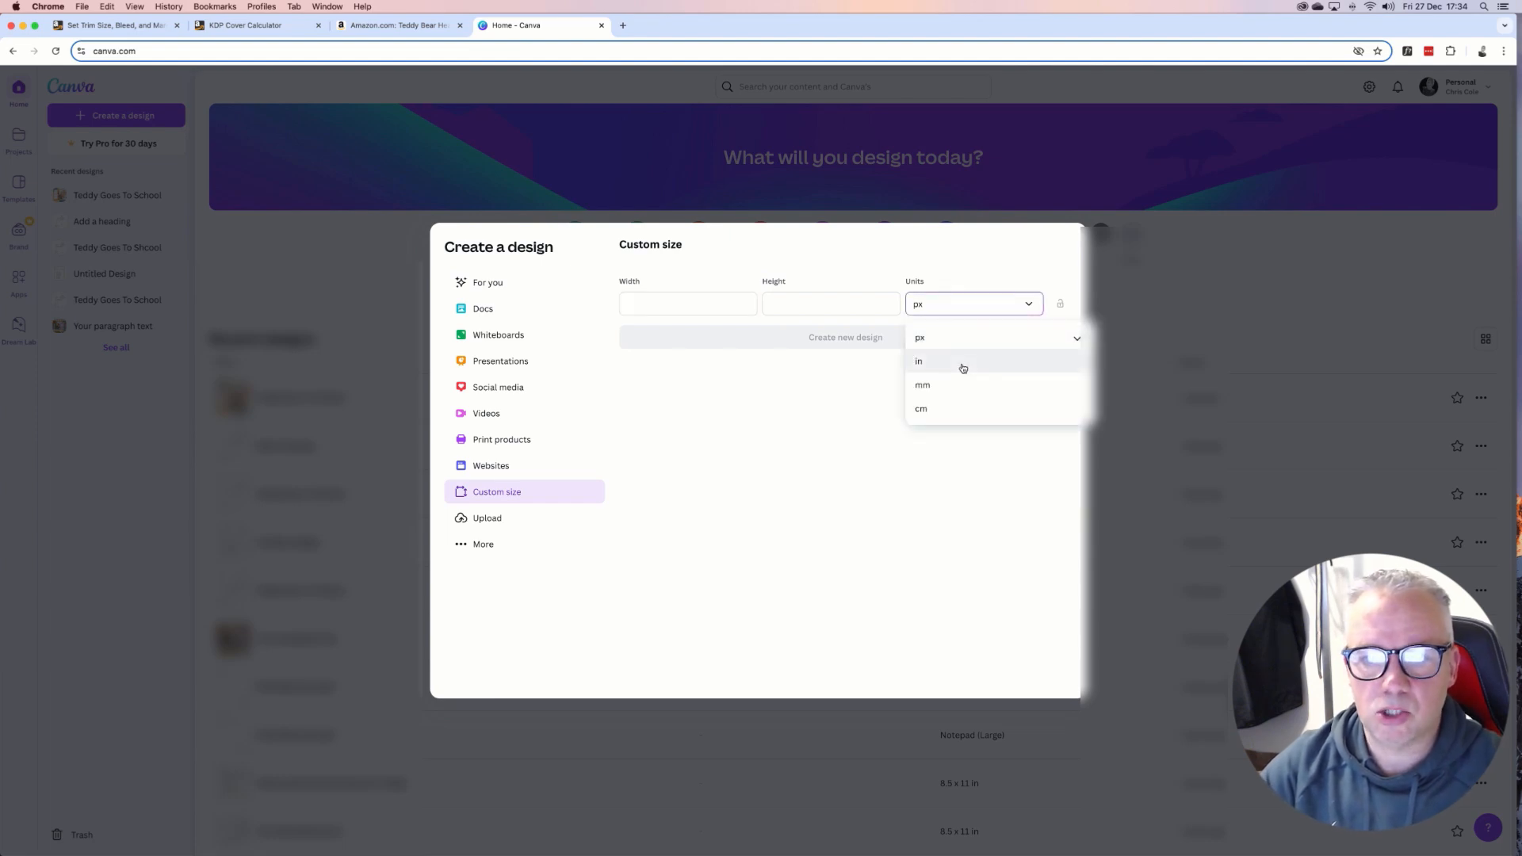
{"action": "left_click", "coordinate": [962, 364]}
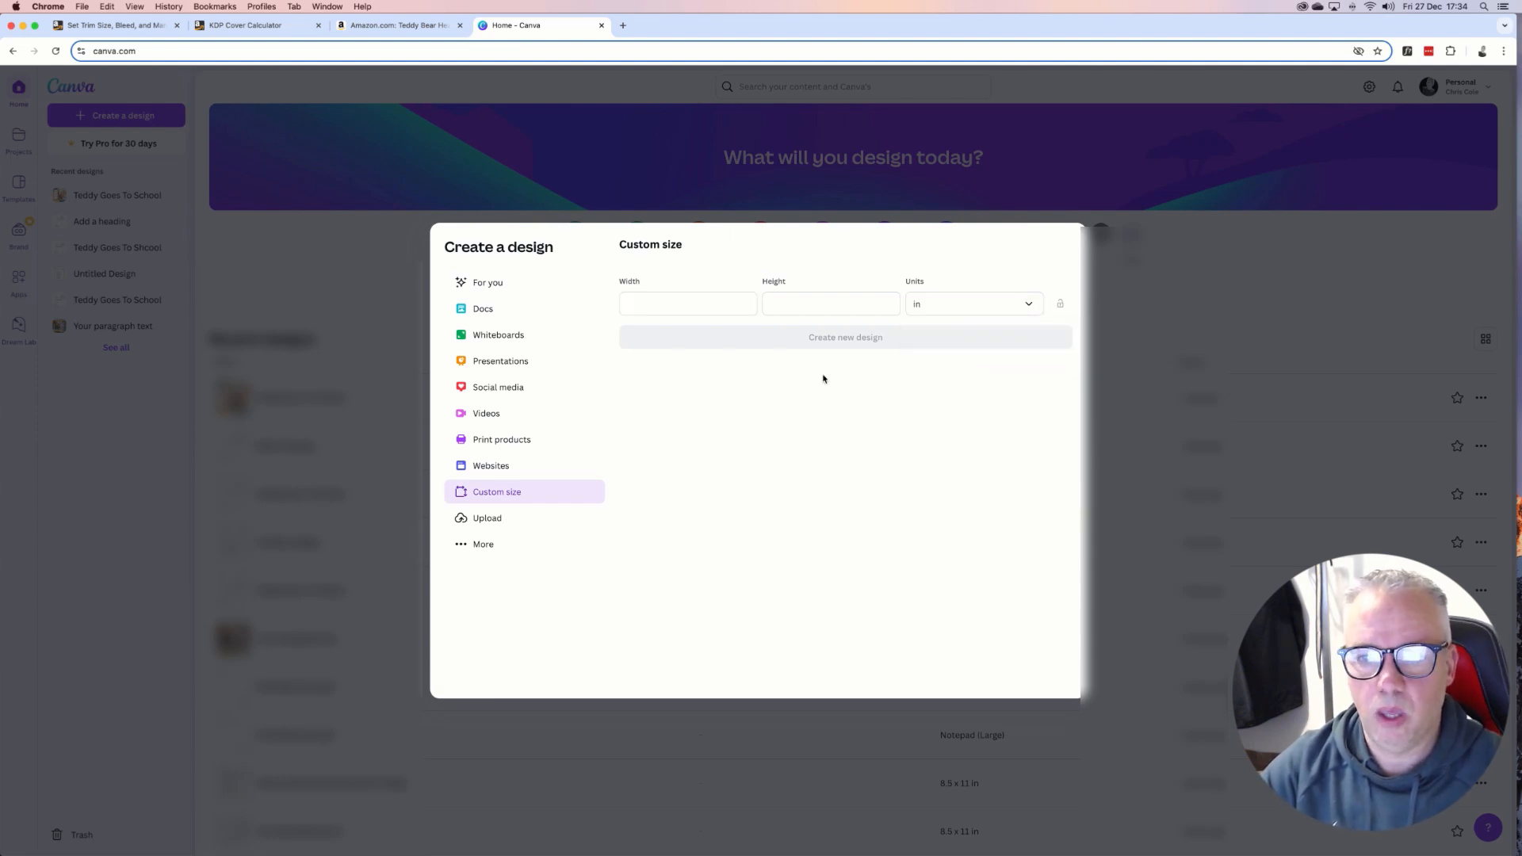
Set the custom size to 17.394 in wide by 11.25 in high and create the new design.
{"action": "left_click", "coordinate": [652, 303]}
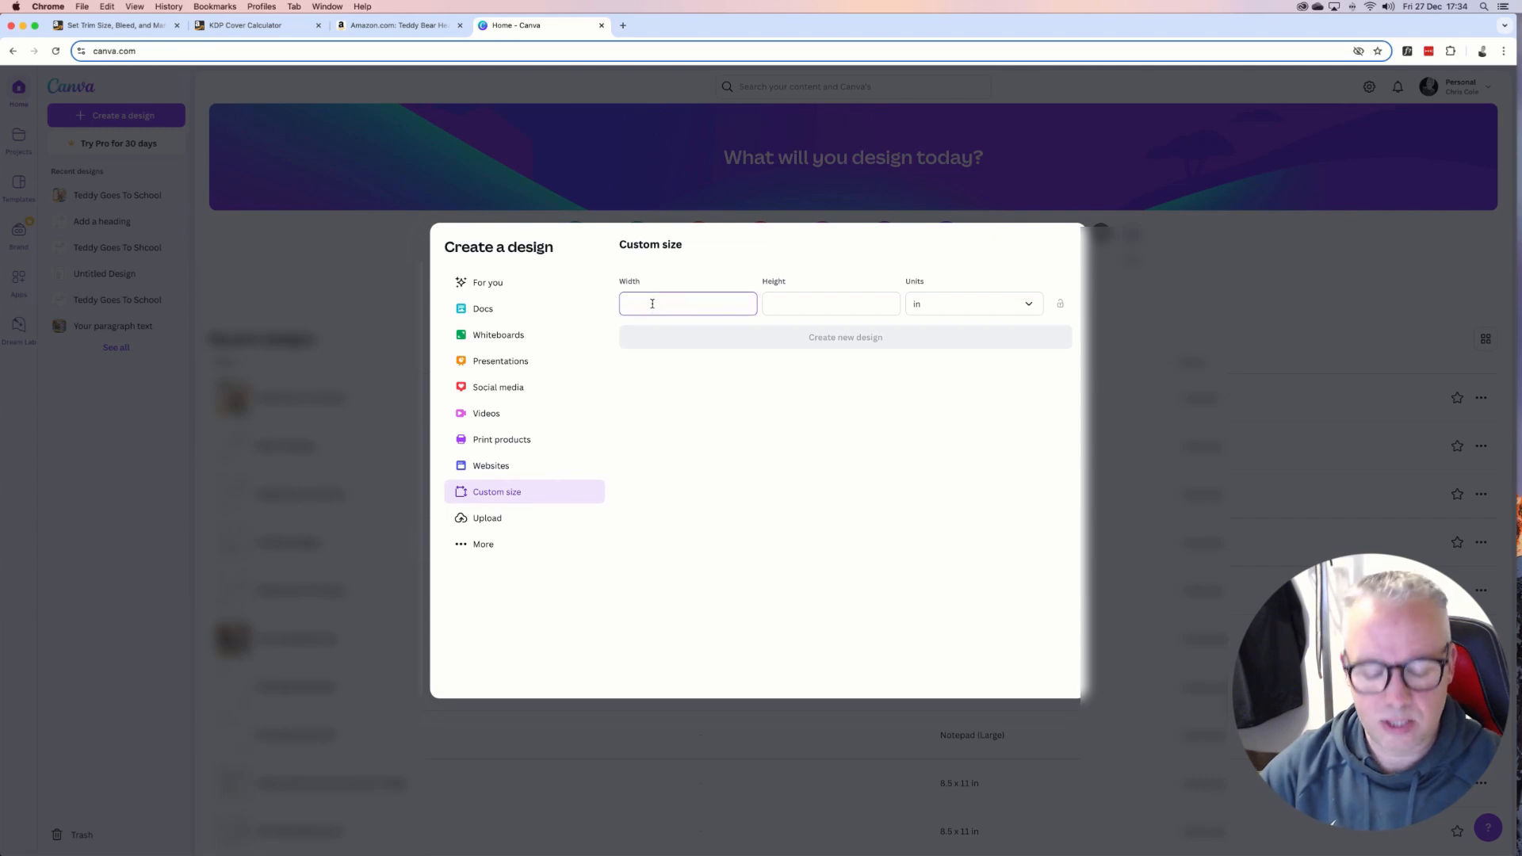
{"action": "type", "text": "17"}
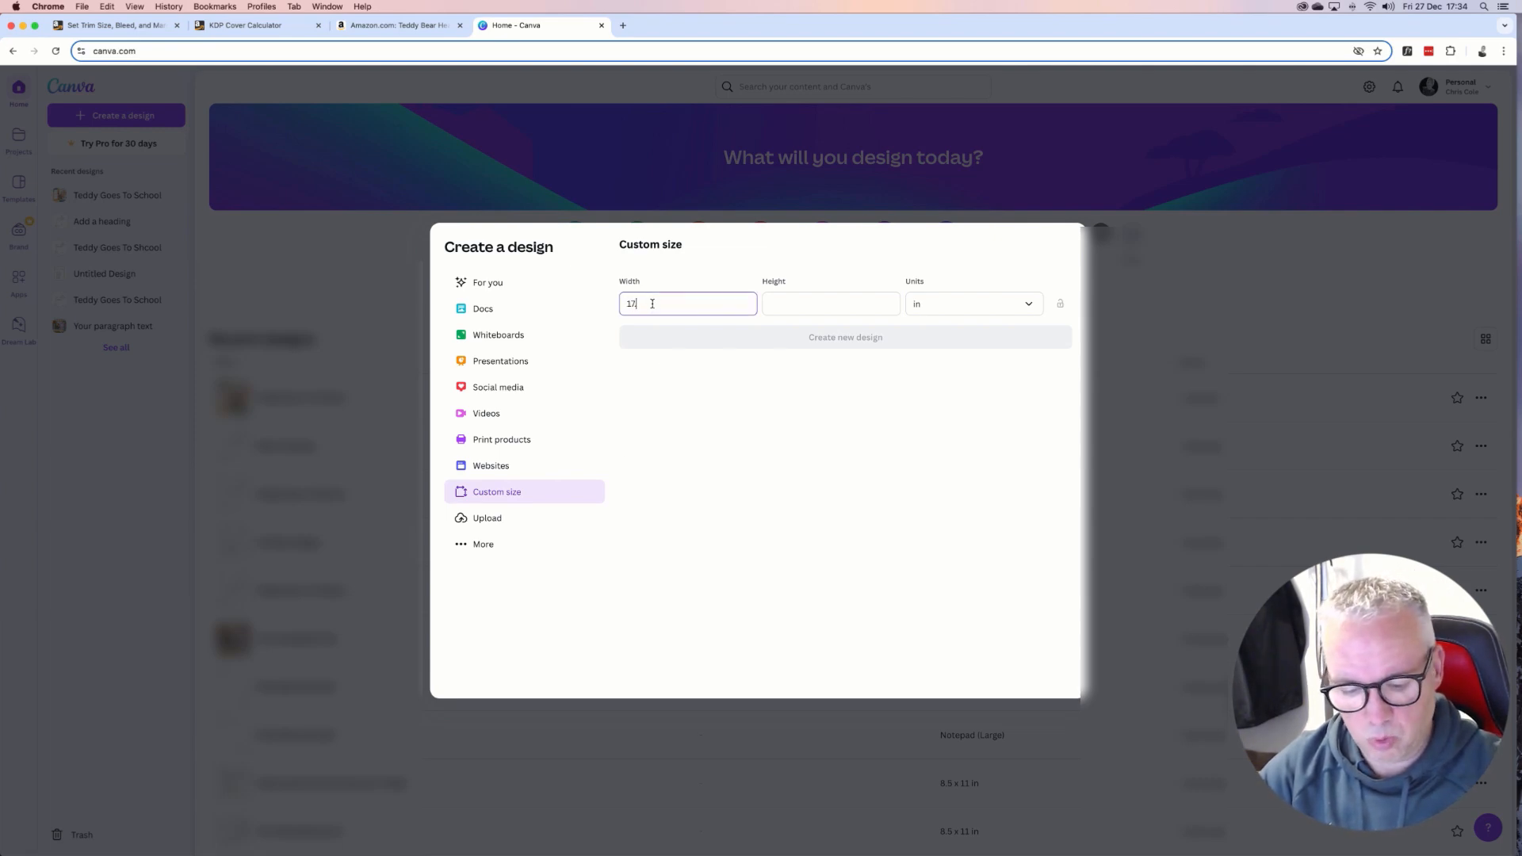
{"action": "type", "text": ".394"}
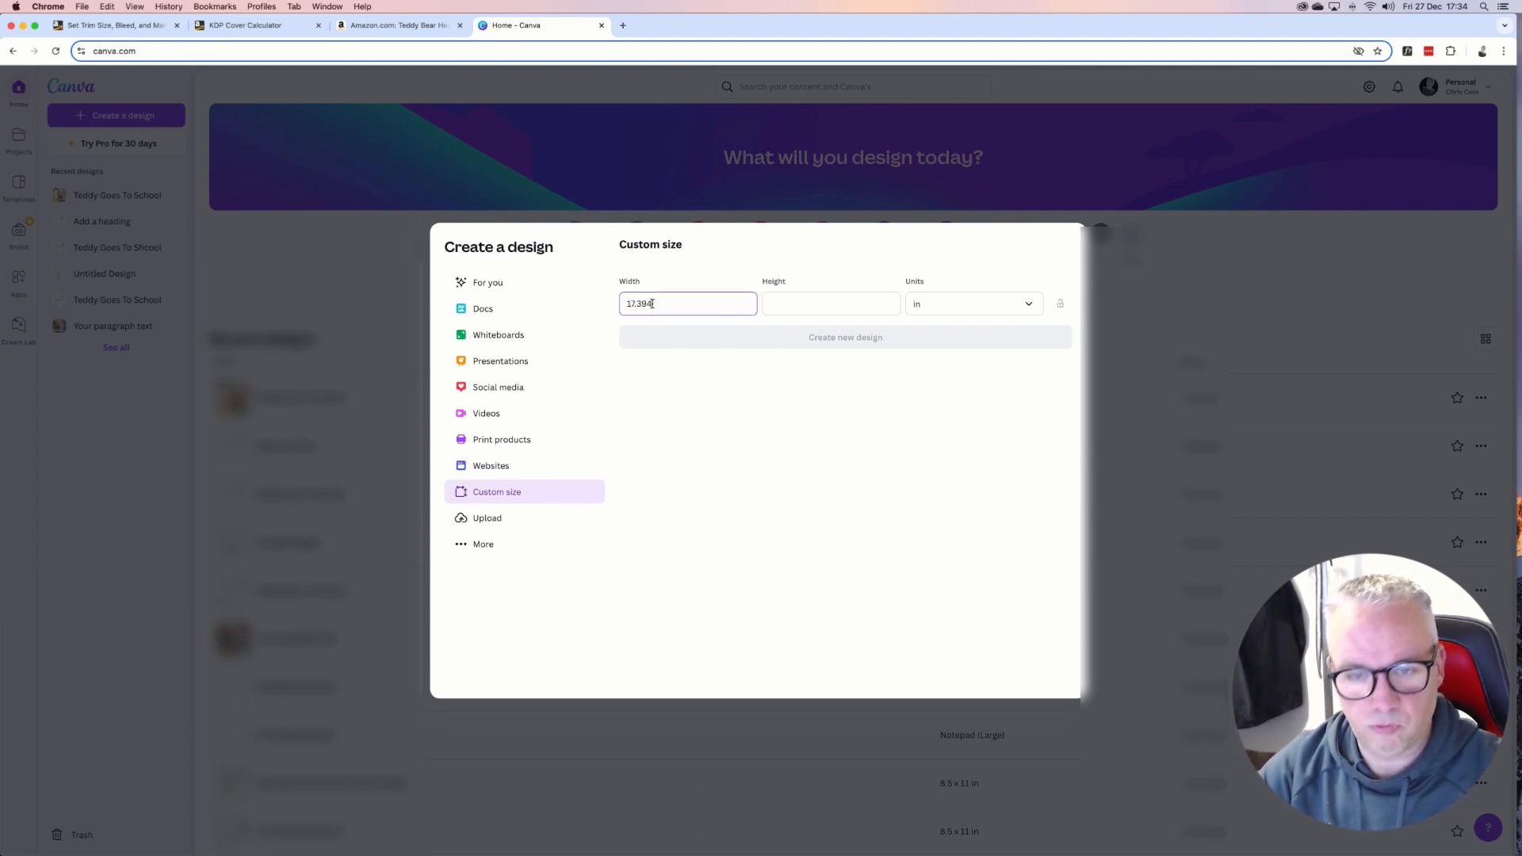
{"action": "left_click", "coordinate": [802, 301]}
{"action": "type", "text": "11.25"}
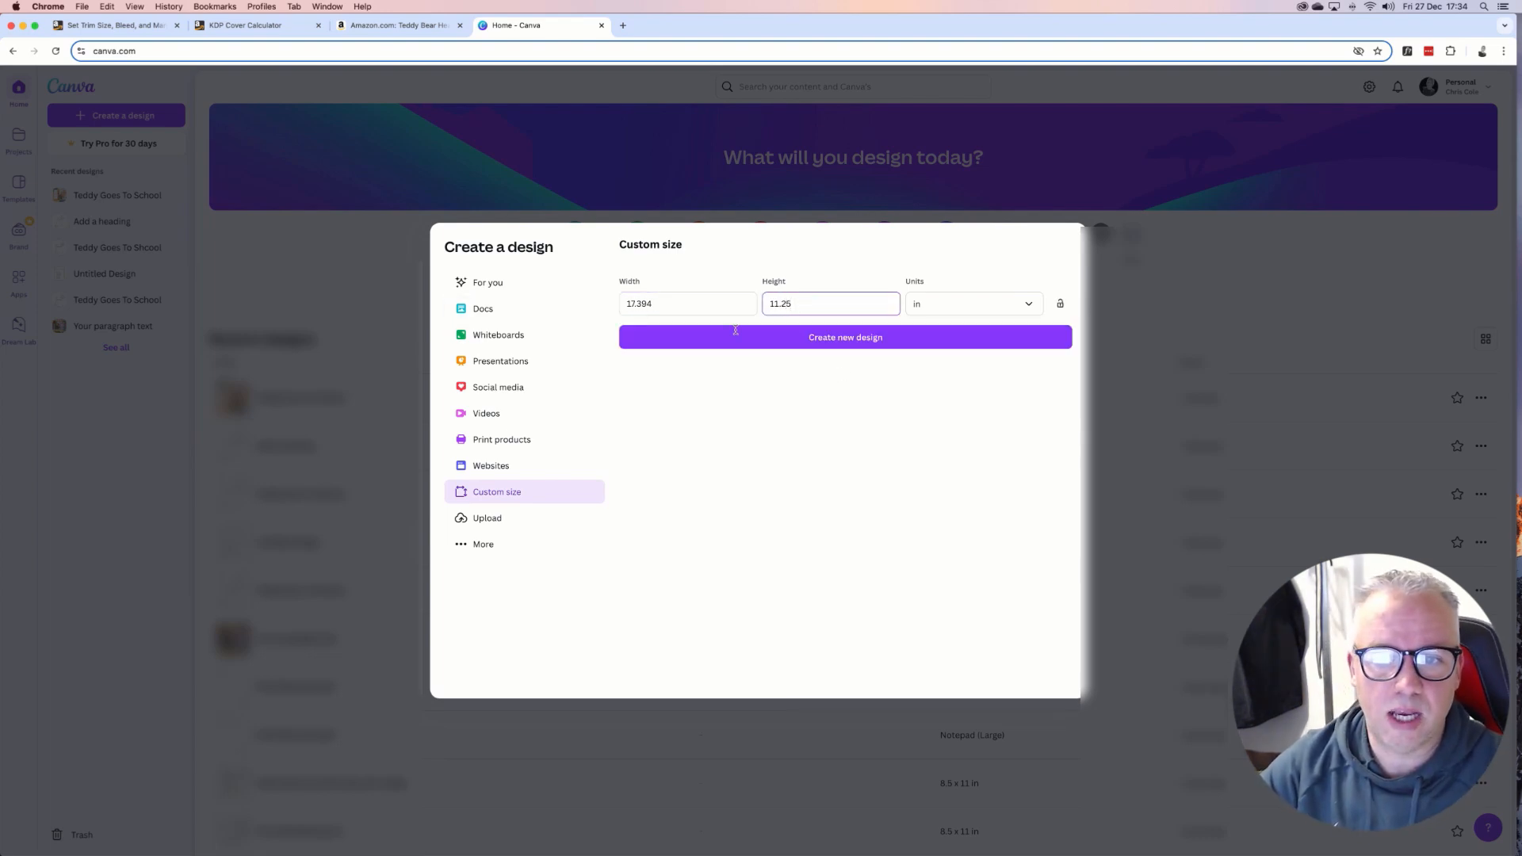
{"action": "left_click", "coordinate": [245, 26]}
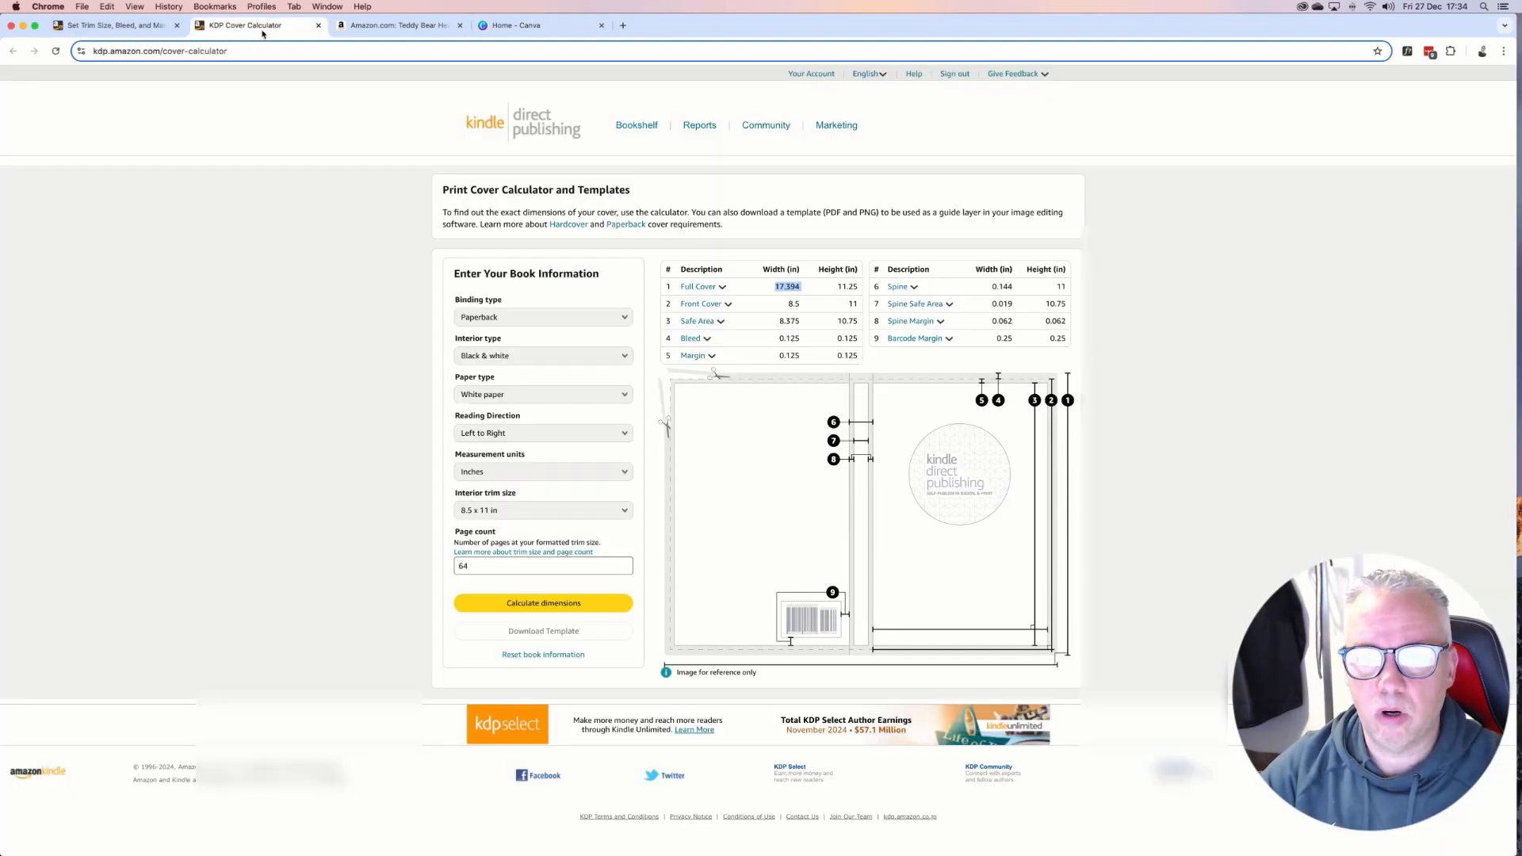
{"action": "left_click", "coordinate": [516, 30]}
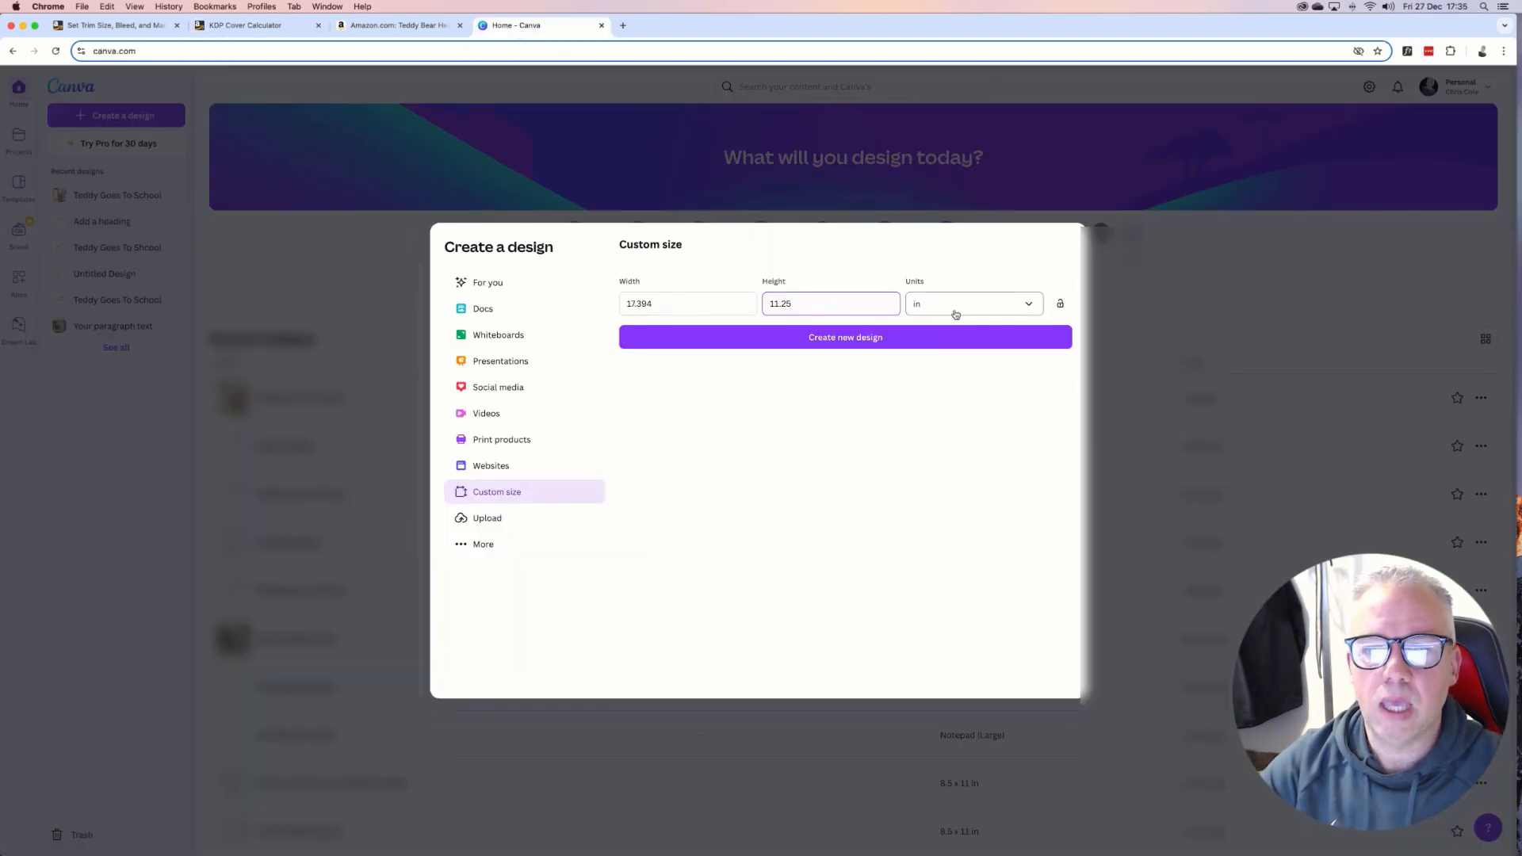
{"action": "left_click", "coordinate": [837, 343]}
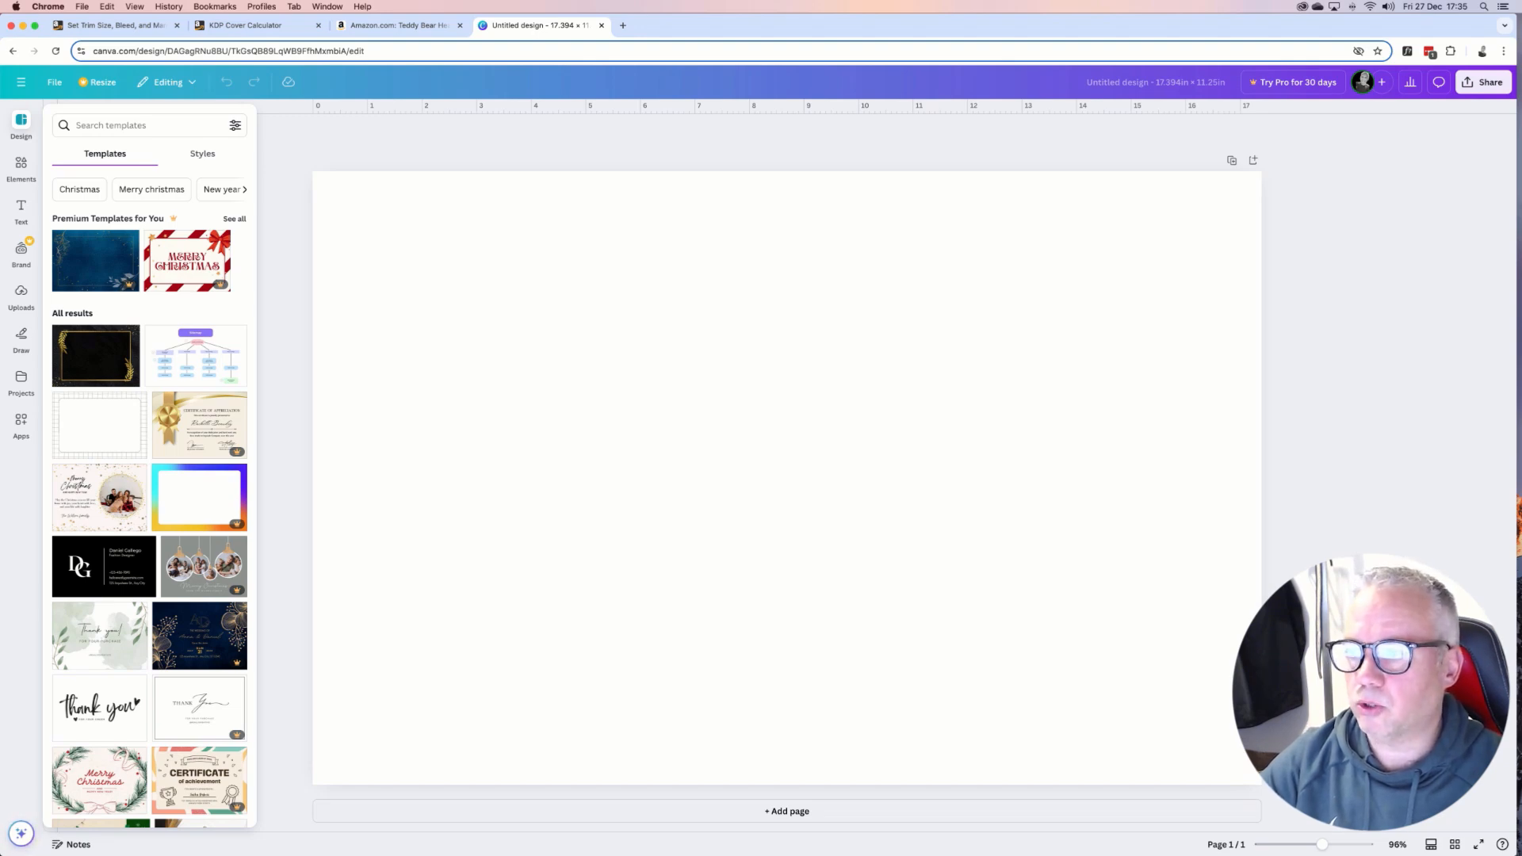
Add the downloaded KDP paperback cover template image to the blank page and scale it to fill the whole page.
{"action": "left_click_drag", "start_coordinate": [1518, 367], "coordinate": [714, 338]}
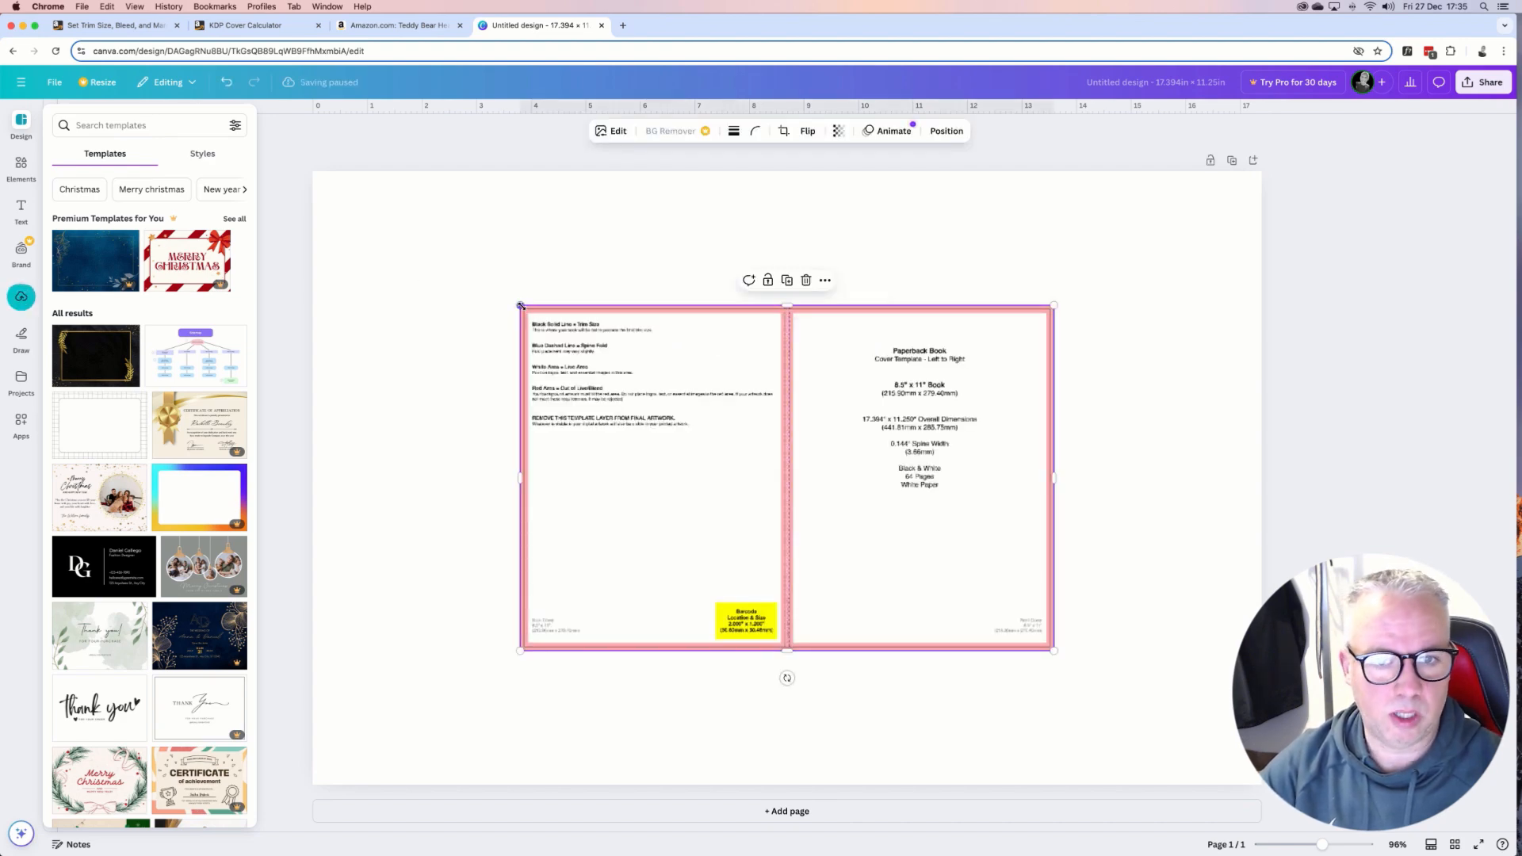
{"action": "left_click_drag", "start_coordinate": [520, 305], "coordinate": [301, 192]}
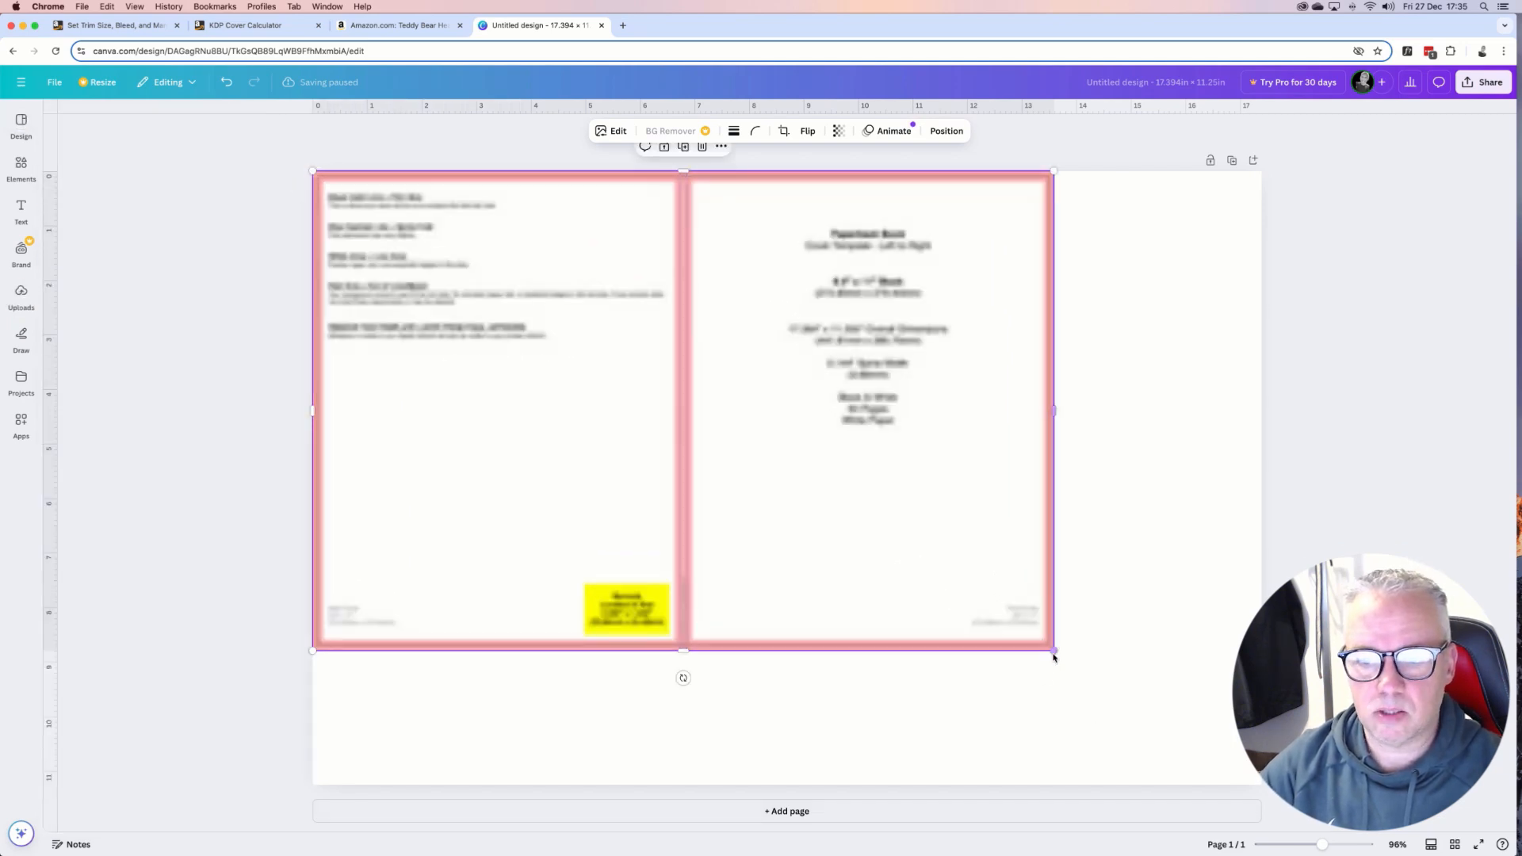
{"action": "left_click_drag", "start_coordinate": [1069, 667], "coordinate": [1260, 785]}
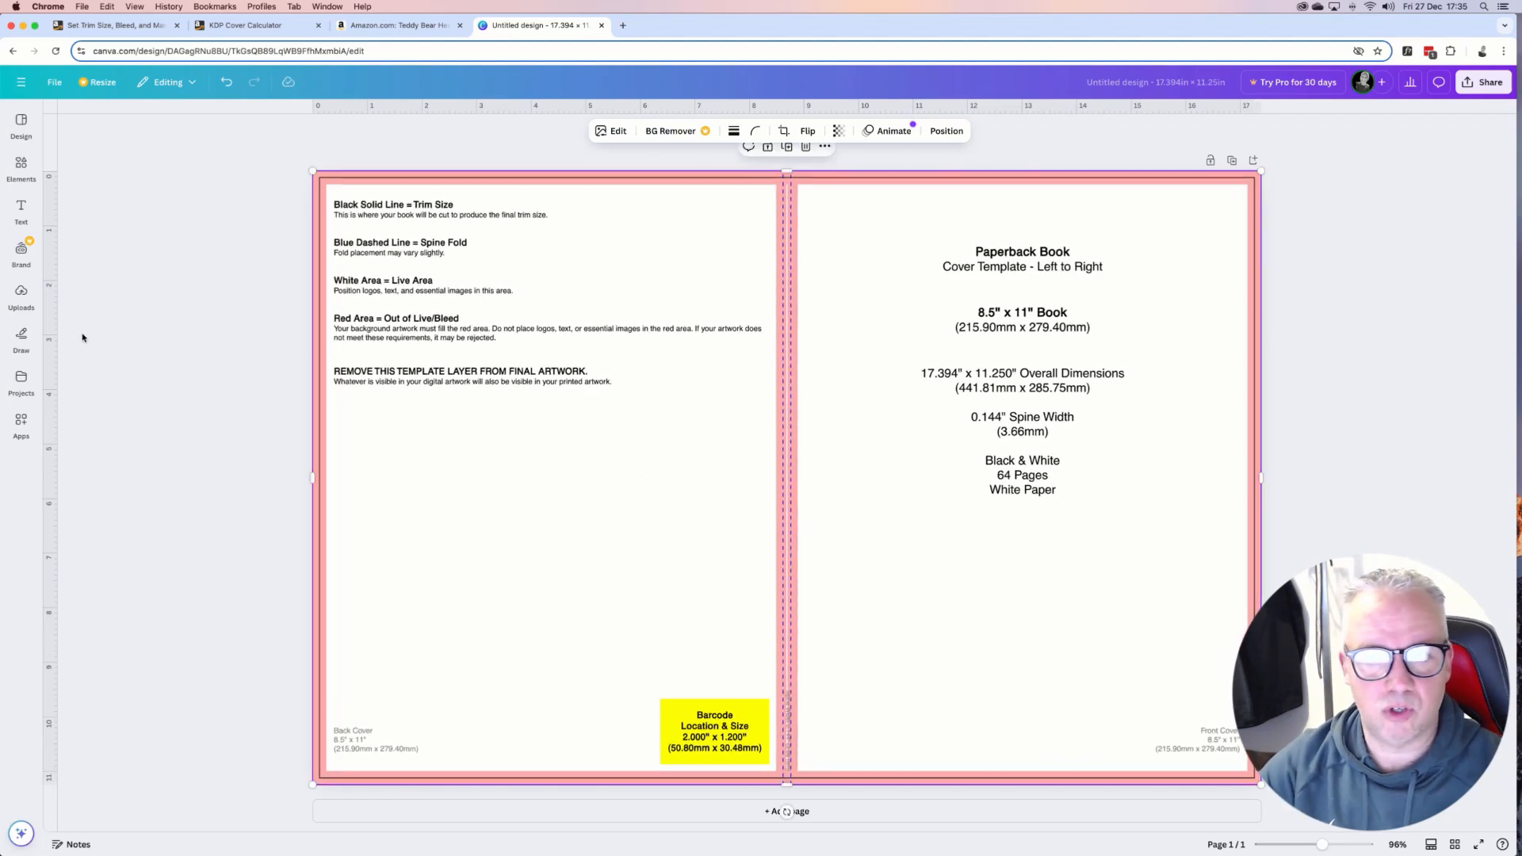
{"action": "left_click", "coordinate": [244, 292]}
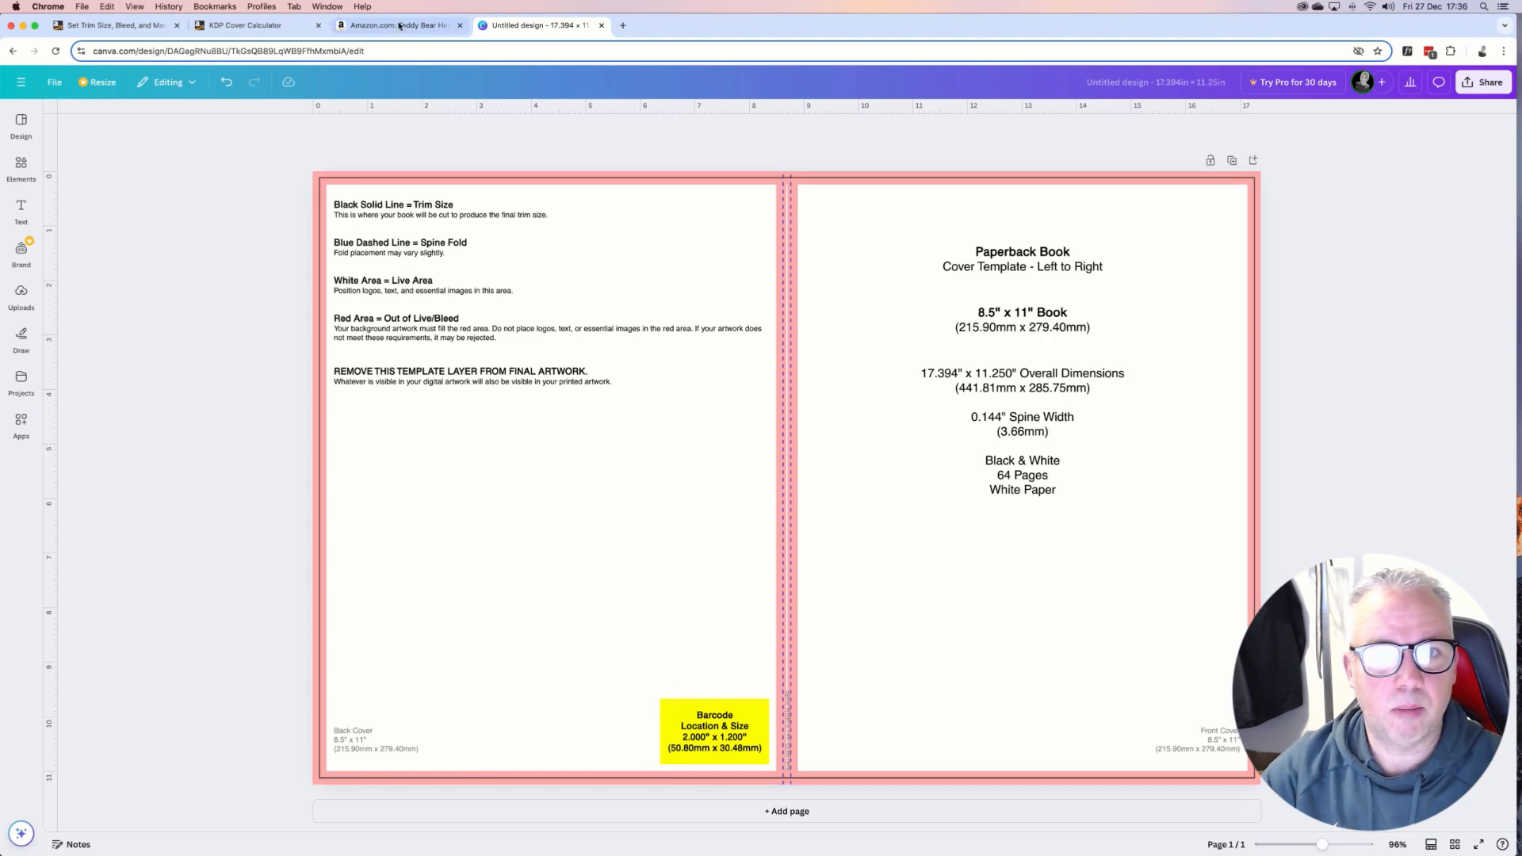
View the enlarged Teddy Bear Hearts back cover on Amazon to examine its barcode placement, and return to the Canva design.
{"action": "left_click", "coordinate": [392, 25]}
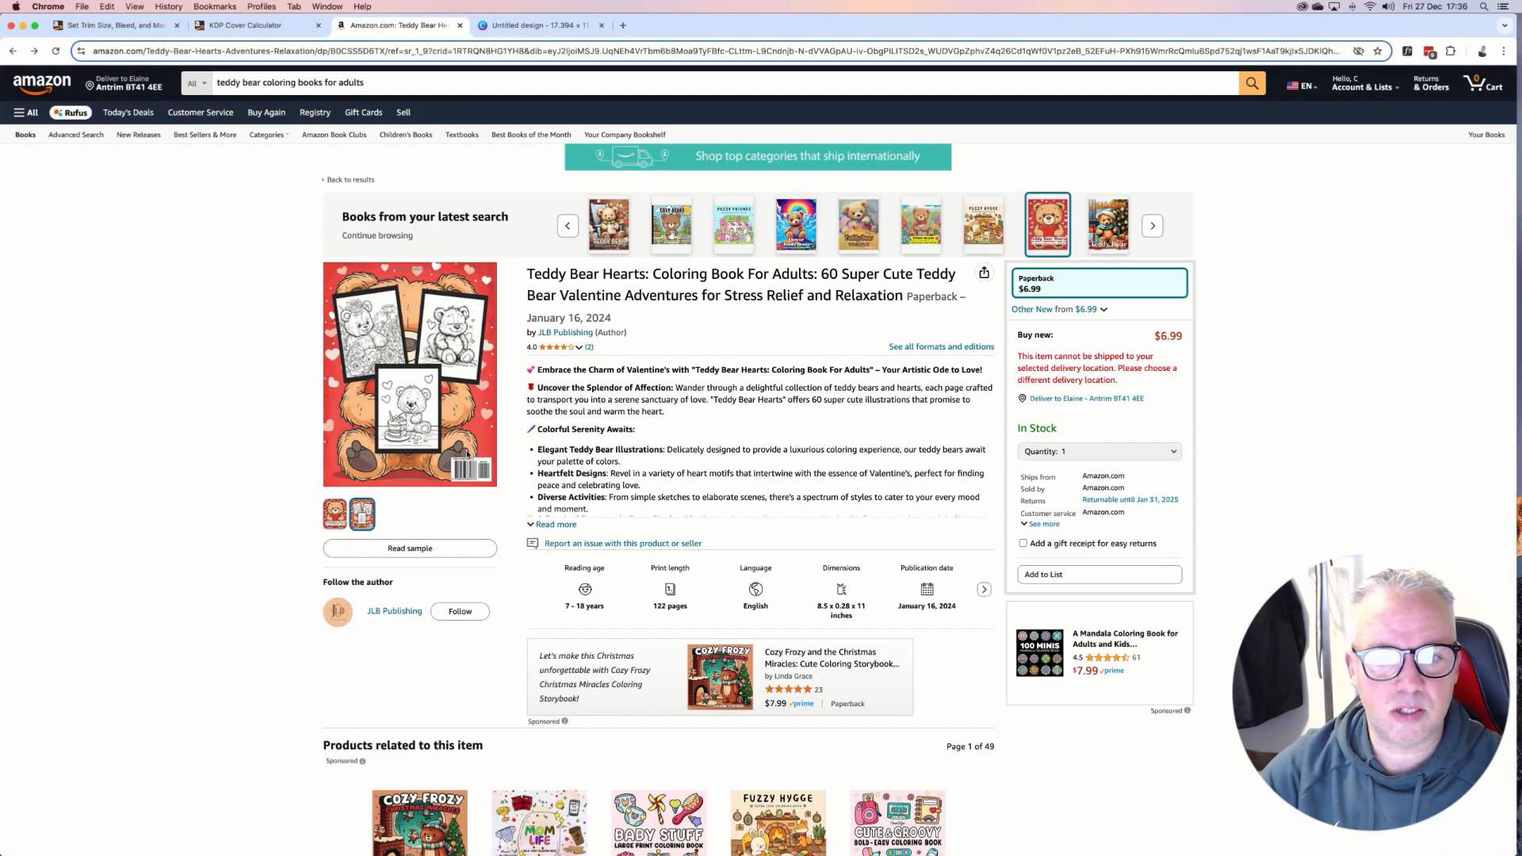
{"action": "left_click", "coordinate": [467, 453]}
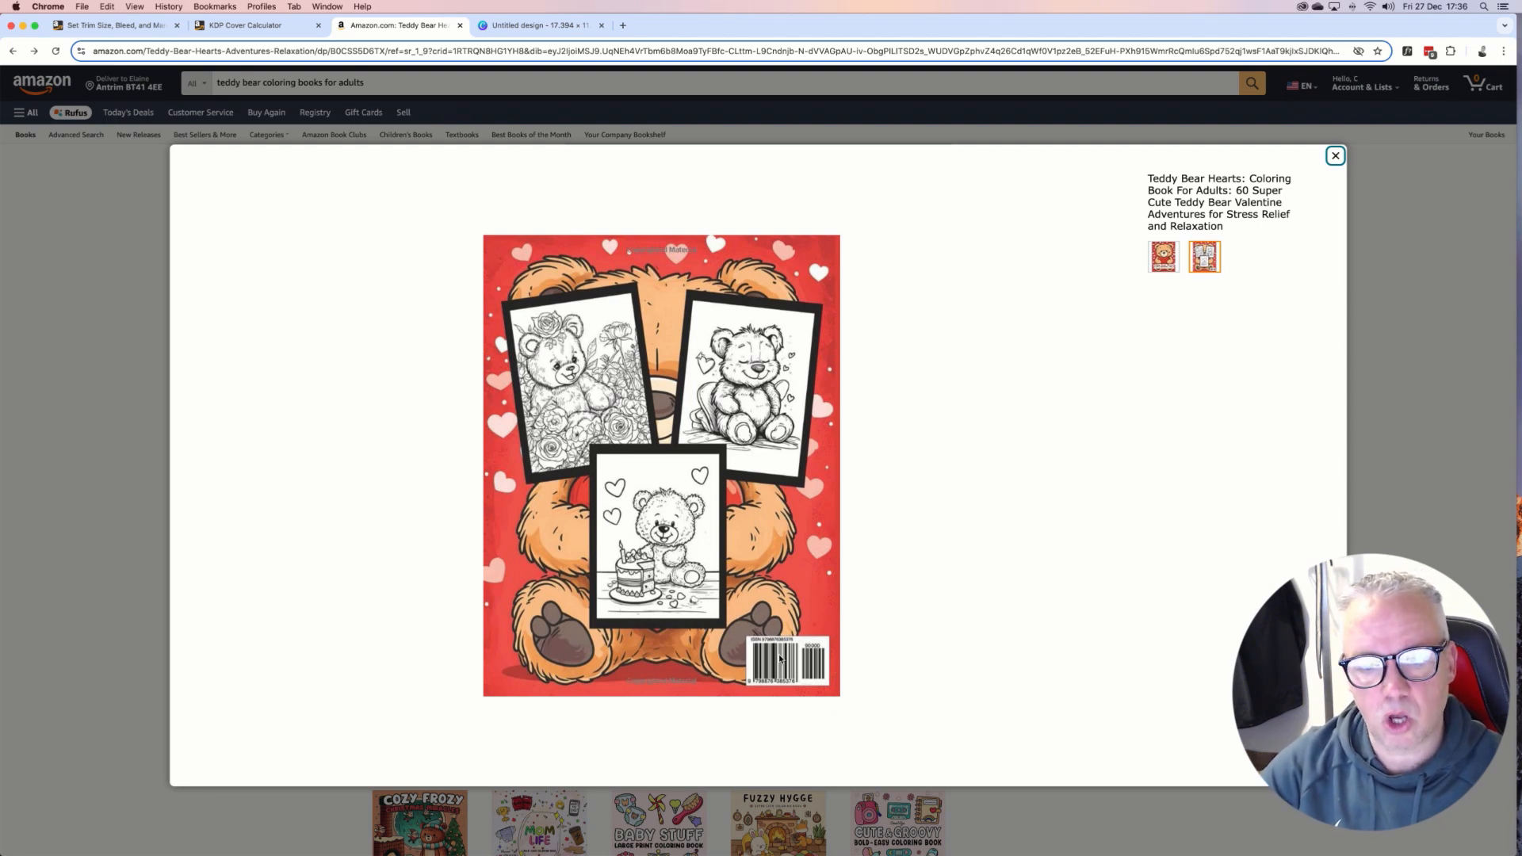
{"action": "left_click", "coordinate": [535, 25]}
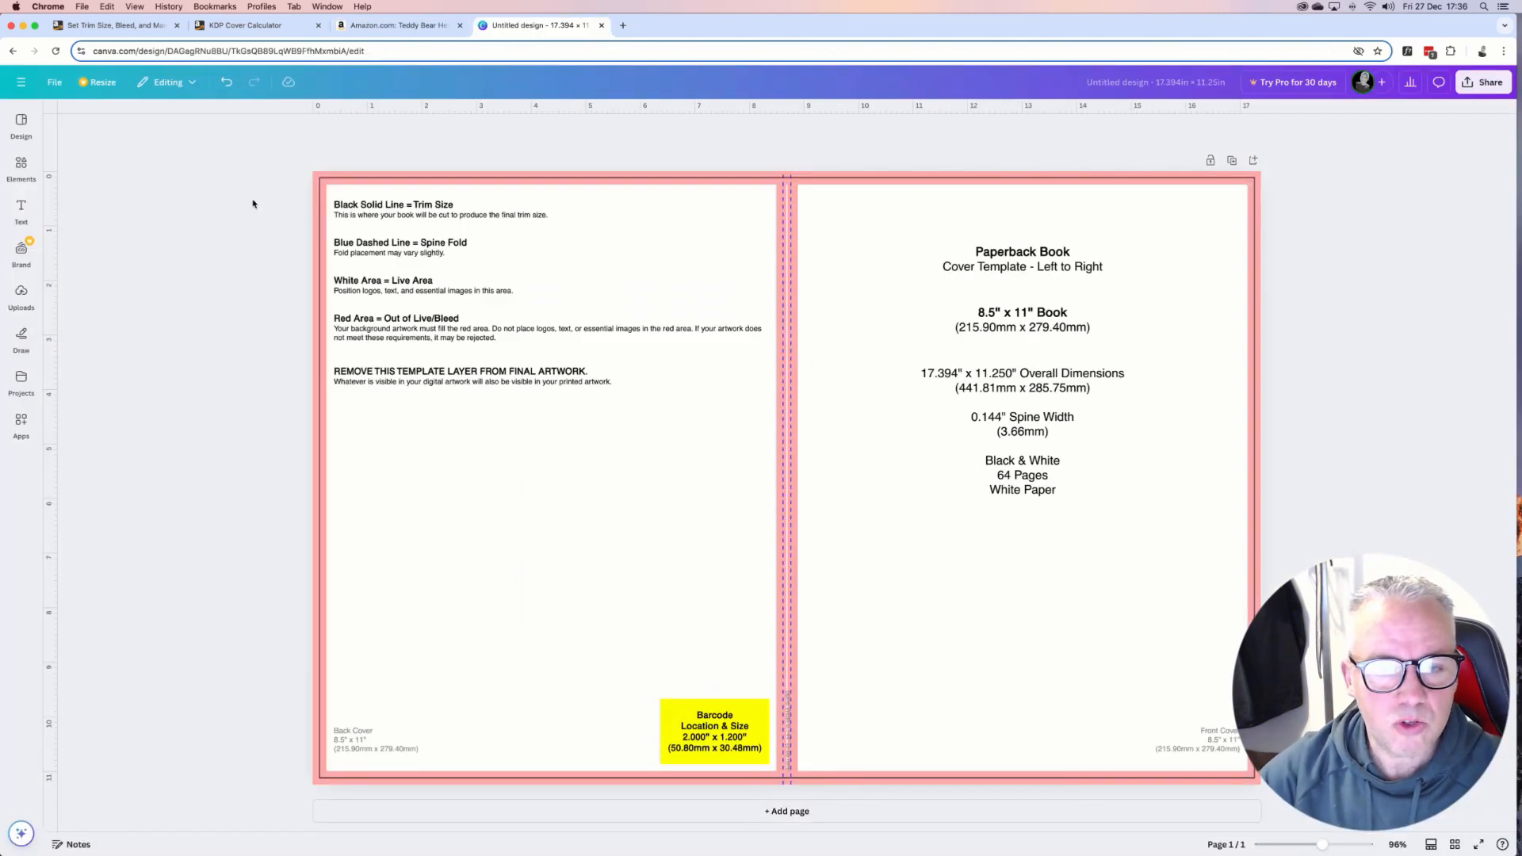
Place guides along the template's four outer trim lines and along both dashed spine fold lines.
{"action": "left_click", "coordinate": [21, 294]}
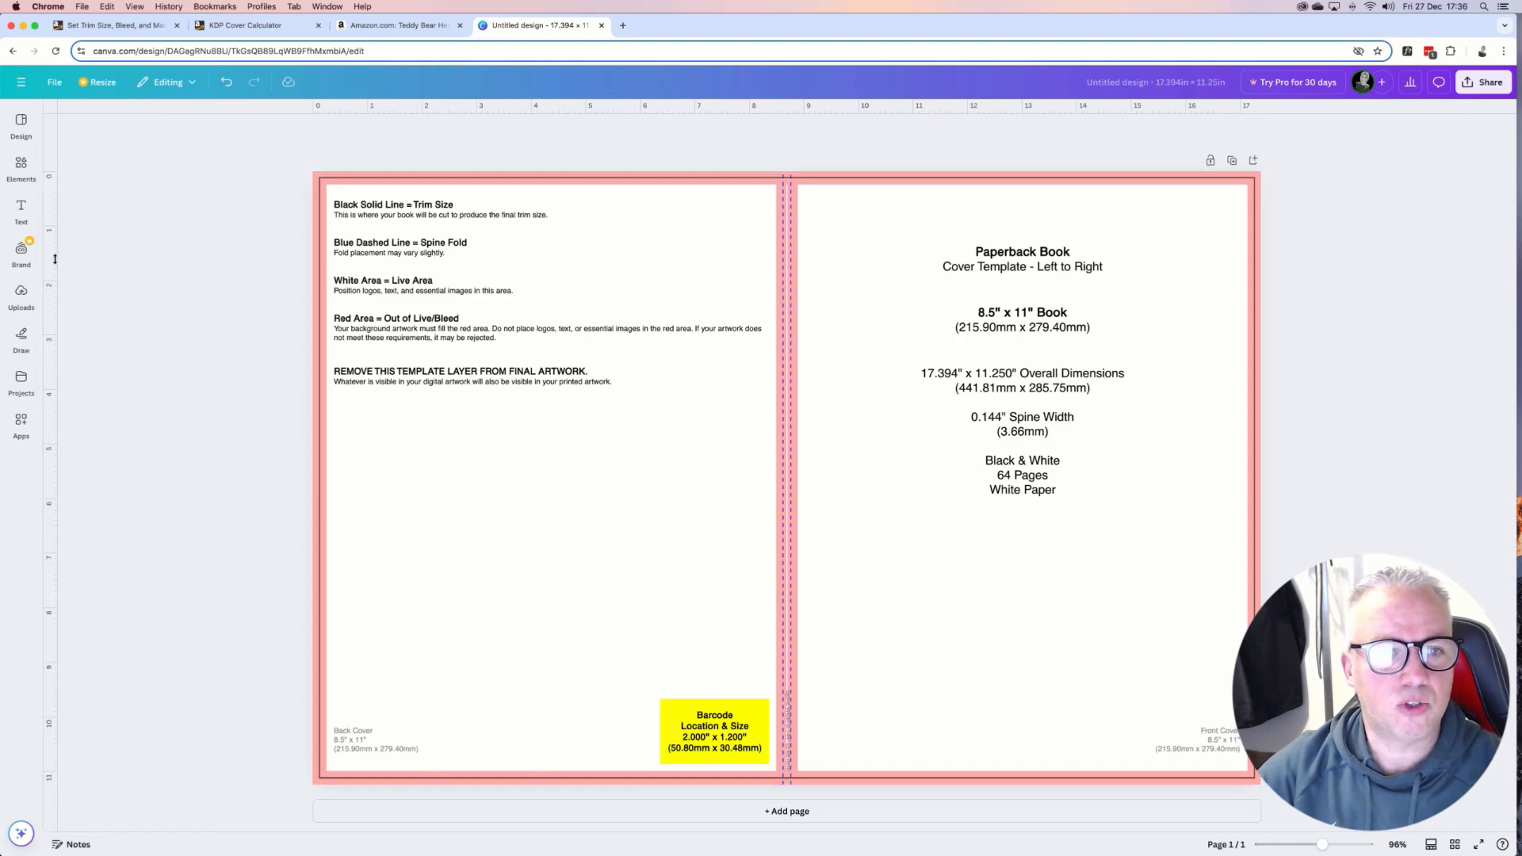
{"action": "left_click_drag", "start_coordinate": [50, 261], "coordinate": [319, 290]}
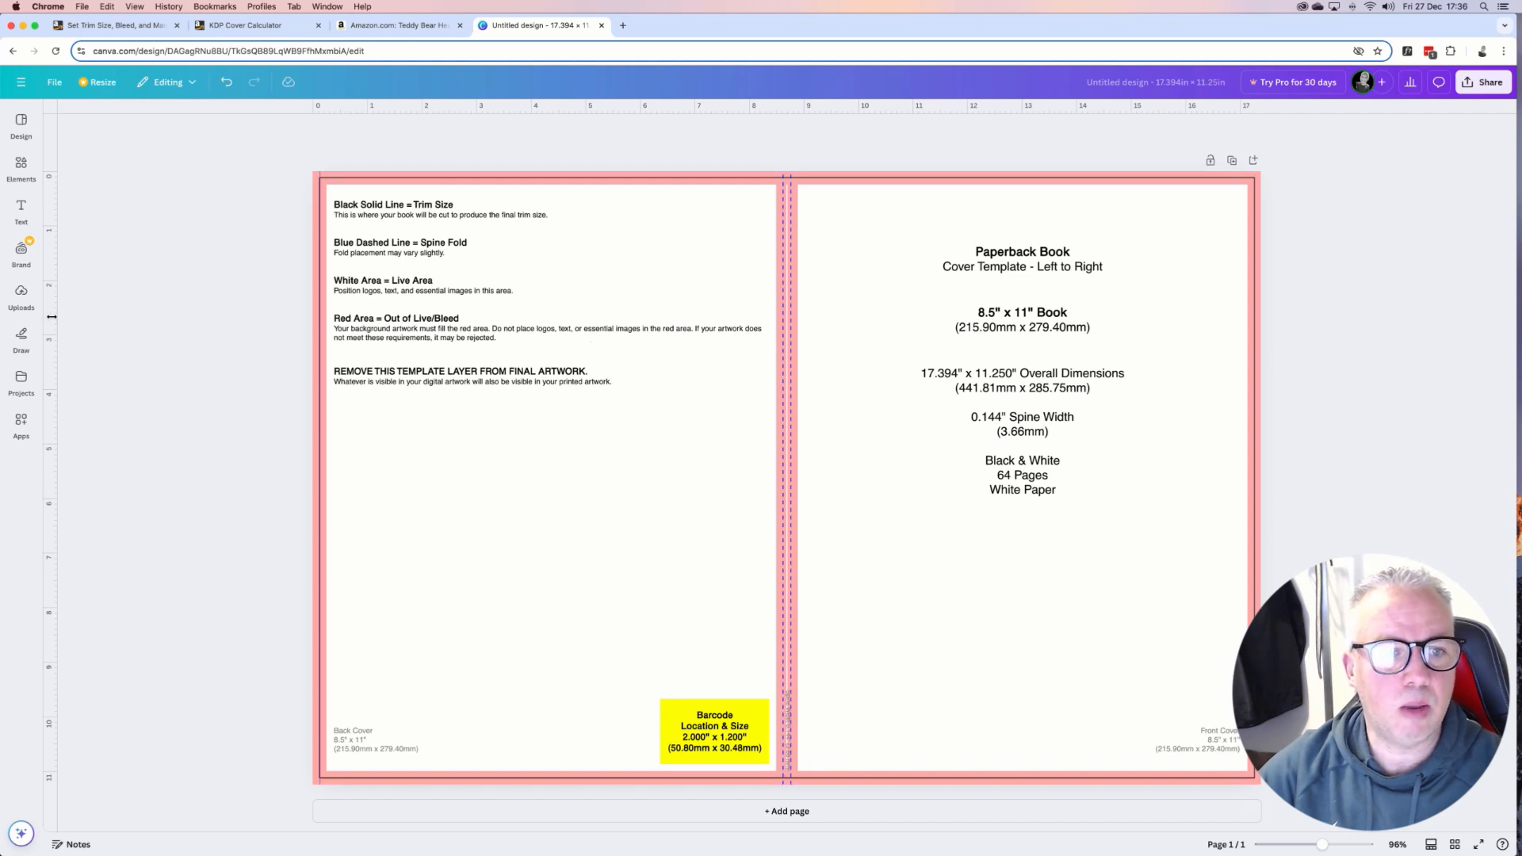
{"action": "left_click_drag", "start_coordinate": [51, 316], "coordinate": [1254, 406]}
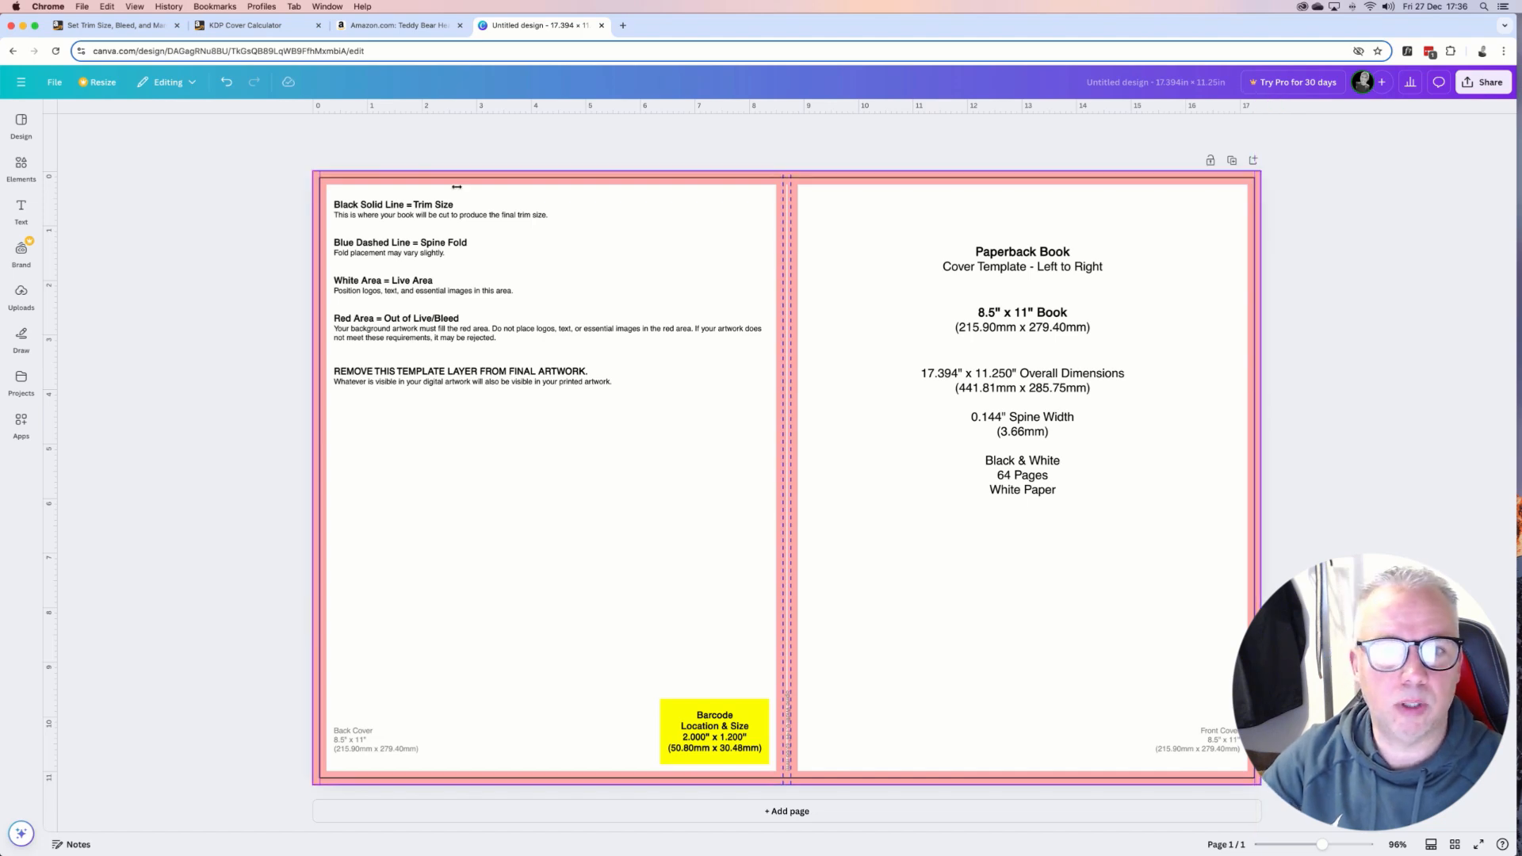
{"action": "left_click_drag", "start_coordinate": [501, 112], "coordinate": [611, 780]}
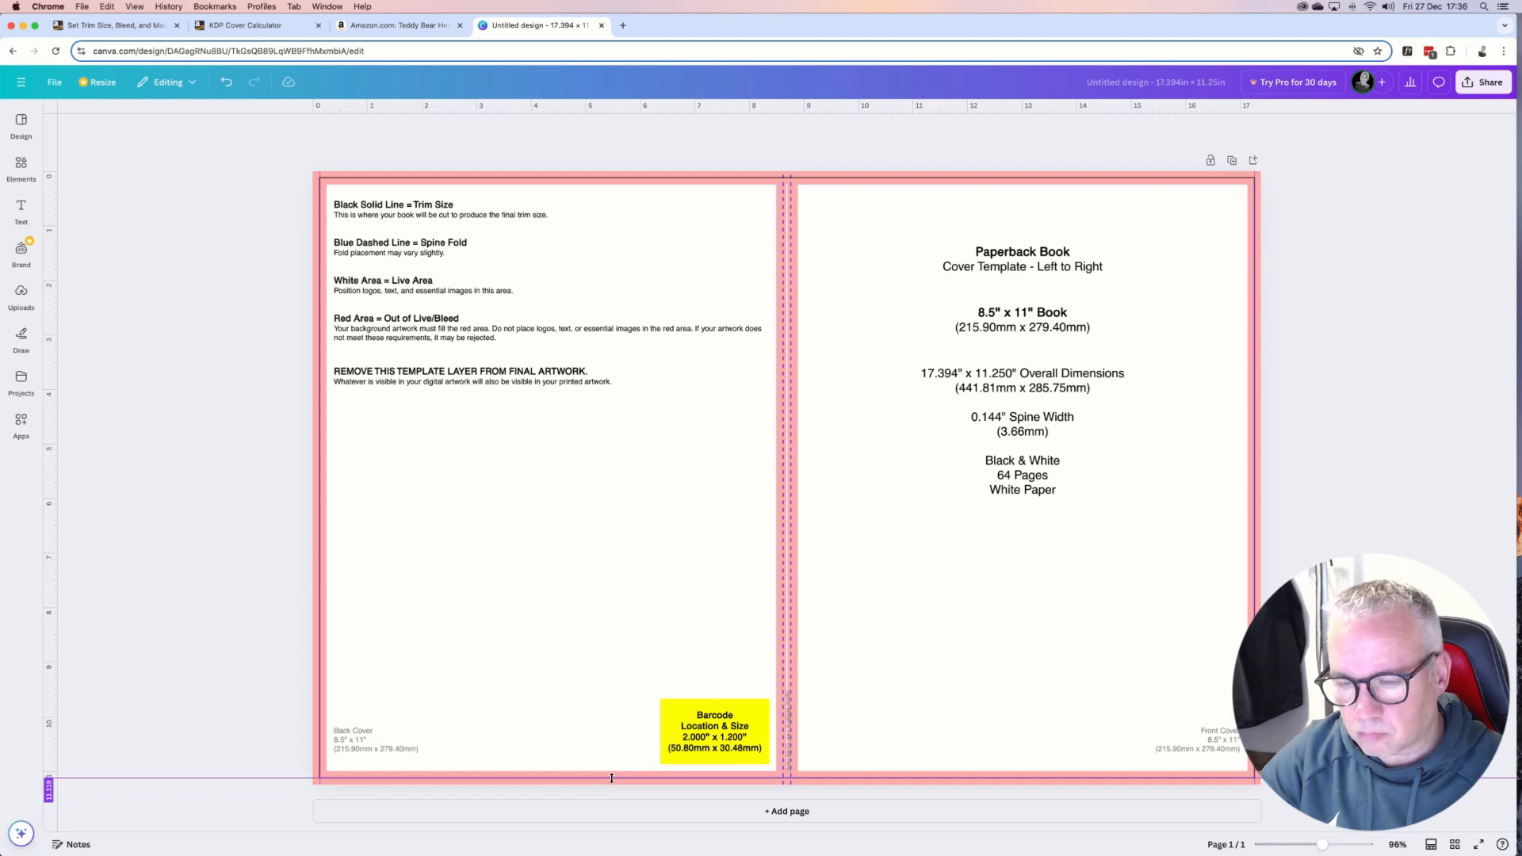
{"action": "left_click_drag", "start_coordinate": [484, 109], "coordinate": [487, 178]}
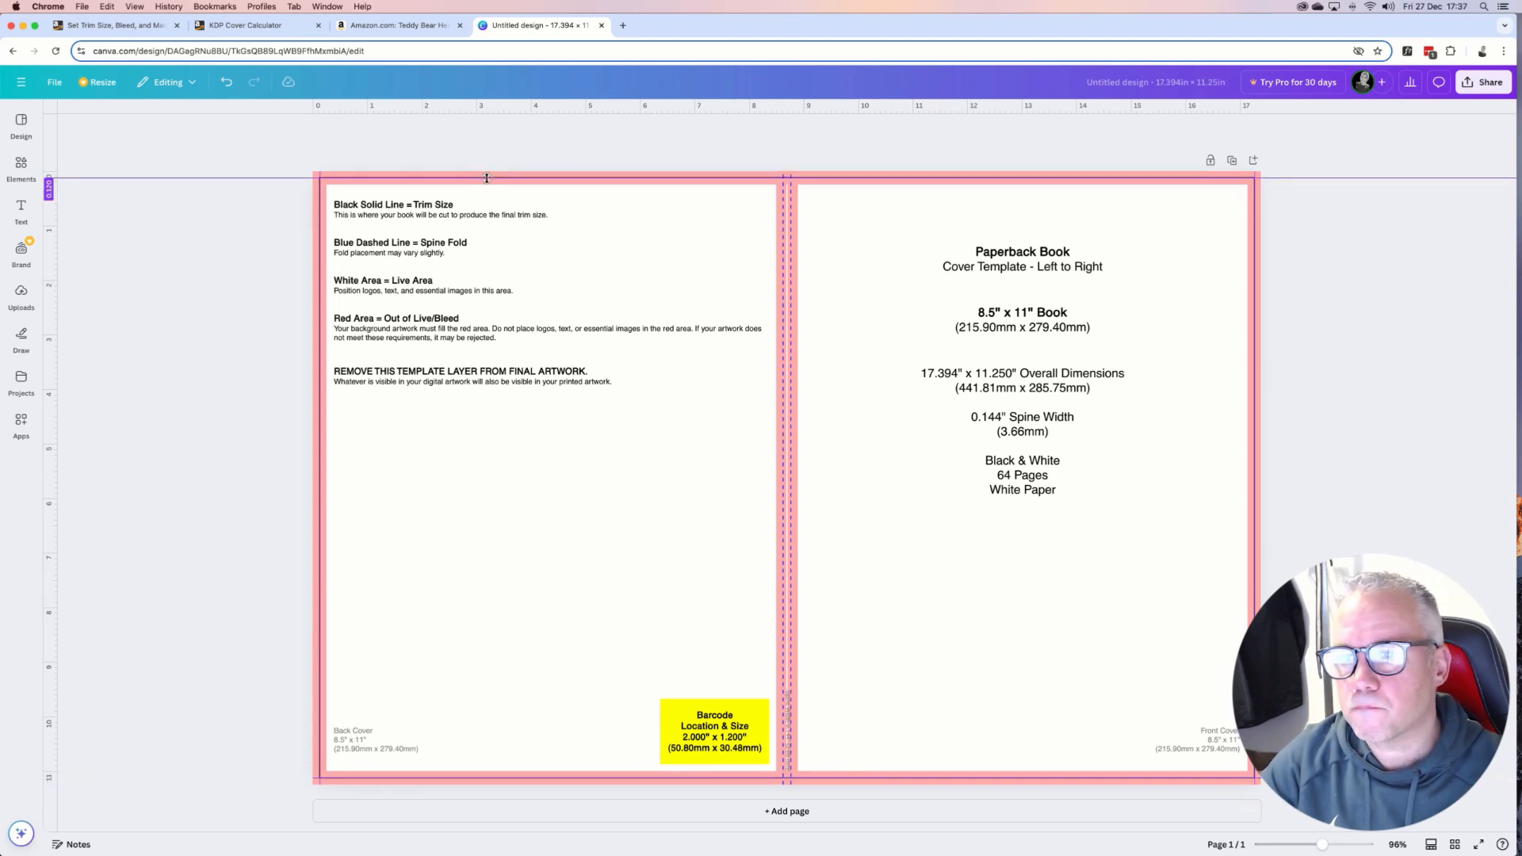
{"action": "left_click_drag", "start_coordinate": [471, 186], "coordinate": [471, 186]}
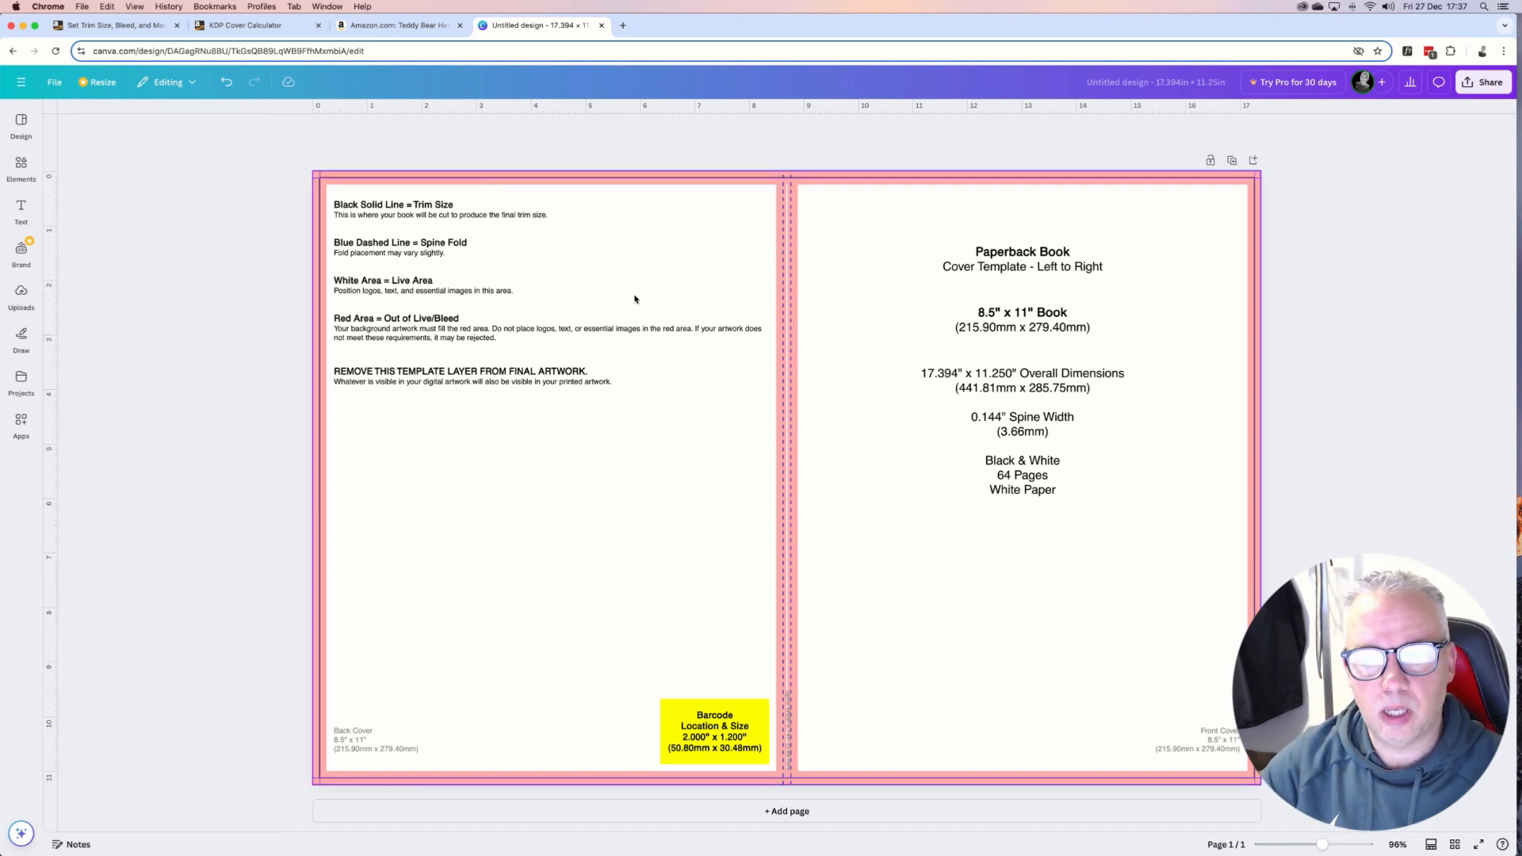
{"action": "left_click_drag", "start_coordinate": [56, 423], "coordinate": [783, 480]}
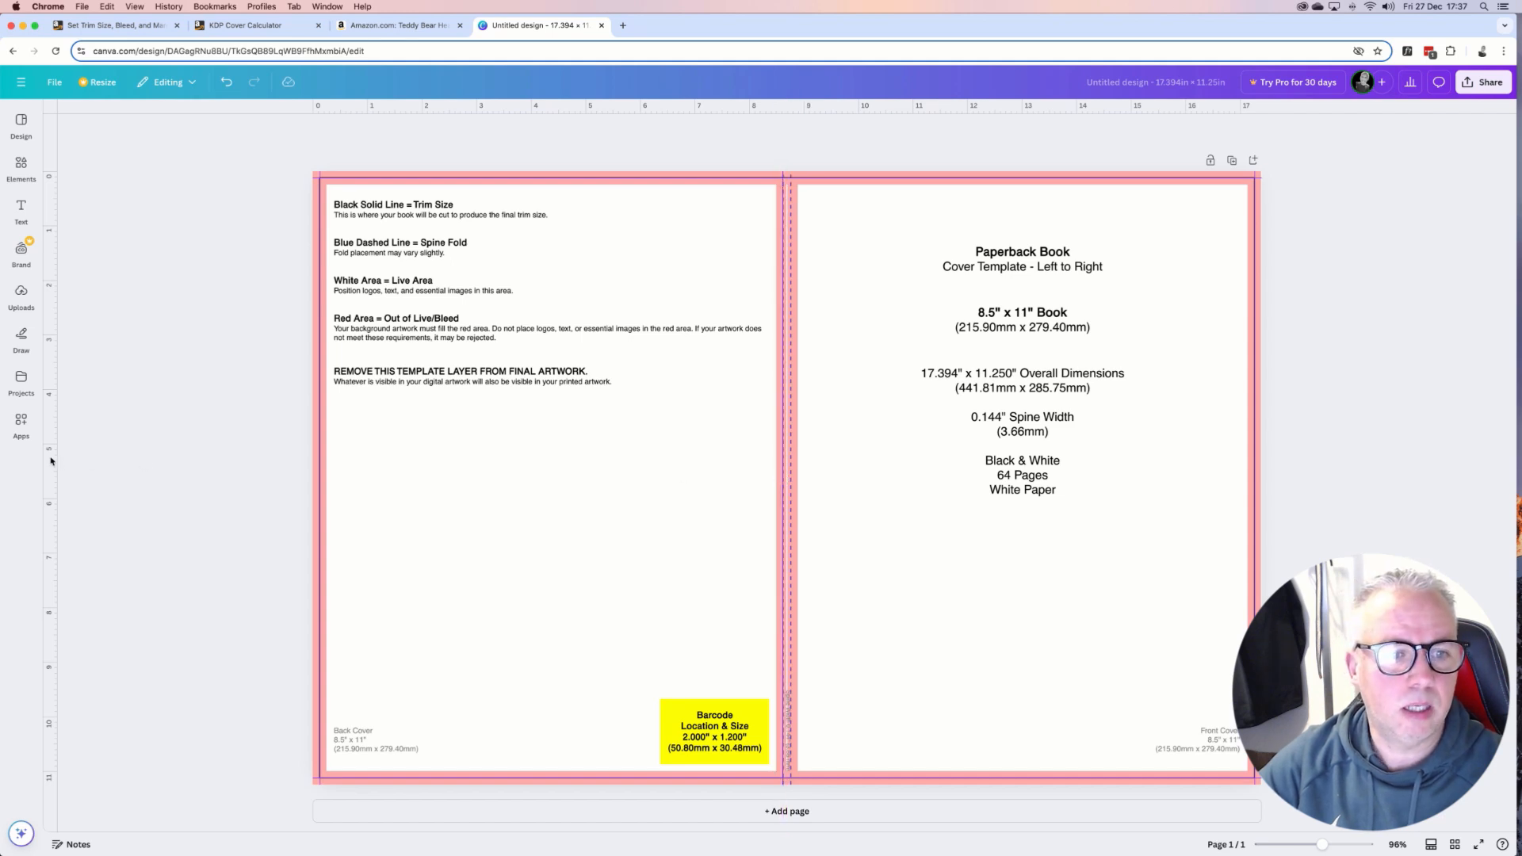
{"action": "left_click_drag", "start_coordinate": [51, 460], "coordinate": [790, 489]}
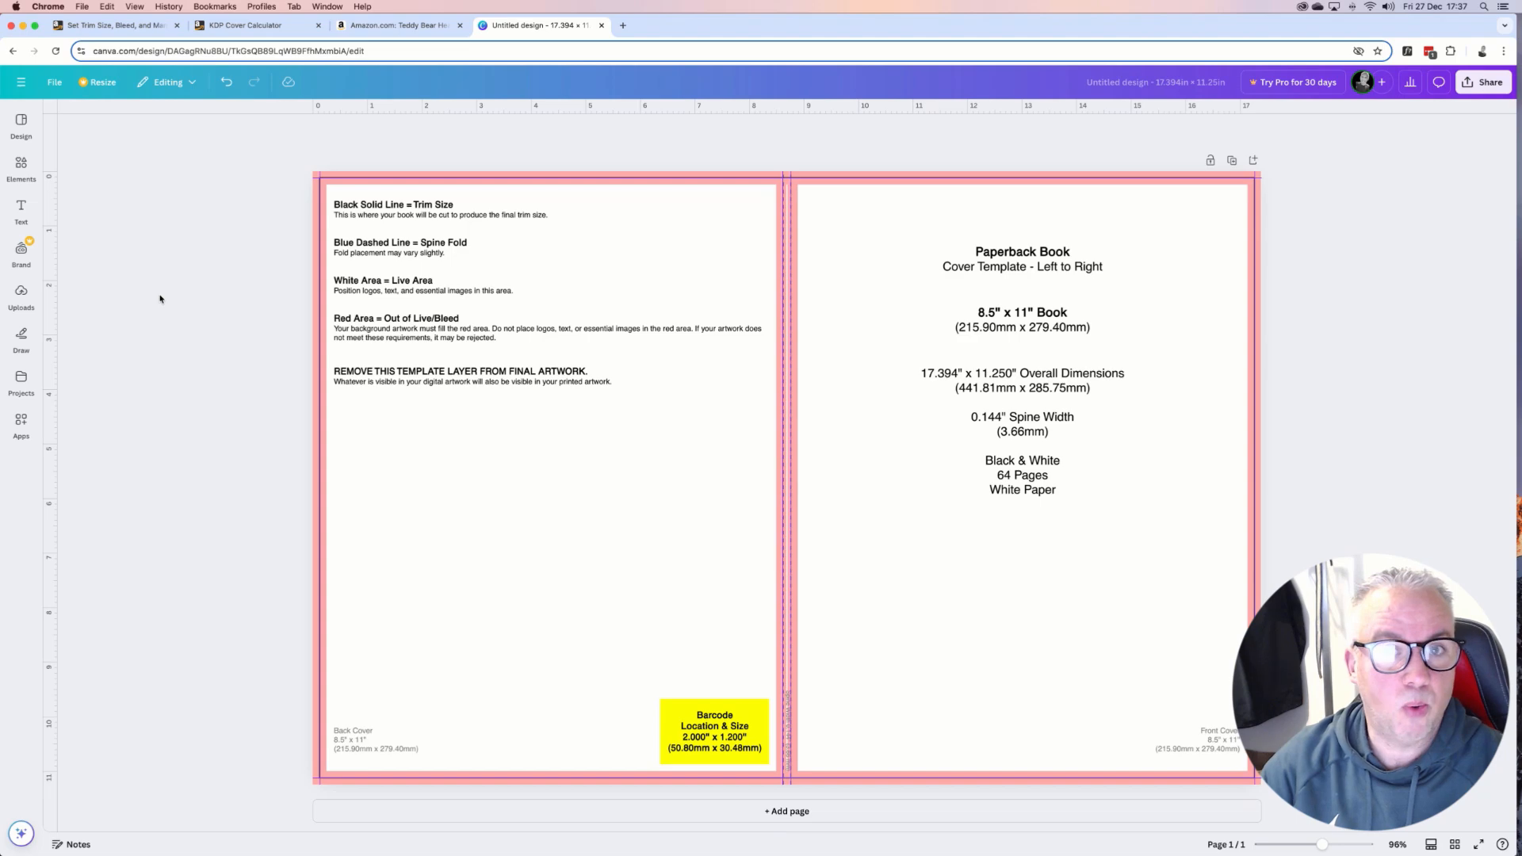
Open the design's settings to view the options for rulers and guides.
{"action": "left_click", "coordinate": [55, 83]}
{"action": "left_click", "coordinate": [23, 85]}
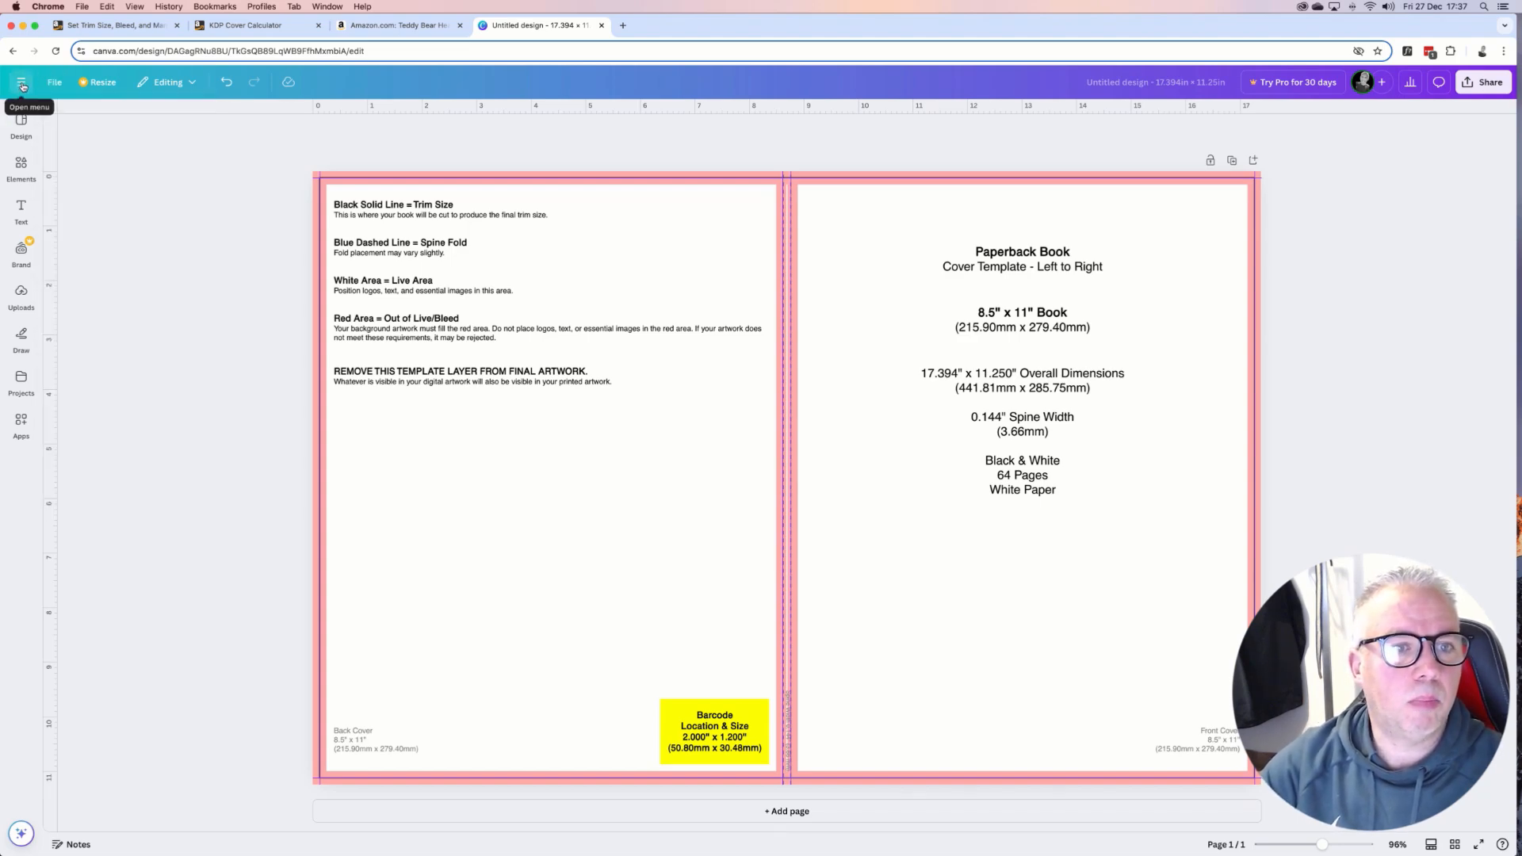
{"action": "left_click", "coordinate": [23, 85]}
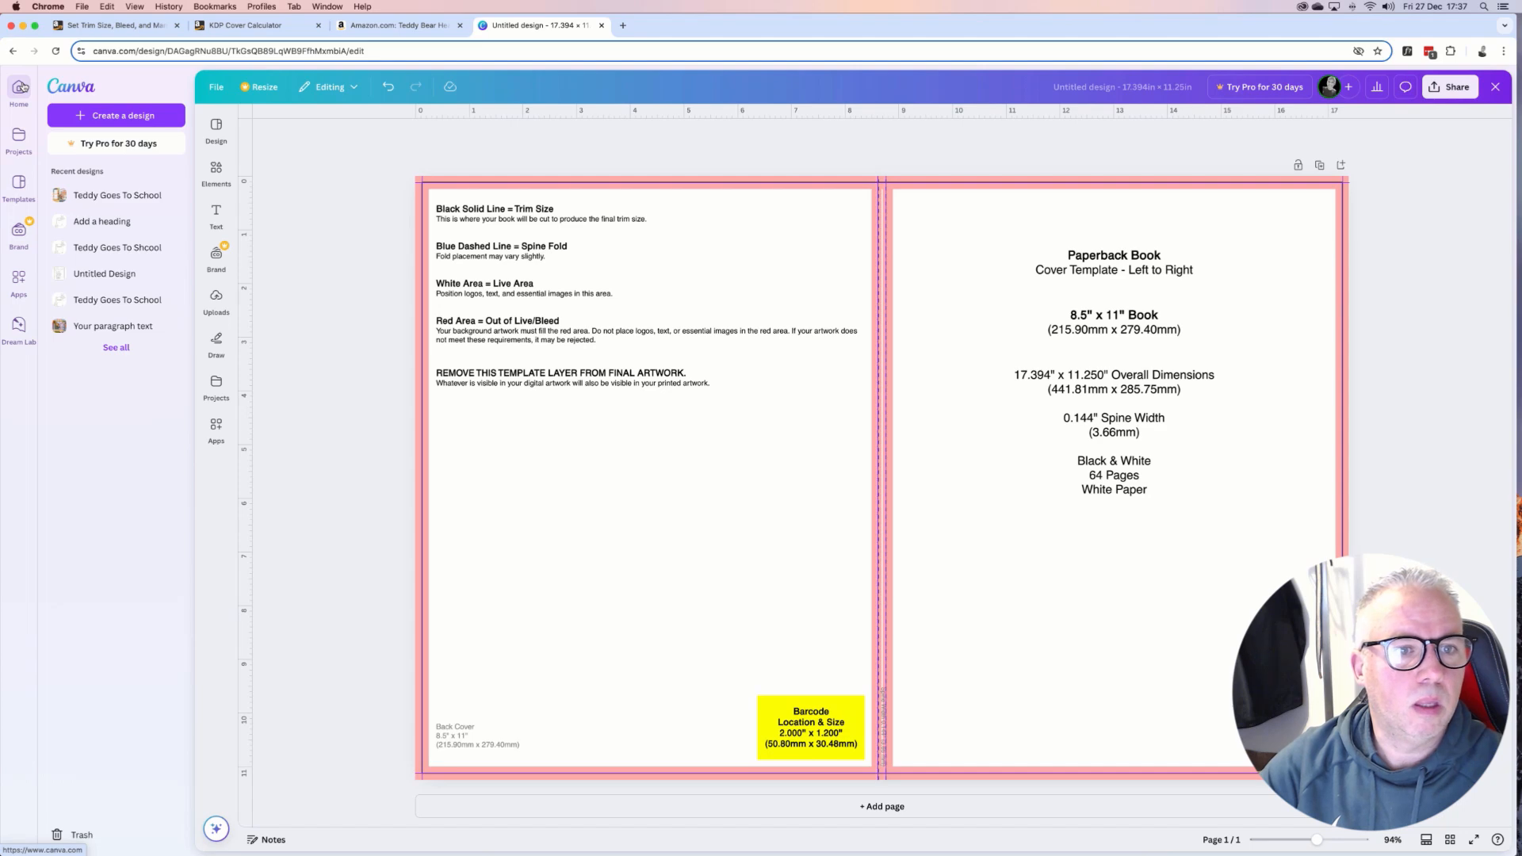
{"action": "left_click", "coordinate": [216, 127]}
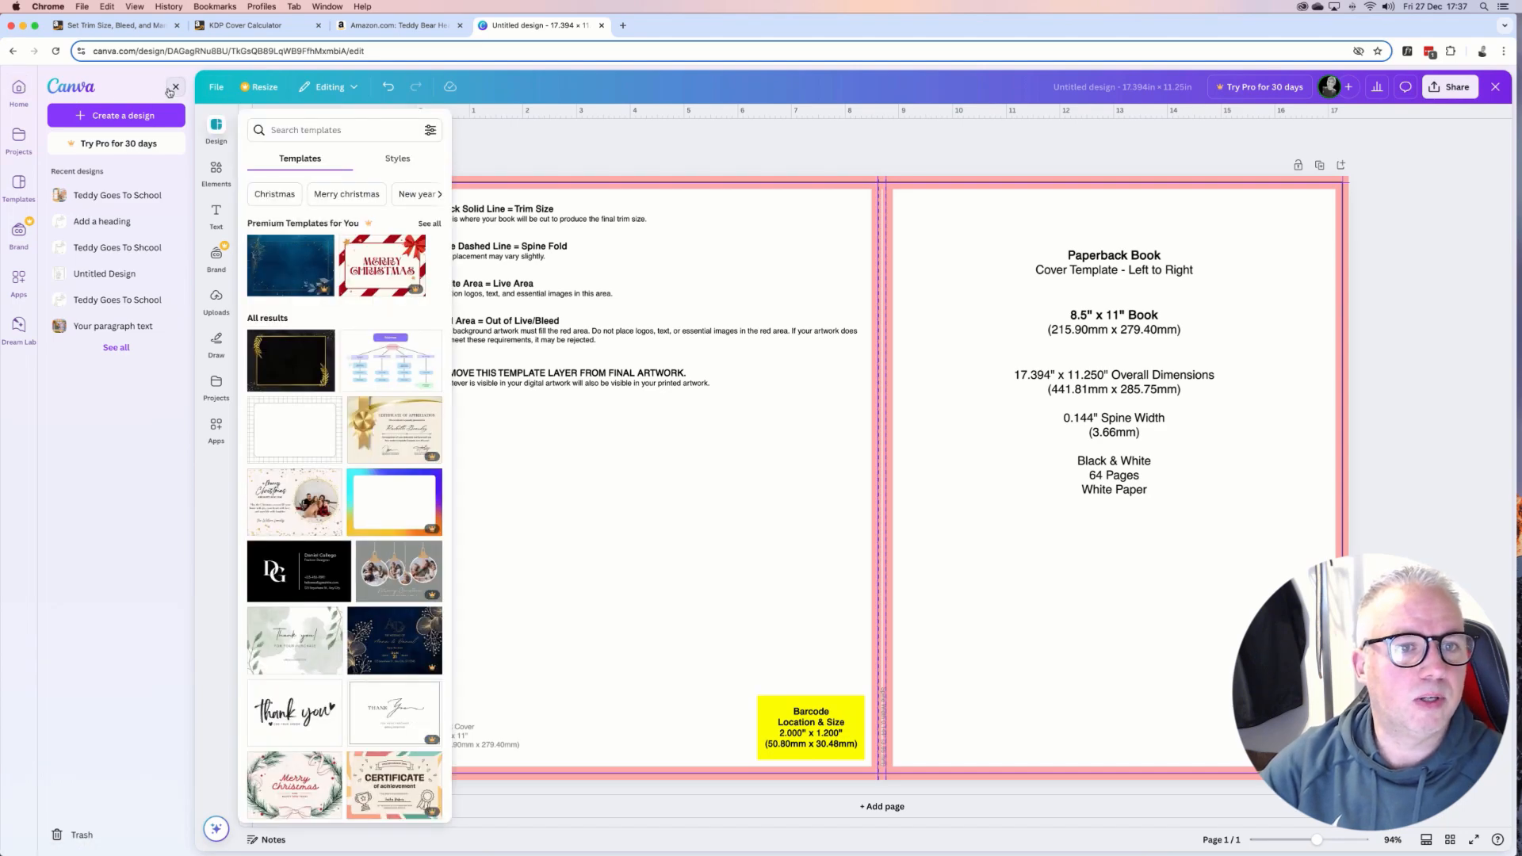
{"action": "left_click", "coordinate": [175, 87]}
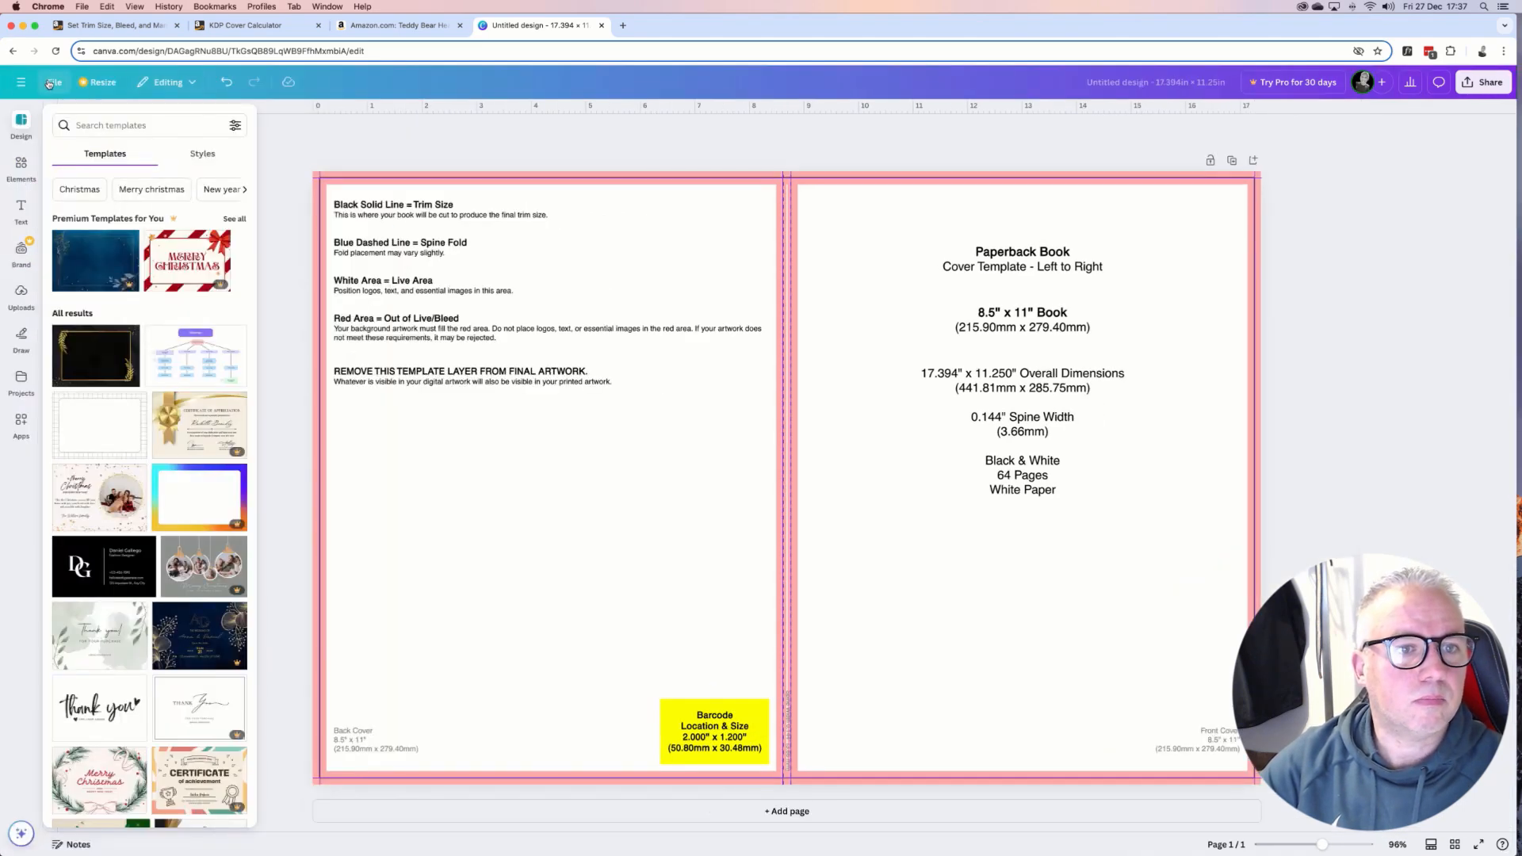
{"action": "left_click", "coordinate": [51, 82]}
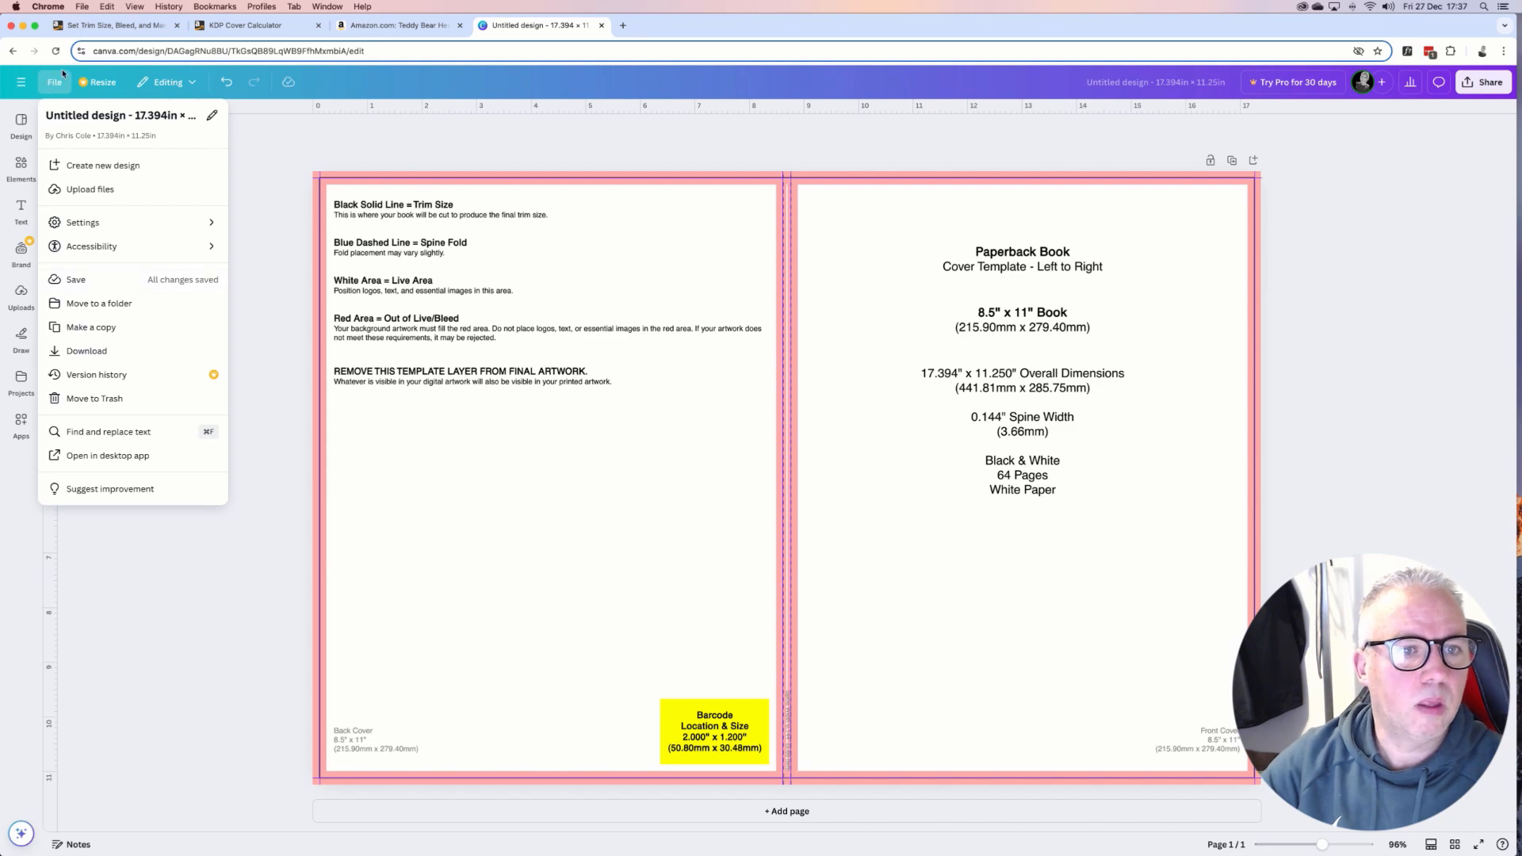
{"action": "mouse_move", "coordinate": [110, 229]}
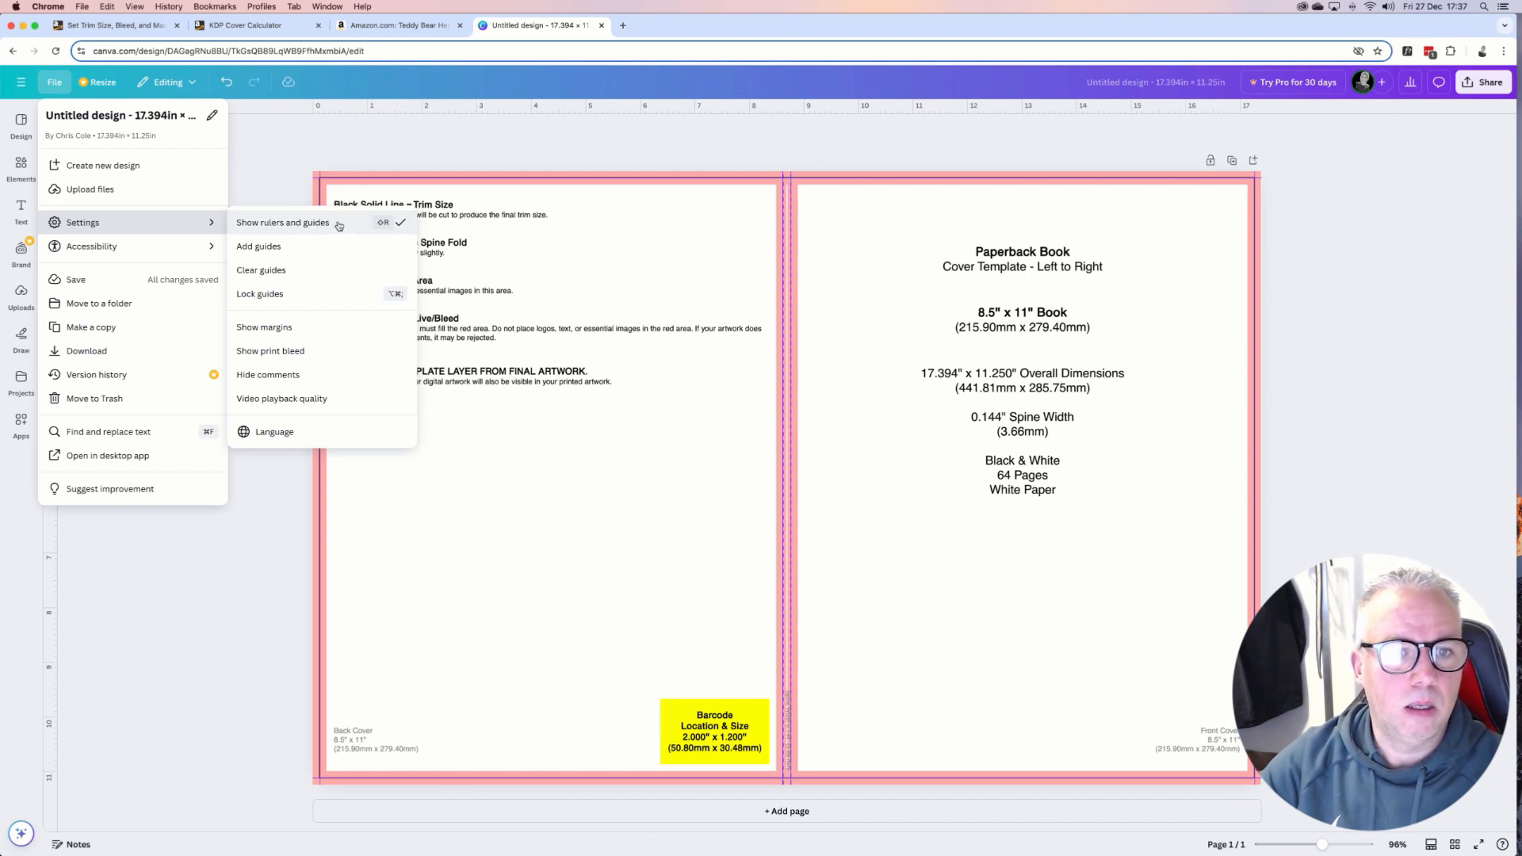
Hide the design's rulers and guides, and show them again.
{"action": "left_click", "coordinate": [399, 224]}
{"action": "left_click", "coordinate": [48, 83]}
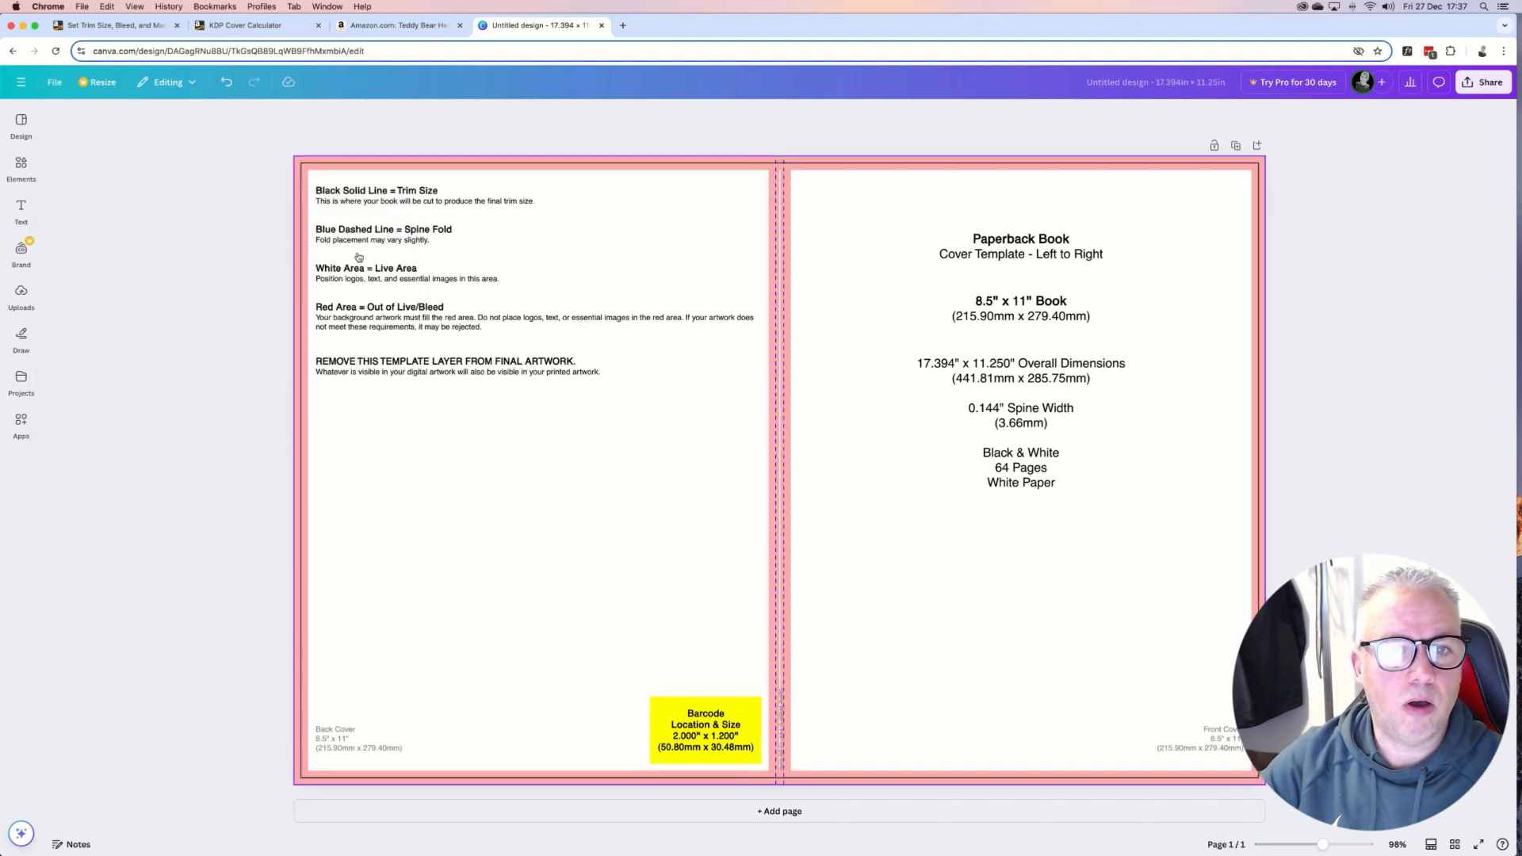
{"action": "left_click", "coordinate": [46, 86]}
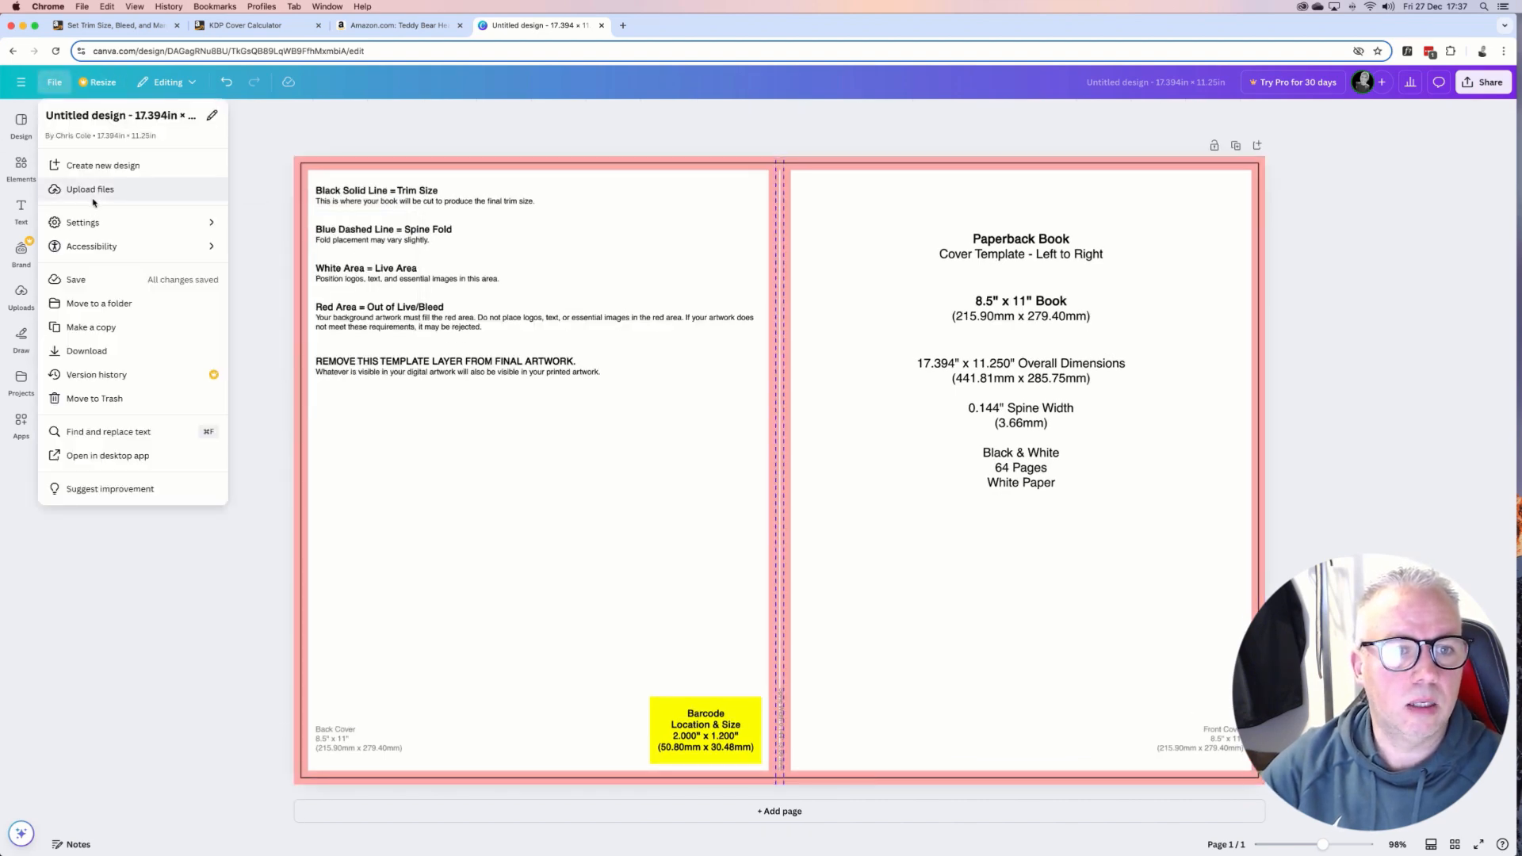
{"action": "left_click", "coordinate": [277, 233]}
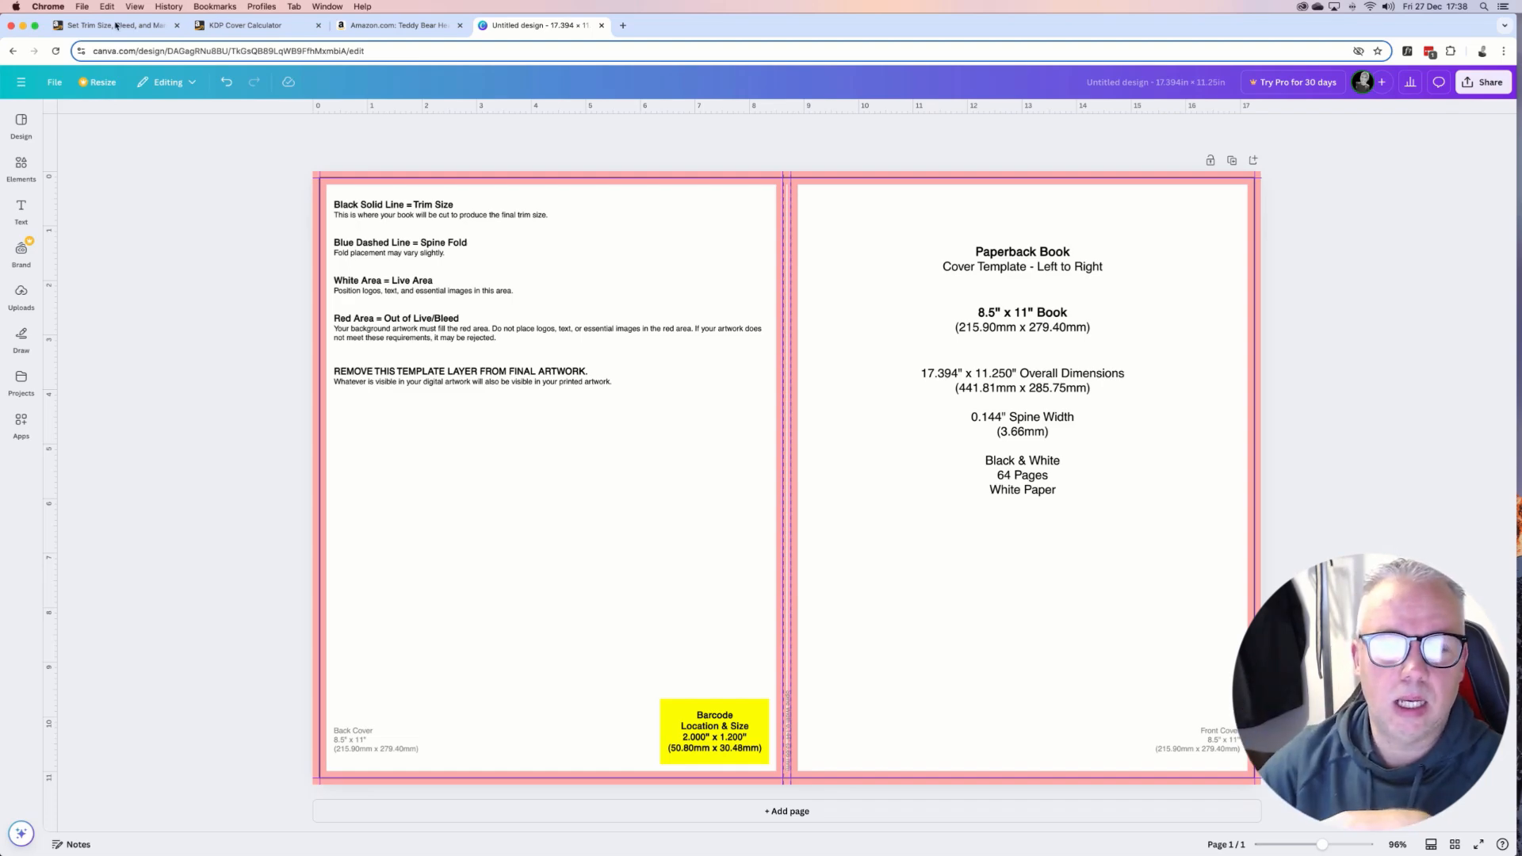
Examine the competing teddy bear coloring book covers in the Amazon search results for design ideas, and return to the Canva design.
{"action": "left_click", "coordinate": [394, 27]}
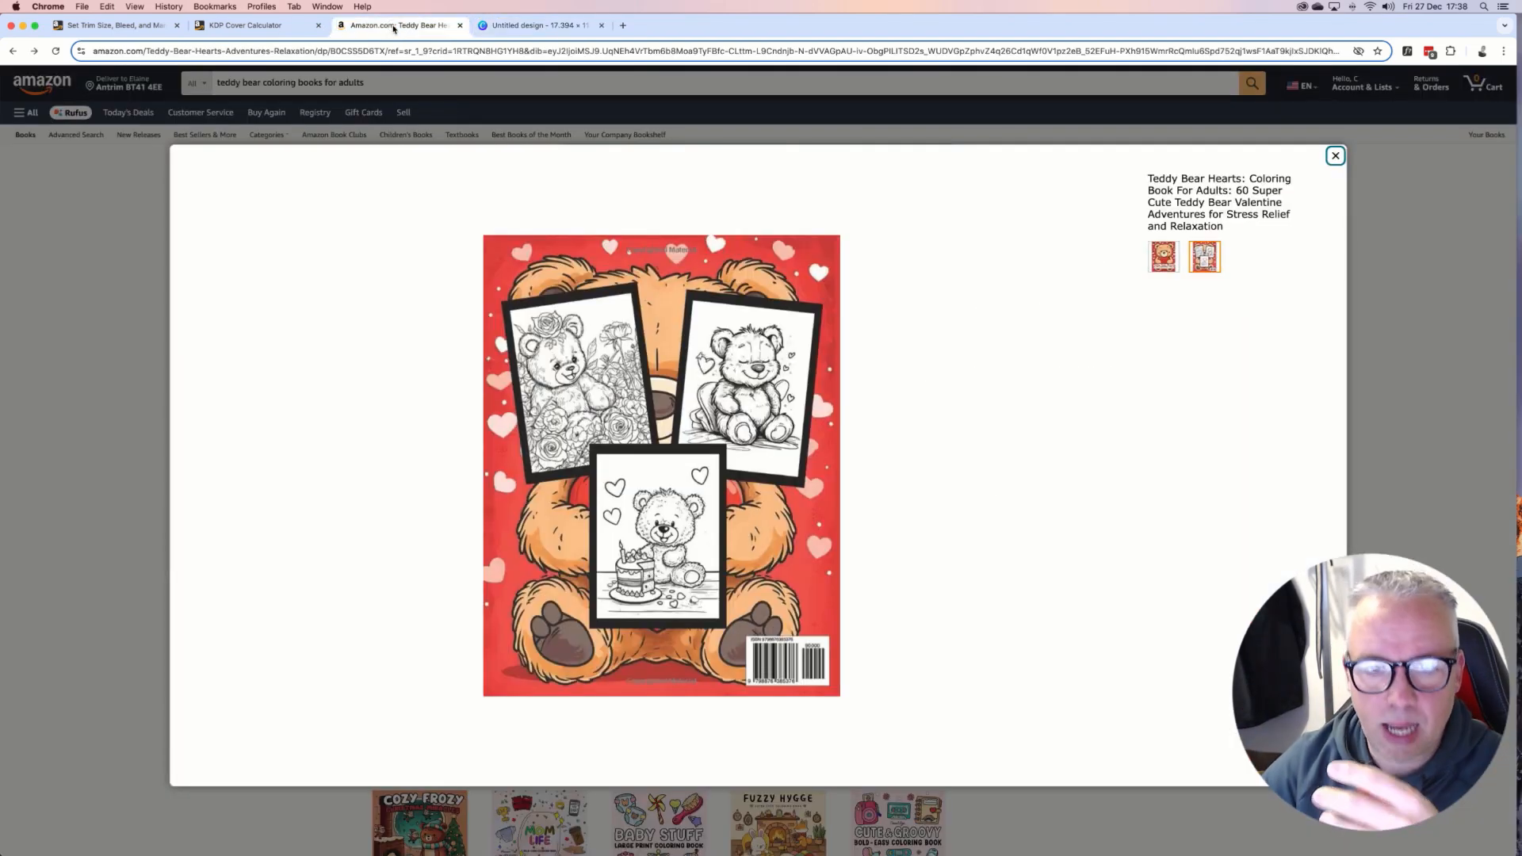
{"action": "left_click", "coordinate": [46, 277]}
{"action": "left_click", "coordinate": [13, 51]}
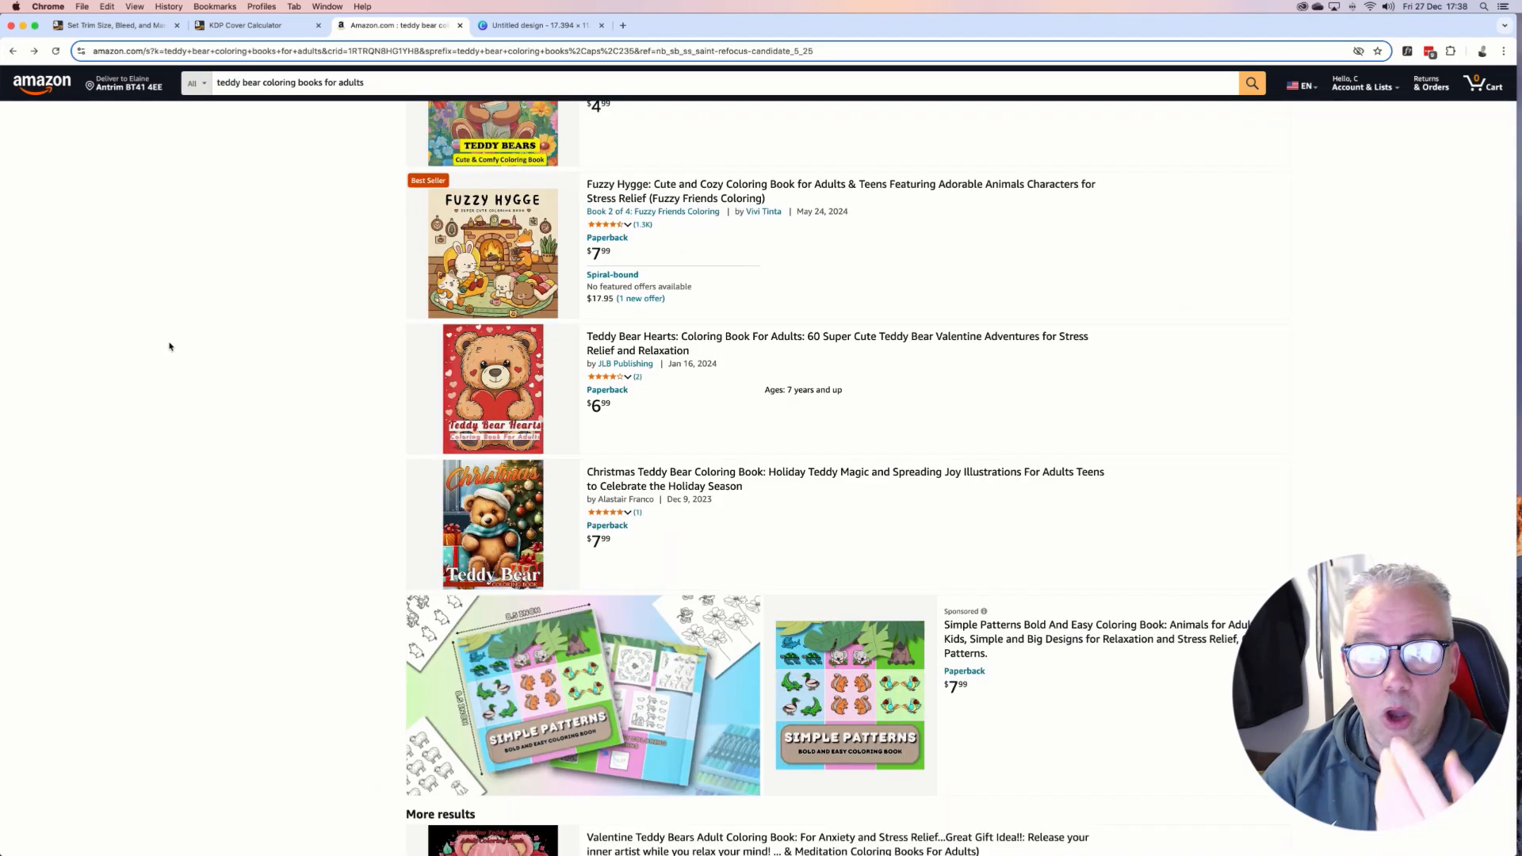
{"action": "scroll", "coordinate": [169, 346], "scroll_direction": "up", "scroll_amount": 7}
{"action": "scroll", "coordinate": [172, 348], "scroll_direction": "down", "scroll_amount": 7}
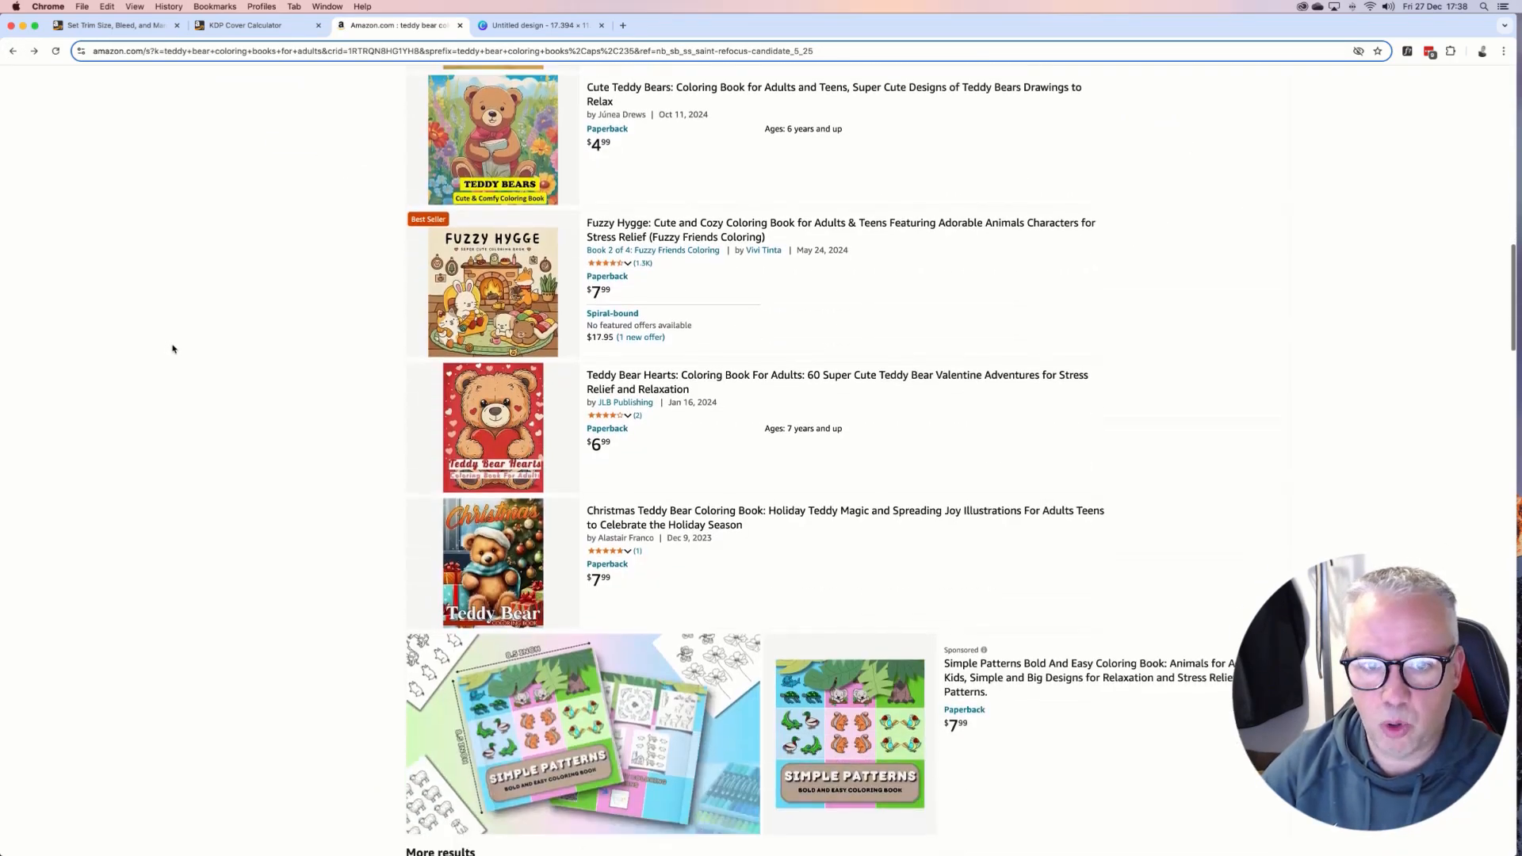
{"action": "scroll", "coordinate": [172, 348], "scroll_direction": "down", "scroll_amount": 6}
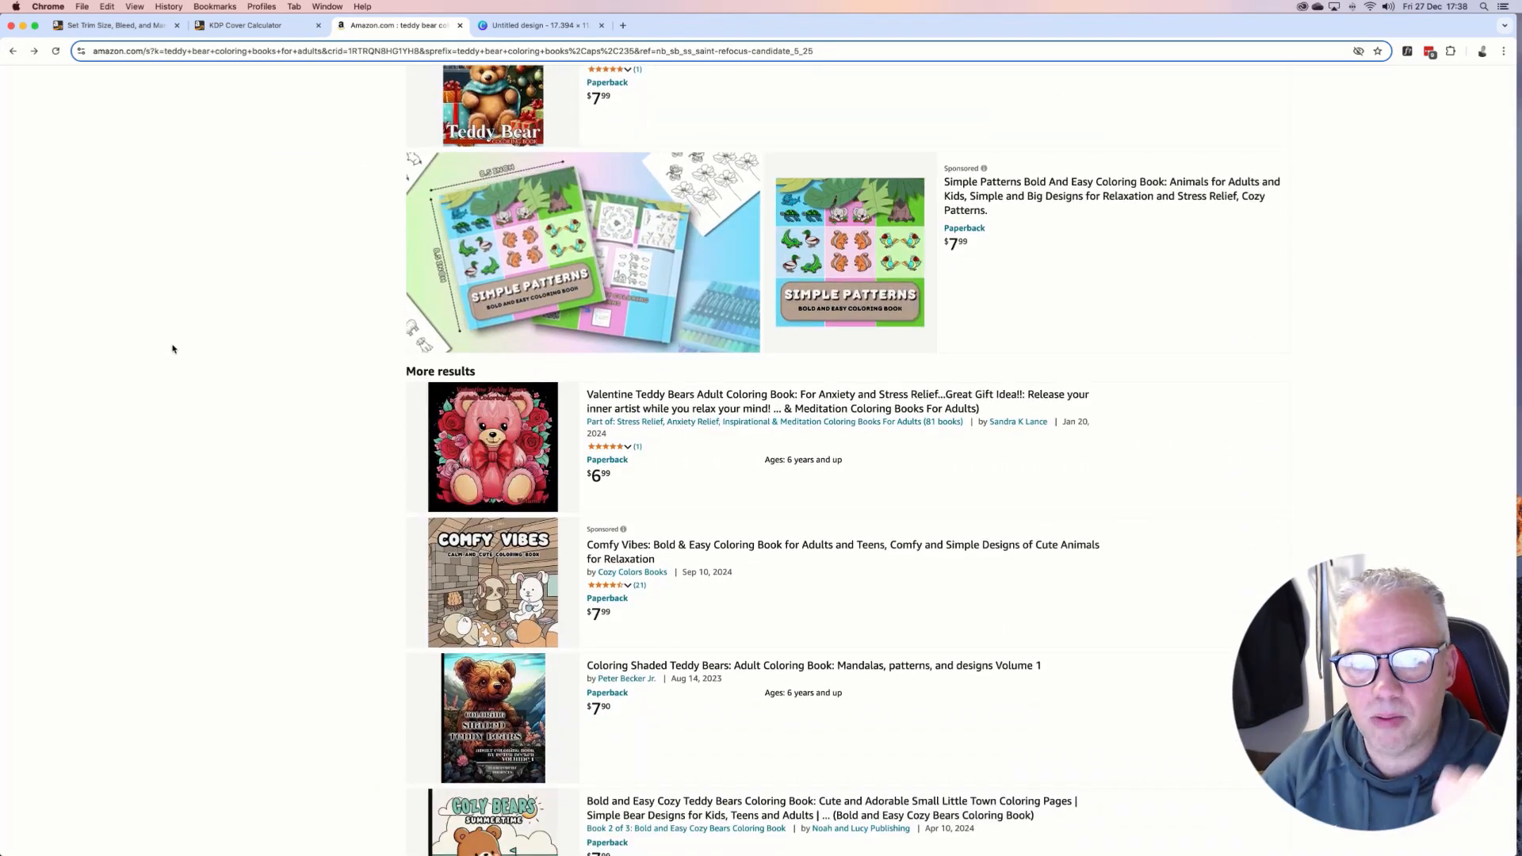
{"action": "scroll", "coordinate": [172, 349], "scroll_direction": "down", "scroll_amount": 2}
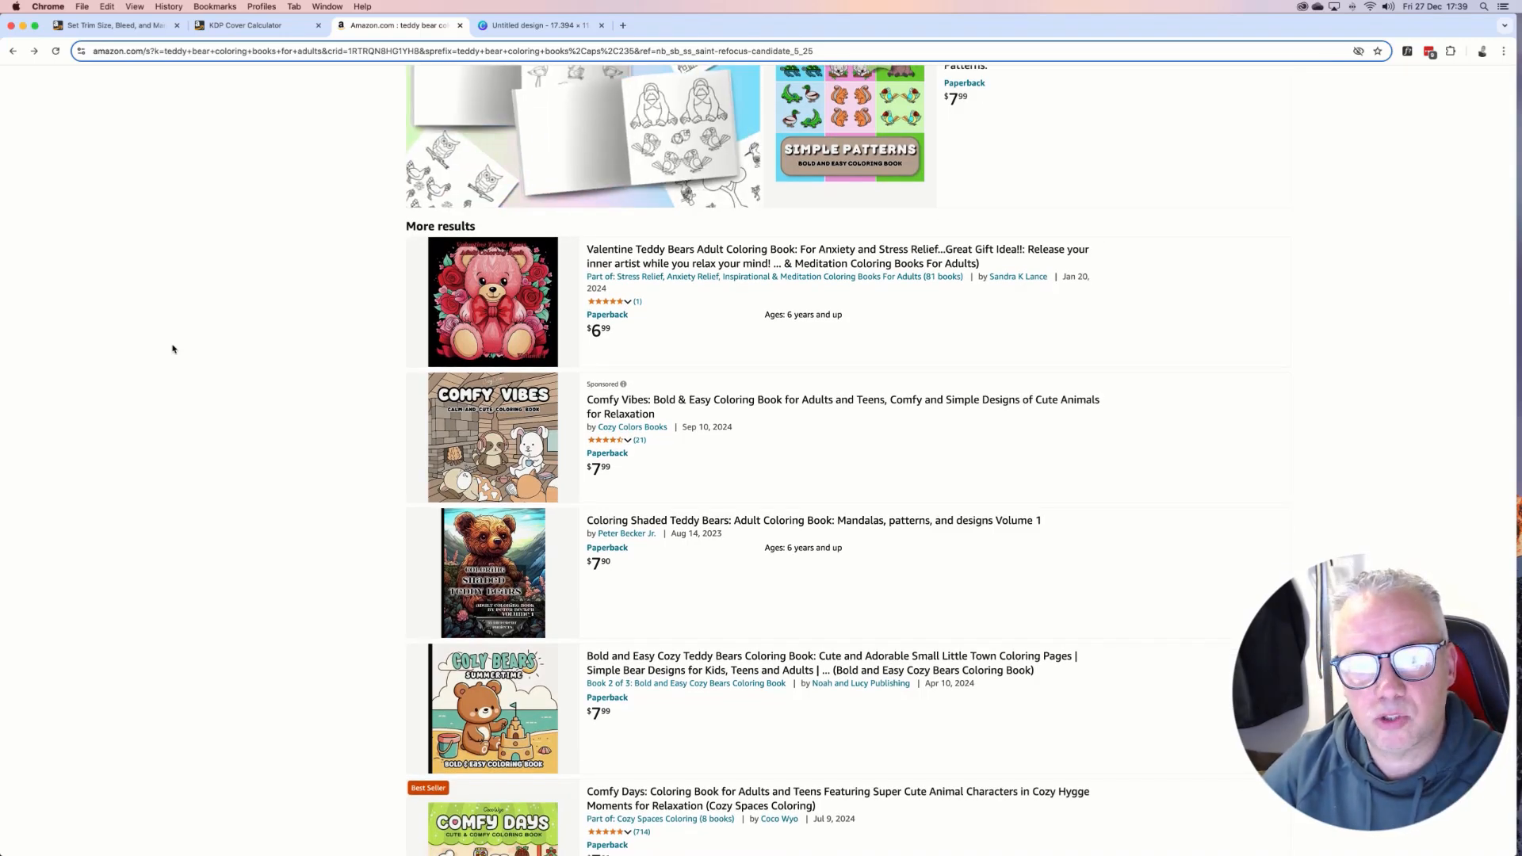
{"action": "scroll", "coordinate": [172, 349], "scroll_direction": "down", "scroll_amount": 3}
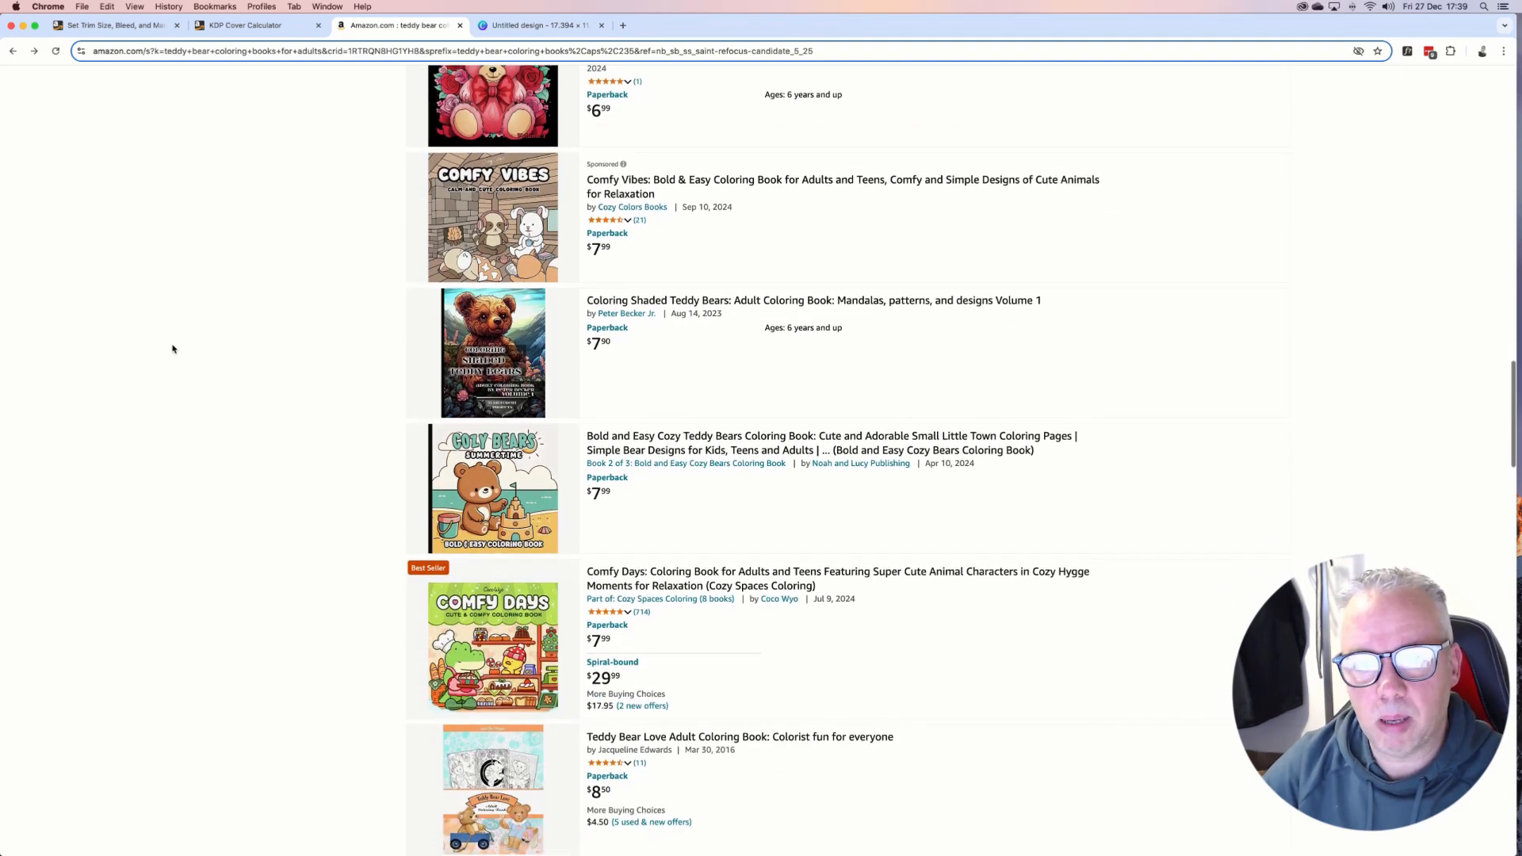
{"action": "scroll", "coordinate": [173, 349], "scroll_direction": "down", "scroll_amount": 4}
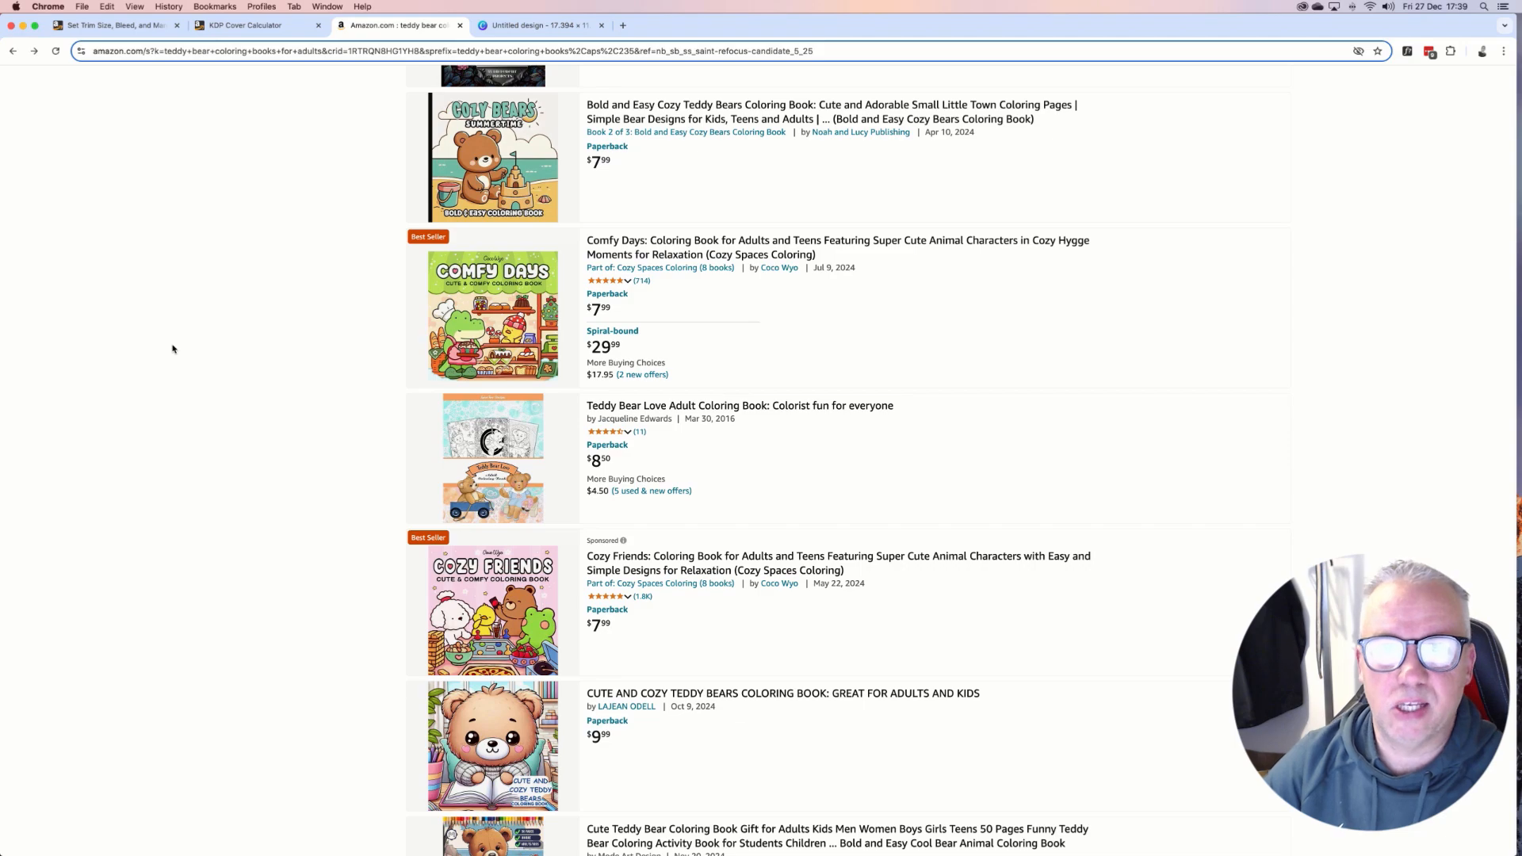
{"action": "scroll", "coordinate": [172, 349], "scroll_direction": "up", "scroll_amount": 8}
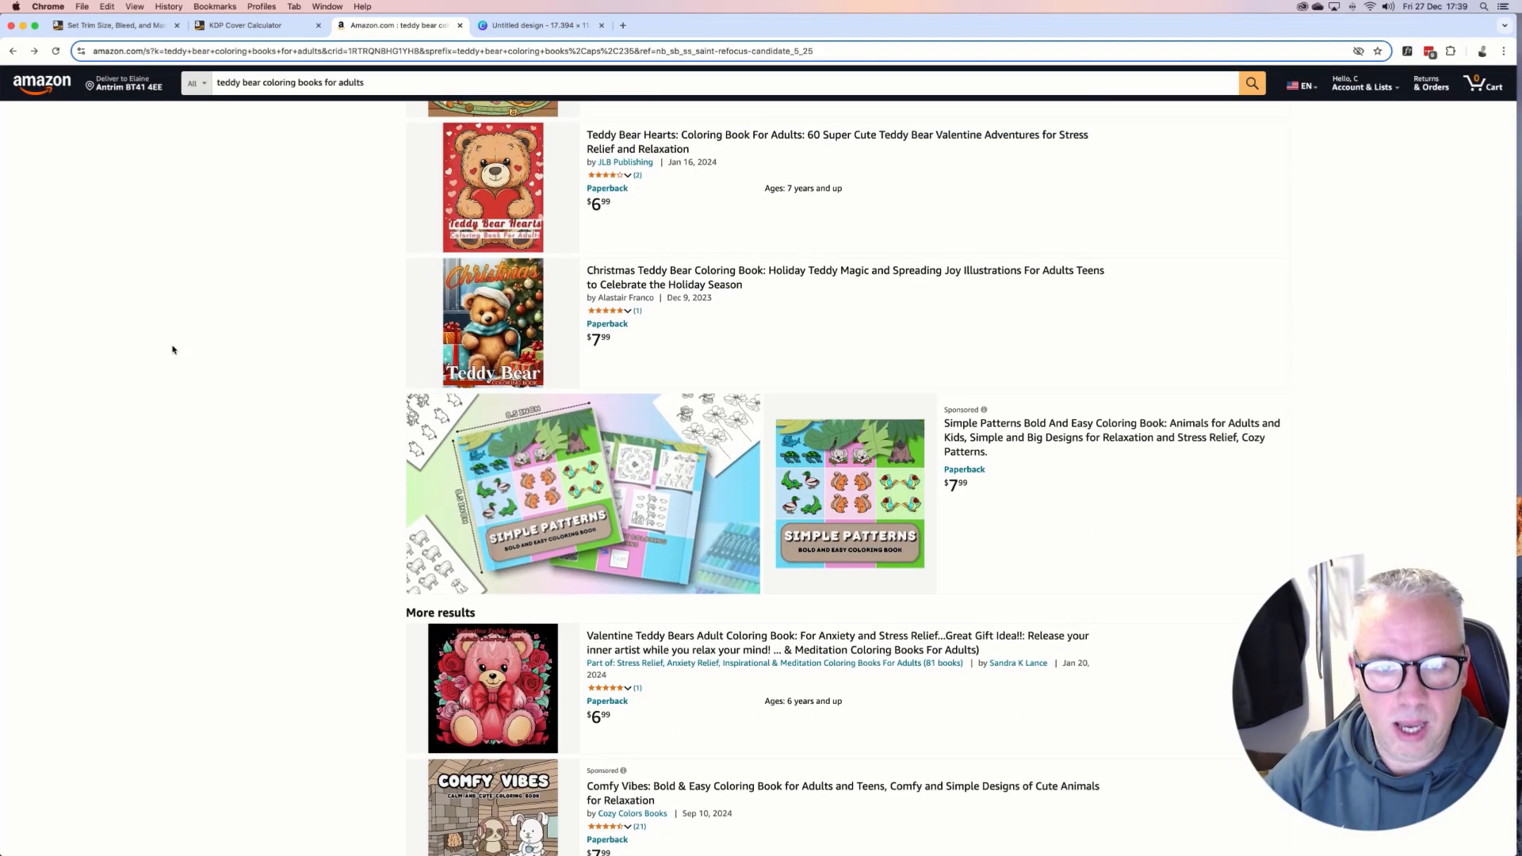
{"action": "scroll", "coordinate": [172, 348], "scroll_direction": "up", "scroll_amount": 10}
{"action": "left_click", "coordinate": [541, 28]}
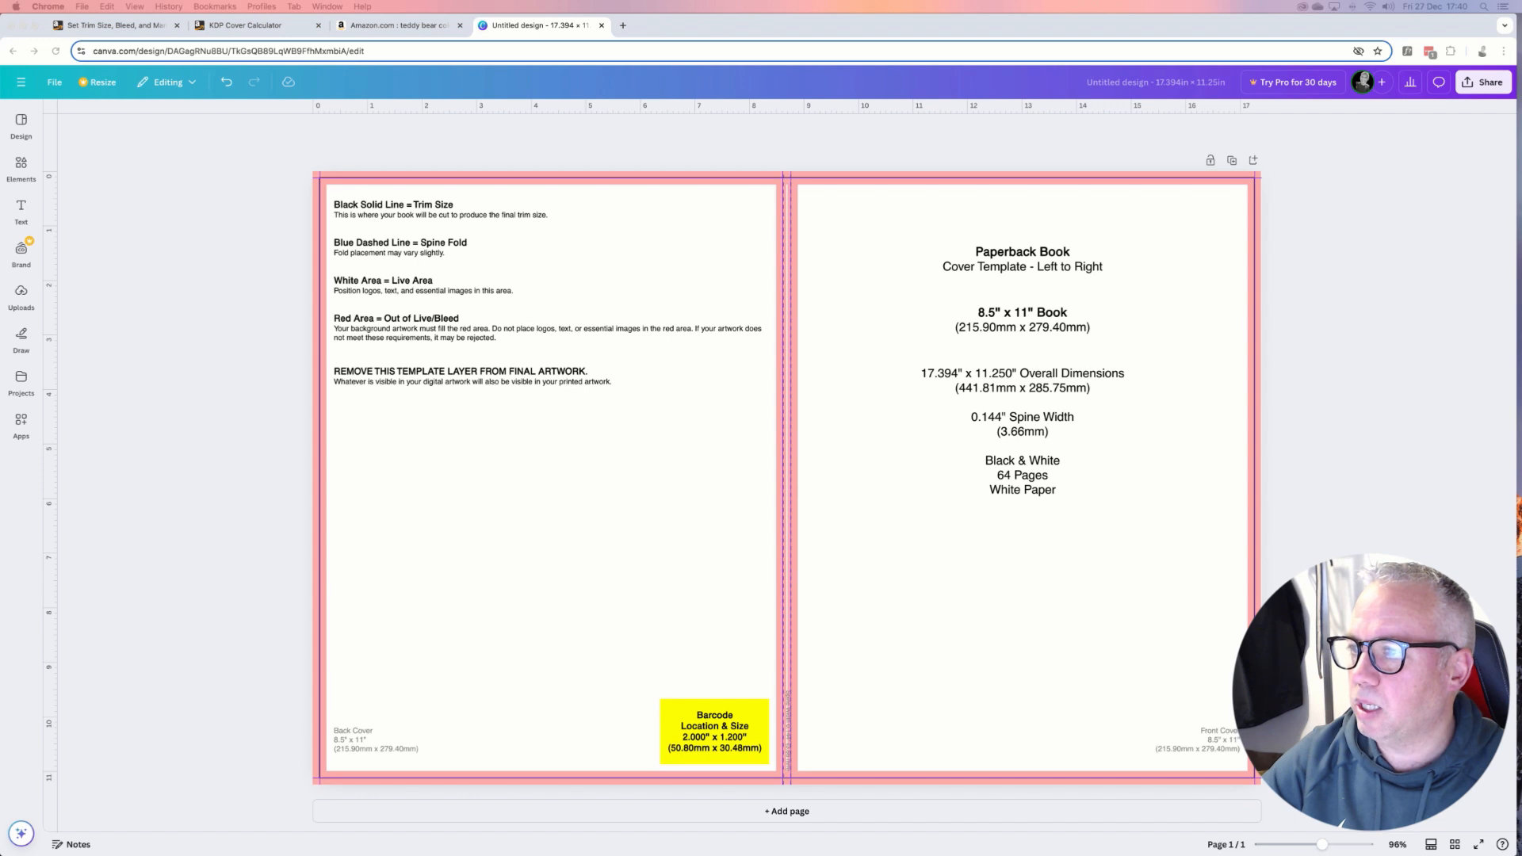
Add the school building image to the design, align it with the front cover's spine fold and scale it to cover the front cover.
{"action": "left_click_drag", "start_coordinate": [1348, 333], "coordinate": [930, 378]}
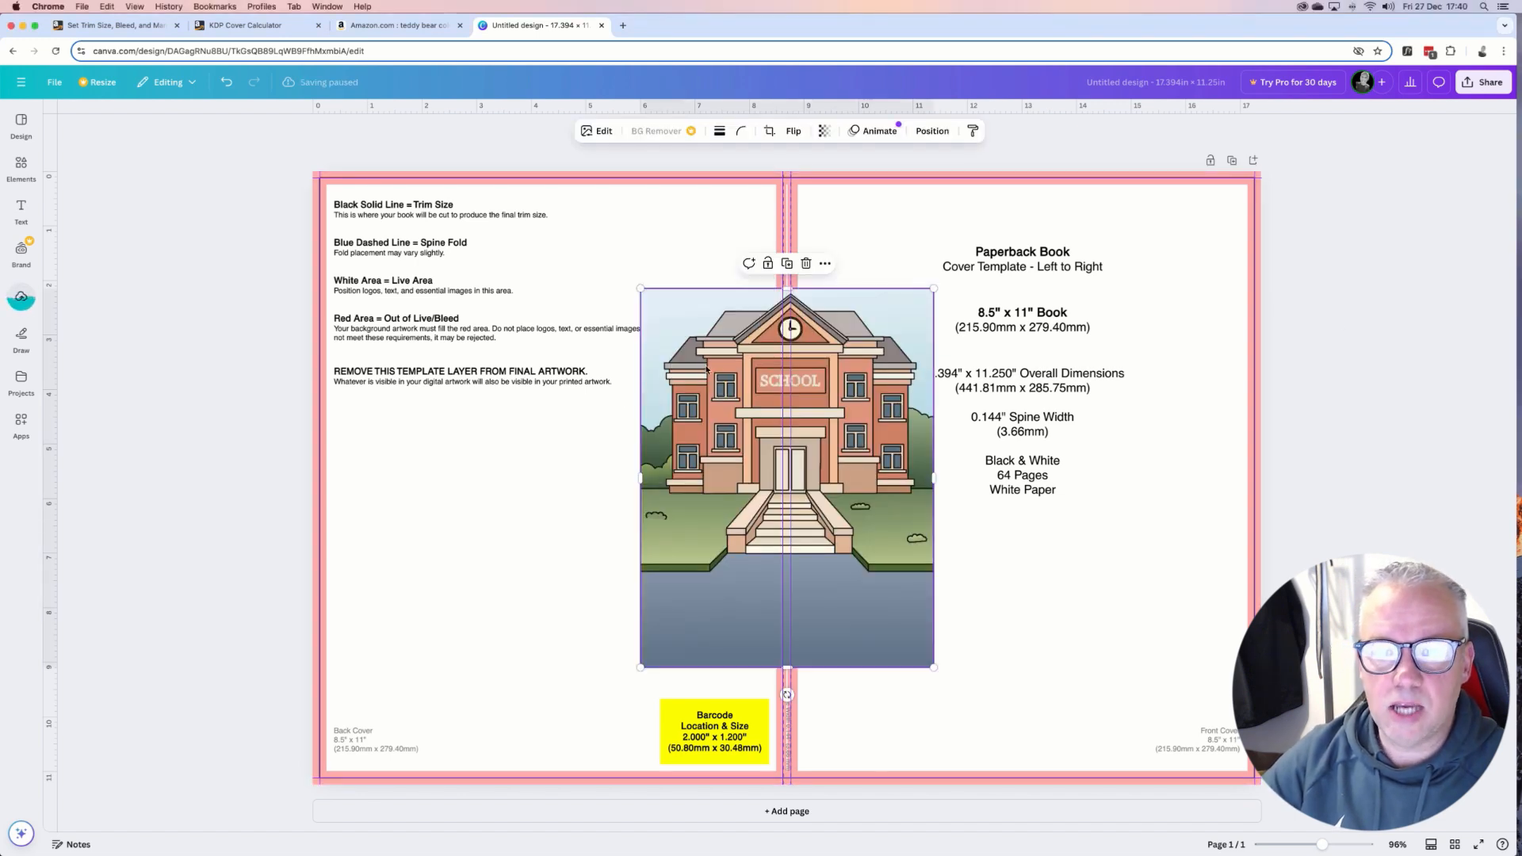
{"action": "left_click_drag", "start_coordinate": [823, 354], "coordinate": [865, 248]}
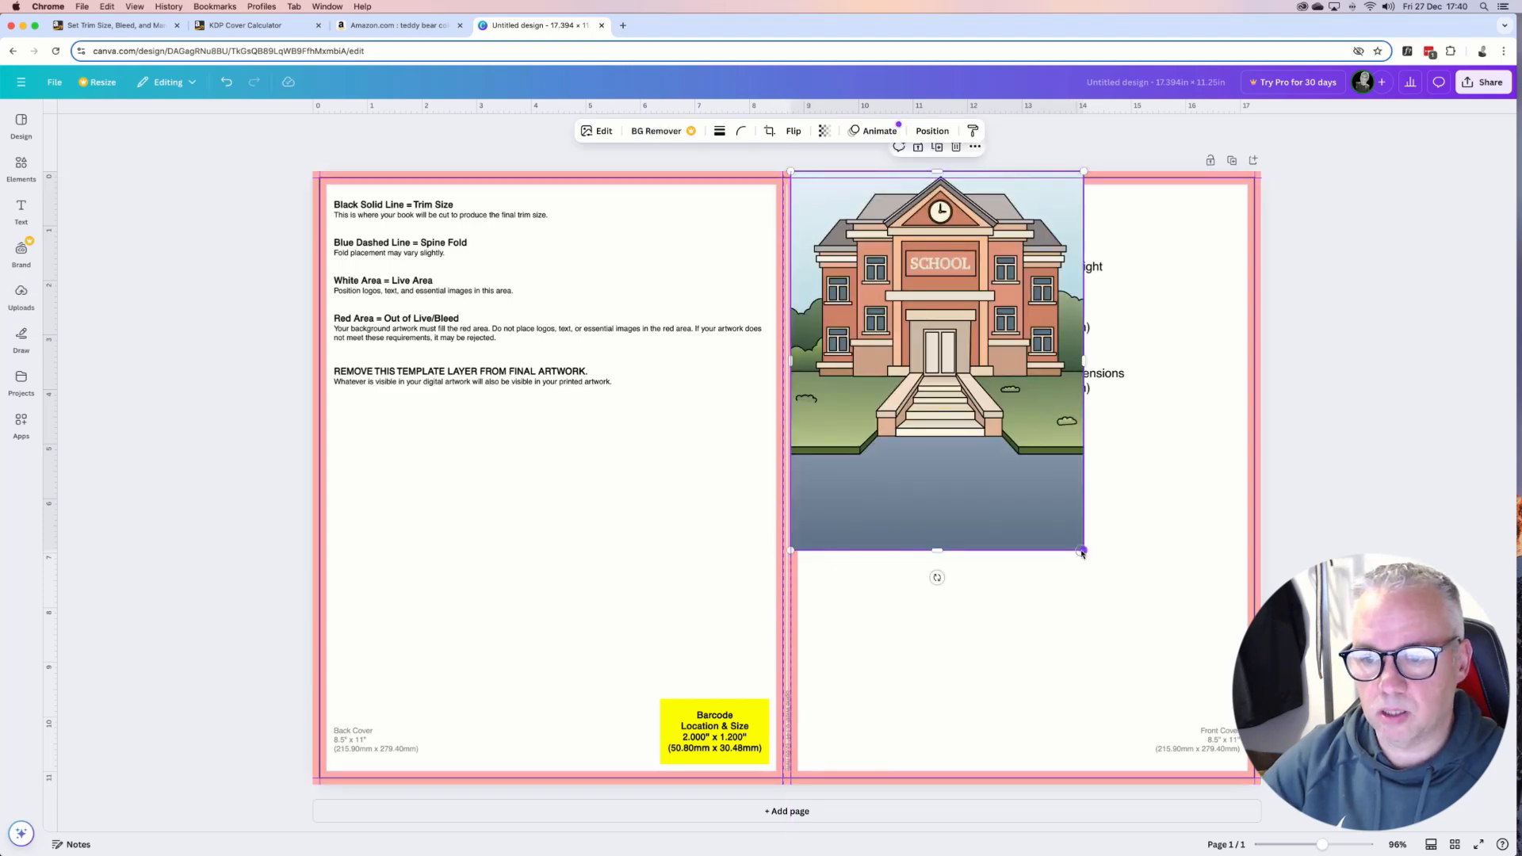
{"action": "left_click_drag", "start_coordinate": [1082, 553], "coordinate": [1255, 794]}
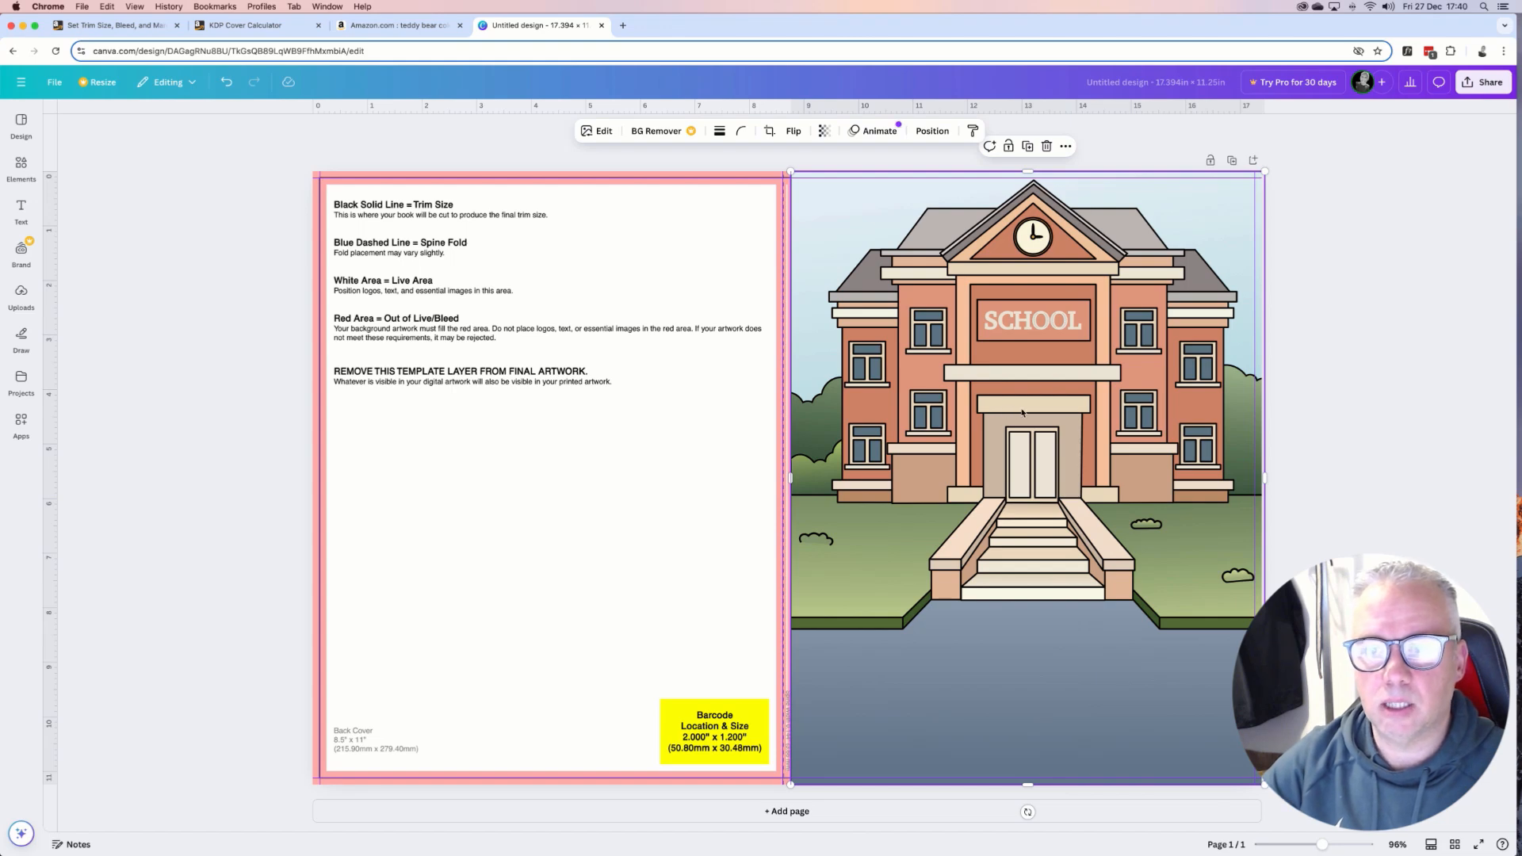
{"action": "left_click", "coordinate": [1366, 356]}
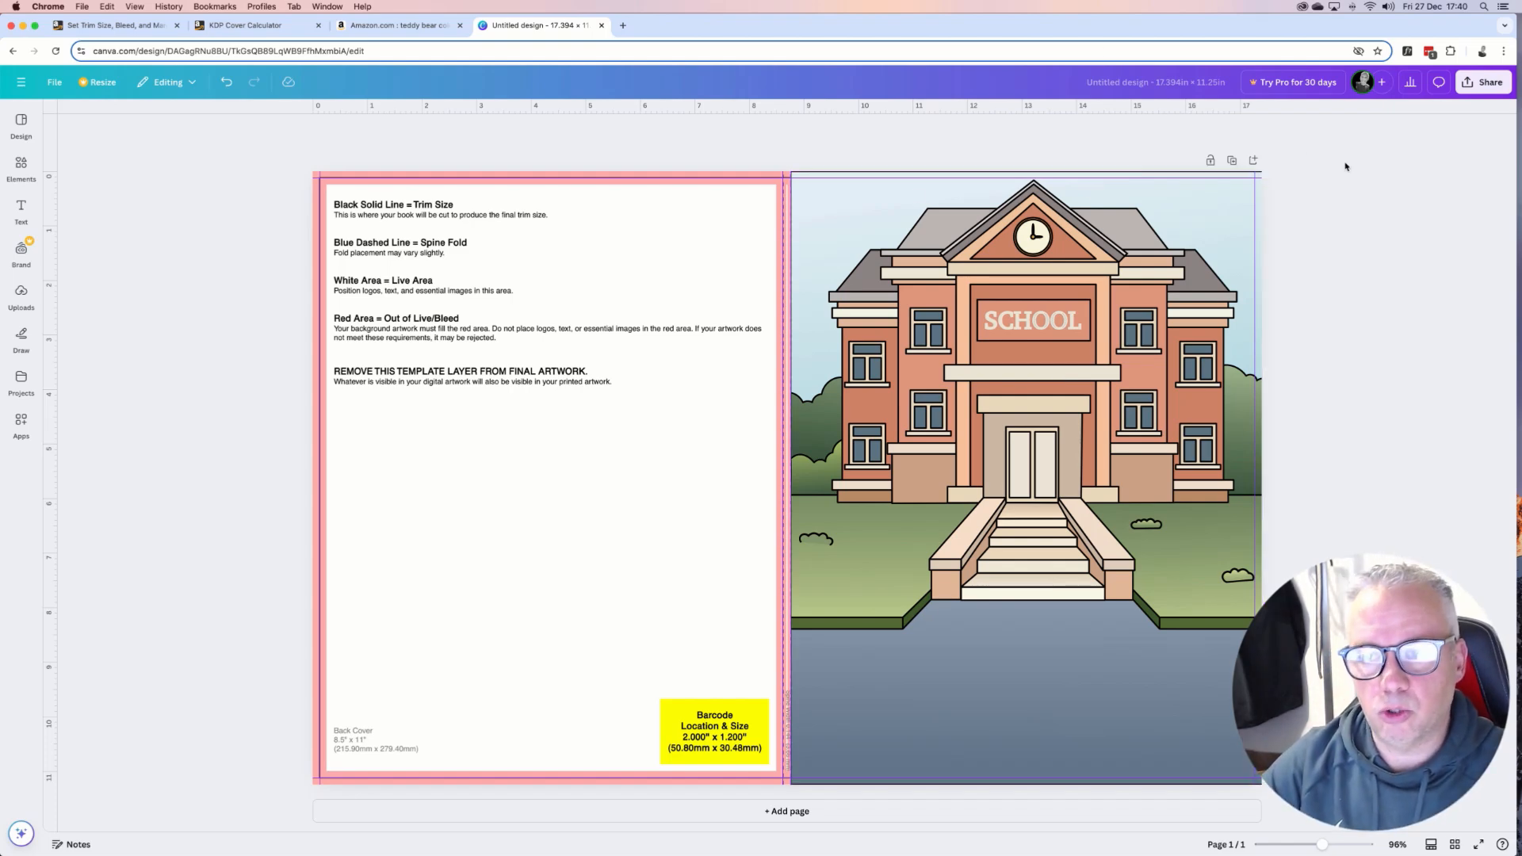
Try extending the school image to the middle of the spine, and realign it with the front cover's spine fold.
{"action": "left_click", "coordinate": [1169, 229]}
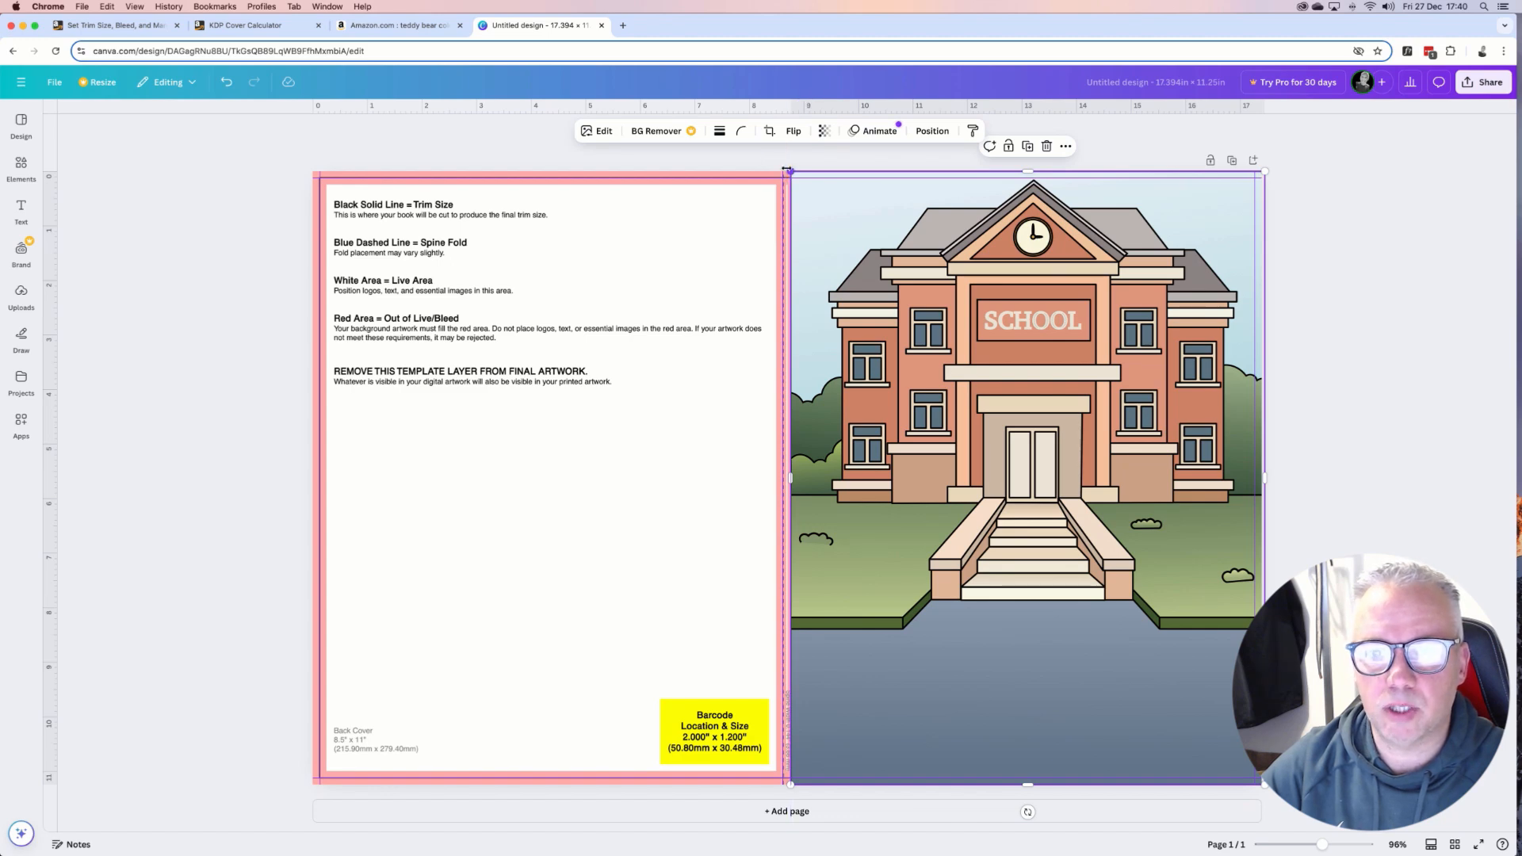
{"action": "left_click_drag", "start_coordinate": [788, 171], "coordinate": [781, 166]}
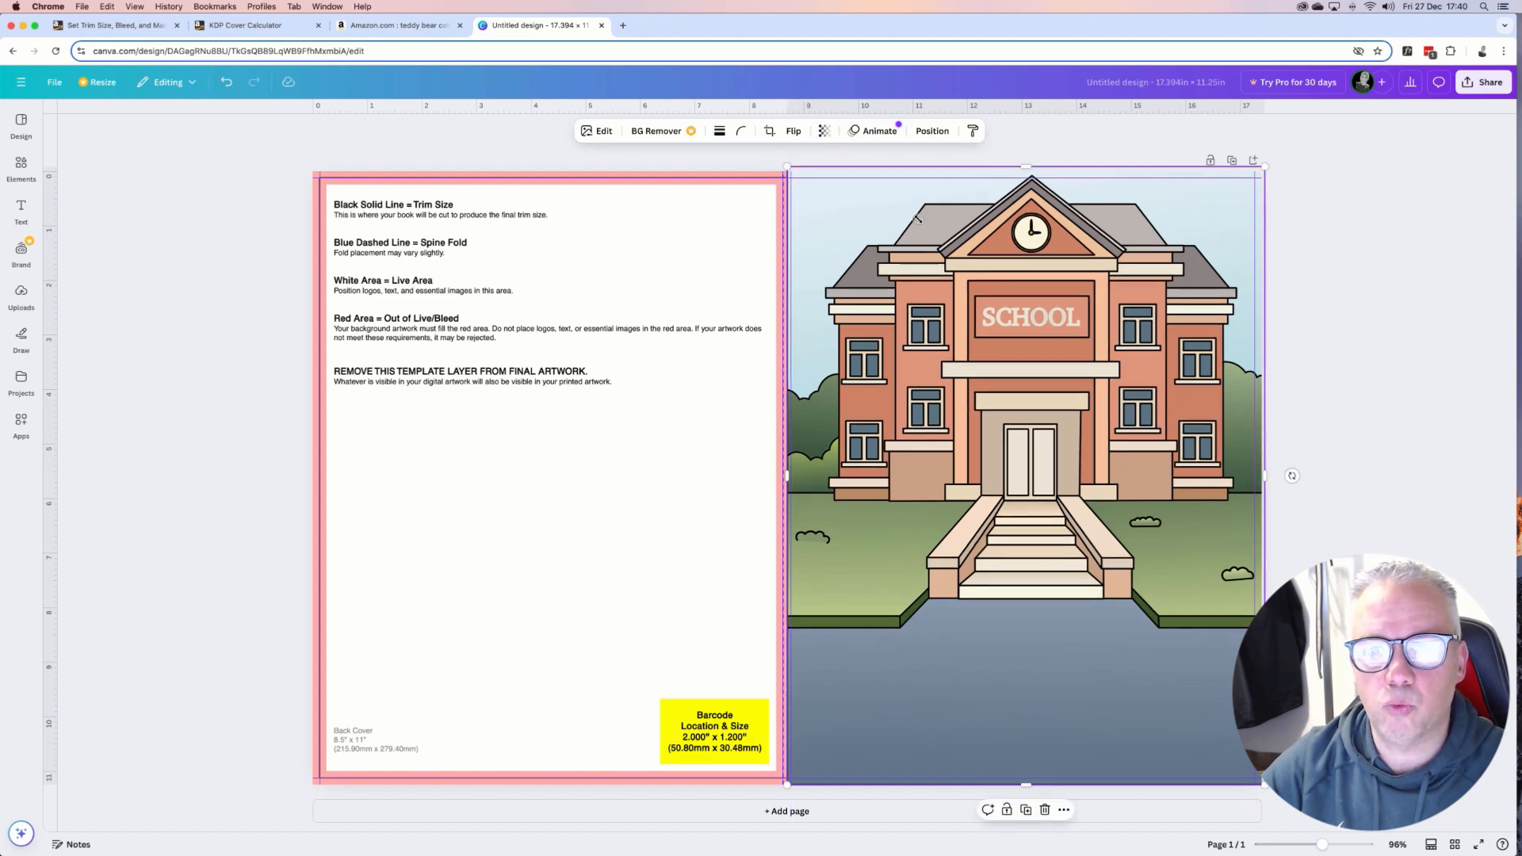
{"action": "mouse_move", "coordinate": [919, 220]}
{"action": "left_mouse_down"}
{"action": "mouse_move", "coordinate": [932, 219]}
{"action": "mouse_move", "coordinate": [917, 218]}
{"action": "left_mouse_up"}
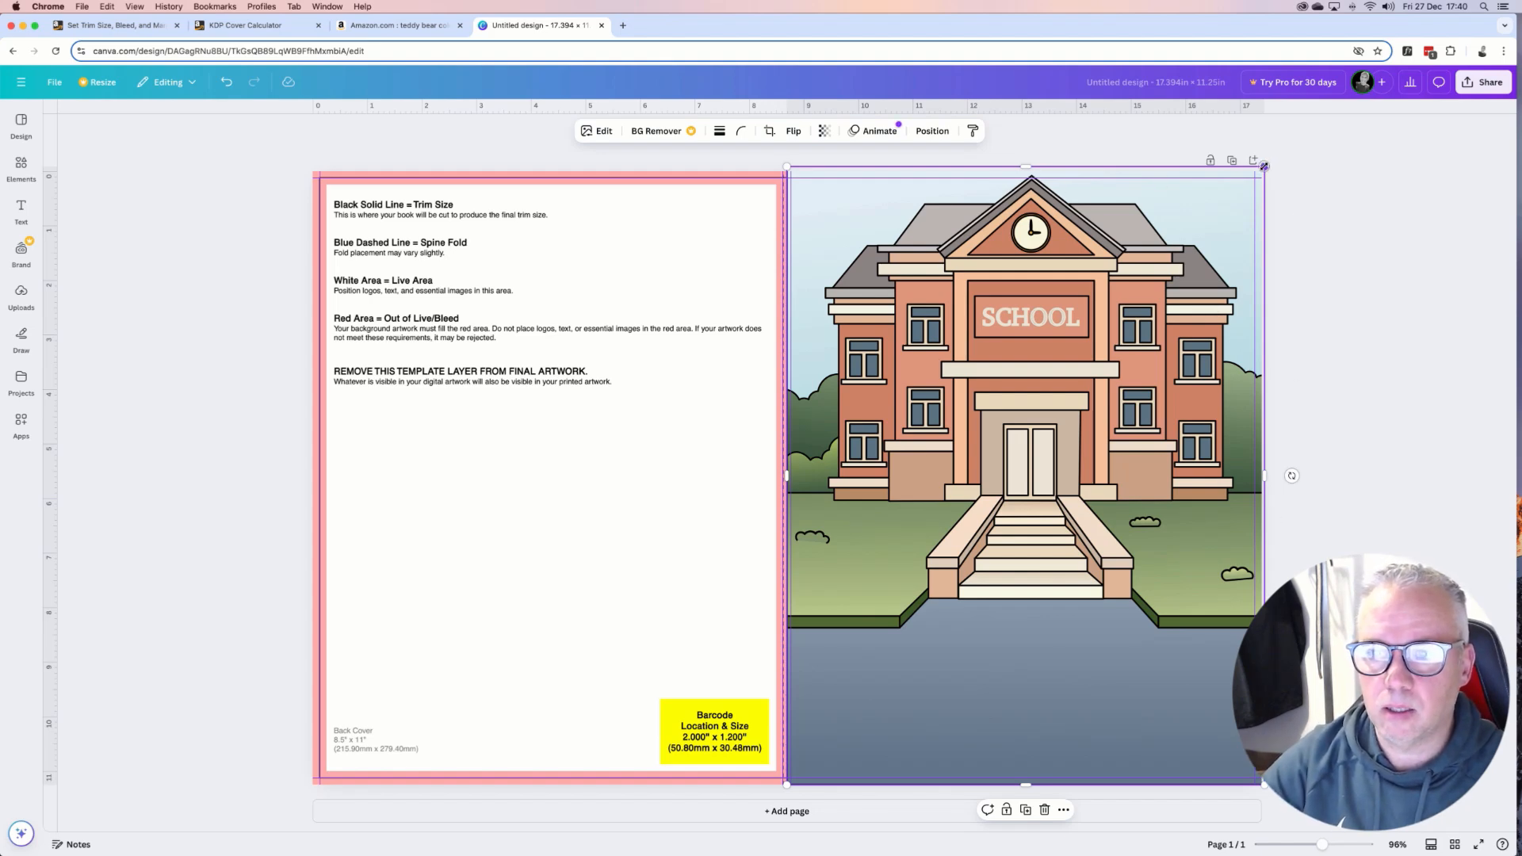
{"action": "left_click_drag", "start_coordinate": [1264, 167], "coordinate": [1260, 173]}
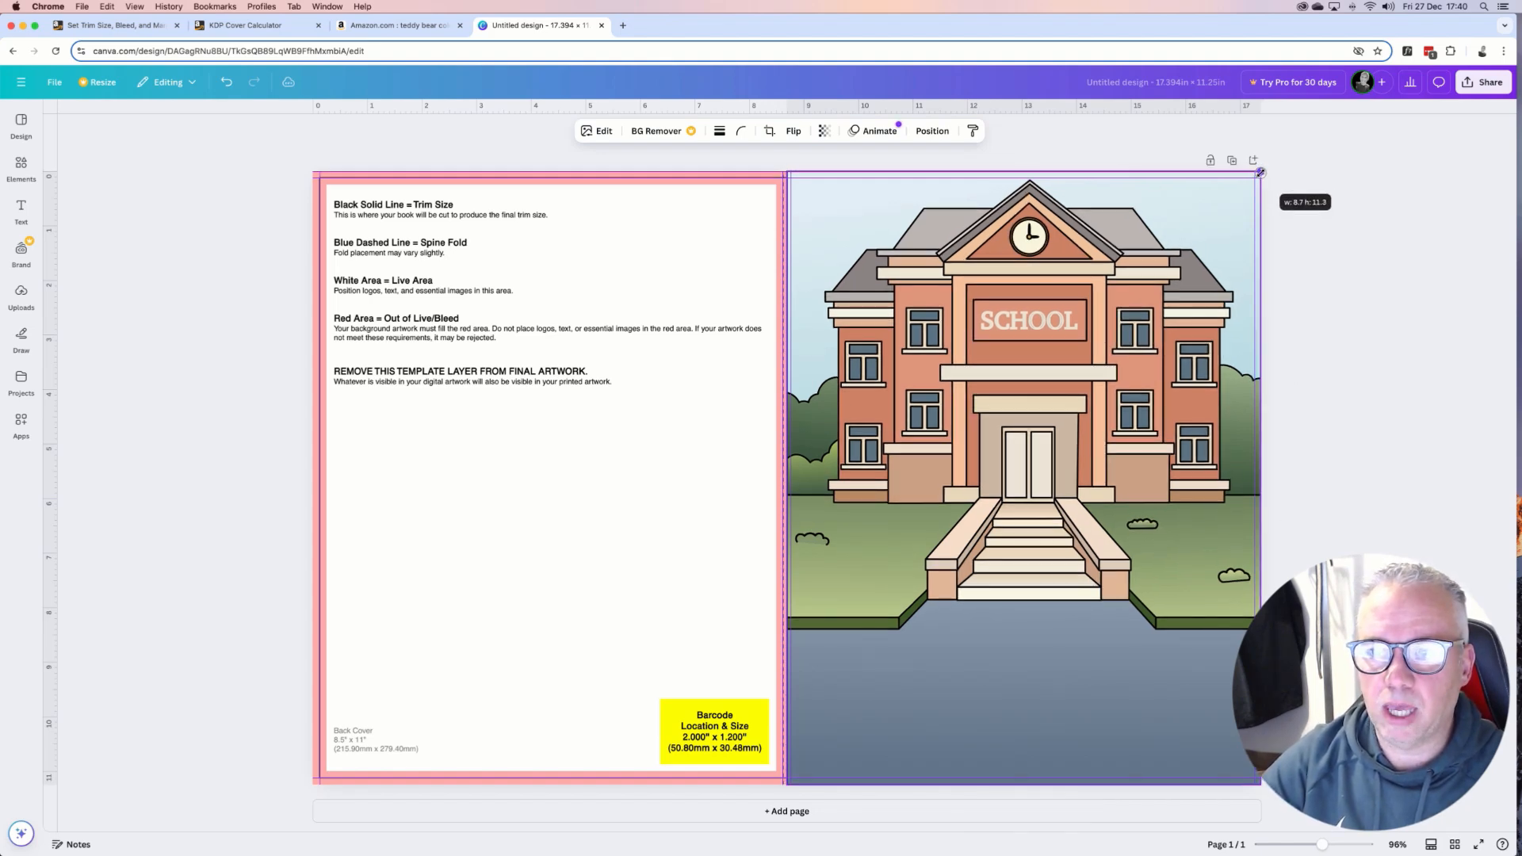
{"action": "left_click_drag", "start_coordinate": [1081, 302], "coordinate": [1085, 302]}
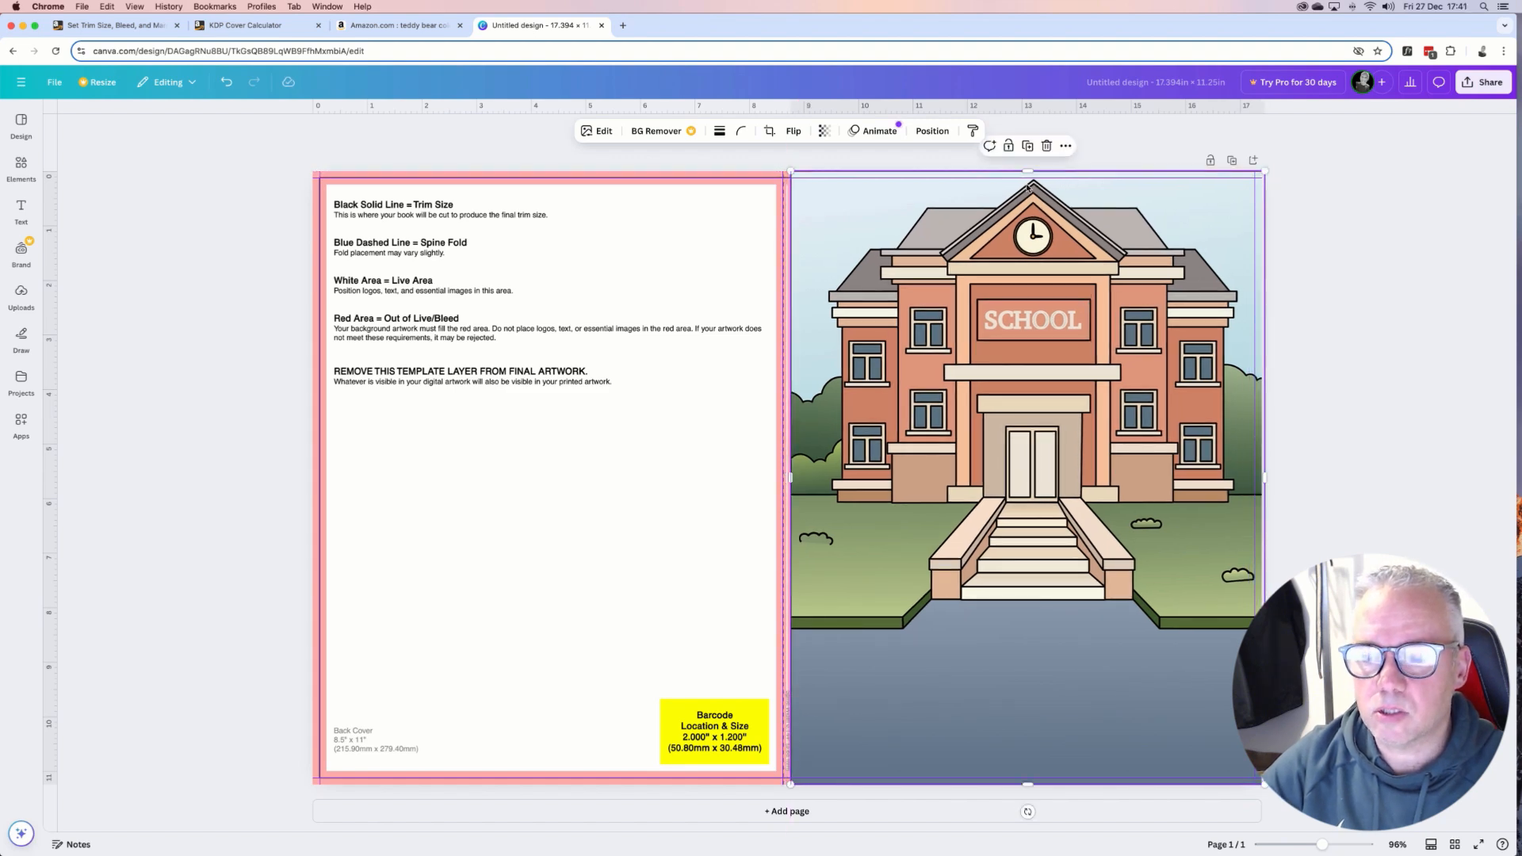
{"action": "scroll", "coordinate": [1028, 188], "scroll_direction": "up", "scroll_amount": 5}
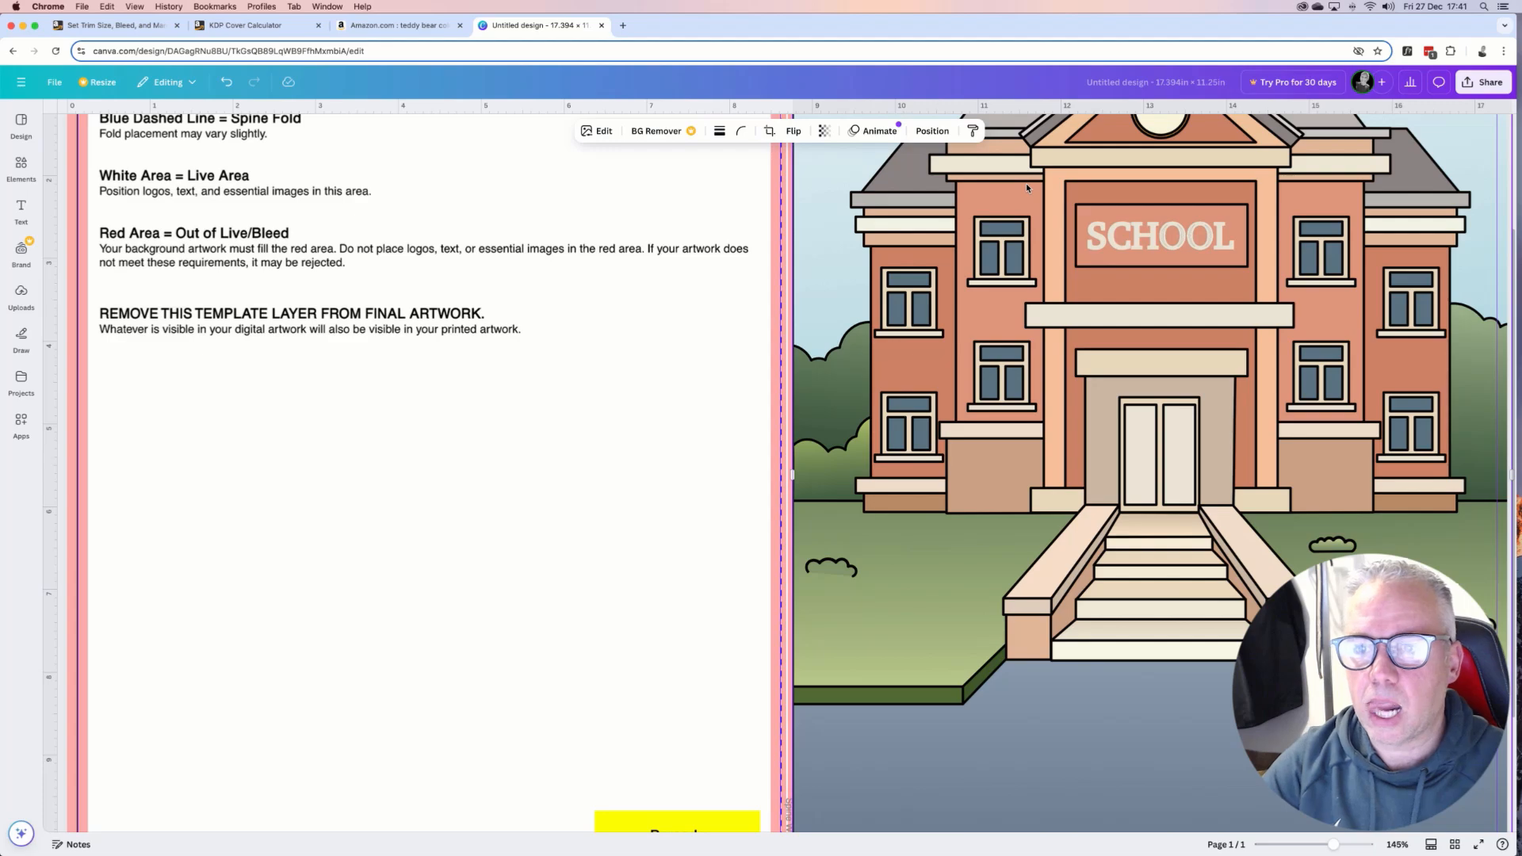
{"action": "scroll", "coordinate": [1025, 188], "scroll_direction": "up", "scroll_amount": 4}
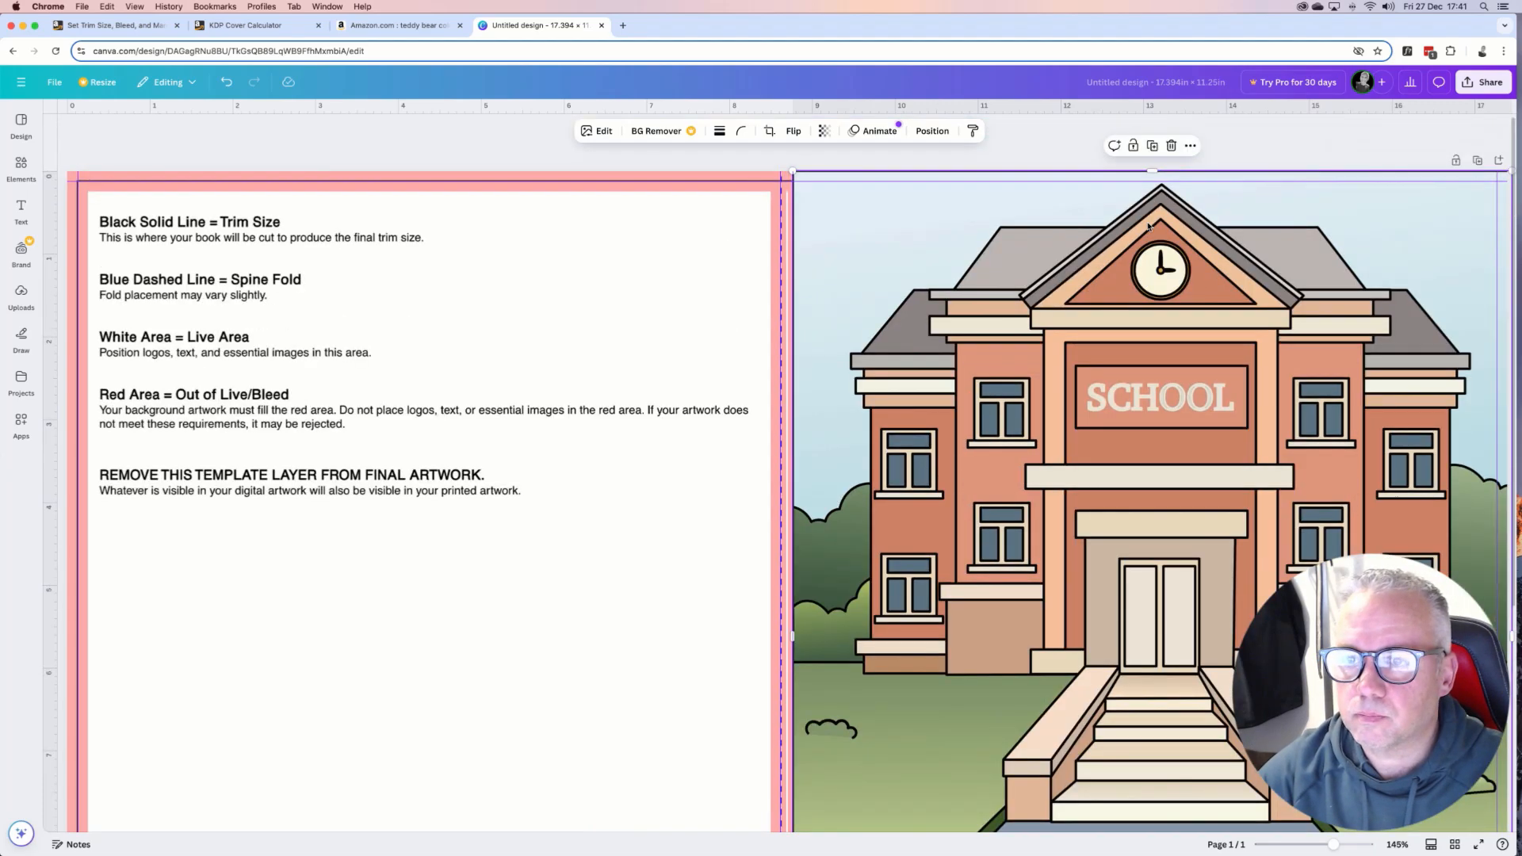
{"action": "scroll", "coordinate": [1147, 226], "scroll_direction": "right", "scroll_amount": 1}
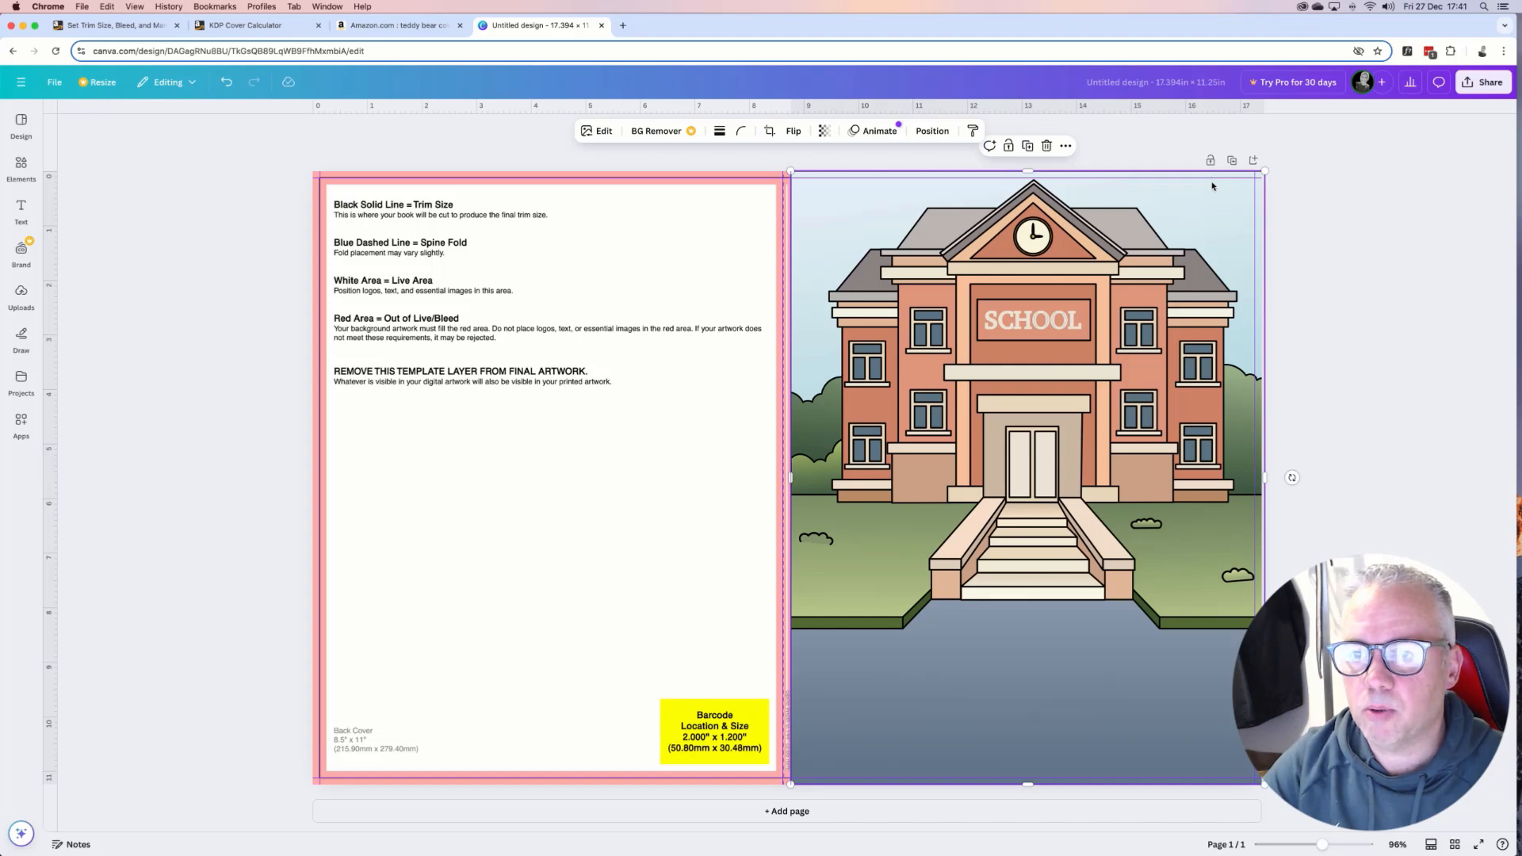
{"action": "left_click", "coordinate": [1352, 244]}
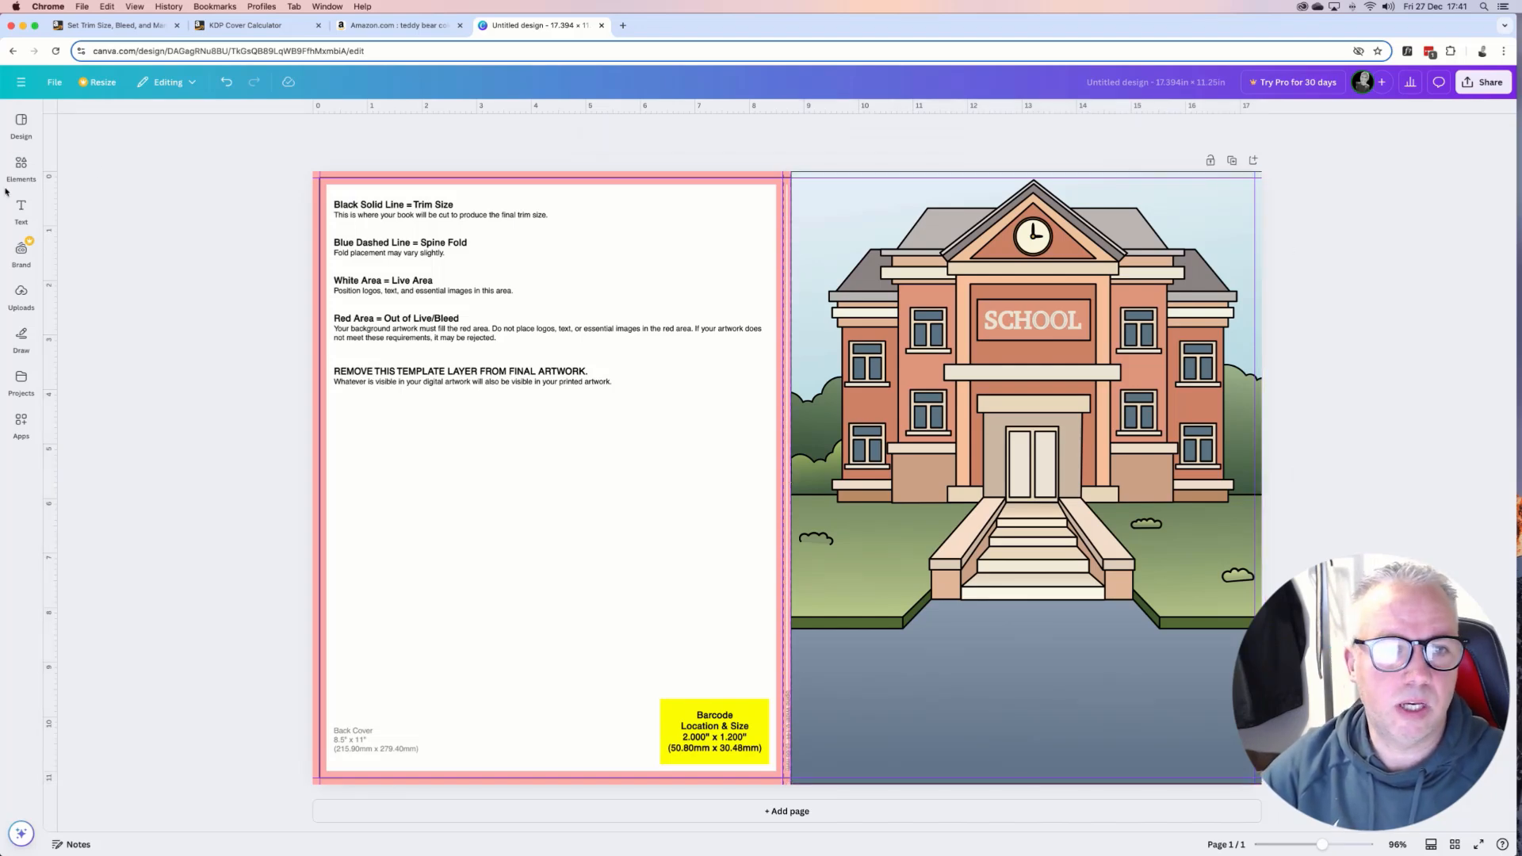
Add a heading reading "Teddy Goes To School", split into two lines after "Goes".
{"action": "left_click", "coordinate": [22, 209]}
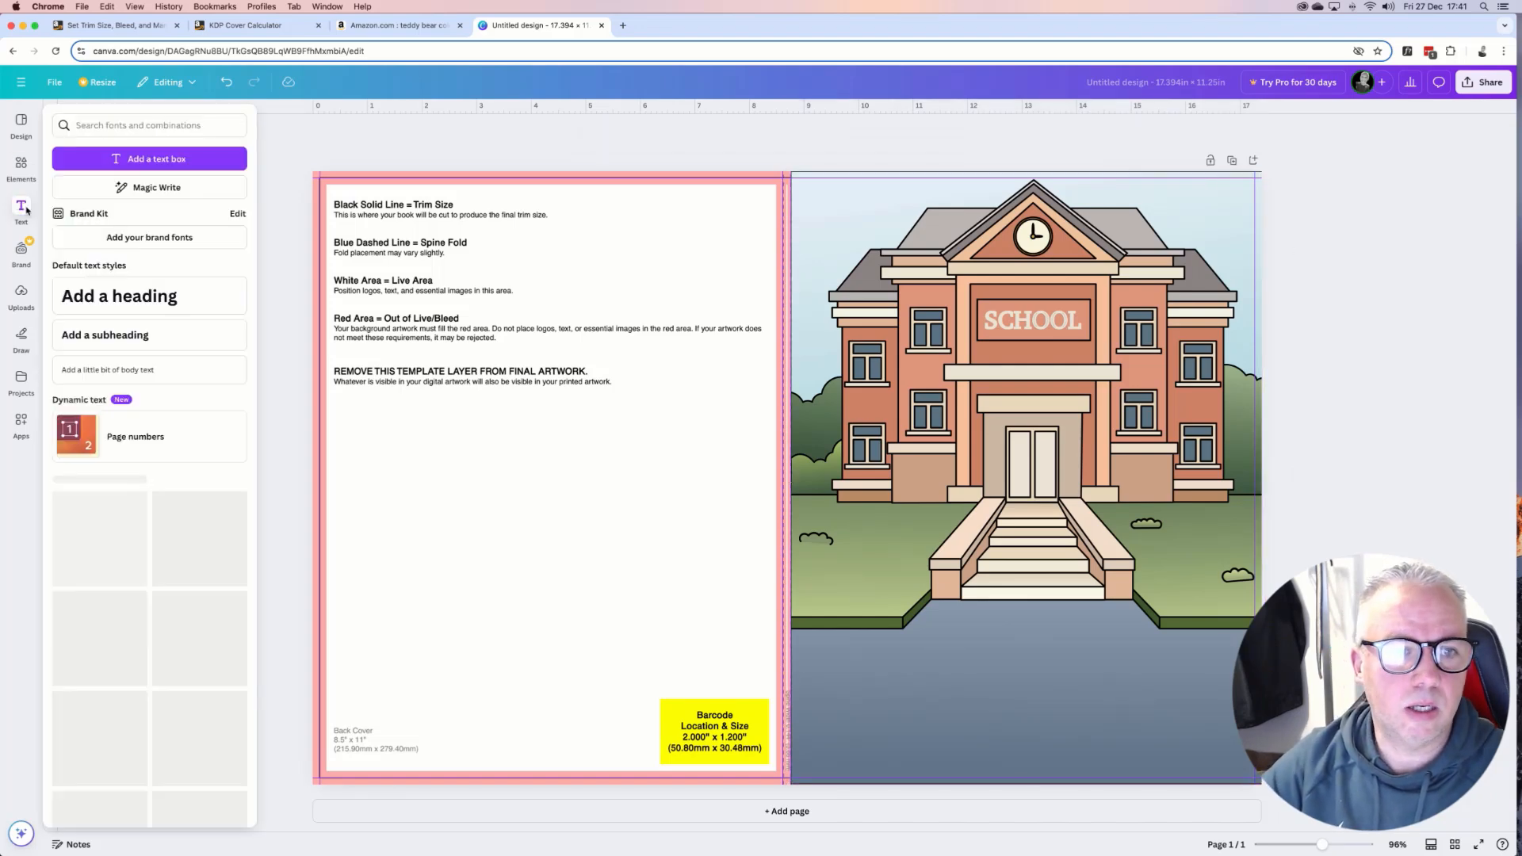
{"action": "left_click", "coordinate": [153, 292]}
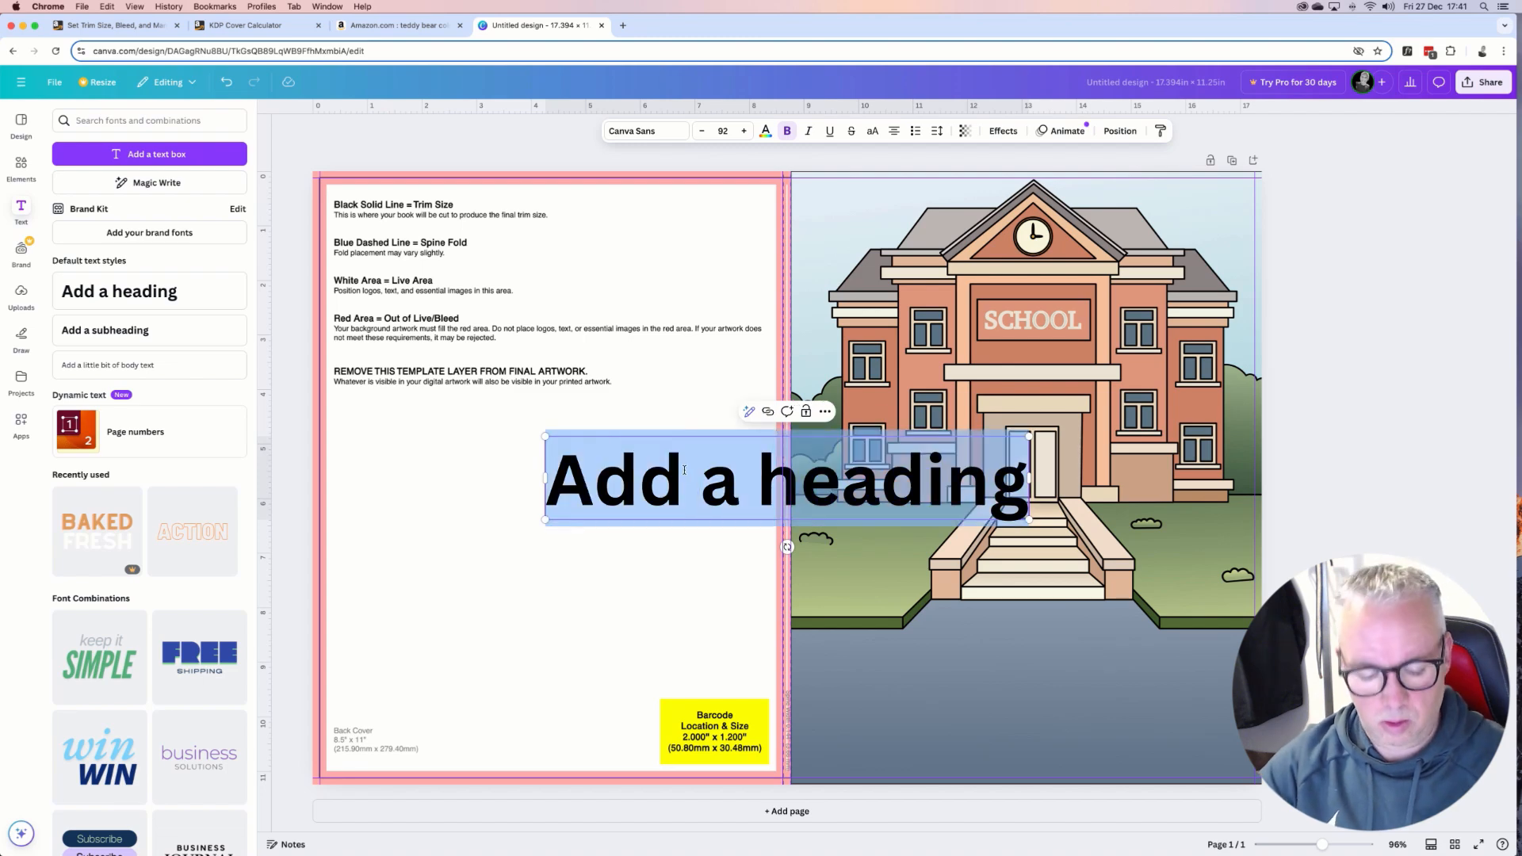
{"action": "type", "text": "Teddy"}
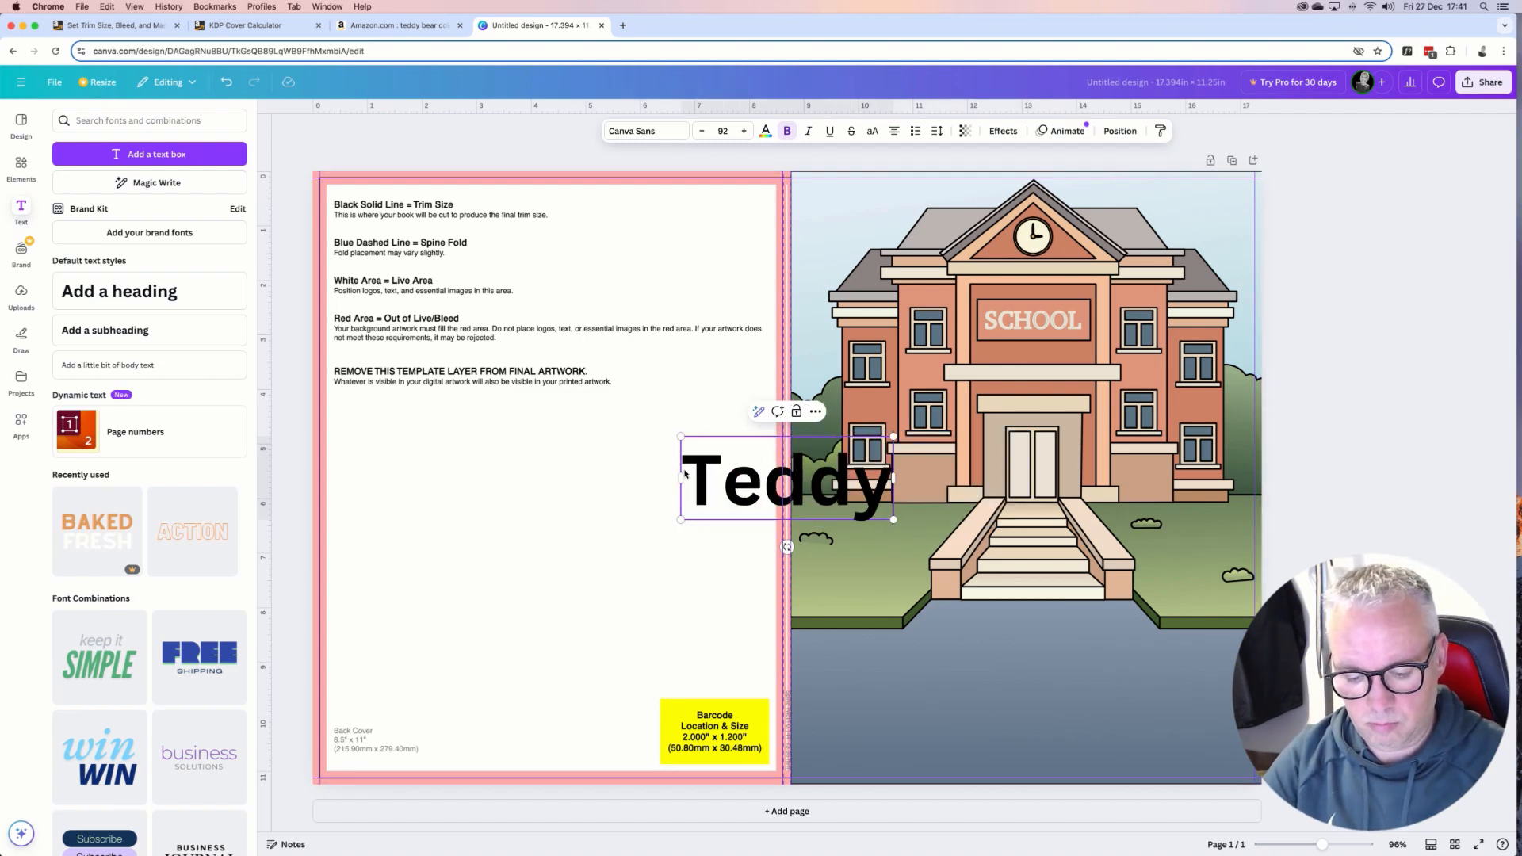
{"action": "type", "text": " Goes T"}
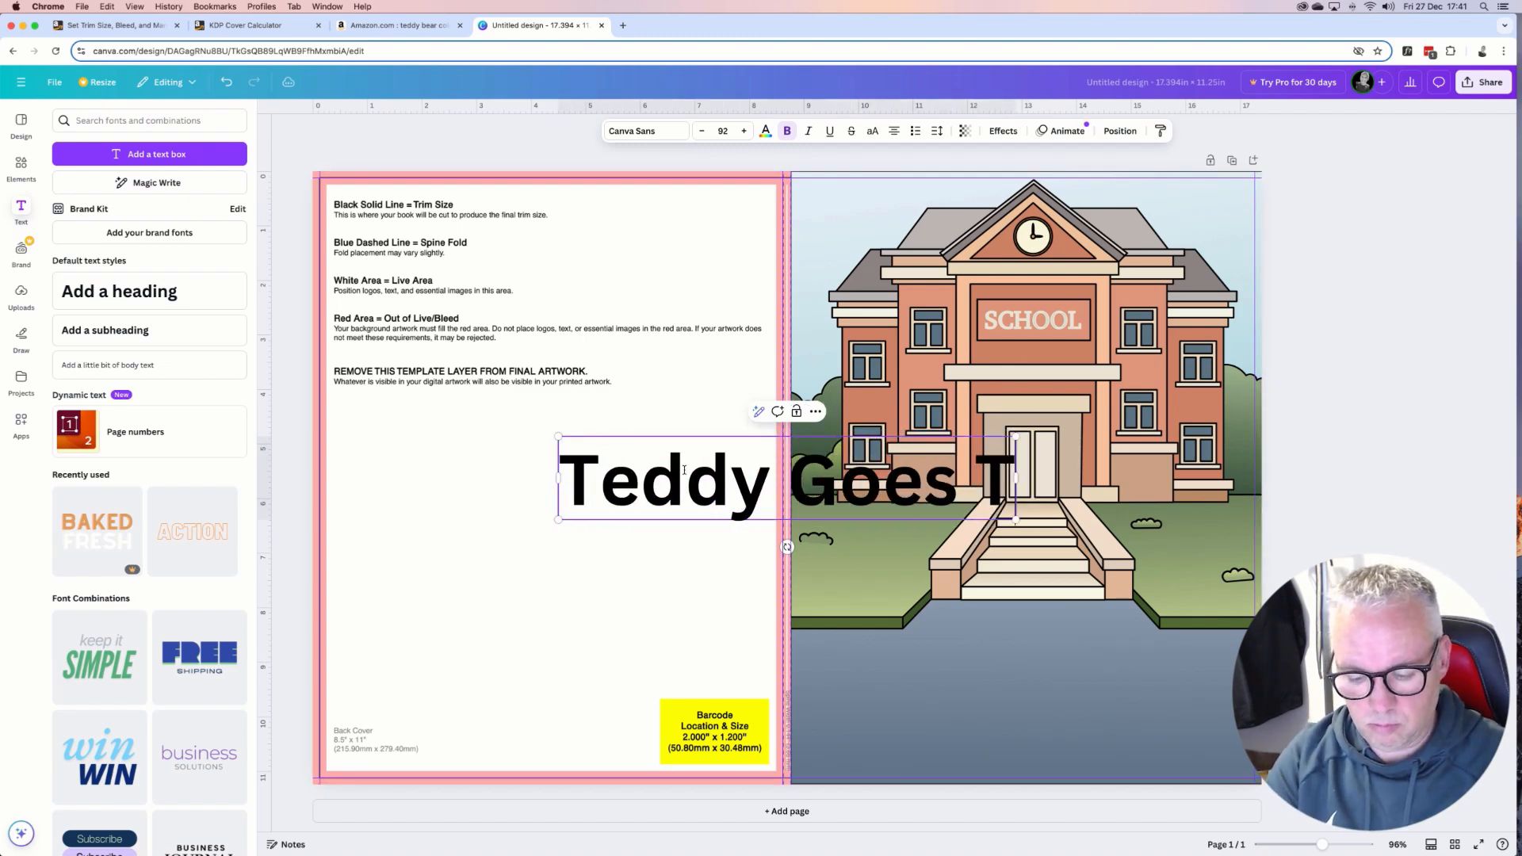
{"action": "type", "text": "o Sc"}
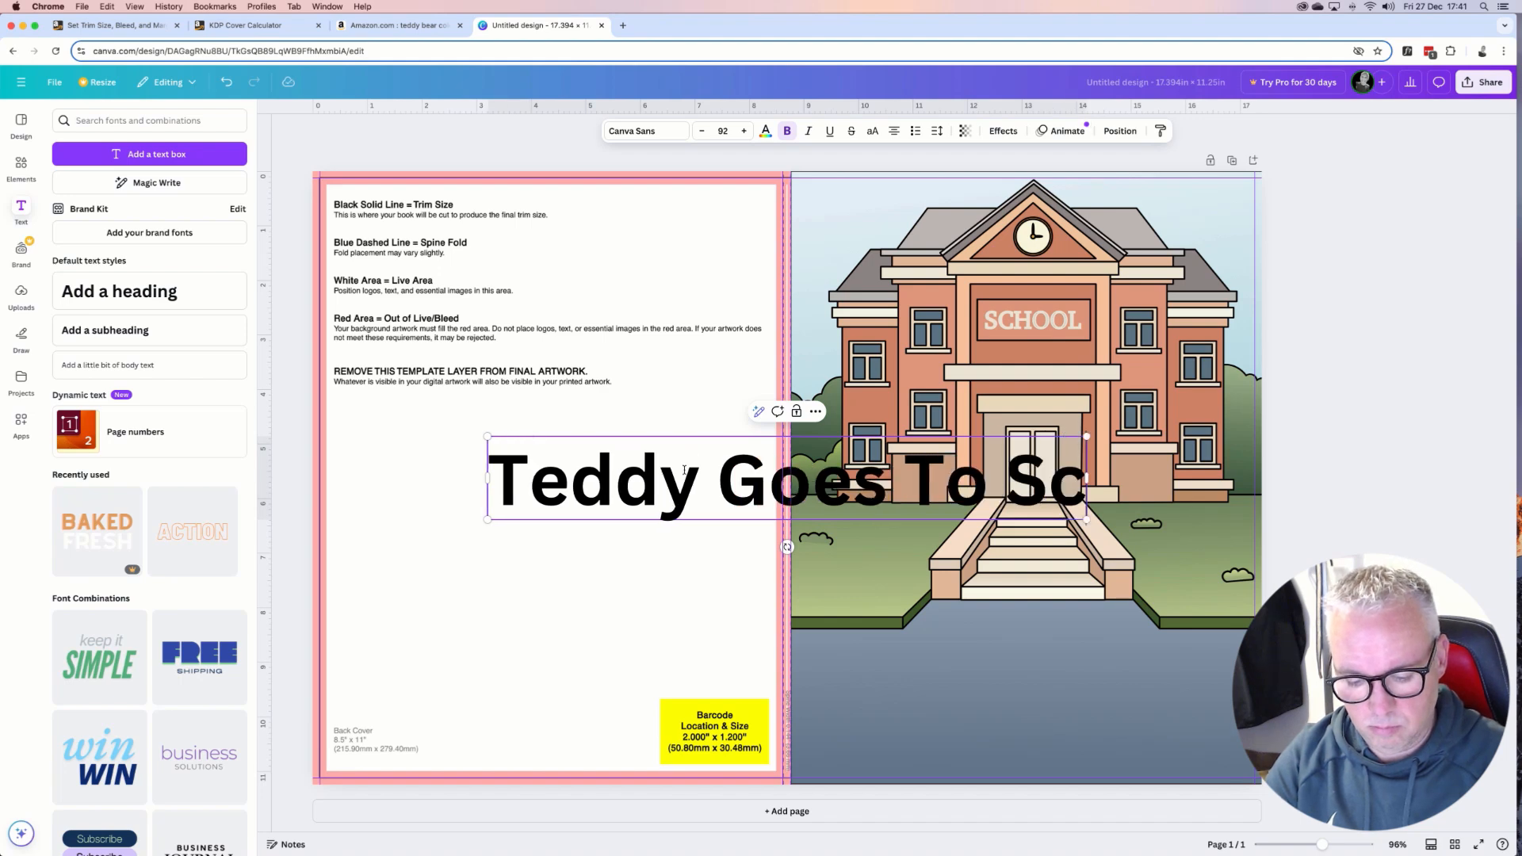
{"action": "type", "text": "hool"}
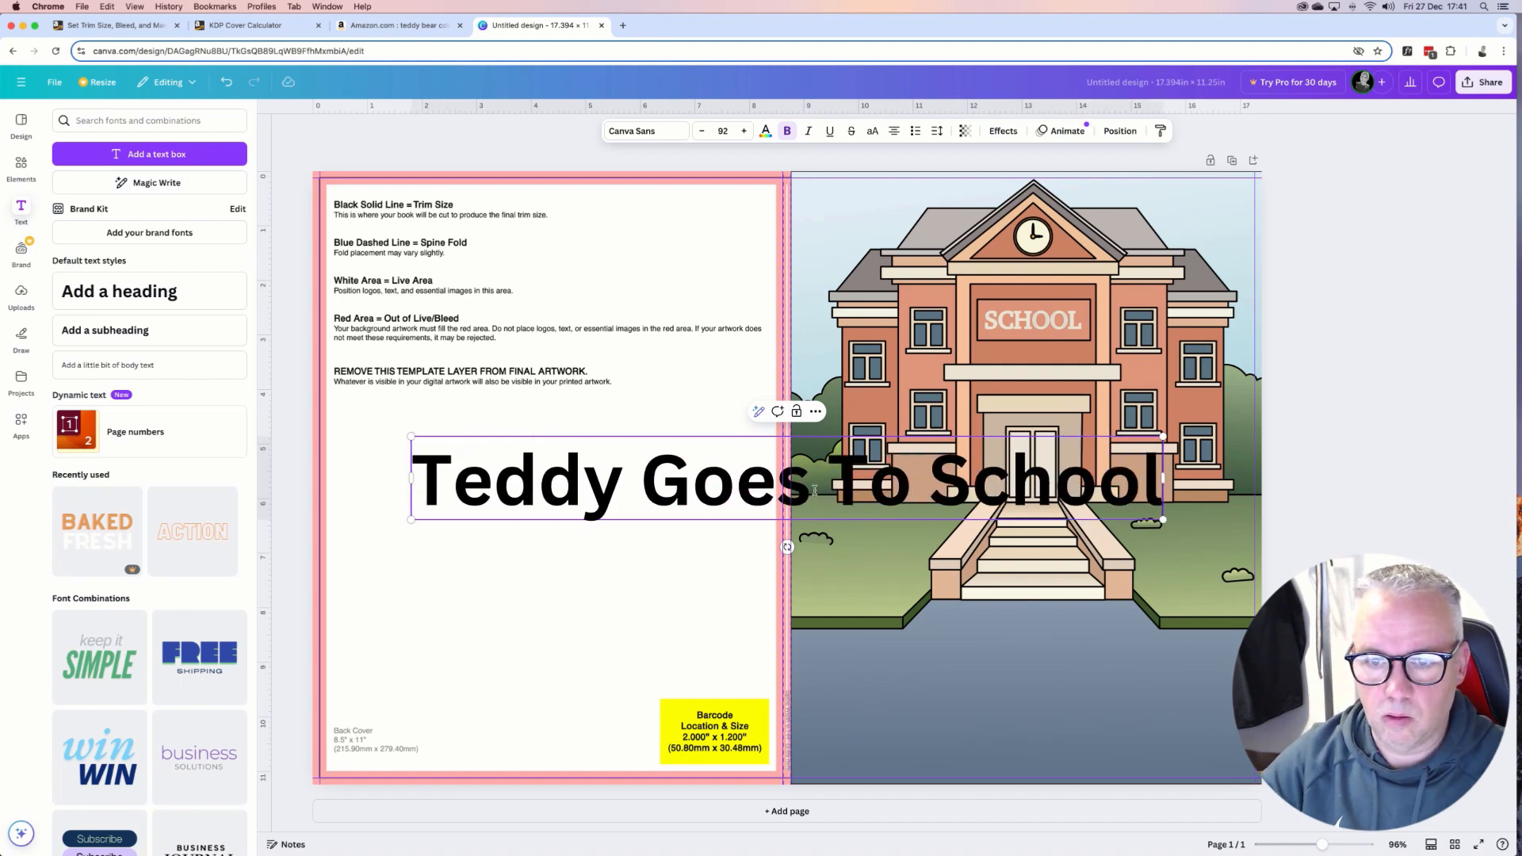
{"action": "key", "text": "Return"}
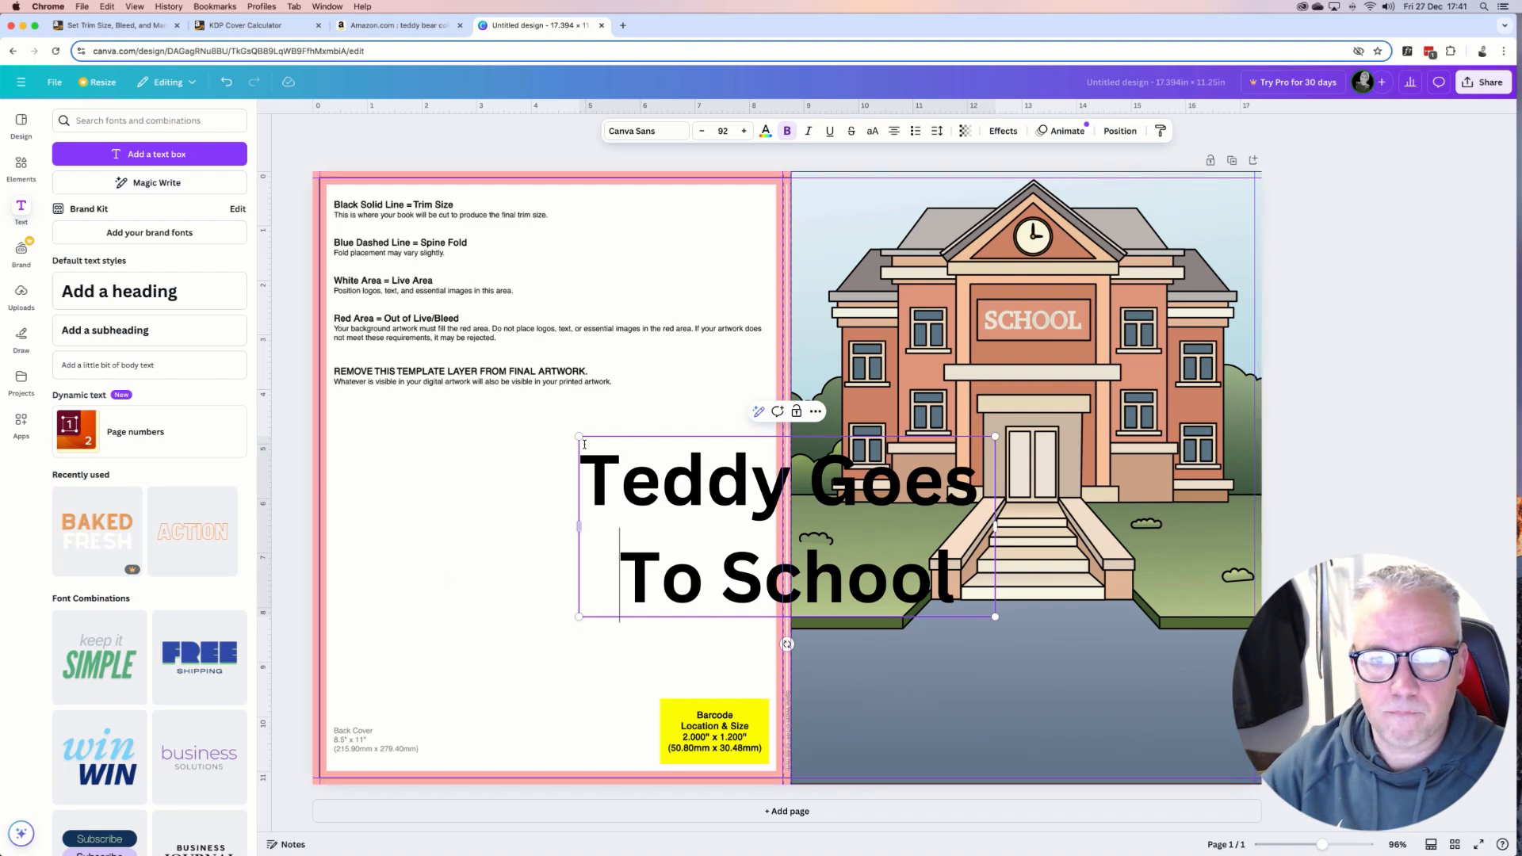
Change the colour of the whole "Teddy Goes To School" heading to white.
{"action": "triple_click", "coordinate": [702, 474]}
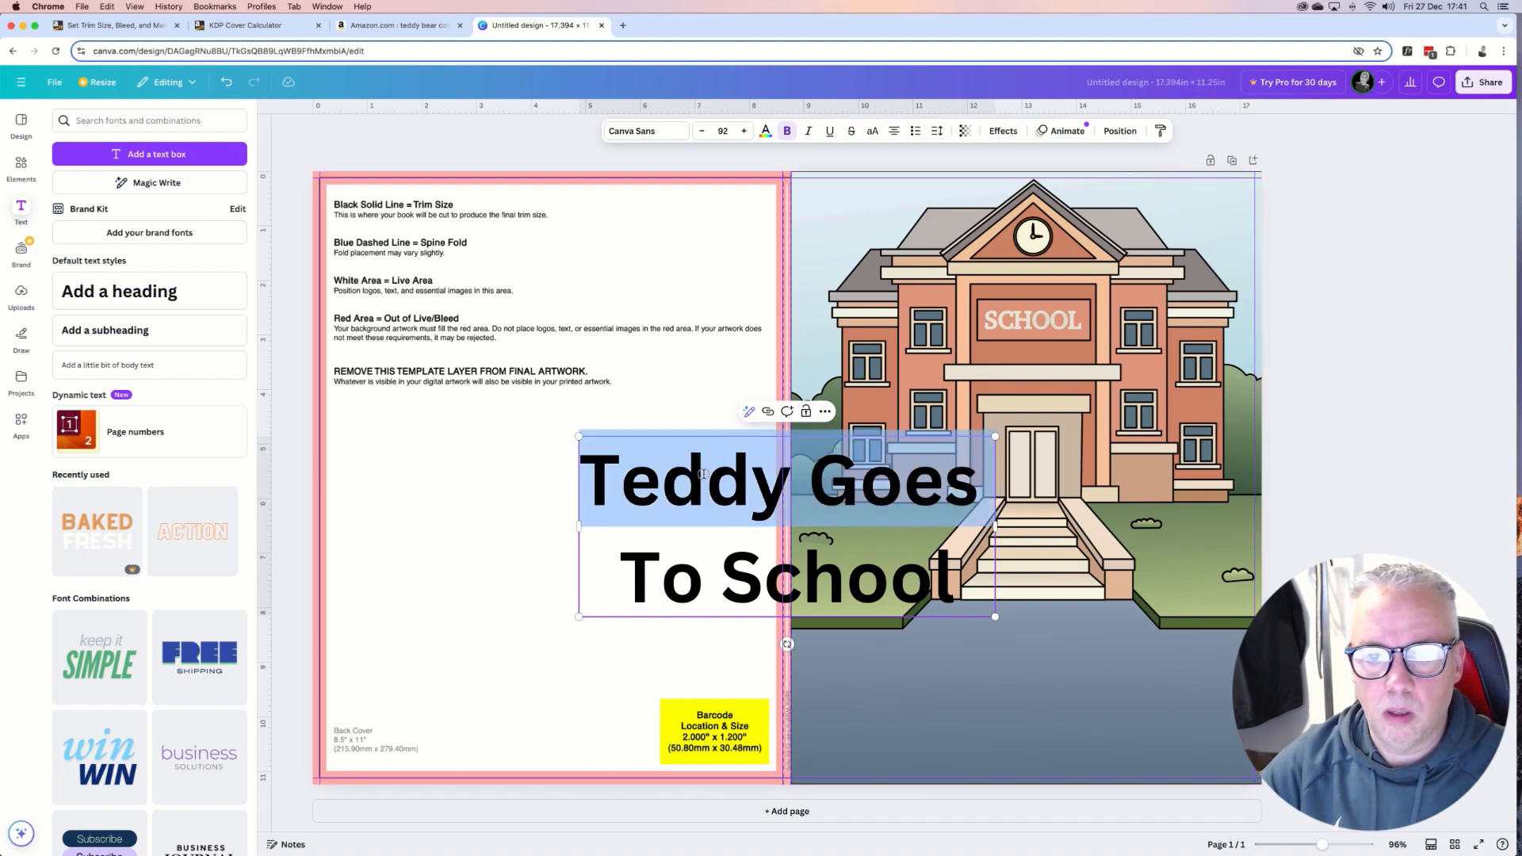
{"action": "key", "text": "super+a"}
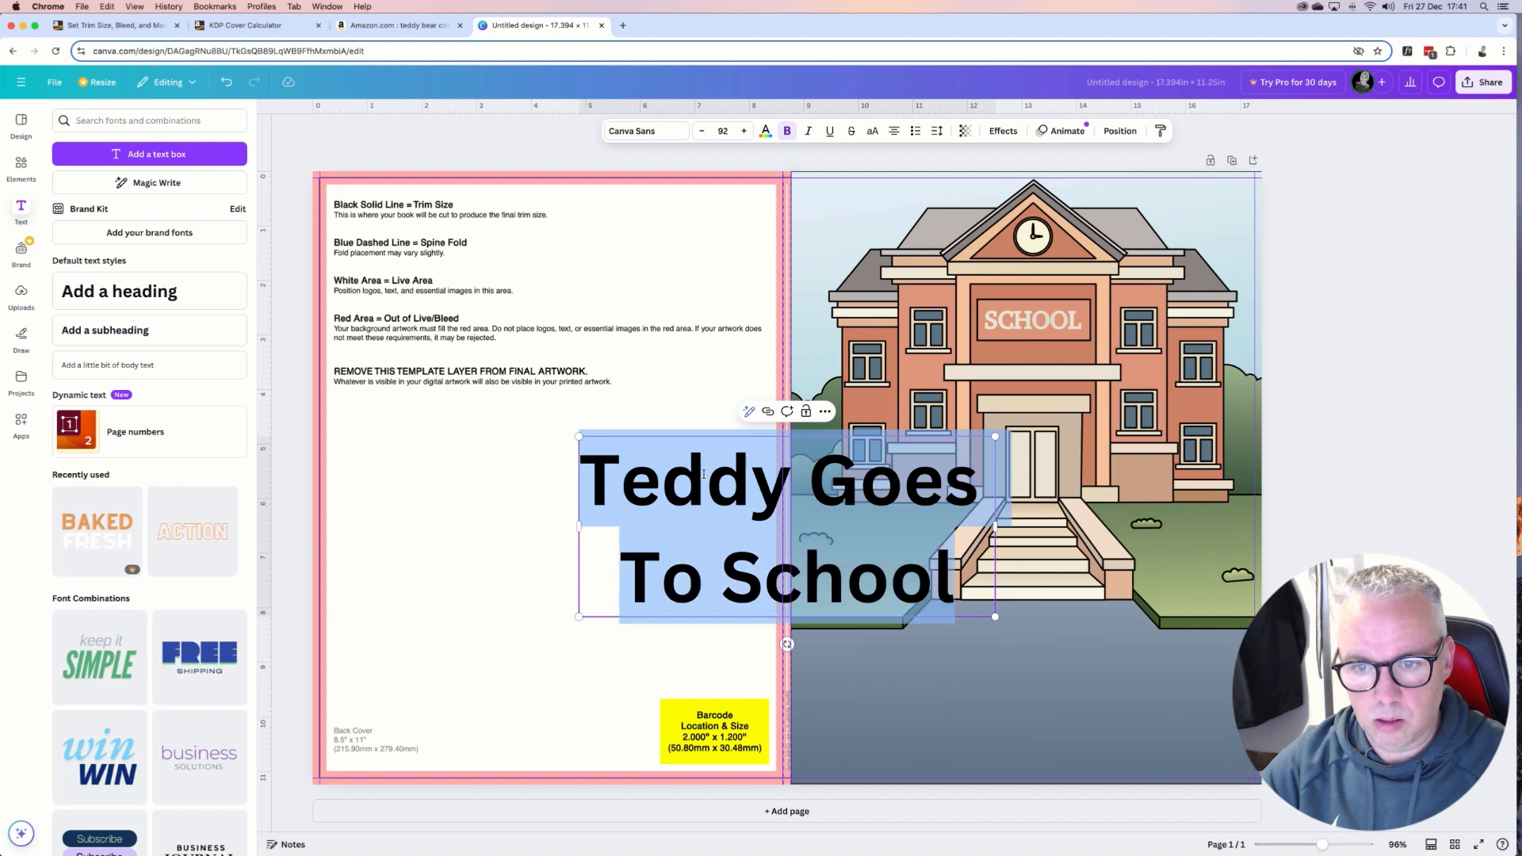
{"action": "left_click", "coordinate": [765, 133]}
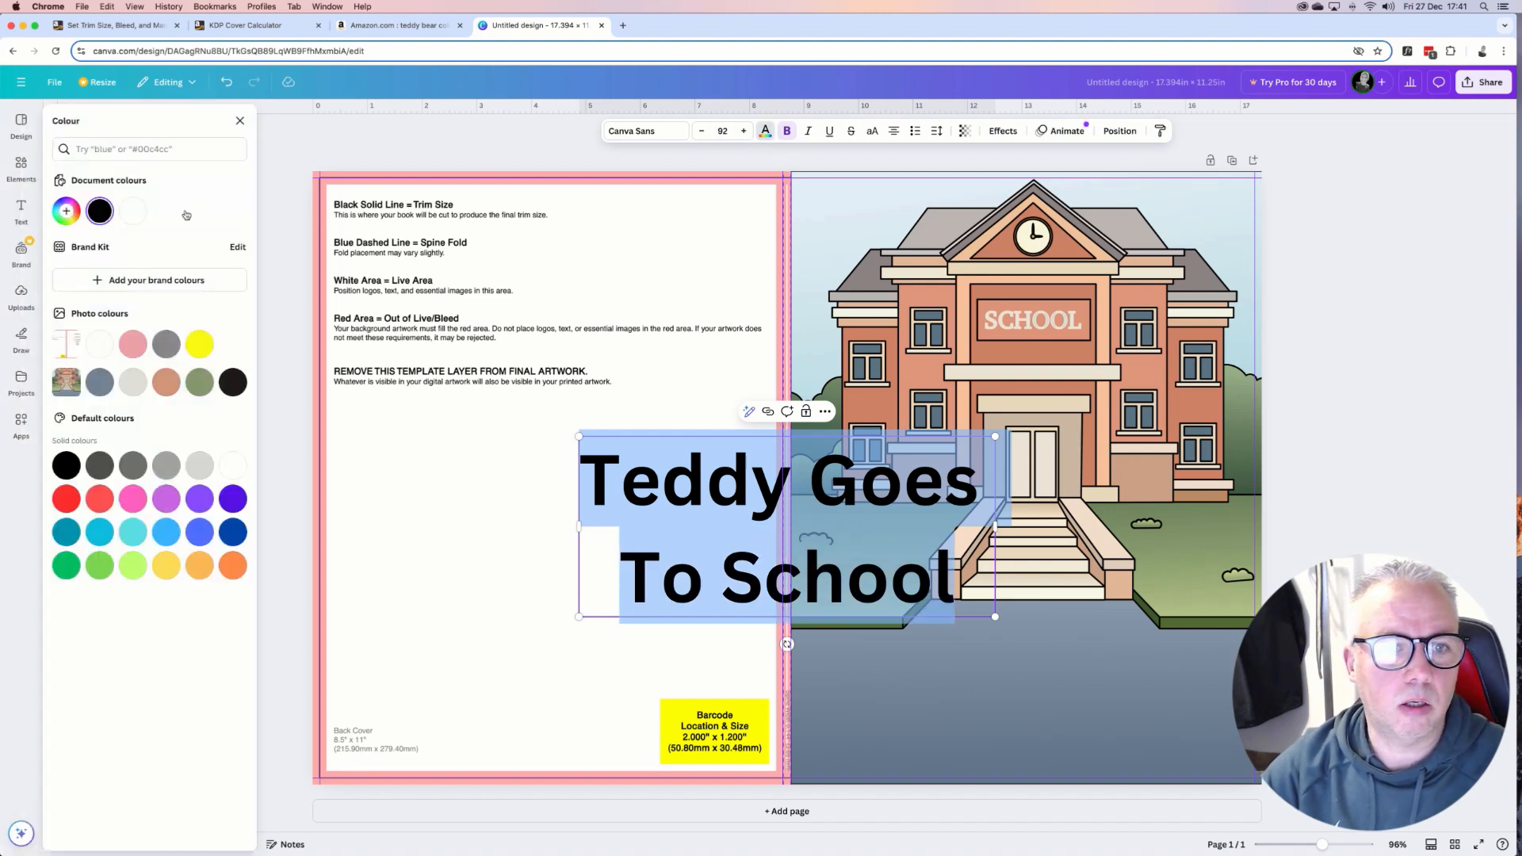
{"action": "left_click", "coordinate": [133, 211]}
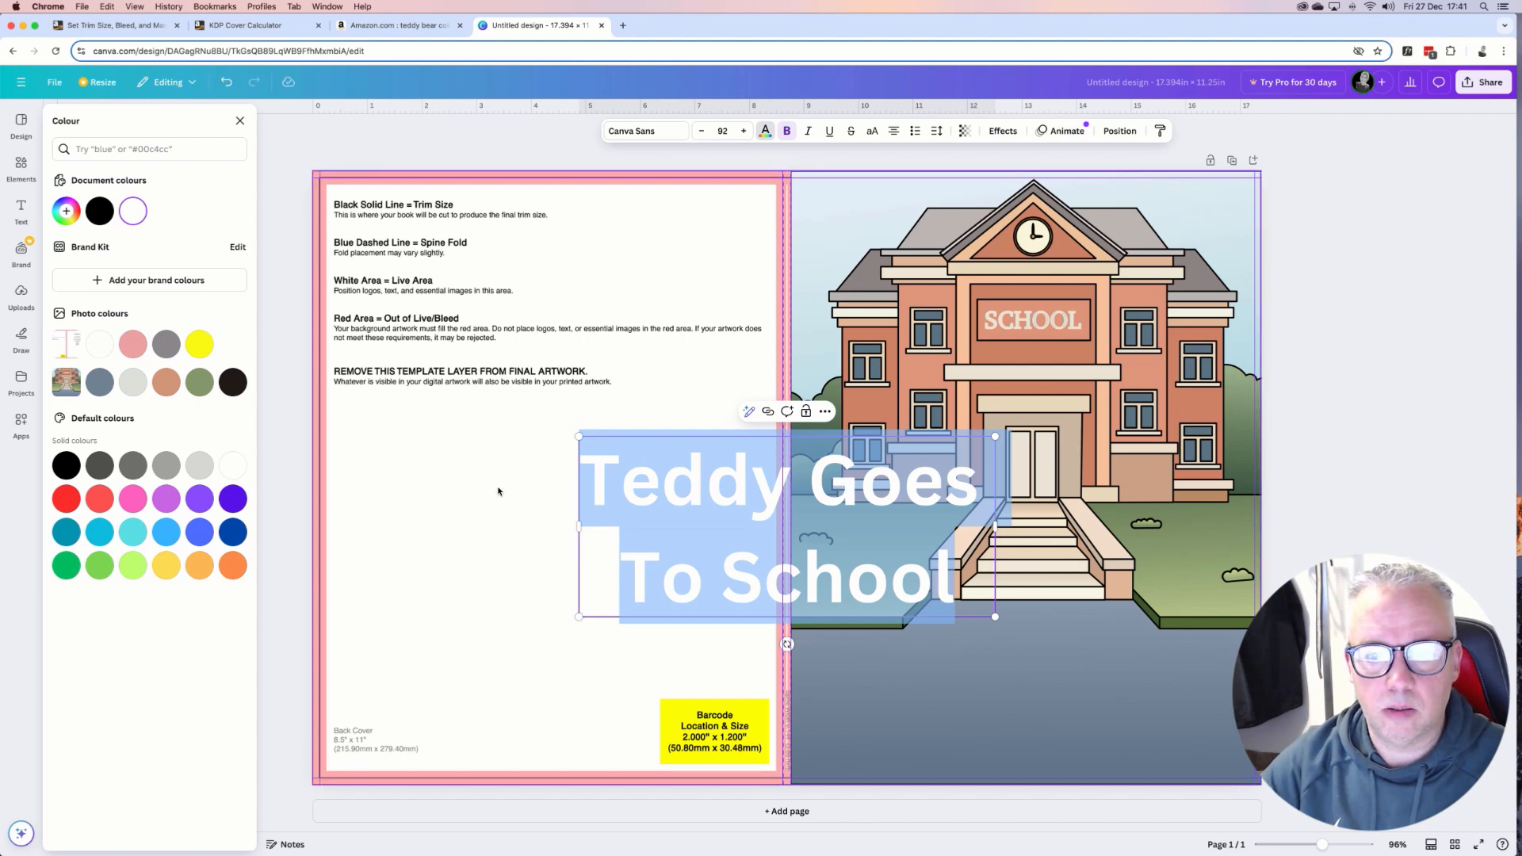
{"action": "key", "text": "Escape"}
Move the white title onto the grey path at the bottom of the front cover, scaled to font size 73.5 and centred.
{"action": "left_click_drag", "start_coordinate": [761, 508], "coordinate": [995, 646]}
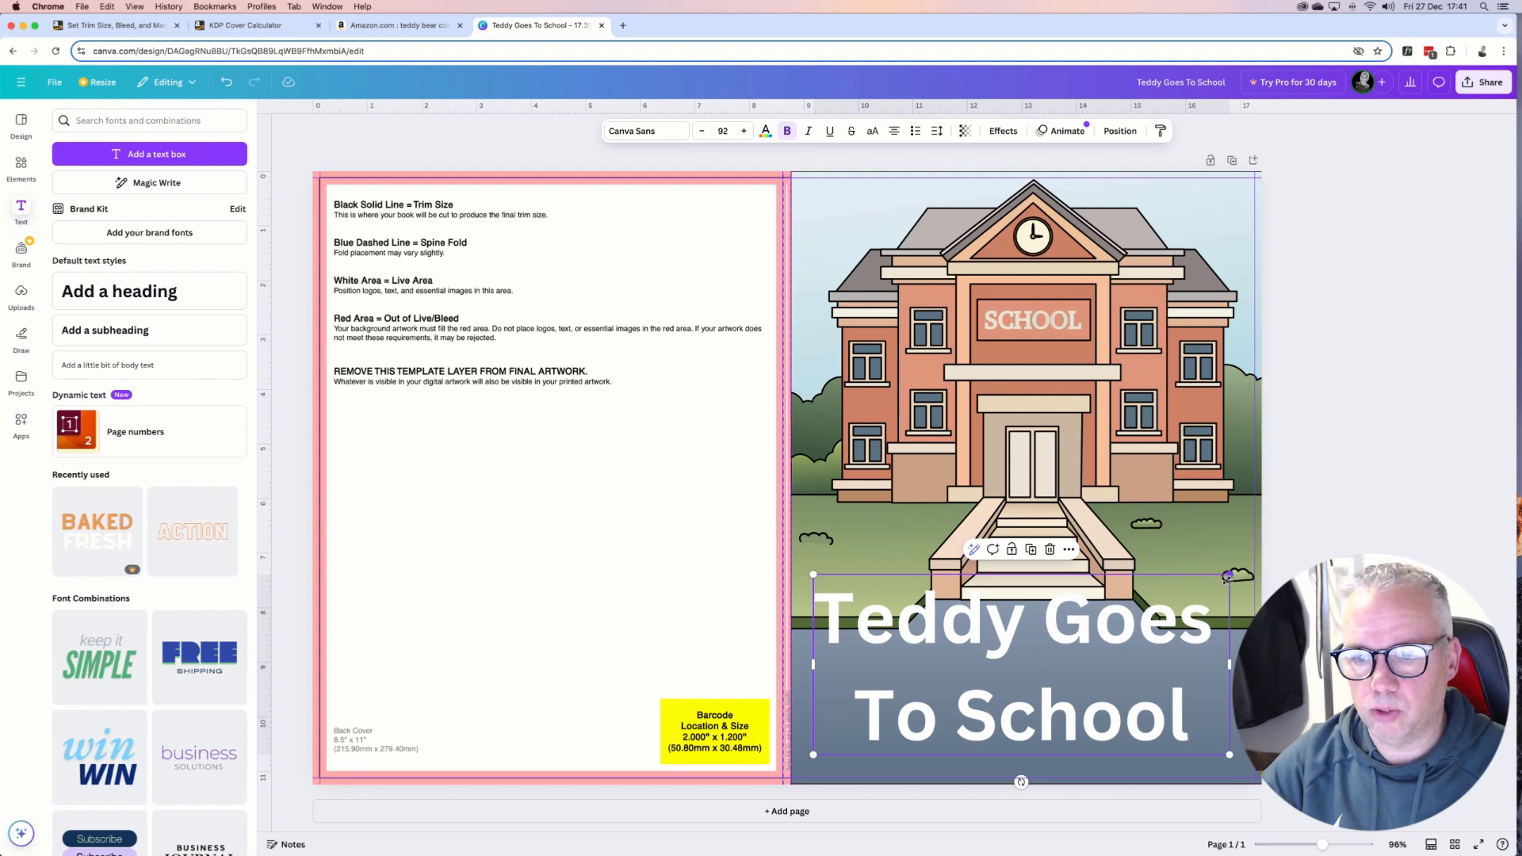
{"action": "left_click_drag", "start_coordinate": [1227, 577], "coordinate": [1147, 611]}
{"action": "left_click_drag", "start_coordinate": [924, 665], "coordinate": [973, 669]}
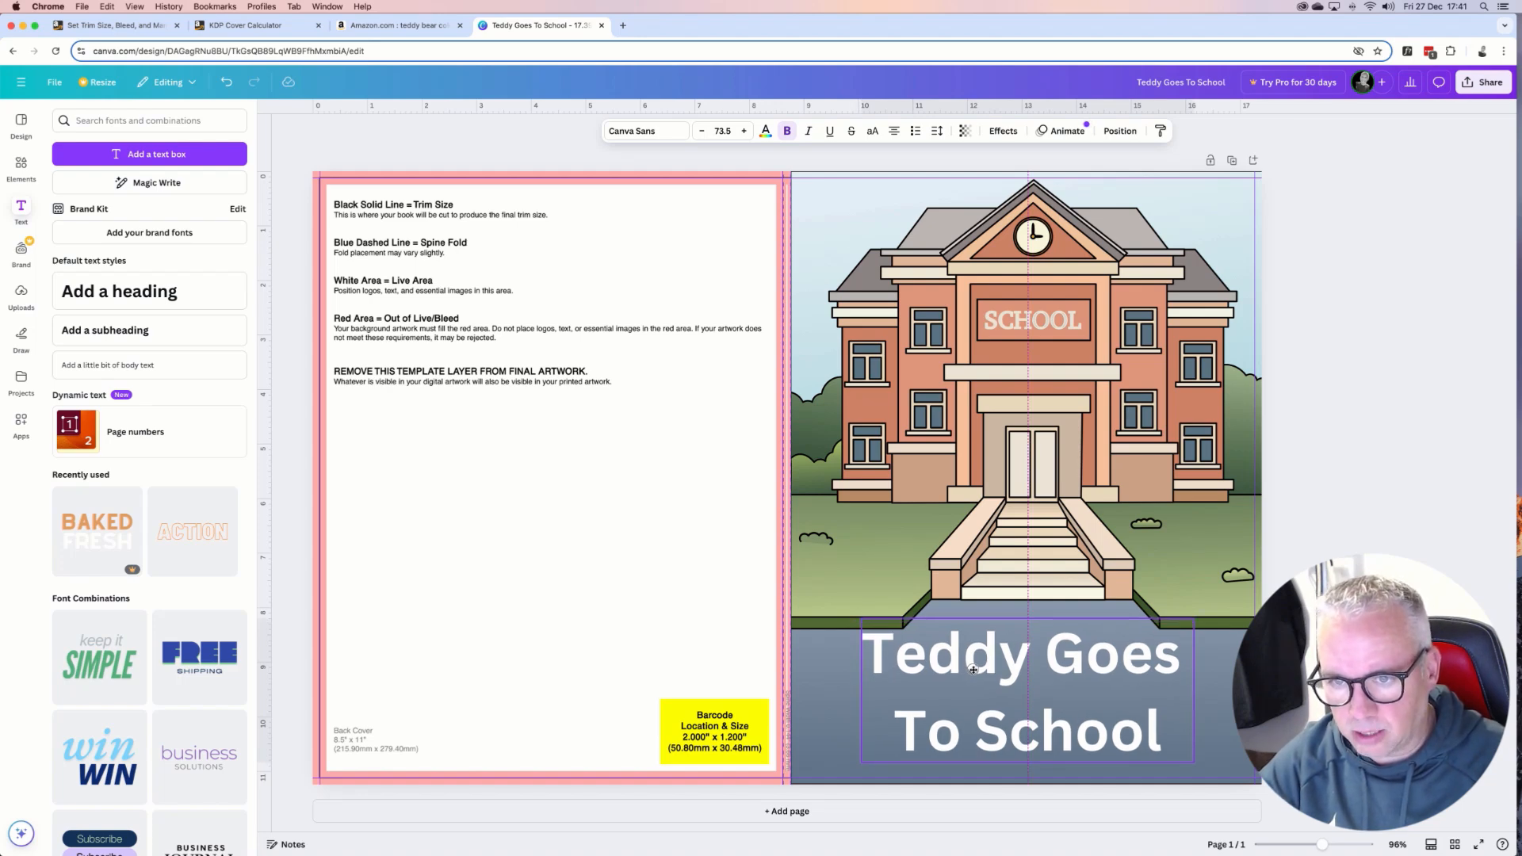
{"action": "left_click_drag", "start_coordinate": [974, 670], "coordinate": [975, 675]}
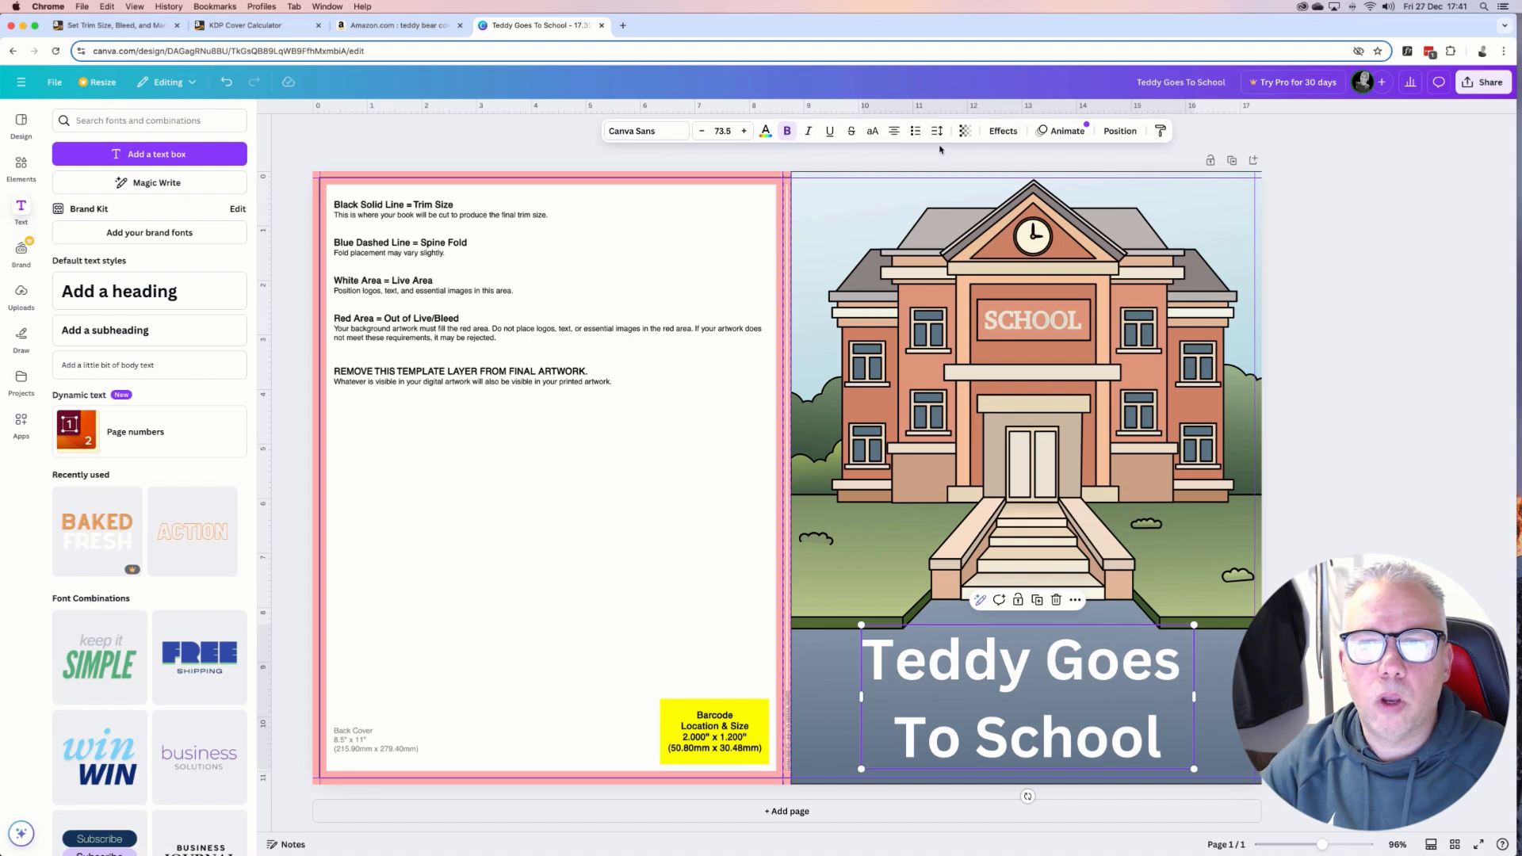
Give the title an Outline effect at thickness 50, with its colour (#D0876B) sampled from the school's brickwork.
{"action": "left_click", "coordinate": [1002, 132]}
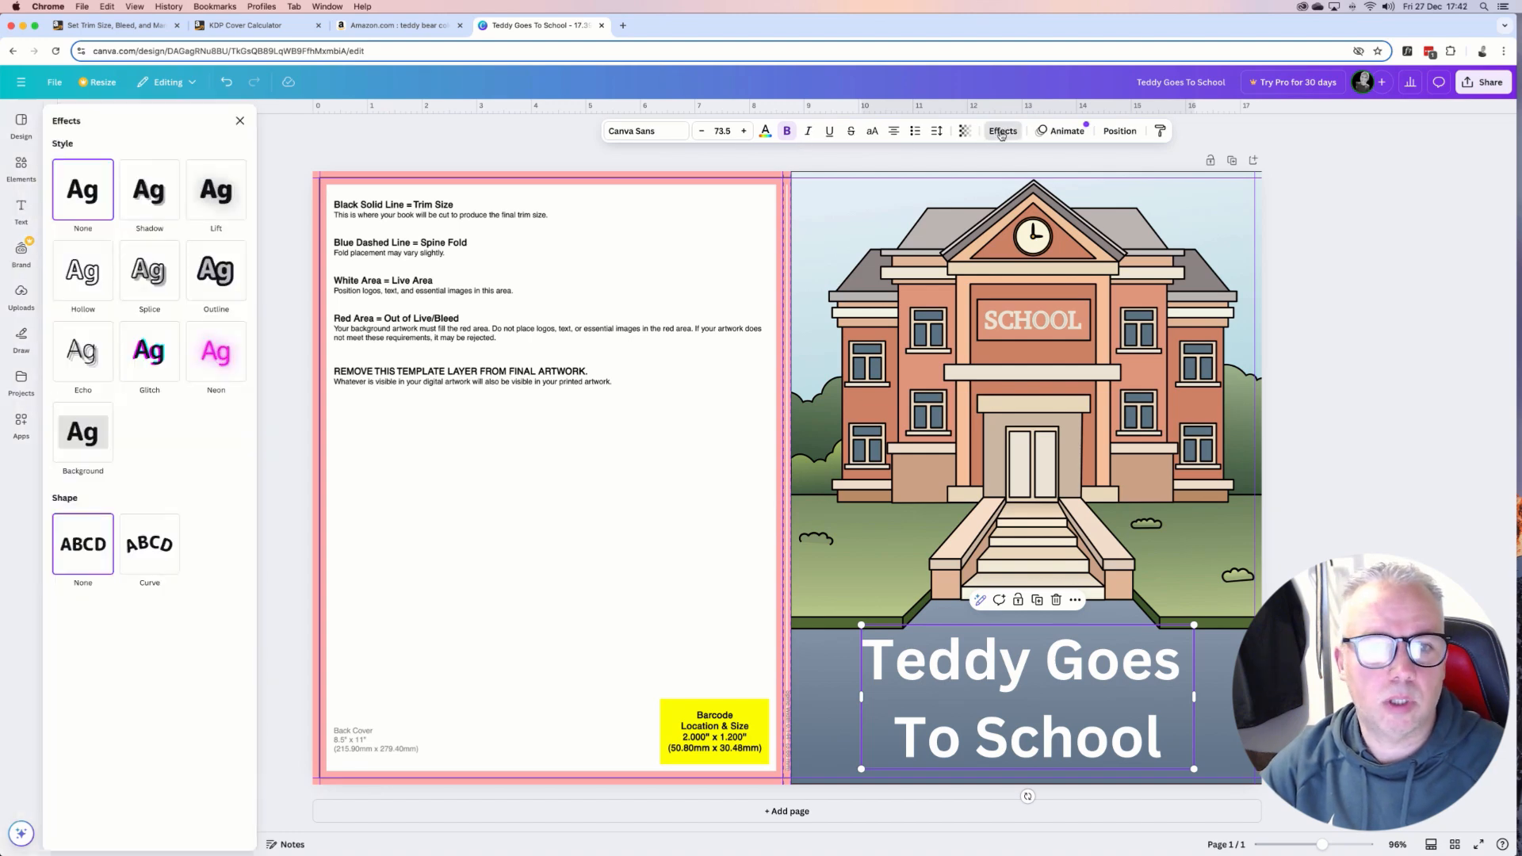
{"action": "left_click", "coordinate": [83, 271]}
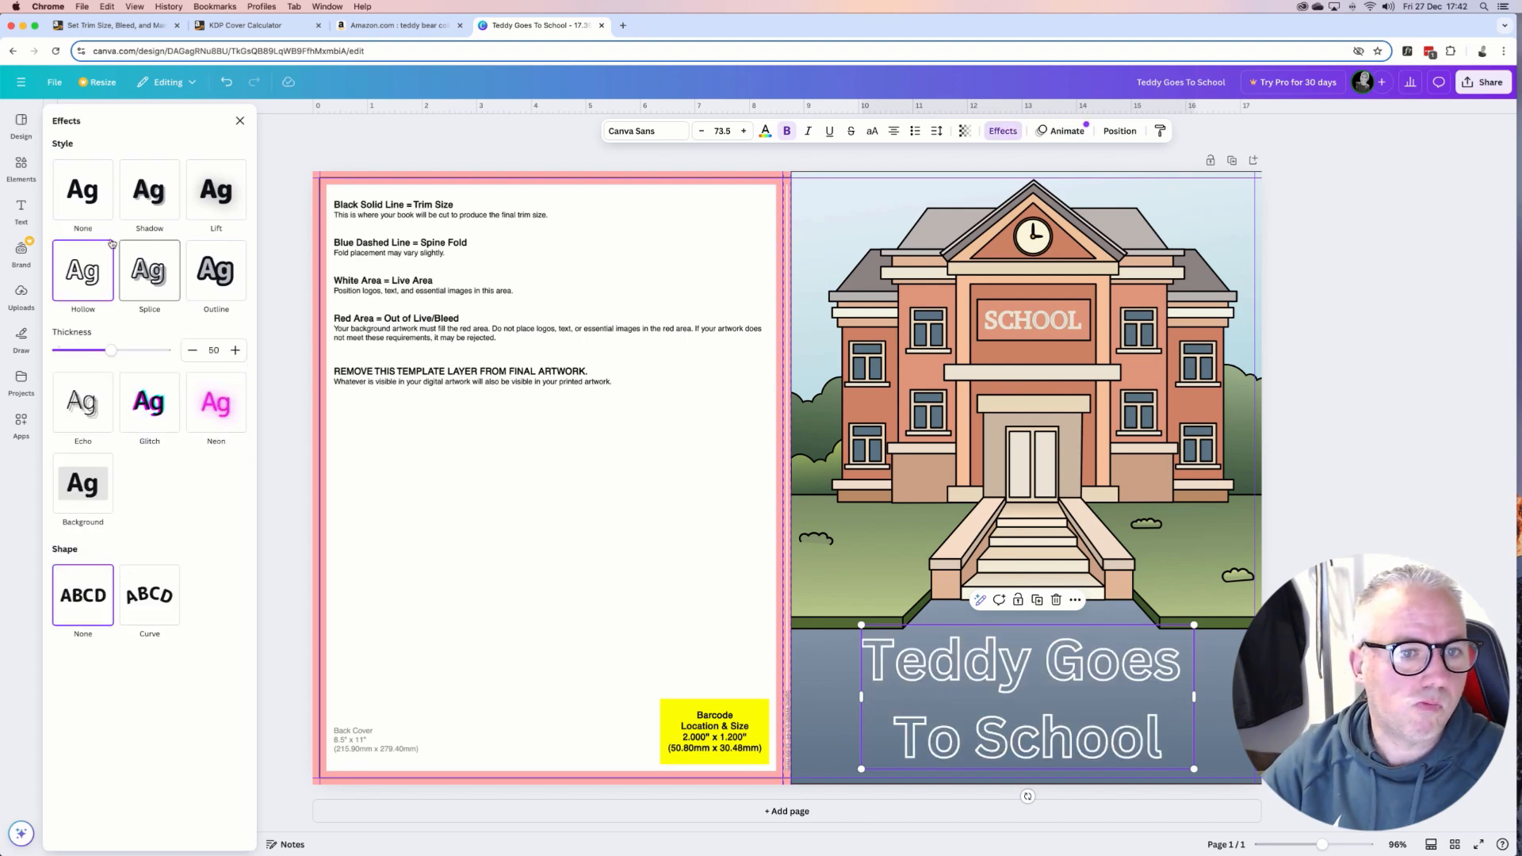
{"action": "left_click", "coordinate": [219, 288]}
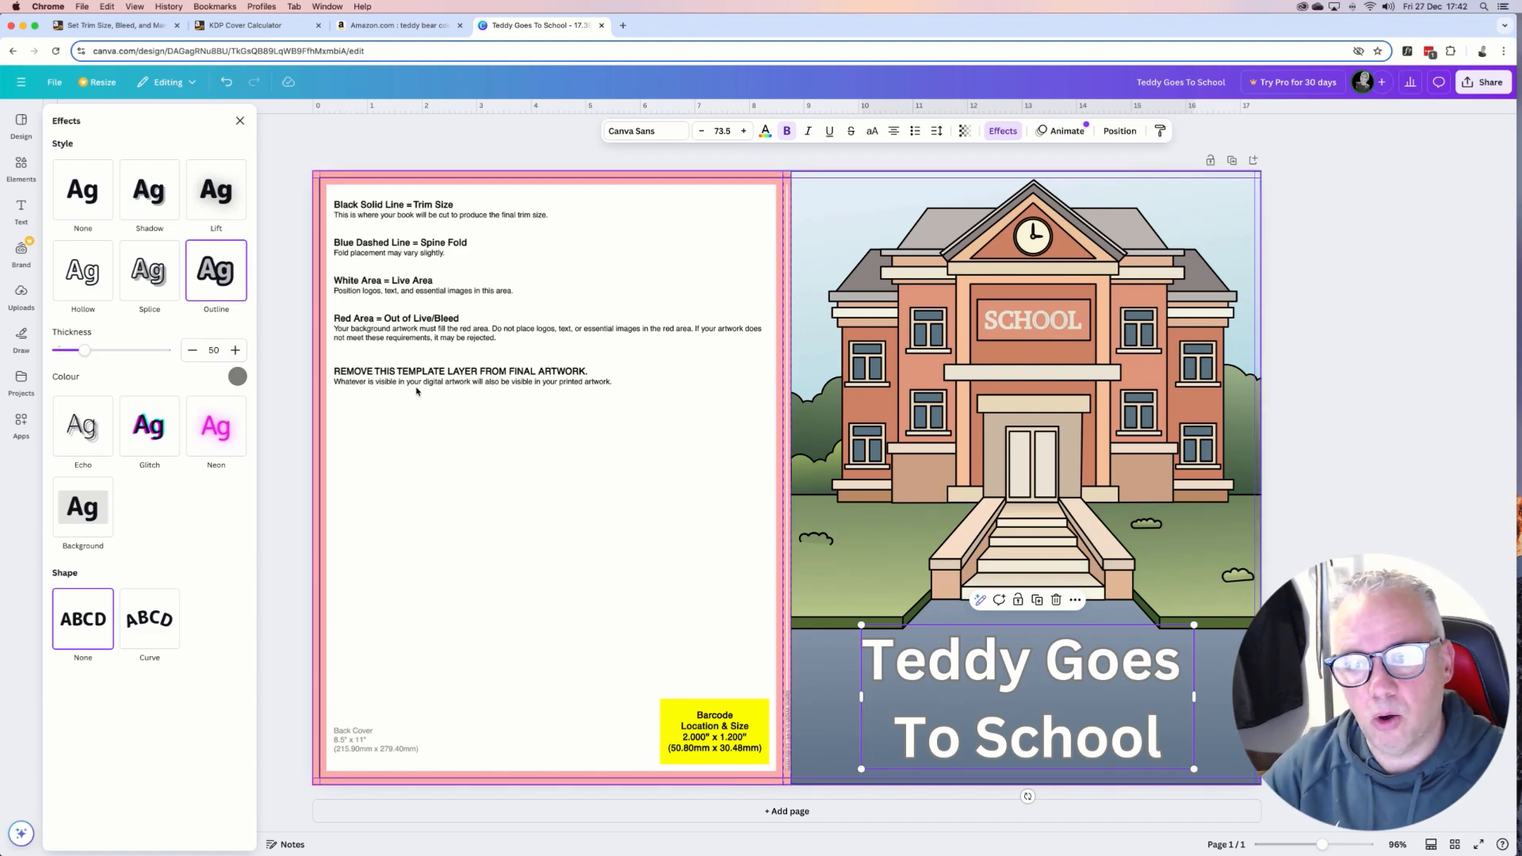
{"action": "left_click", "coordinate": [237, 377]}
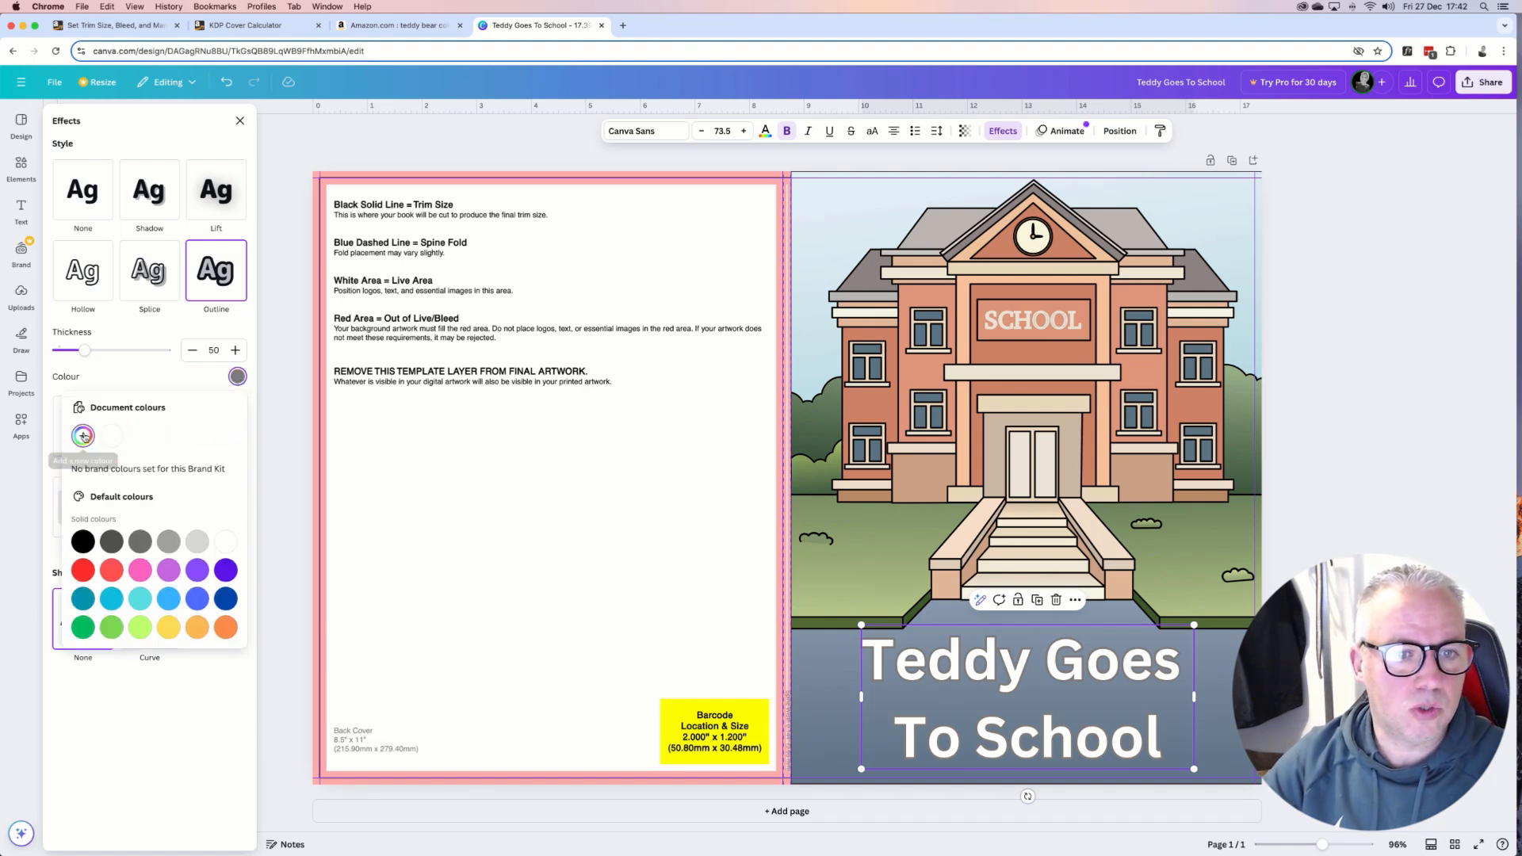
{"action": "left_click", "coordinate": [83, 436]}
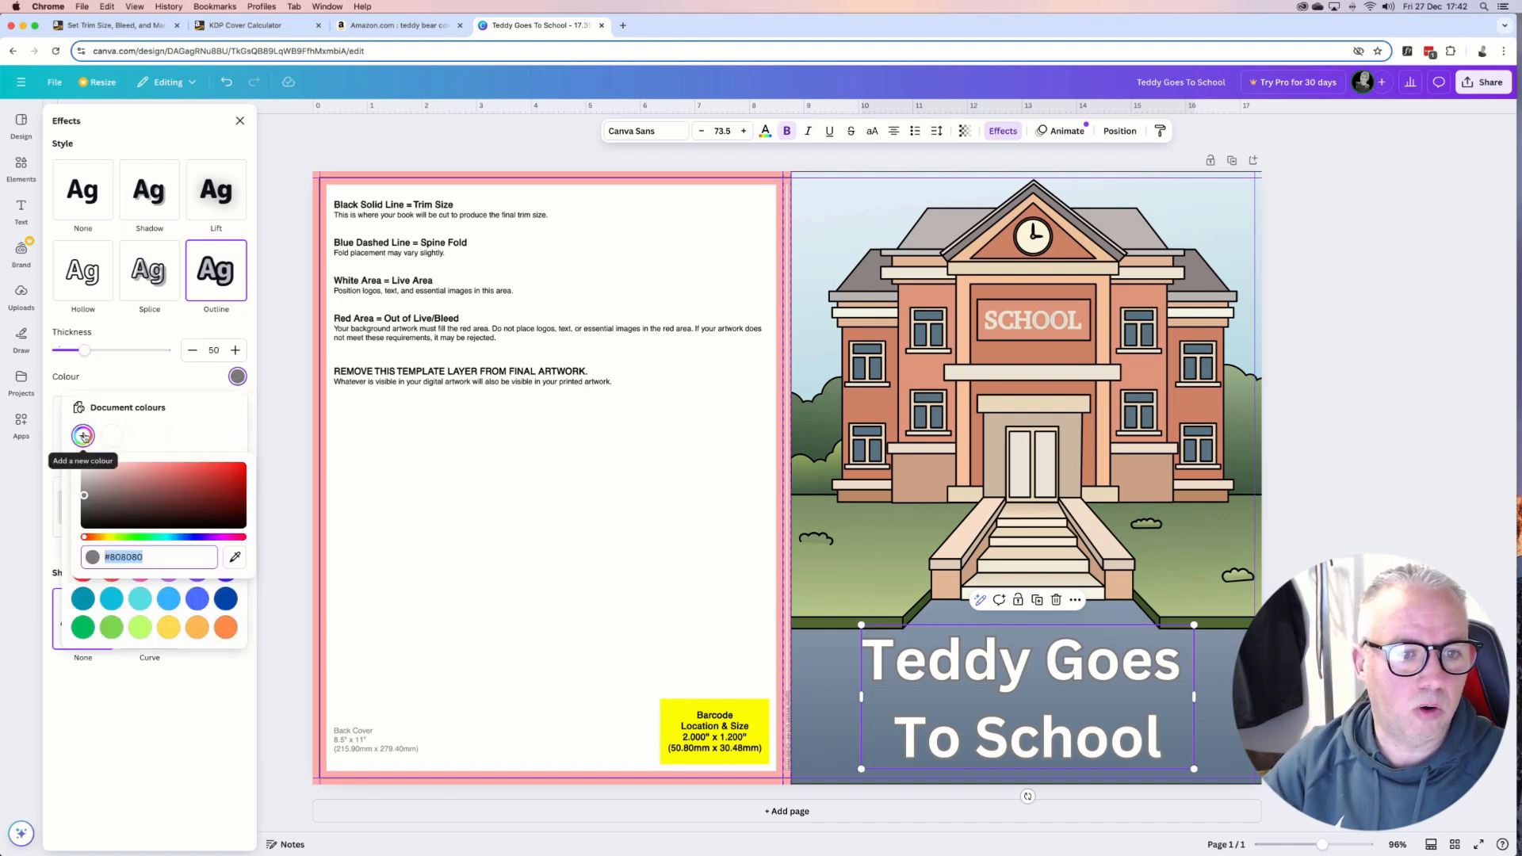
{"action": "left_click", "coordinate": [234, 558]}
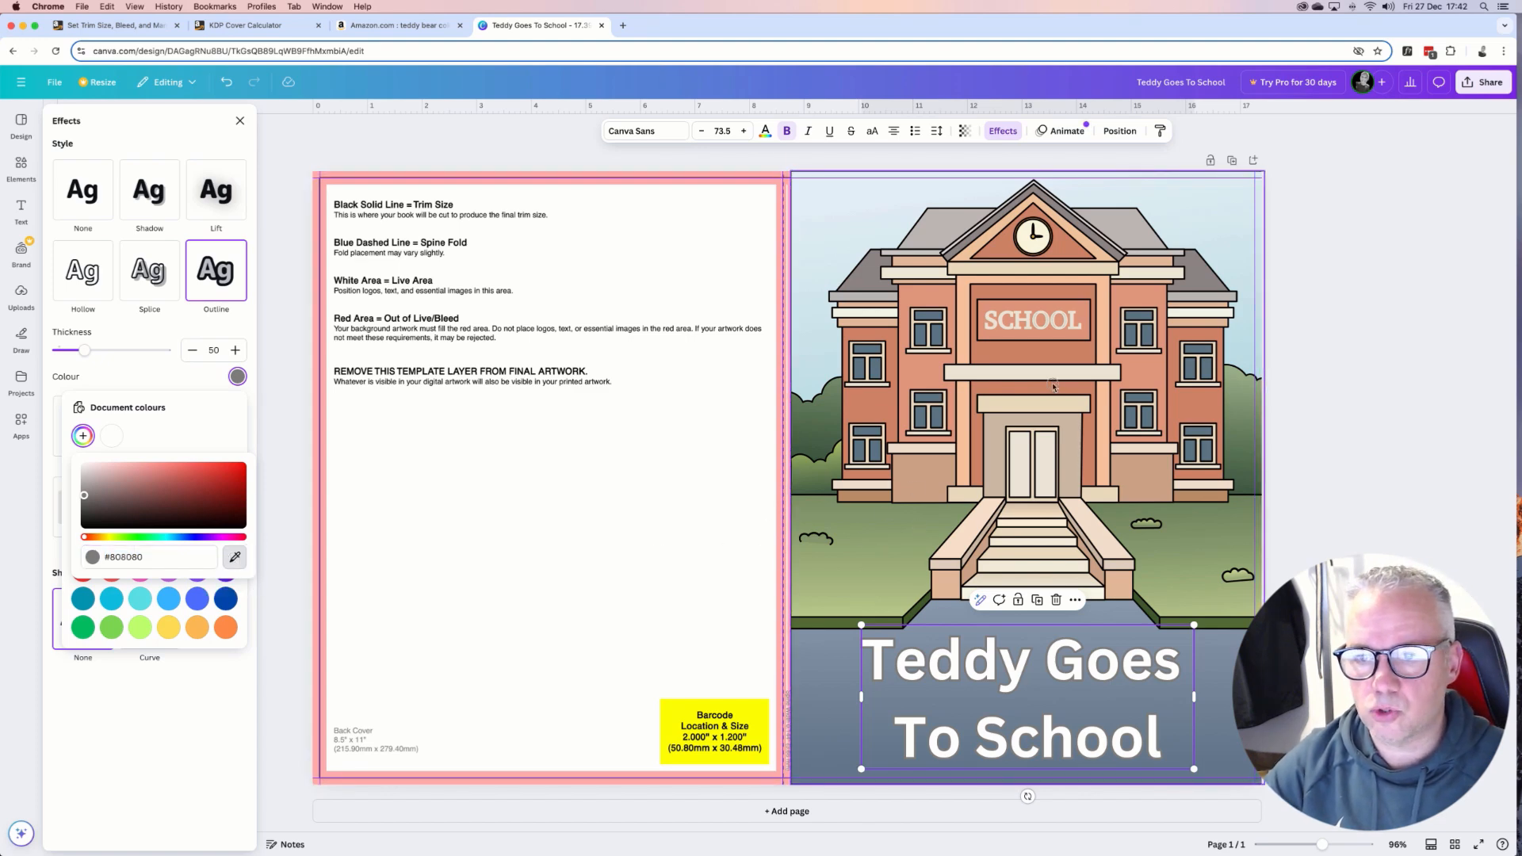
{"action": "left_click", "coordinate": [234, 557]}
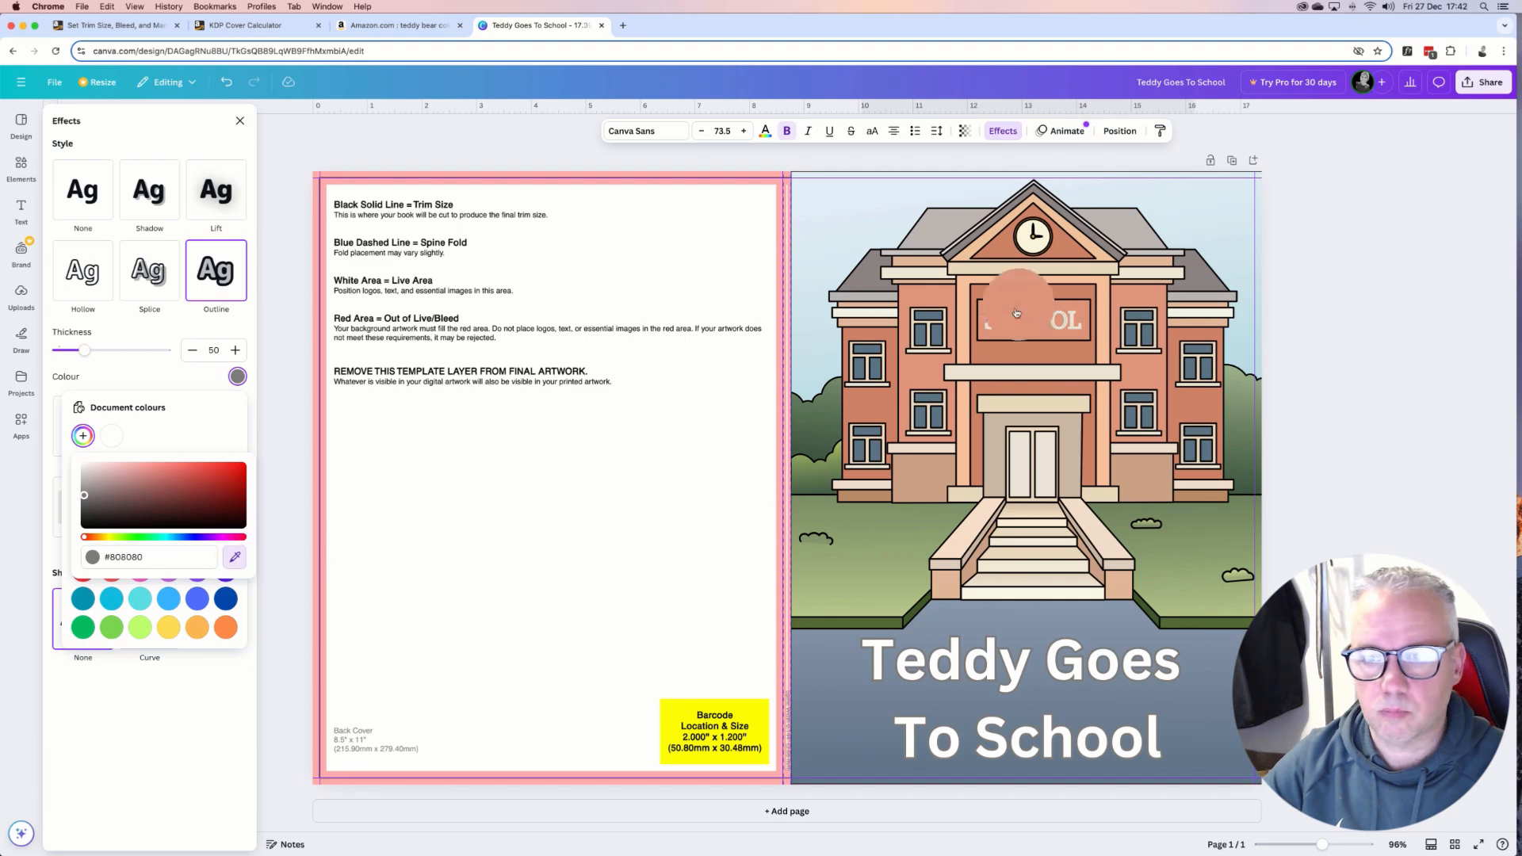
{"action": "left_click", "coordinate": [1037, 357]}
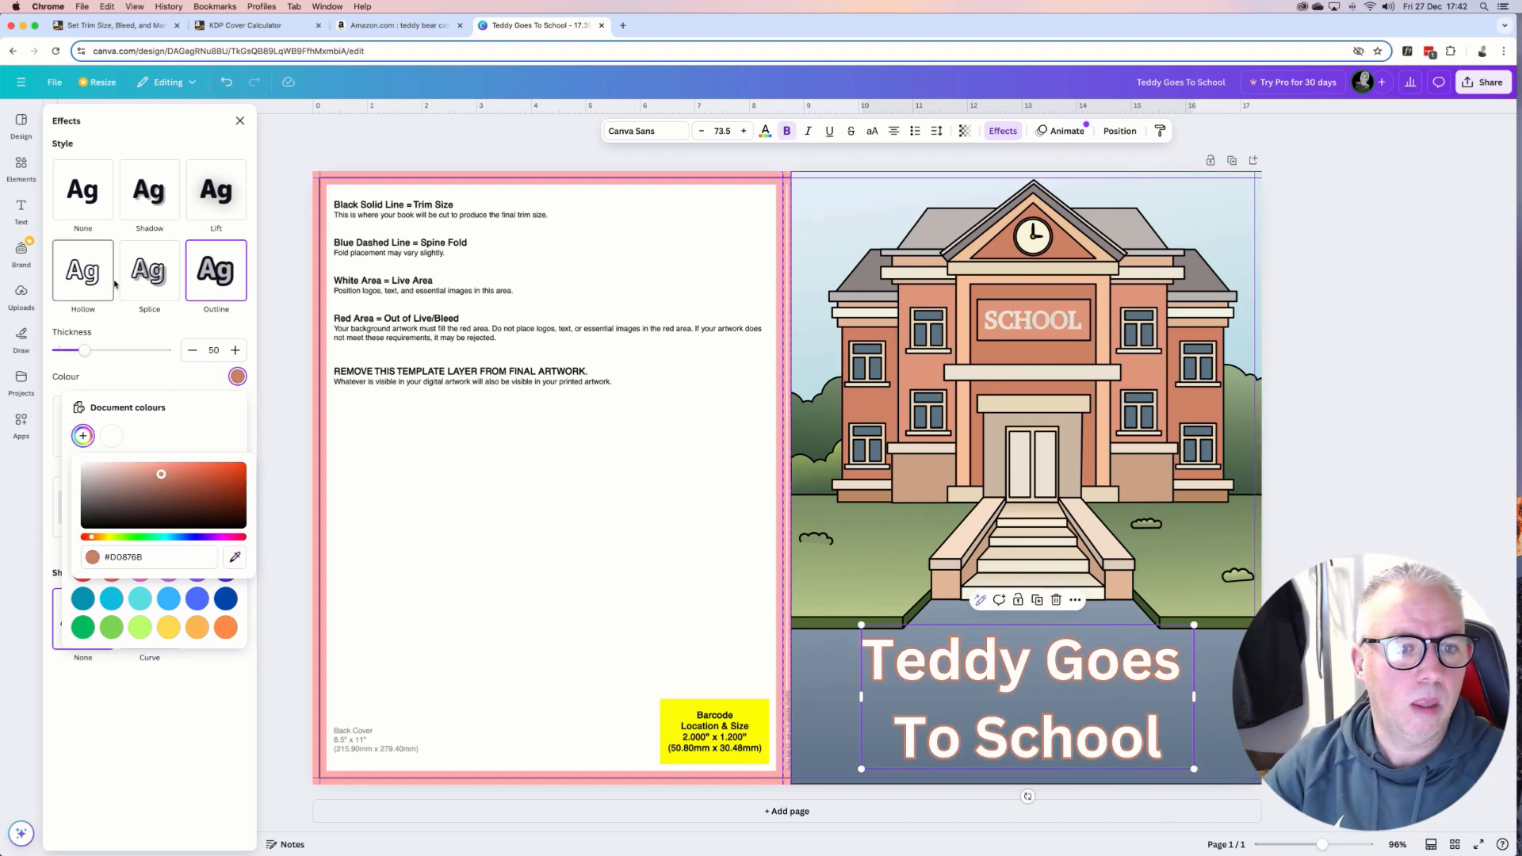
Set the title's font to Bernoru and deselect the text.
{"action": "left_click", "coordinate": [650, 132]}
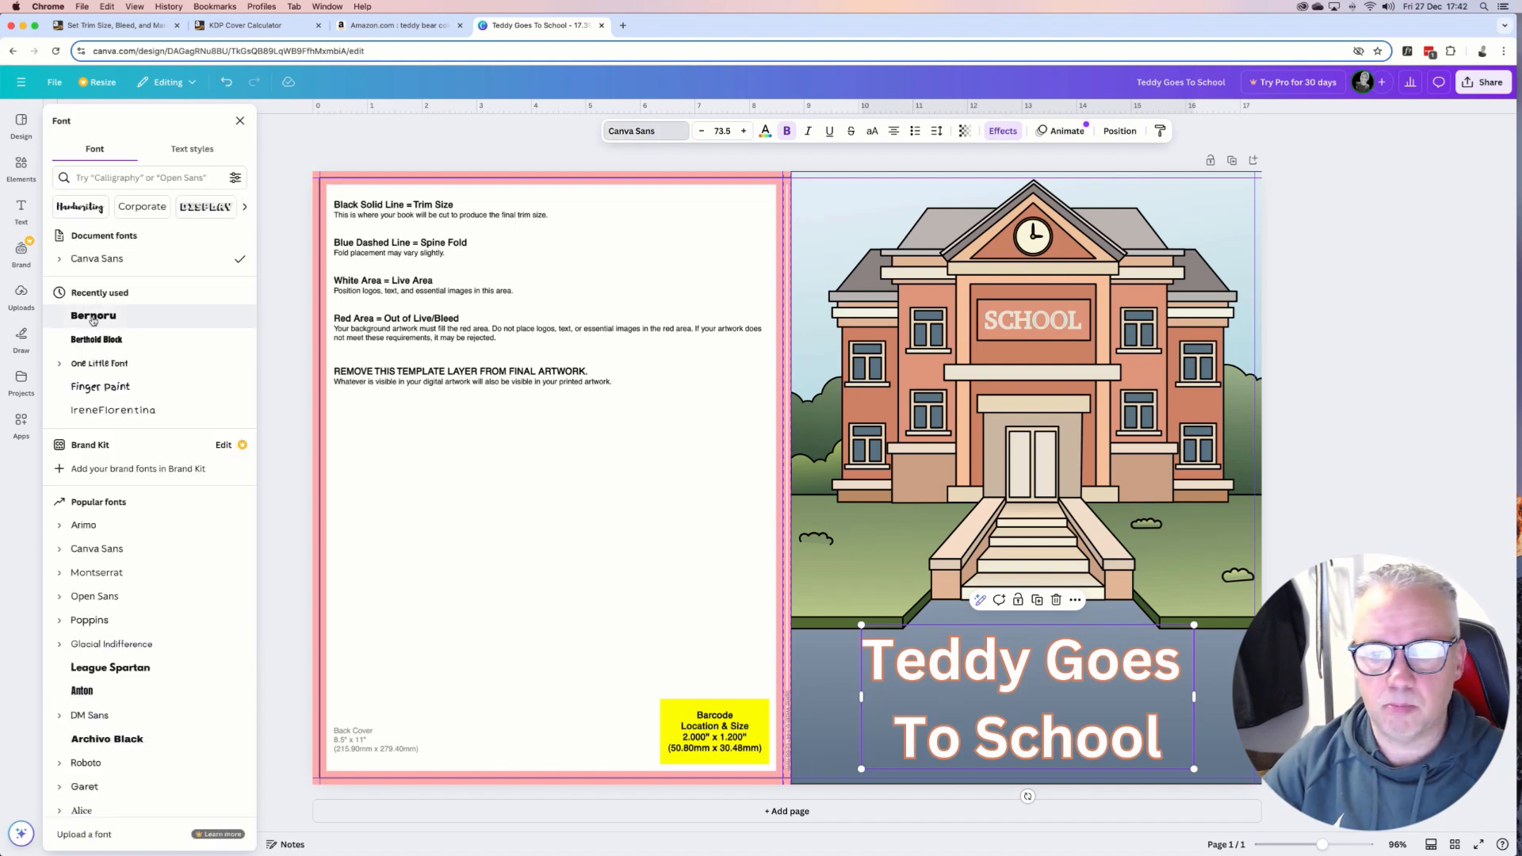
{"action": "left_click", "coordinate": [116, 321]}
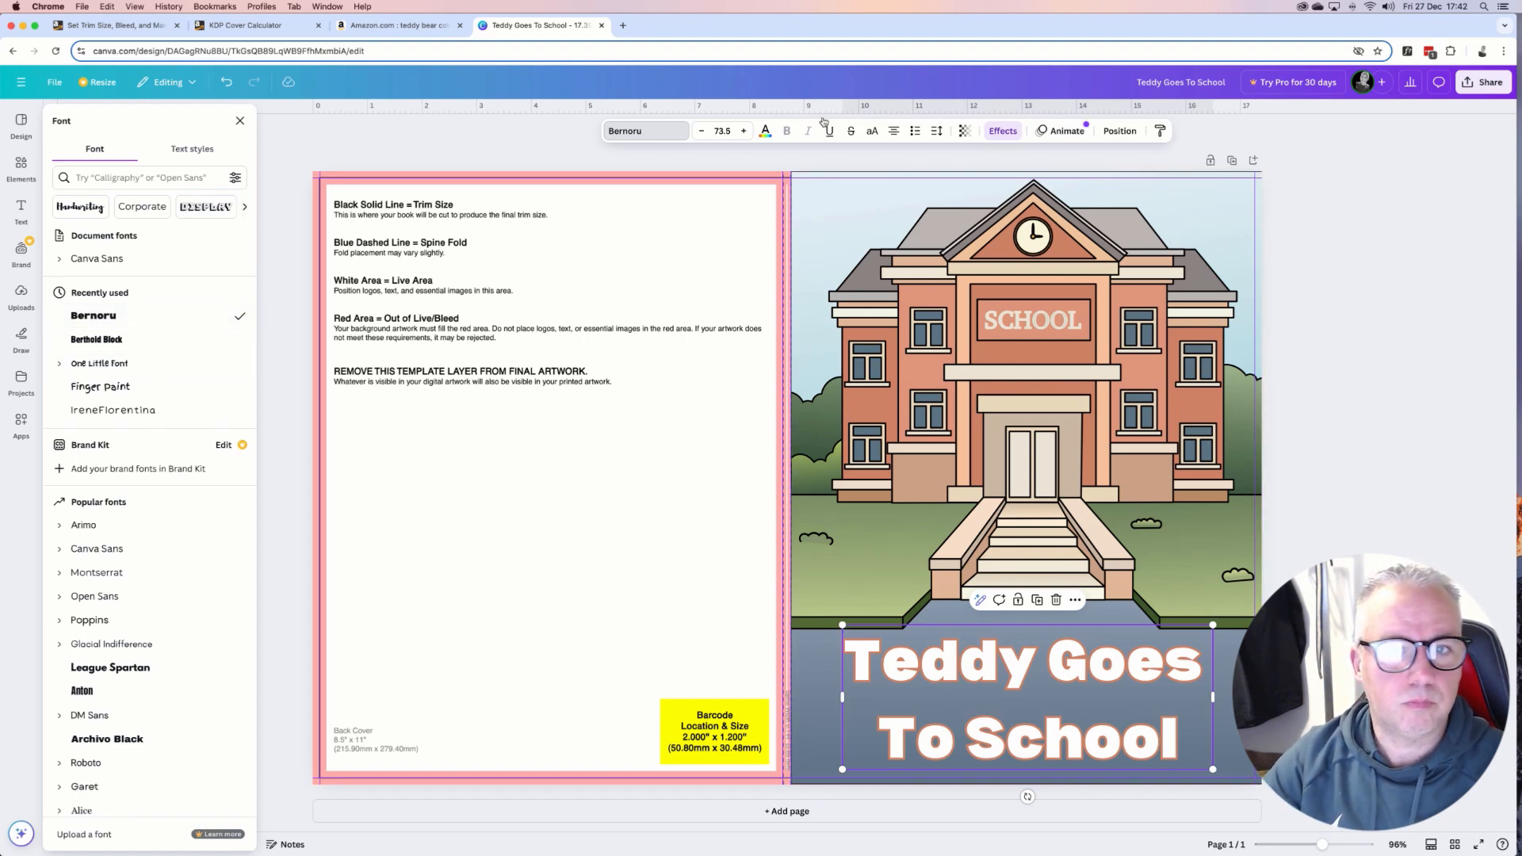
{"action": "left_click", "coordinate": [1333, 333]}
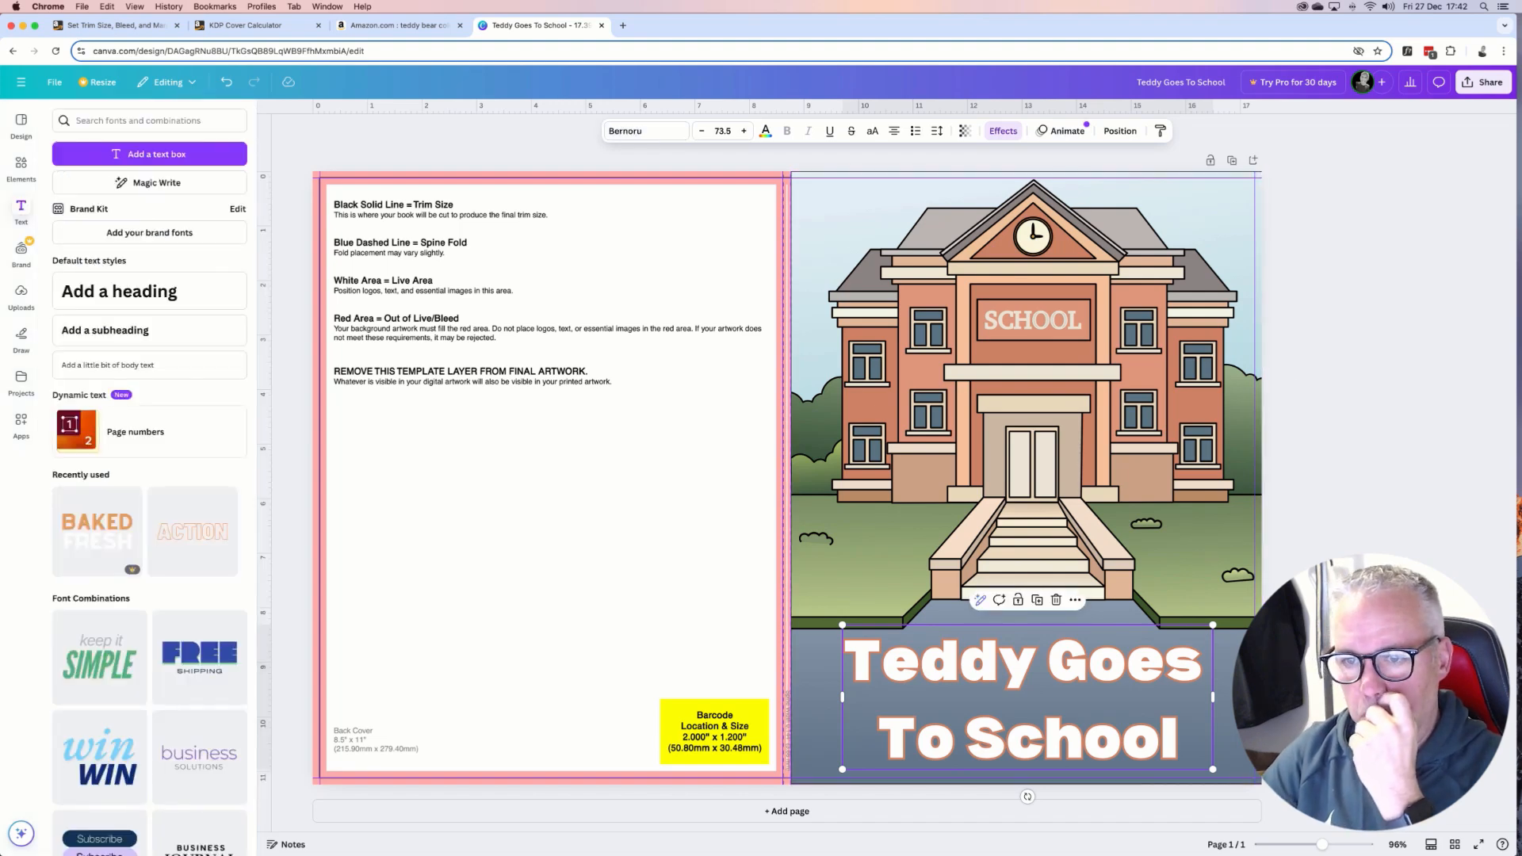
{"action": "left_click", "coordinate": [1304, 610]}
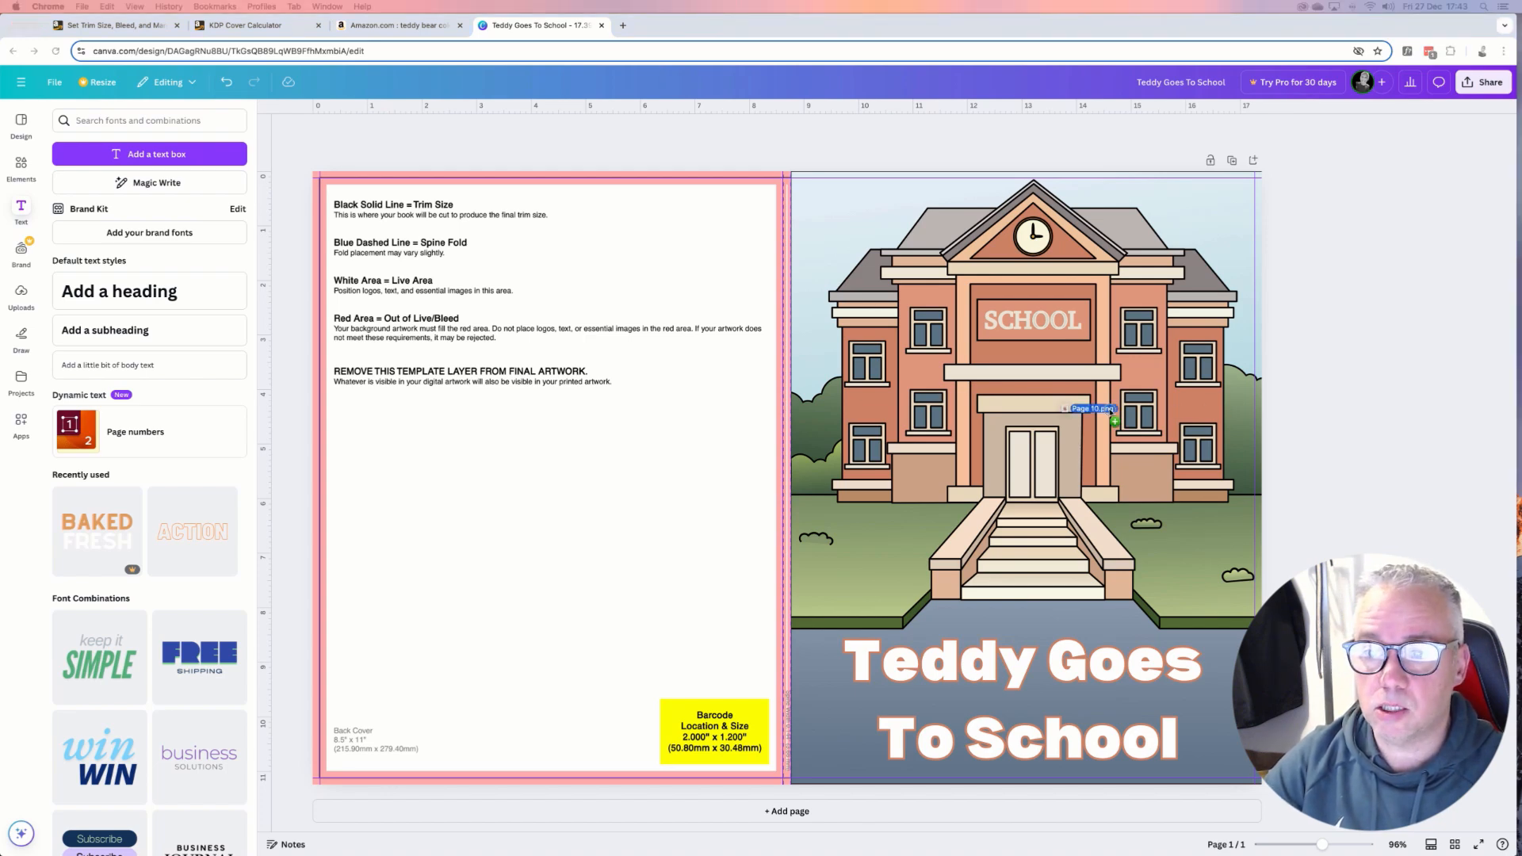
Add the pink teddy carrying books, scale it to about 3 by 3.9 inches and place it right of the school steps.
{"action": "key", "text": "super+v"}
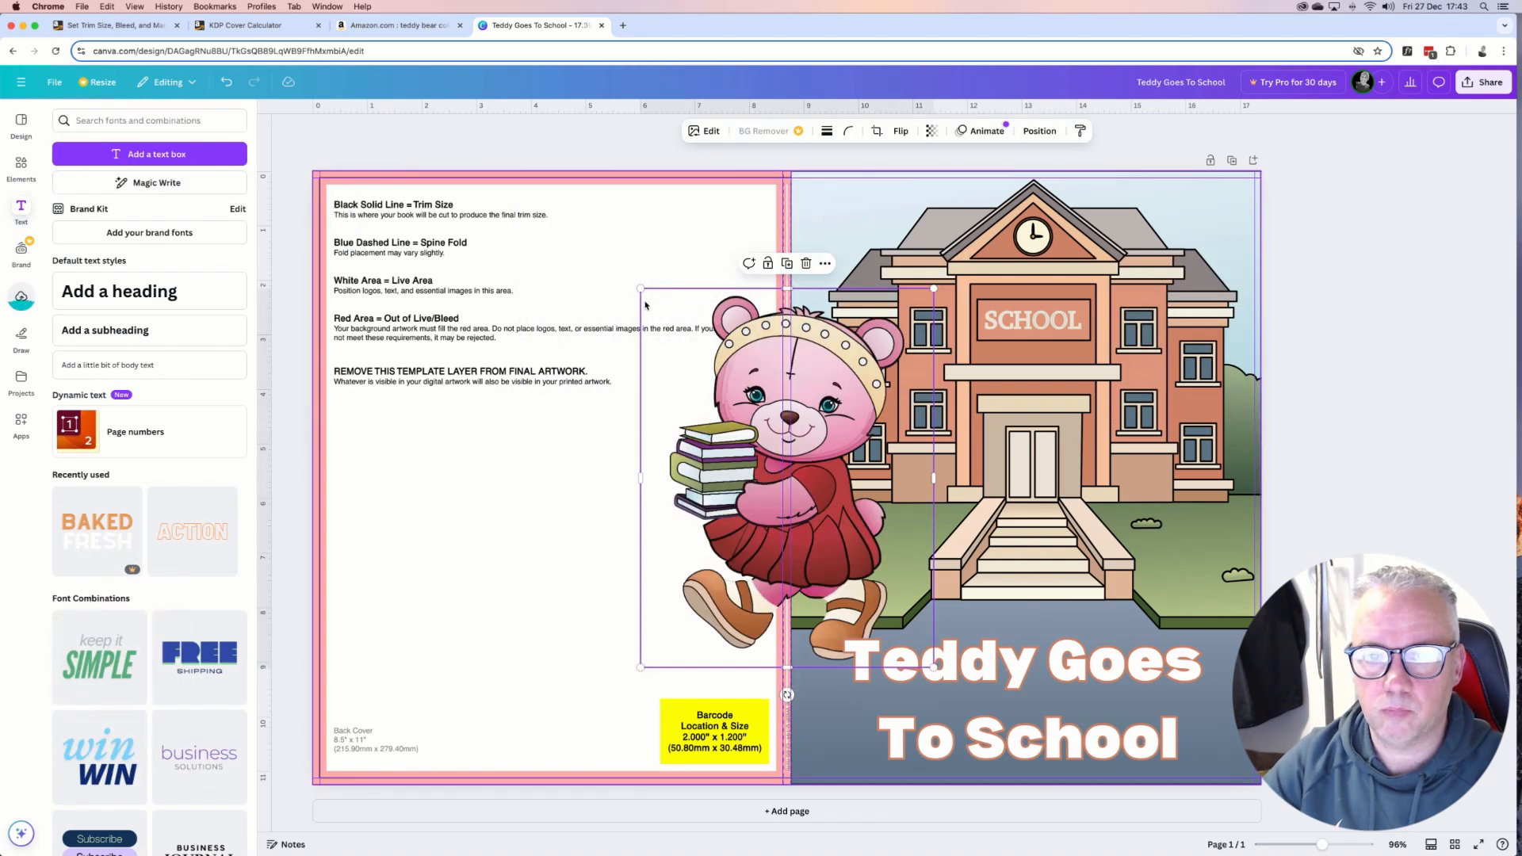
{"action": "left_click_drag", "start_coordinate": [640, 289], "coordinate": [789, 443]}
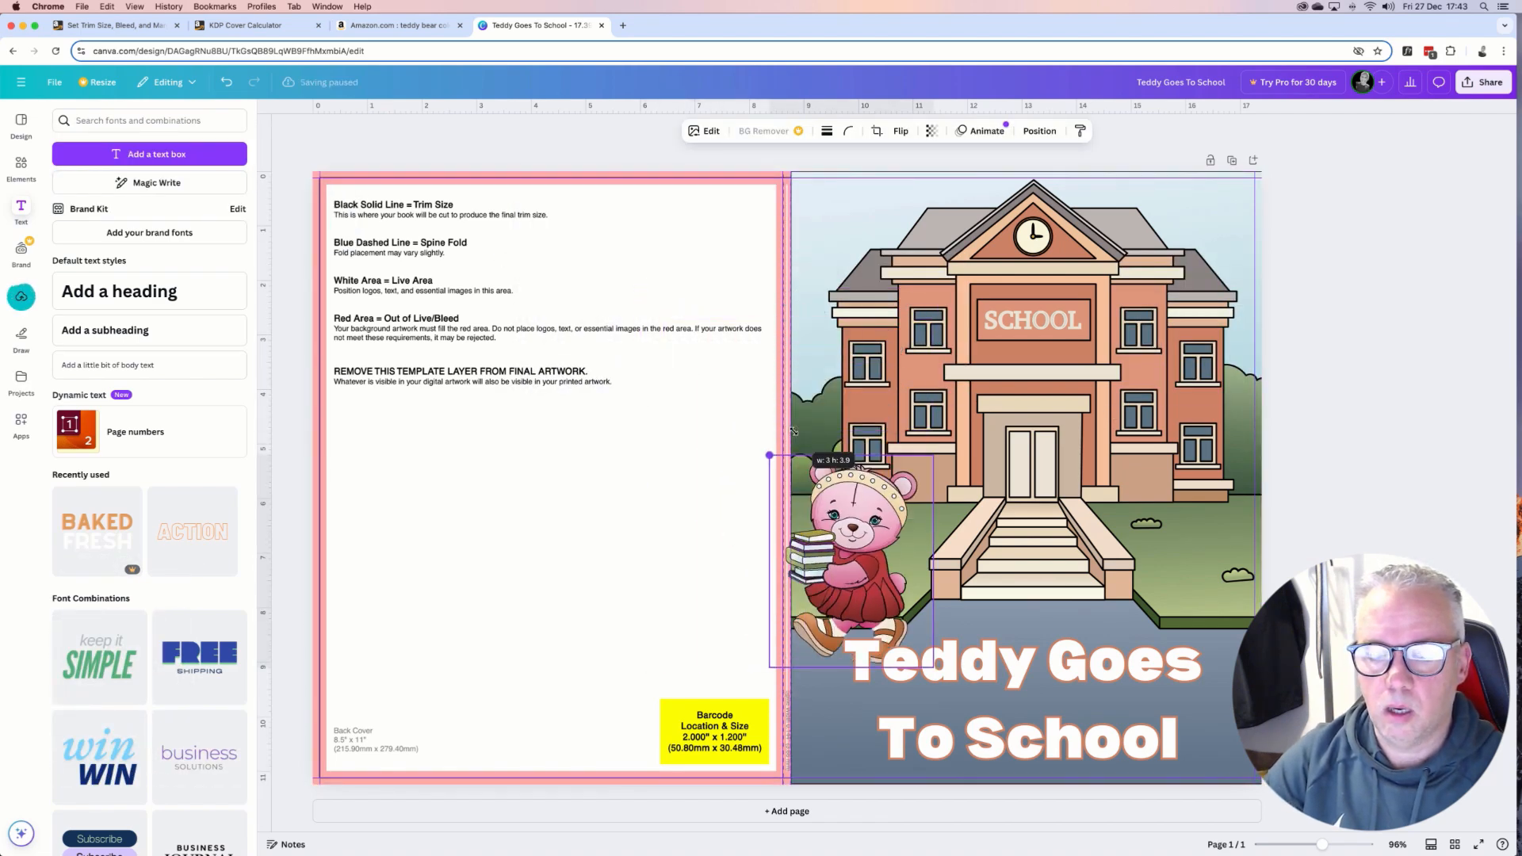
{"action": "left_click_drag", "start_coordinate": [852, 492], "coordinate": [1158, 499]}
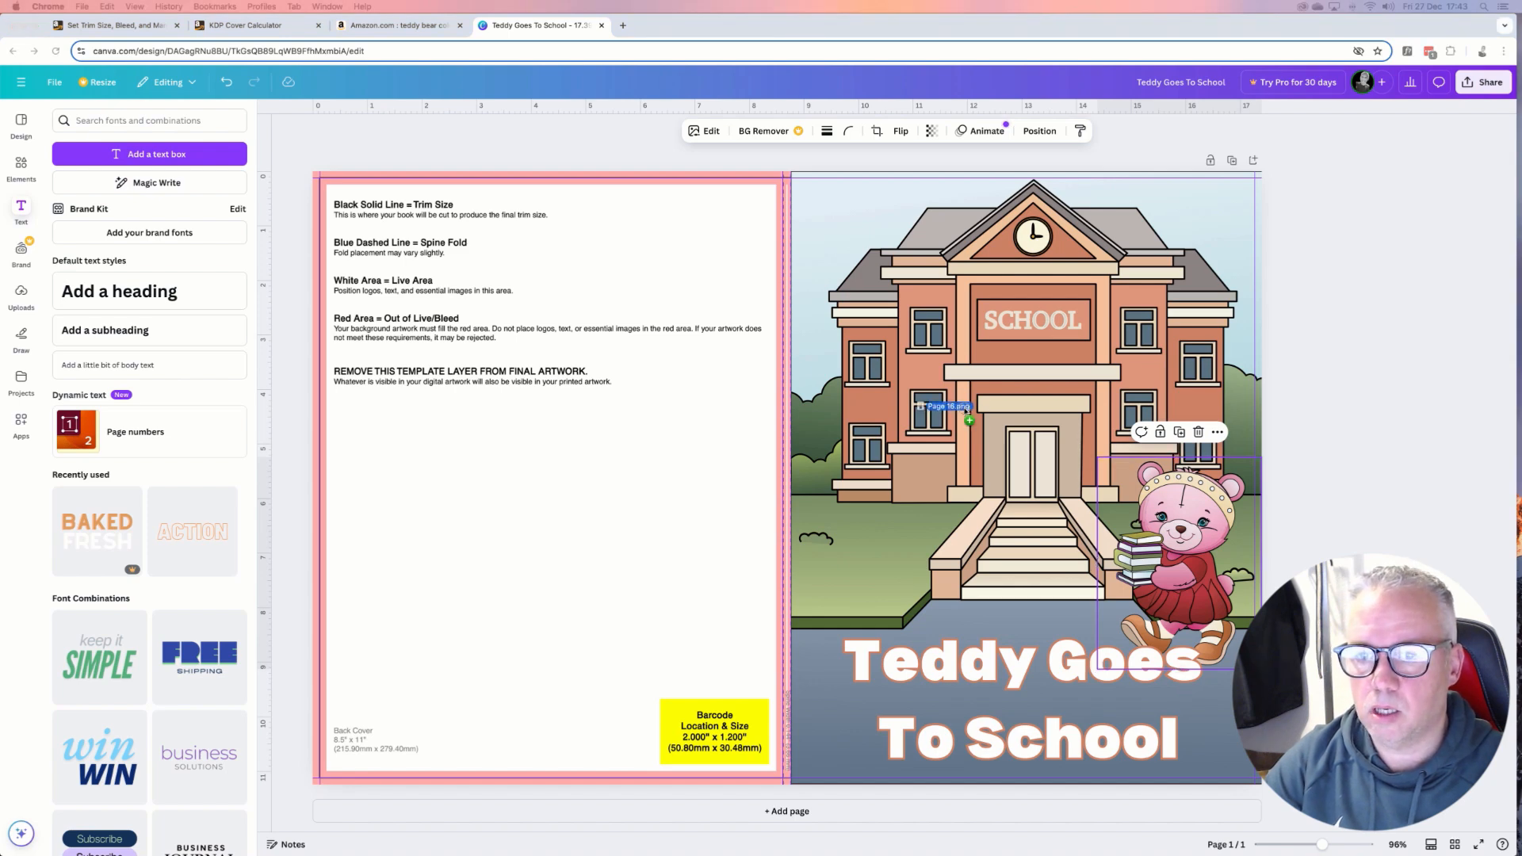
Add the yellow teddy reading a book, sized larger than the pink teddy, and place it left of the school steps.
{"action": "key", "text": "super+v"}
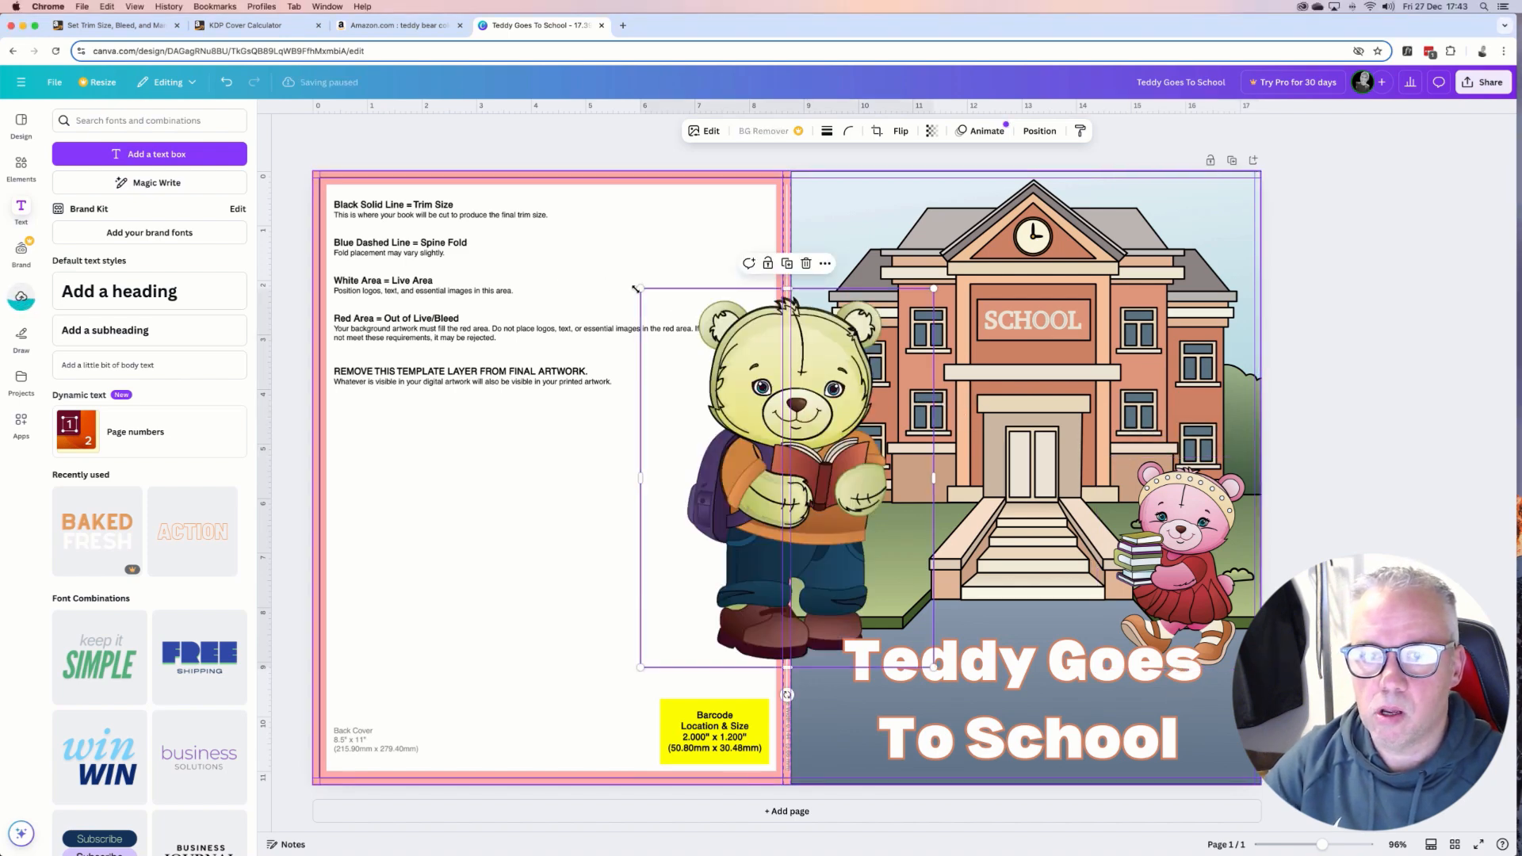
{"action": "left_click_drag", "start_coordinate": [641, 289], "coordinate": [765, 401]}
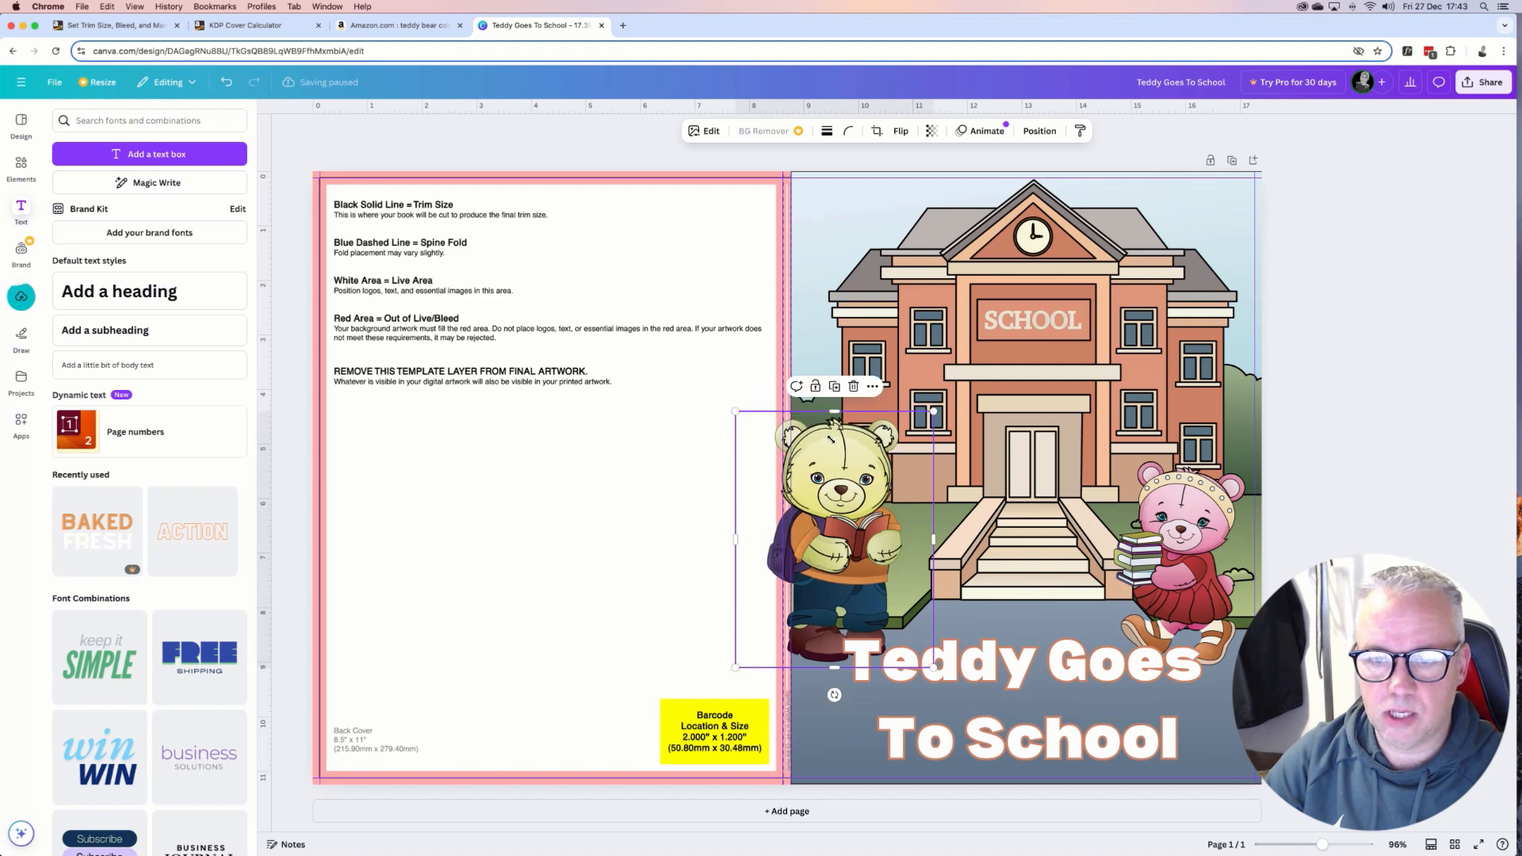
{"action": "left_click_drag", "start_coordinate": [831, 440], "coordinate": [882, 462]}
{"action": "left_click_drag", "start_coordinate": [984, 436], "coordinate": [1014, 400]}
{"action": "left_click_drag", "start_coordinate": [864, 470], "coordinate": [863, 486]}
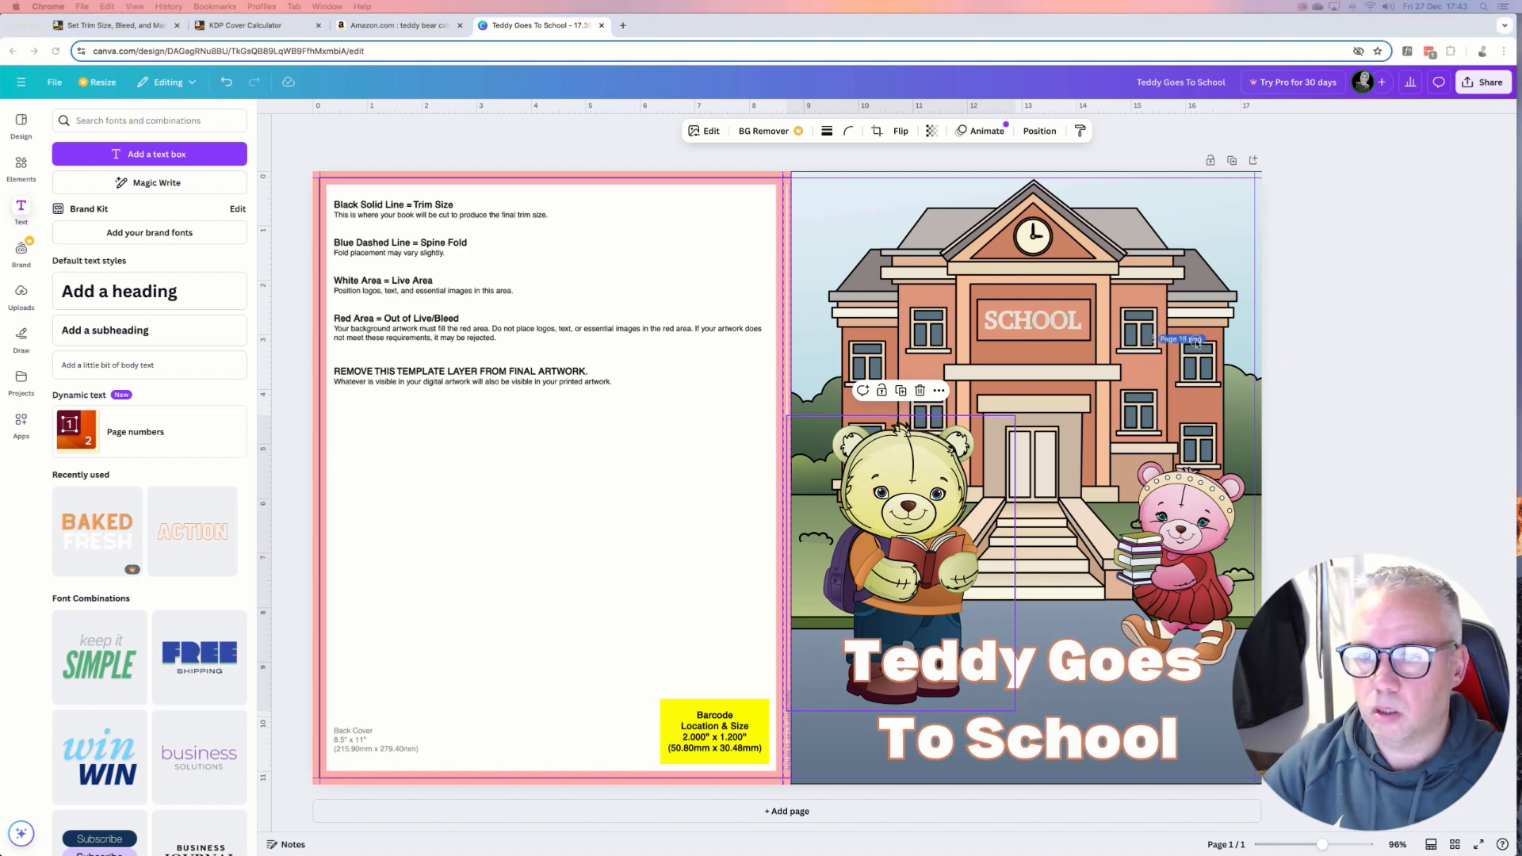
Add the blue teddy in the green cap and place it on the school steps, much smaller than the other two teddies.
{"action": "key", "text": "super+v"}
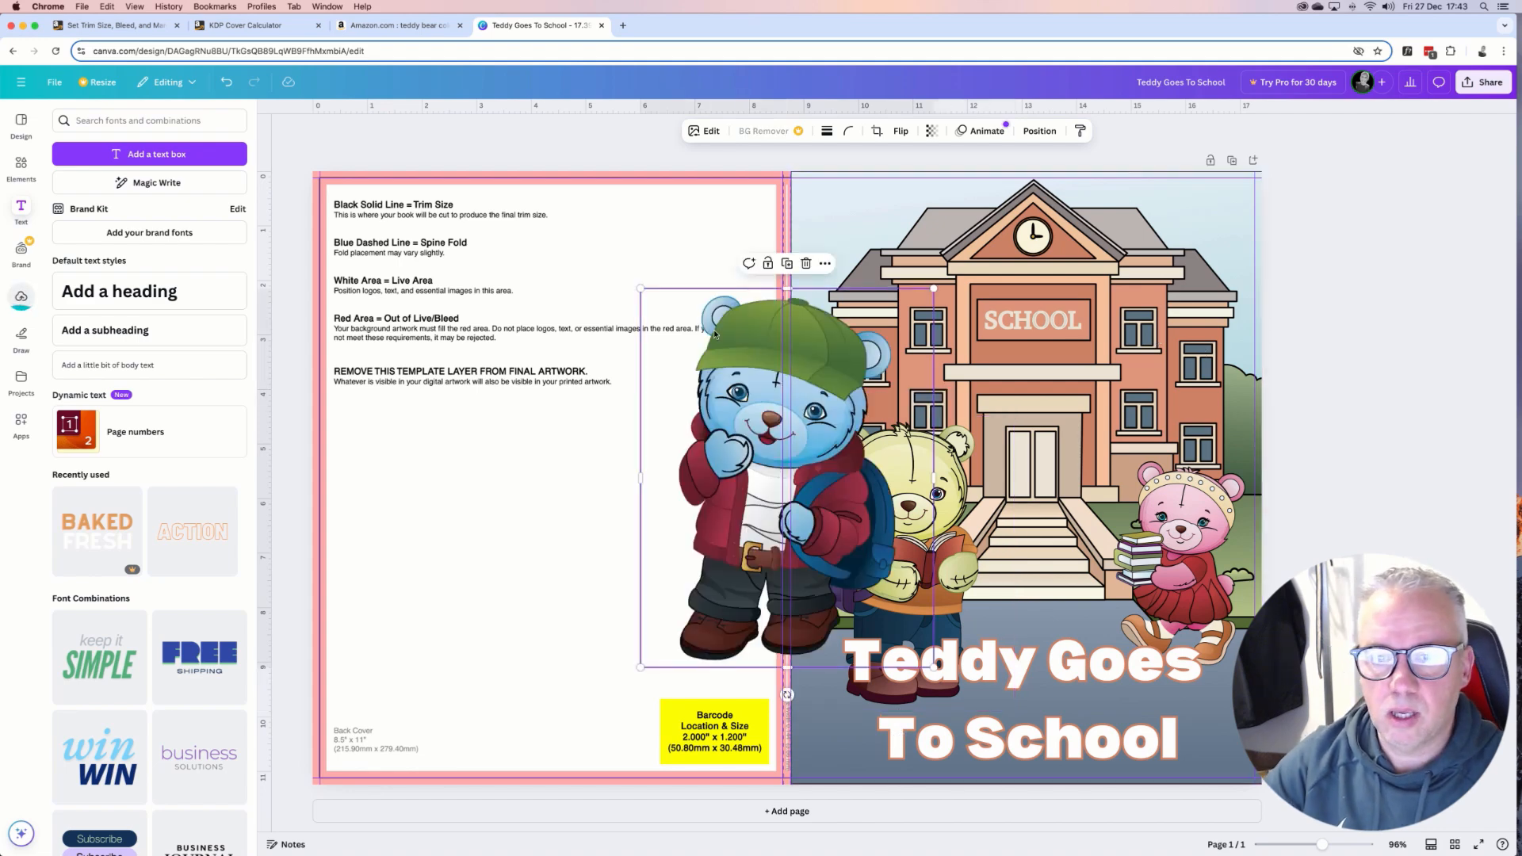
{"action": "left_click_drag", "start_coordinate": [640, 290], "coordinate": [1045, 423]}
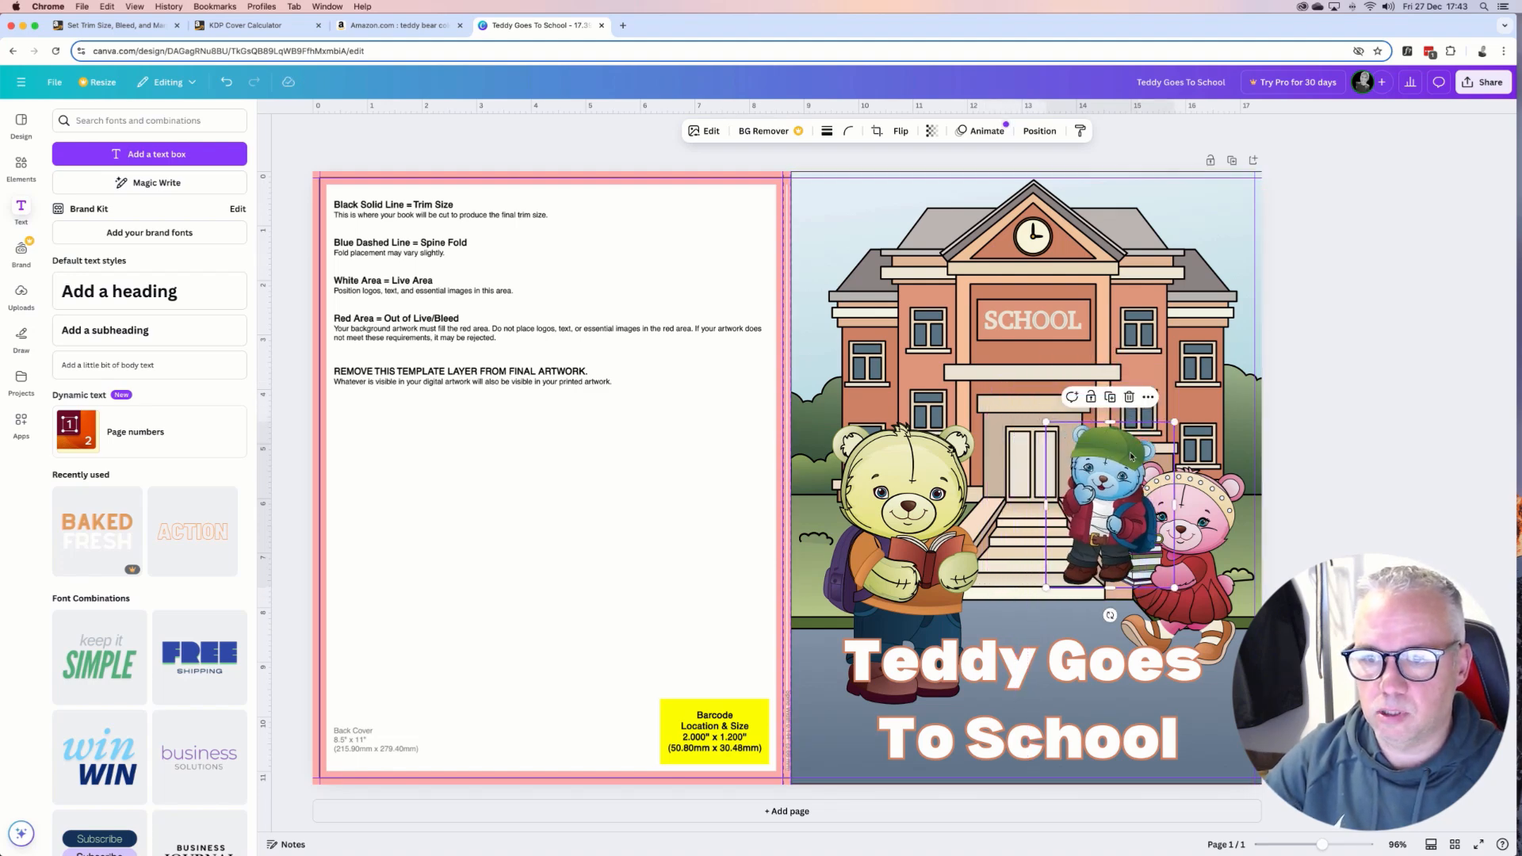
{"action": "left_click_drag", "start_coordinate": [1118, 456], "coordinate": [1049, 475]}
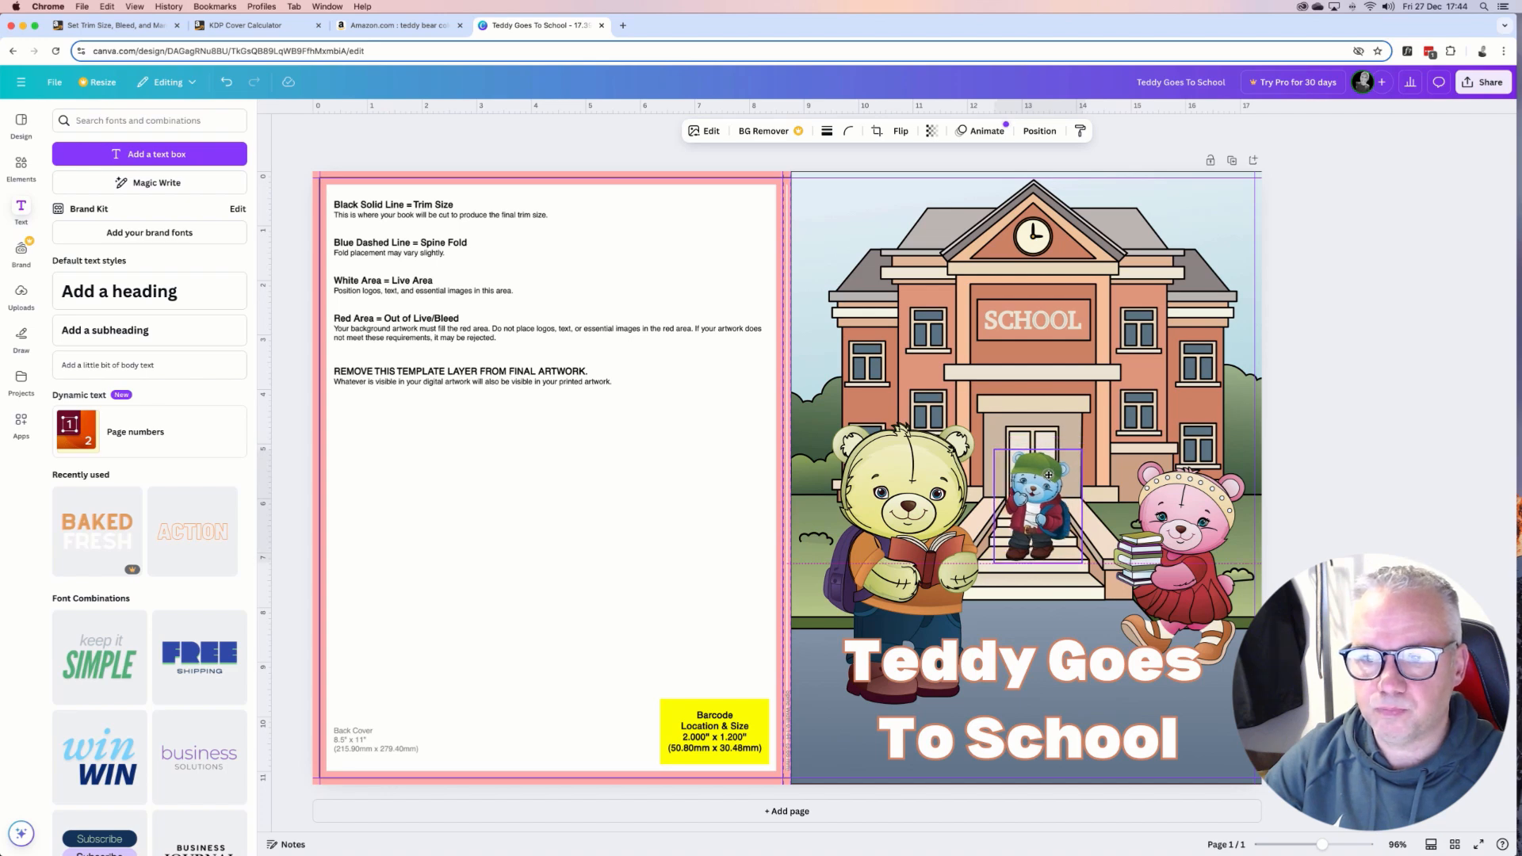
Flip the blue teddy horizontally, then shift it toward the left side of the steps and shrink it slightly.
{"action": "left_click", "coordinate": [901, 131]}
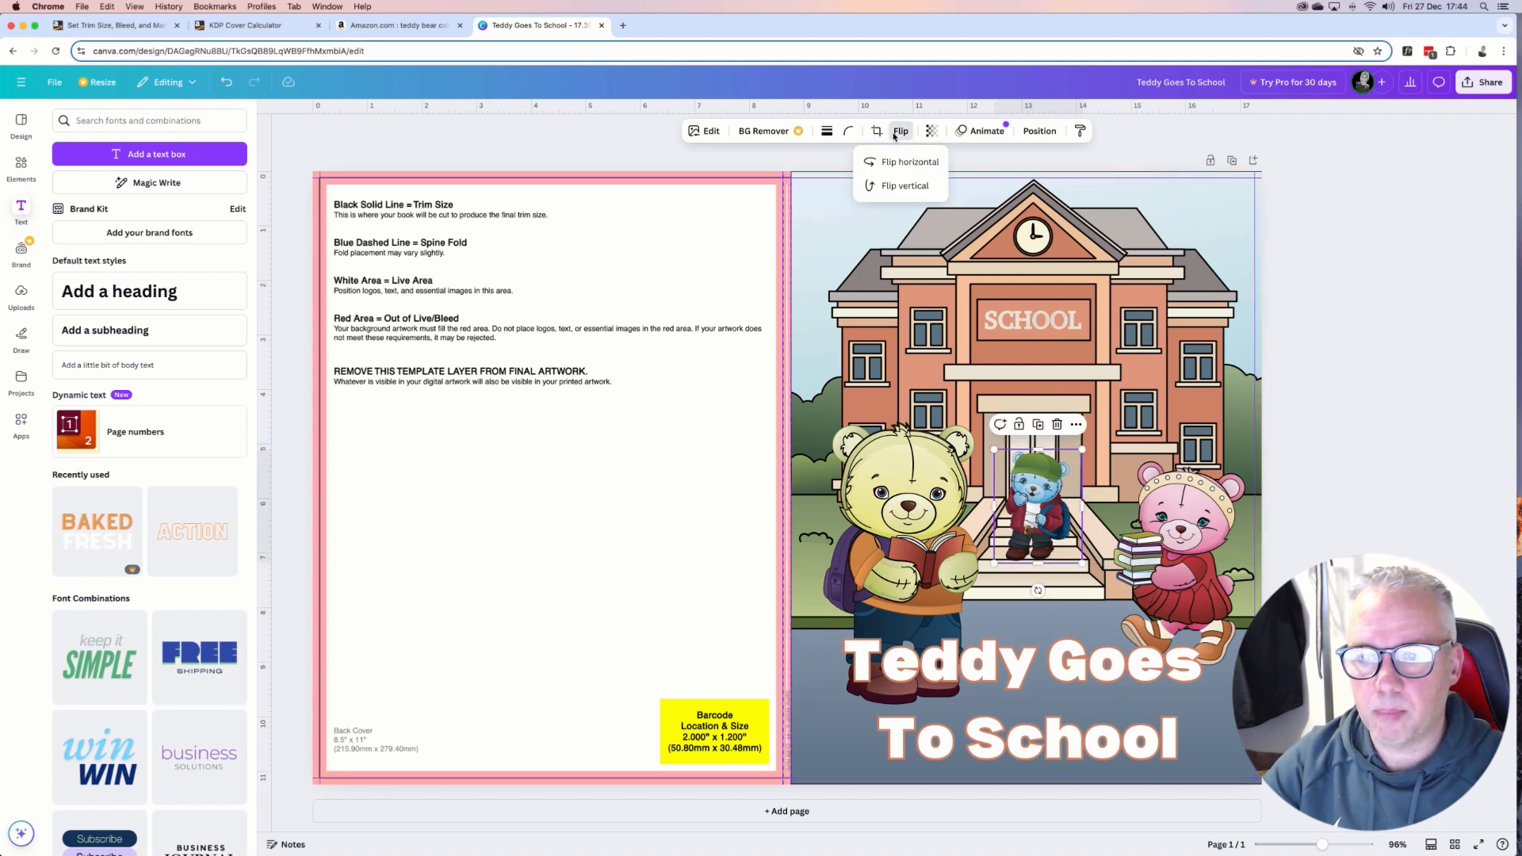
{"action": "left_click", "coordinate": [910, 162]}
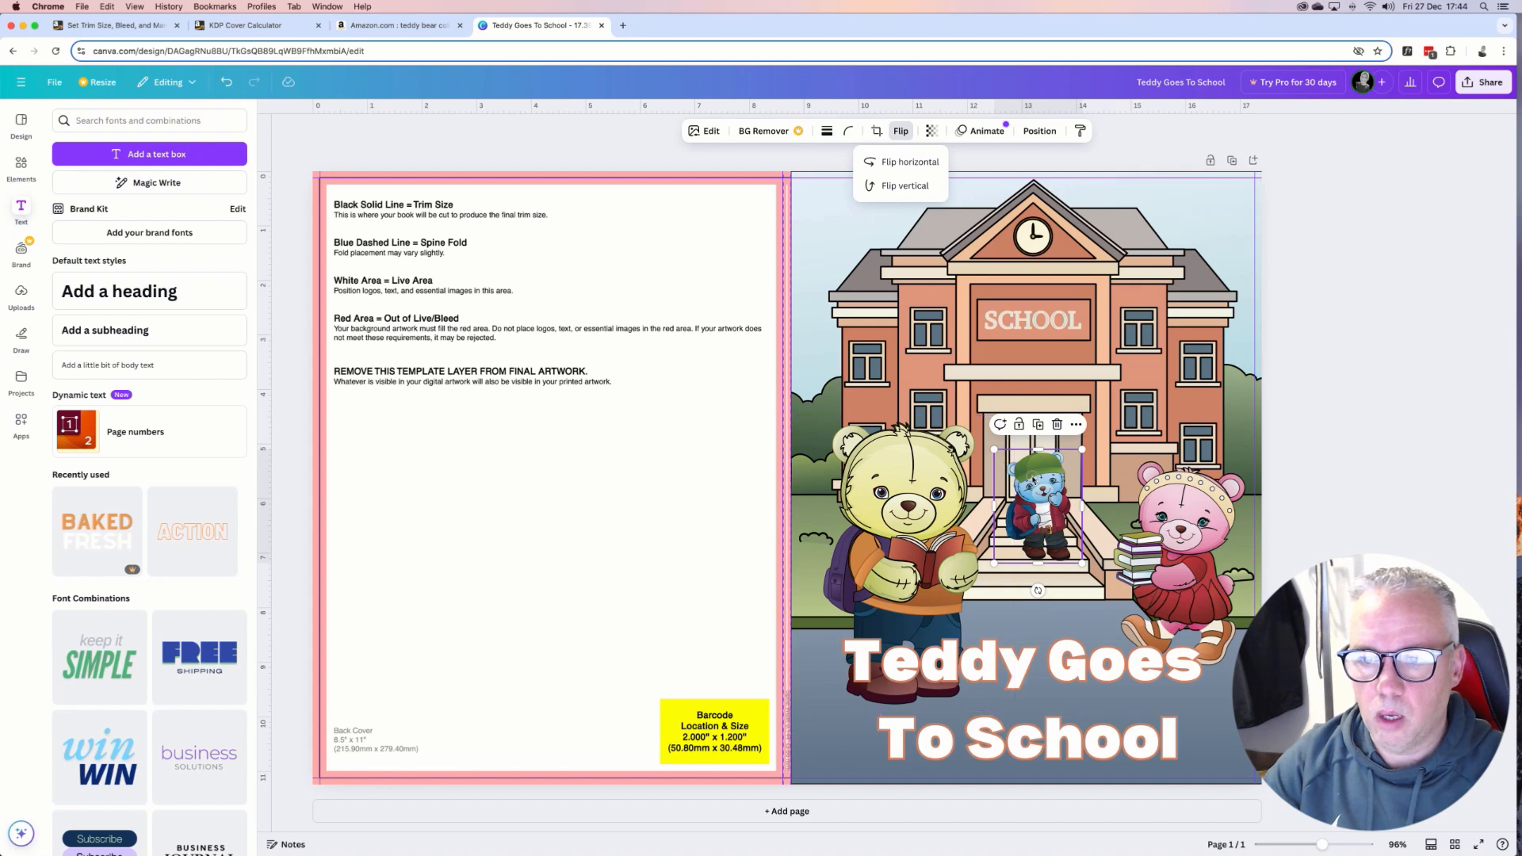
{"action": "left_click_drag", "start_coordinate": [1032, 476], "coordinate": [1003, 486]}
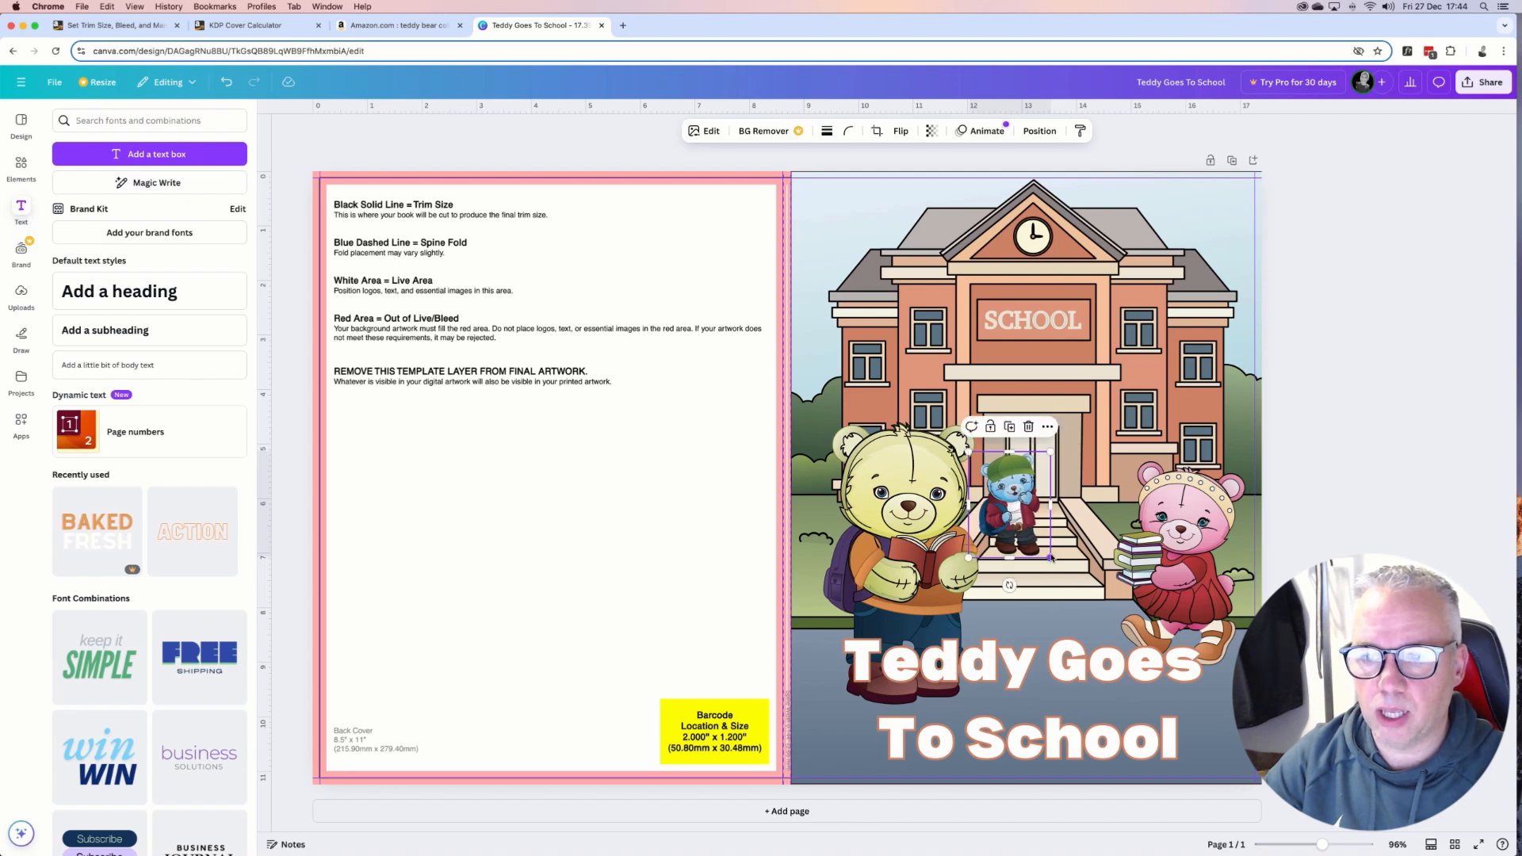
{"action": "left_click_drag", "start_coordinate": [1051, 558], "coordinate": [1043, 549]}
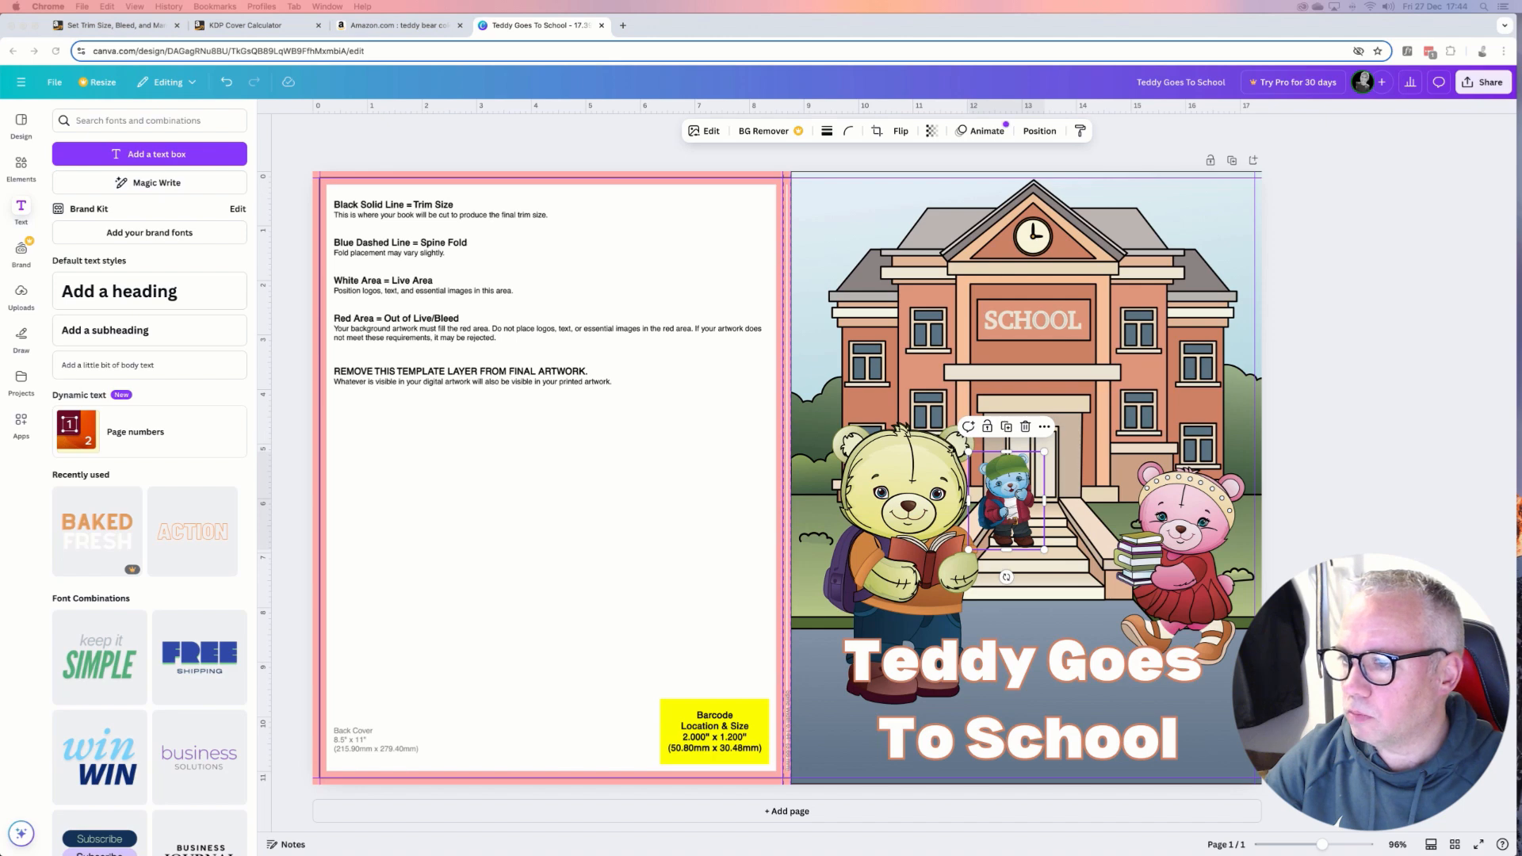
Try the pink teddy holding a phone, scaled down and placed beside the blue teddy on the steps, and delete it.
{"action": "left_click_drag", "start_coordinate": [1493, 430], "coordinate": [1167, 455]}
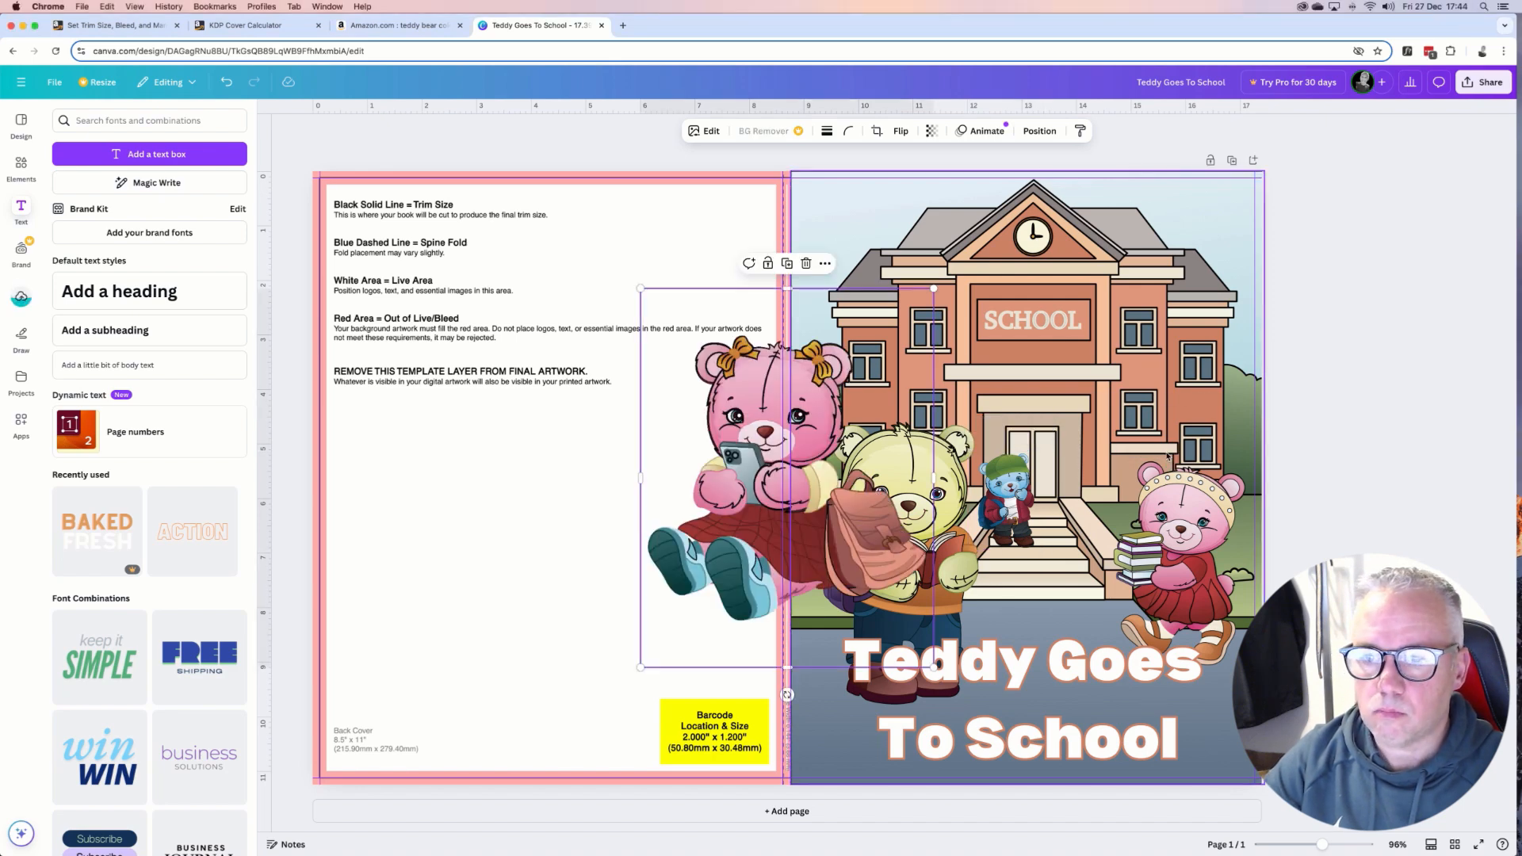
{"action": "left_click_drag", "start_coordinate": [650, 299], "coordinate": [1090, 475]}
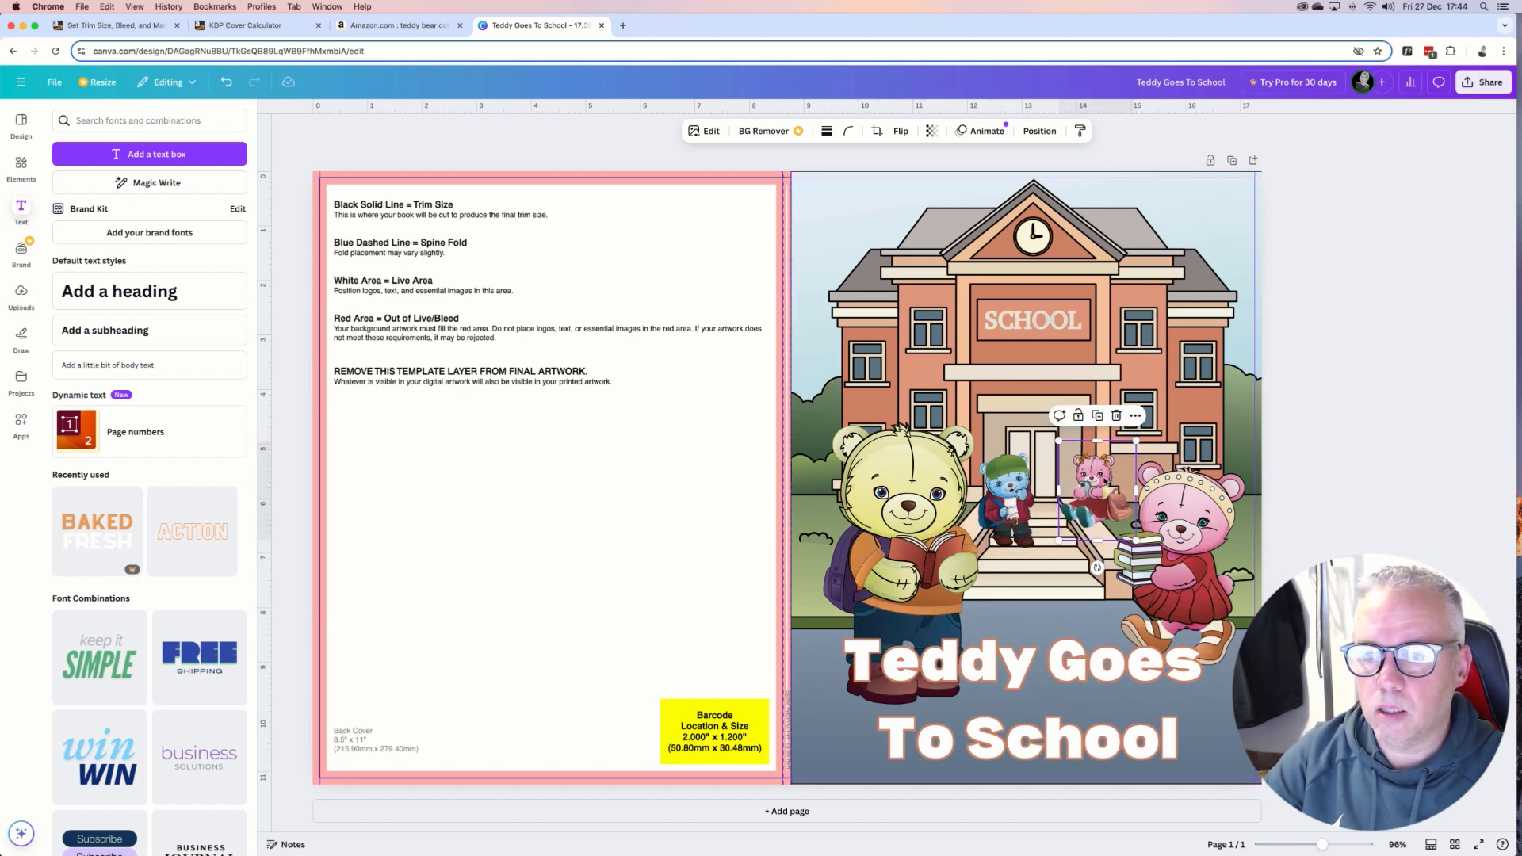
{"action": "key", "text": "Delete"}
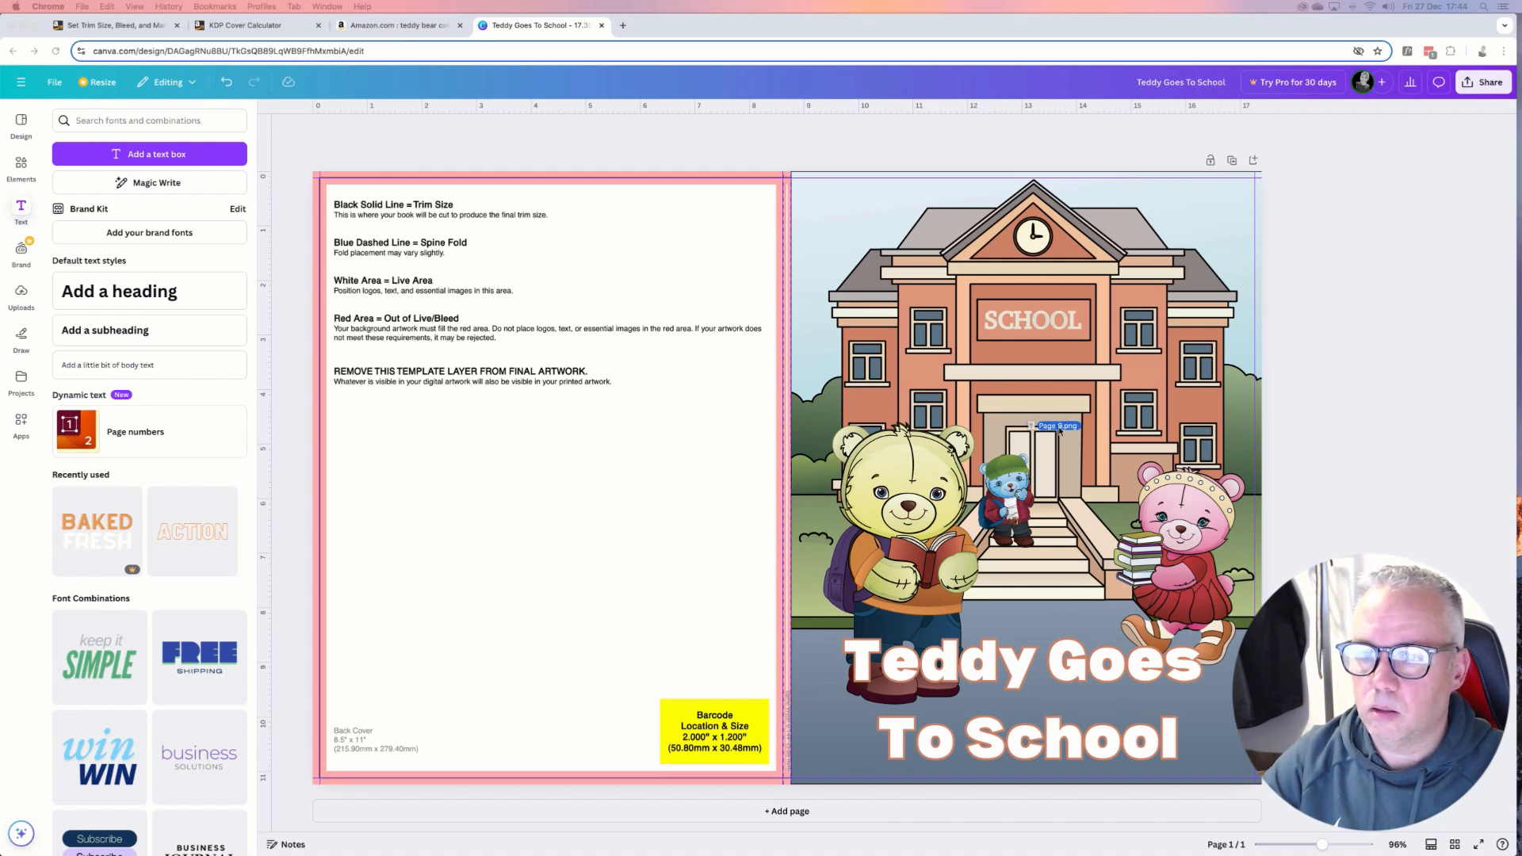
Add the purple teddy holding pencils and a drawing, scaled down small, and place it on the right side of the school steps.
{"action": "left_click", "coordinate": [900, 370]}
{"action": "key", "text": "super+v"}
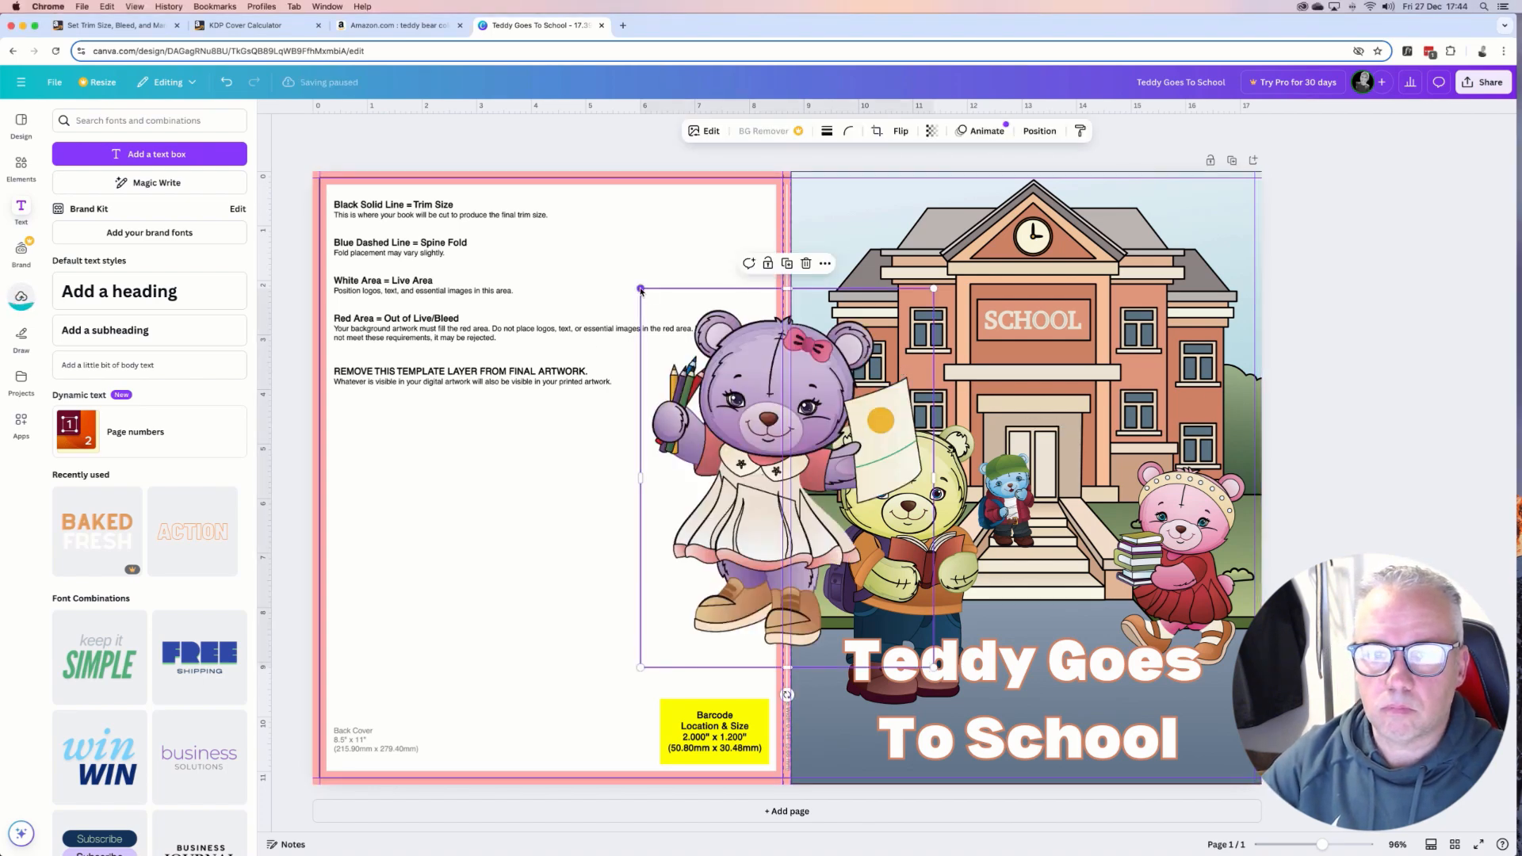
{"action": "left_click_drag", "start_coordinate": [640, 288], "coordinate": [1079, 454]}
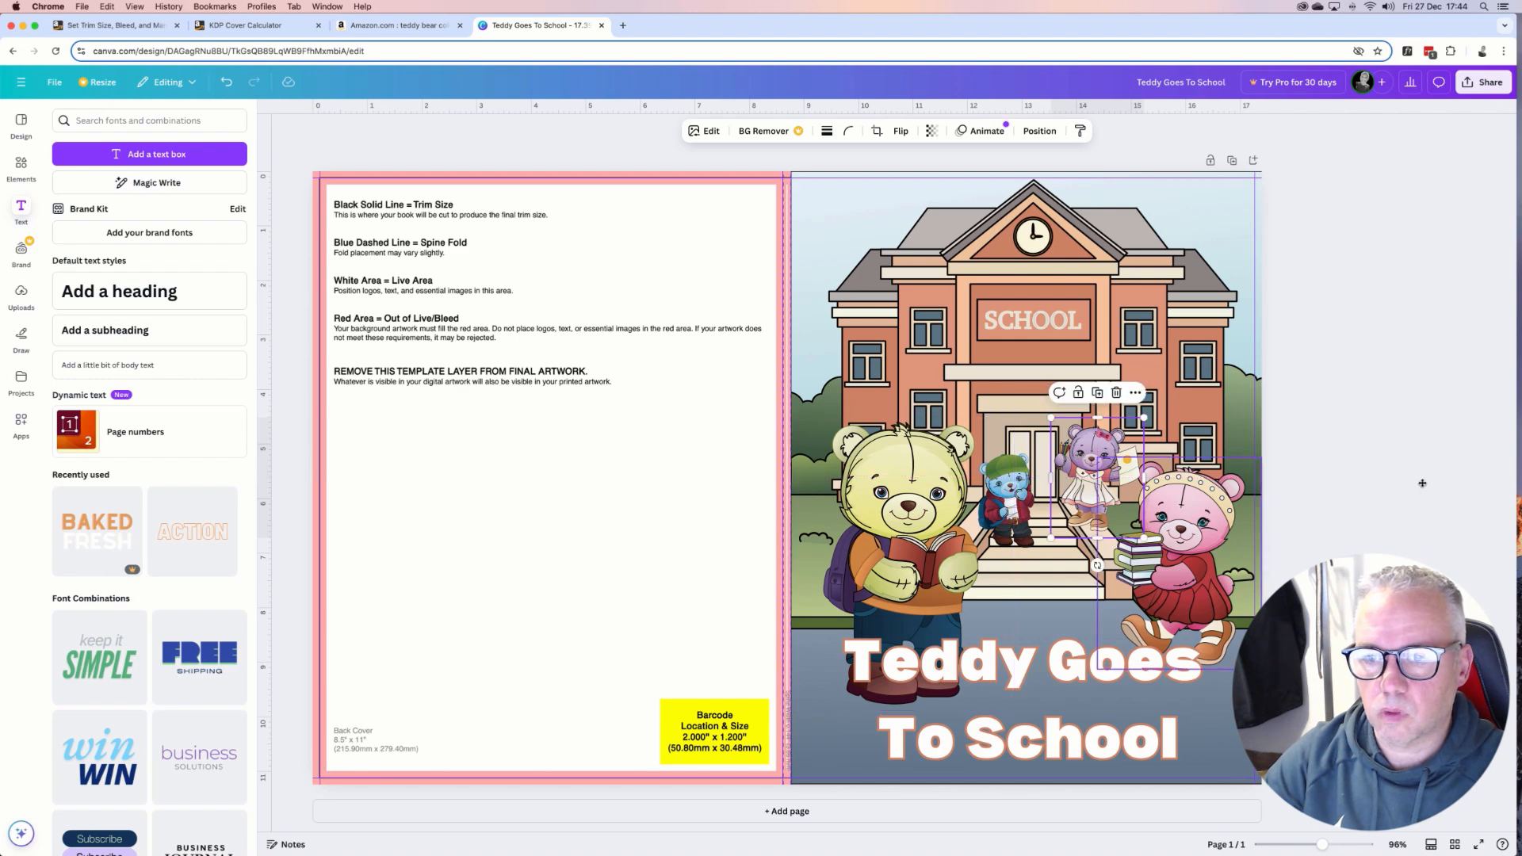
{"action": "left_click", "coordinate": [1372, 434]}
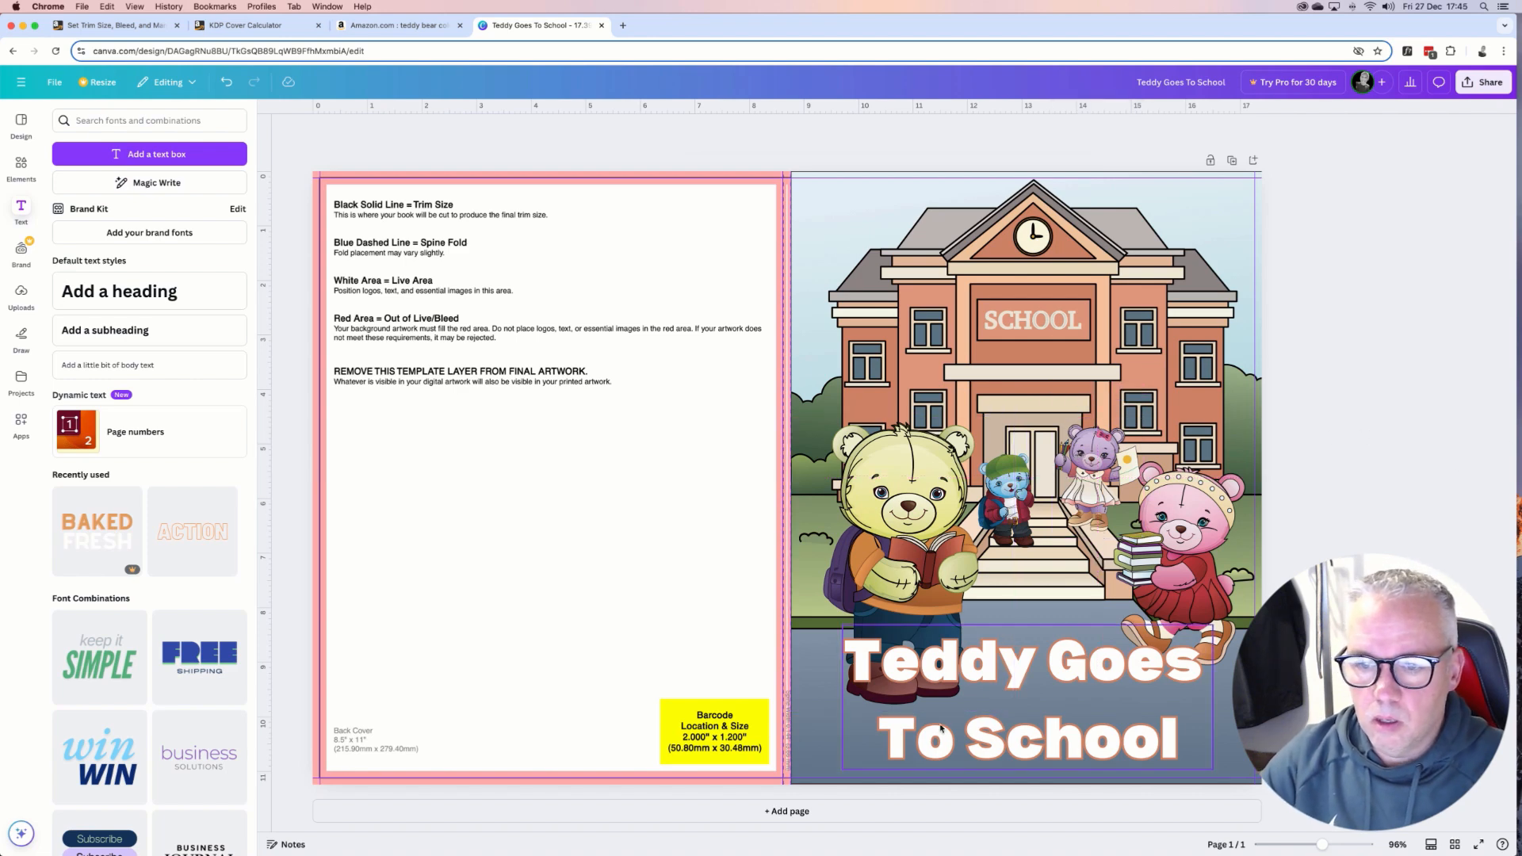
Move the "Teddy Goes To School" title up slightly on the front cover.
{"action": "left_click", "coordinate": [980, 663]}
{"action": "left_click_drag", "start_coordinate": [1011, 666], "coordinate": [1010, 656]}
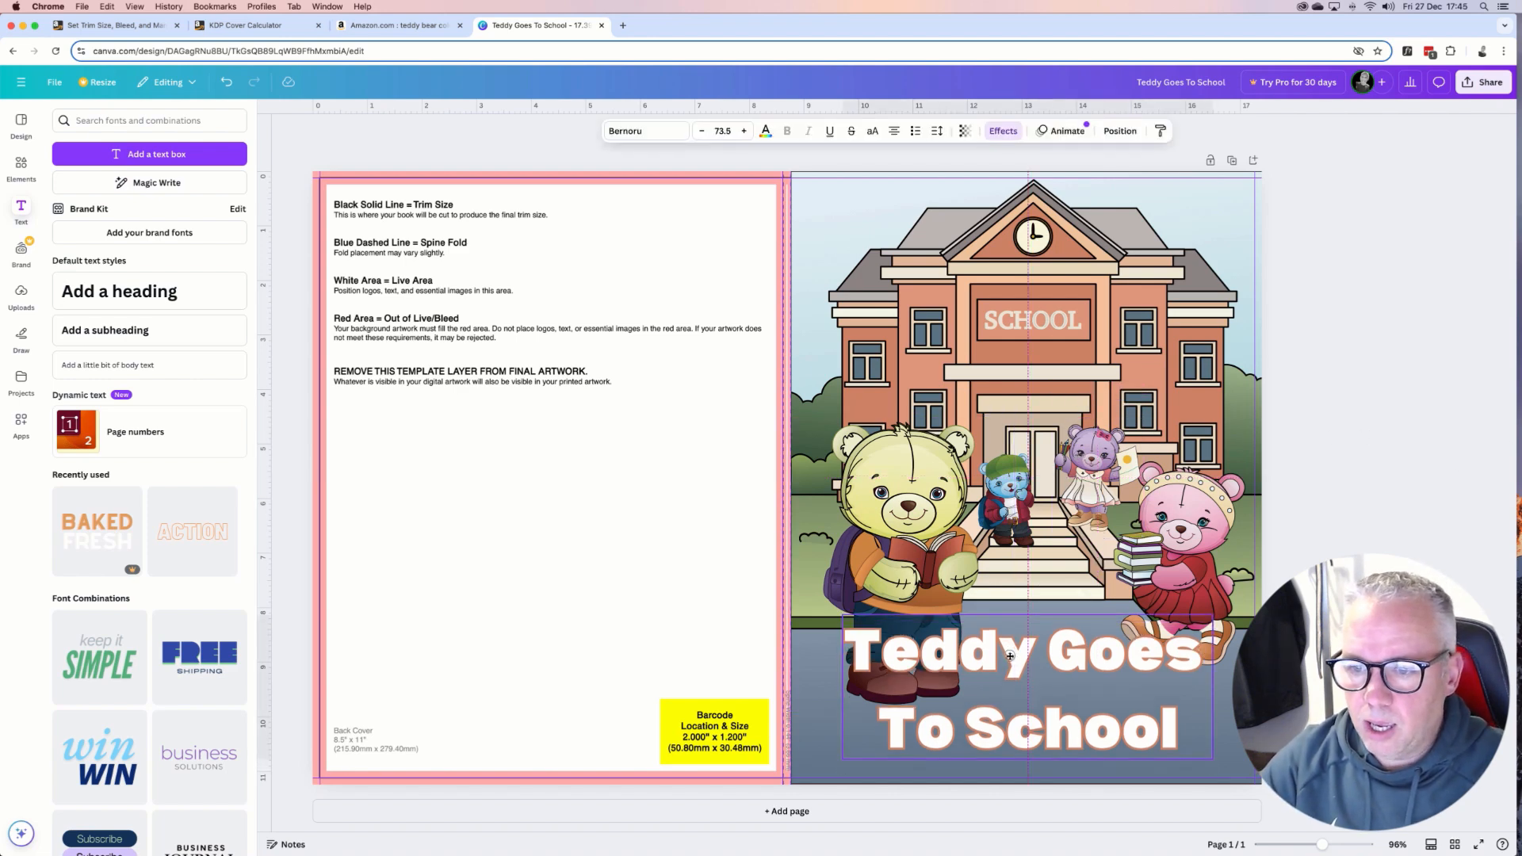
{"action": "left_click", "coordinate": [1347, 396]}
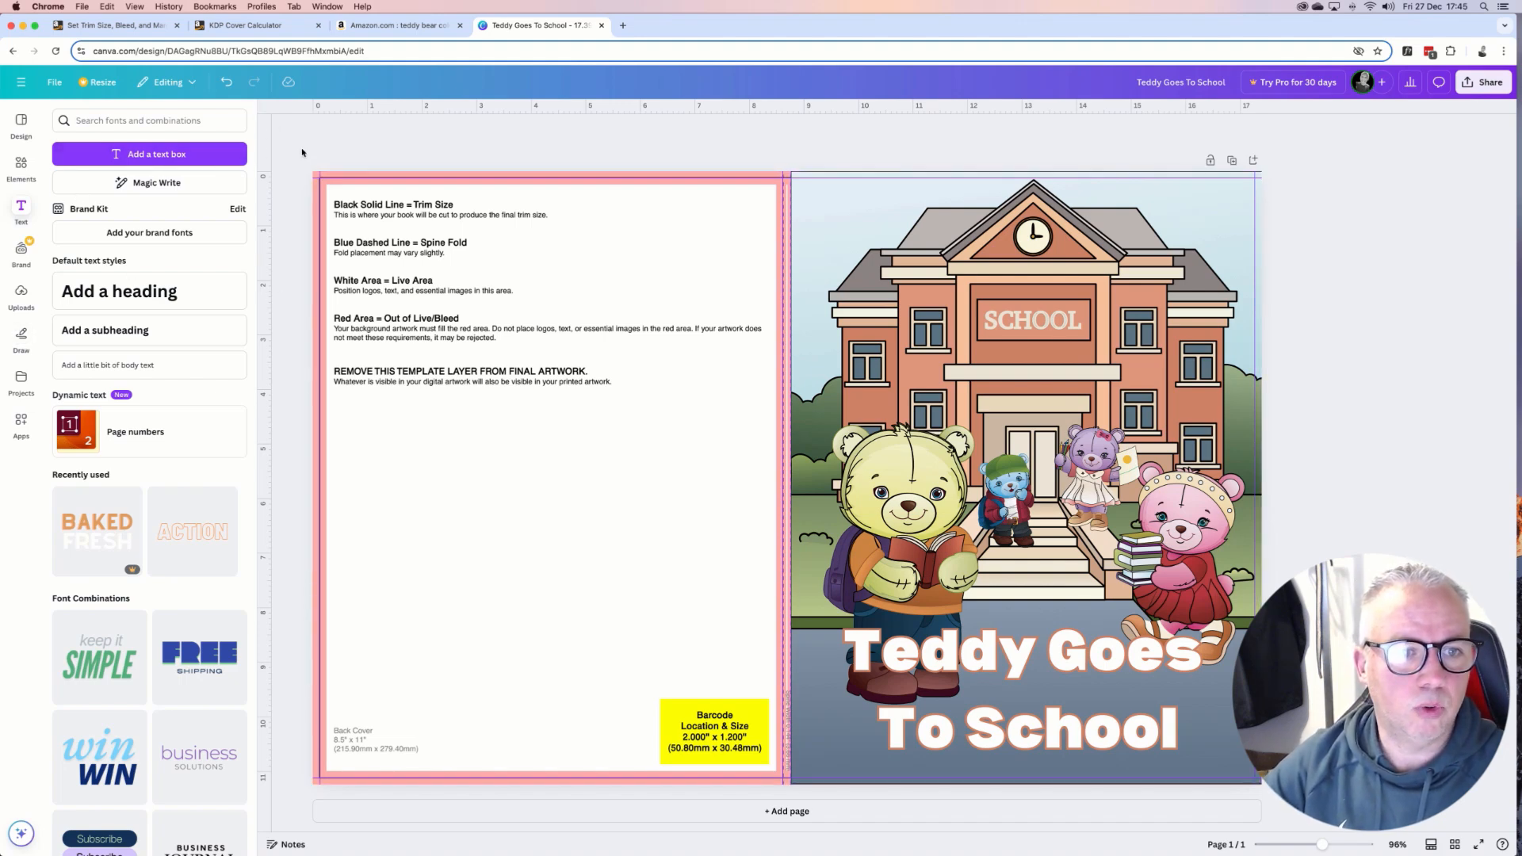
Add a square shape at the back cover's top-left corner and stretch it to cover the whole back cover.
{"action": "left_click", "coordinate": [20, 165]}
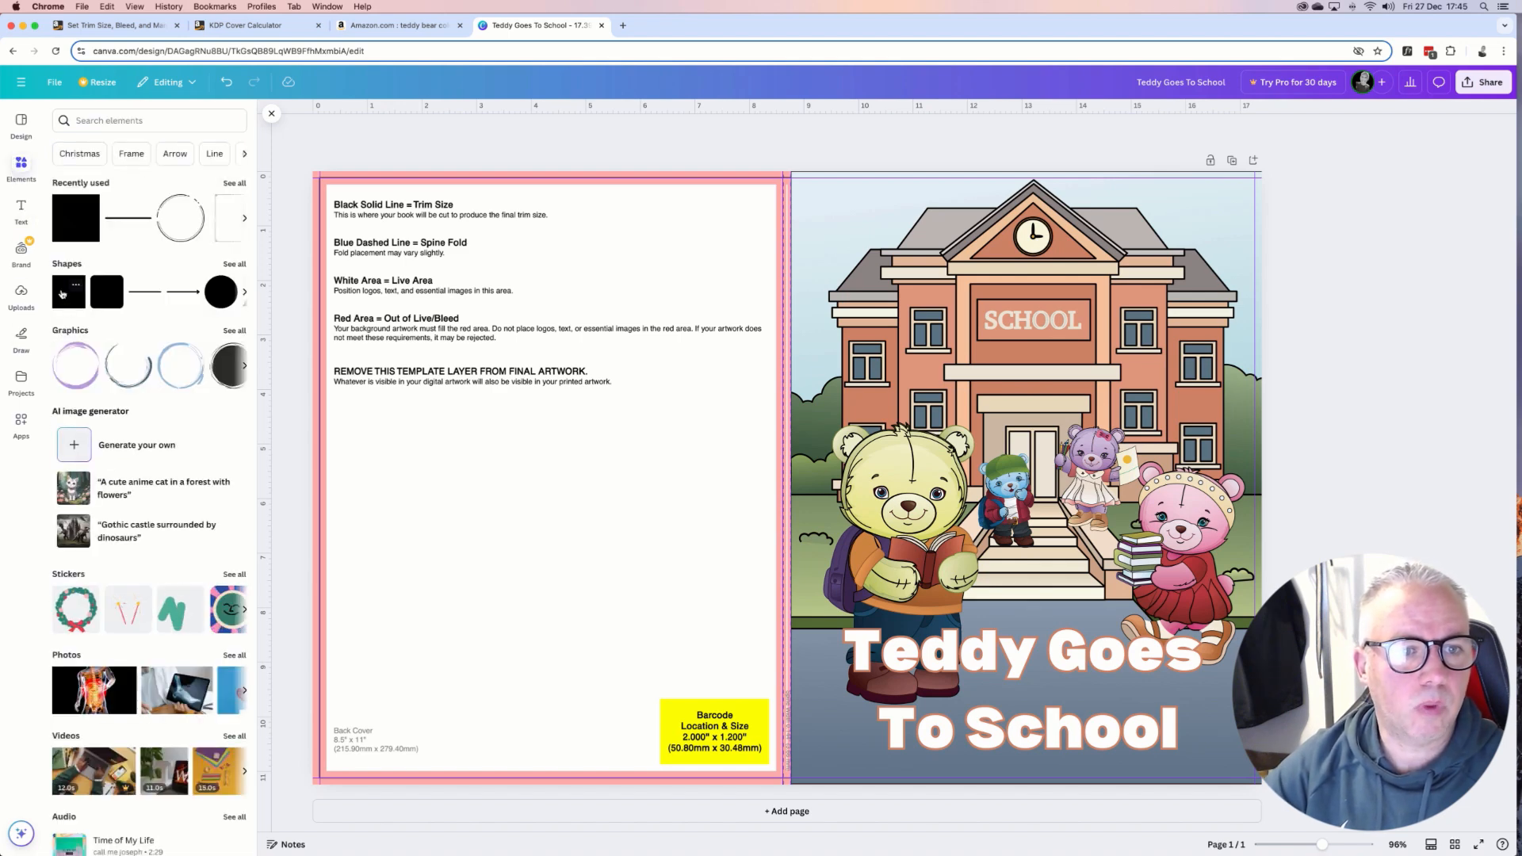
{"action": "left_click_drag", "start_coordinate": [61, 293], "coordinate": [398, 233]}
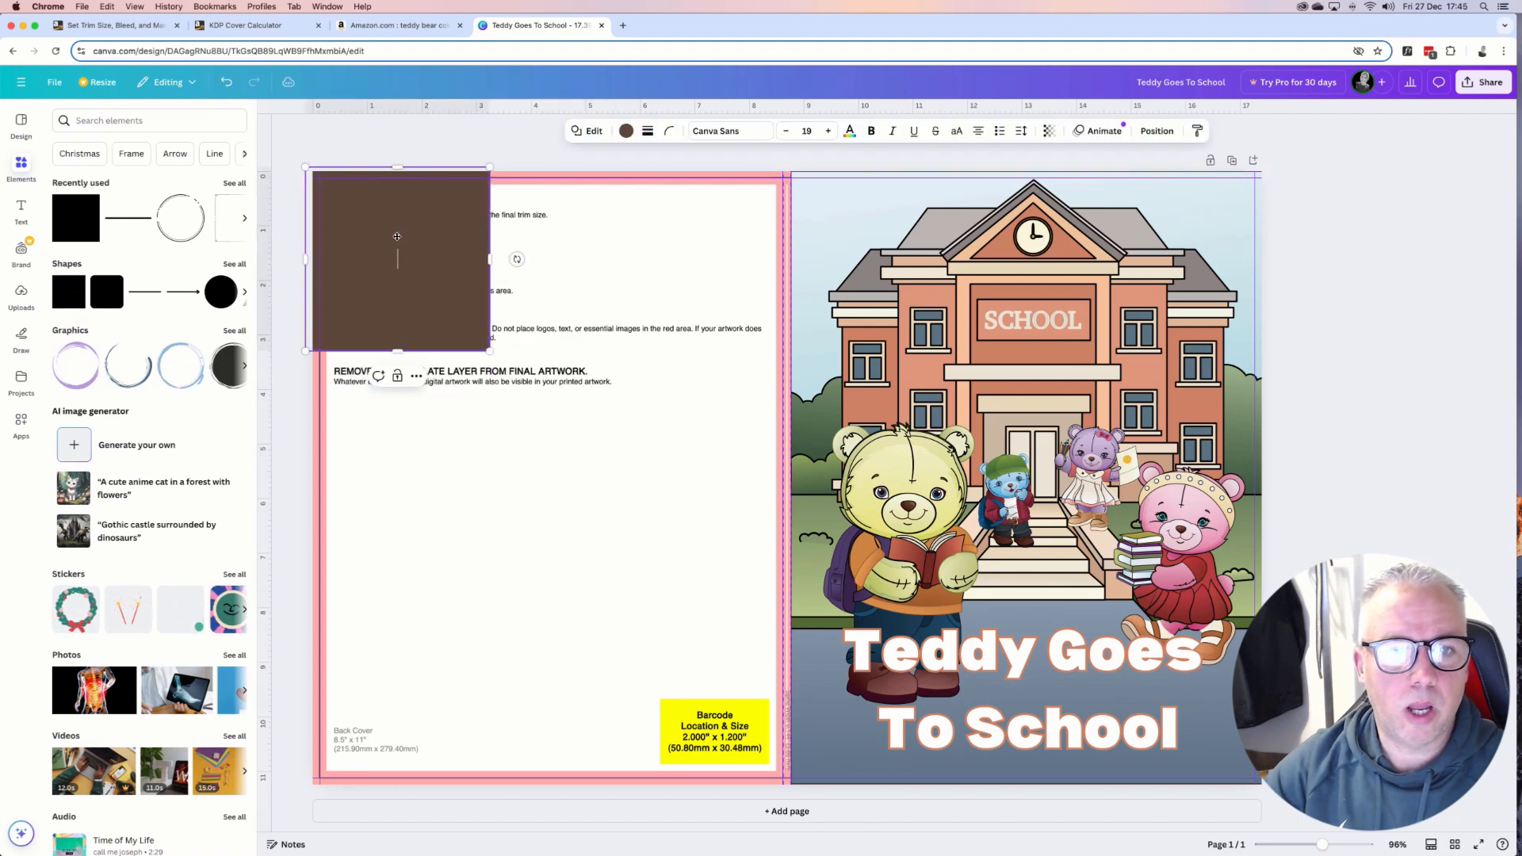
{"action": "left_click_drag", "start_coordinate": [488, 352], "coordinate": [789, 814]}
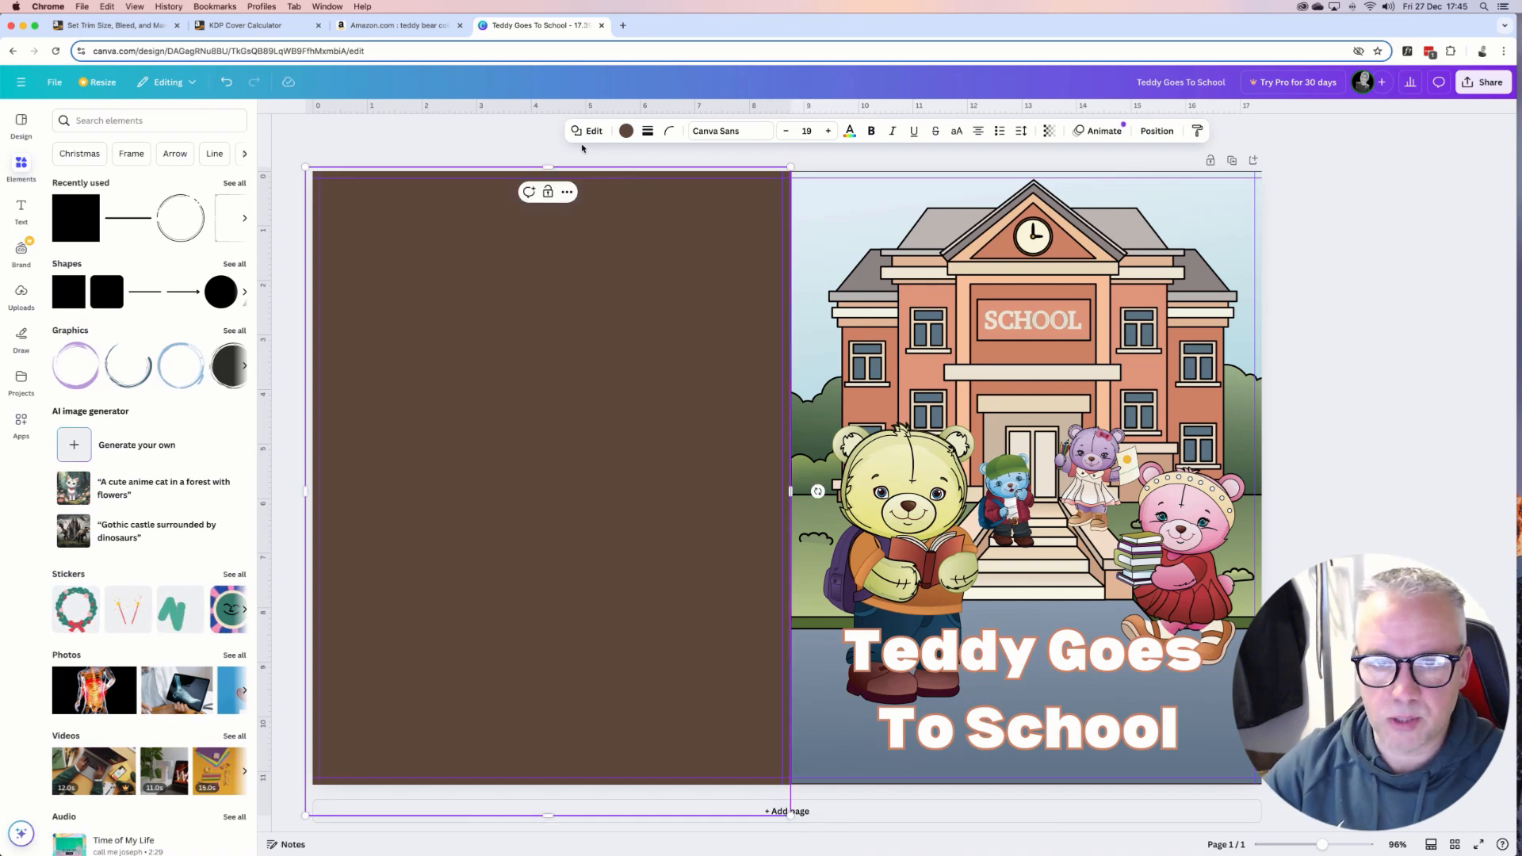
Try a sampled white fill on the back cover rectangle.
{"action": "left_click", "coordinate": [626, 132]}
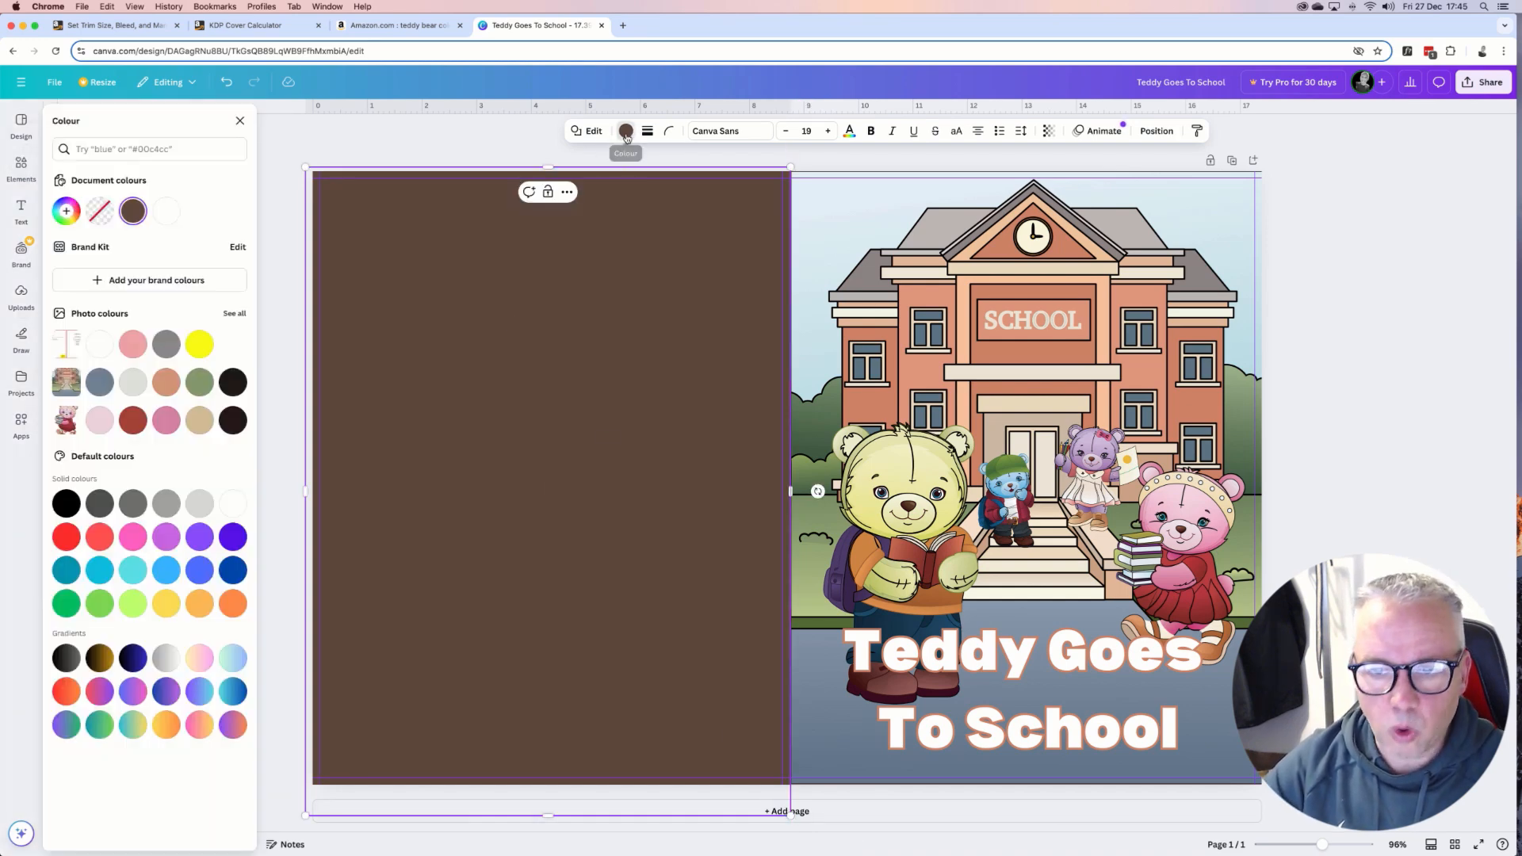
{"action": "left_click", "coordinate": [67, 211]}
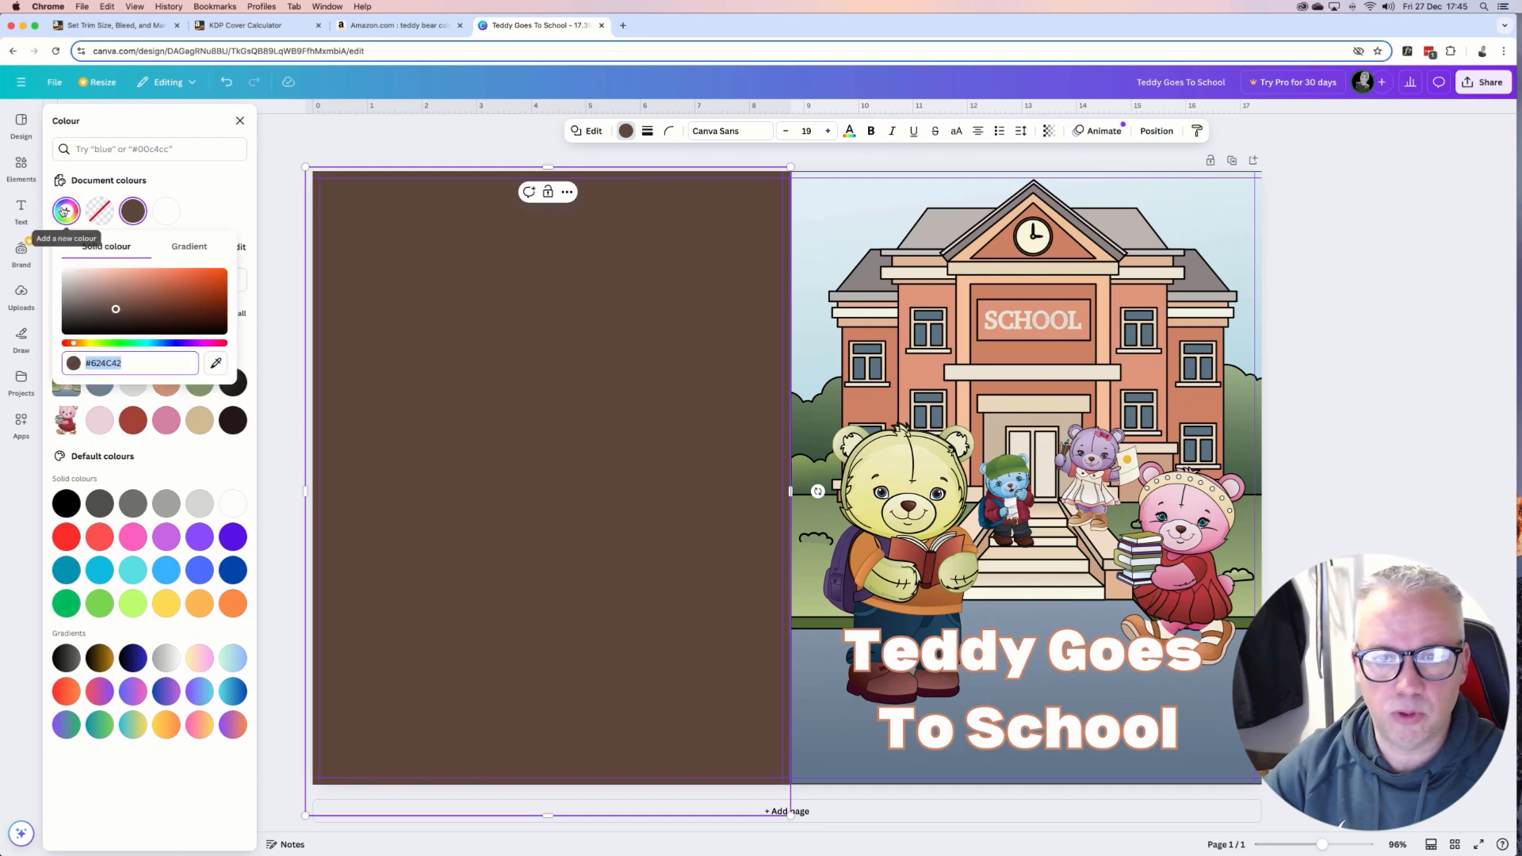
{"action": "left_click", "coordinate": [216, 363]}
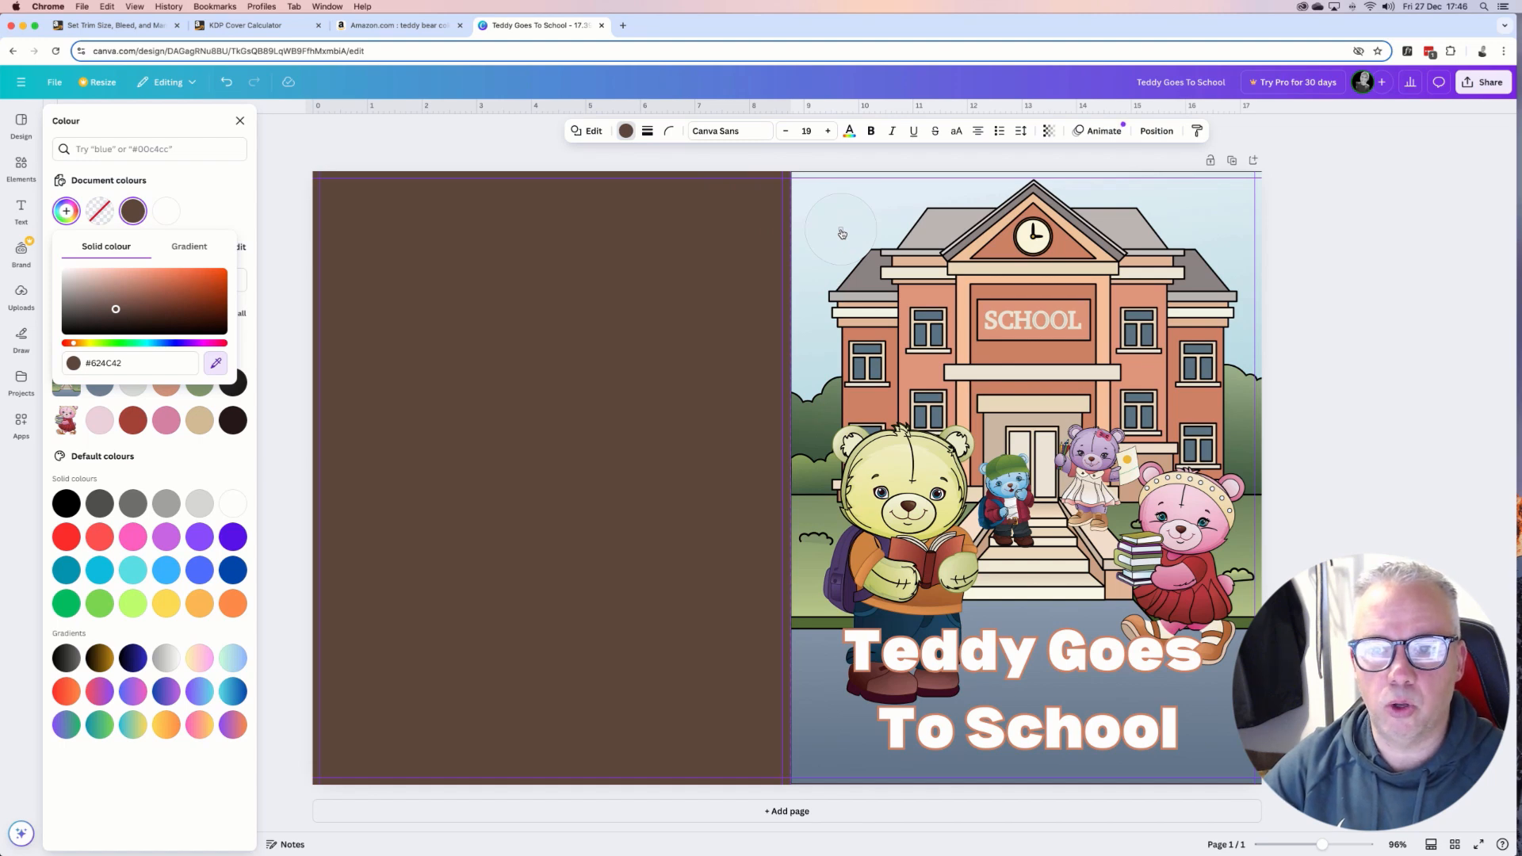
{"action": "left_click", "coordinate": [229, 202]}
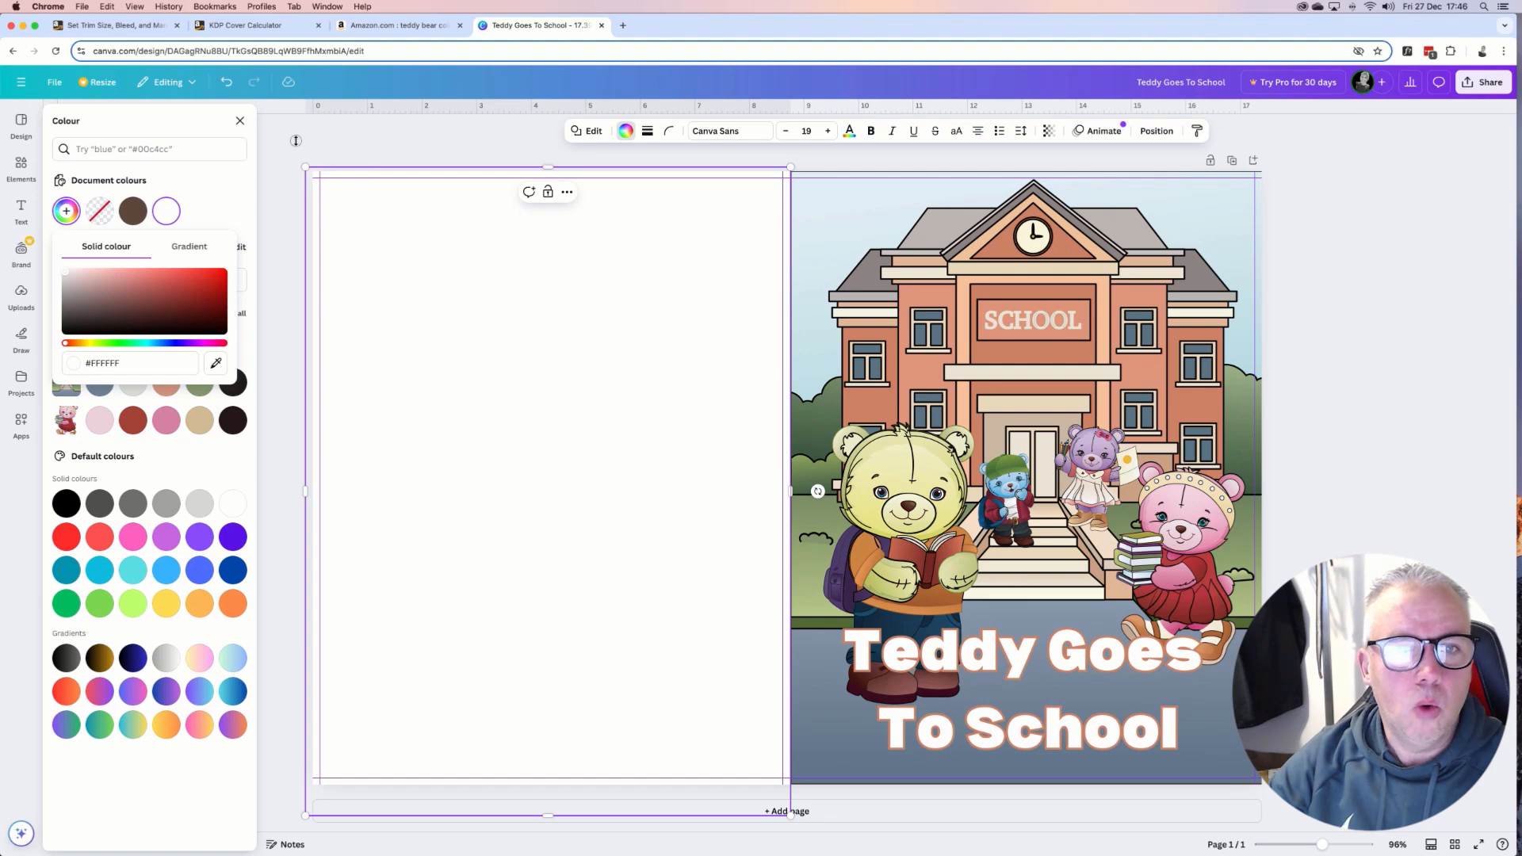
Fill the back cover rectangle with the light blue sampled from the sky beside the school roof on the front cover.
{"action": "left_click", "coordinate": [623, 131]}
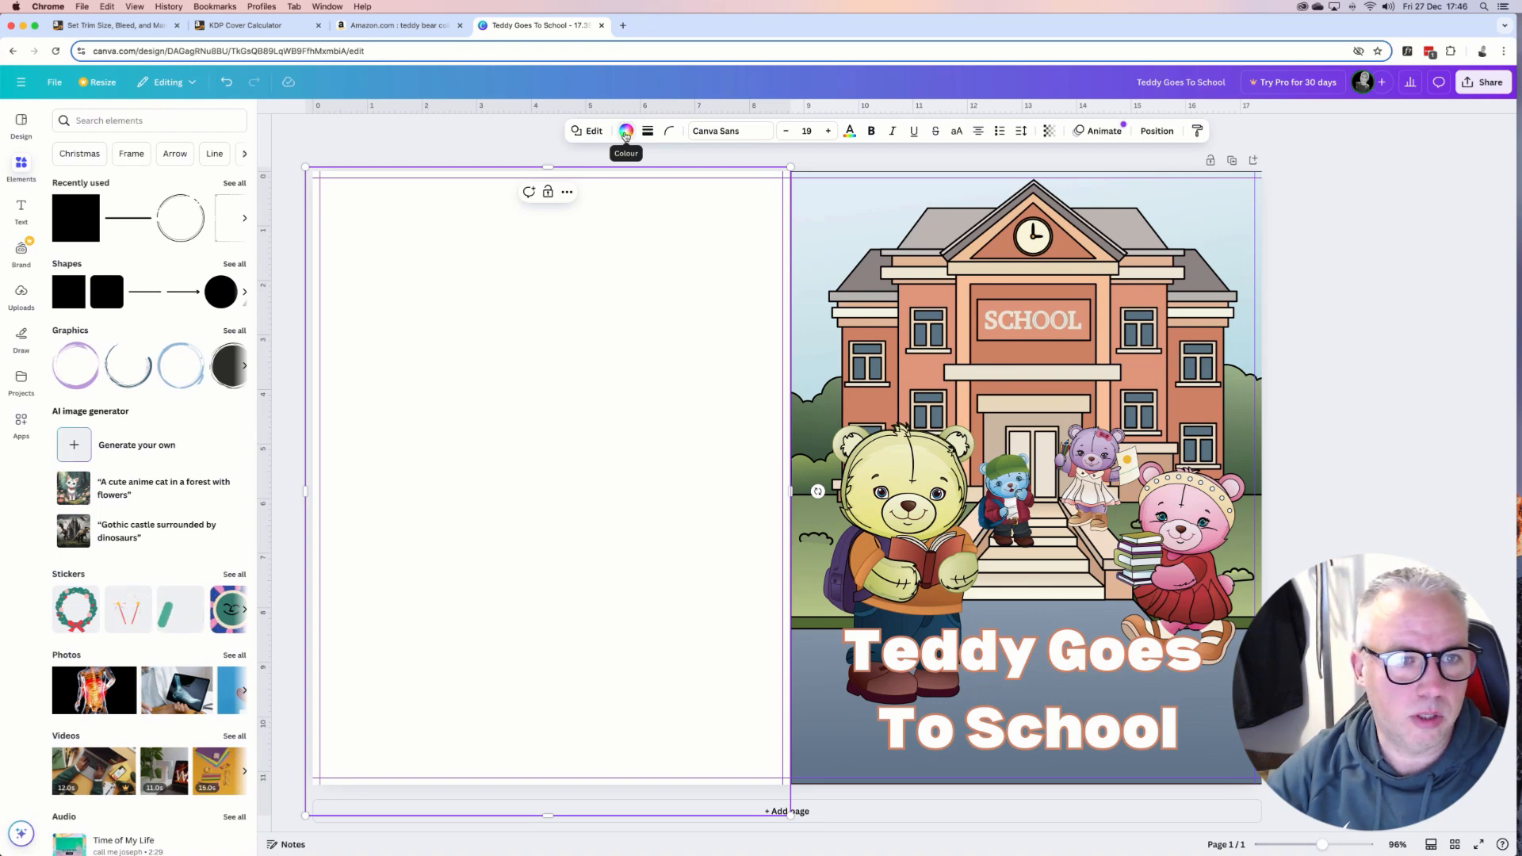
{"action": "left_click", "coordinate": [626, 132]}
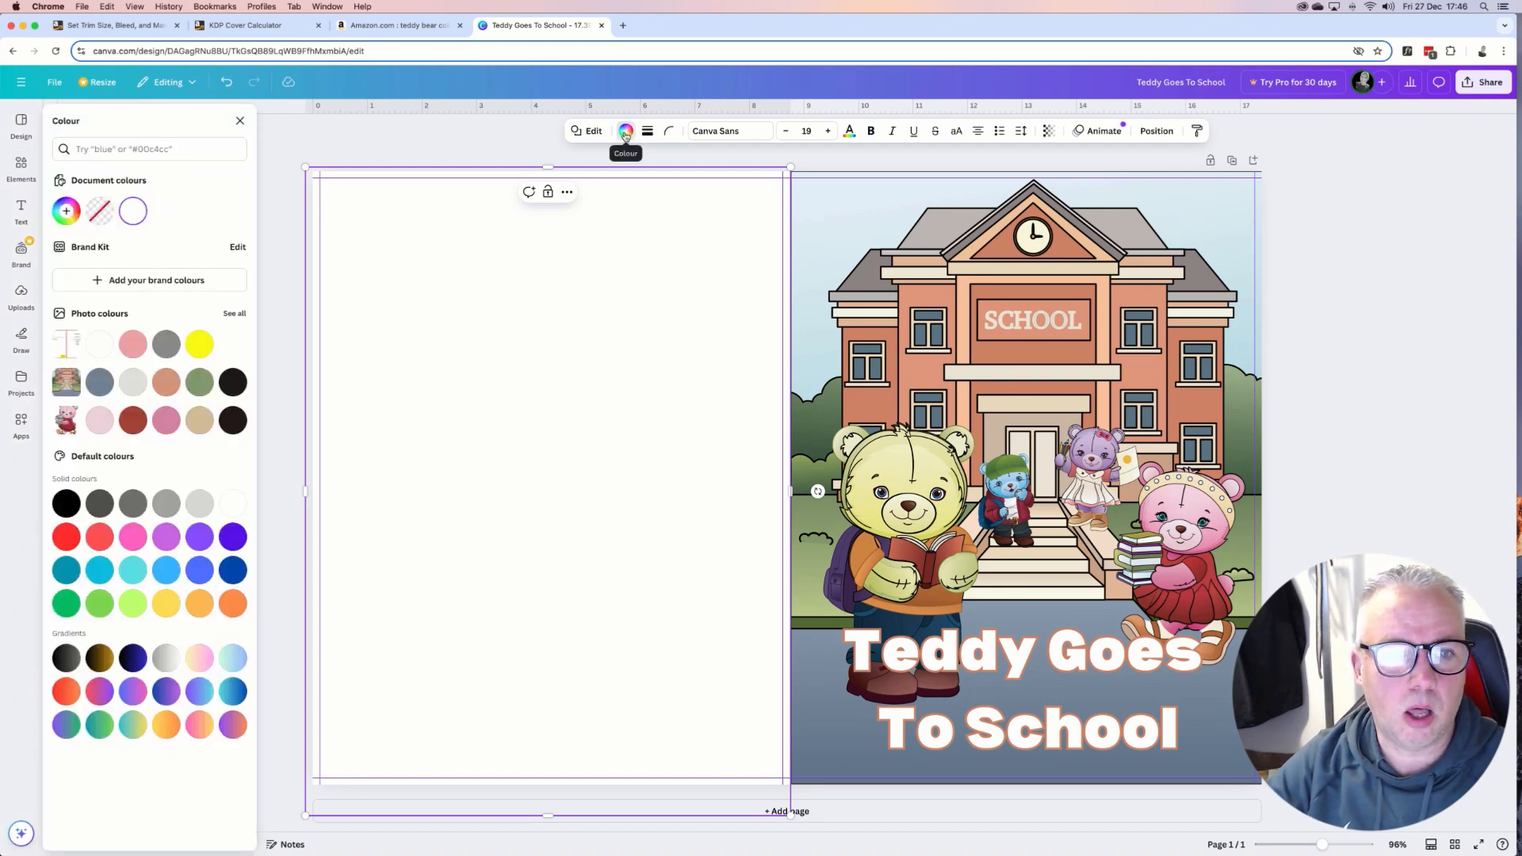
{"action": "left_click", "coordinate": [67, 210]}
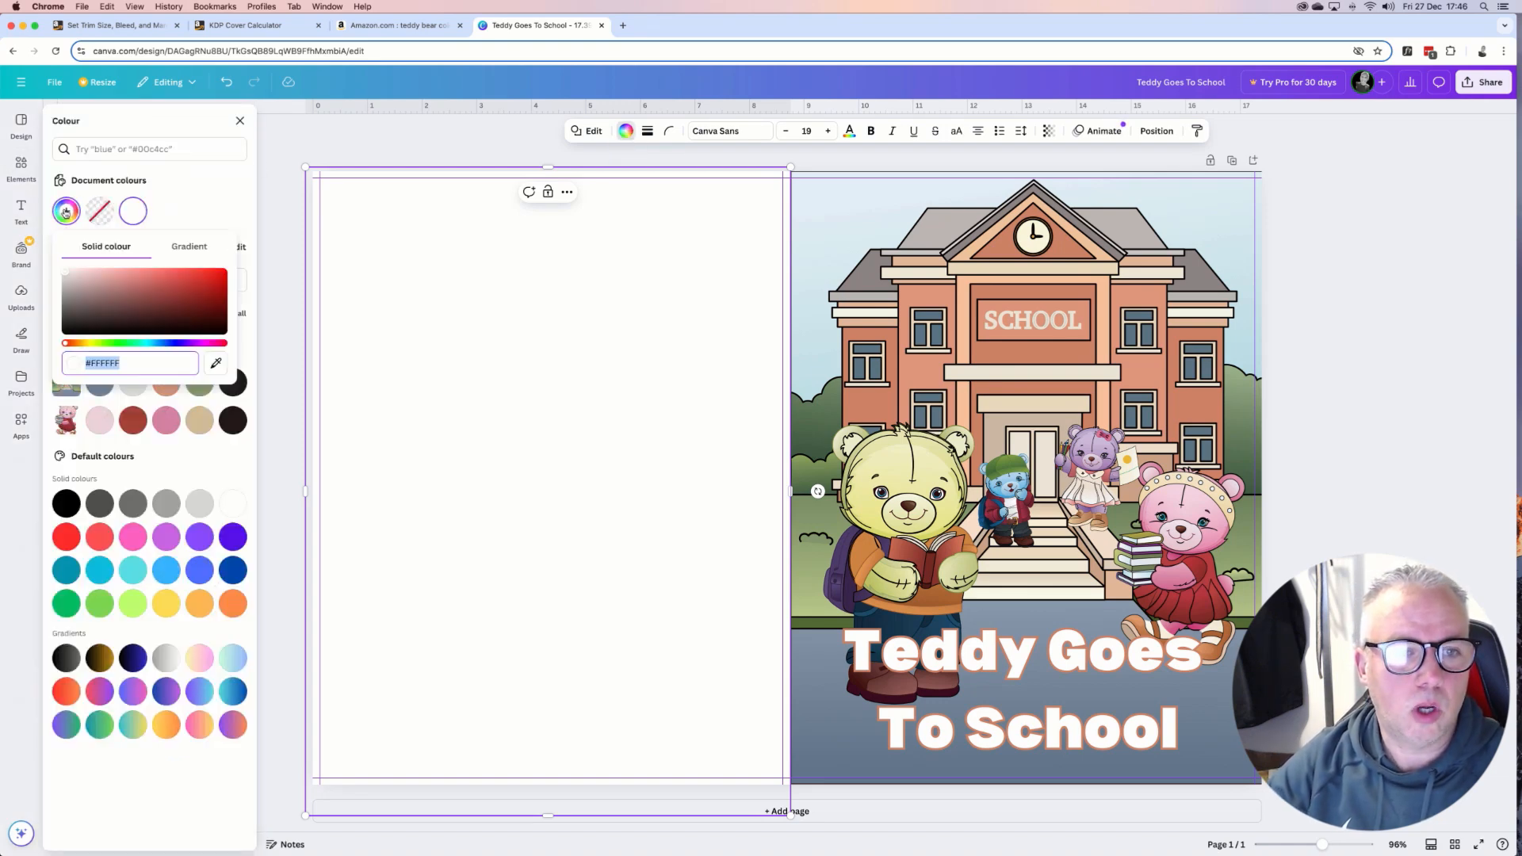
{"action": "left_click", "coordinate": [215, 364]}
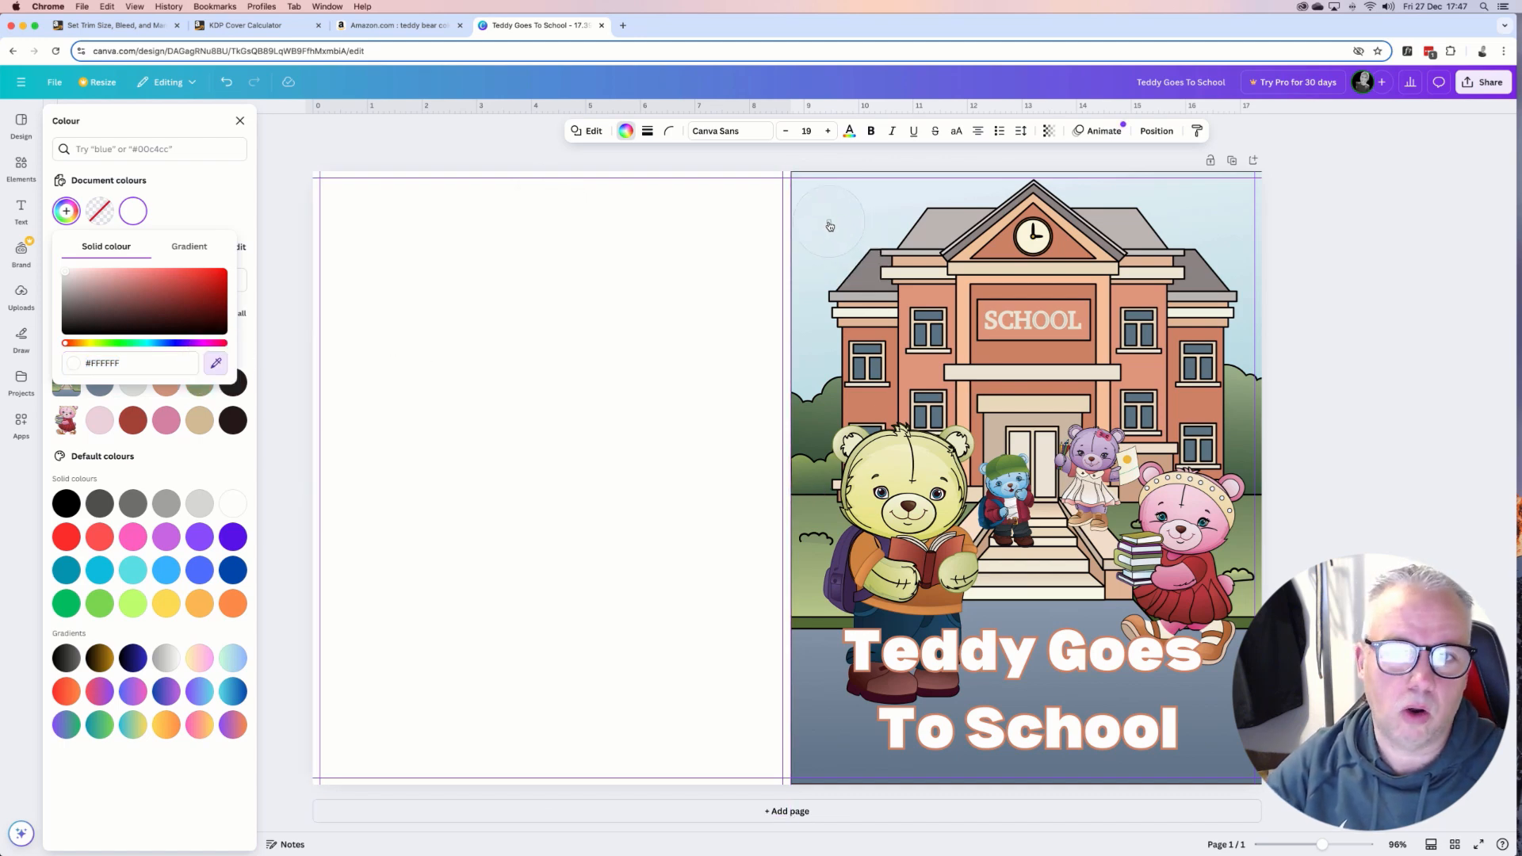
{"action": "left_click", "coordinate": [833, 227]}
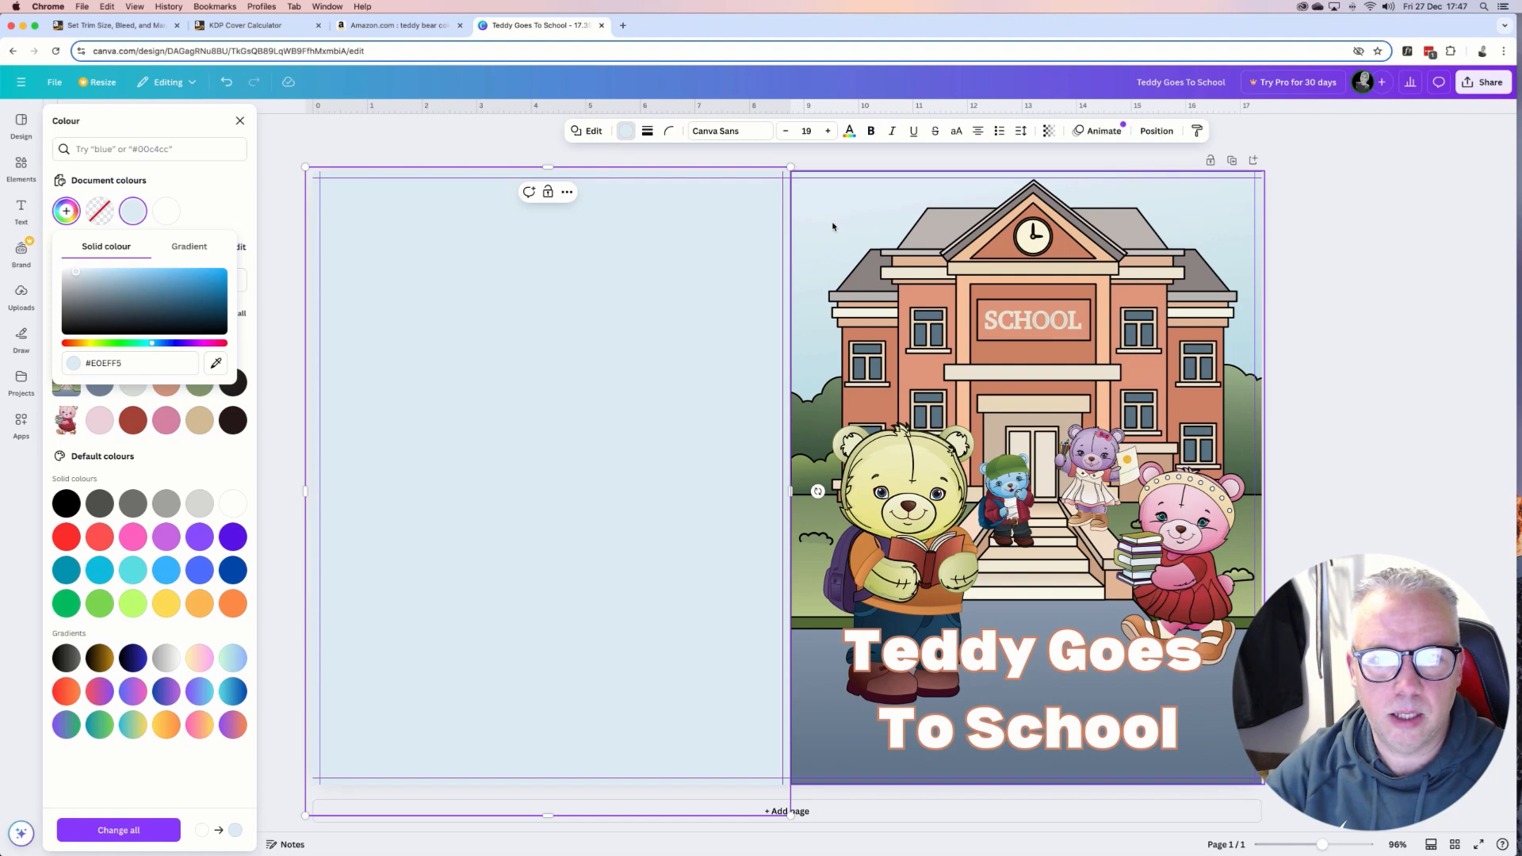
{"action": "left_click", "coordinate": [443, 140]}
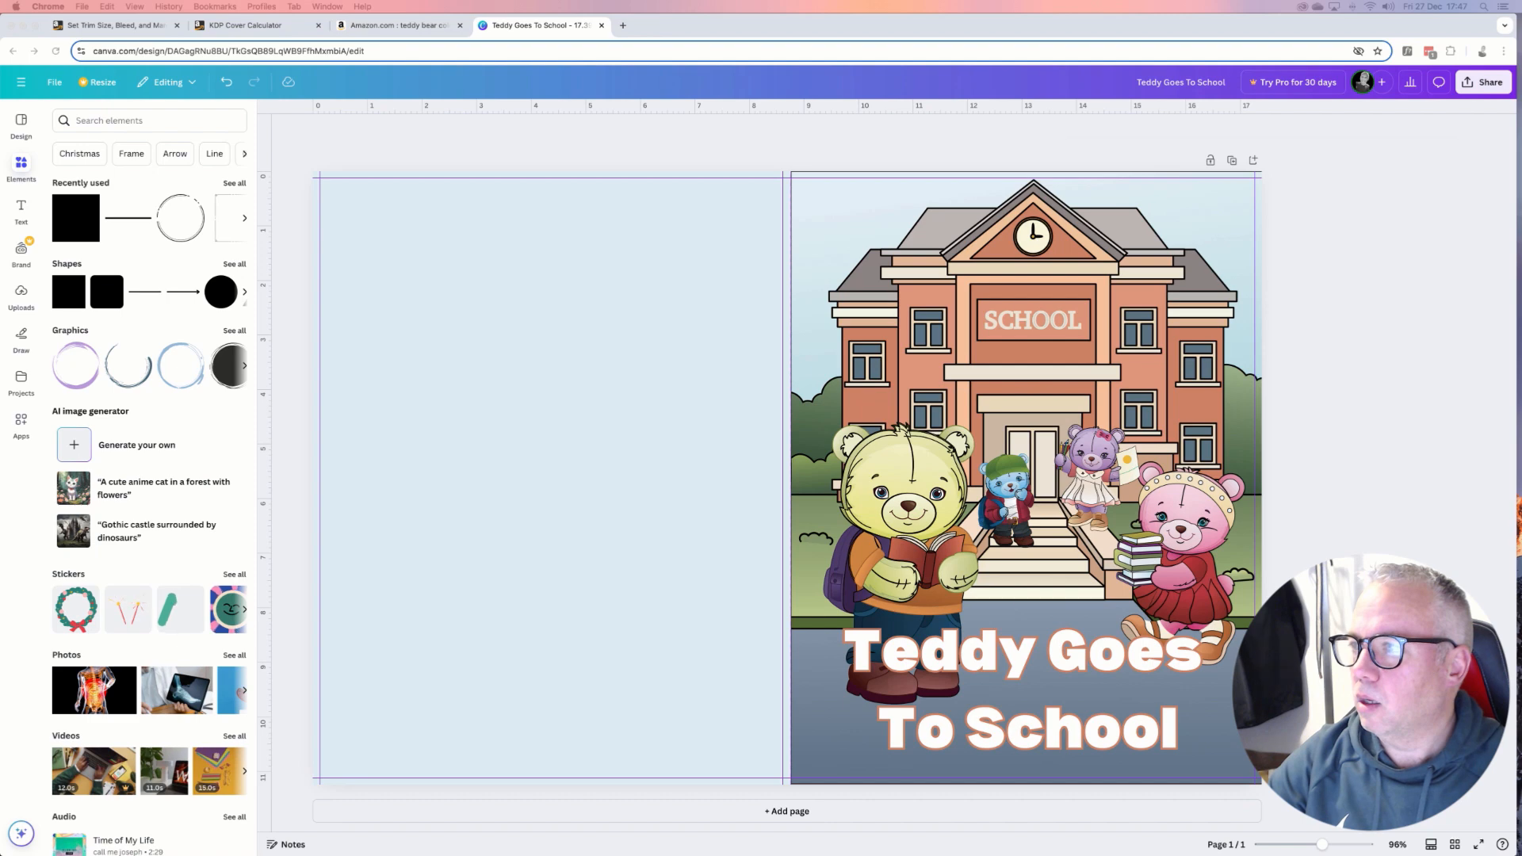
Browse the interior pages from Page 5.png, add Page 13.png of the teddy painting, and scale it down at the back cover's upper left.
{"action": "left_click_drag", "start_coordinate": [1518, 174], "coordinate": [763, 121]}
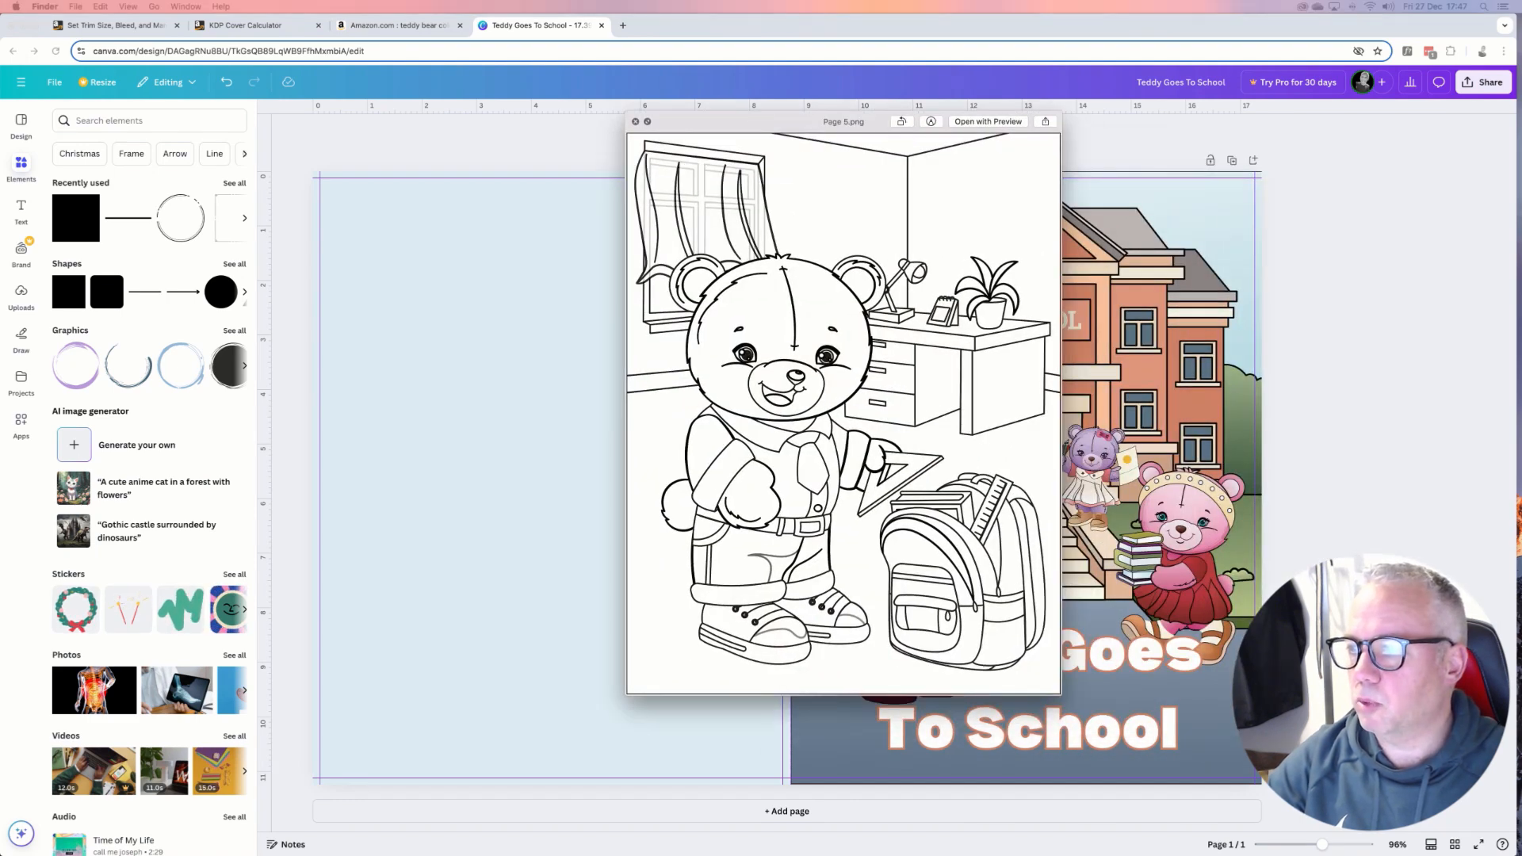
{"action": "key", "text": "Down"}
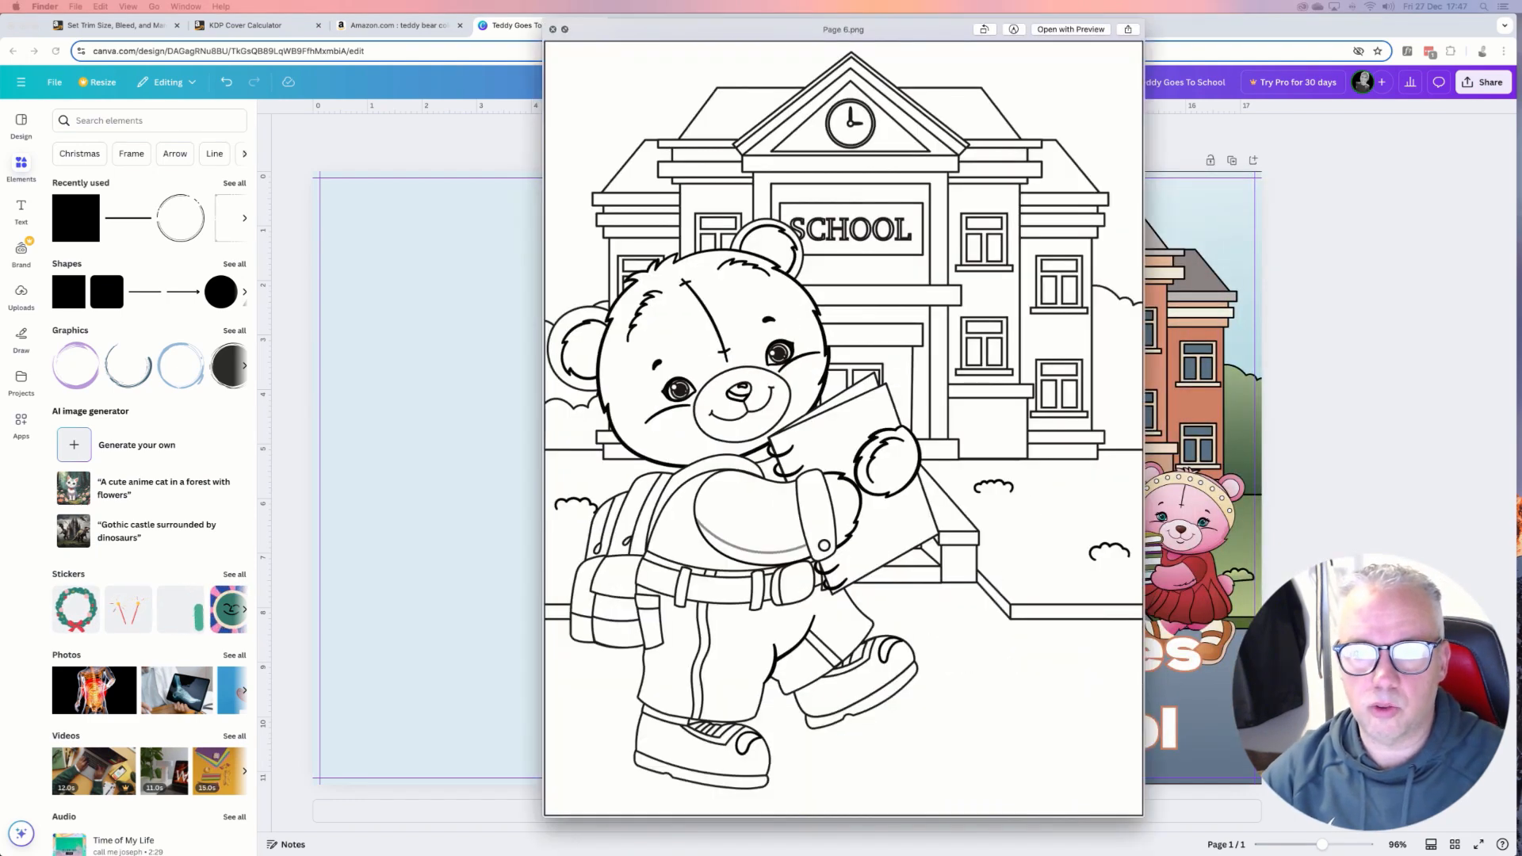
{"action": "key", "text": "Down"}
{"action": "key", "text": "Down"}
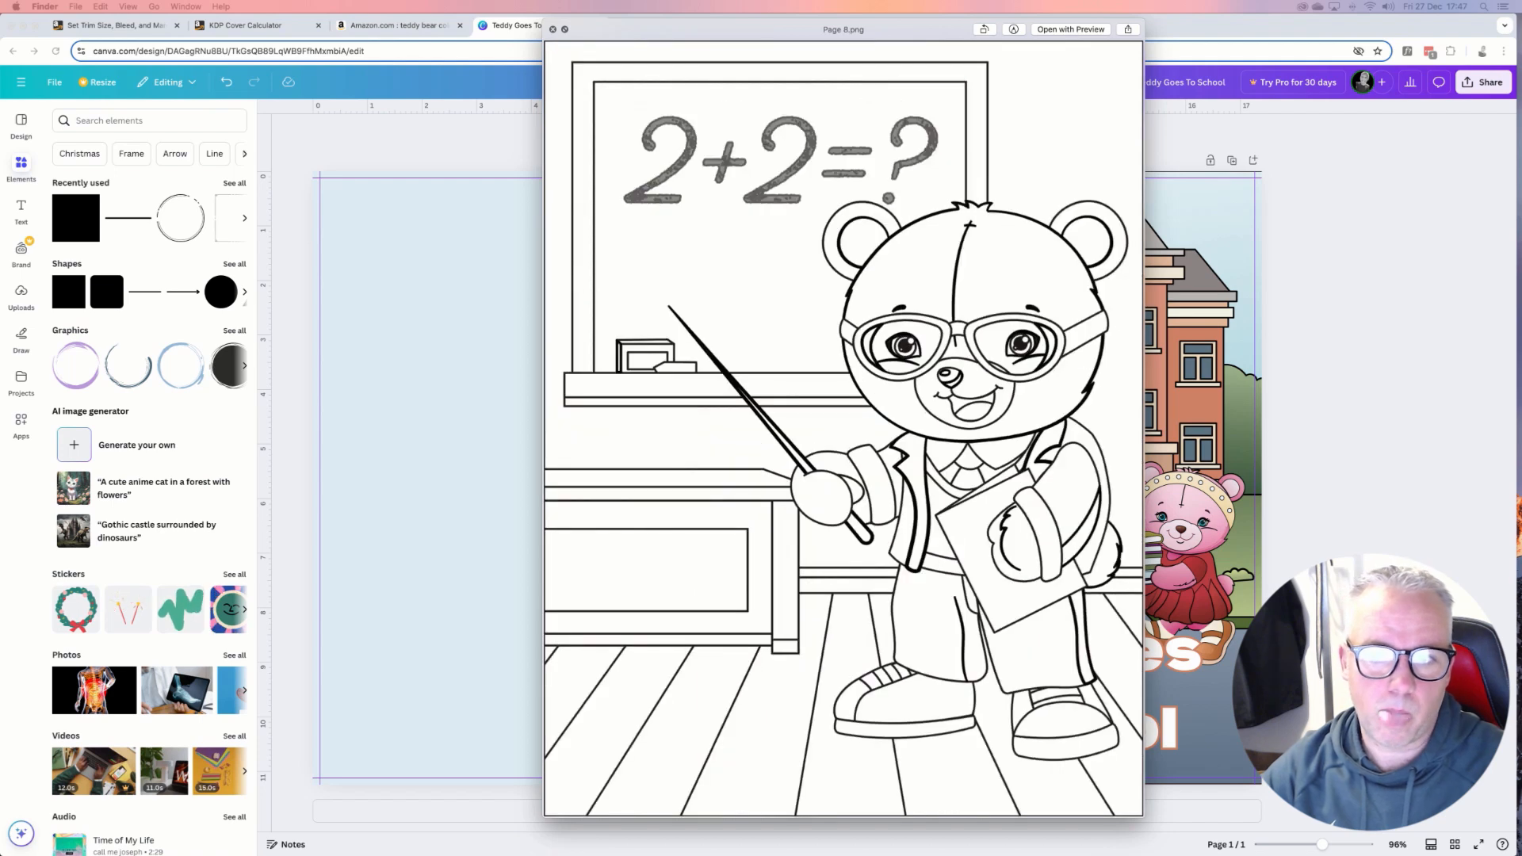
{"action": "key", "text": "Down"}
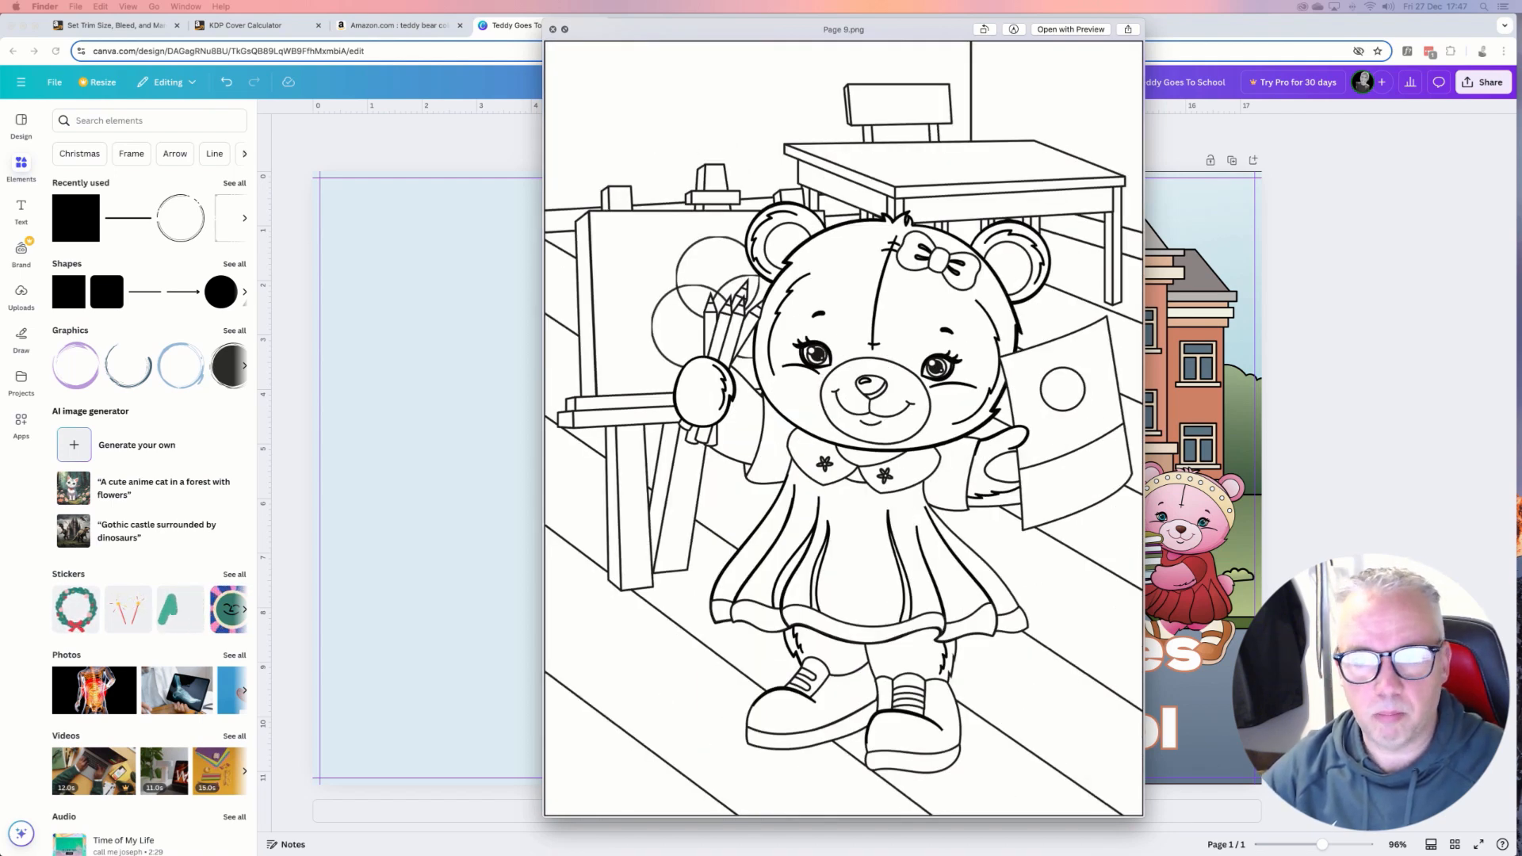
{"action": "key", "text": "Down"}
{"action": "key", "text": "Down"}
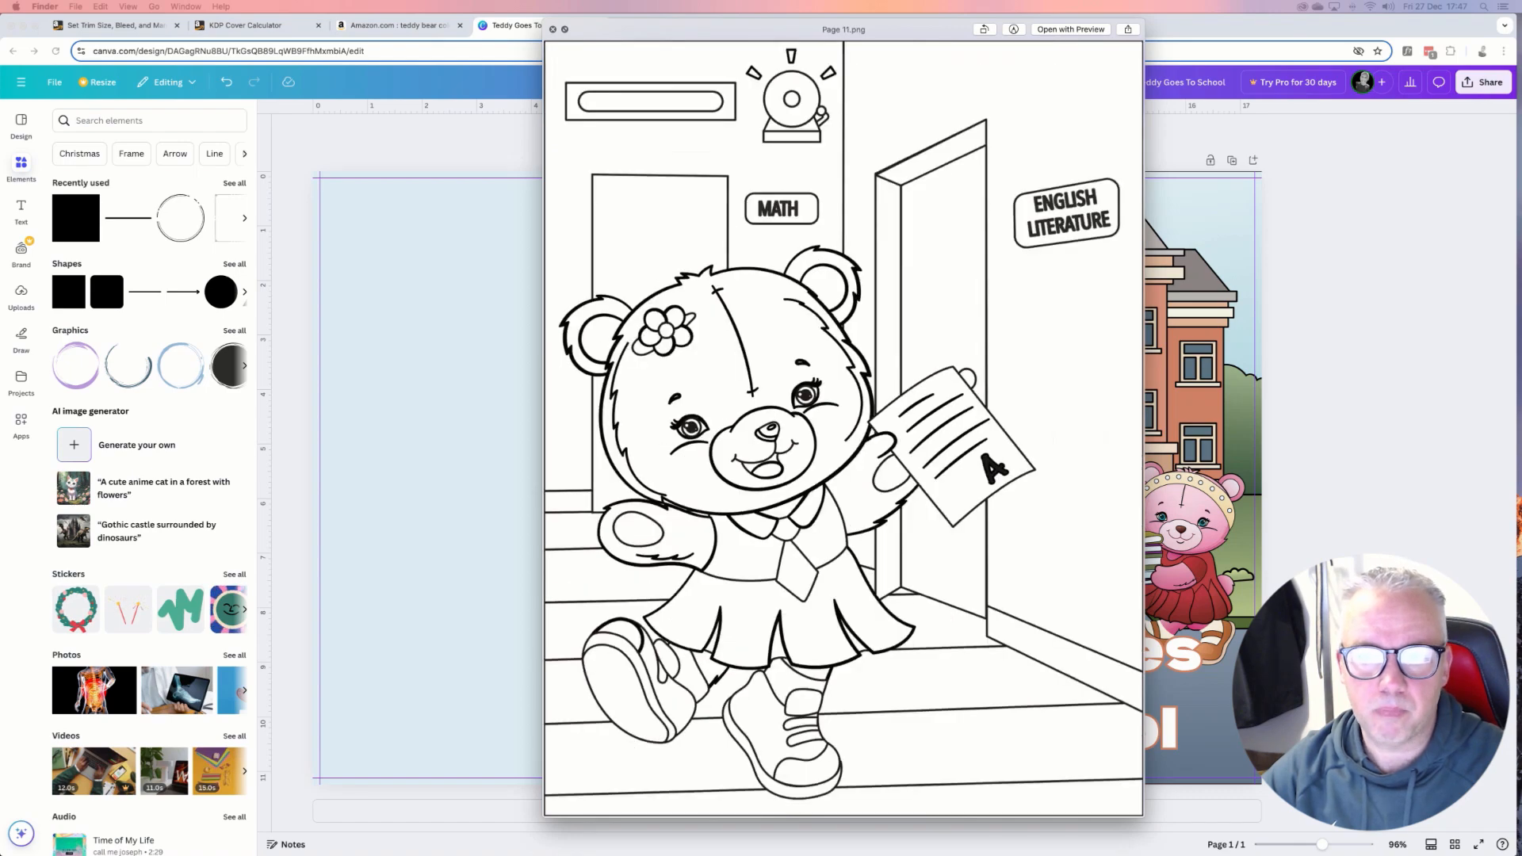
{"action": "key", "text": "Down"}
{"action": "key", "text": "Down"}
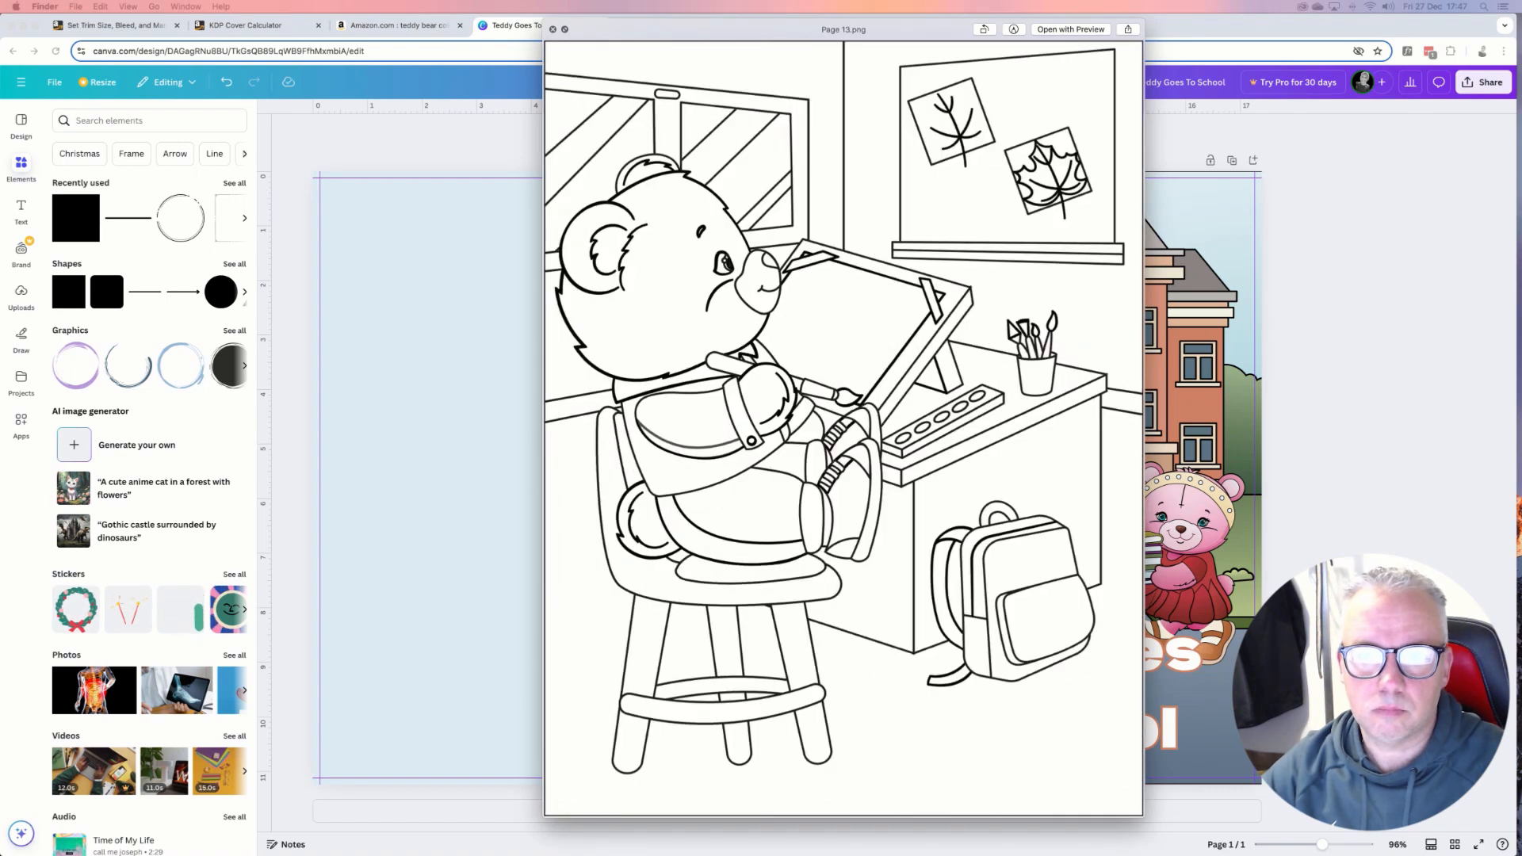
{"action": "key", "text": "space"}
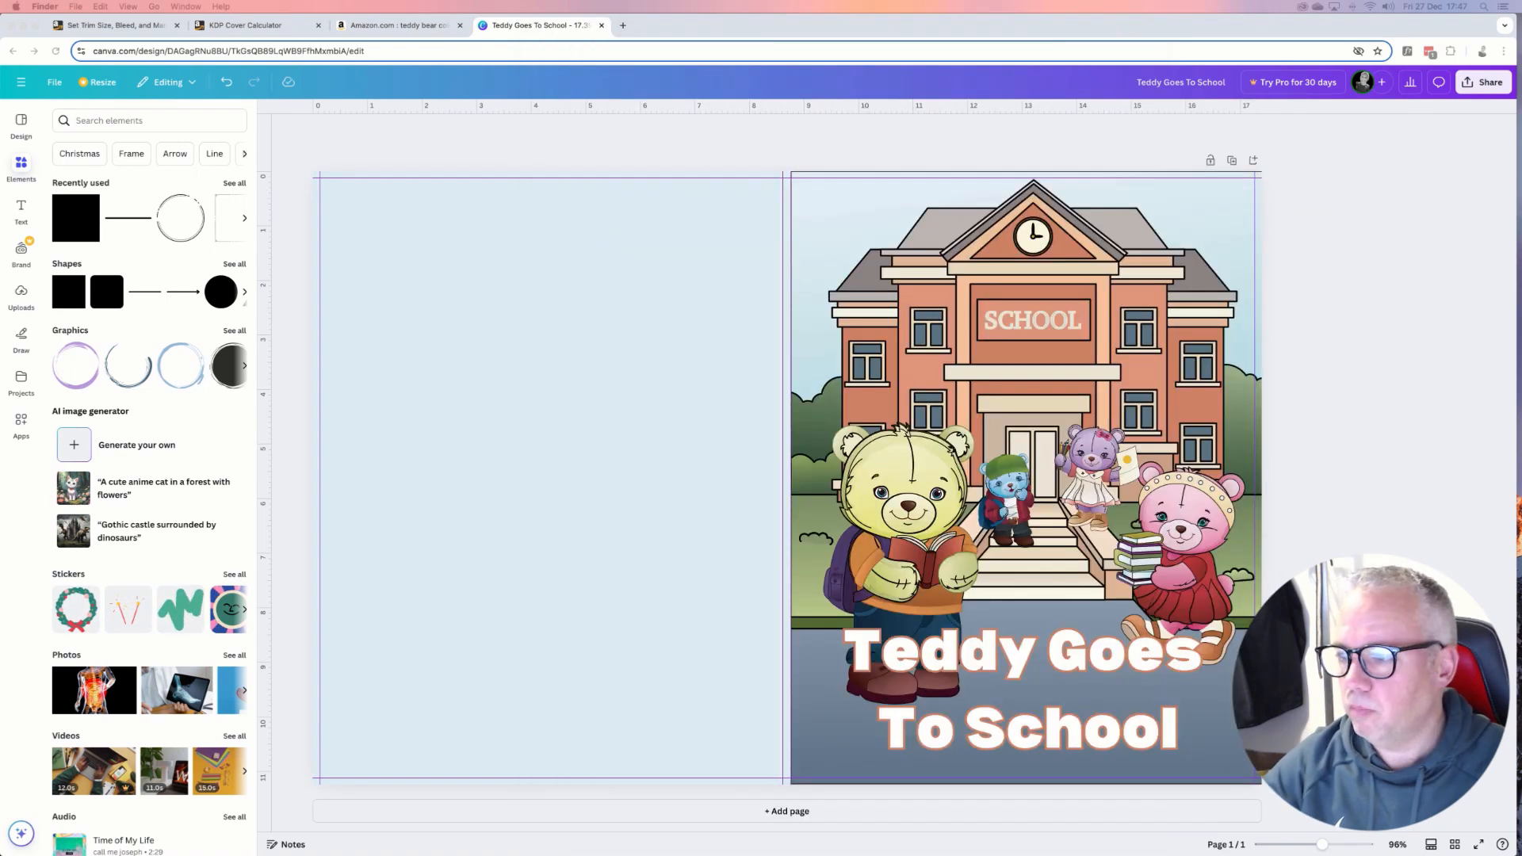
{"action": "left_click_drag", "start_coordinate": [802, 350], "coordinate": [493, 313]}
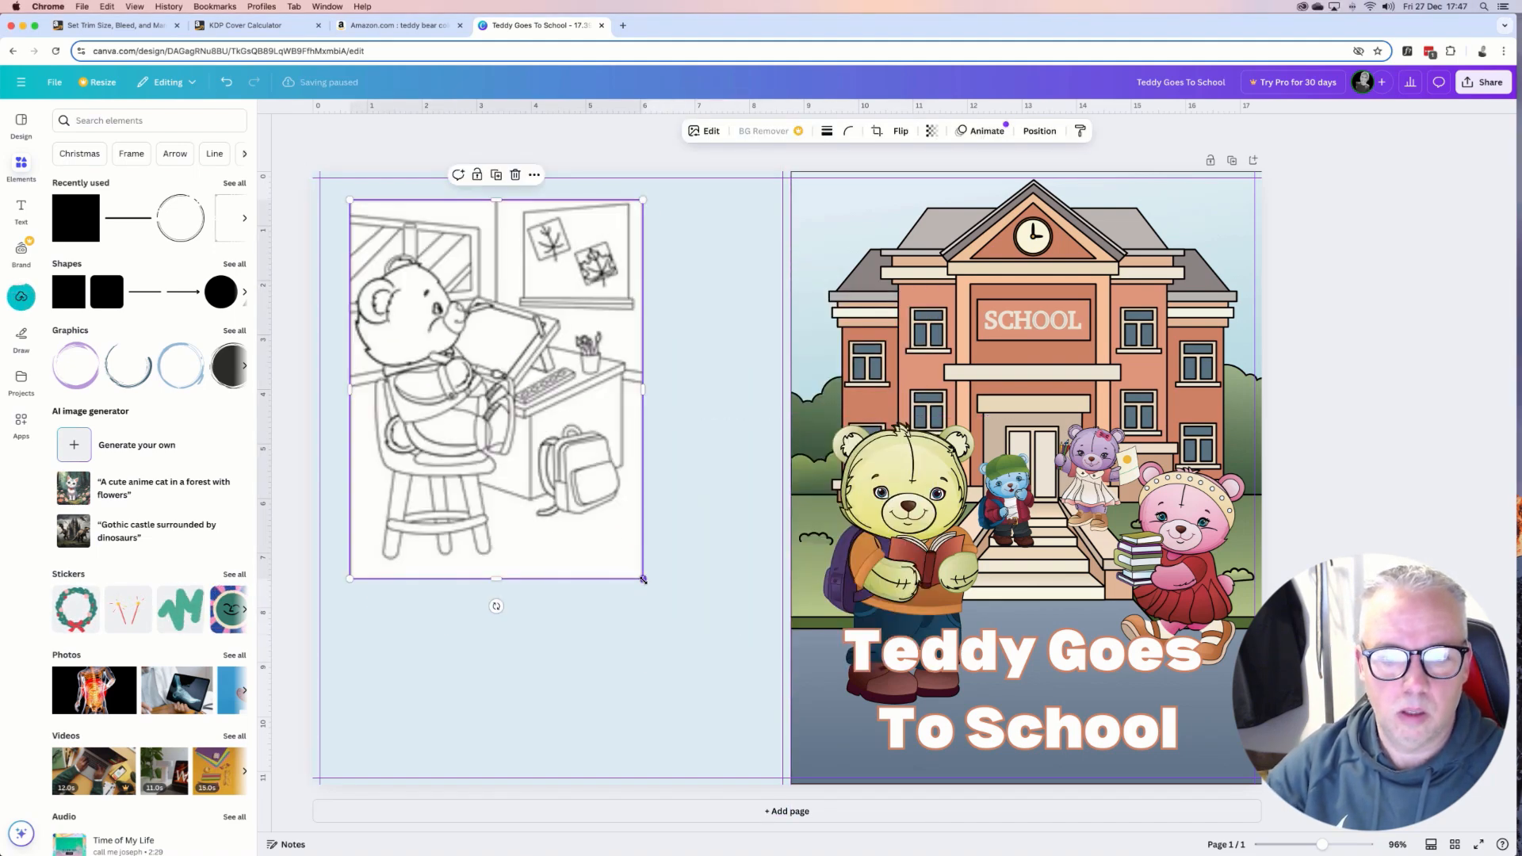
{"action": "left_click_drag", "start_coordinate": [642, 578], "coordinate": [554, 465]}
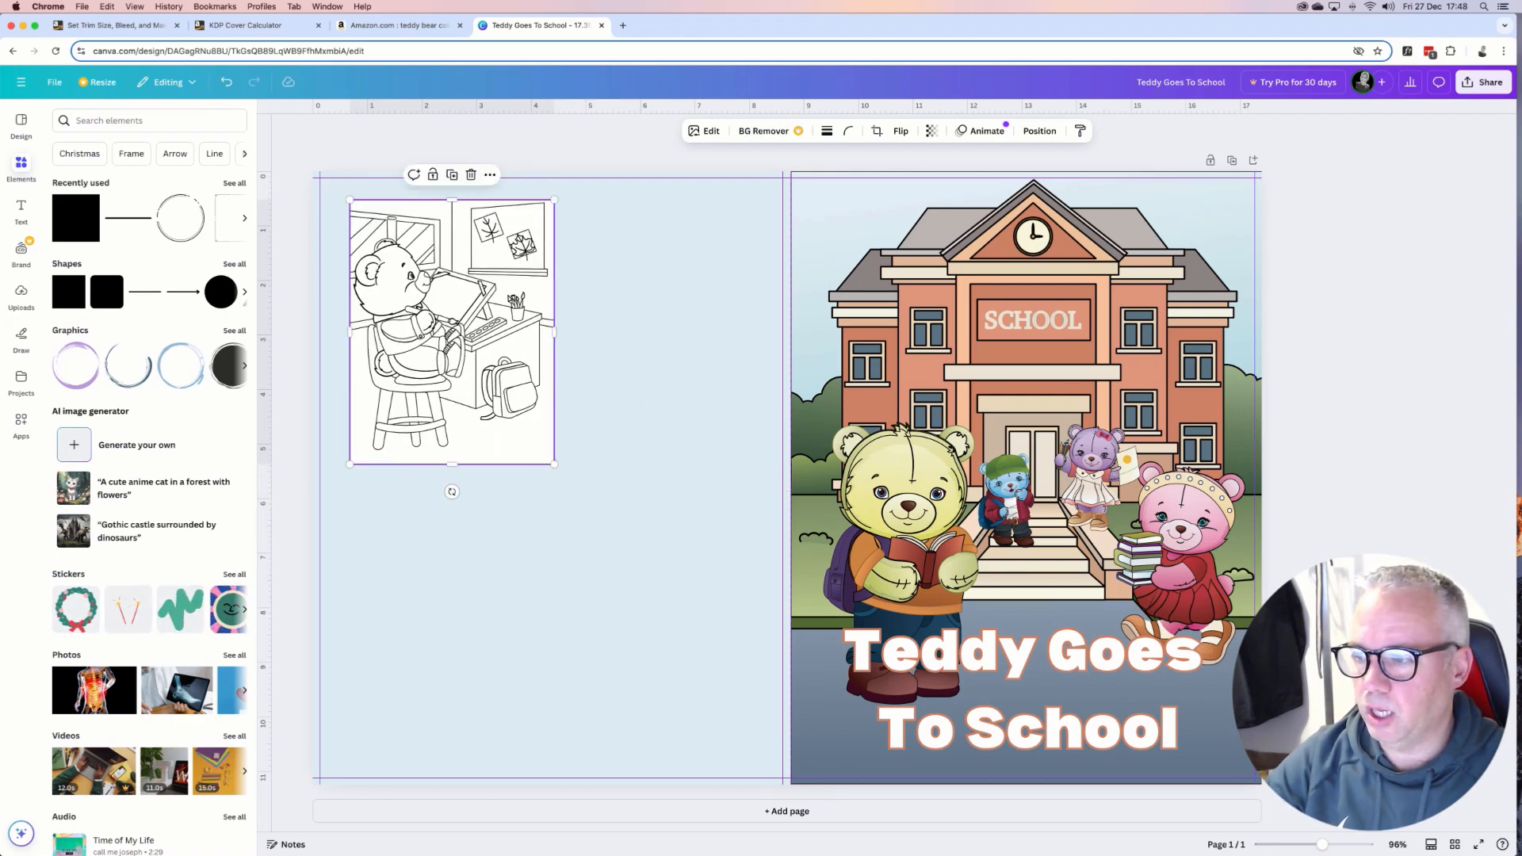
Browse the interior pages from Page 21.png, add Page 24.png of the teddy at the desk, and scale it down beside the painting teddy page.
{"action": "key", "text": "space"}
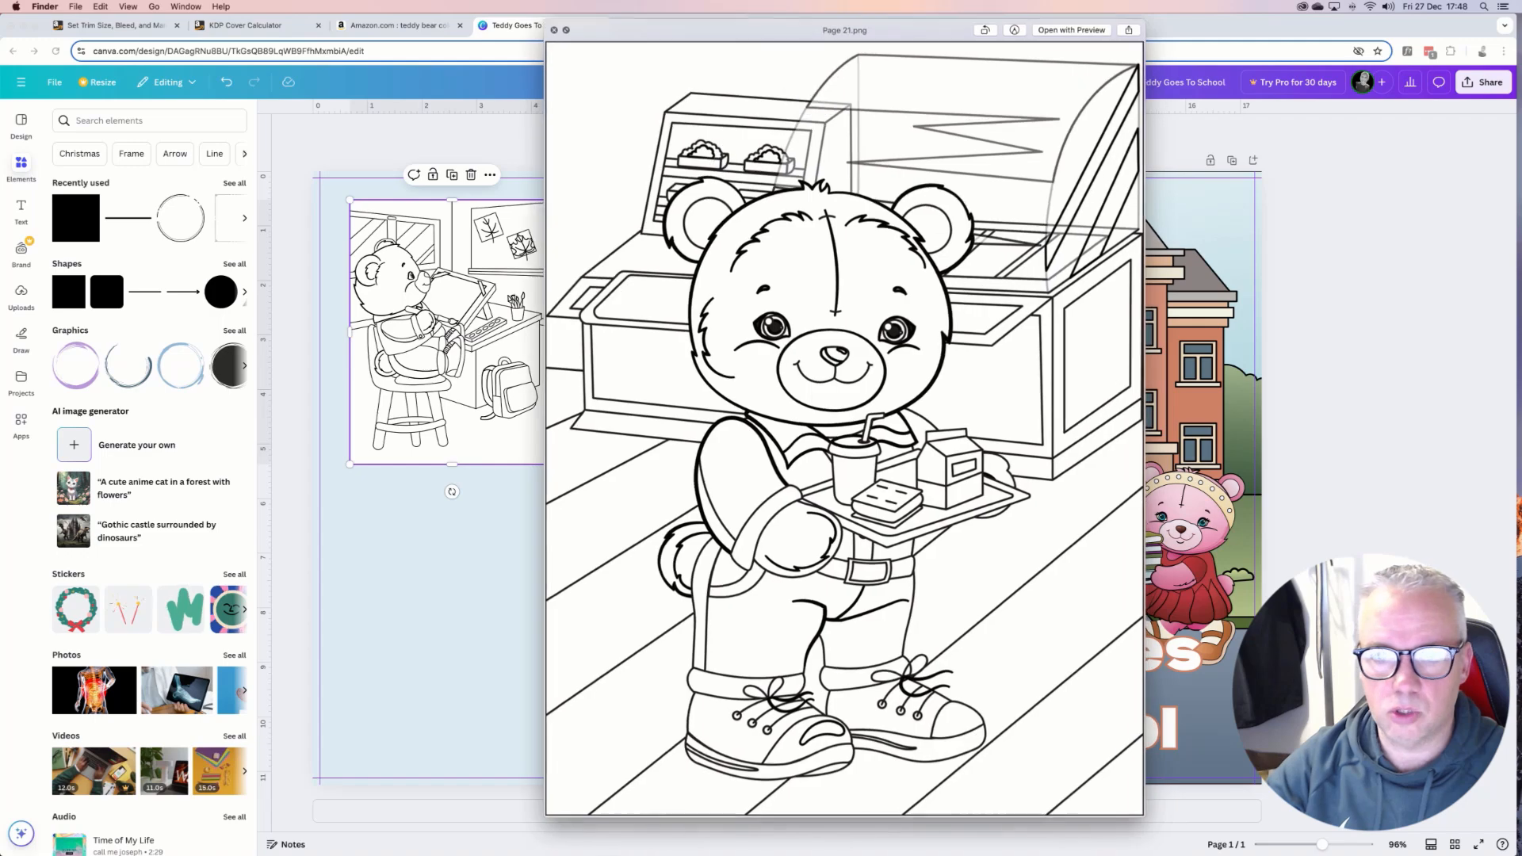
{"action": "key", "text": "space"}
{"action": "key", "text": "space"}
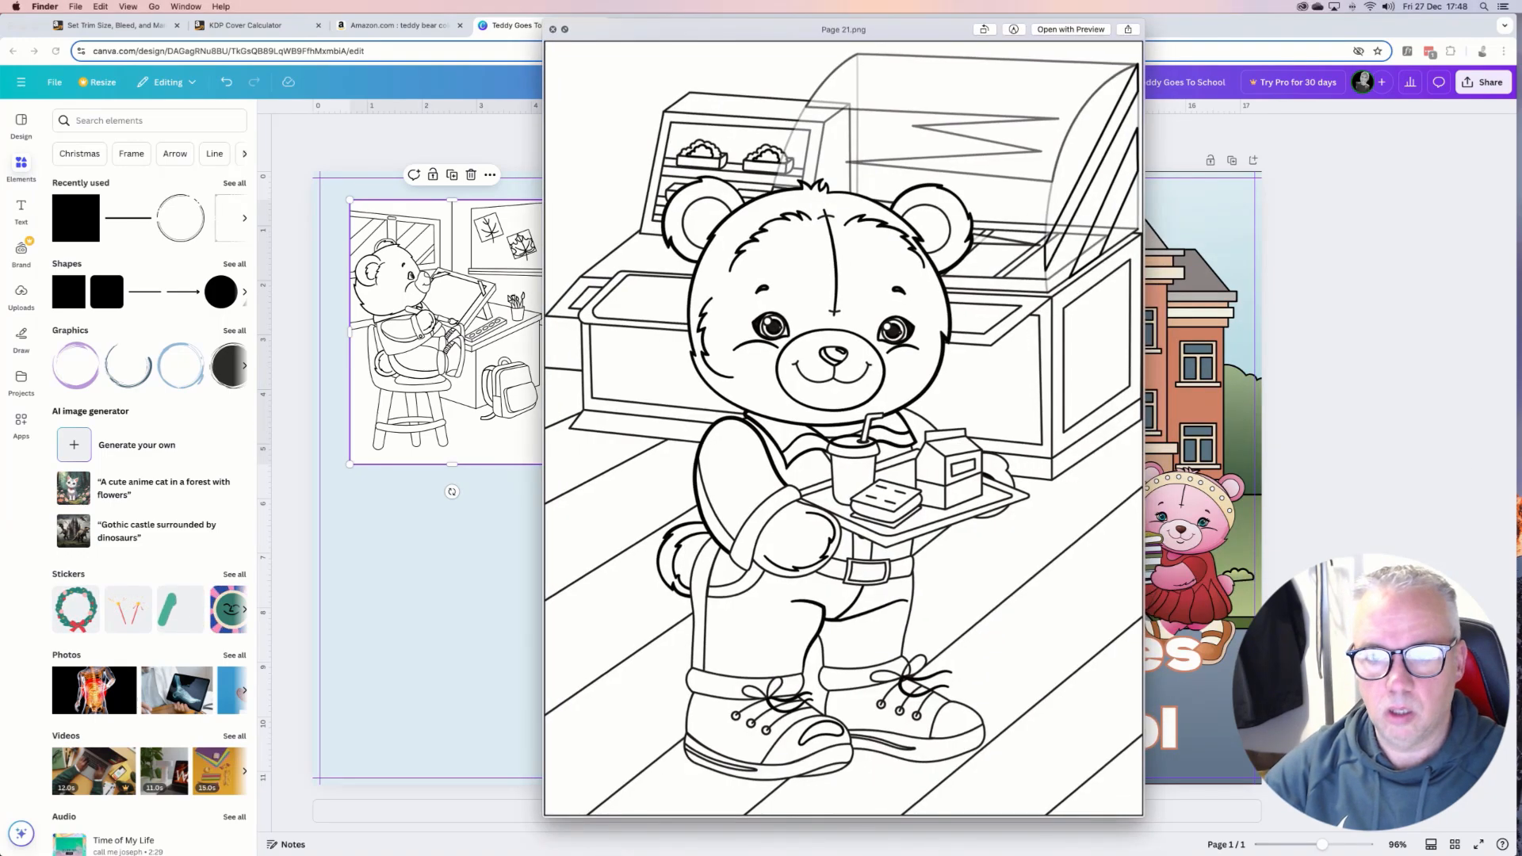
{"action": "key", "text": "Down"}
{"action": "key", "text": "Down"}
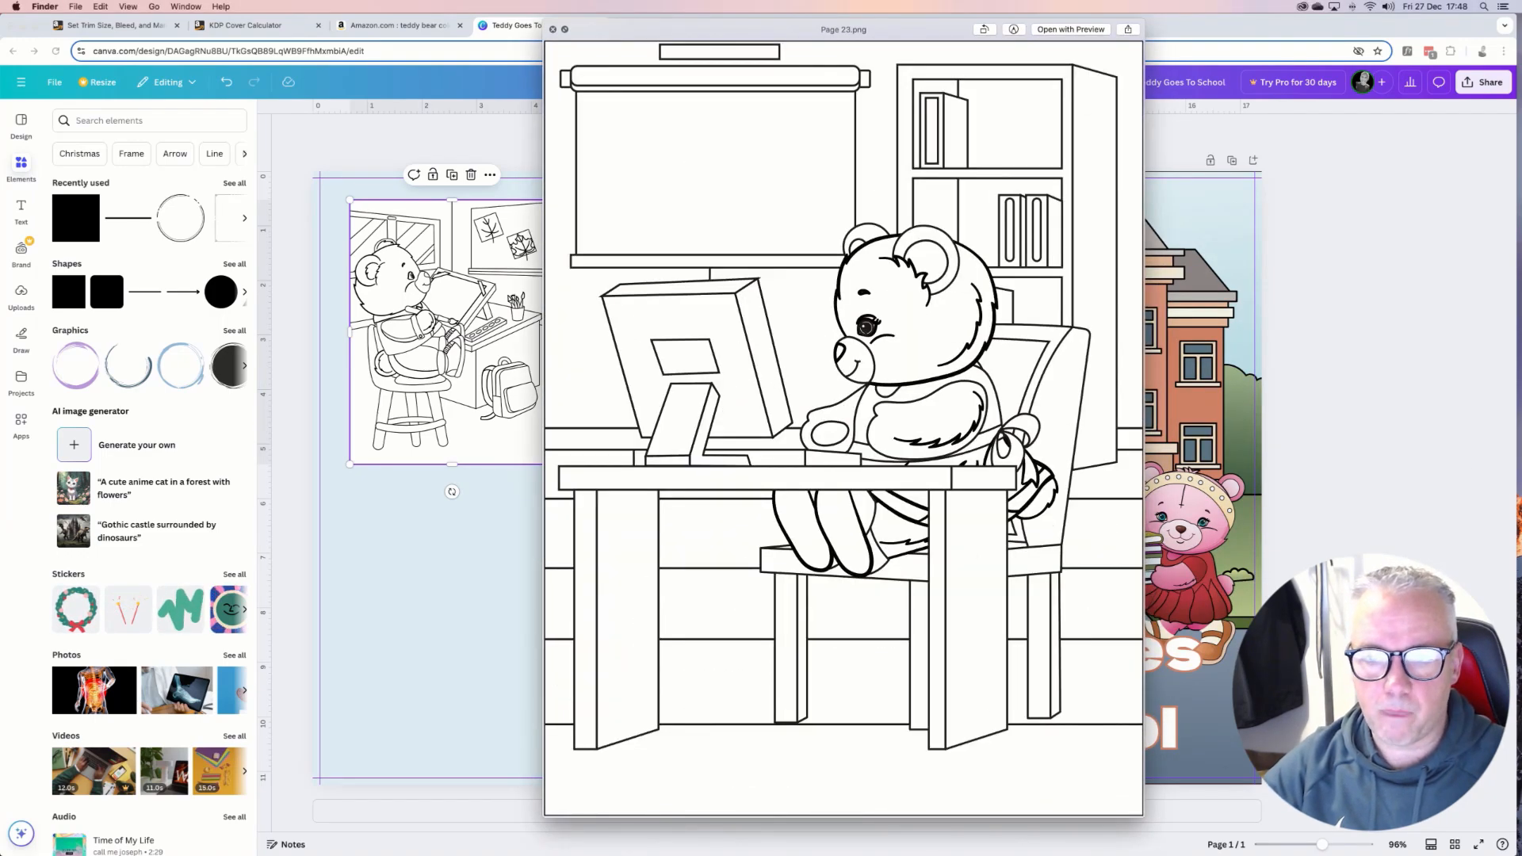
{"action": "key", "text": "Down"}
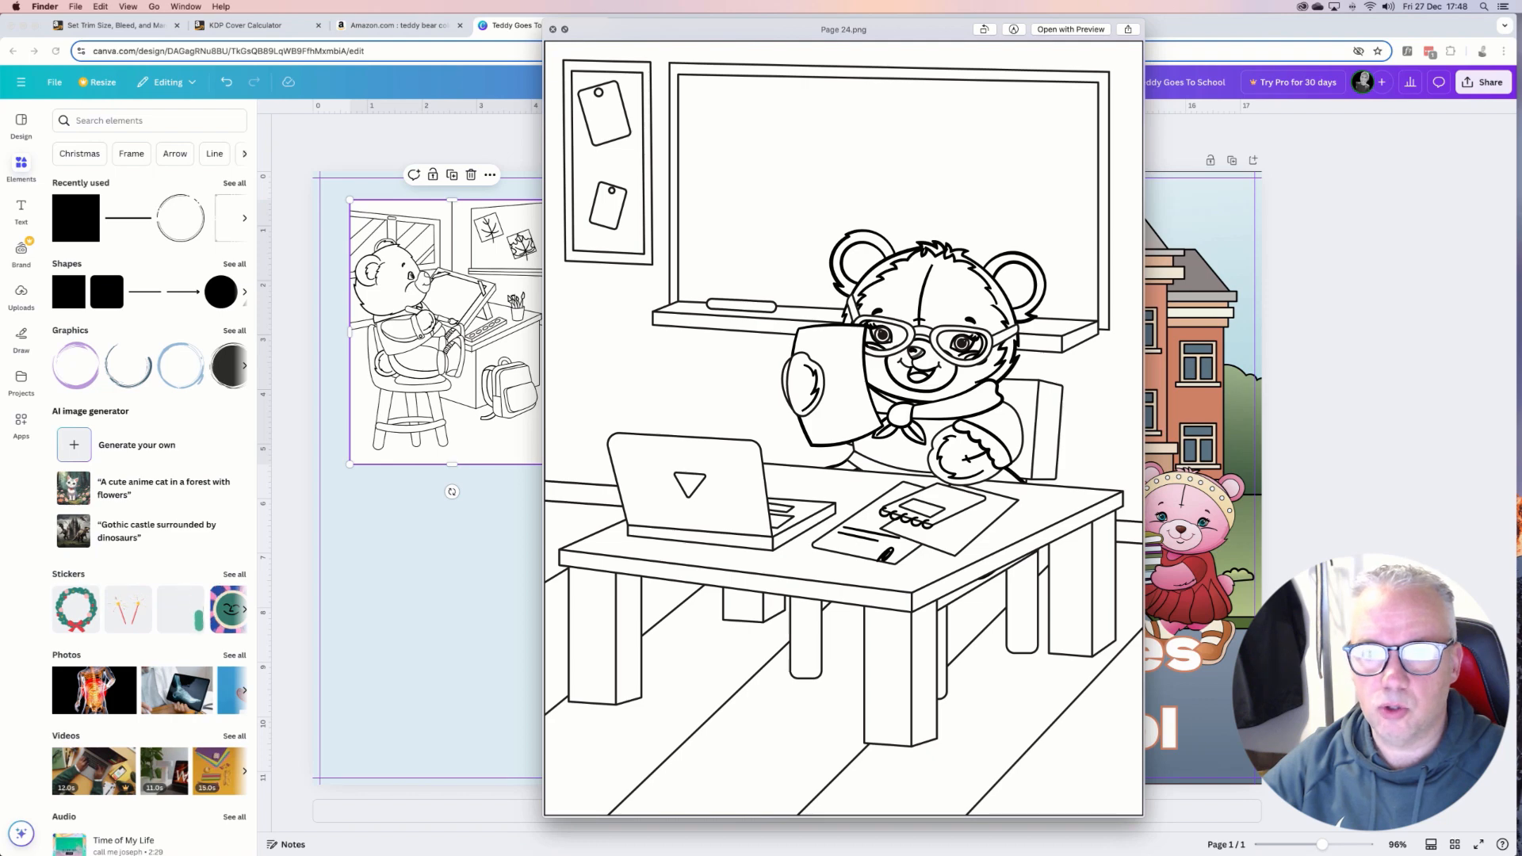
{"action": "key", "text": "space"}
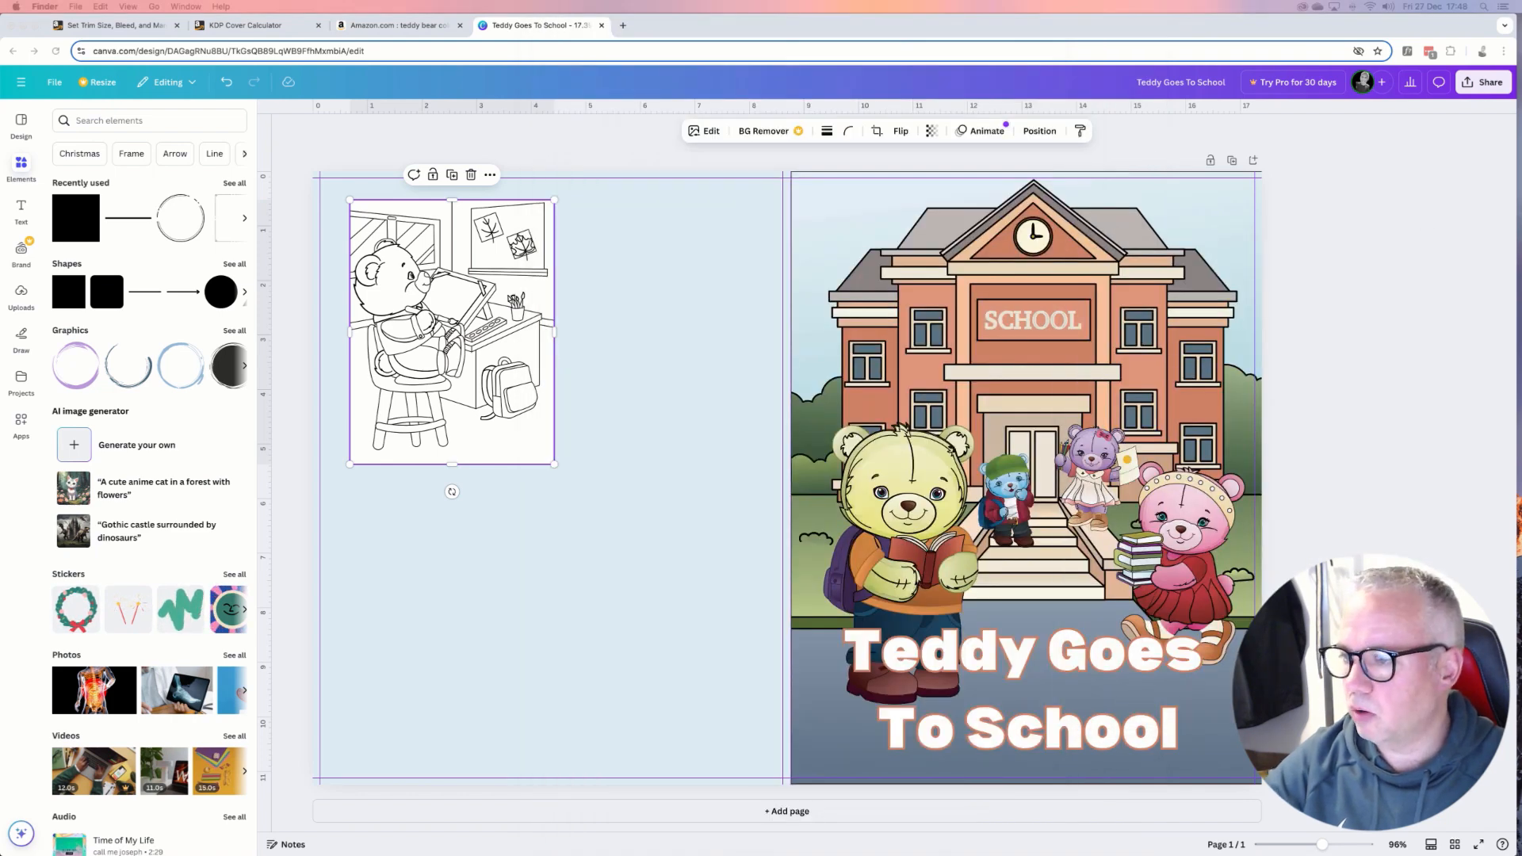
{"action": "mouse_move", "coordinate": [485, 317]}
{"action": "left_mouse_down"}
{"action": "mouse_move", "coordinate": [787, 349]}
{"action": "mouse_move", "coordinate": [592, 347]}
{"action": "left_mouse_up"}
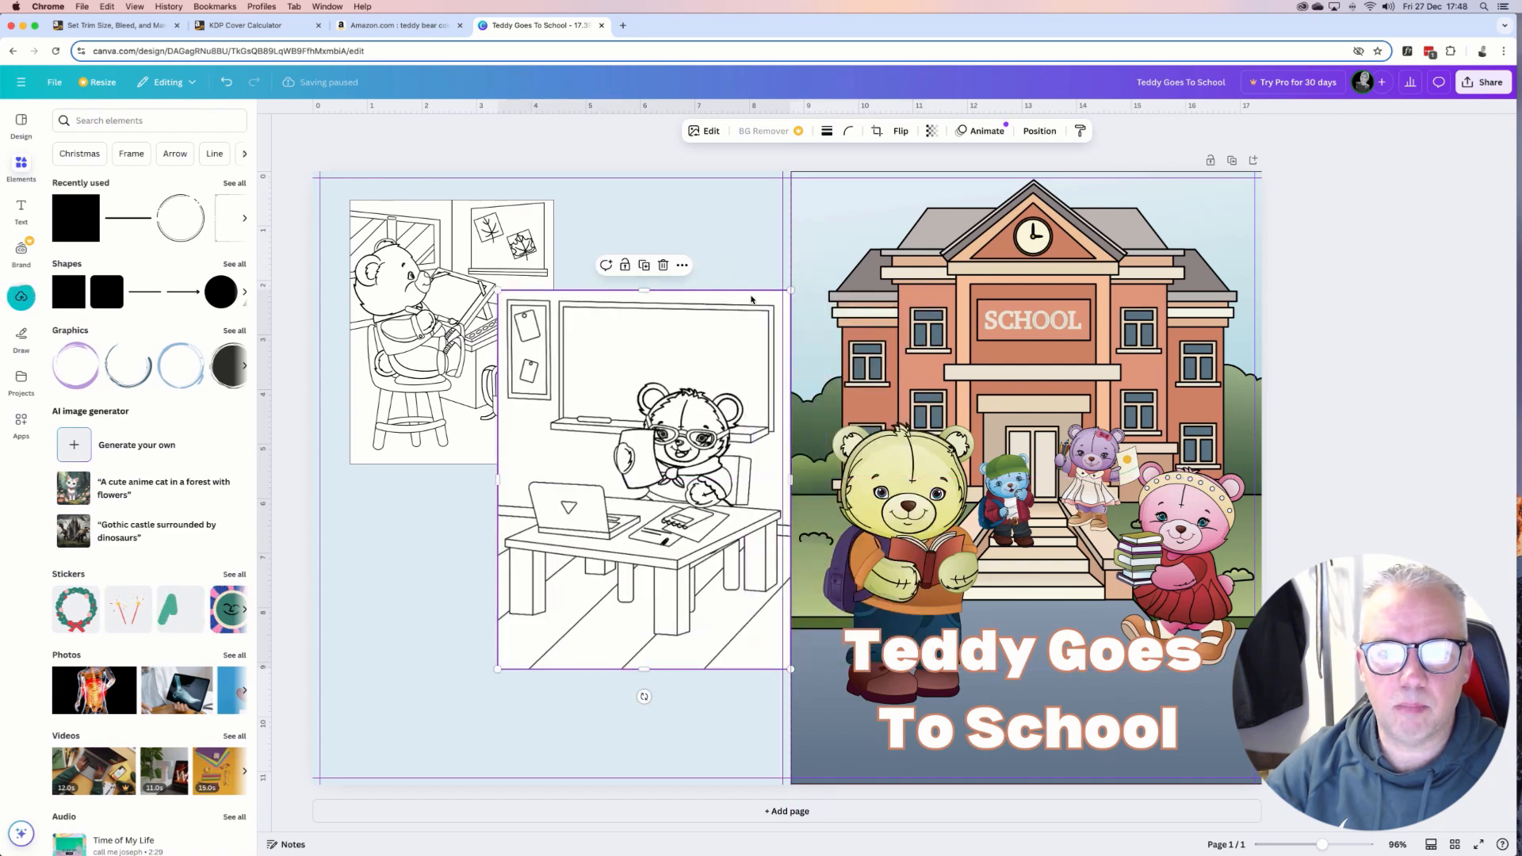
{"action": "left_click_drag", "start_coordinate": [791, 291], "coordinate": [790, 292]}
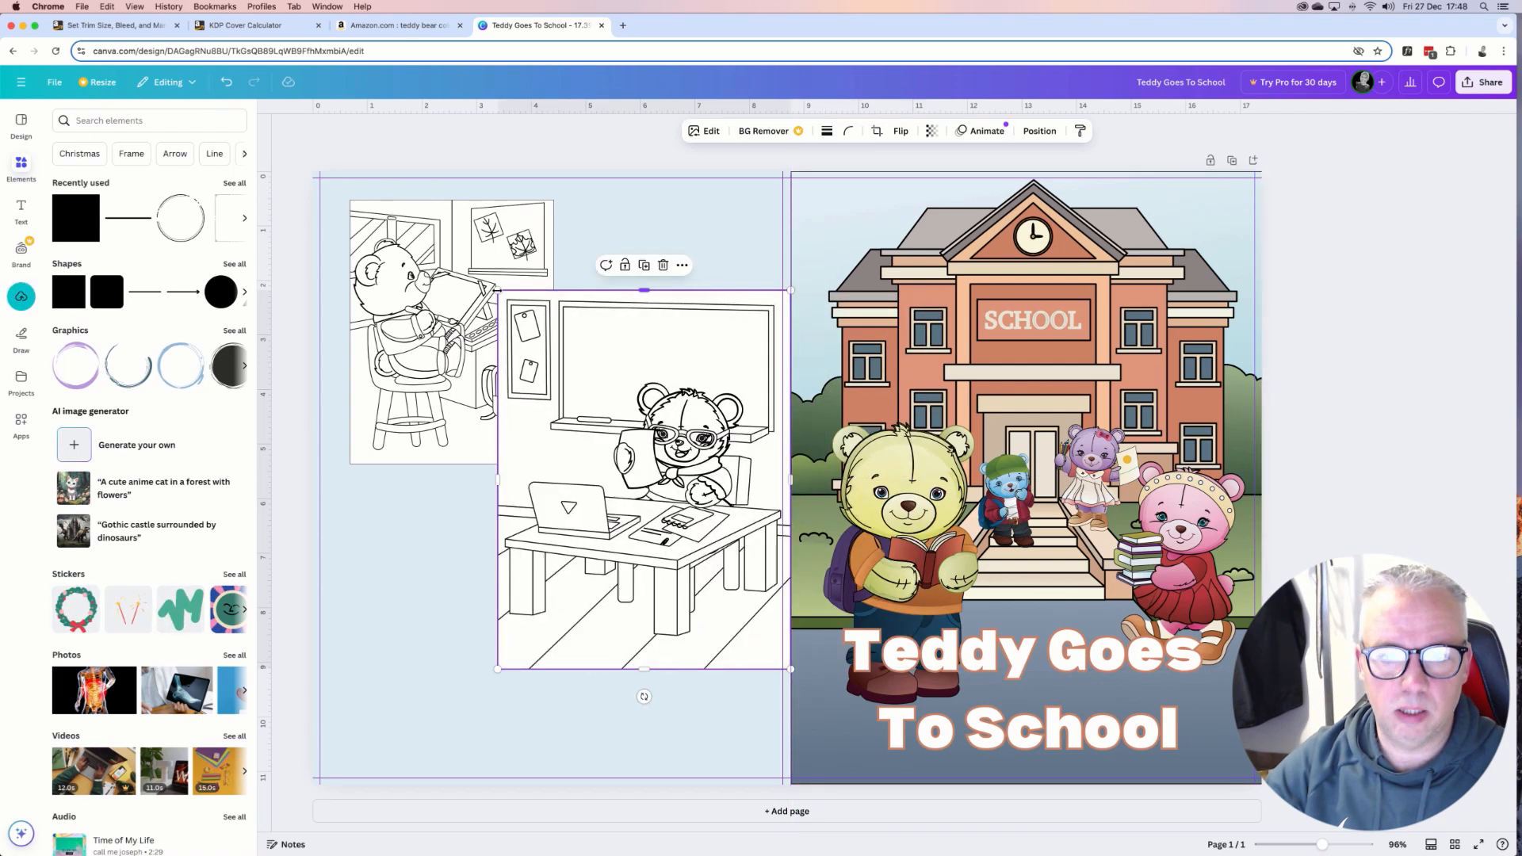
{"action": "left_click_drag", "start_coordinate": [497, 290], "coordinate": [636, 227]}
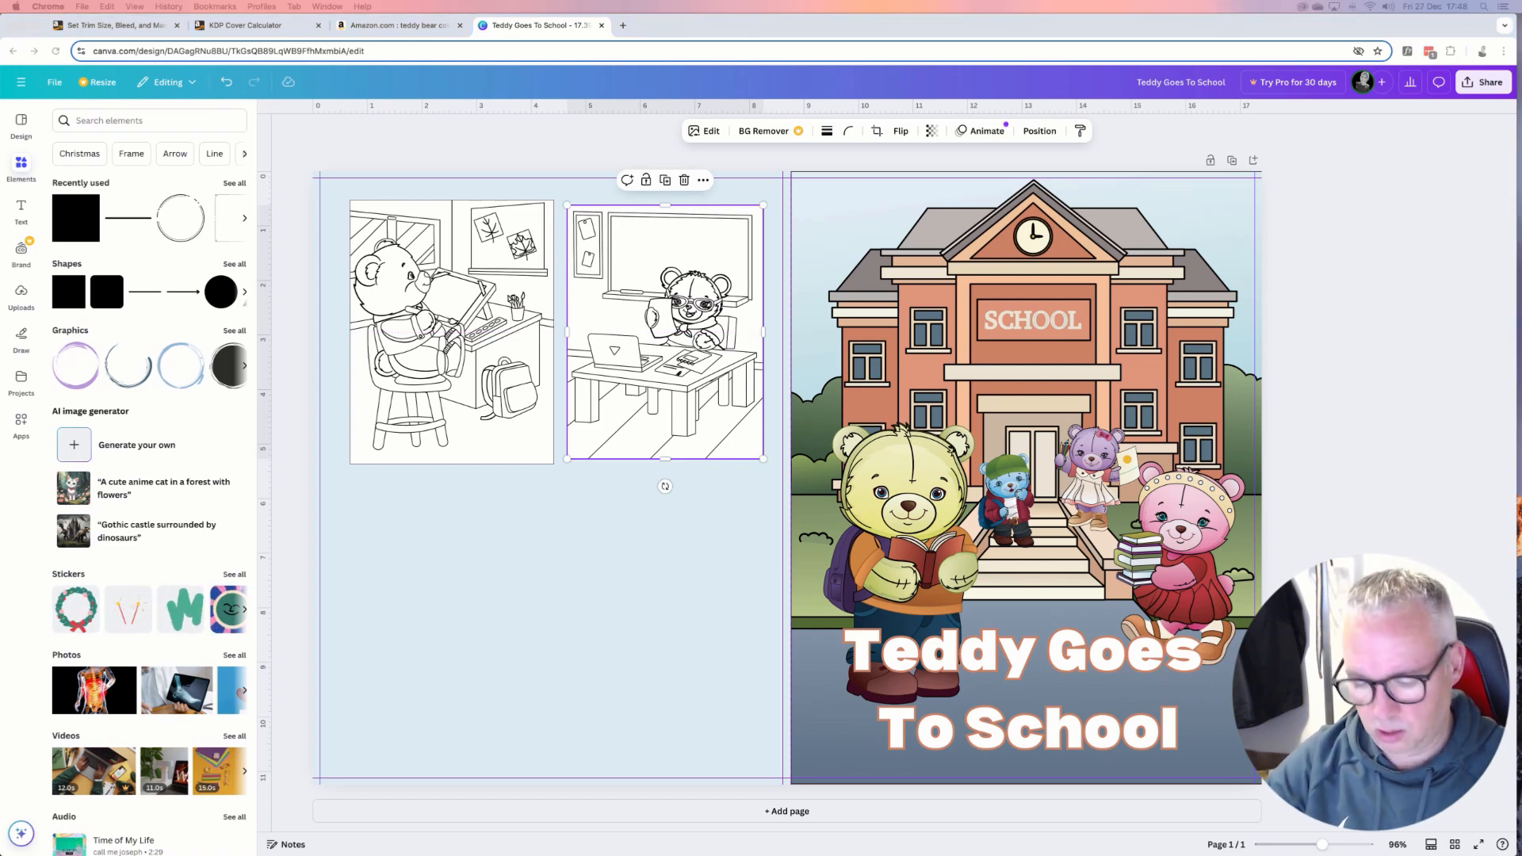
Browse the interior pages from Page 24.png, add the chemistry teddy page, and scale it down over the painting teddy page.
{"action": "key", "text": "space"}
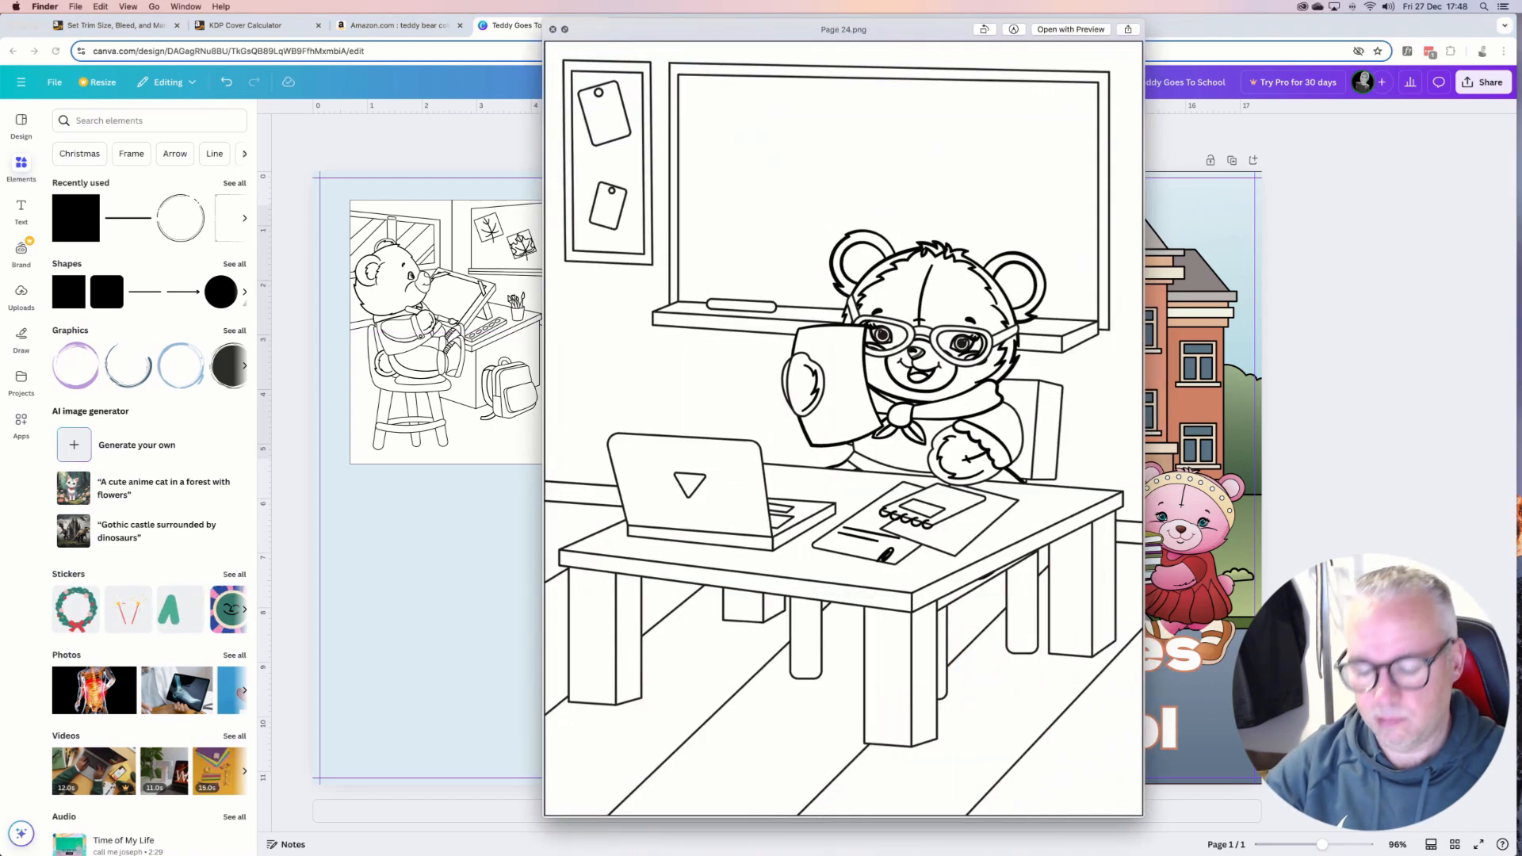
{"action": "key", "text": "Down"}
{"action": "key", "text": "Down"}
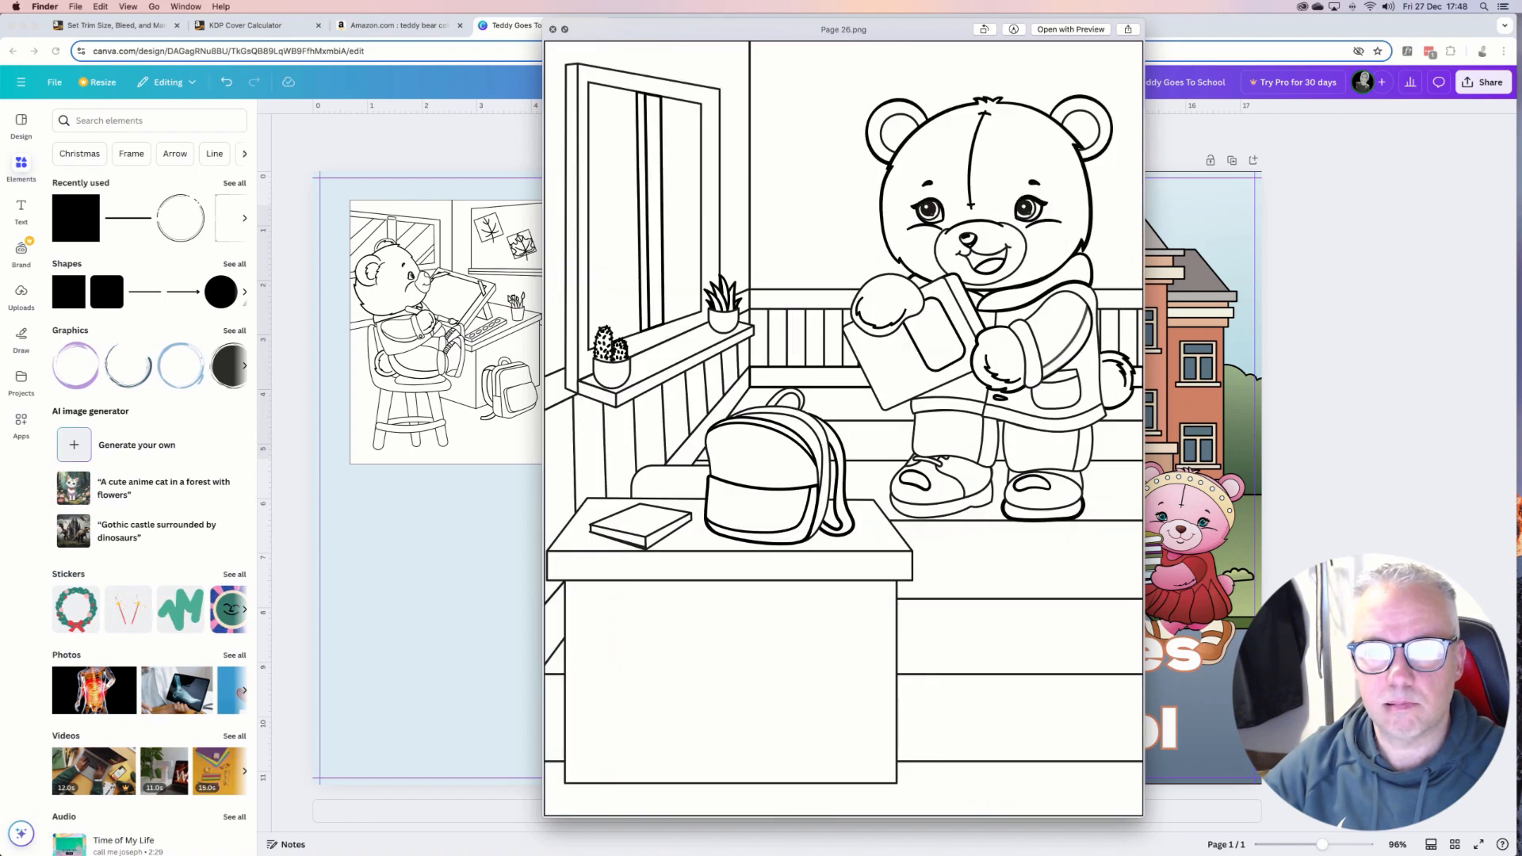
{"action": "key", "text": "Down"}
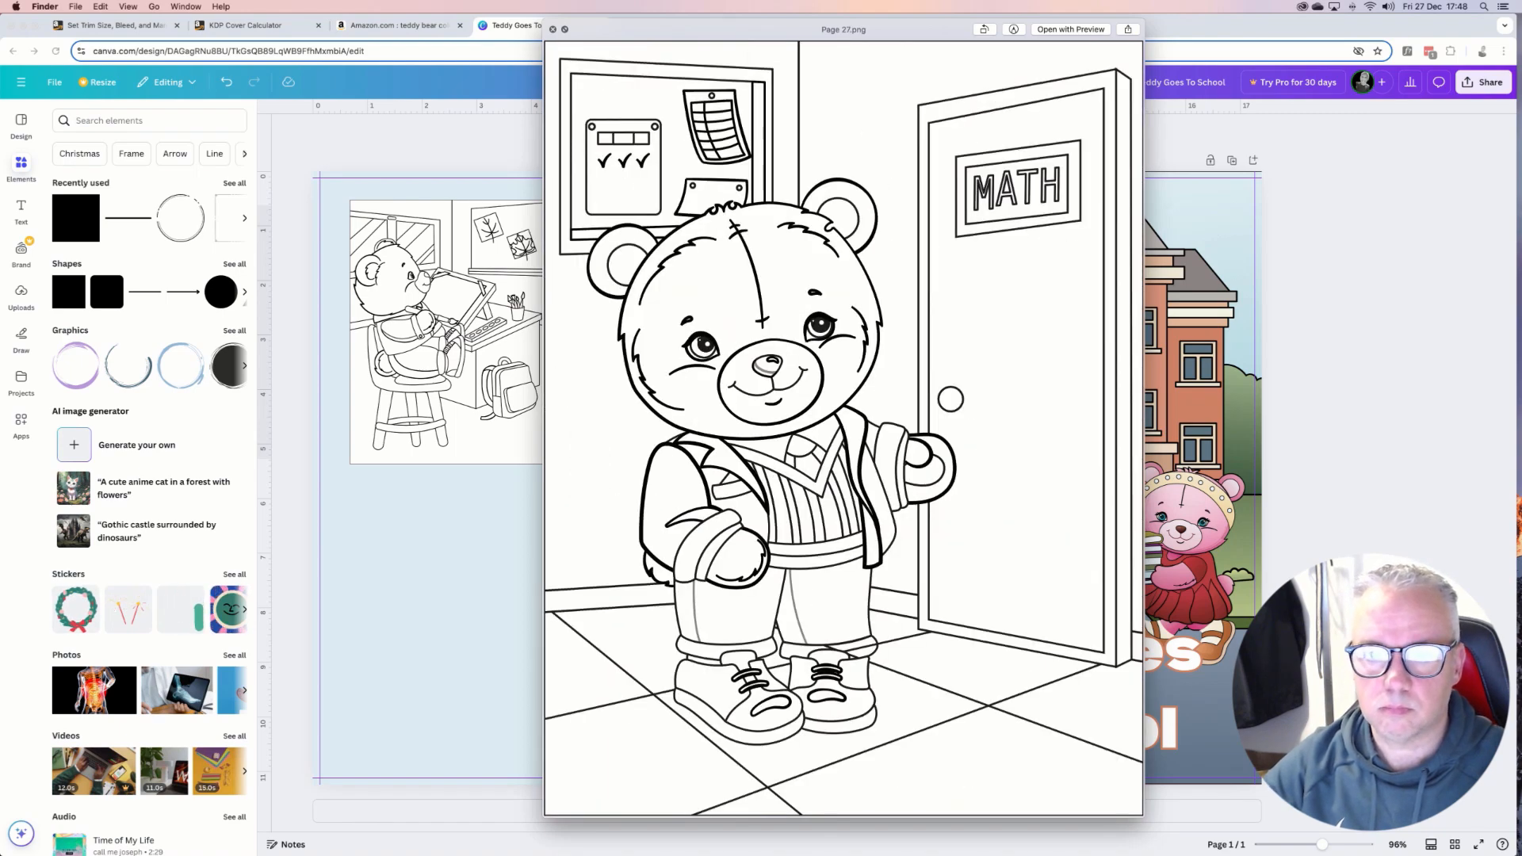
{"action": "key", "text": "Down"}
{"action": "key", "text": "space"}
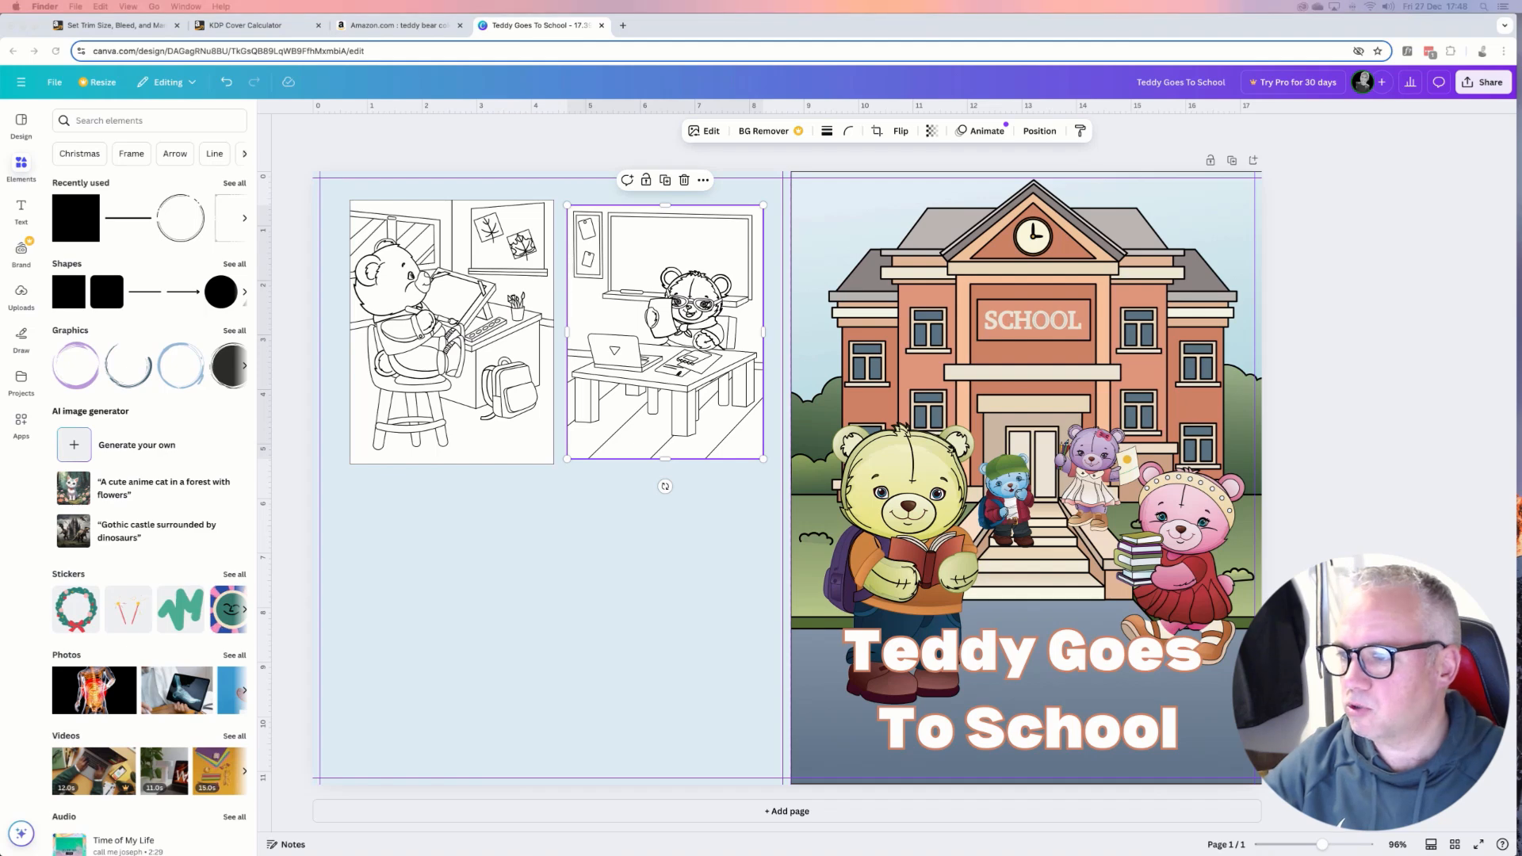
{"action": "left_click_drag", "start_coordinate": [364, 453], "coordinate": [599, 570]}
{"action": "left_click_drag", "start_coordinate": [738, 435], "coordinate": [500, 359]}
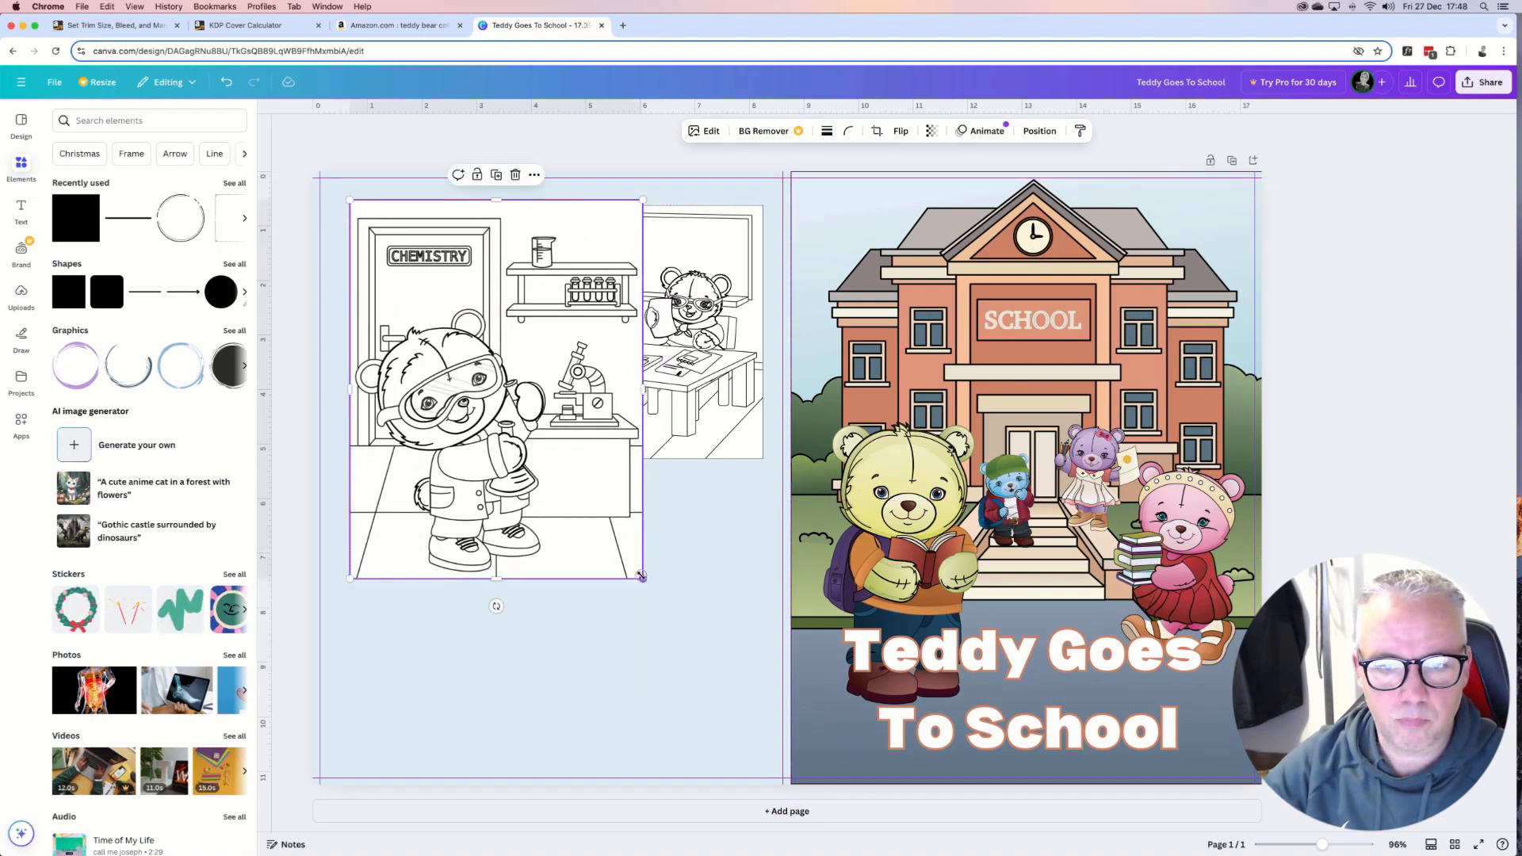
{"action": "left_click_drag", "start_coordinate": [641, 578], "coordinate": [551, 464]}
Match the desk teddy page to the others' size, placing the chemistry page beside the painting page and the desk page centred below them.
{"action": "left_click_drag", "start_coordinate": [657, 396], "coordinate": [439, 388]}
{"action": "left_click_drag", "start_coordinate": [545, 455], "coordinate": [552, 463]}
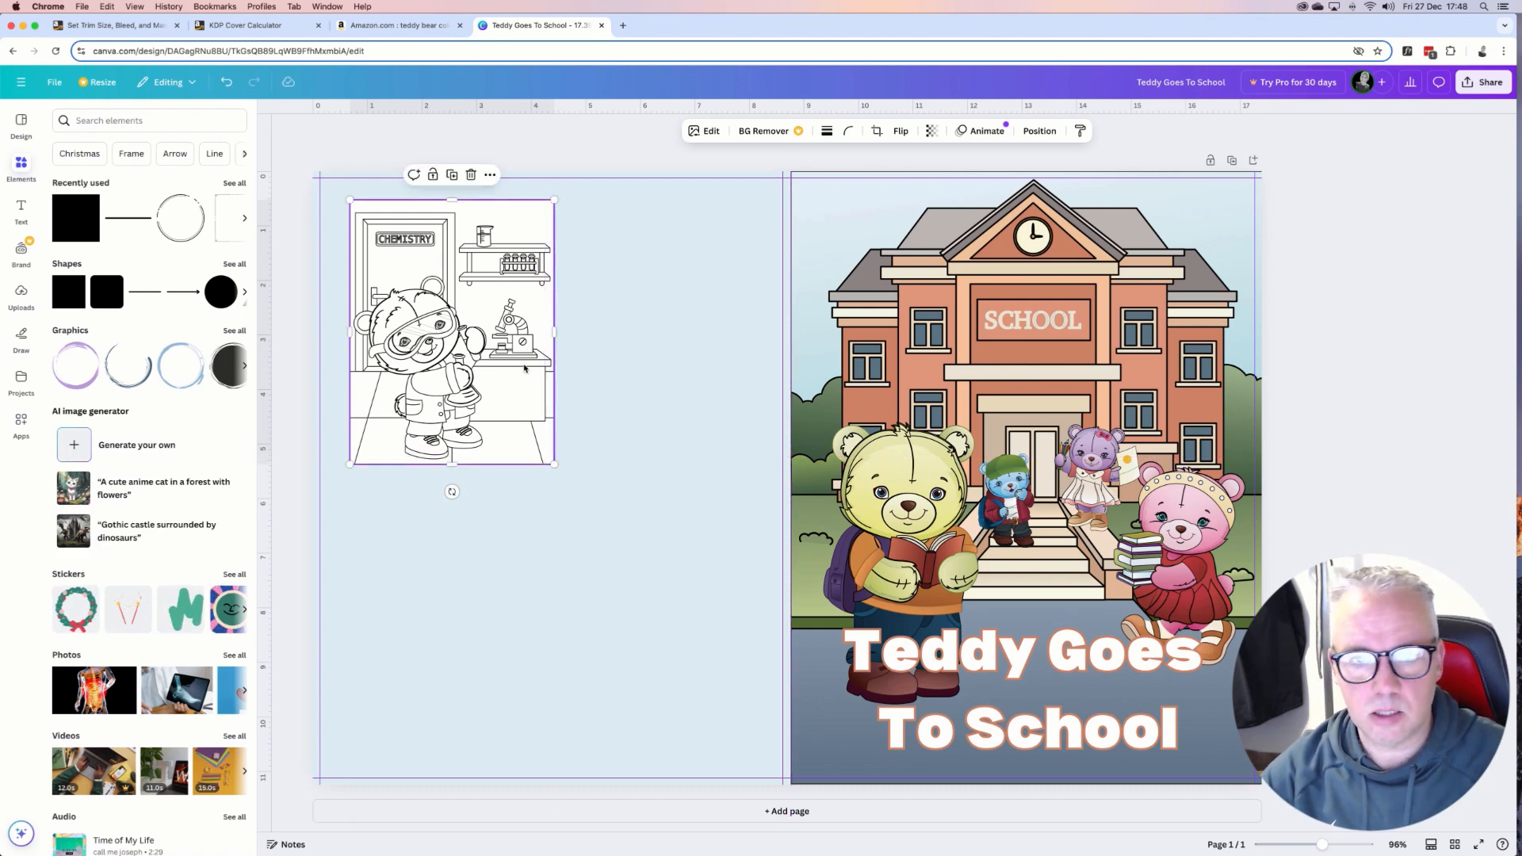
{"action": "left_click_drag", "start_coordinate": [485, 356], "coordinate": [698, 357]}
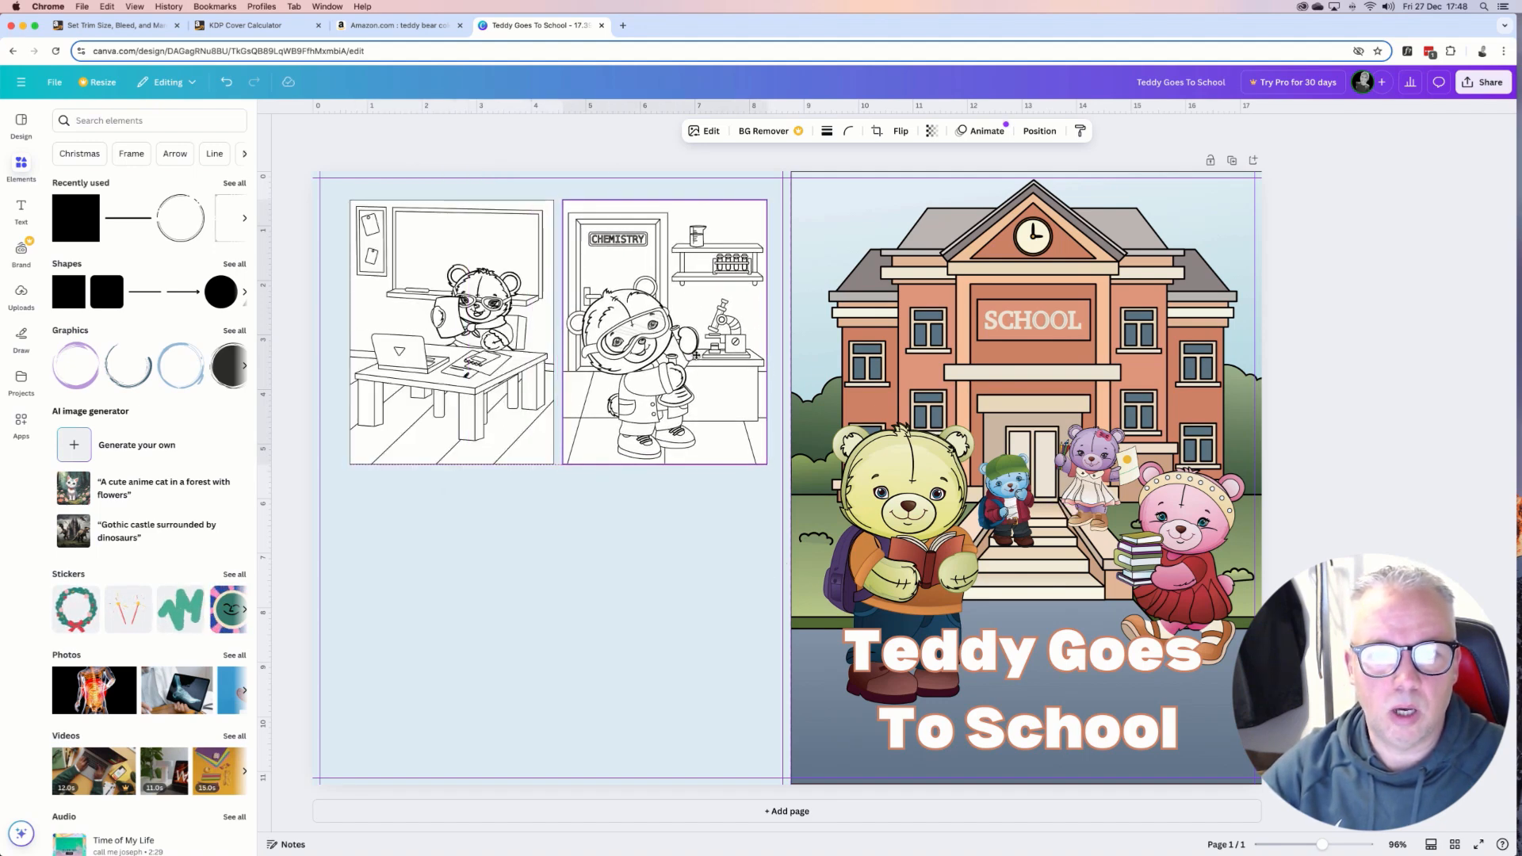
{"action": "mouse_move", "coordinate": [457, 349]}
{"action": "left_mouse_down"}
{"action": "mouse_move", "coordinate": [481, 538]}
{"action": "mouse_move", "coordinate": [539, 623]}
{"action": "left_mouse_up"}
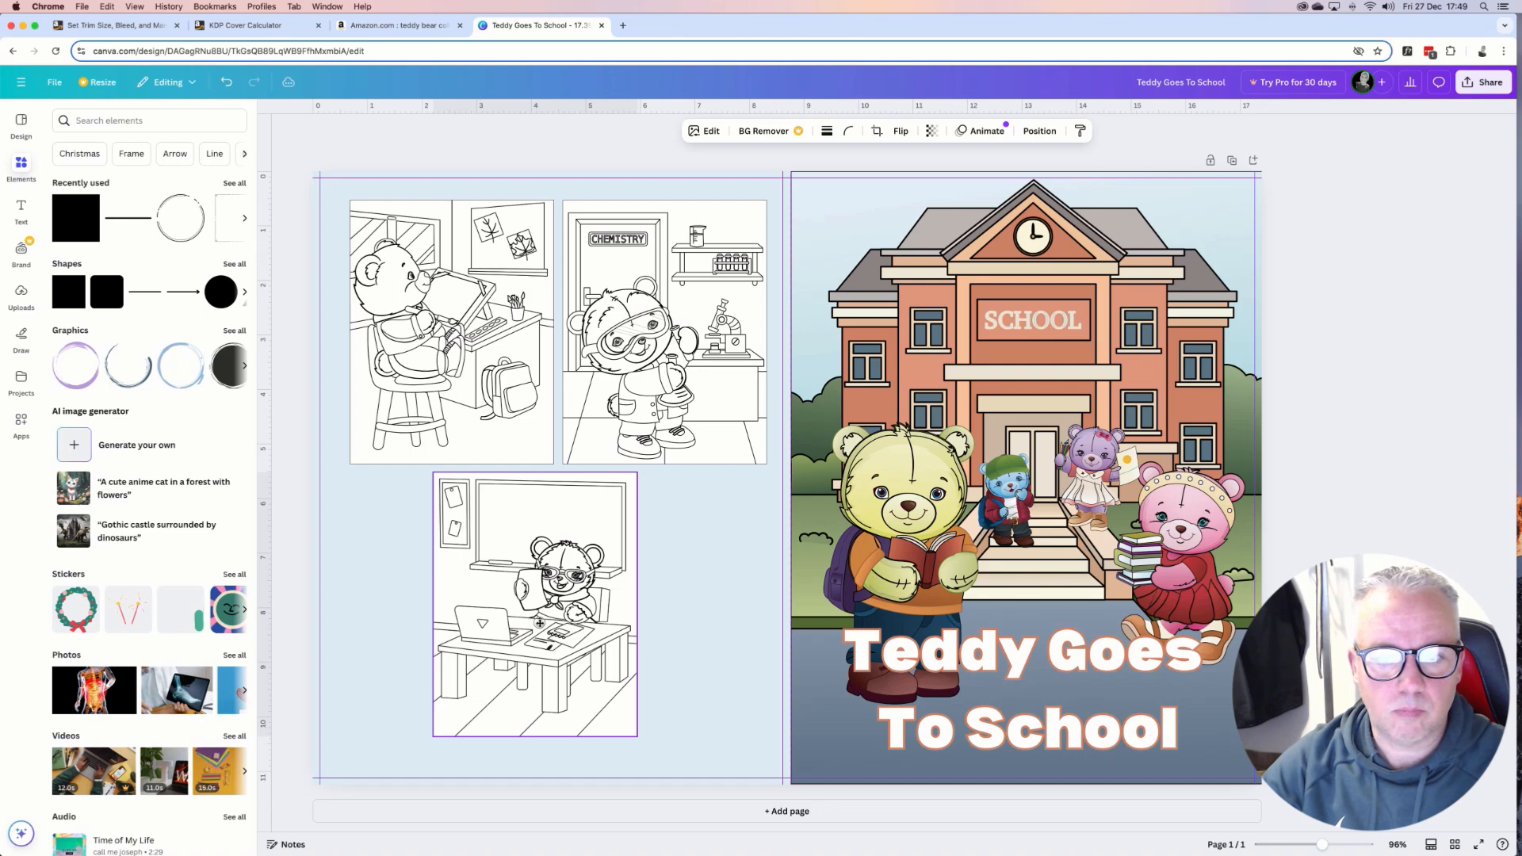
{"action": "left_click", "coordinate": [676, 587]}
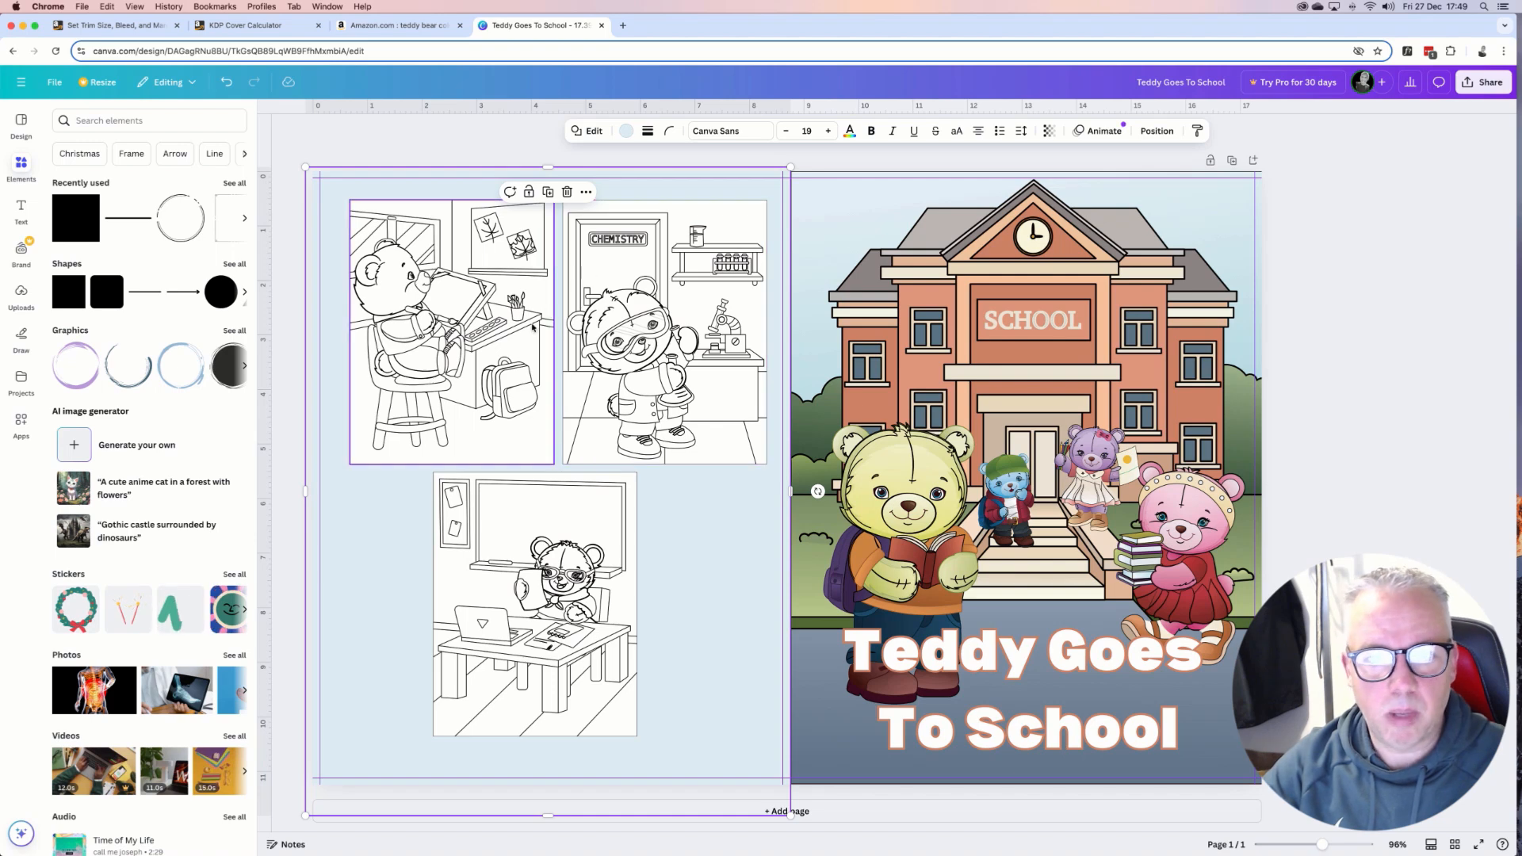
Add a solid border with weight 1 to the painting teddy page.
{"action": "left_click", "coordinate": [478, 290]}
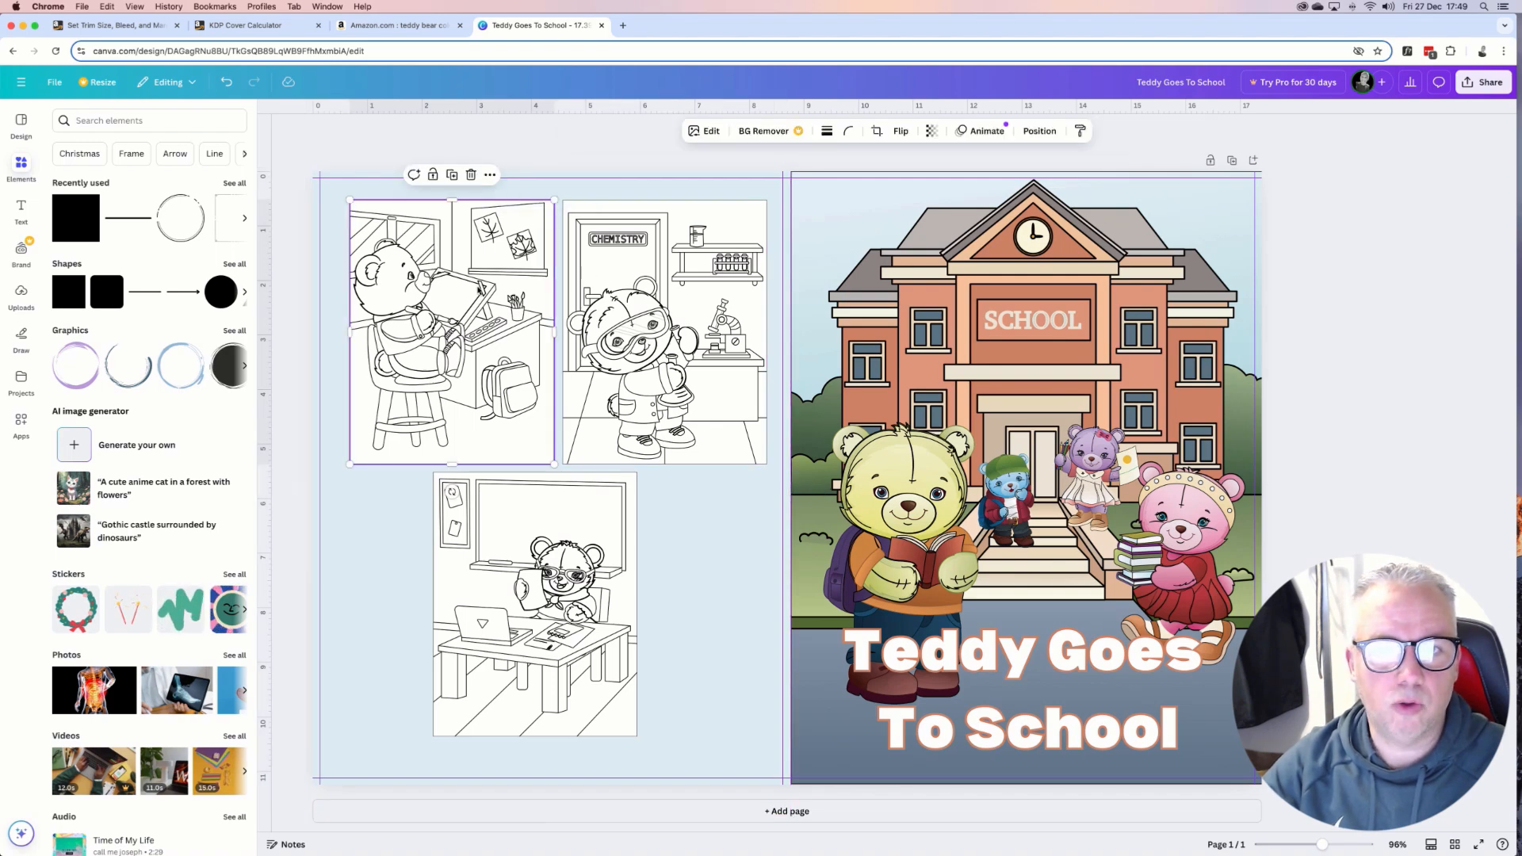
{"action": "left_click", "coordinate": [828, 132]}
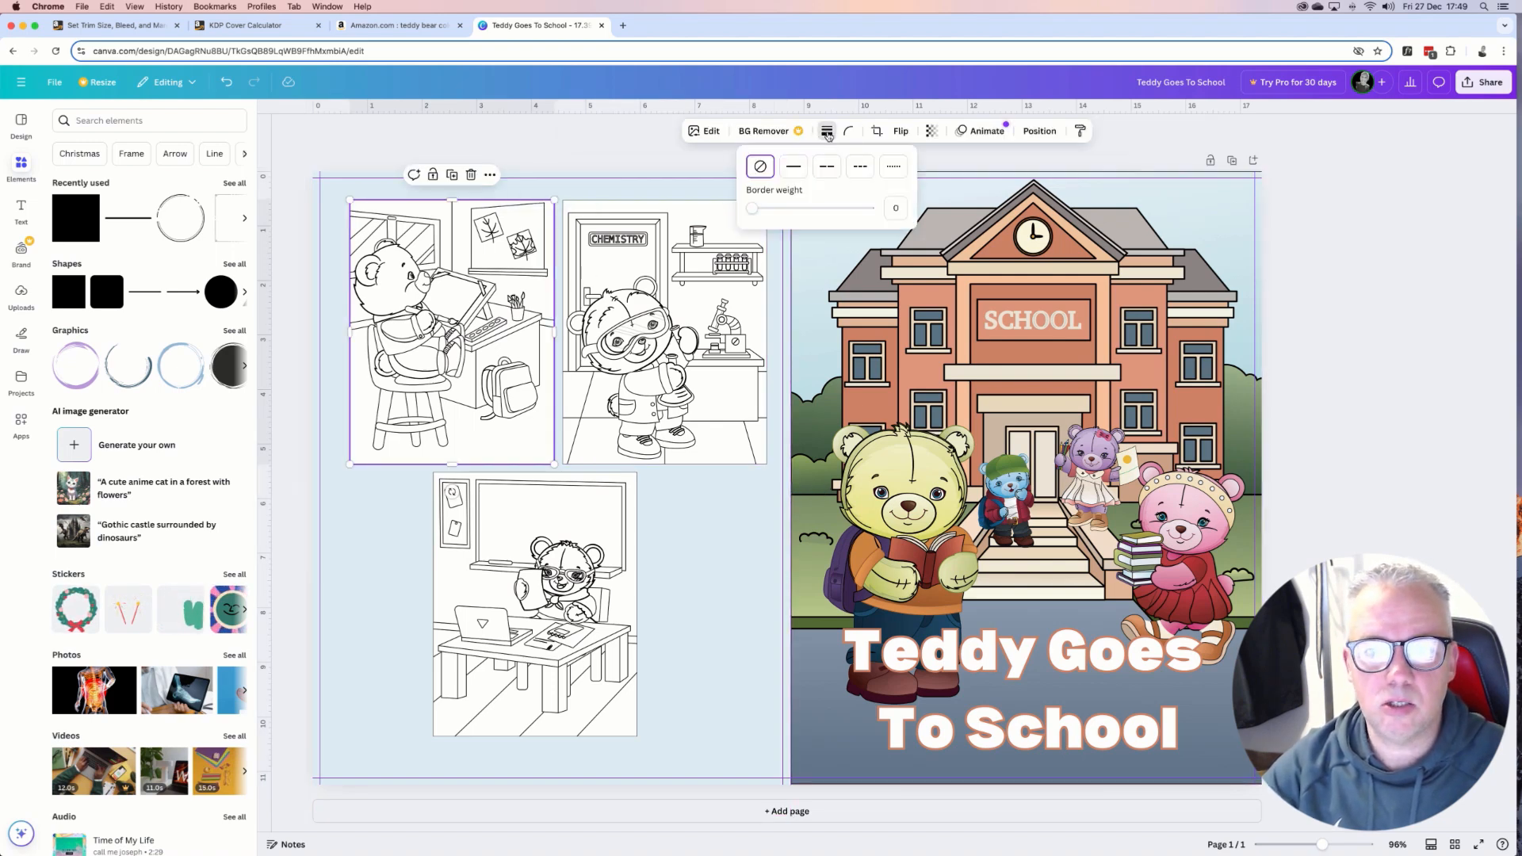
{"action": "left_click", "coordinate": [793, 168]}
{"action": "left_click", "coordinate": [896, 208]}
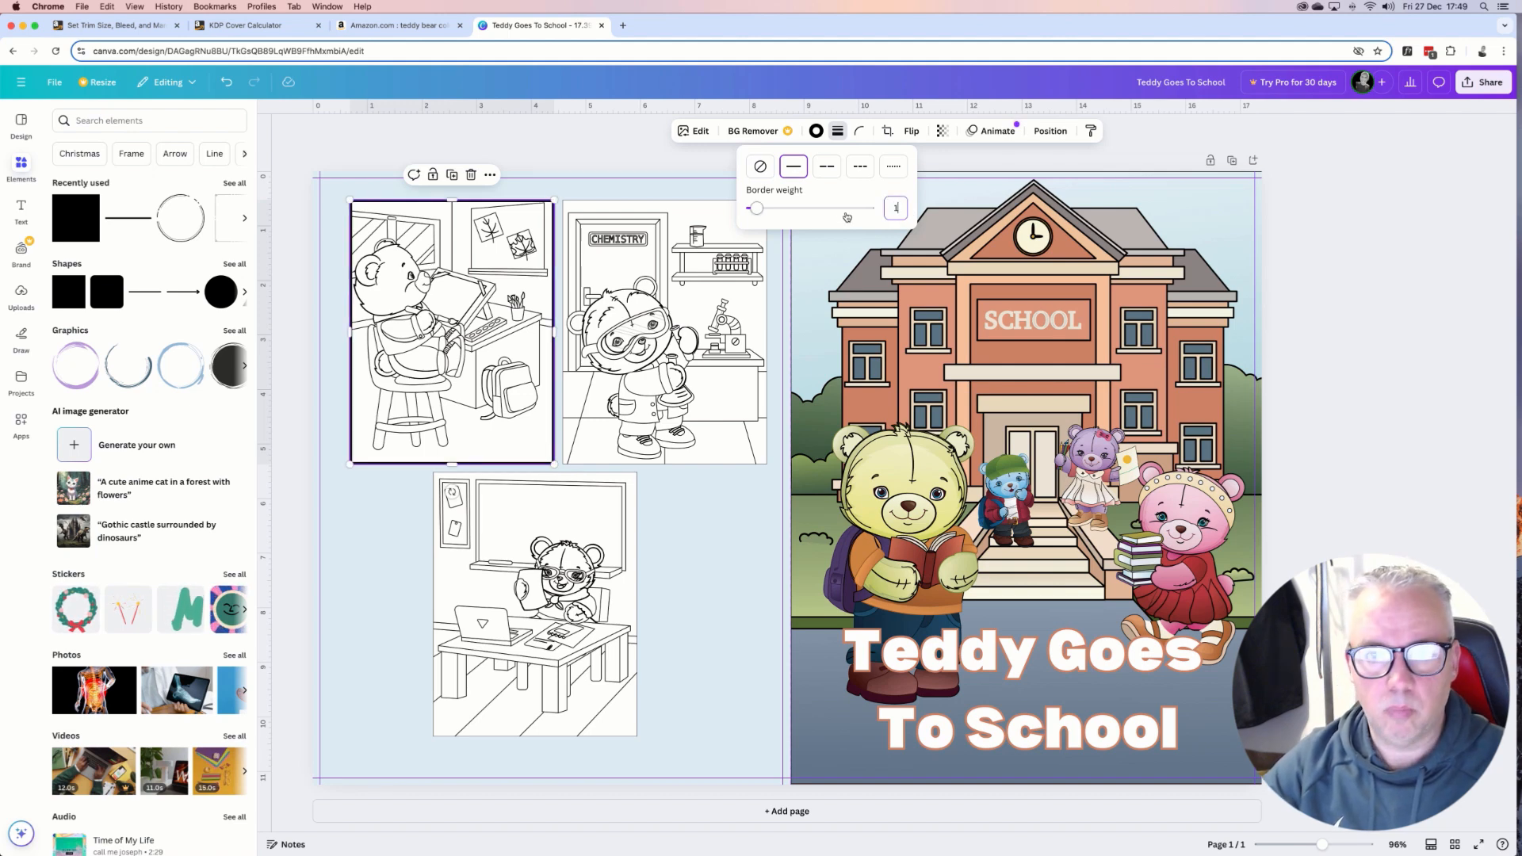
{"action": "key", "text": "Return"}
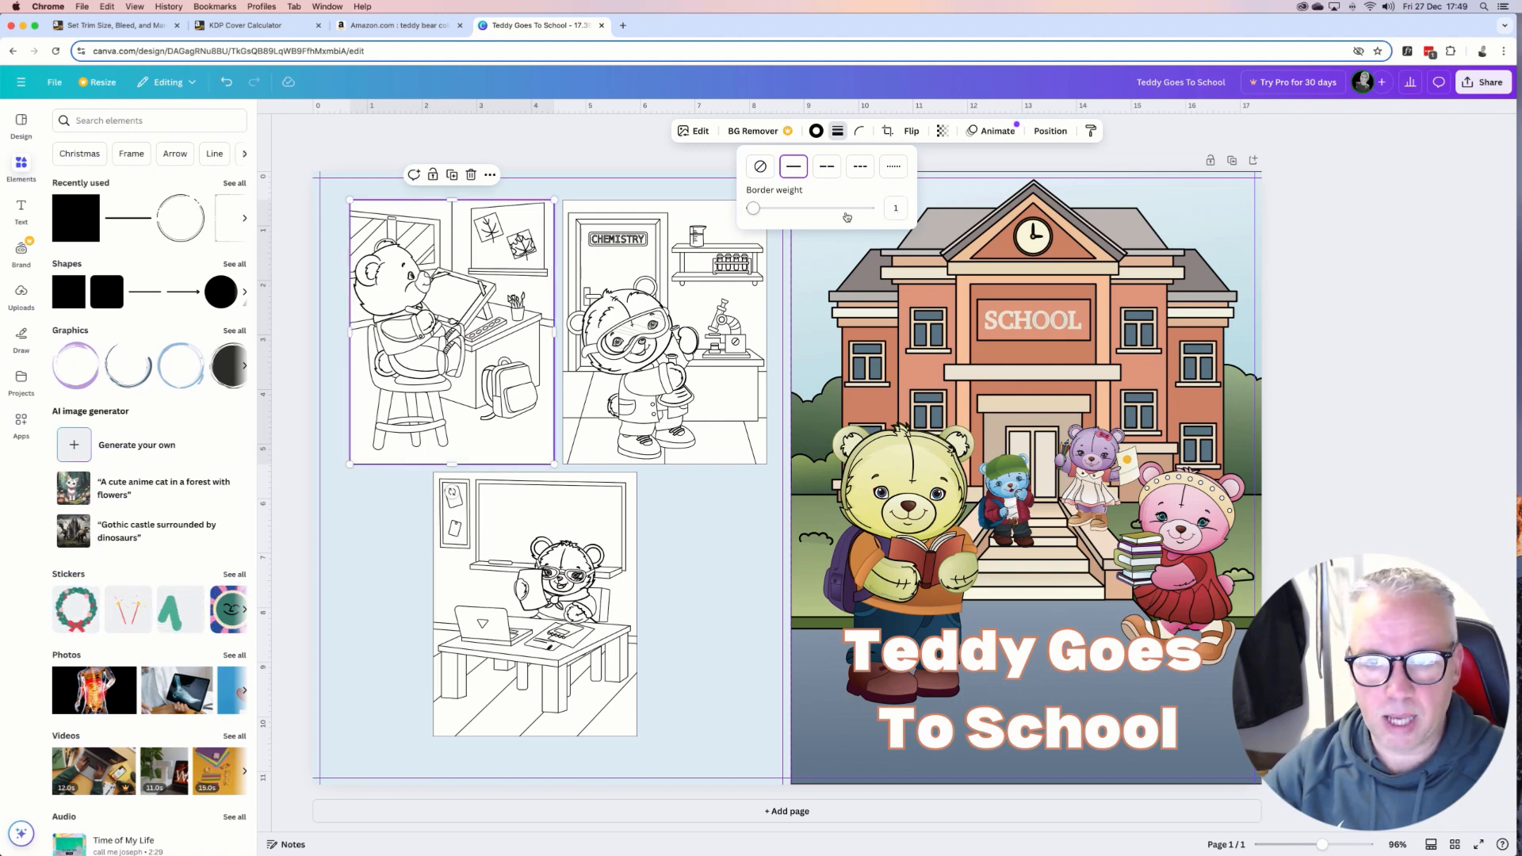
Add a solid border with weight 1 to the chemistry teddy page, and select the desk teddy page below.
{"action": "left_click", "coordinate": [749, 333]}
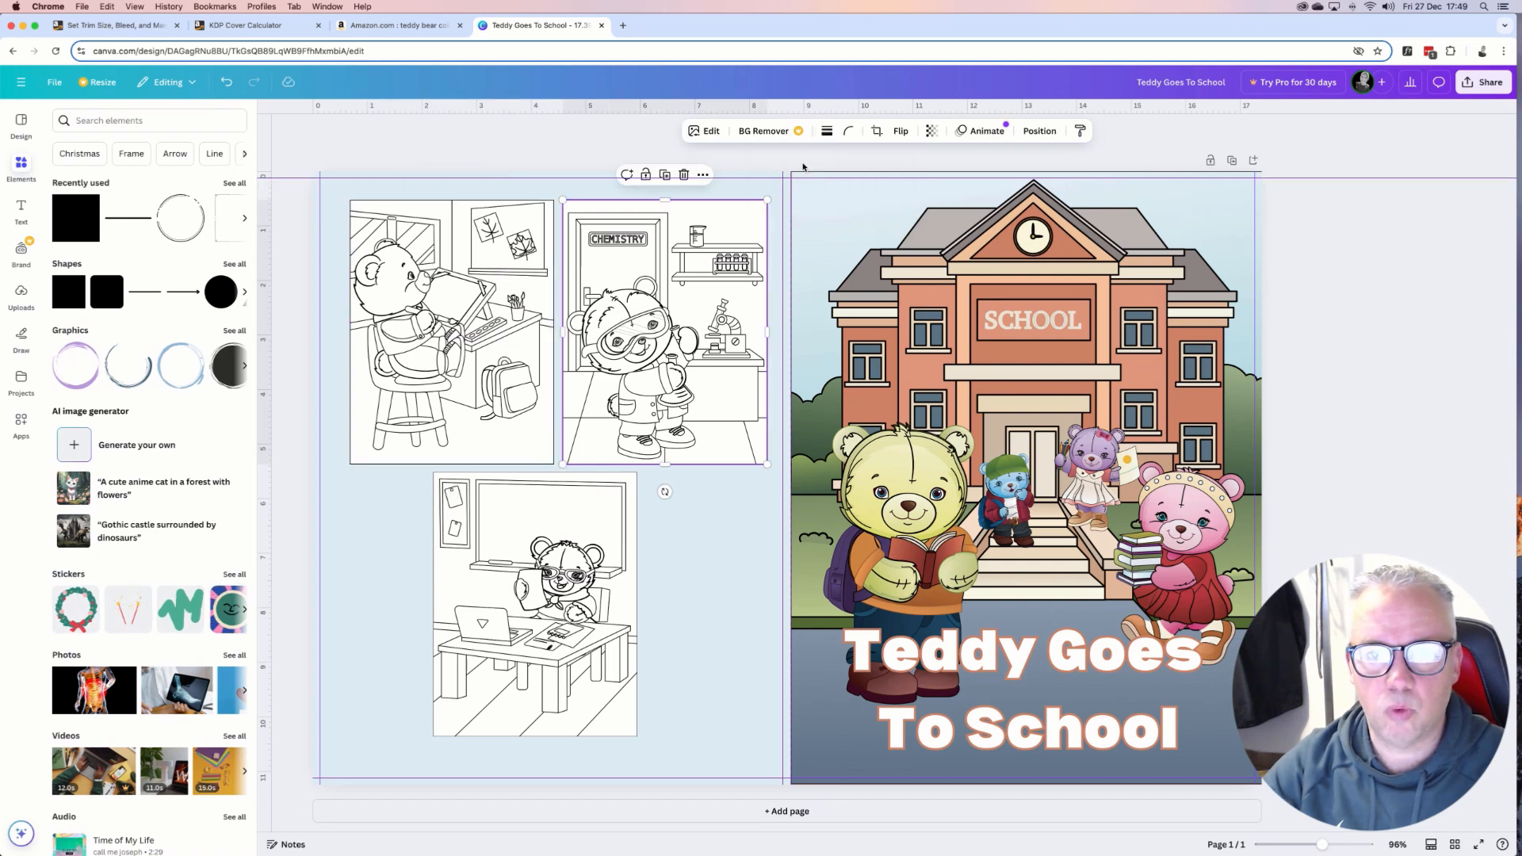
{"action": "left_click", "coordinate": [826, 131]}
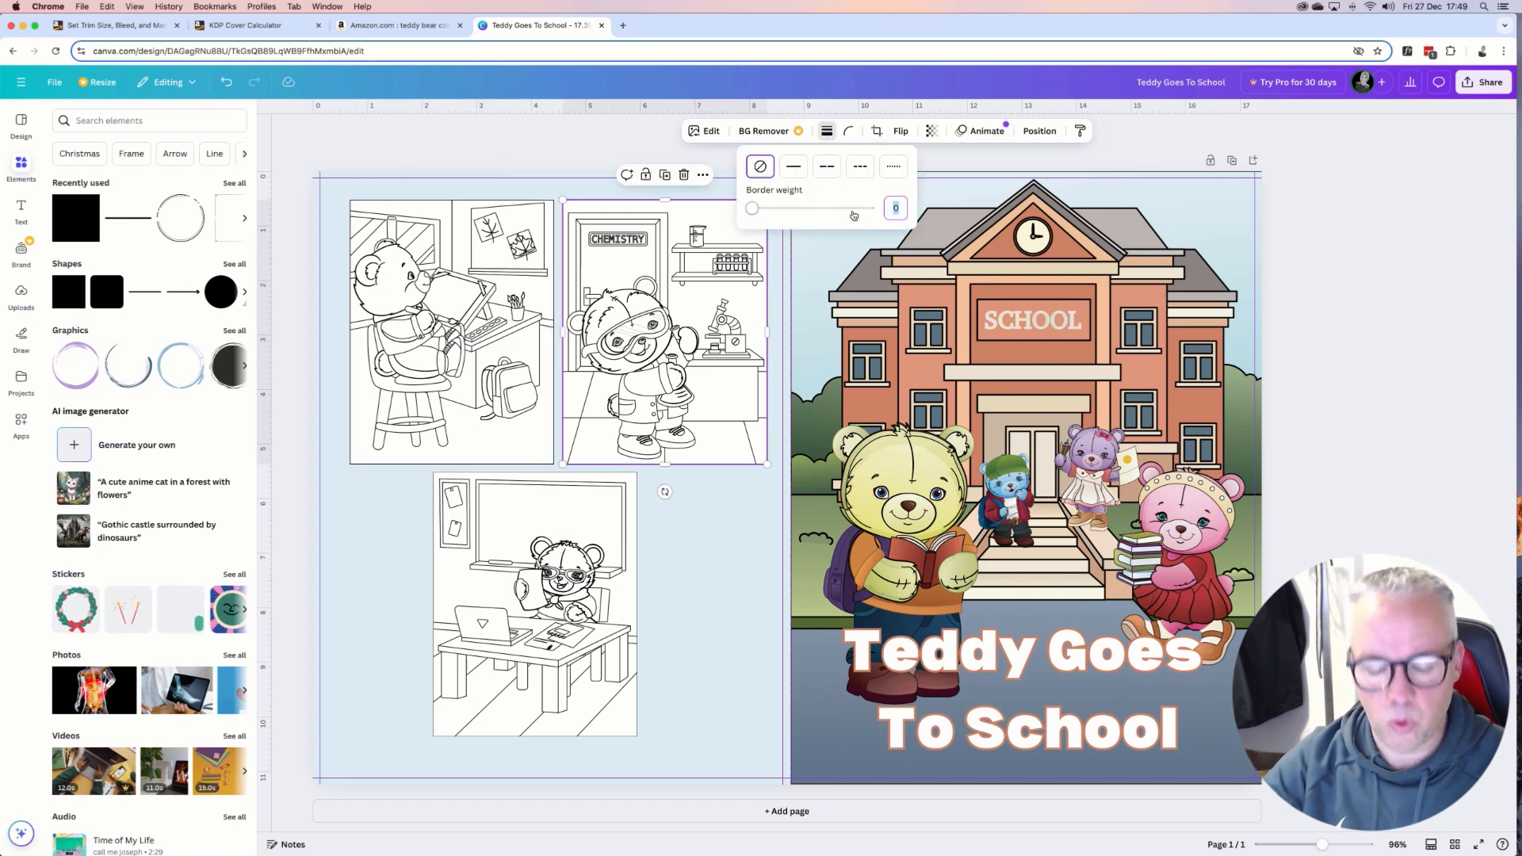
{"action": "left_click", "coordinate": [793, 167]}
{"action": "left_click", "coordinate": [896, 208]}
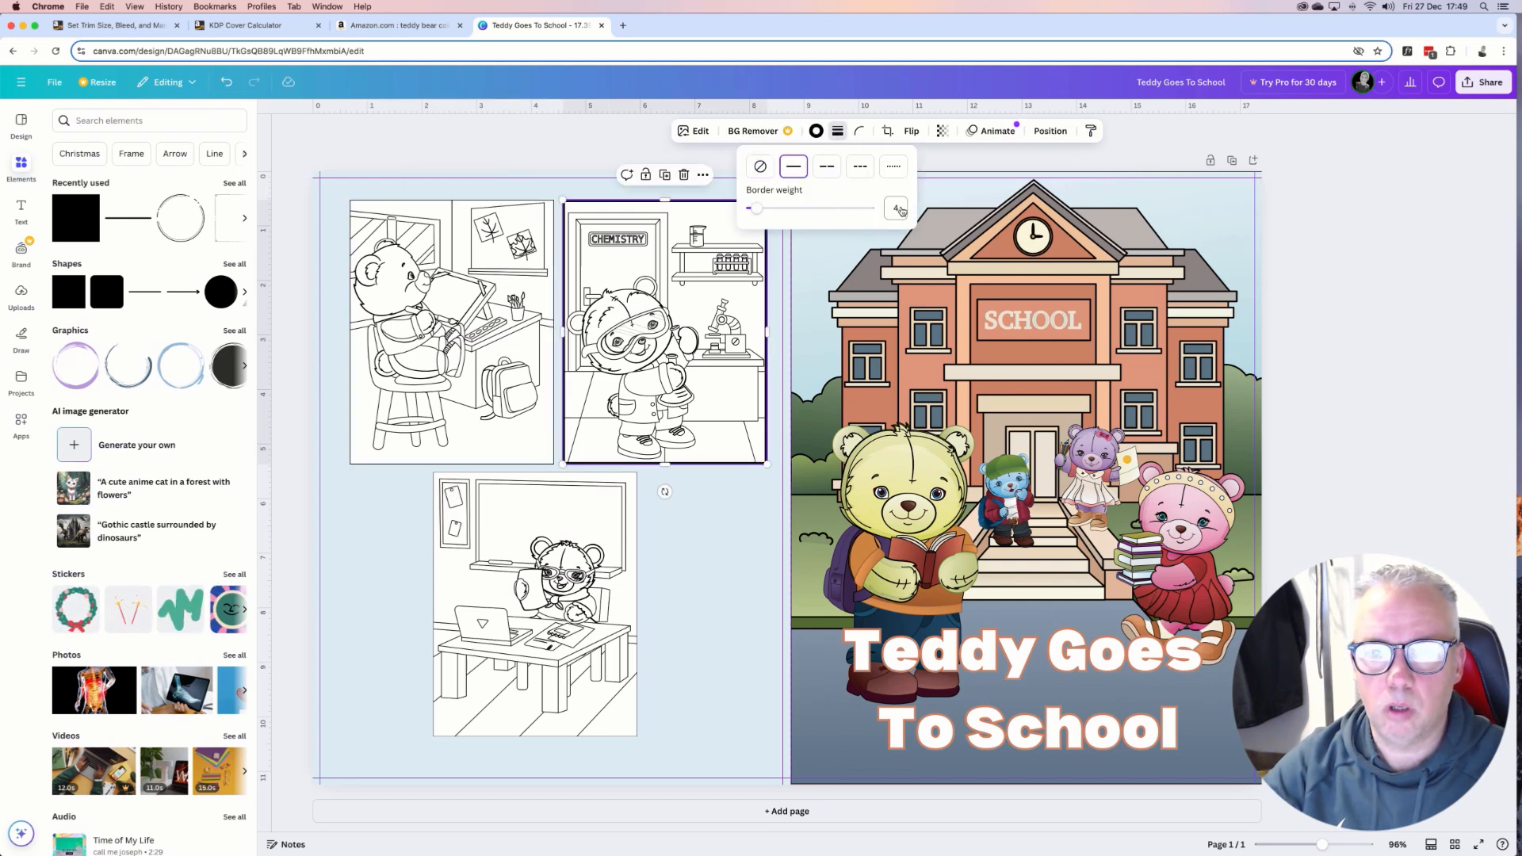
{"action": "key", "text": "Return"}
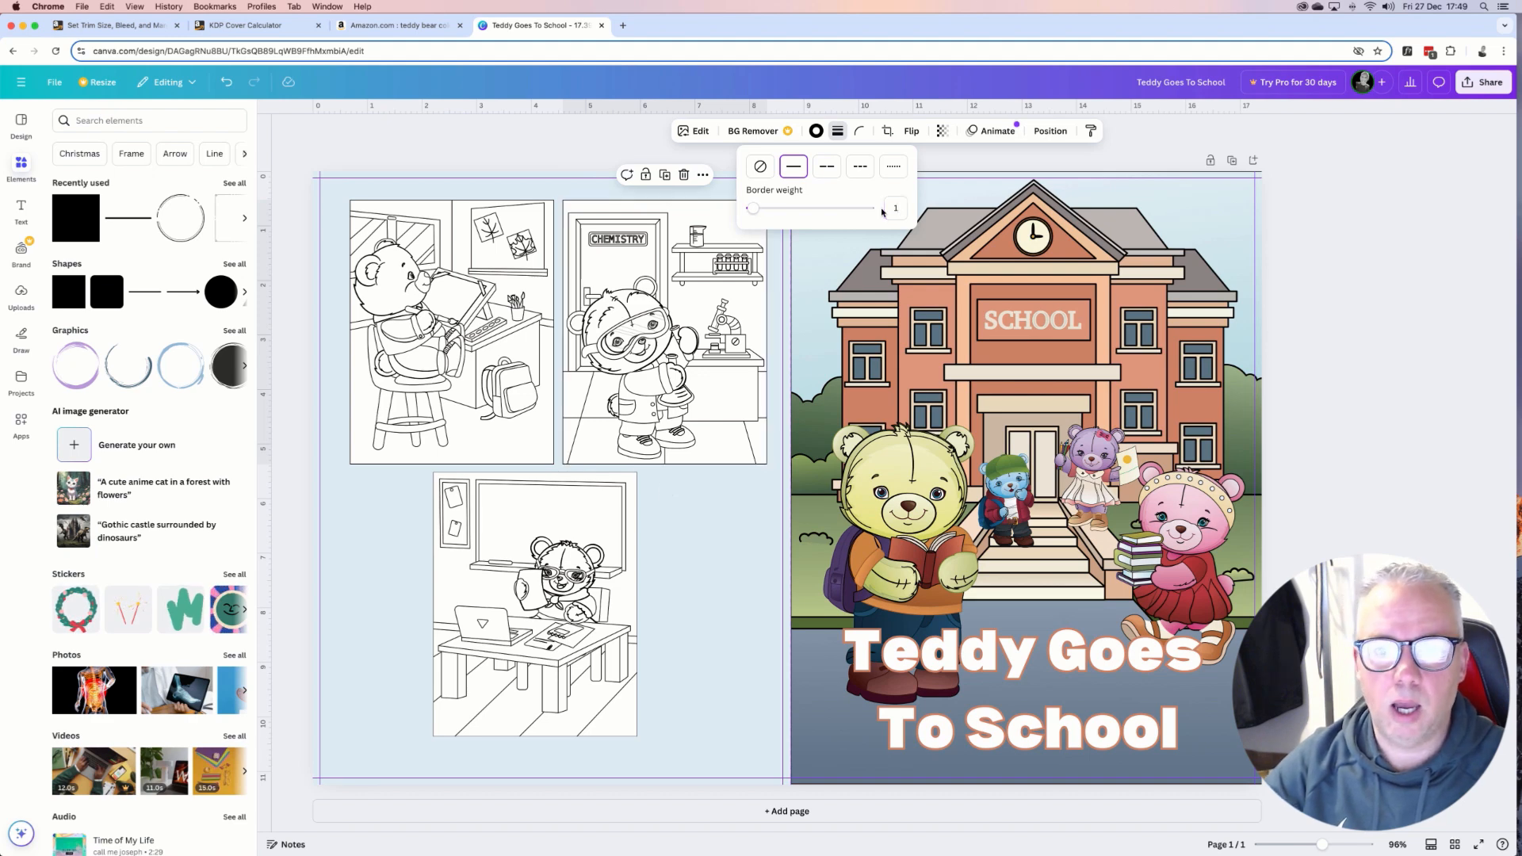
{"action": "left_click", "coordinate": [570, 503]}
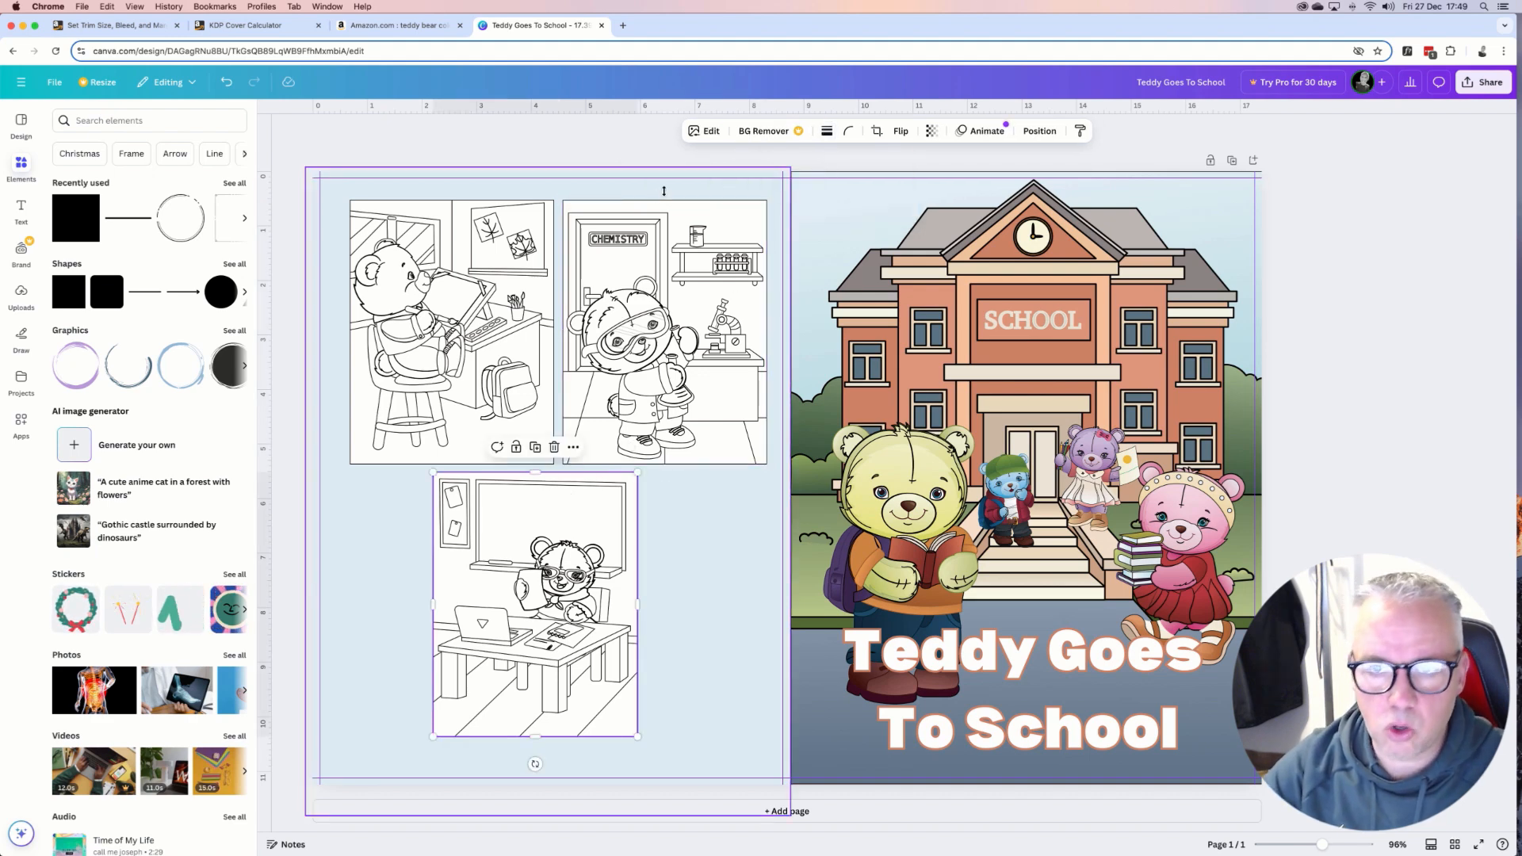
Switch to the Amazon results, examine the back cover image of Teddy Bear Hearts, and return to the Canva cover design.
{"action": "left_click", "coordinate": [394, 31]}
{"action": "scroll", "coordinate": [321, 371], "scroll_direction": "down", "scroll_amount": 10}
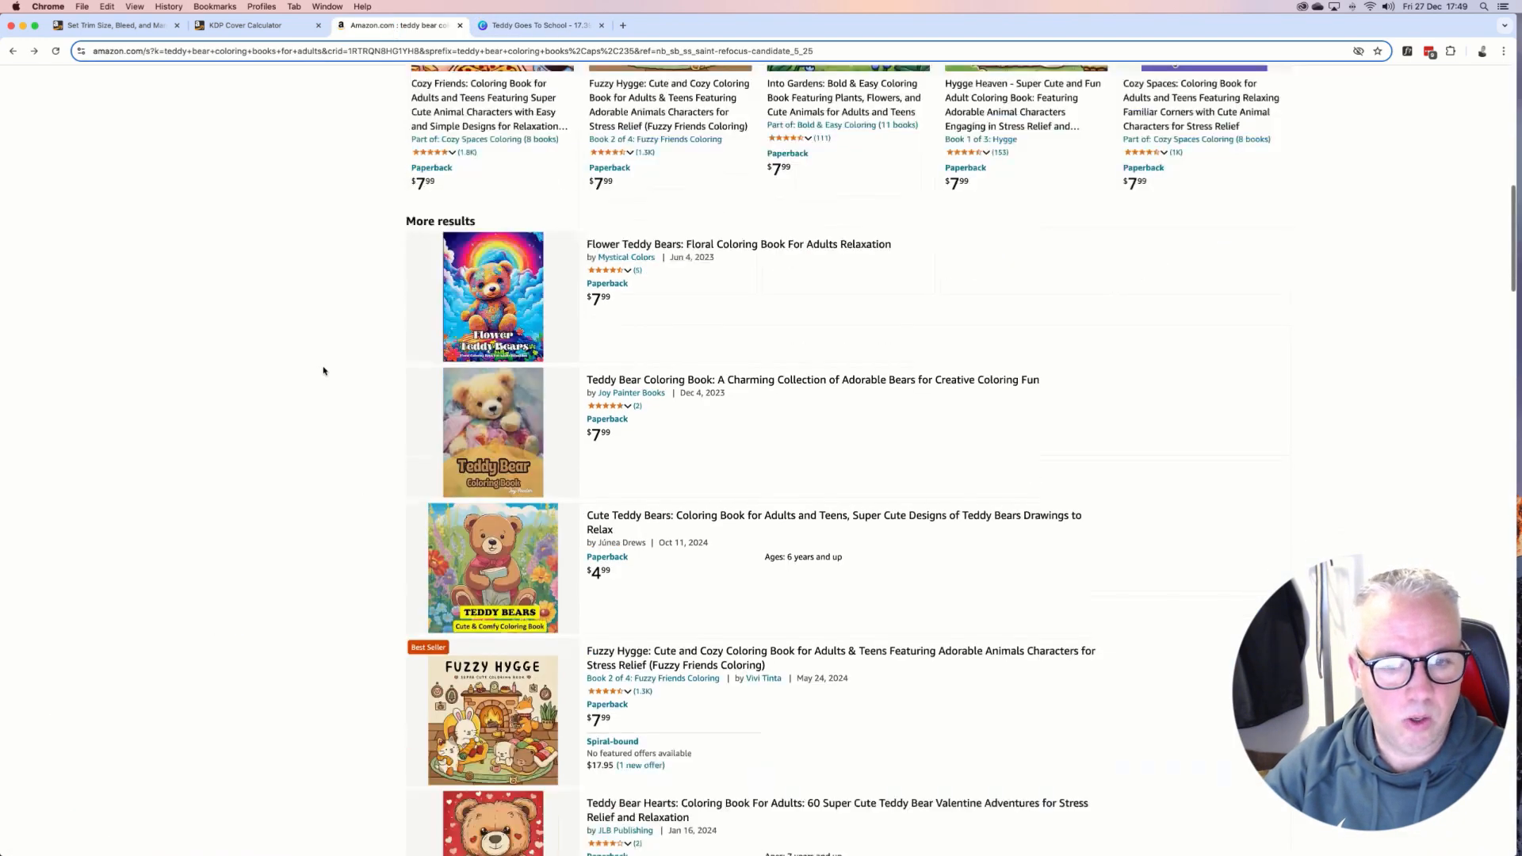
{"action": "left_click", "coordinate": [478, 374]}
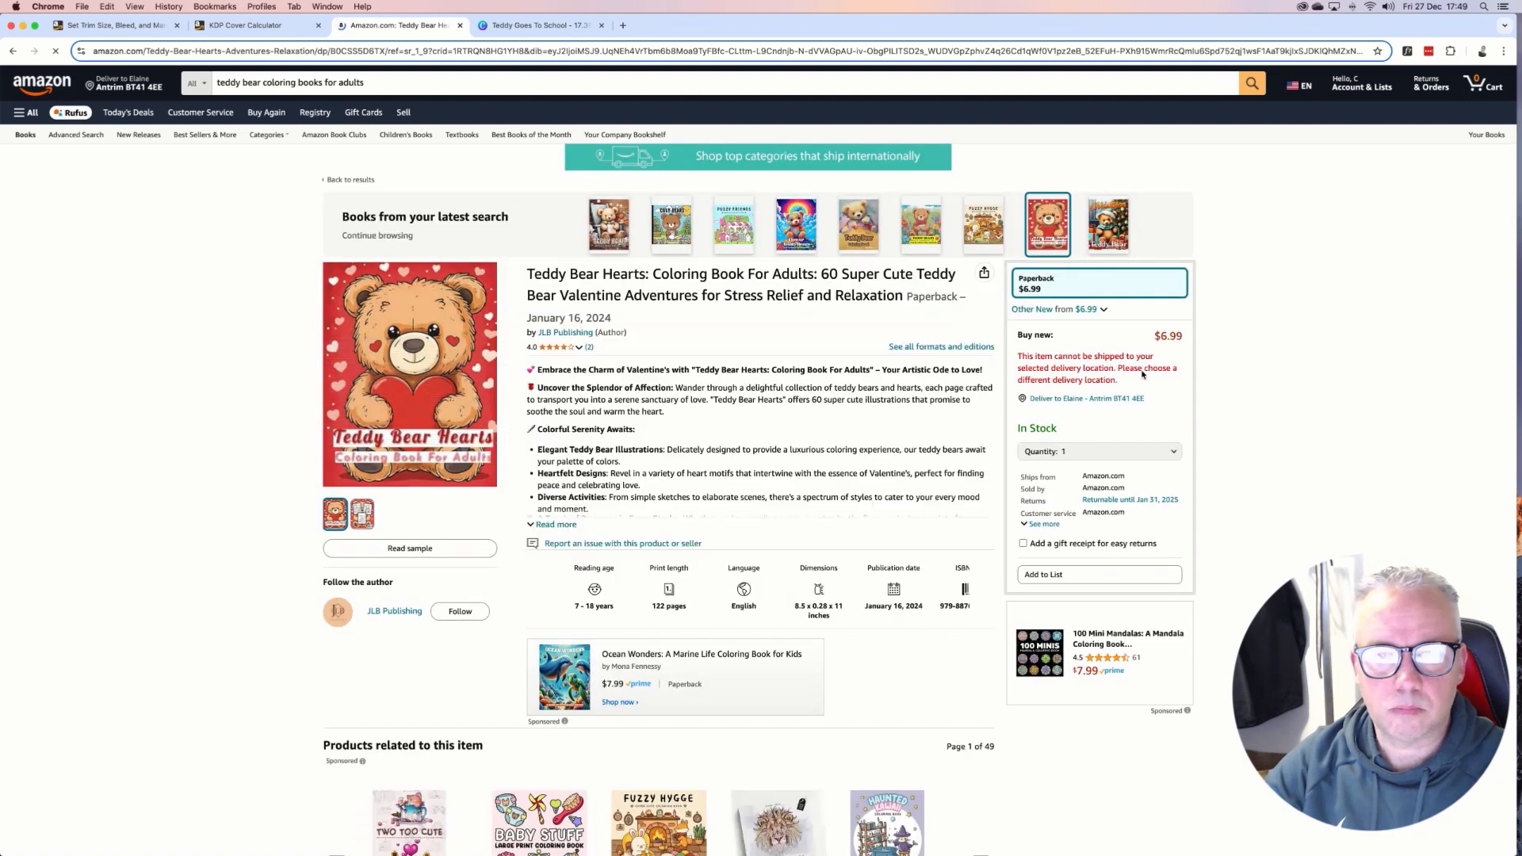
{"action": "left_click", "coordinate": [410, 373]}
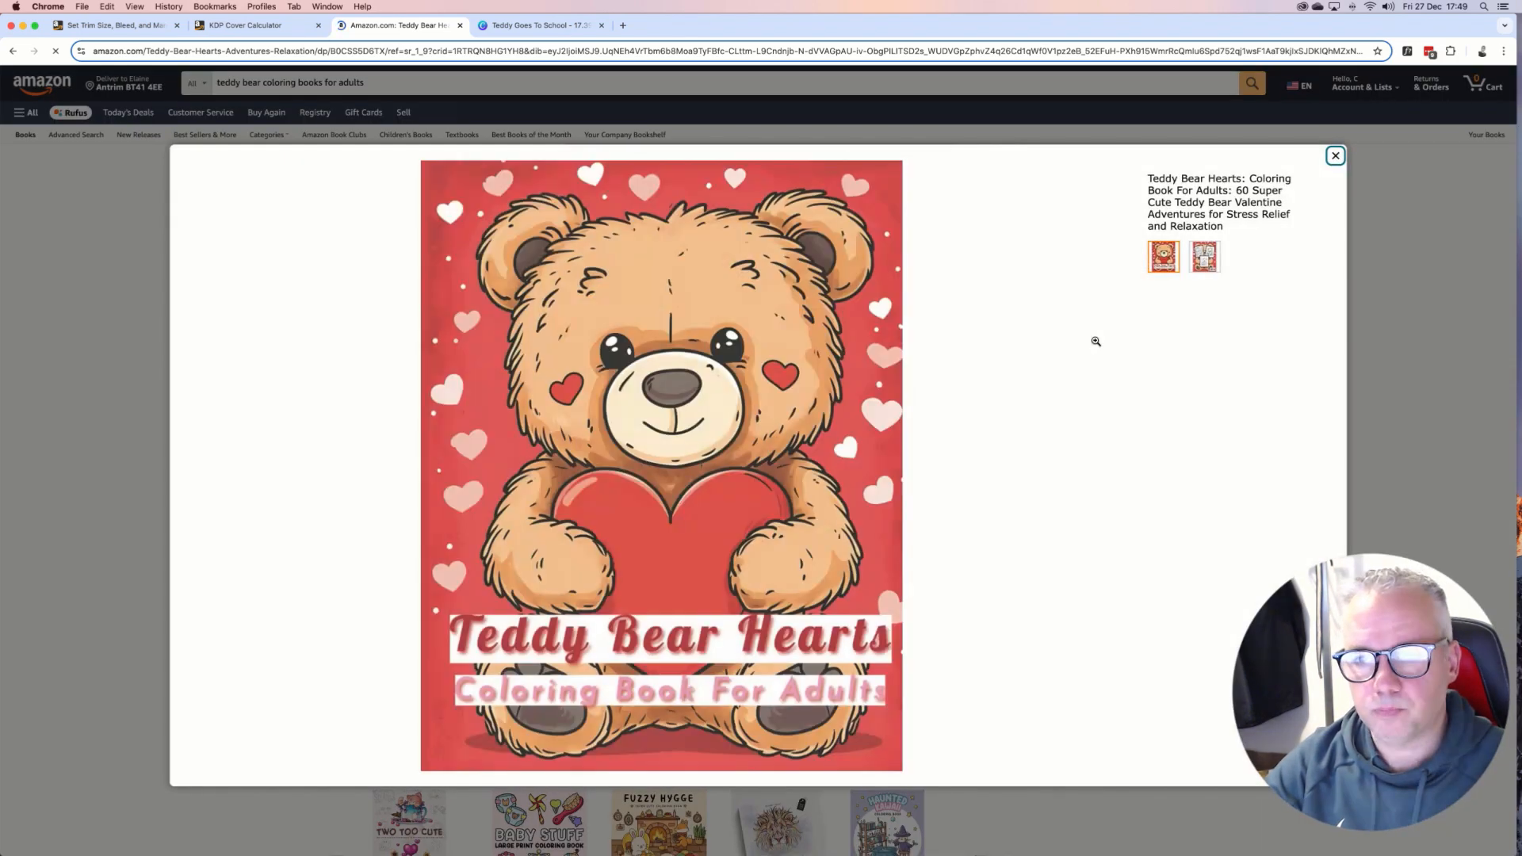
{"action": "left_click", "coordinate": [1204, 256]}
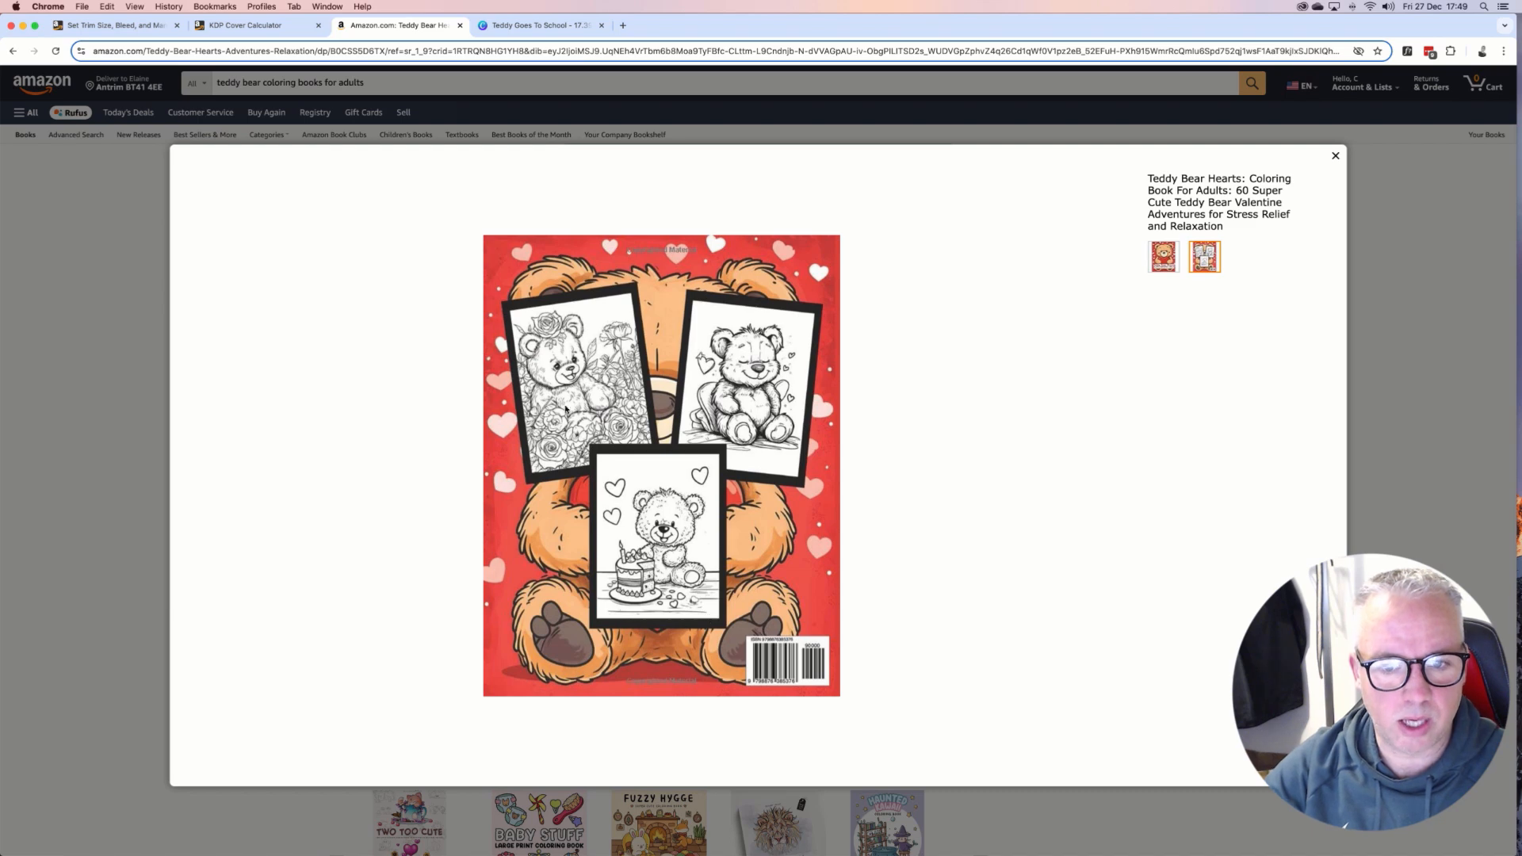
{"action": "left_click", "coordinate": [515, 26]}
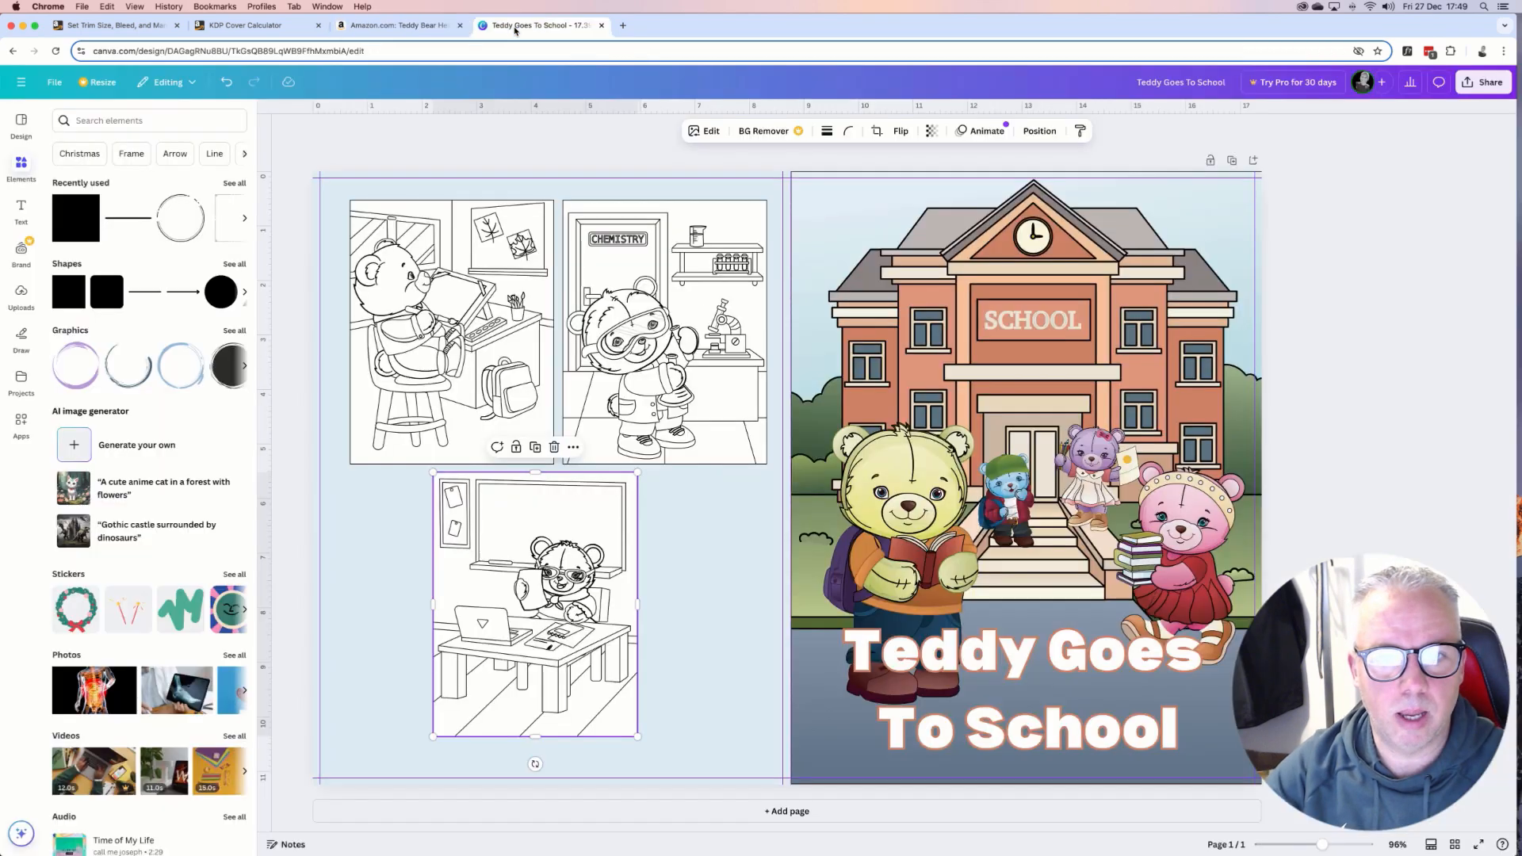
{"action": "left_click", "coordinate": [679, 606]}
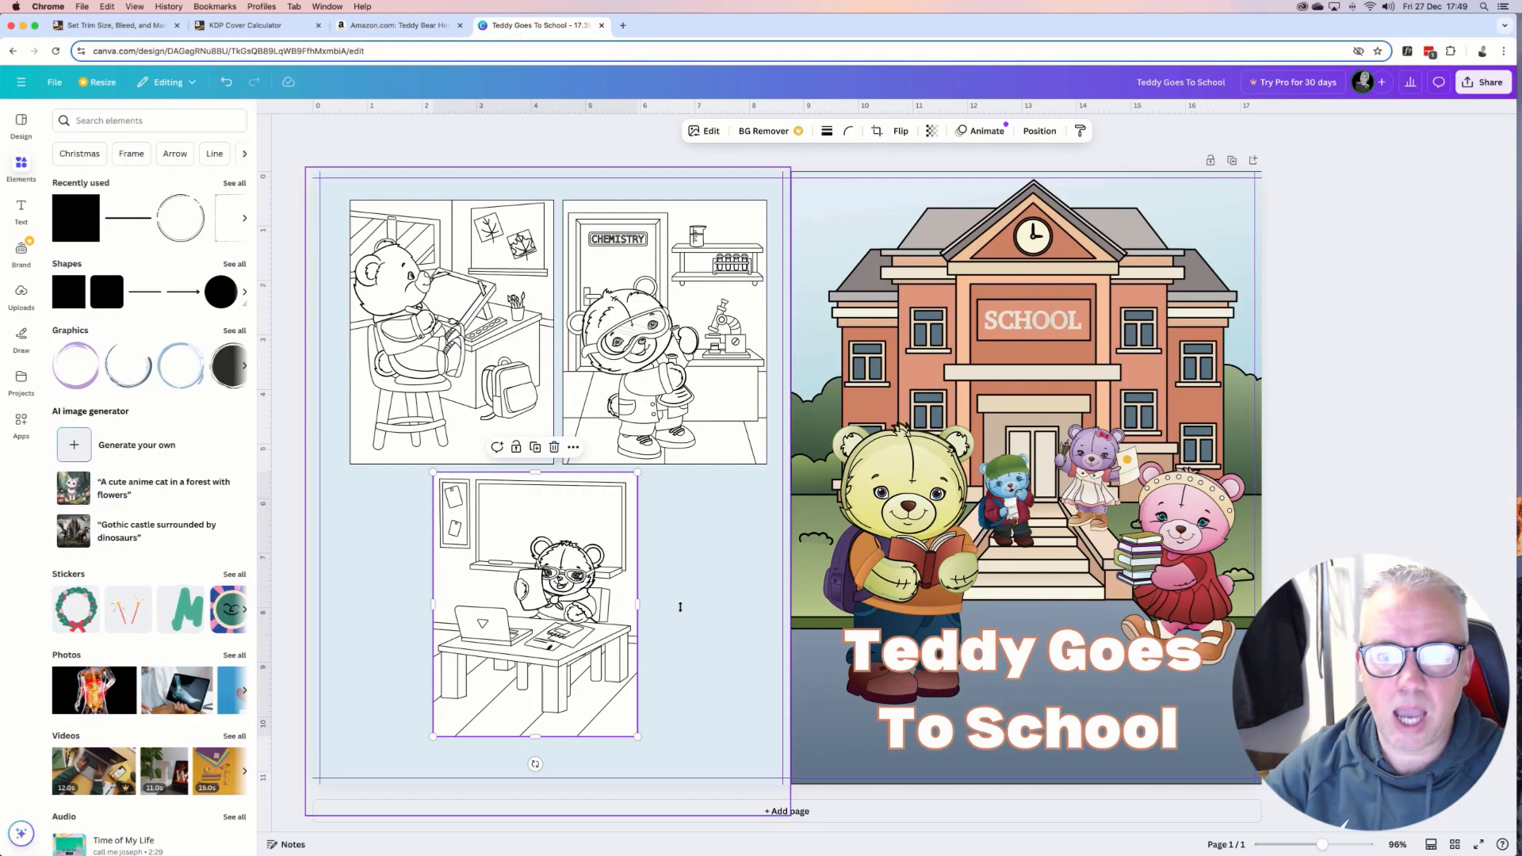
Increase the painting teddy page's border weight to 4.
{"action": "left_click", "coordinate": [502, 331]}
{"action": "left_click", "coordinate": [836, 134]}
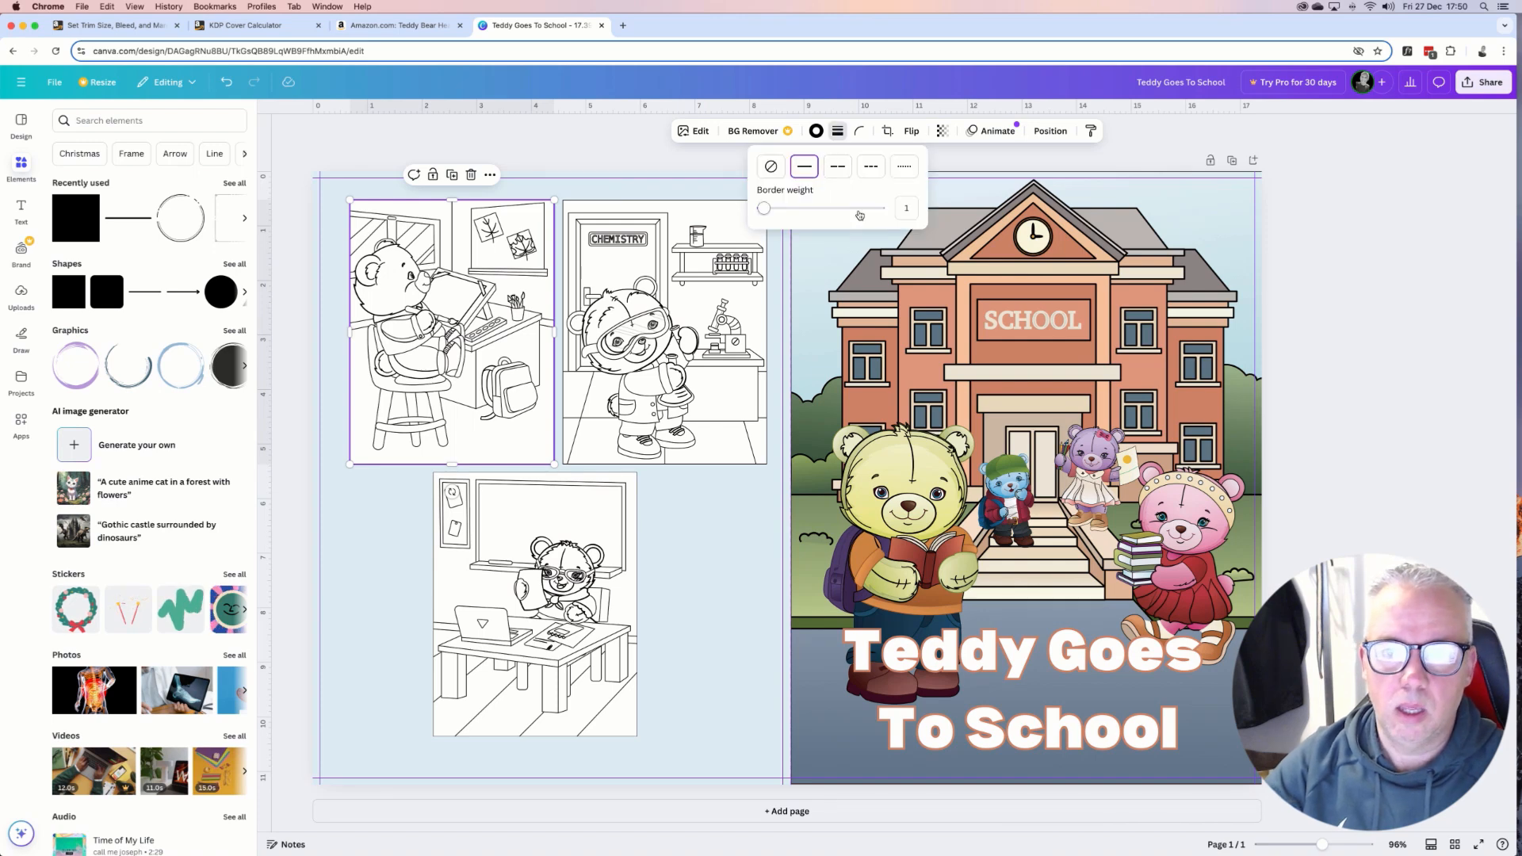
{"action": "left_click_drag", "start_coordinate": [763, 208], "coordinate": [766, 212]}
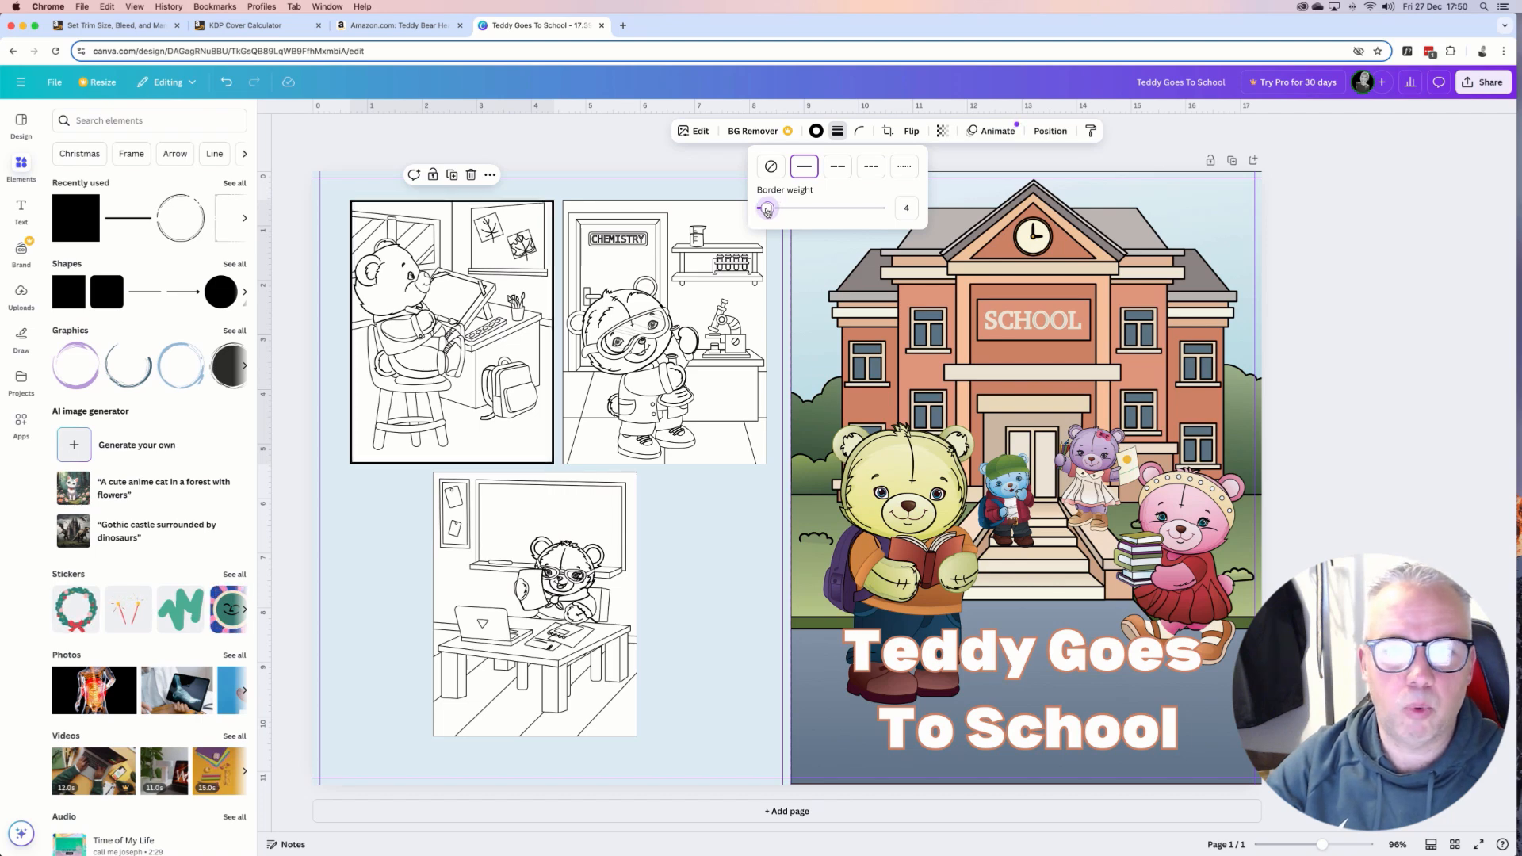
Set the chemistry teddy page's border weight to 4 and give the desk teddy page a matching solid border.
{"action": "left_click", "coordinate": [697, 219]}
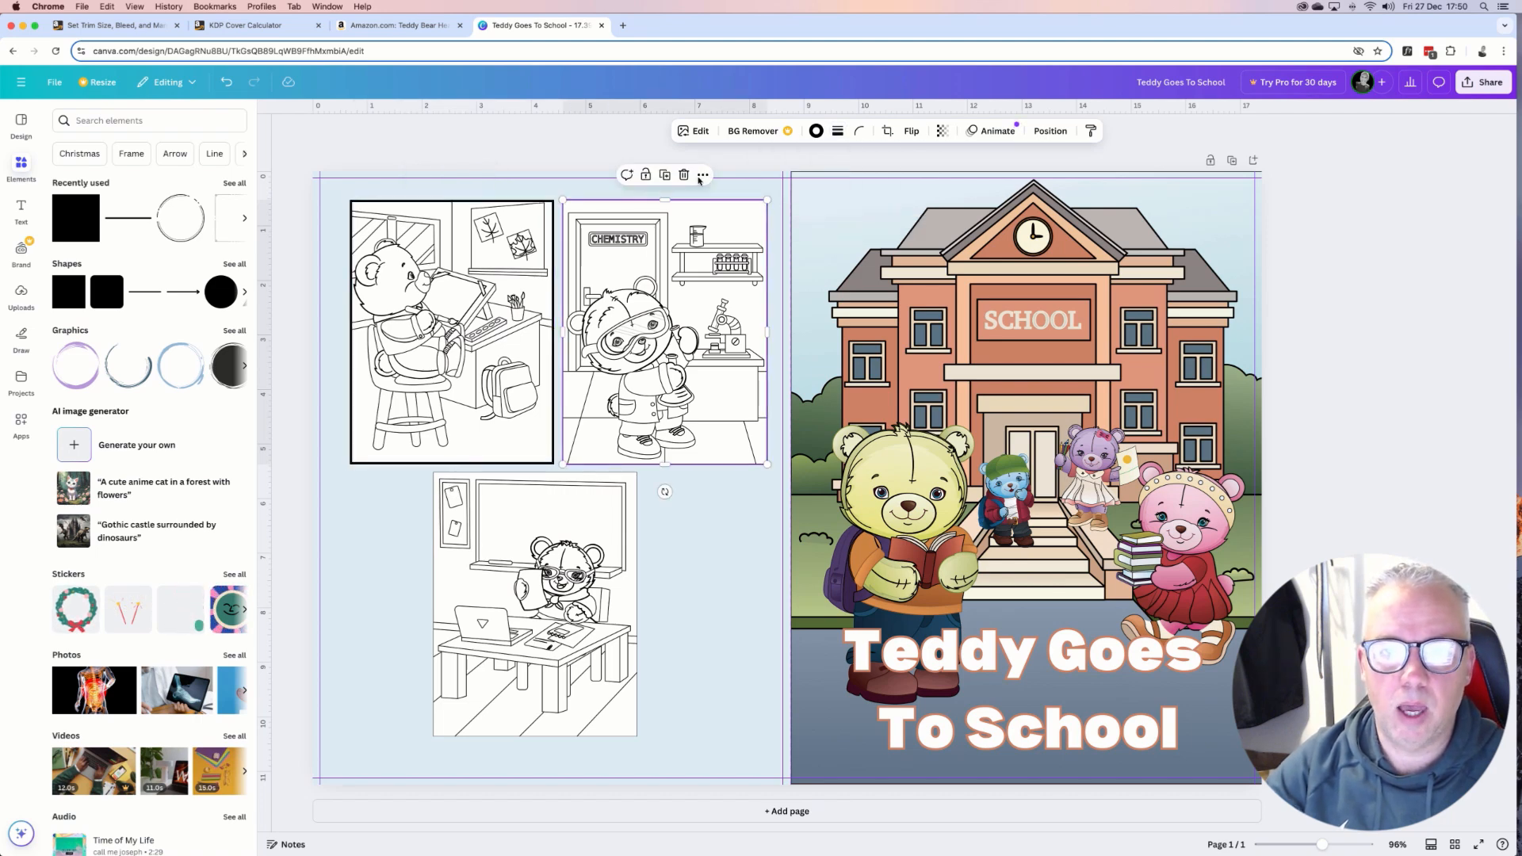
{"action": "left_click", "coordinate": [837, 131]}
{"action": "left_click", "coordinate": [903, 208]}
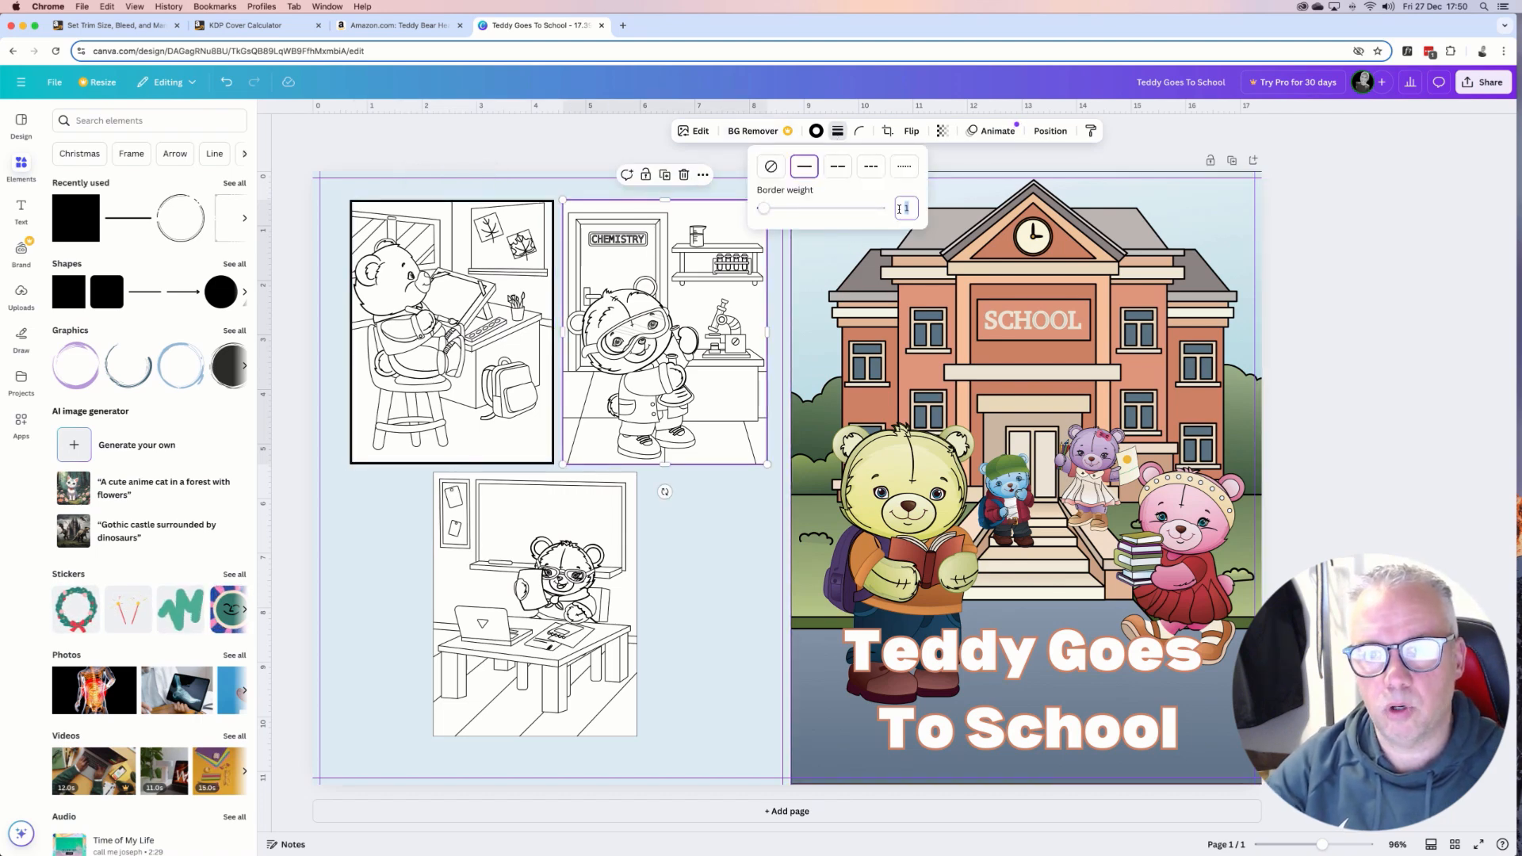
{"action": "type", "text": "4"}
{"action": "key", "text": "Return"}
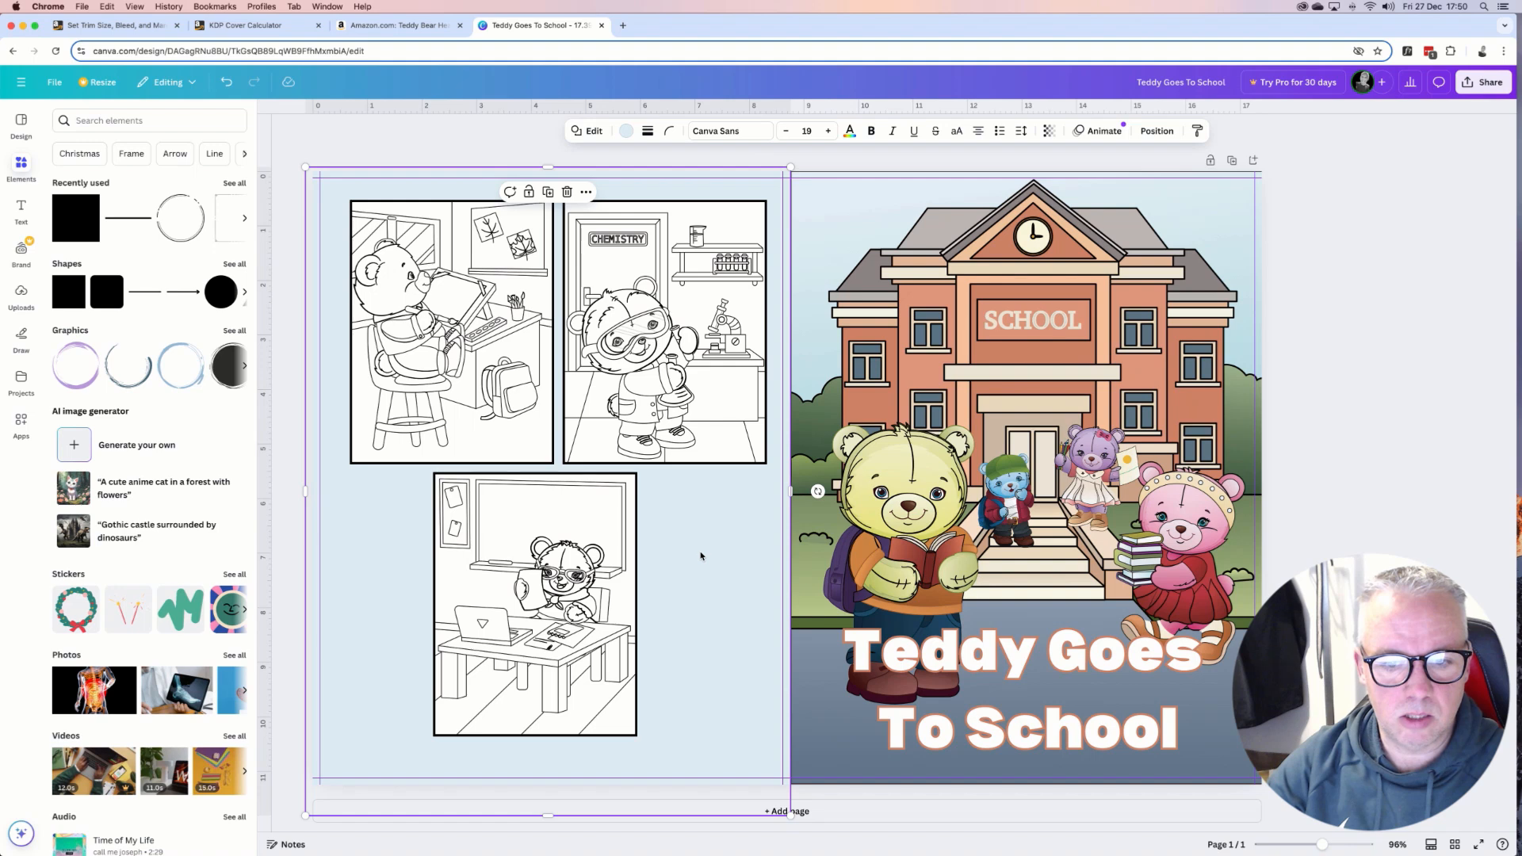
Shift the light blue back cover rectangle up to check the template's barcode location, and move it back over the template.
{"action": "left_click", "coordinate": [701, 556]}
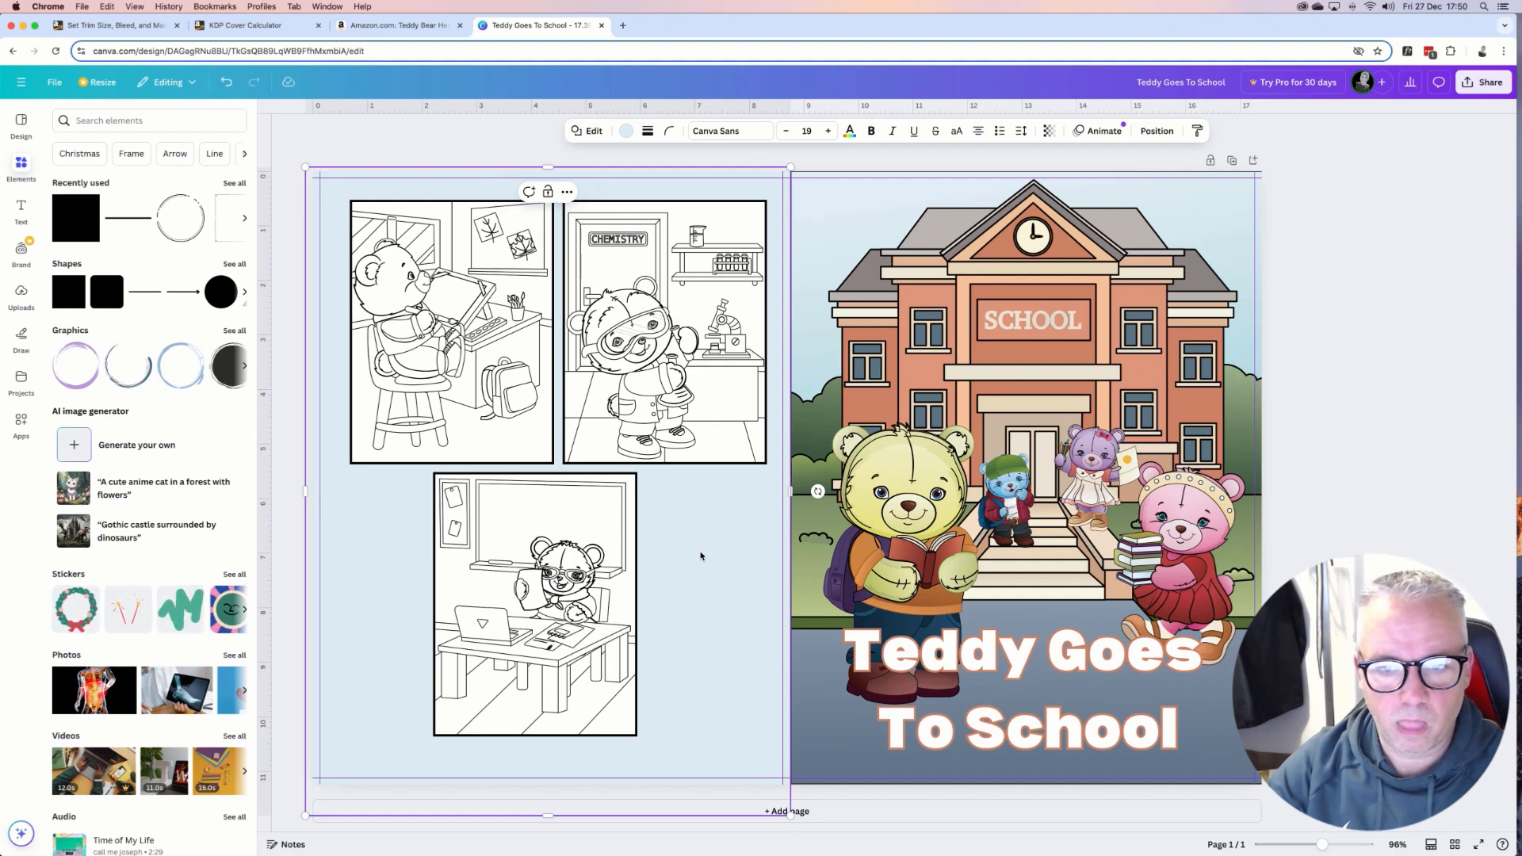
{"action": "left_click_drag", "start_coordinate": [712, 607], "coordinate": [707, 402]}
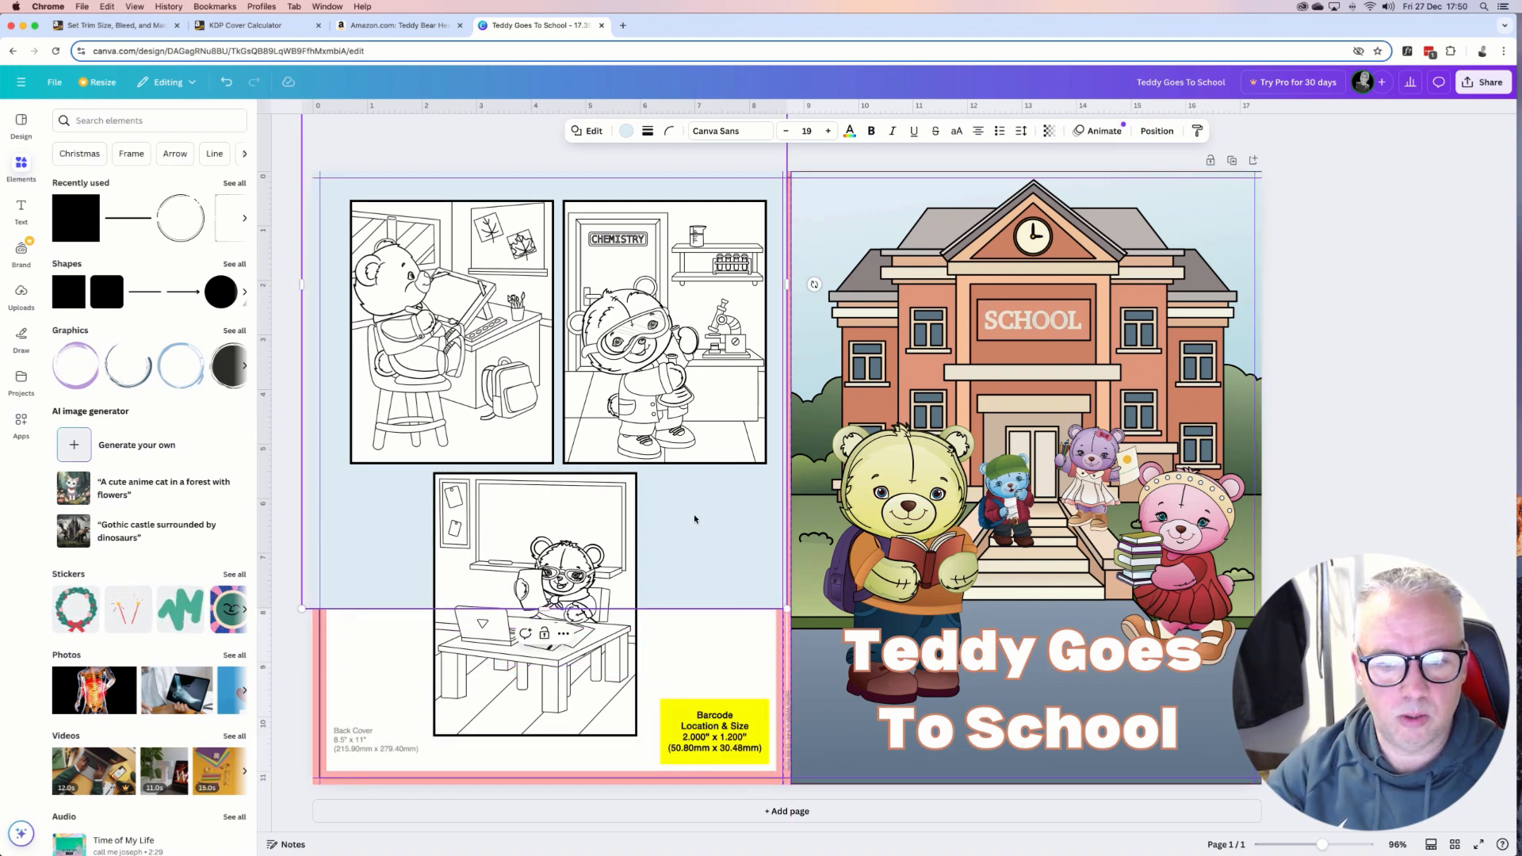
{"action": "left_click_drag", "start_coordinate": [694, 520], "coordinate": [700, 690]}
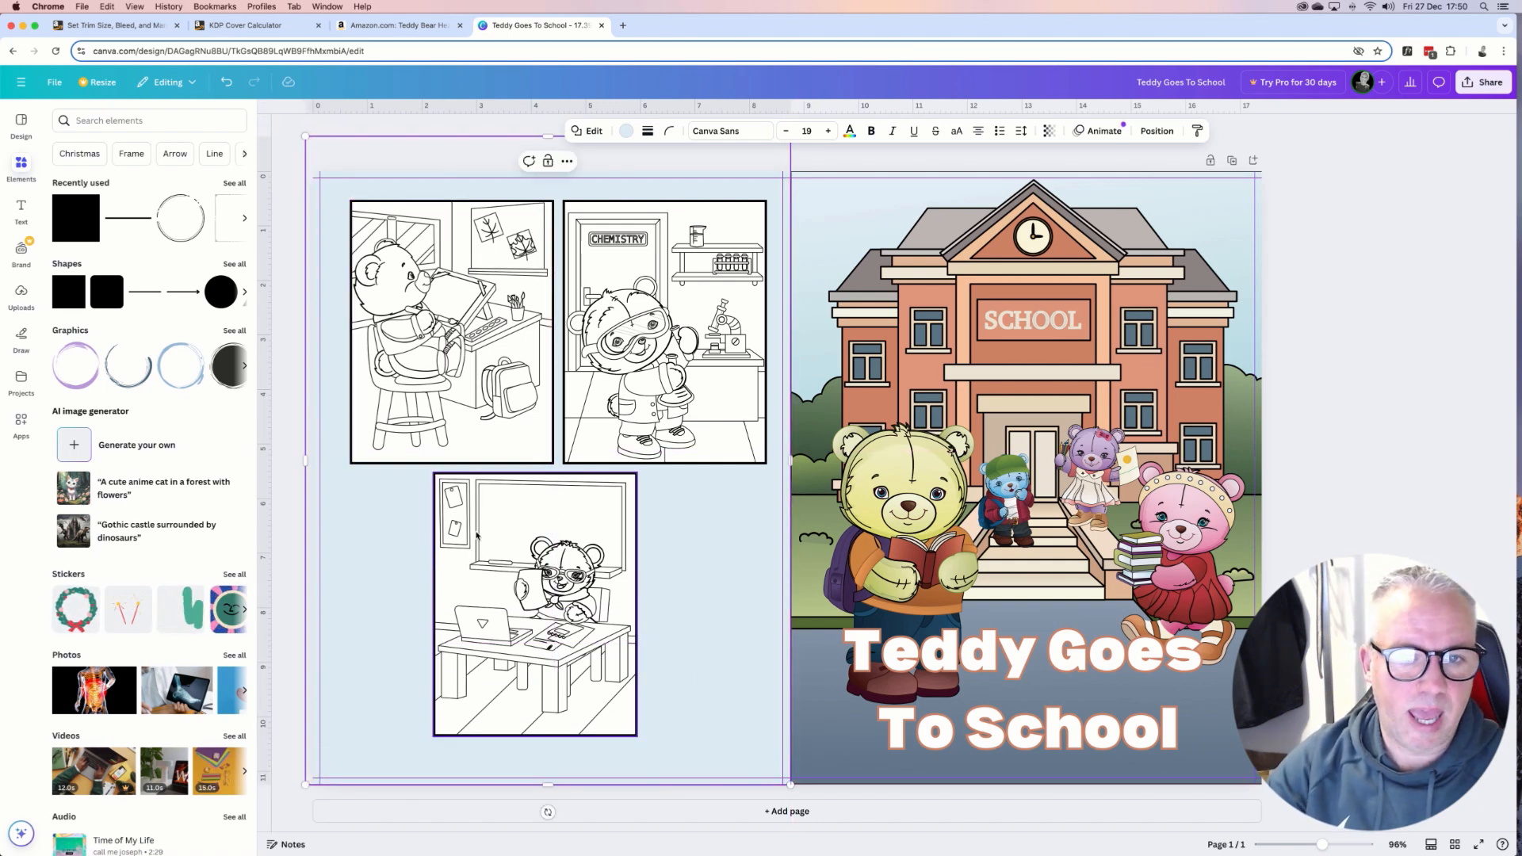
Recheck the Teddy Bear Hearts back cover on Amazon, and open the OTO 2 Characters PNG folder in Finder.
{"action": "left_click", "coordinate": [396, 25]}
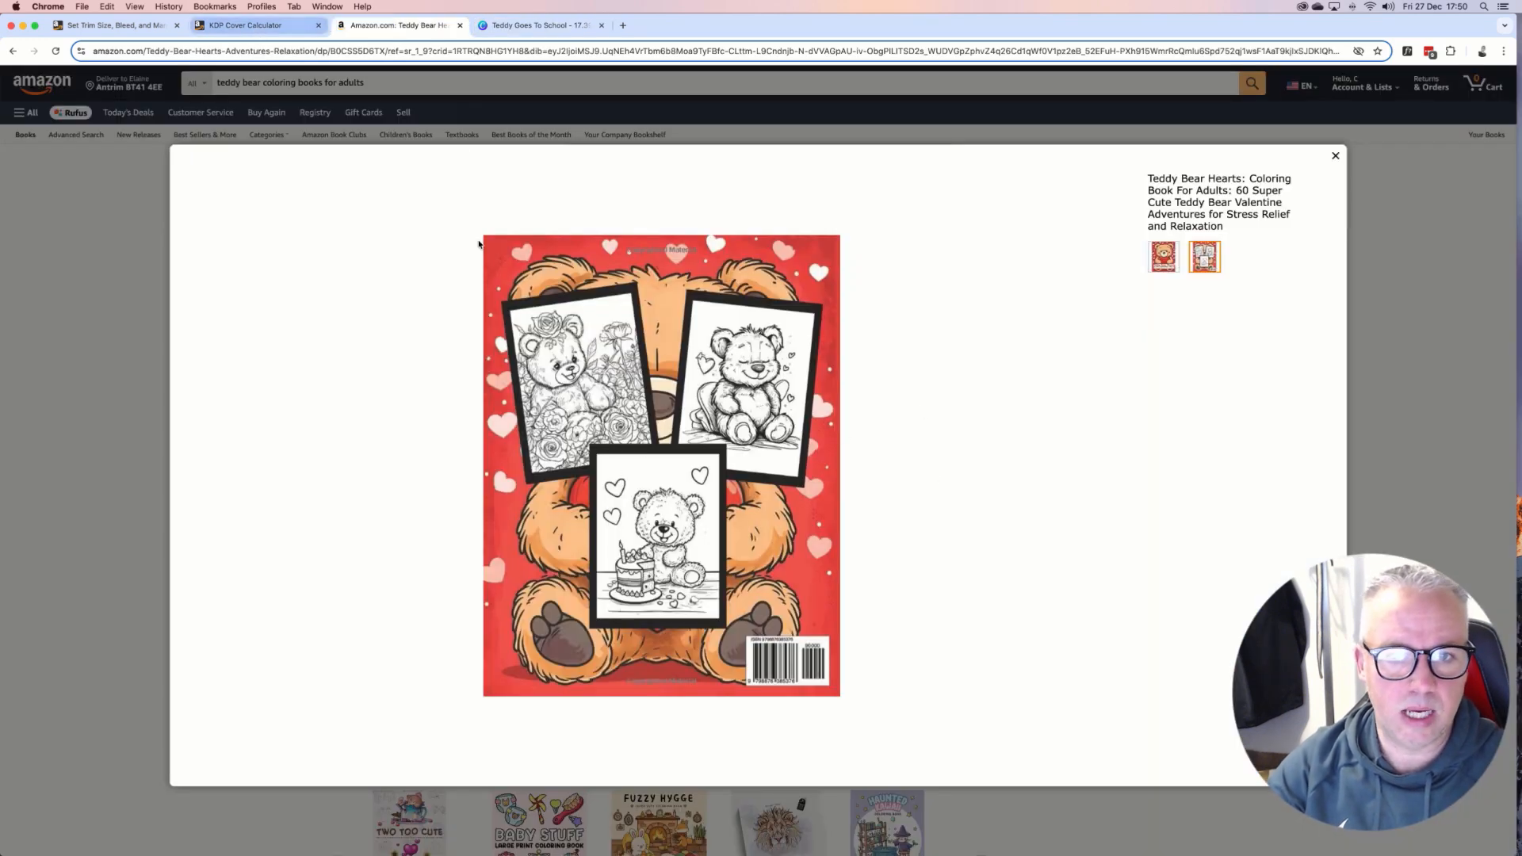
{"action": "left_click", "coordinate": [527, 30]}
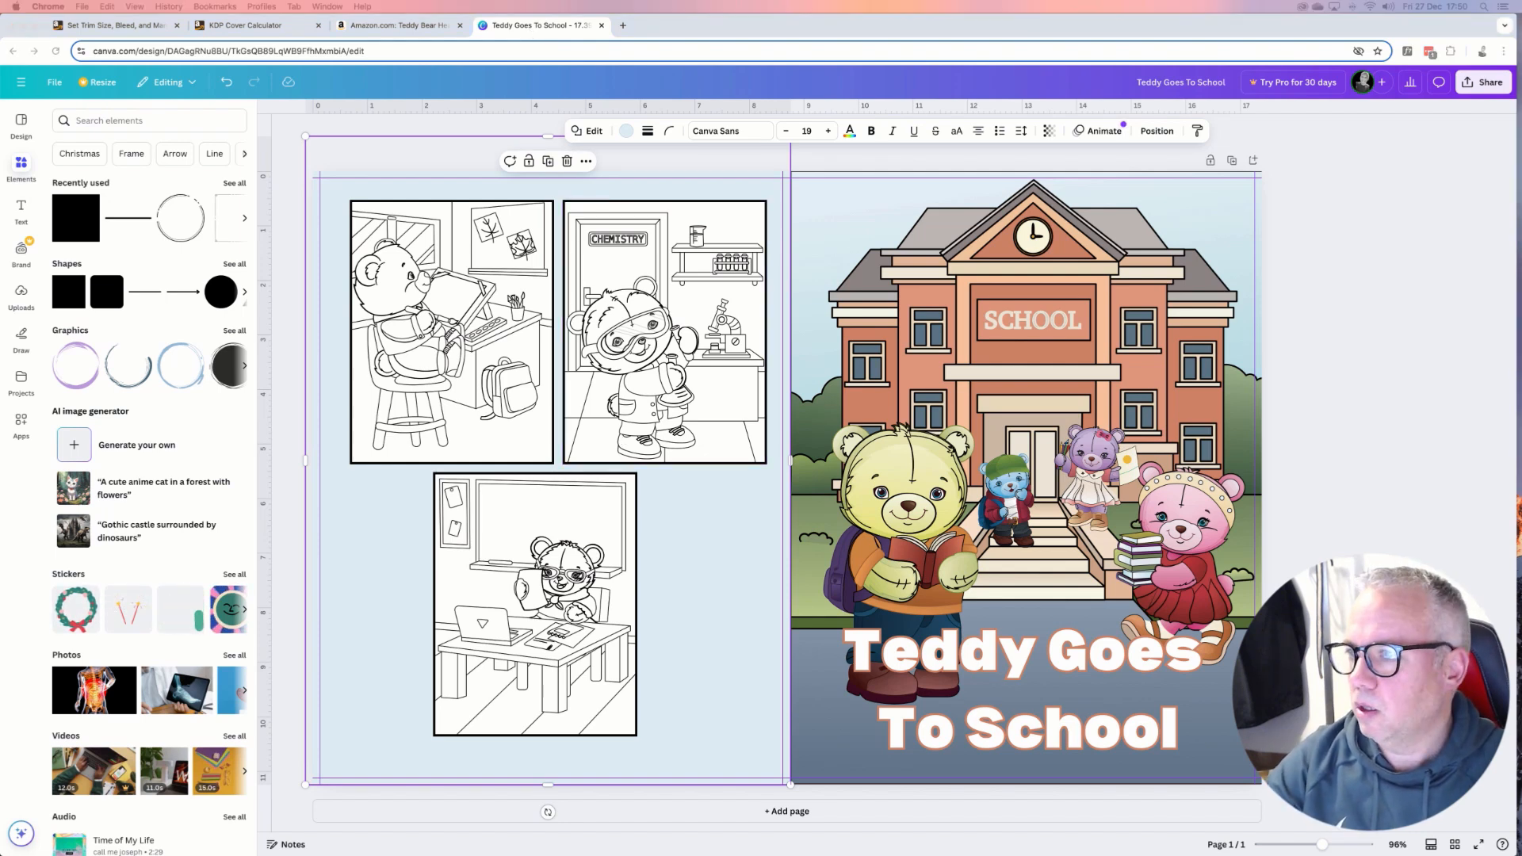
{"action": "left_click_drag", "start_coordinate": [1518, 214], "coordinate": [593, 149]}
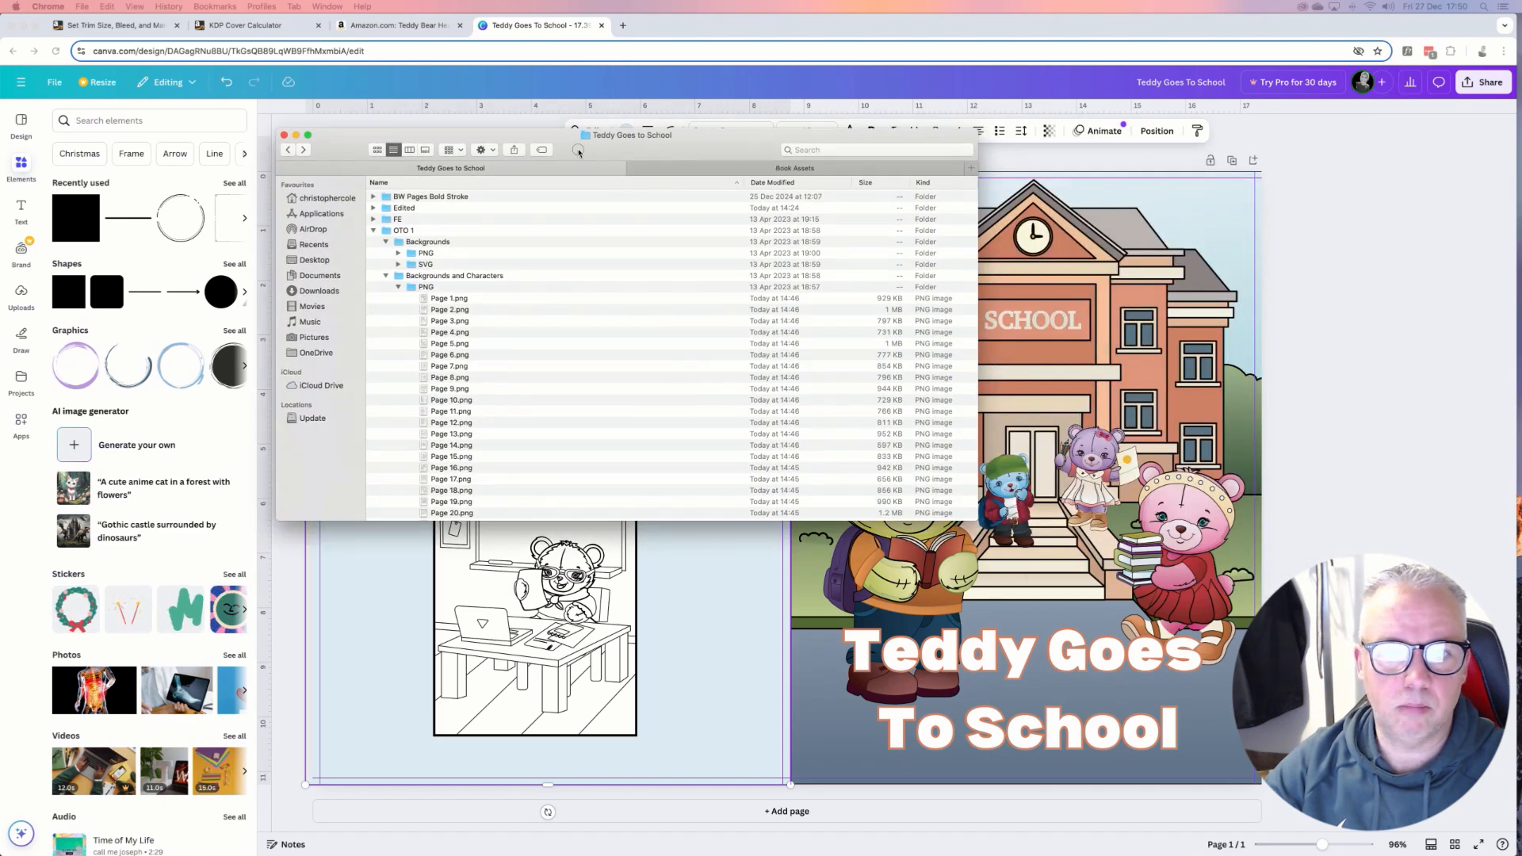
{"action": "left_click", "coordinate": [386, 276]}
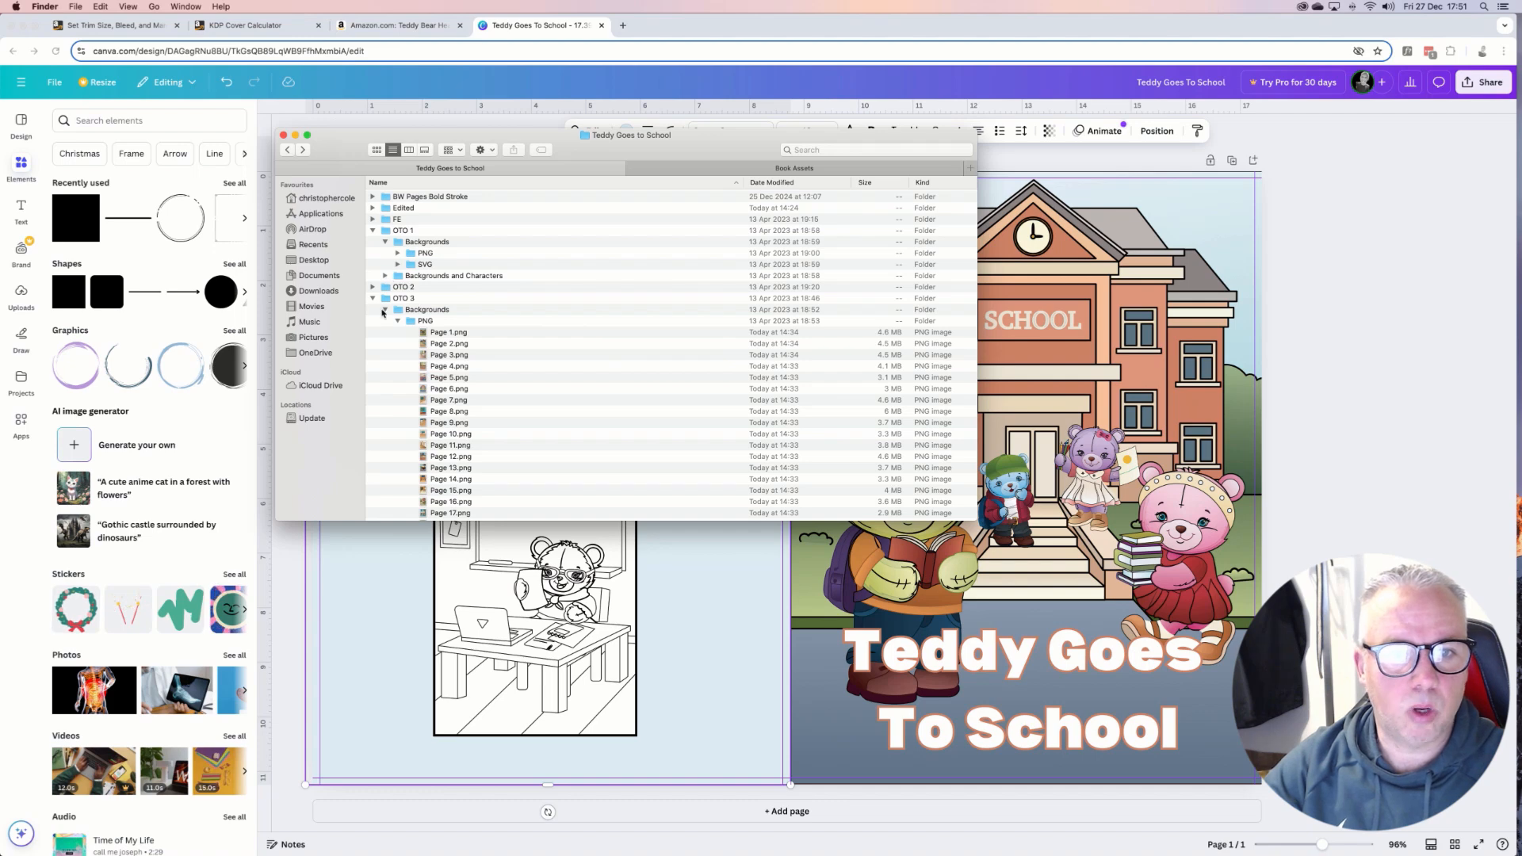
{"action": "left_click", "coordinate": [373, 300]}
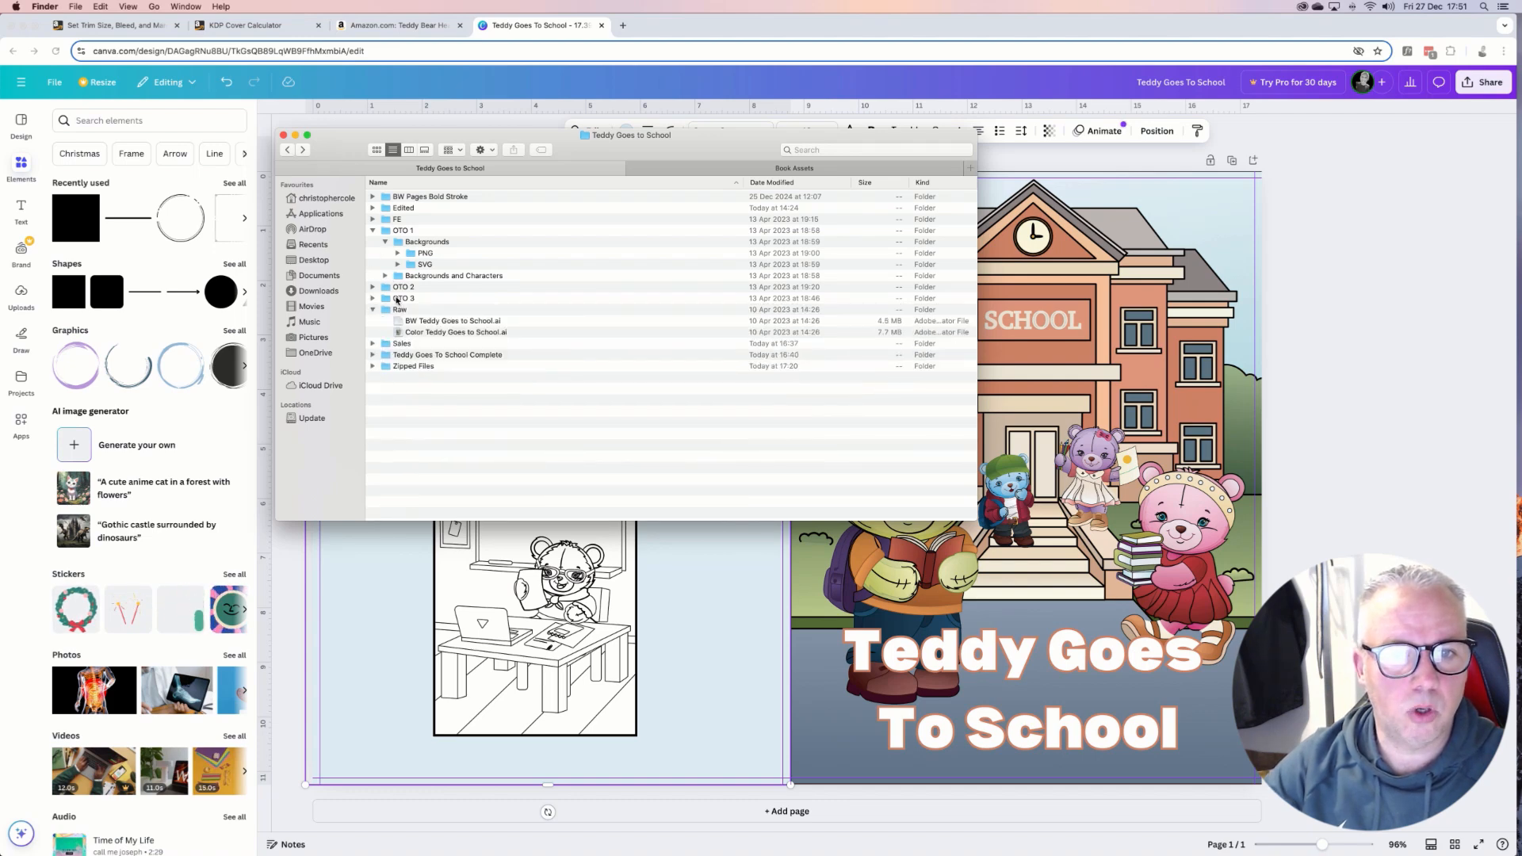
{"action": "left_click", "coordinate": [372, 287]}
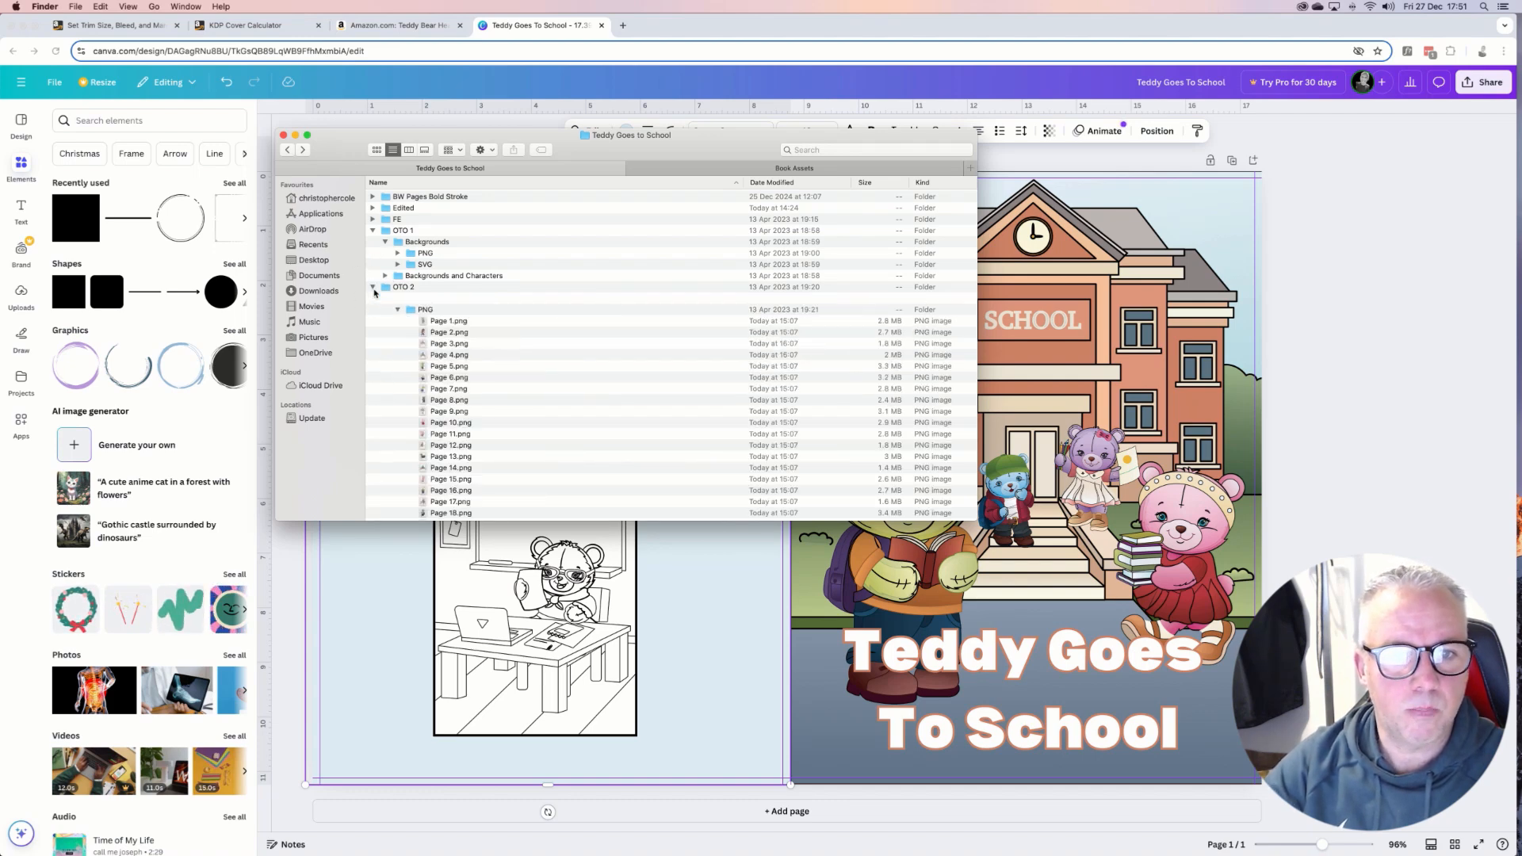
Preview Page 1.png from the Characters PNG folder and place the purple backpack teddy on the back cover.
{"action": "left_click", "coordinate": [462, 321]}
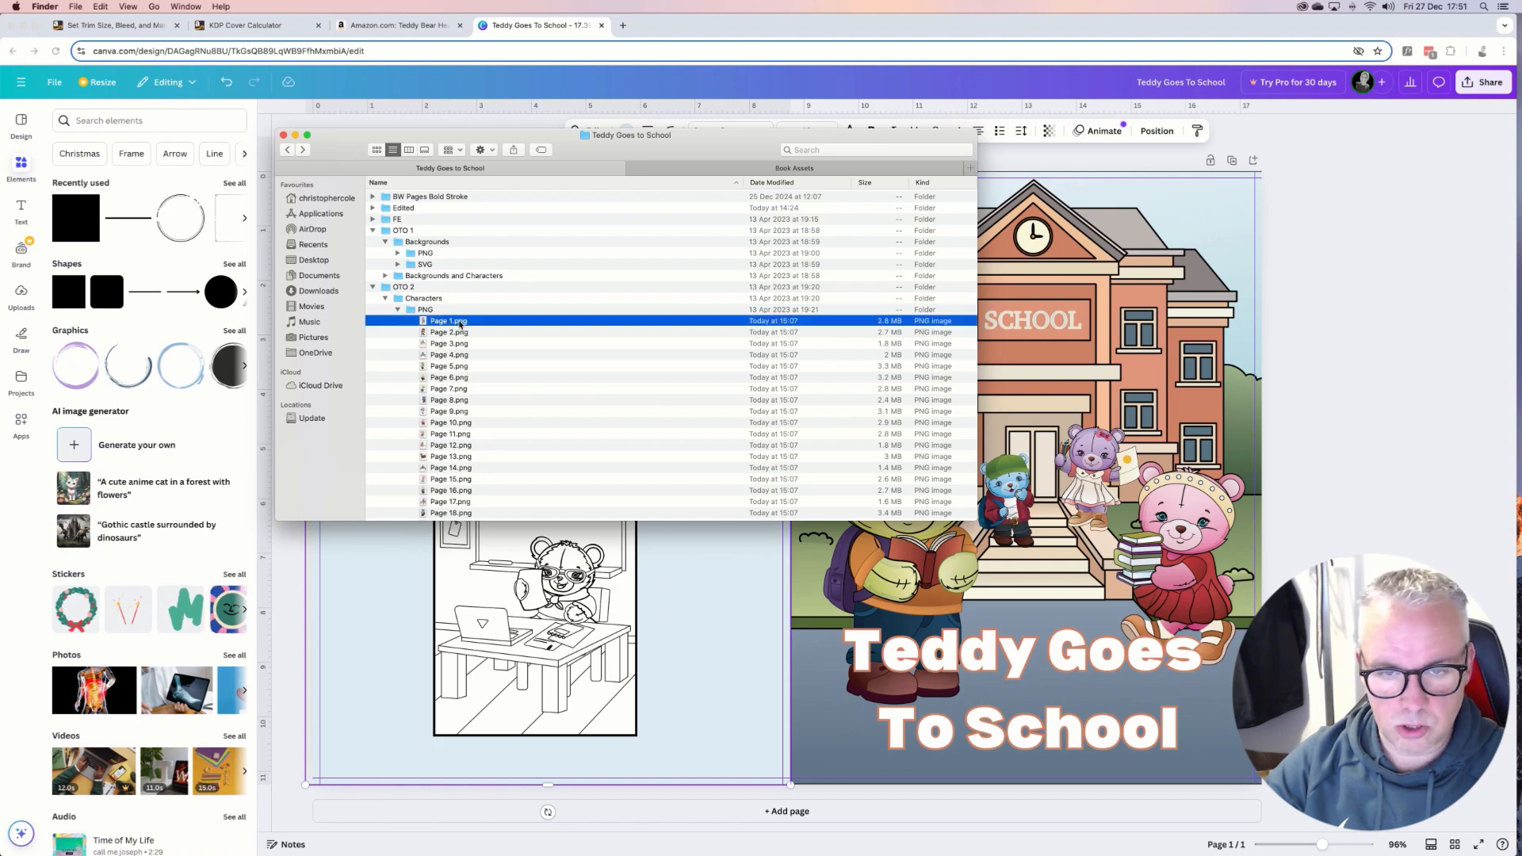
{"action": "key", "text": "space"}
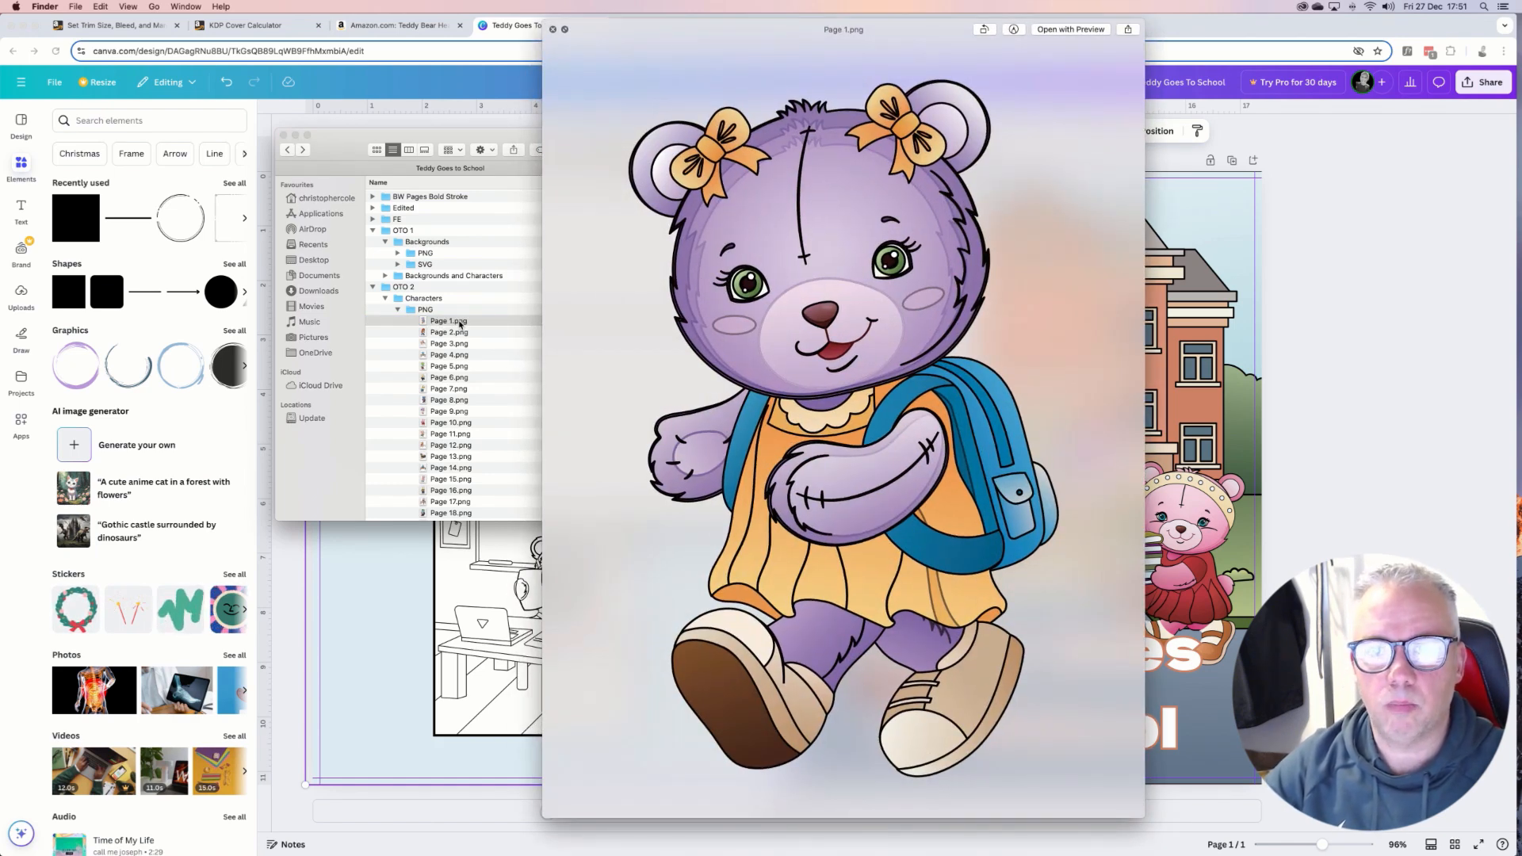
{"action": "key", "text": "space"}
{"action": "key", "text": "super+w"}
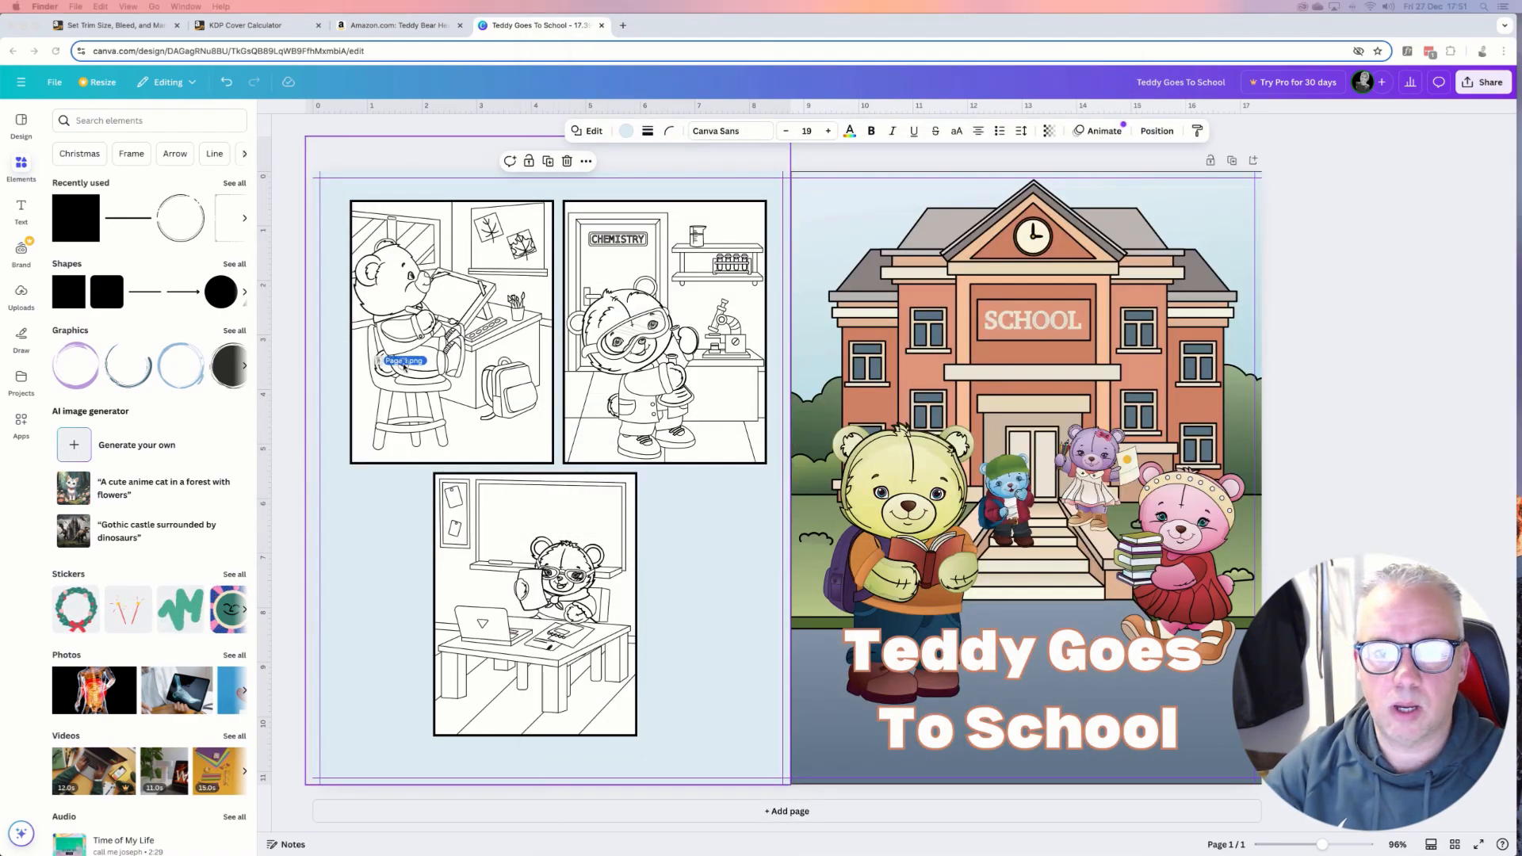
{"action": "left_click", "coordinate": [543, 371]}
{"action": "key", "text": "super+v"}
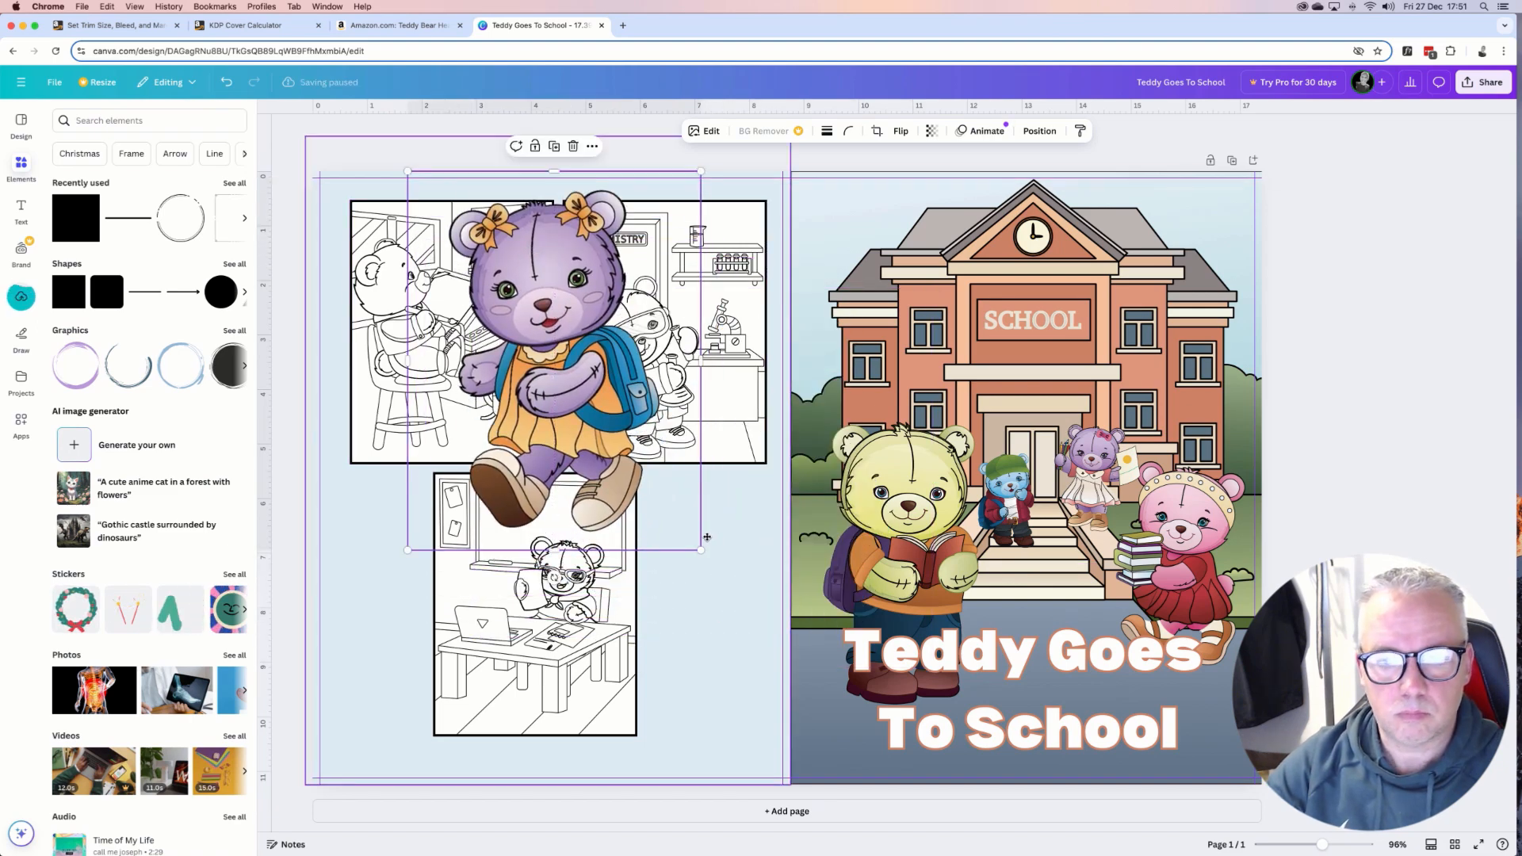
Enlarge the purple teddy to nearly fill the back cover and centre it over the sample pages.
{"action": "left_click_drag", "start_coordinate": [700, 549], "coordinate": [828, 716]}
{"action": "left_click_drag", "start_coordinate": [669, 348], "coordinate": [613, 348]}
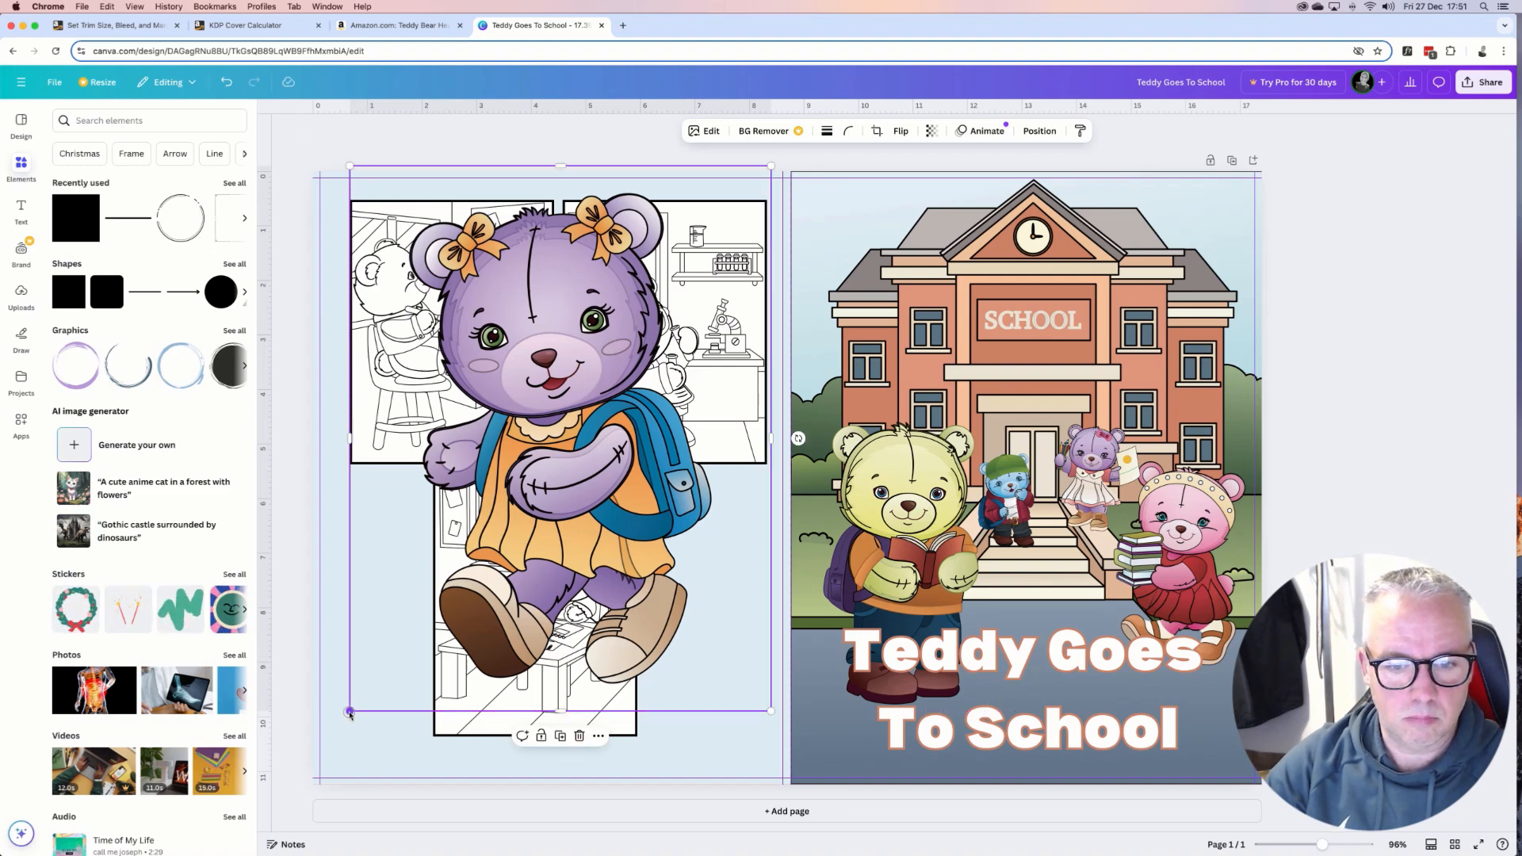
{"action": "left_click_drag", "start_coordinate": [350, 713], "coordinate": [338, 728]}
{"action": "left_click_drag", "start_coordinate": [528, 525], "coordinate": [523, 518]}
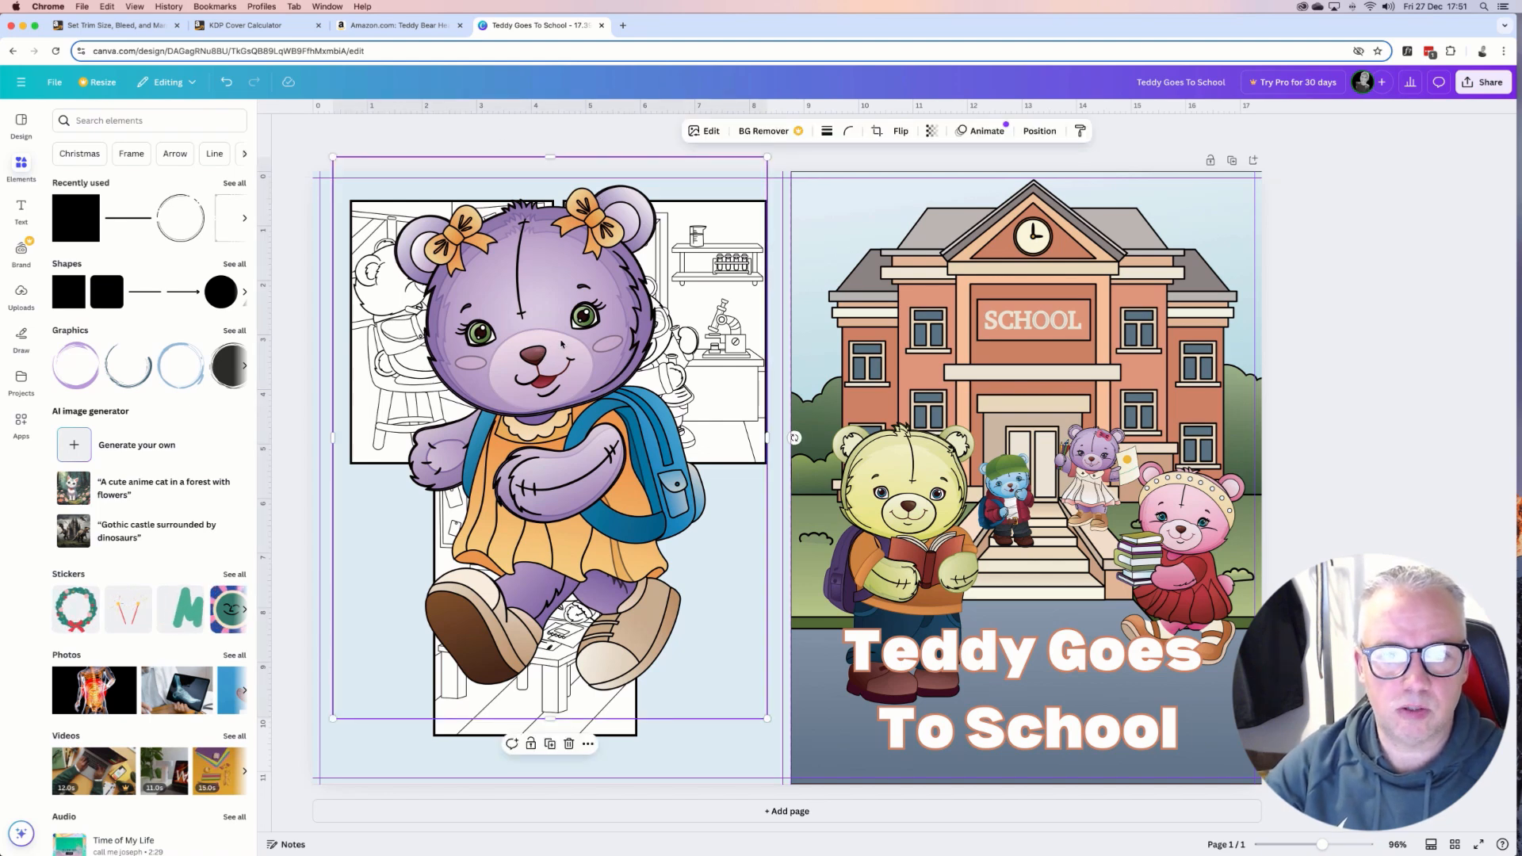
Send the purple teddy backward three layers so it sits behind all three sample pages.
{"action": "right_click", "coordinate": [562, 343]}
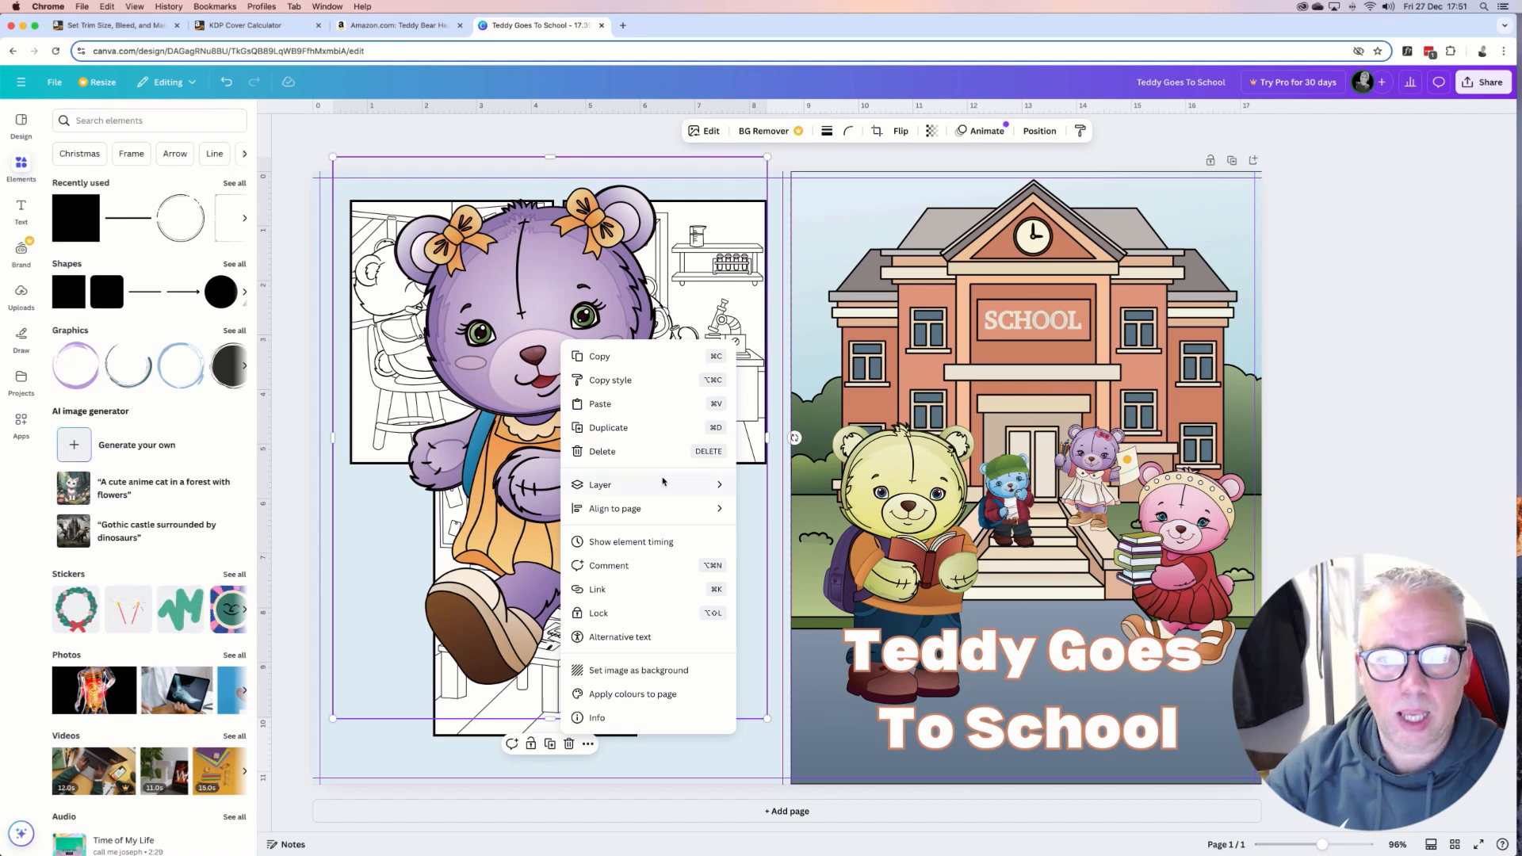
{"action": "mouse_move", "coordinate": [665, 486]}
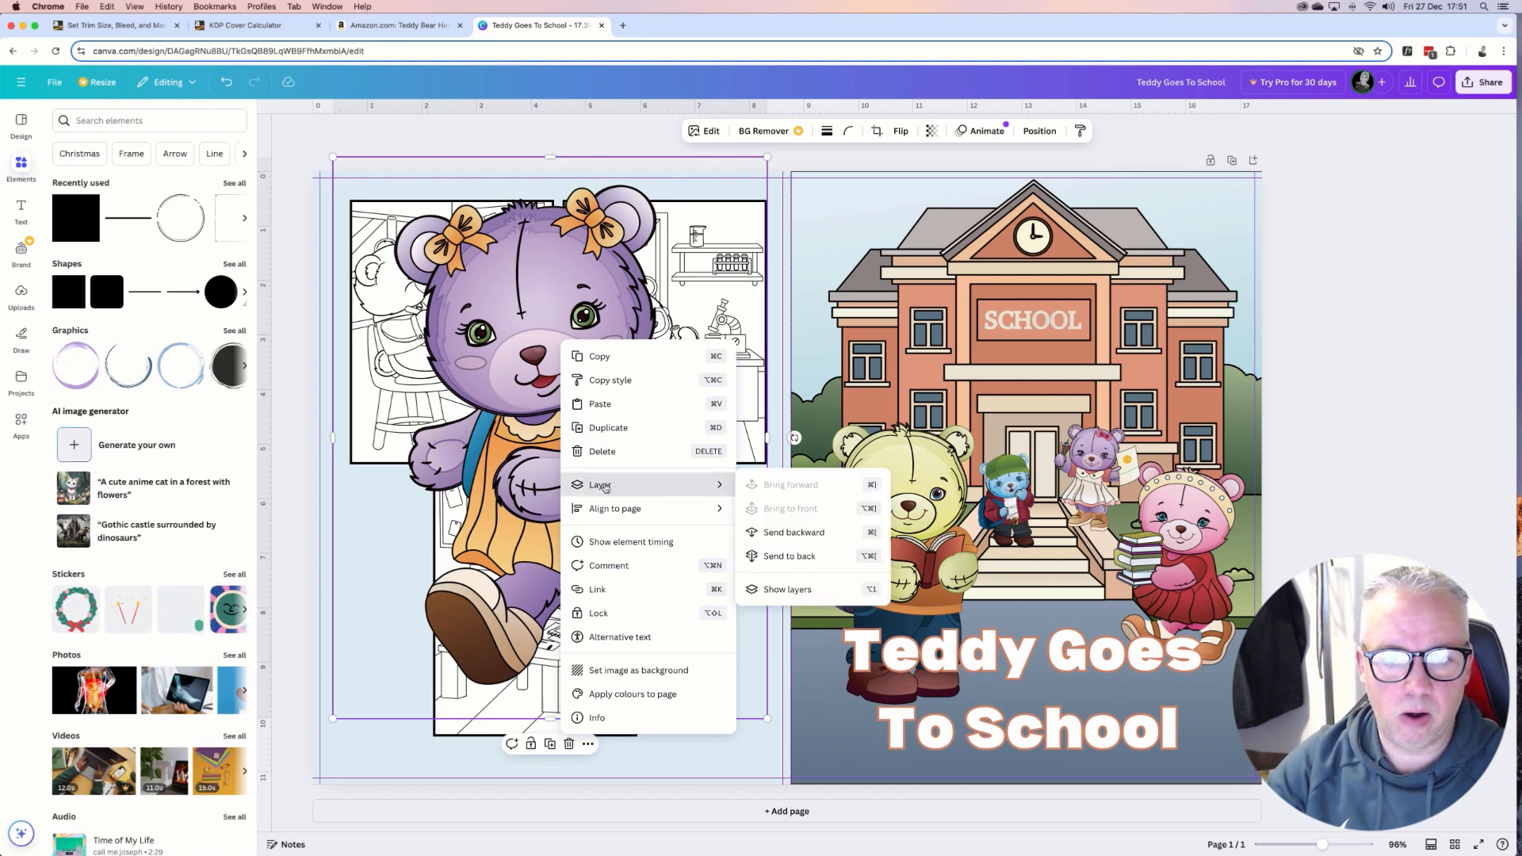
{"action": "left_click", "coordinate": [789, 533]}
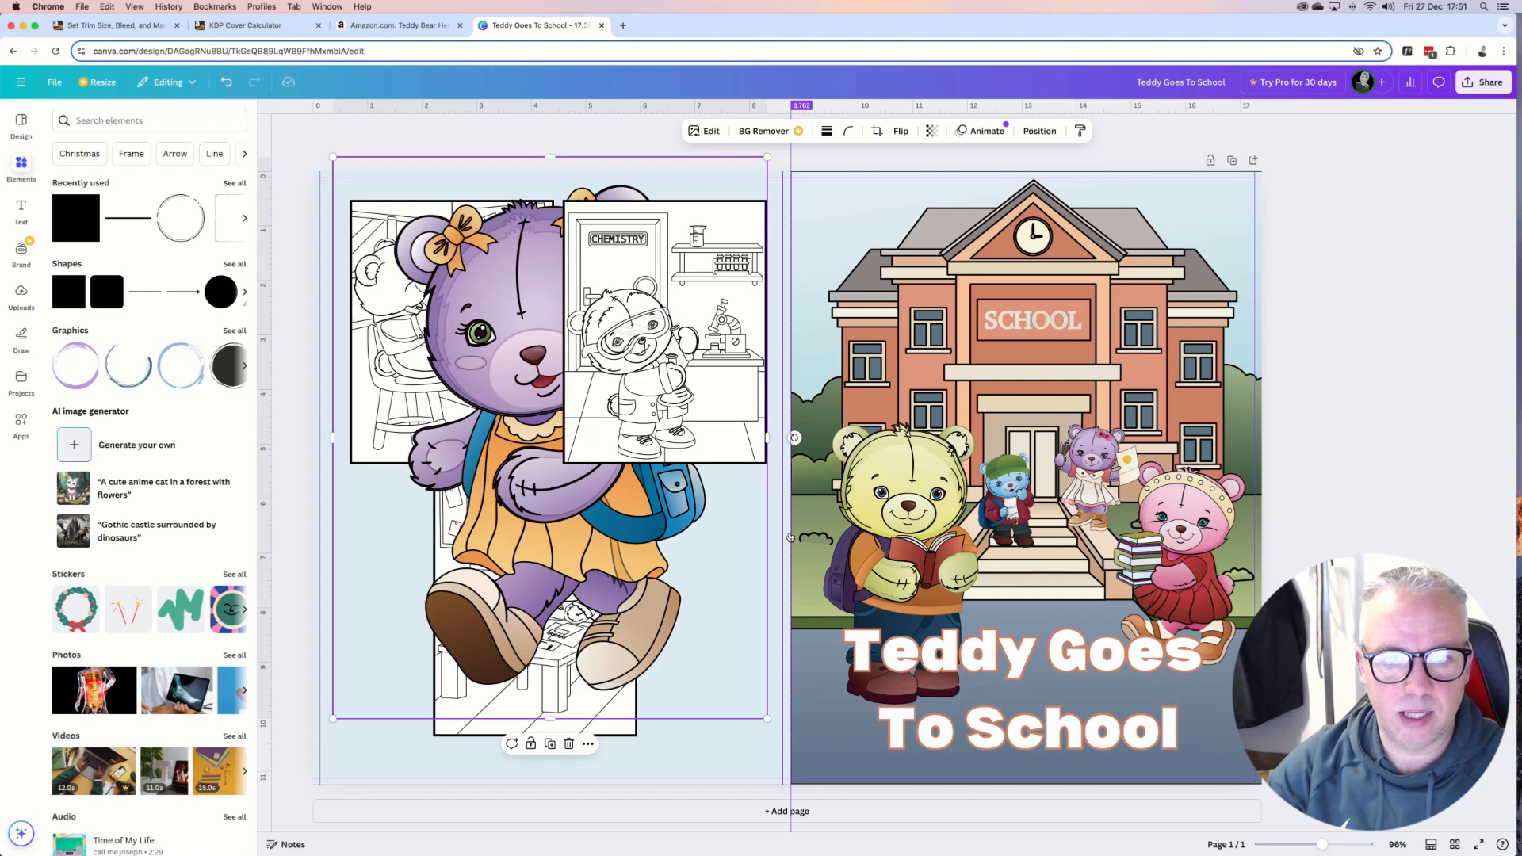
{"action": "right_click", "coordinate": [521, 300]}
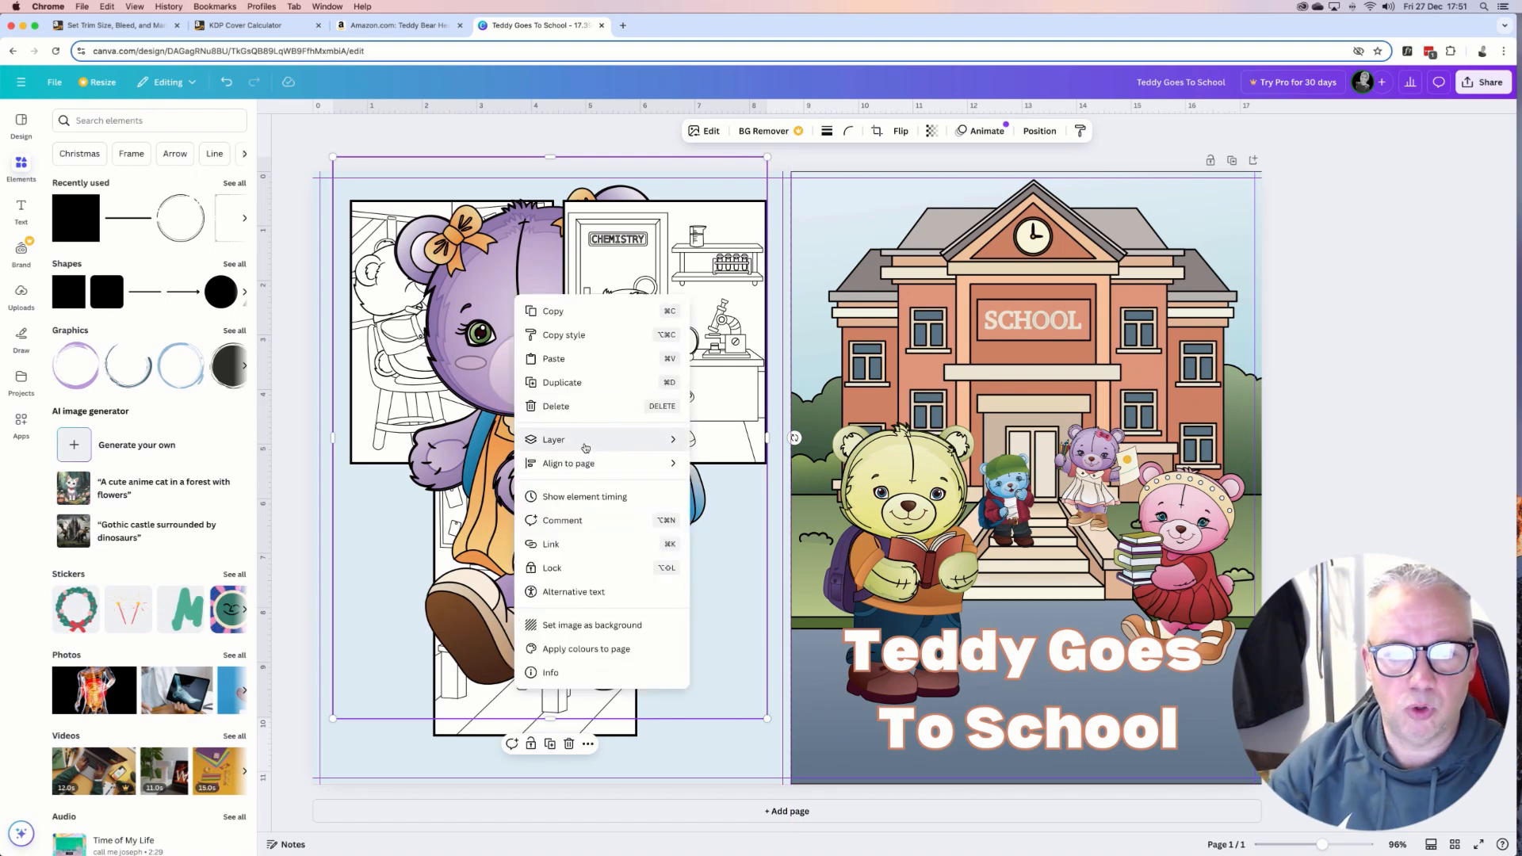
{"action": "mouse_move", "coordinate": [592, 441]}
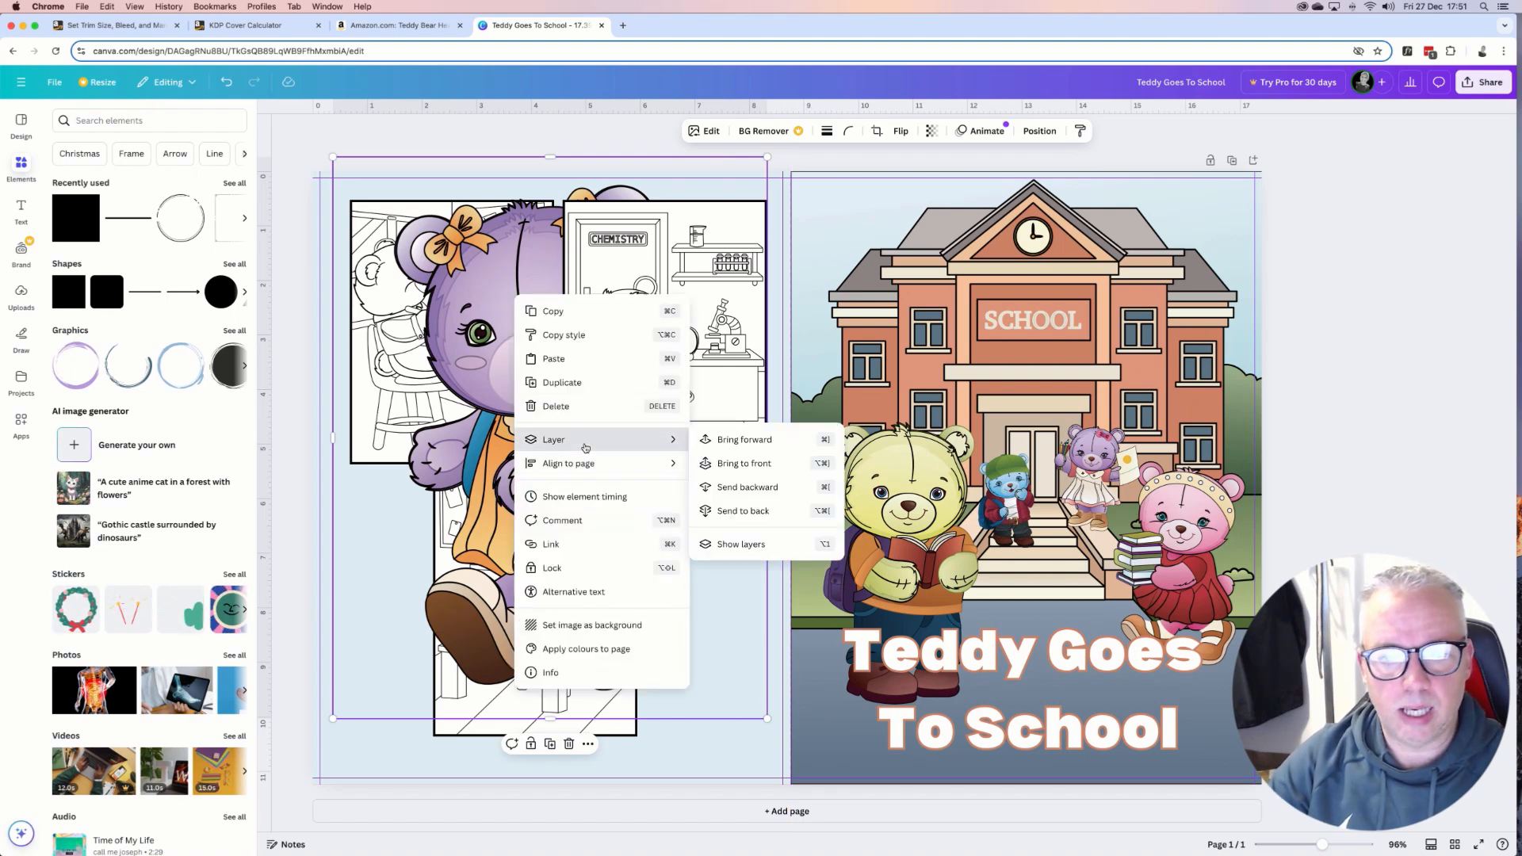
{"action": "left_click", "coordinate": [747, 487]}
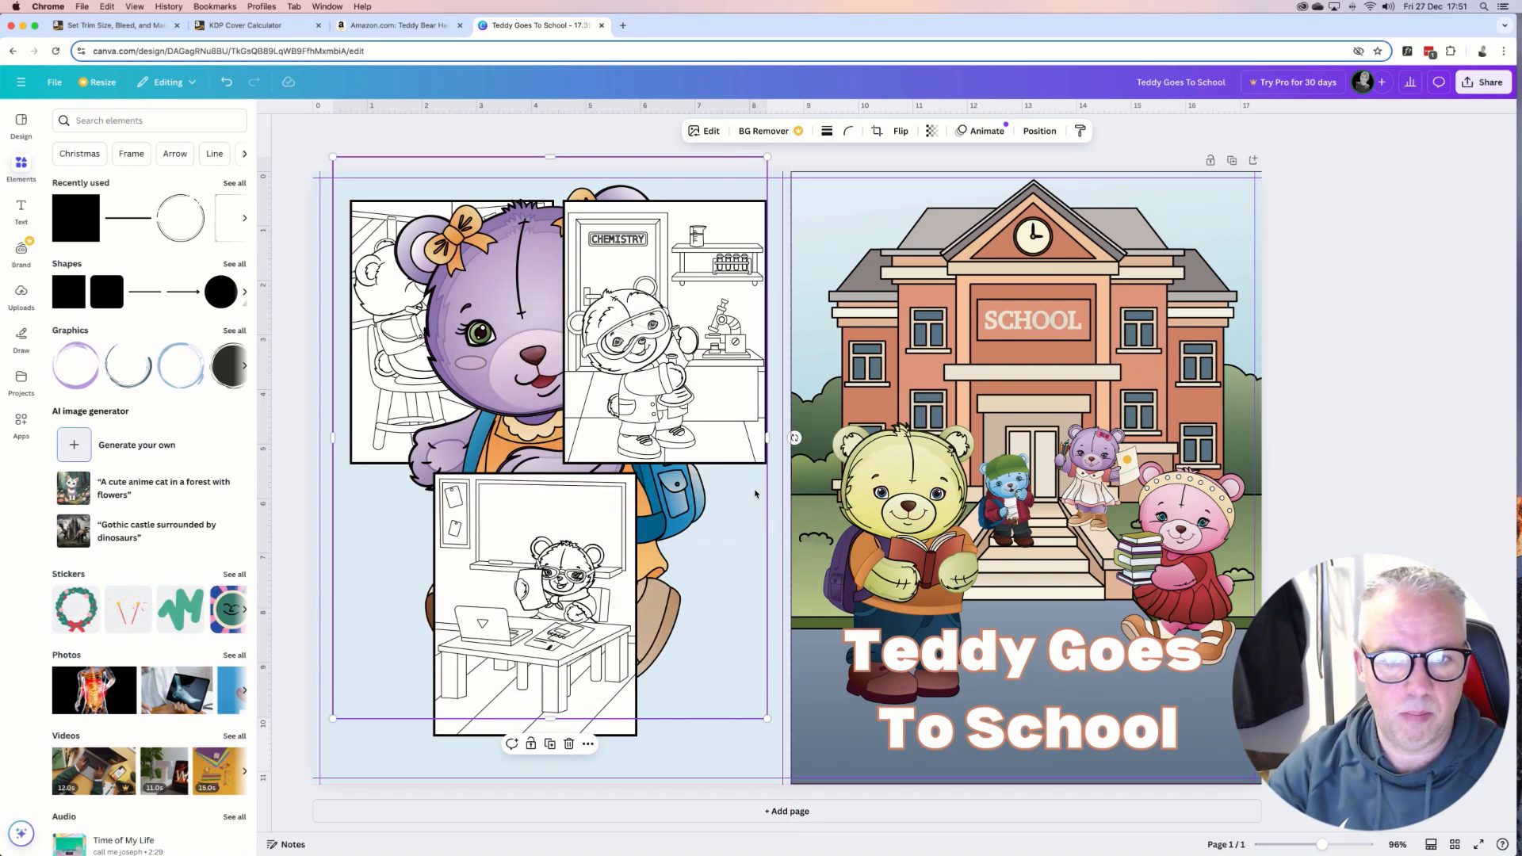
{"action": "right_click", "coordinate": [497, 317]}
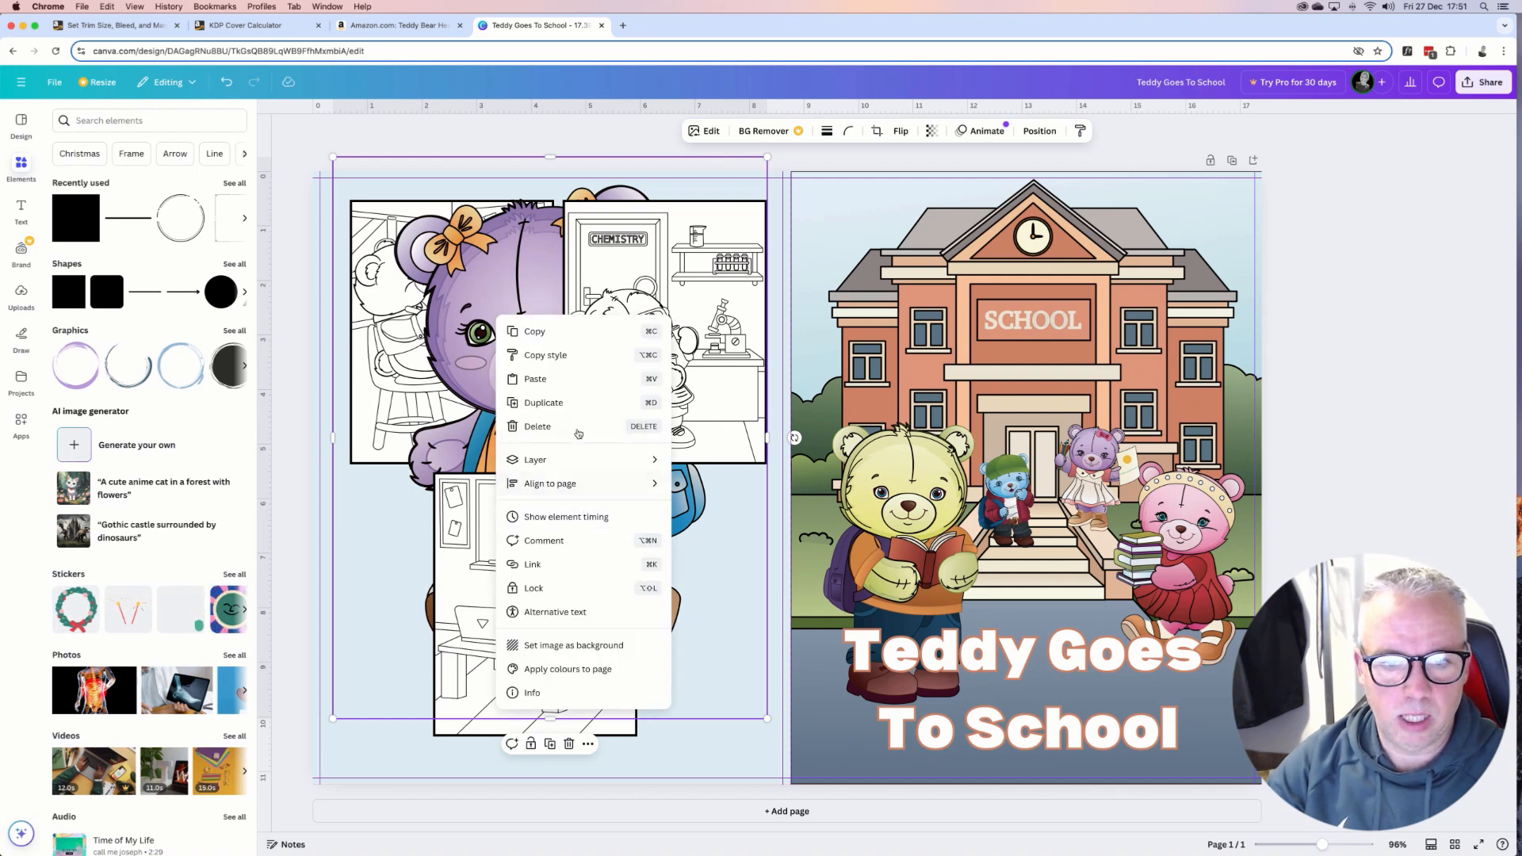
{"action": "mouse_move", "coordinate": [581, 459]}
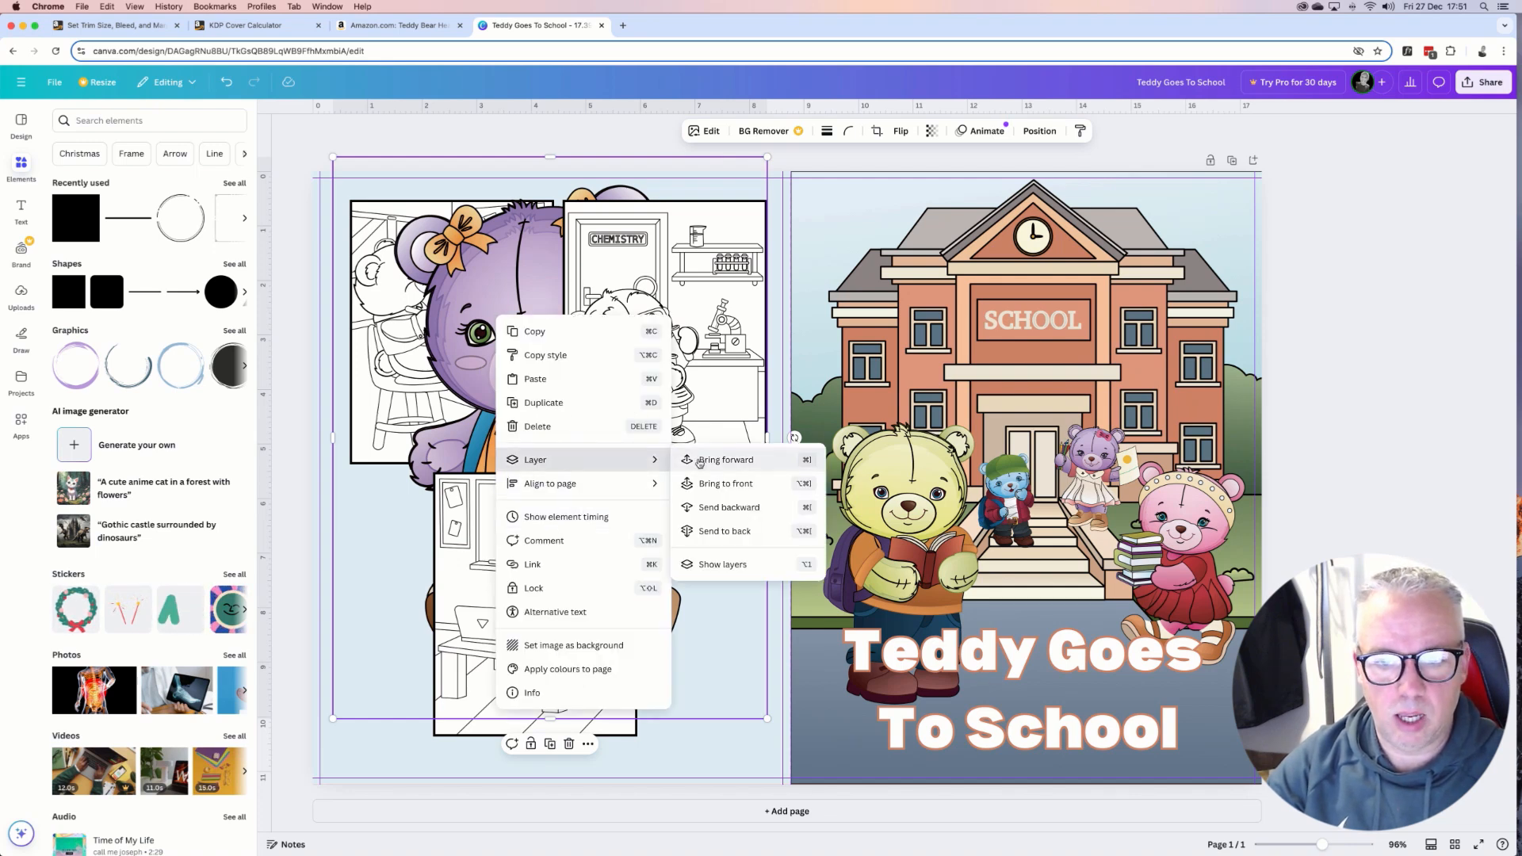
{"action": "left_click", "coordinate": [714, 508]}
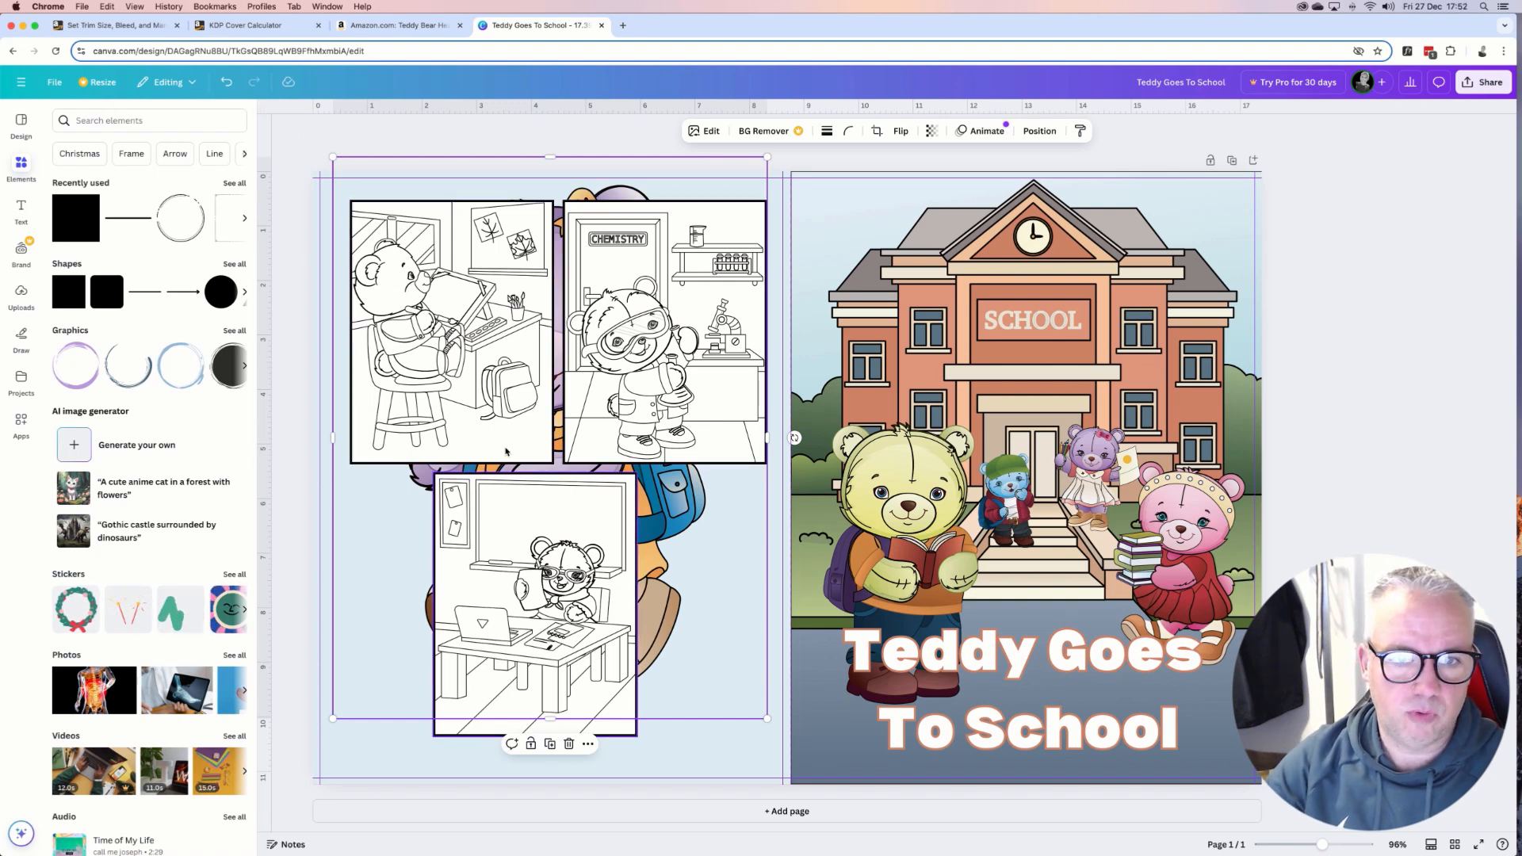
Shrink the chemistry teddy page and shift it toward the spine to uncover more of the purple teddy.
{"action": "left_click", "coordinate": [684, 293]}
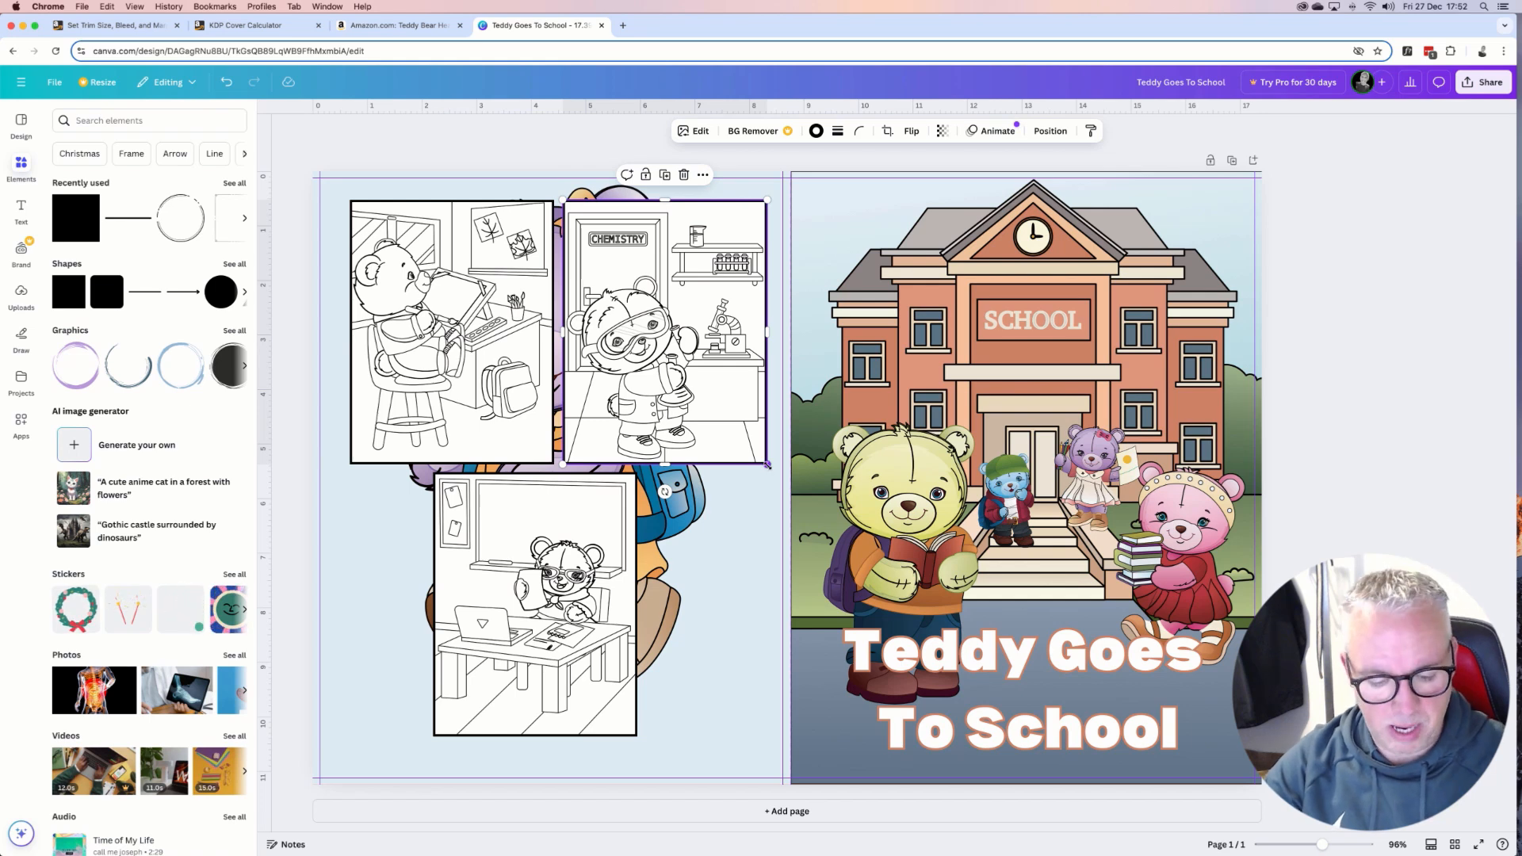
{"action": "left_click_drag", "start_coordinate": [766, 465], "coordinate": [727, 446]}
{"action": "left_click_drag", "start_coordinate": [655, 276], "coordinate": [703, 333]}
Scale the painting page to the chemistry page's size and arrange the pages across the upper back cover, with a smaller desk page overlapping both.
{"action": "left_click", "coordinate": [437, 311]}
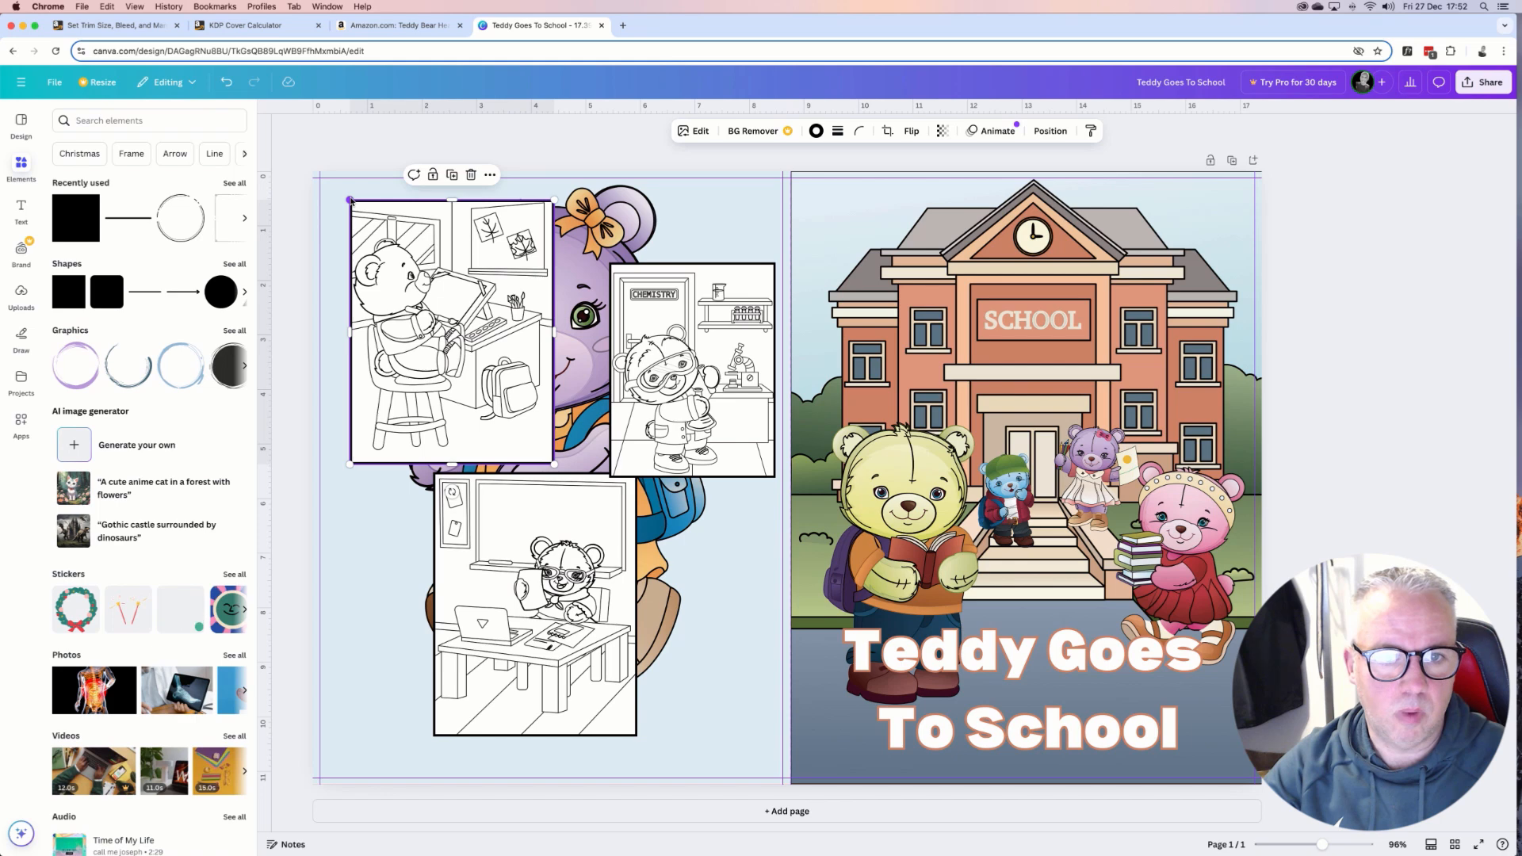
{"action": "left_click_drag", "start_coordinate": [350, 200], "coordinate": [392, 255]}
{"action": "left_click_drag", "start_coordinate": [440, 301], "coordinate": [436, 308]}
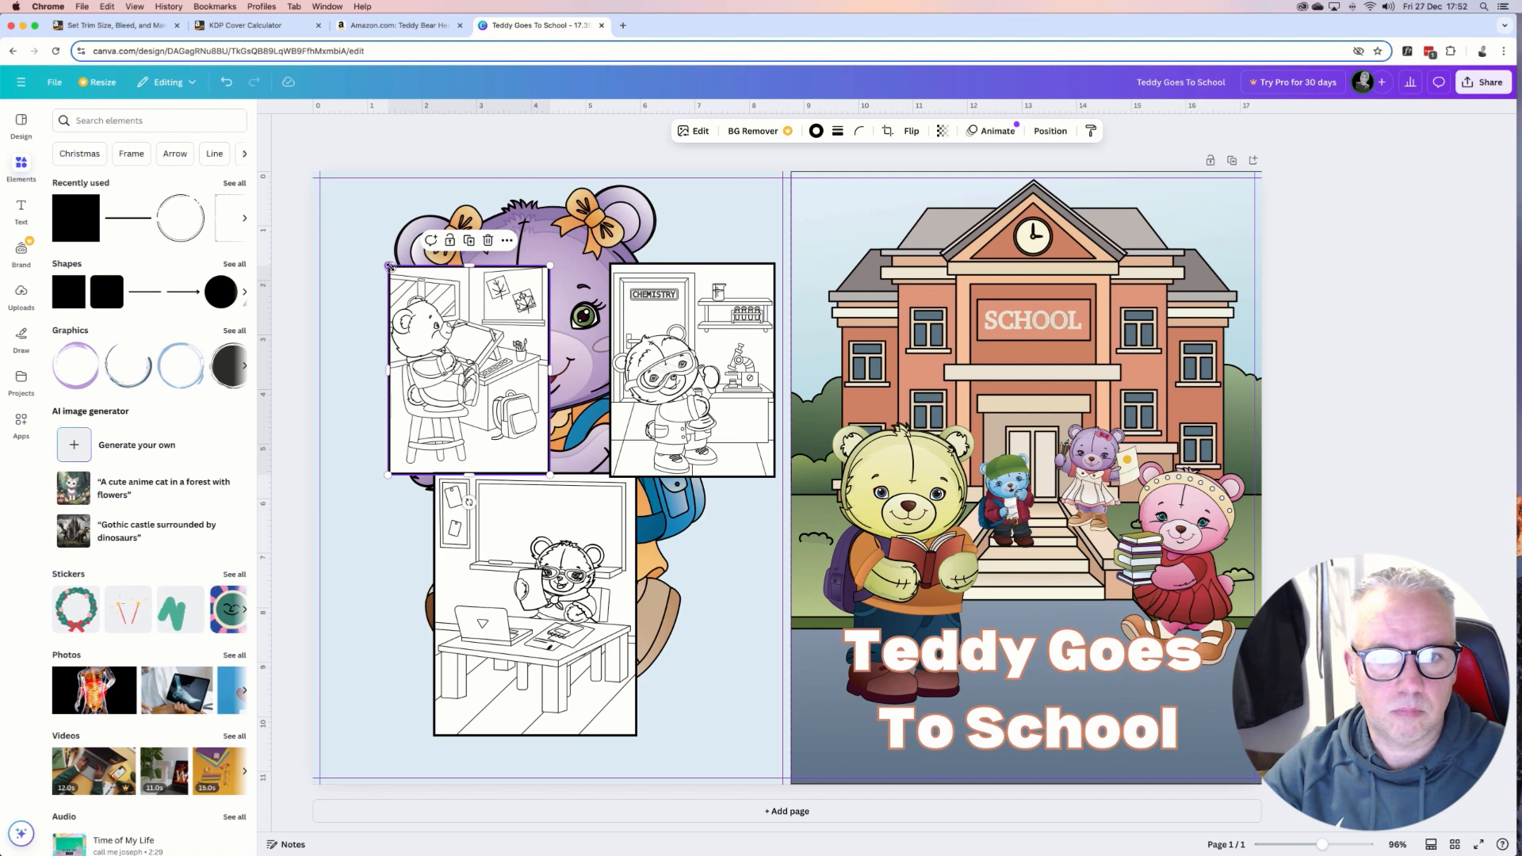
{"action": "left_click_drag", "start_coordinate": [435, 295], "coordinate": [400, 295]}
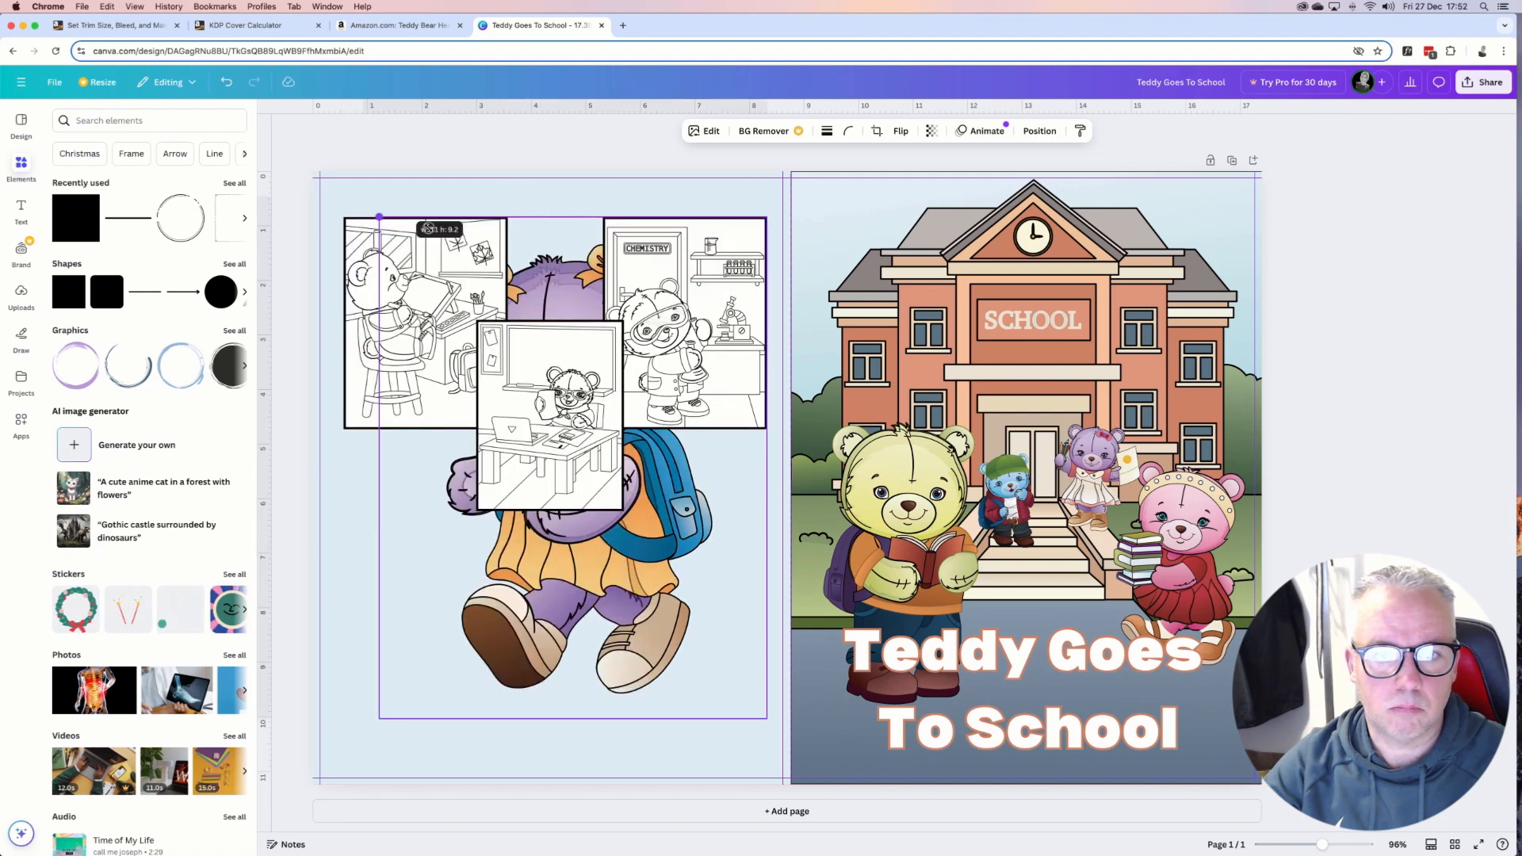
Shrink the purple teddy and place it below the chemistry page, beside the spine.
{"action": "left_click_drag", "start_coordinate": [626, 547], "coordinate": [657, 566]}
{"action": "left_click_drag", "start_coordinate": [442, 349], "coordinate": [497, 417]}
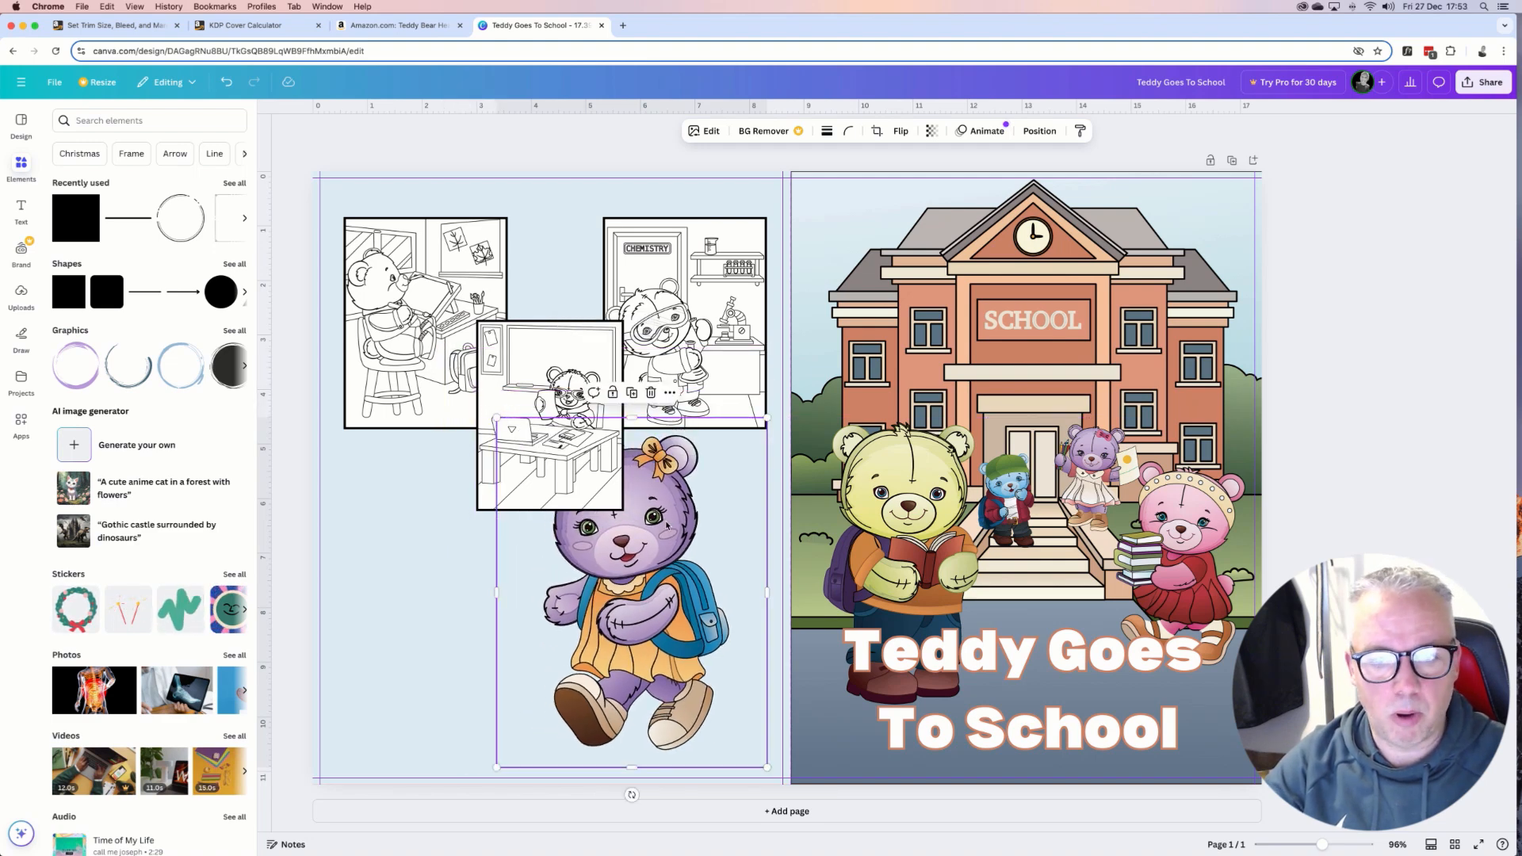
{"action": "left_click_drag", "start_coordinate": [656, 513], "coordinate": [667, 511]}
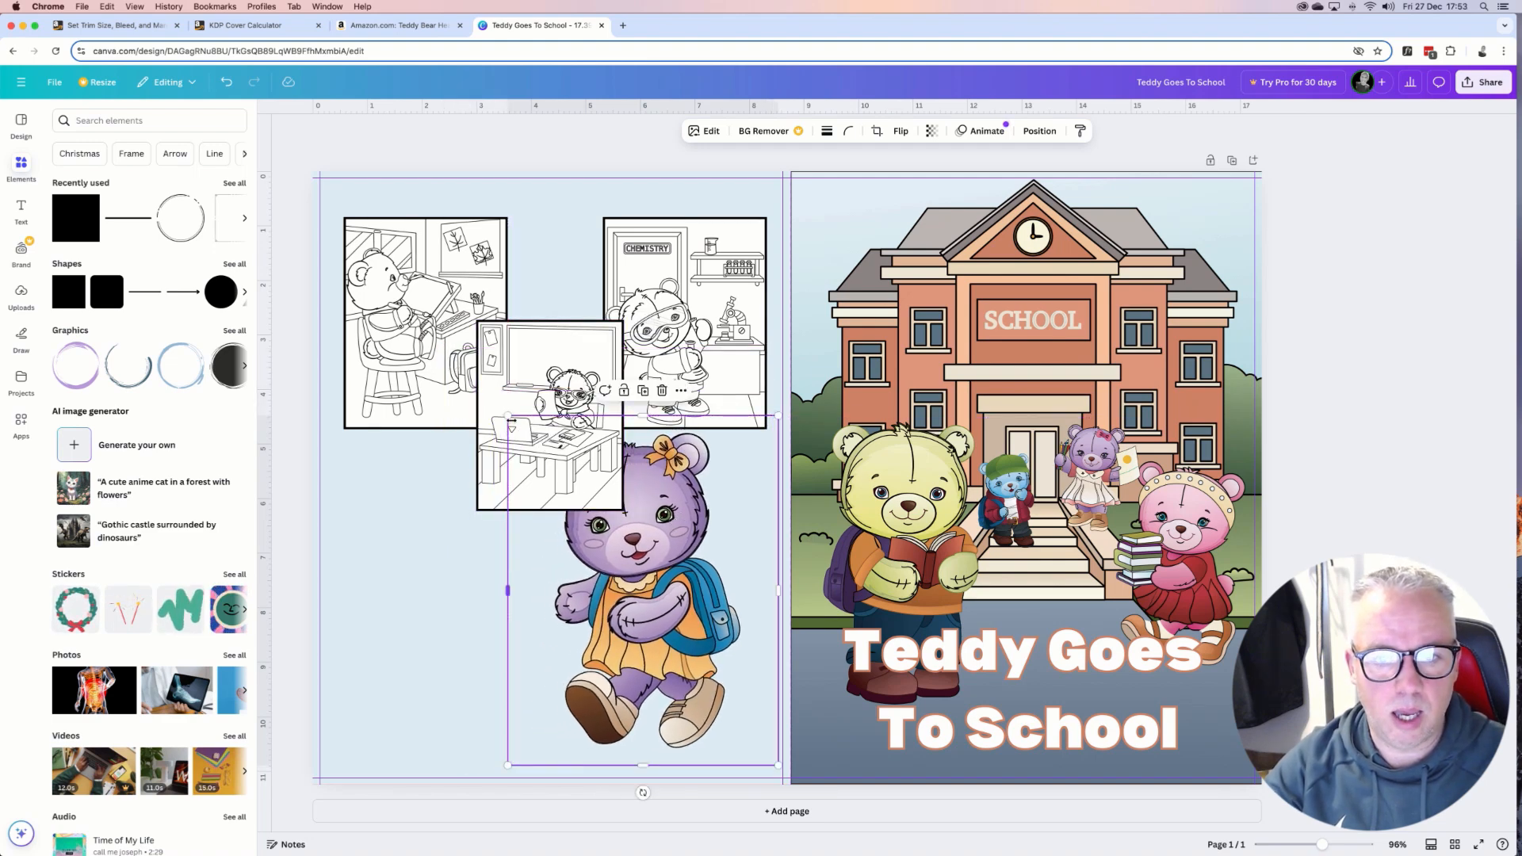
{"action": "left_click_drag", "start_coordinate": [508, 416], "coordinate": [582, 460]}
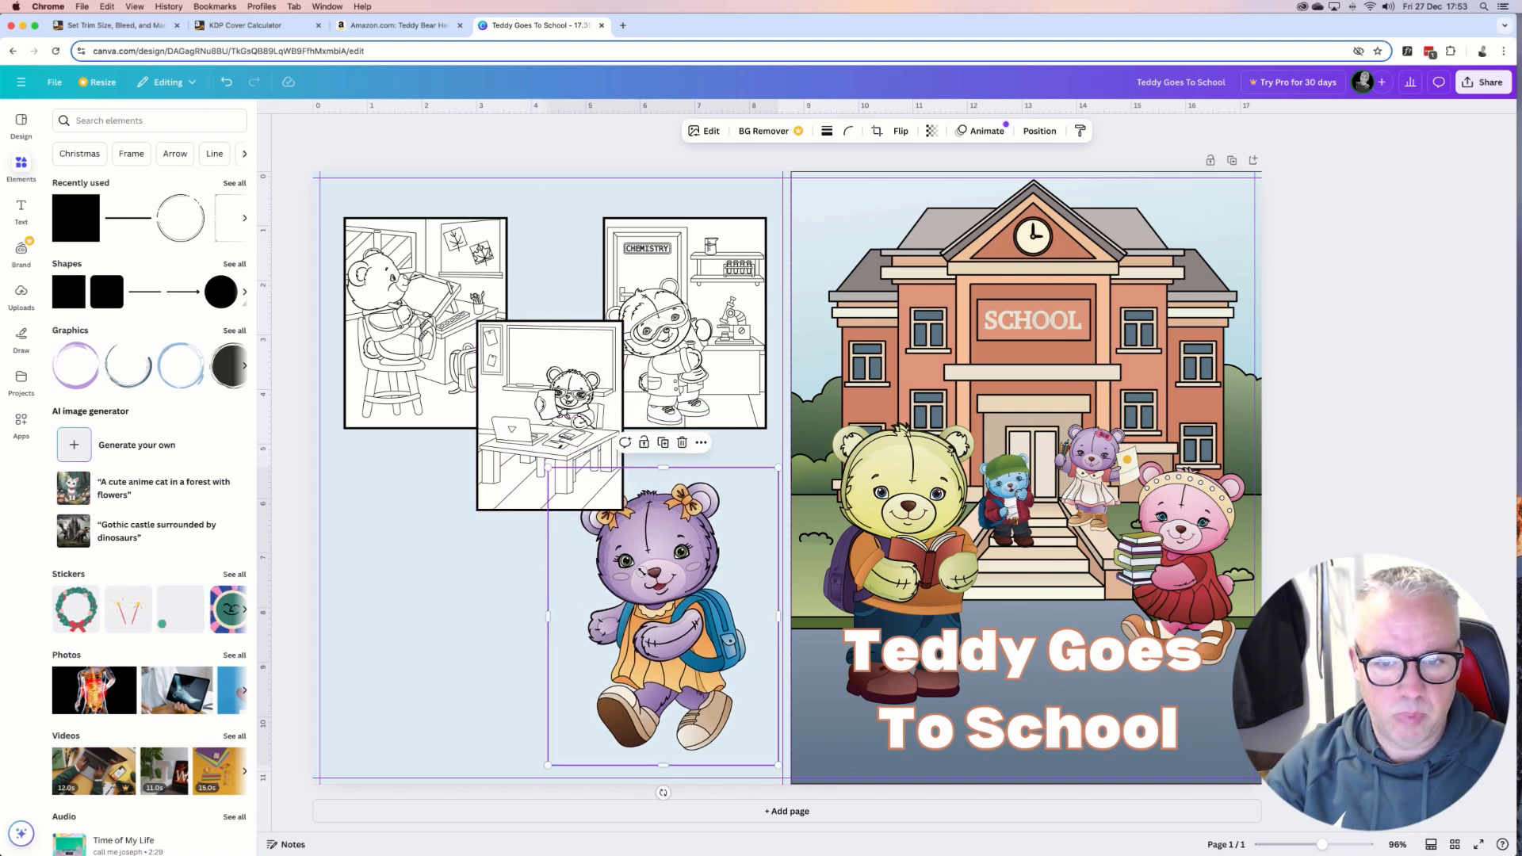
{"action": "left_click_drag", "start_coordinate": [723, 725], "coordinate": [735, 688]}
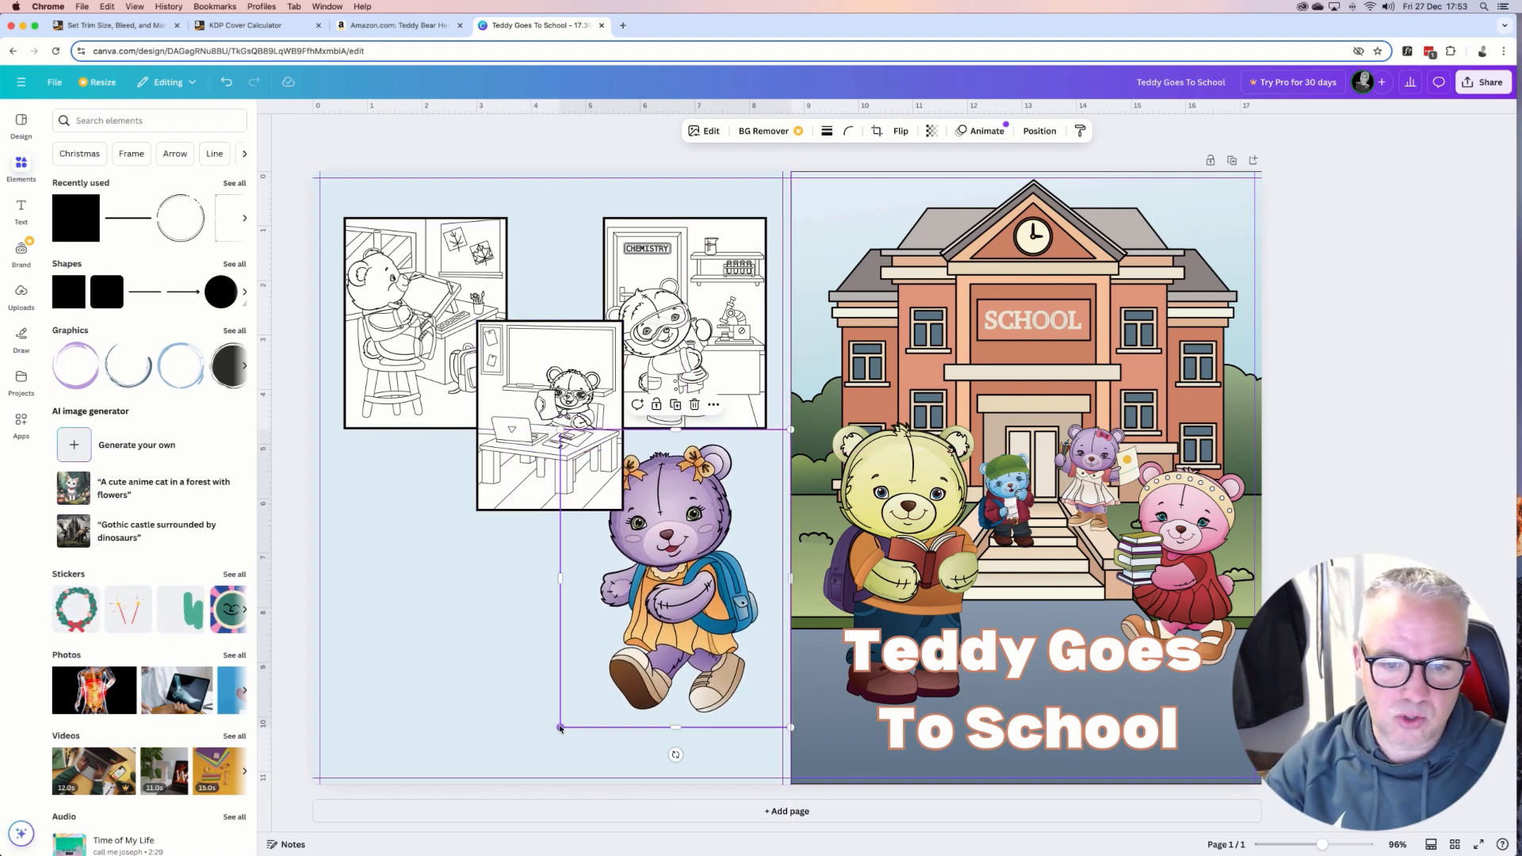
{"action": "left_click_drag", "start_coordinate": [561, 727], "coordinate": [583, 698]}
{"action": "left_click_drag", "start_coordinate": [636, 526], "coordinate": [660, 527]}
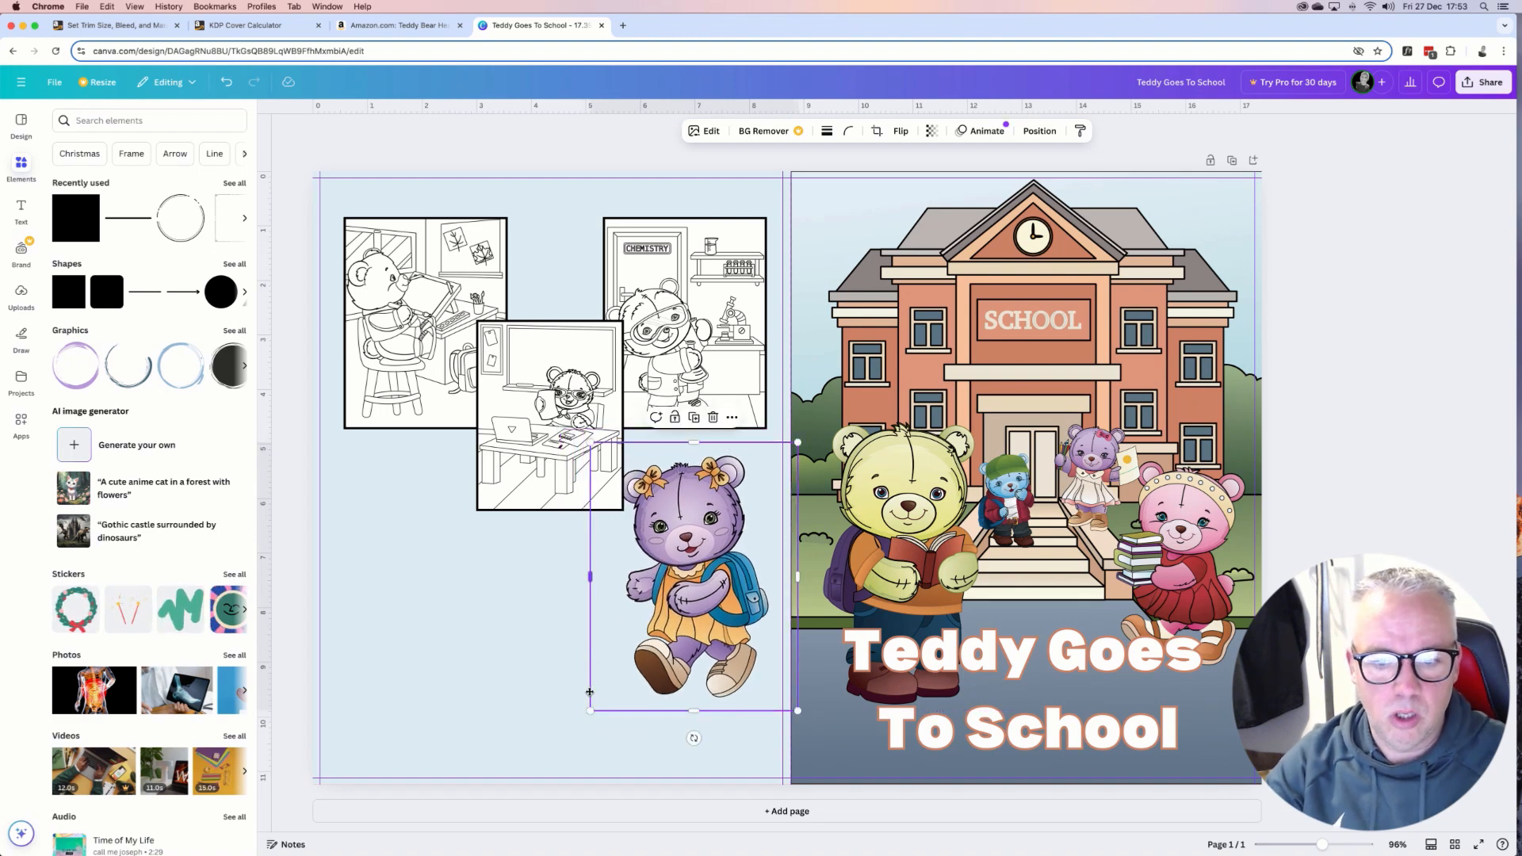
{"action": "left_click_drag", "start_coordinate": [593, 711], "coordinate": [603, 701]}
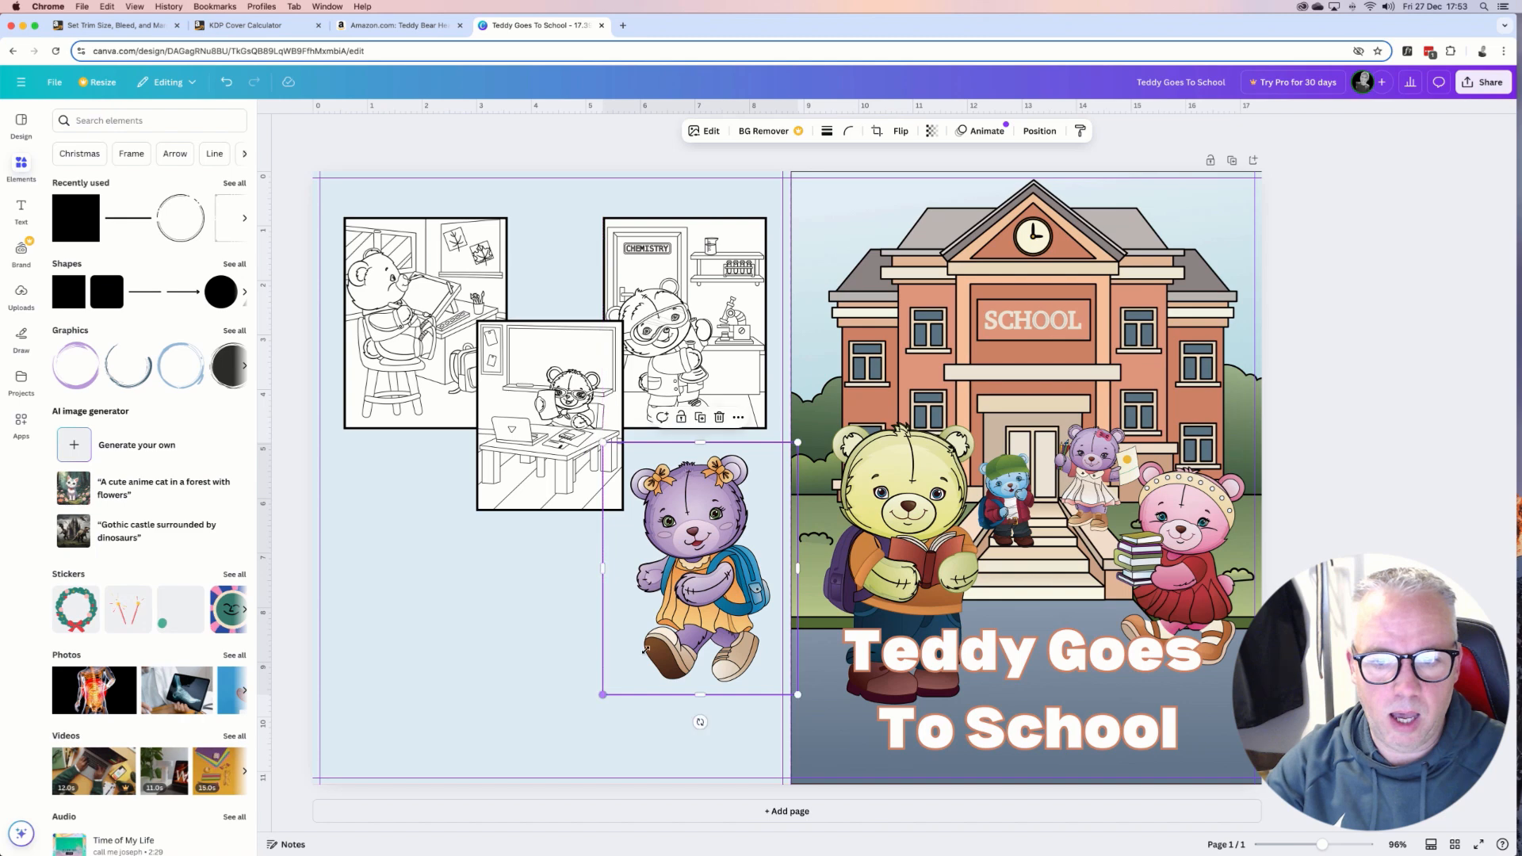
Preview Page 2.png in Finder and add the waving brown teddy with the red hat to the cover.
{"action": "left_click", "coordinate": [509, 615]}
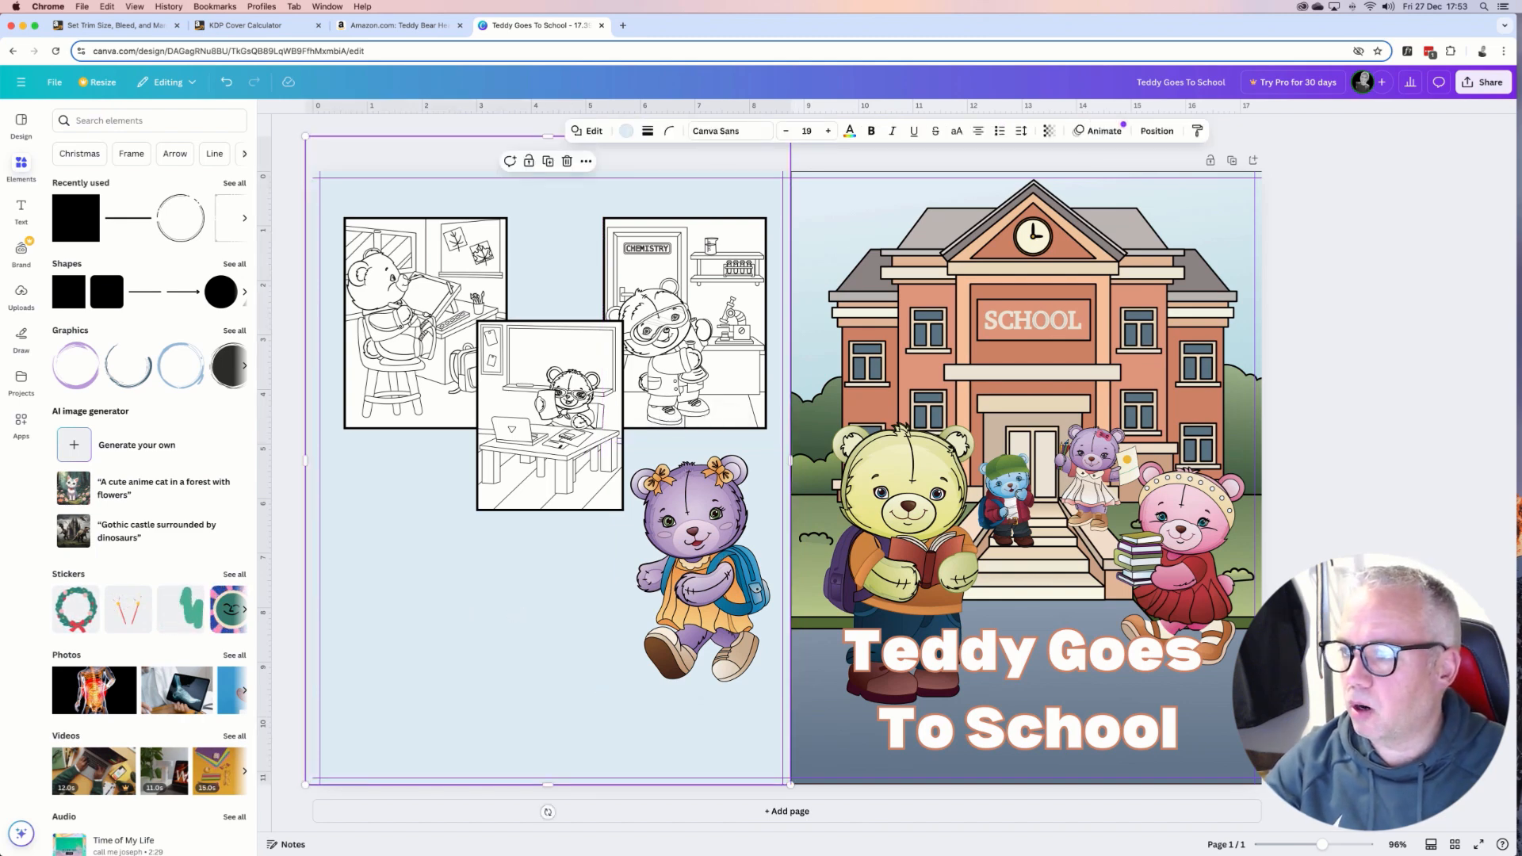
{"action": "key", "text": "space"}
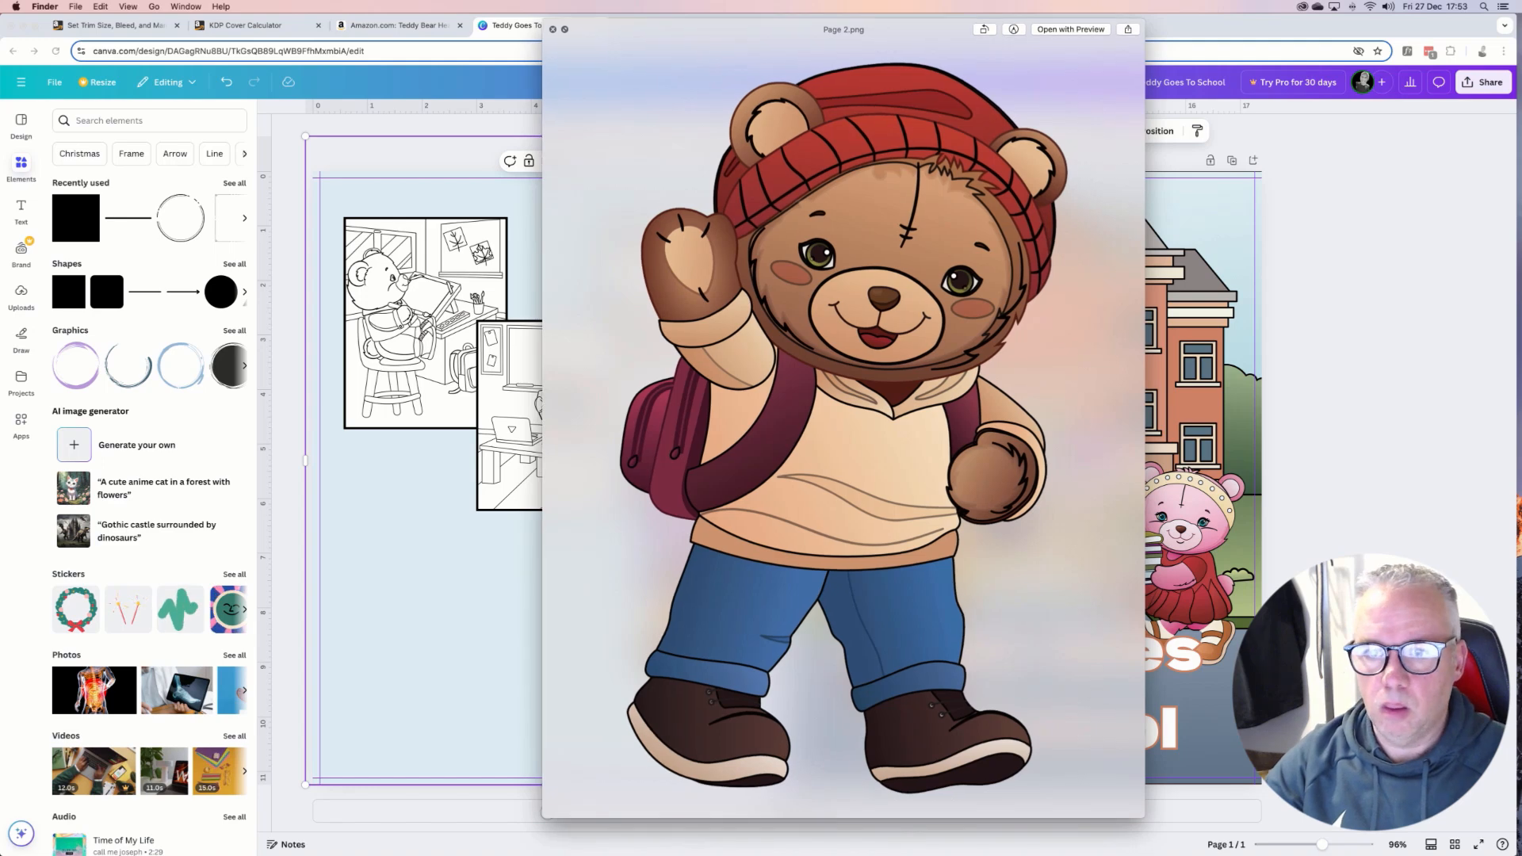
{"action": "key", "text": "space"}
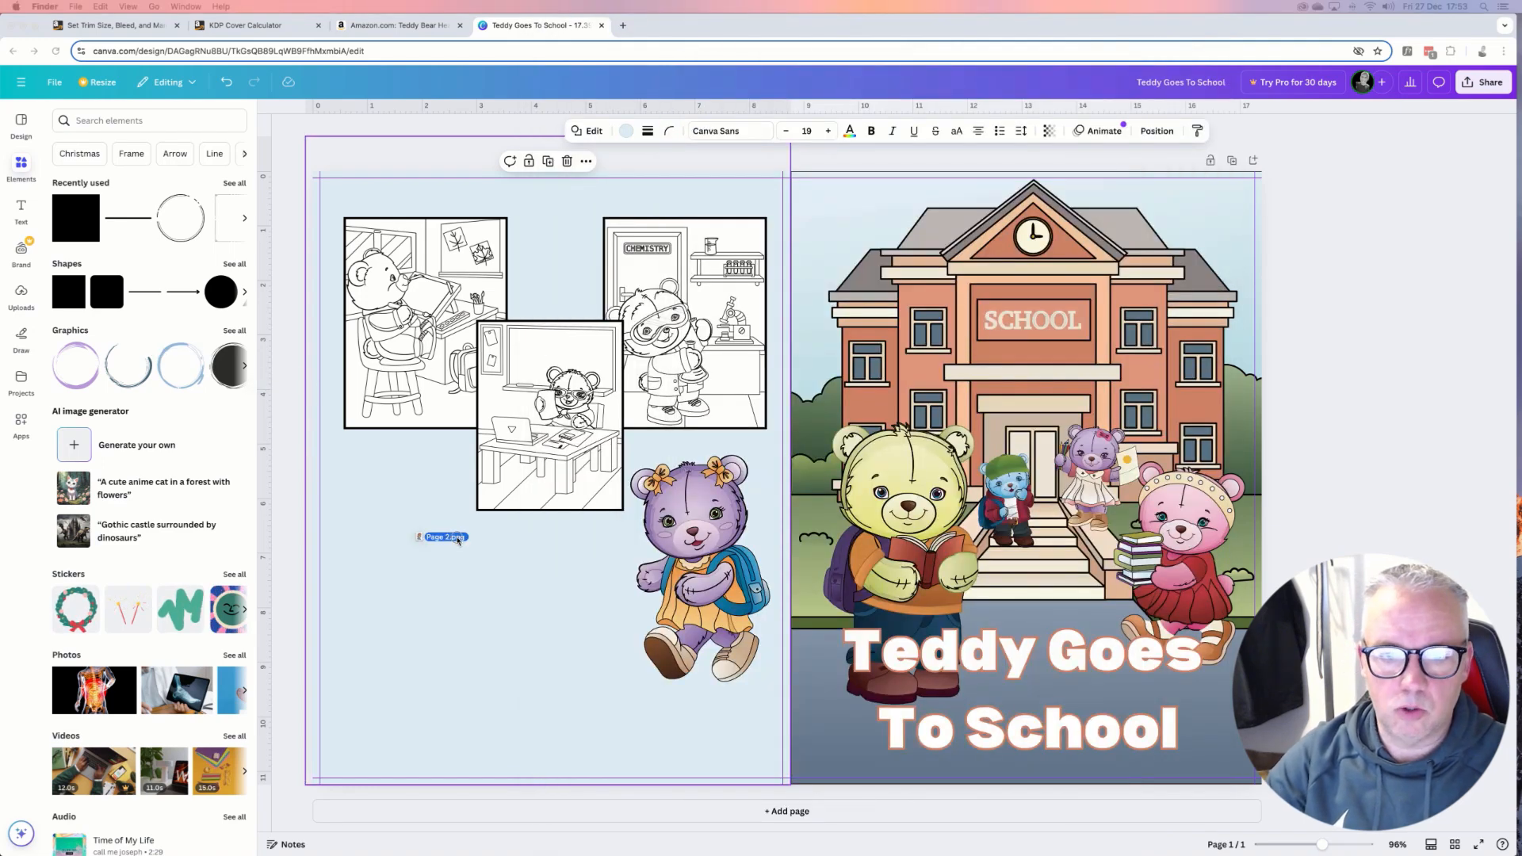
{"action": "left_click", "coordinate": [456, 541]}
{"action": "key", "text": "super+v"}
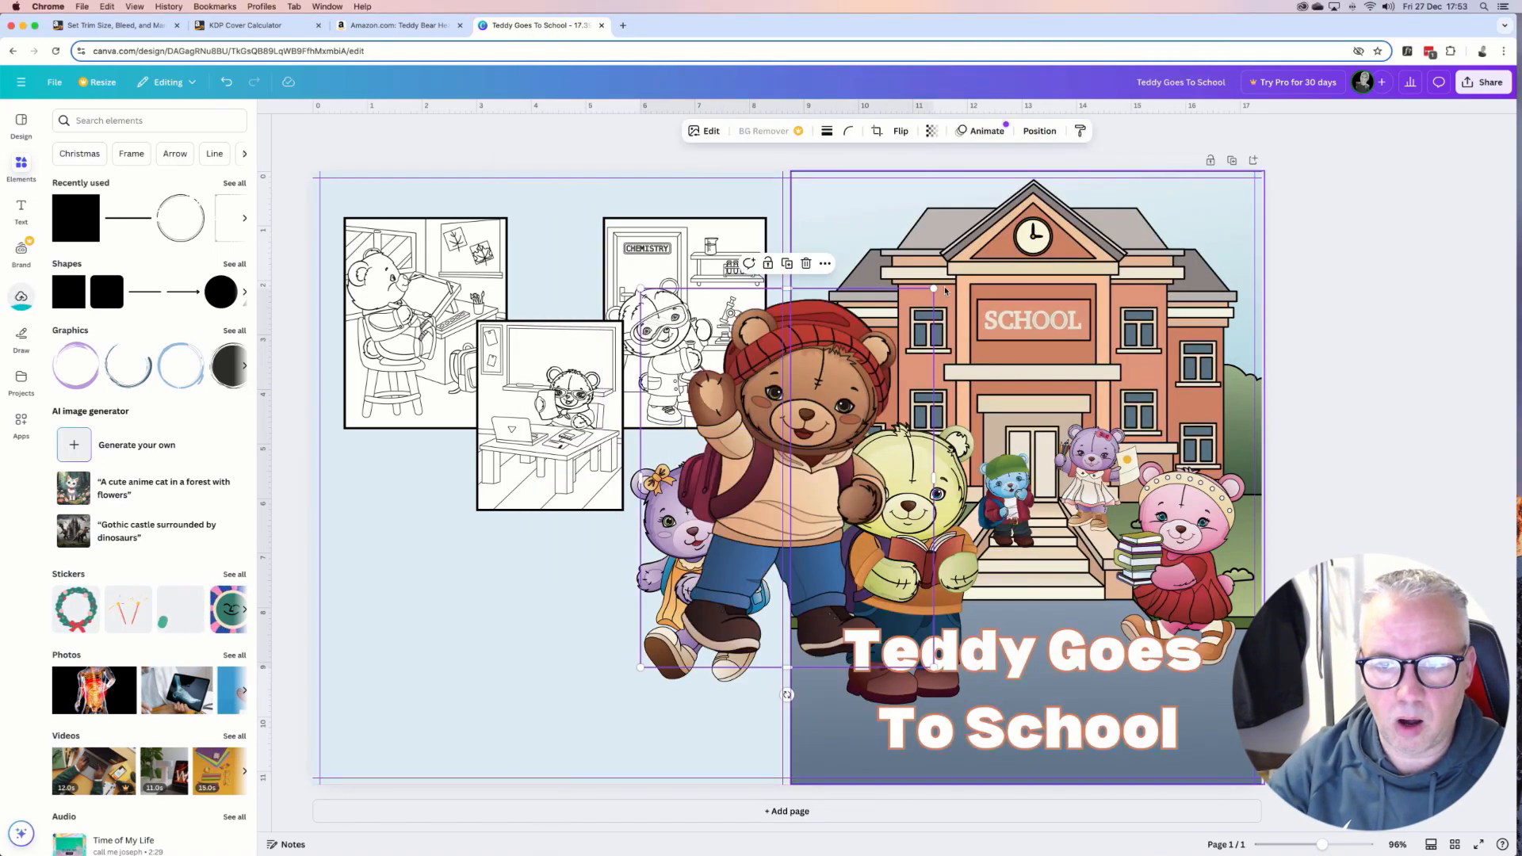
Shrink the waving brown teddy and place it below the painting page, roughly level with the purple teddy on the back cover.
{"action": "left_click_drag", "start_coordinate": [930, 293], "coordinate": [835, 415]}
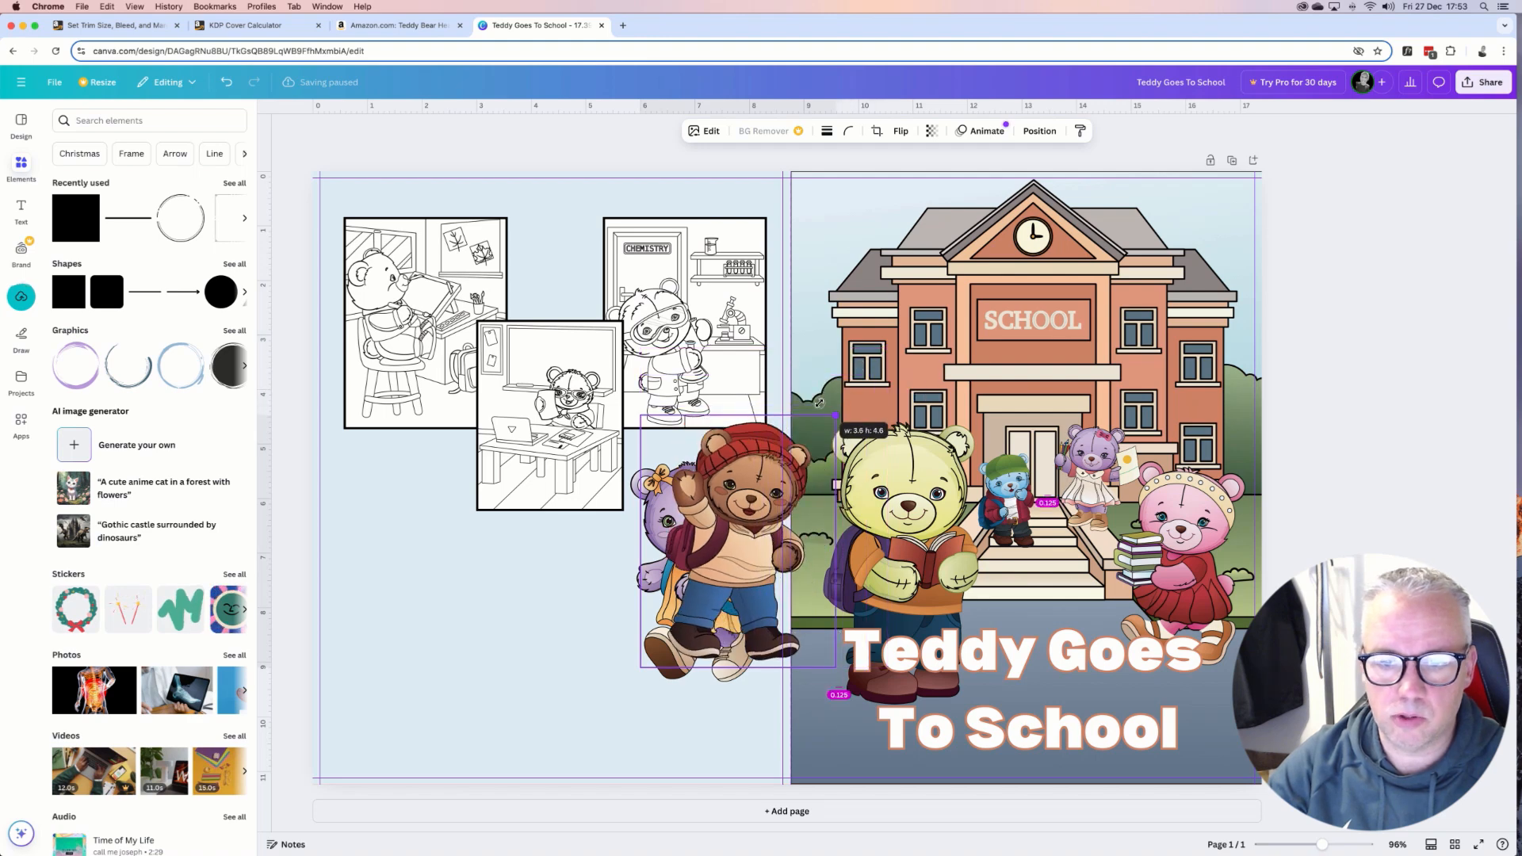
{"action": "left_click_drag", "start_coordinate": [713, 494], "coordinate": [398, 530]}
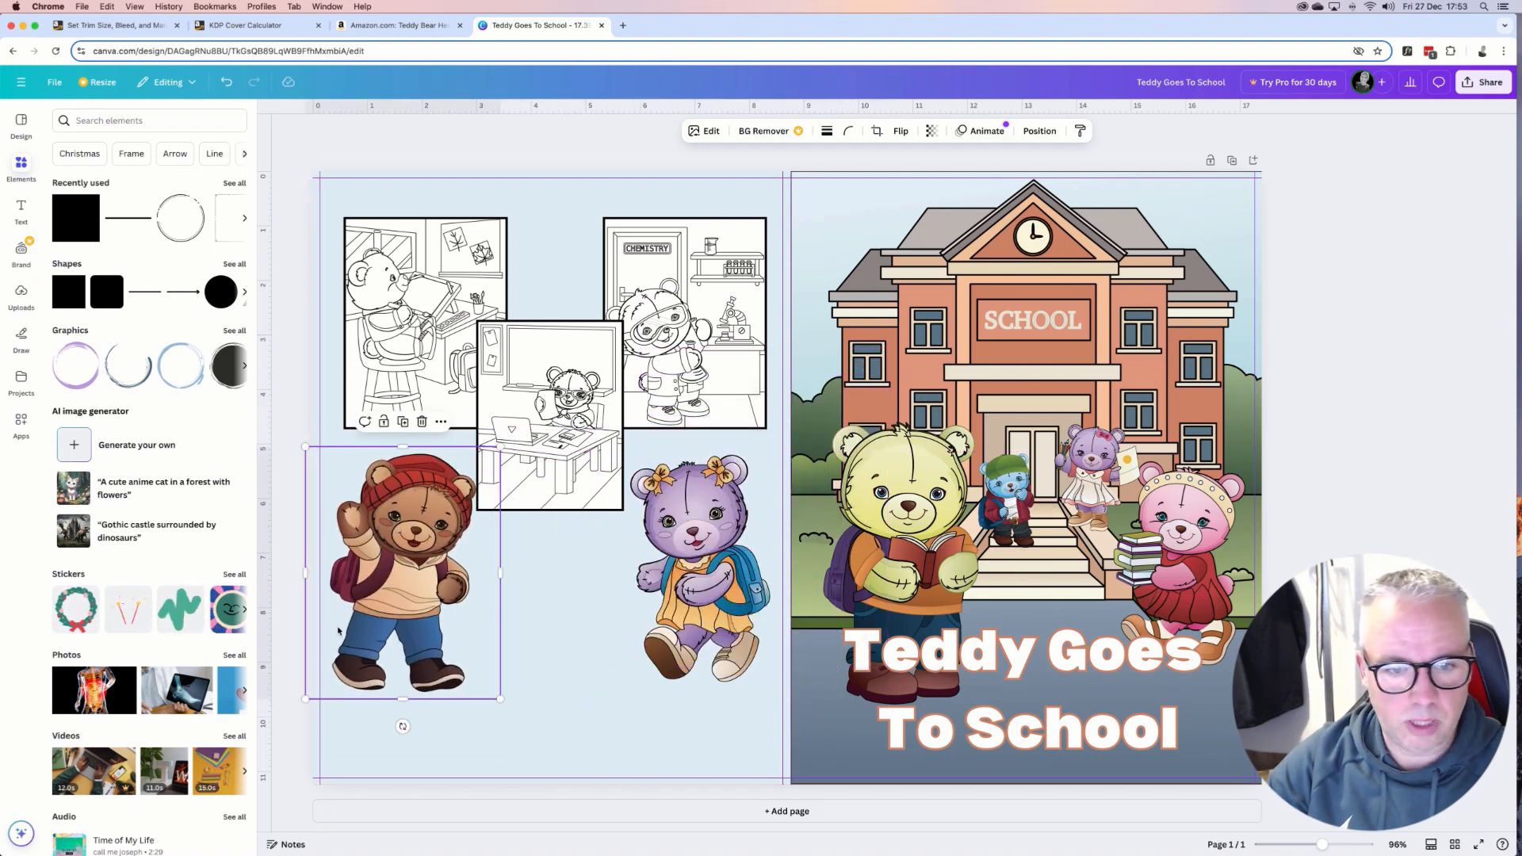
{"action": "left_click_drag", "start_coordinate": [304, 700], "coordinate": [314, 687]}
{"action": "left_click_drag", "start_coordinate": [404, 496], "coordinate": [404, 507]}
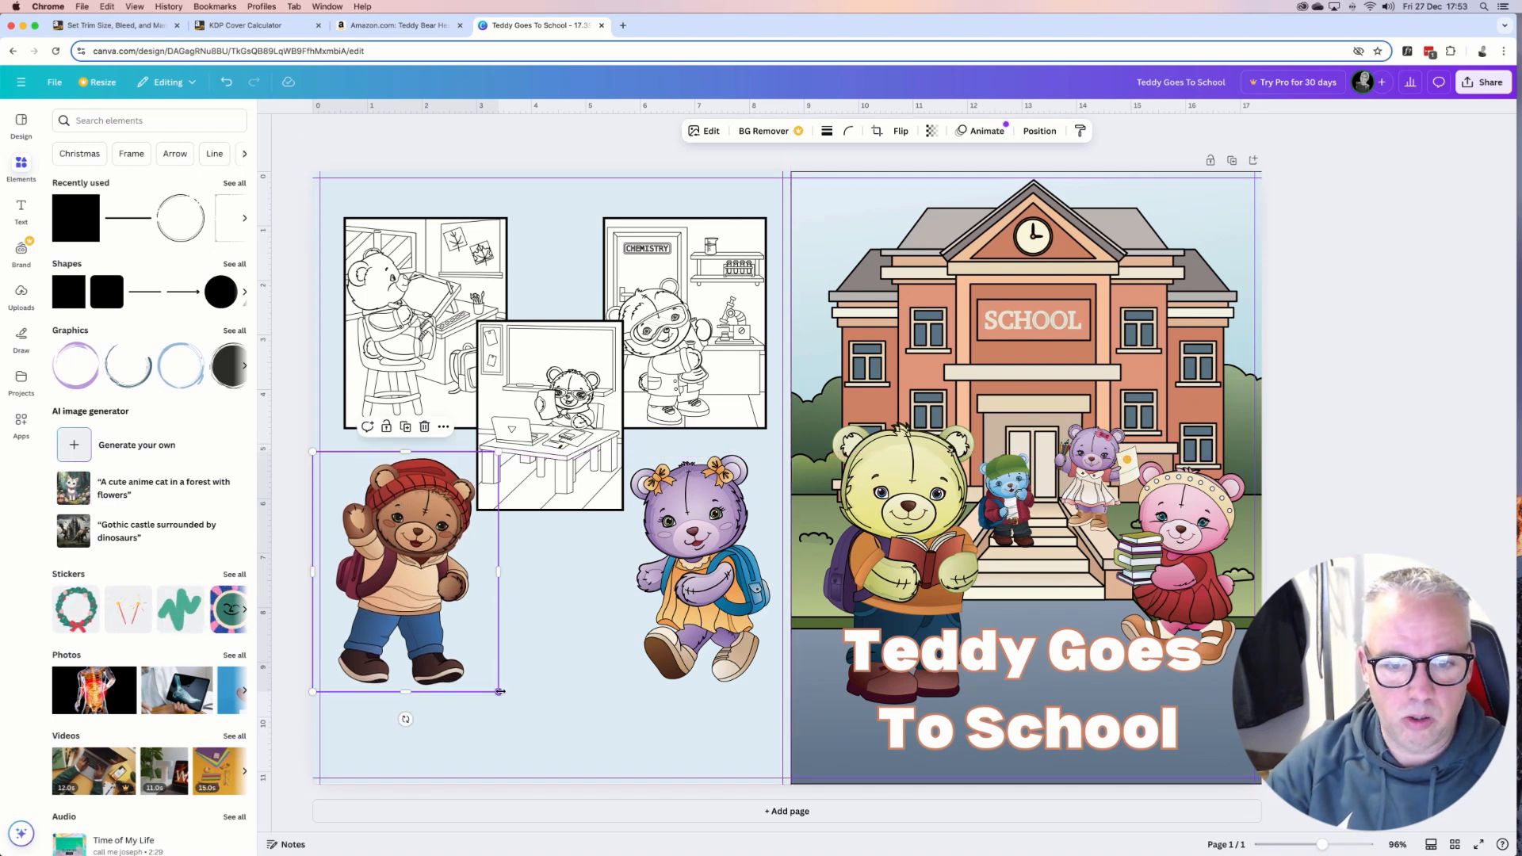
{"action": "left_click_drag", "start_coordinate": [498, 690], "coordinate": [493, 685]}
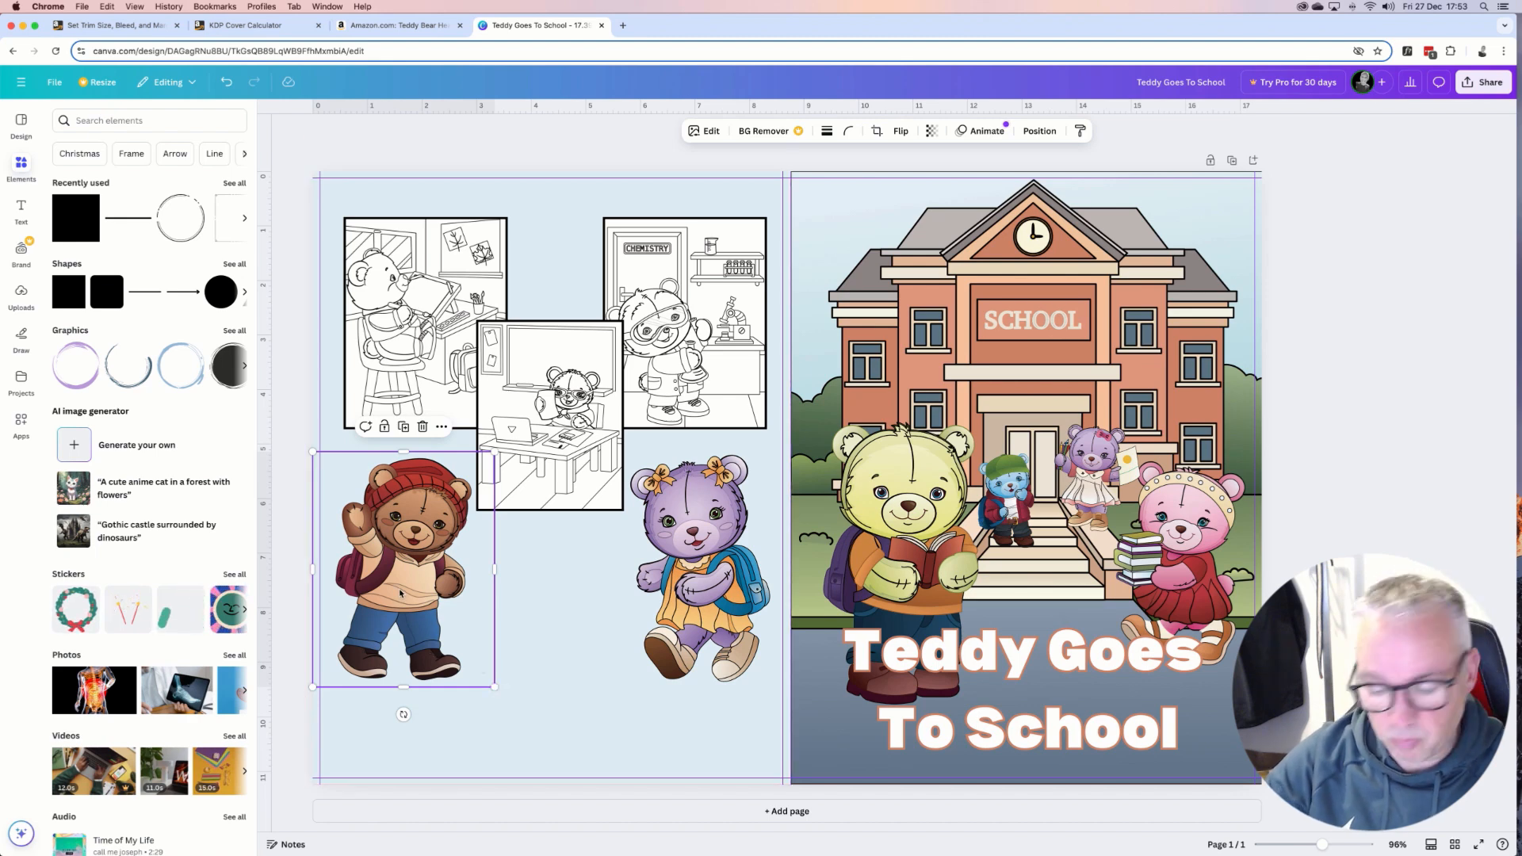
{"action": "key", "text": "Right"}
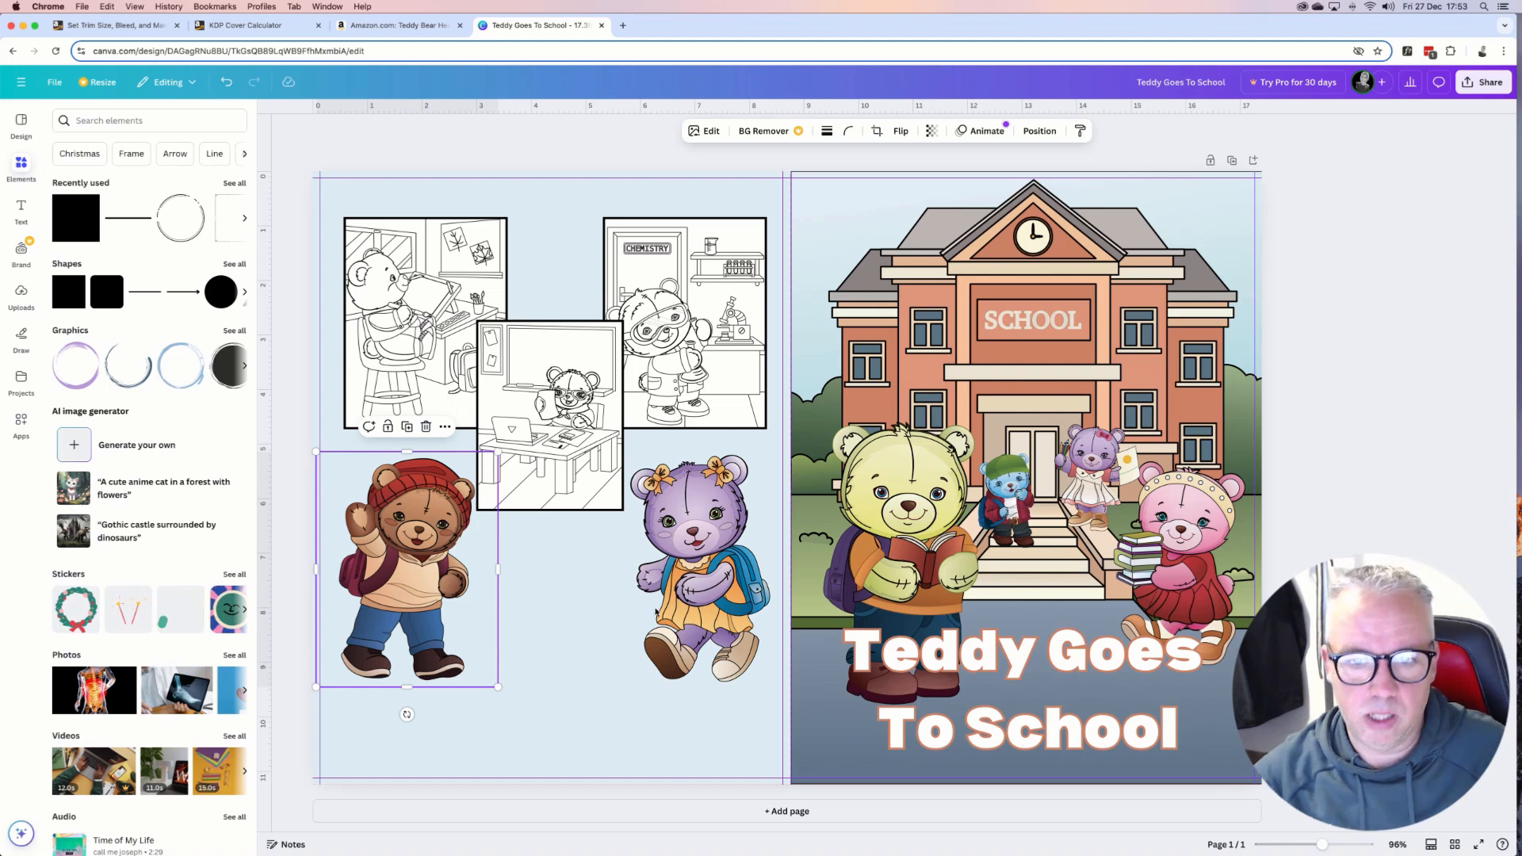
Review the opening pages of Teddy Goes To School2.pdf in Preview, including the bus stop and waving teddy pages, and return to the cover design.
{"action": "mouse_move", "coordinate": [8, 648]}
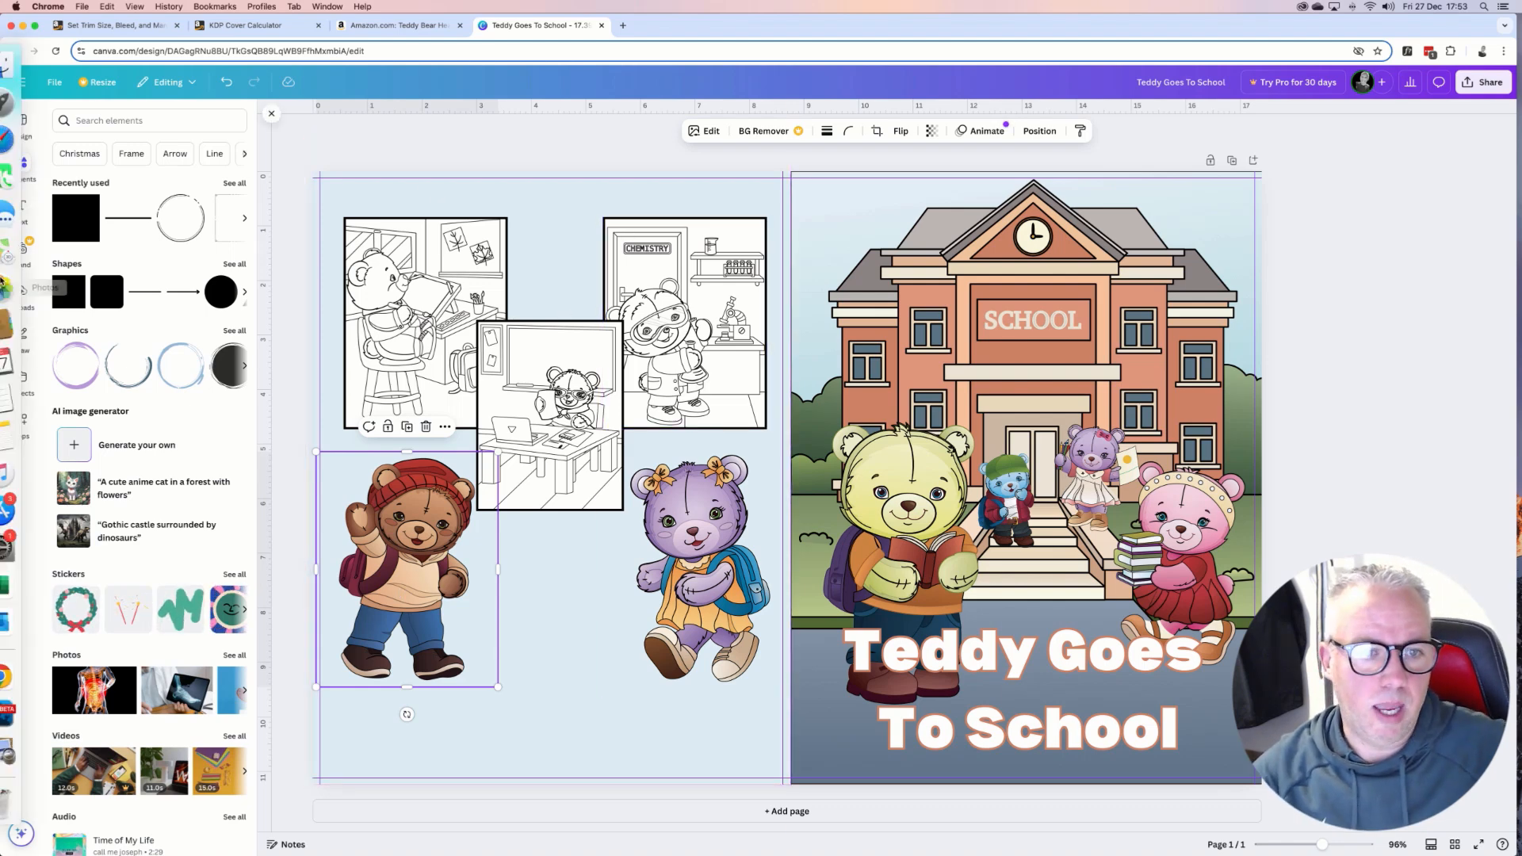
{"action": "left_click", "coordinate": [12, 747]}
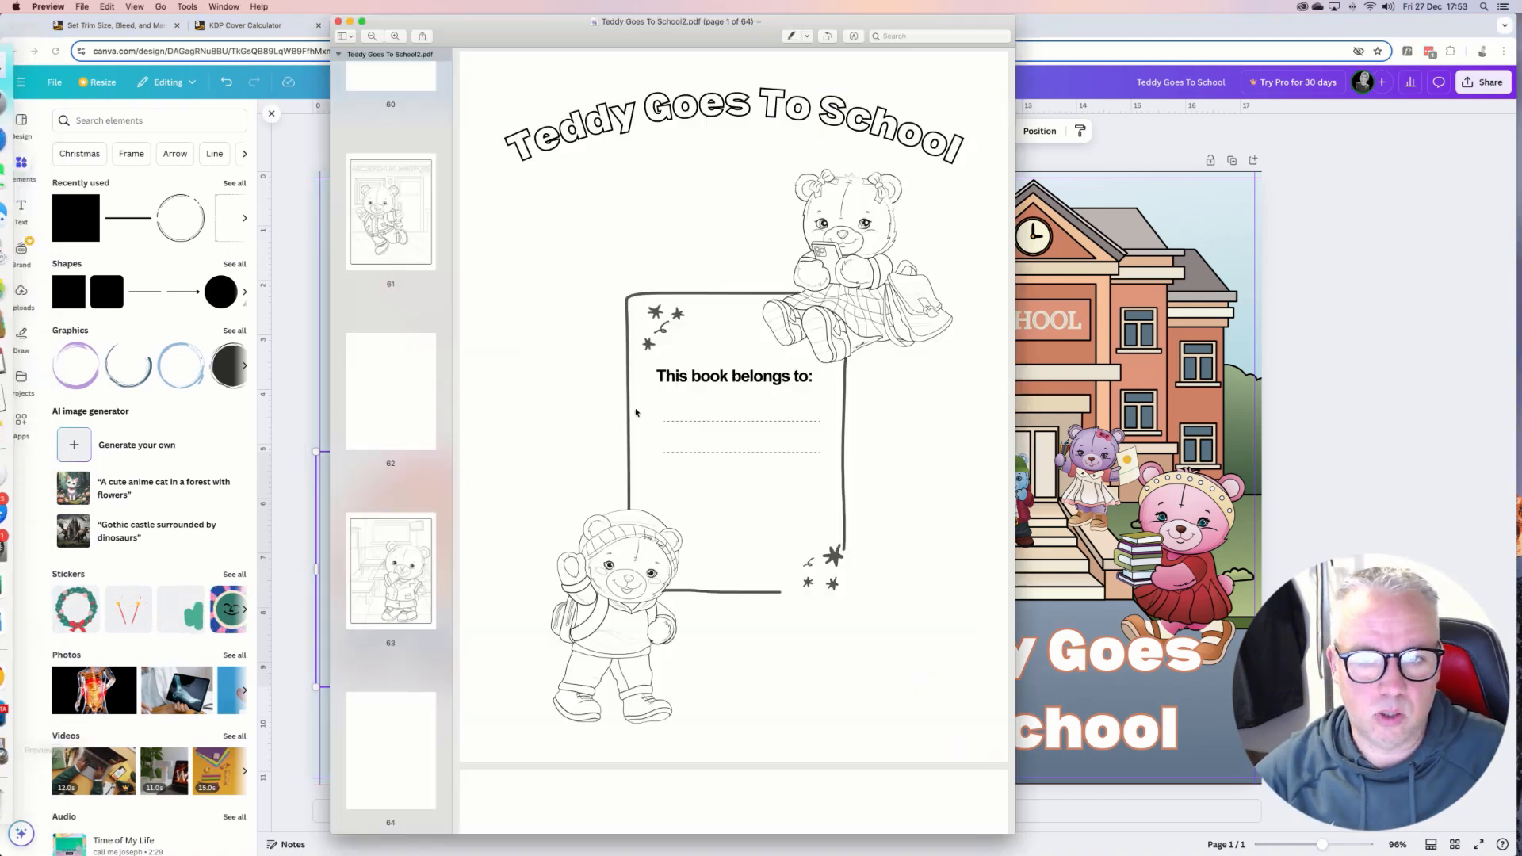
{"action": "scroll", "coordinate": [602, 396], "scroll_direction": "down", "scroll_amount": 10}
{"action": "scroll", "coordinate": [603, 395], "scroll_direction": "down", "scroll_amount": 20}
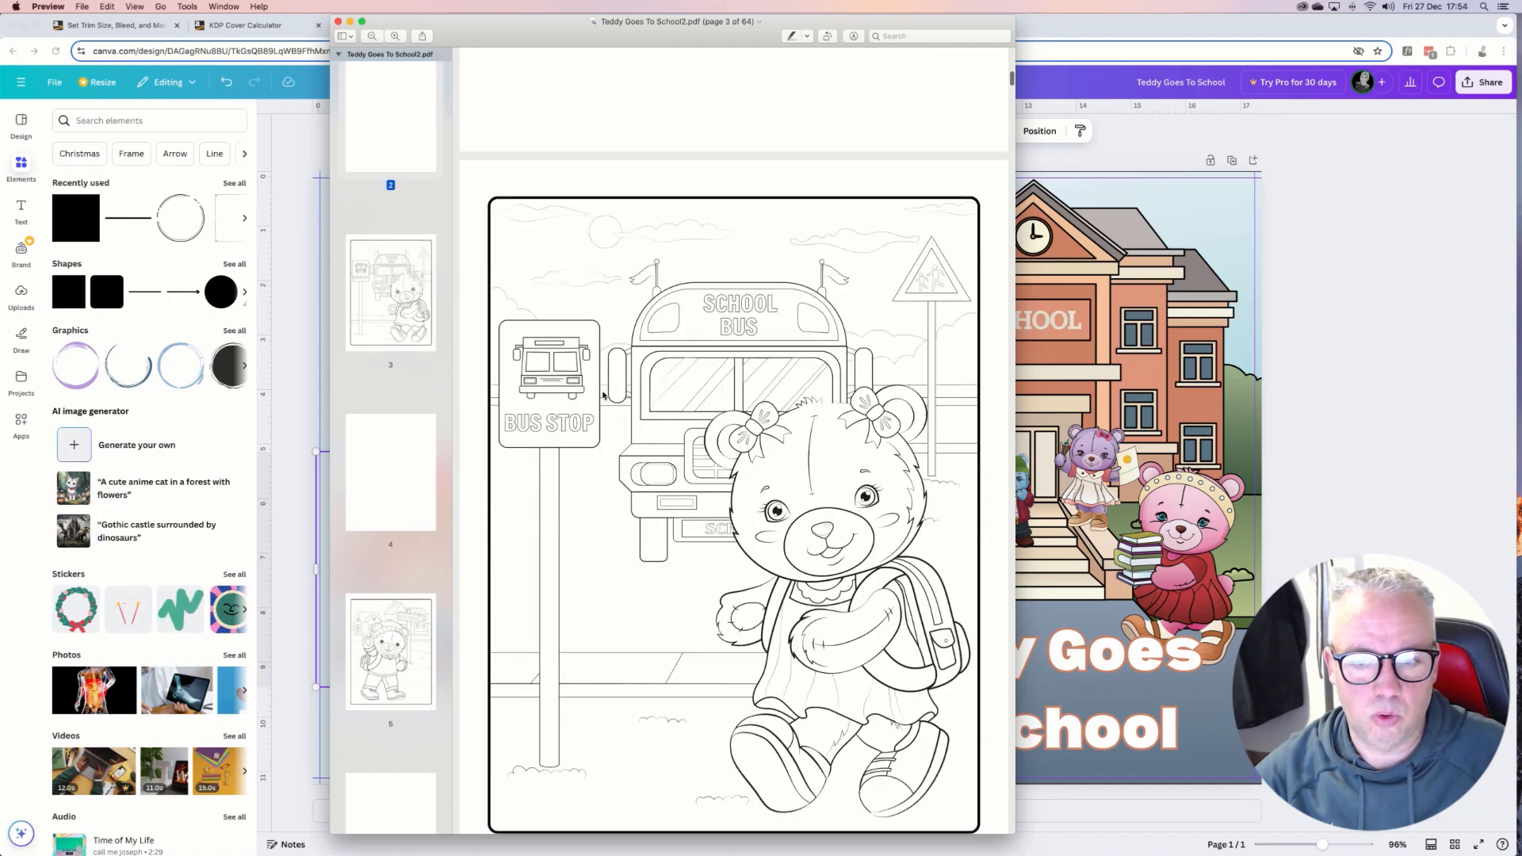
{"action": "scroll", "coordinate": [606, 394], "scroll_direction": "down", "scroll_amount": 5}
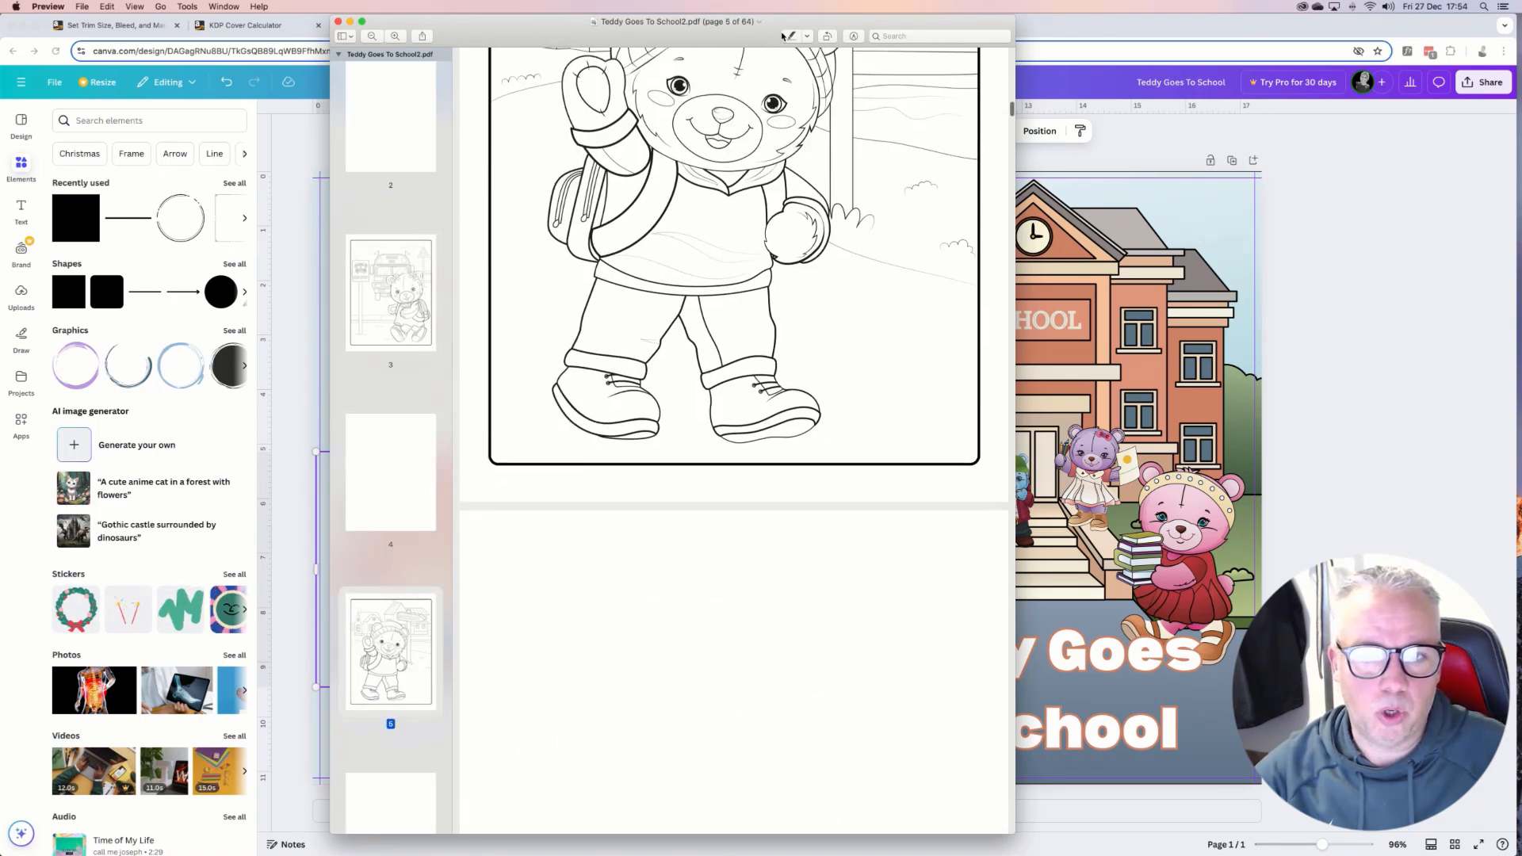
{"action": "left_click", "coordinate": [349, 21]}
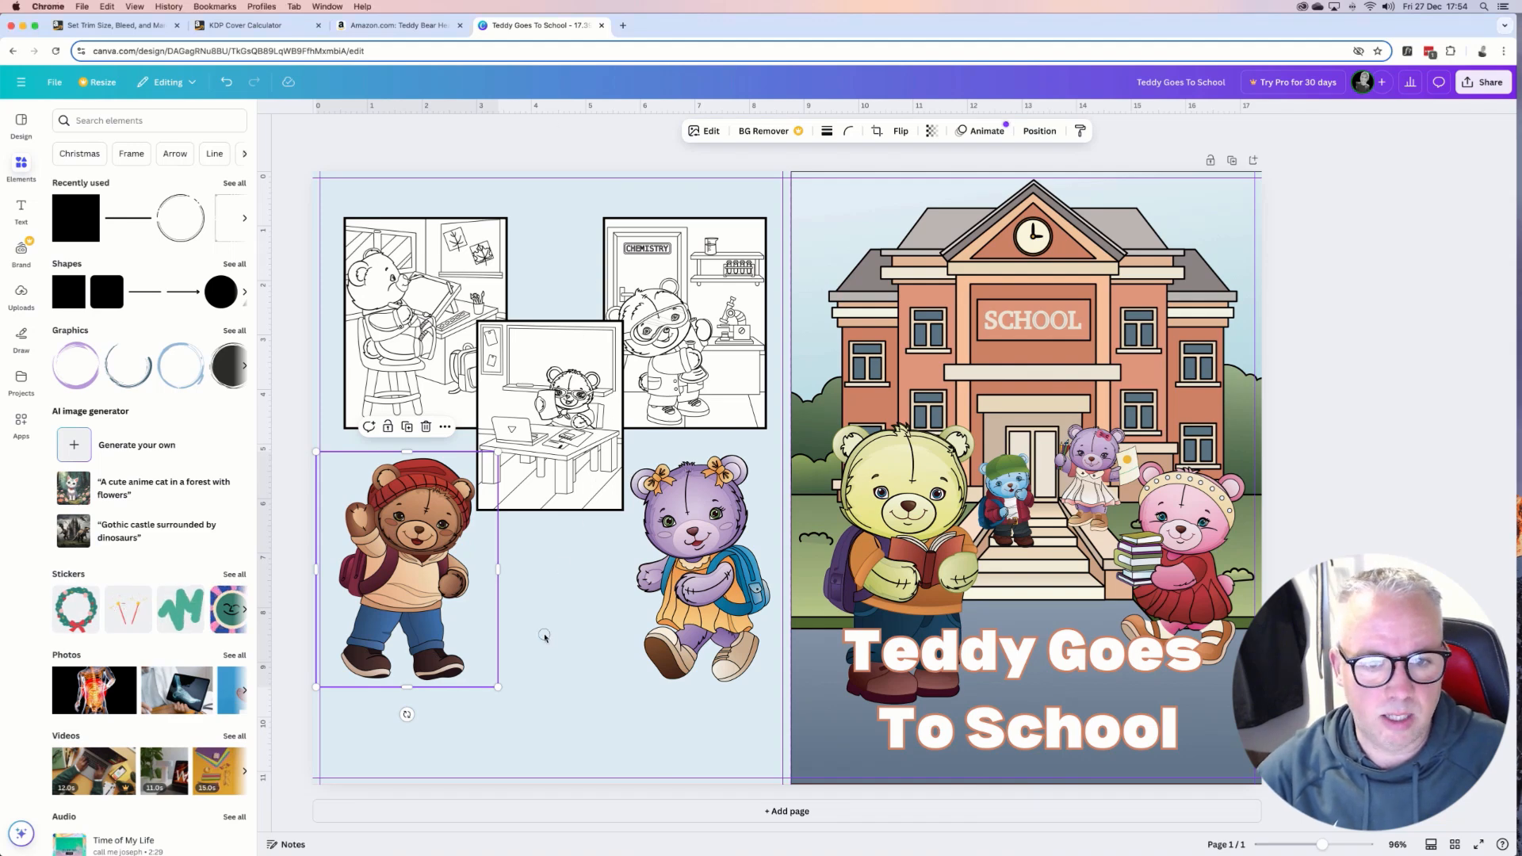
Enlarge the desk page and shift it slightly down, centred between the painting and chemistry pages.
{"action": "left_click", "coordinate": [537, 433]}
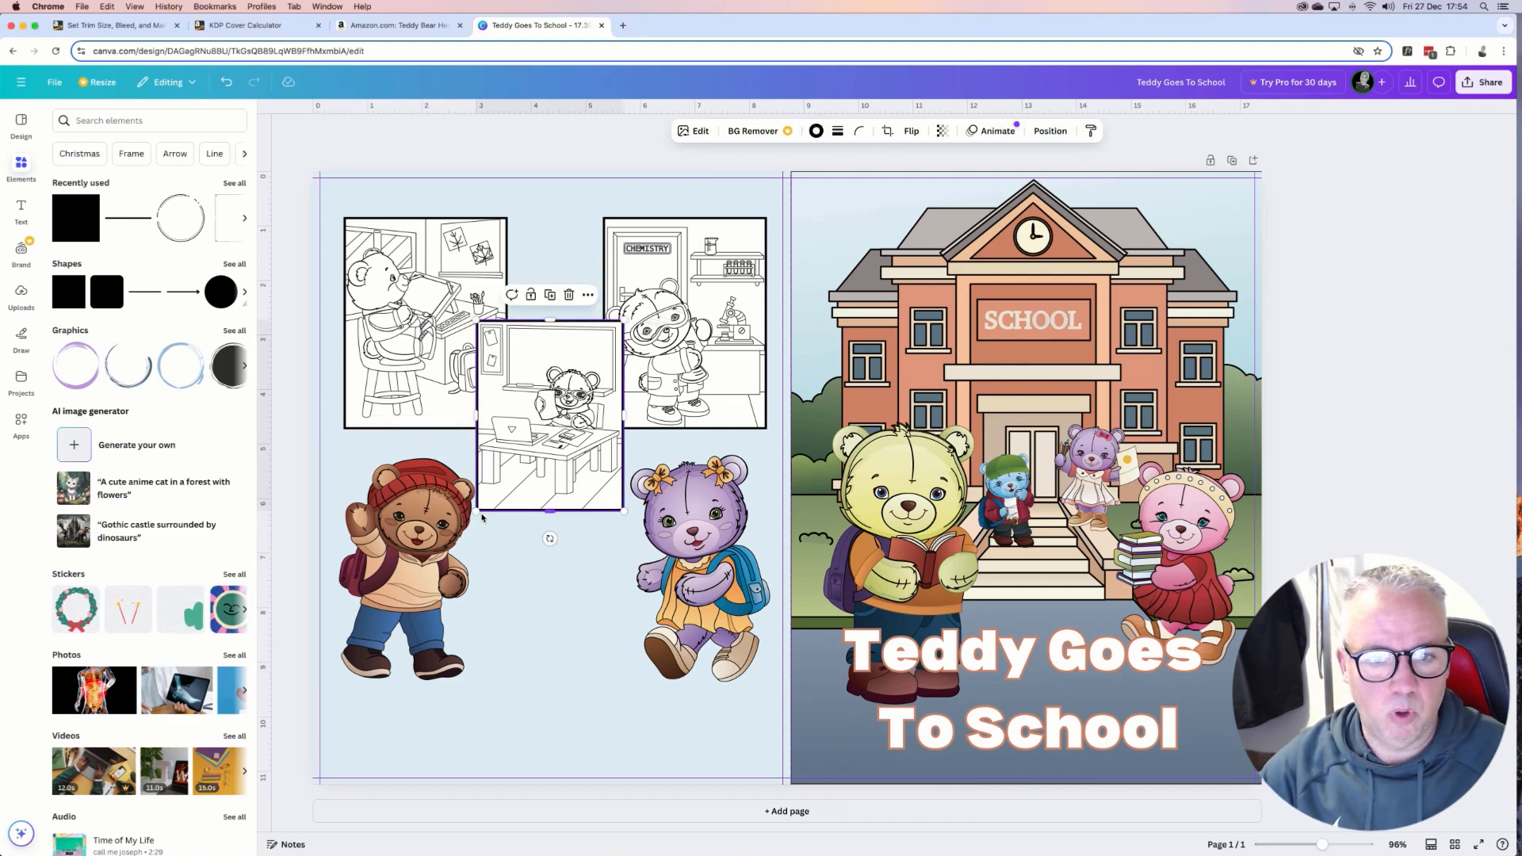
{"action": "left_click_drag", "start_coordinate": [477, 511], "coordinate": [458, 535]}
{"action": "left_click_drag", "start_coordinate": [544, 451], "coordinate": [550, 467]}
Enlarge the painting and chemistry pages evenly toward the upper corners of the back cover, and lower the desk page slightly between them.
{"action": "left_click", "coordinate": [438, 310]}
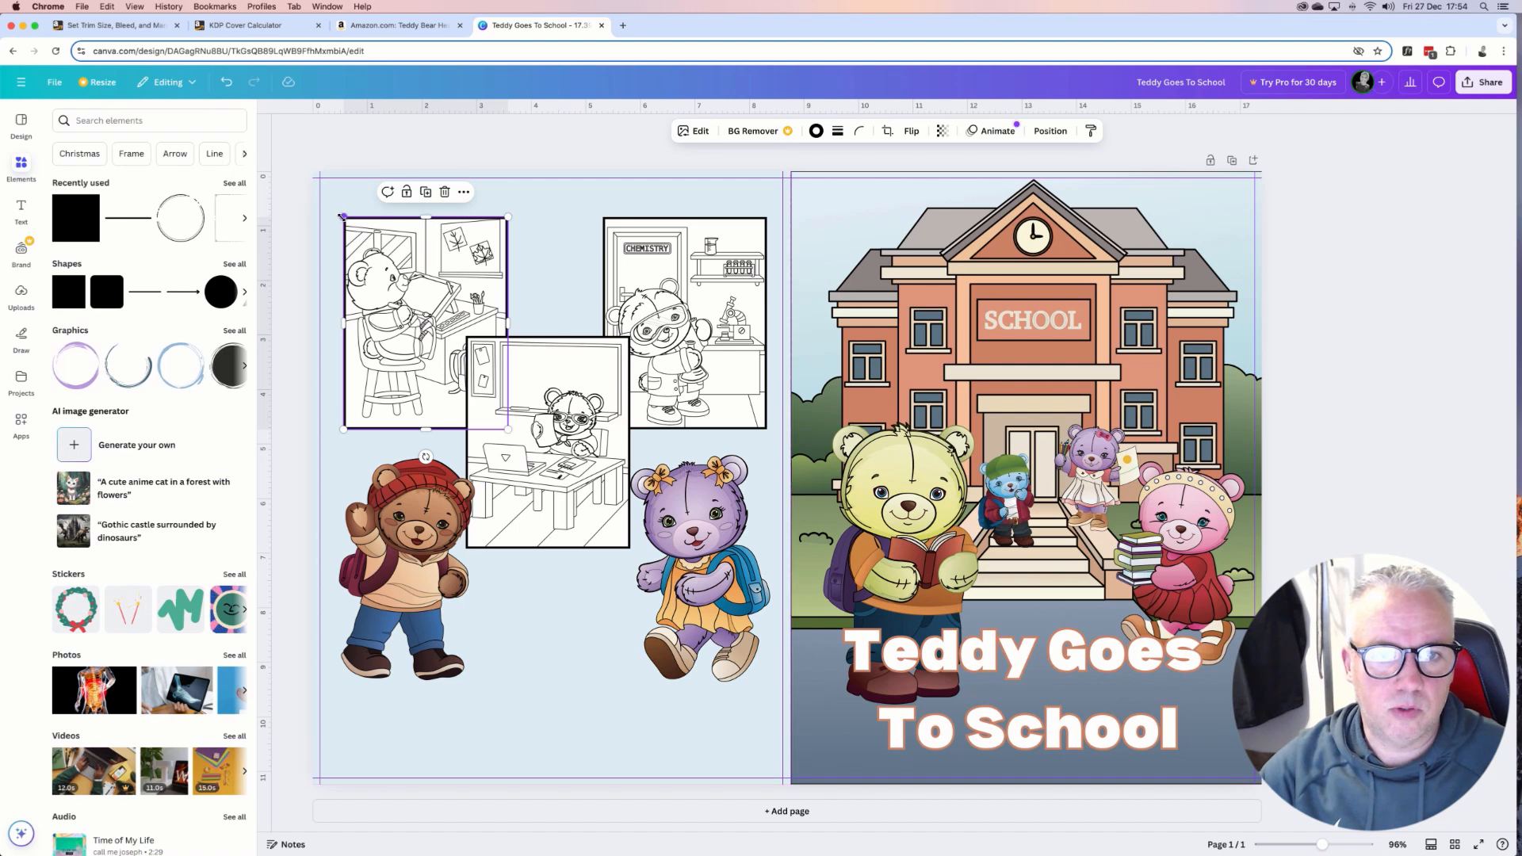
{"action": "left_click_drag", "start_coordinate": [342, 215], "coordinate": [321, 203]}
{"action": "left_click_drag", "start_coordinate": [389, 258], "coordinate": [393, 258]}
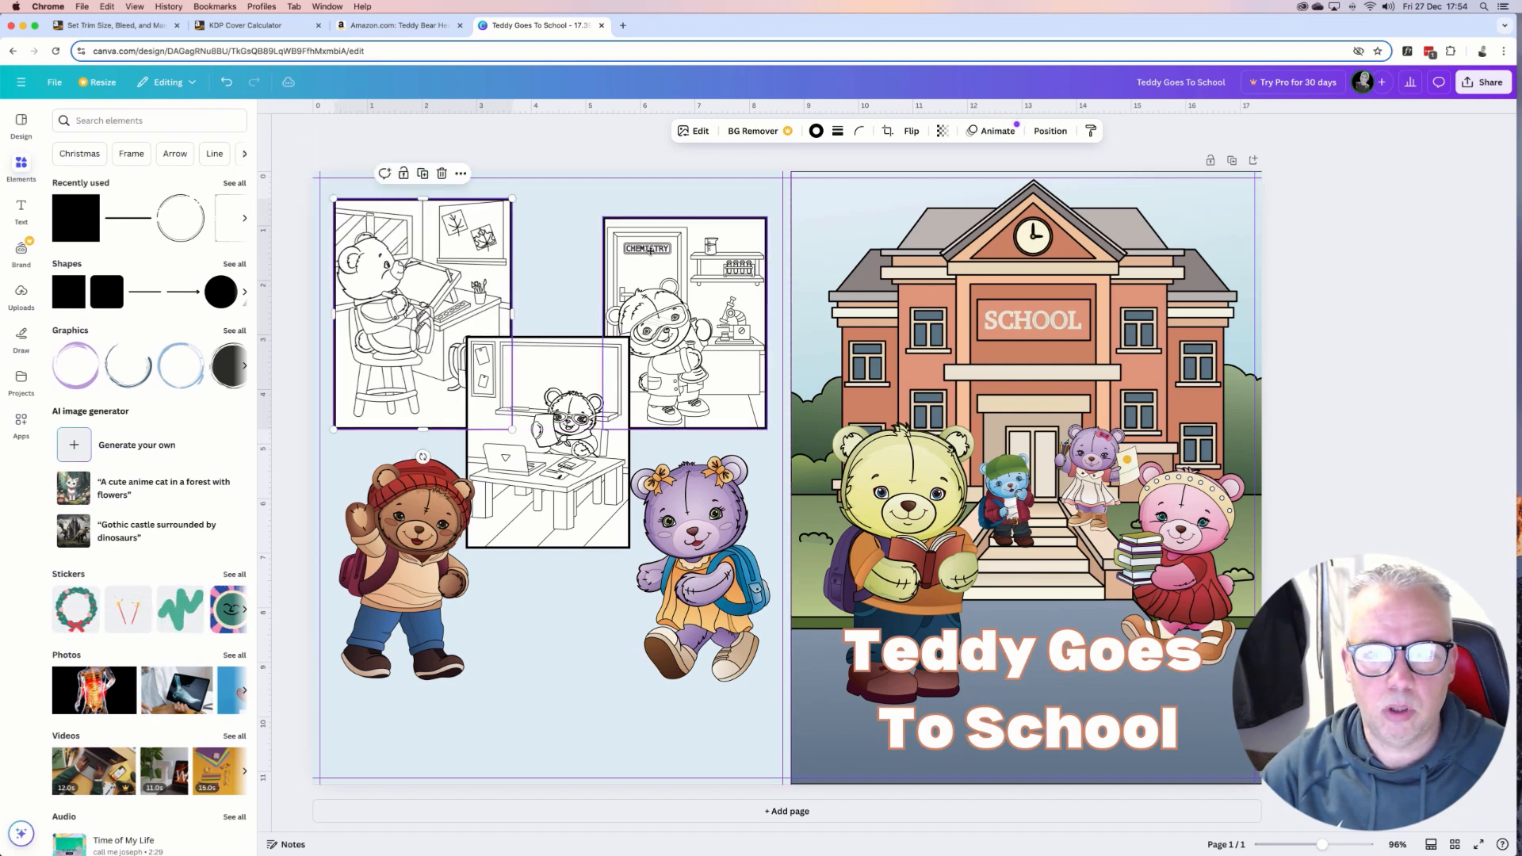
{"action": "left_click", "coordinate": [650, 251]}
{"action": "left_click_drag", "start_coordinate": [767, 217], "coordinate": [782, 198]}
{"action": "left_click_drag", "start_coordinate": [723, 252], "coordinate": [711, 252]}
{"action": "left_click", "coordinate": [568, 650]}
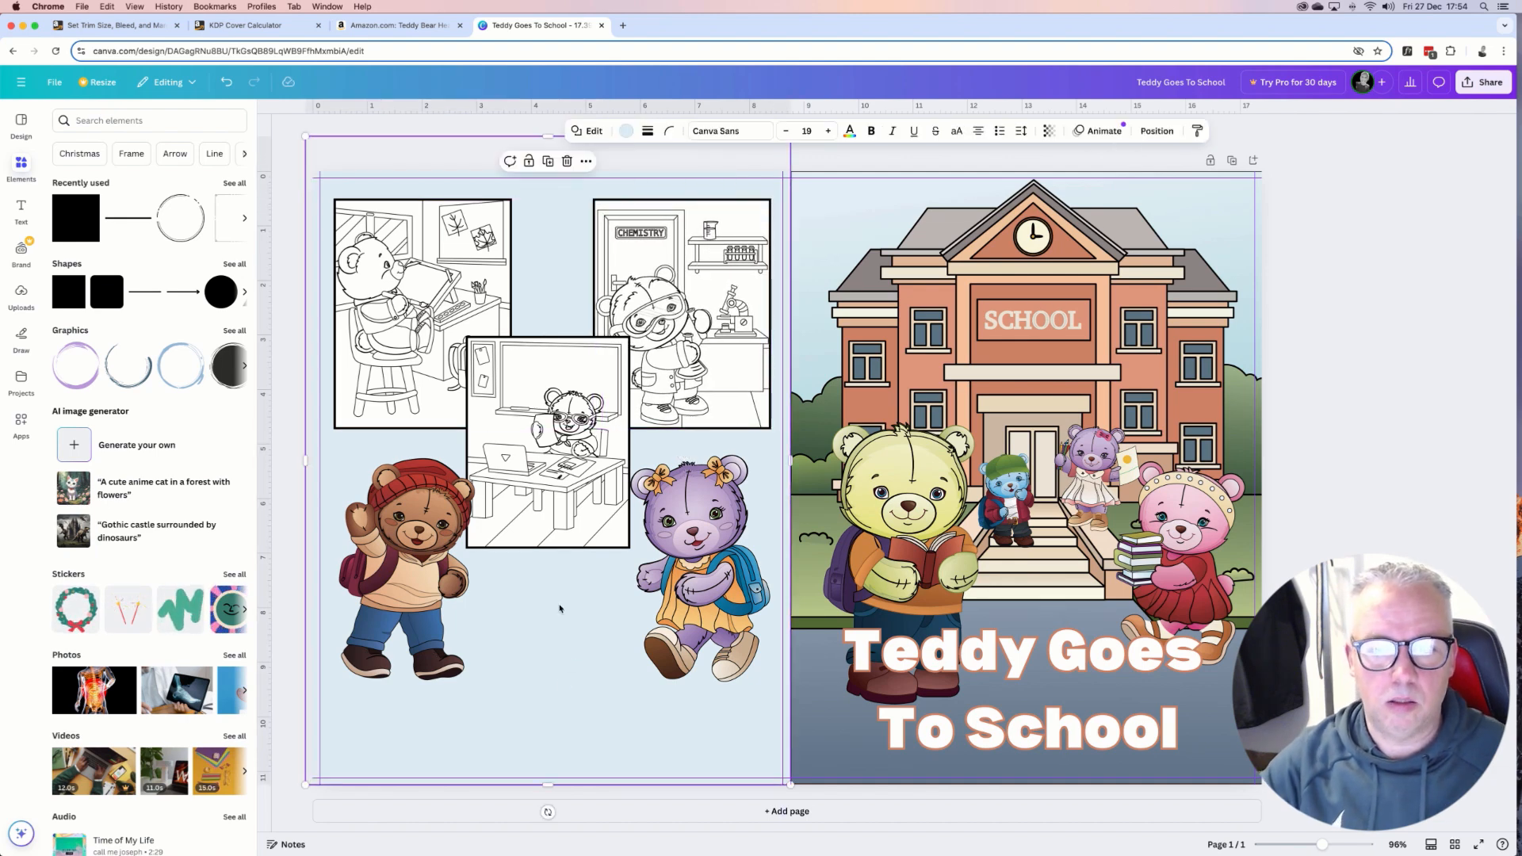
{"action": "left_click_drag", "start_coordinate": [549, 444], "coordinate": [549, 463]}
Move the light blue background up to expose the KDP template, delete the template image, and move the background back over the whole back cover.
{"action": "left_click", "coordinate": [547, 699]}
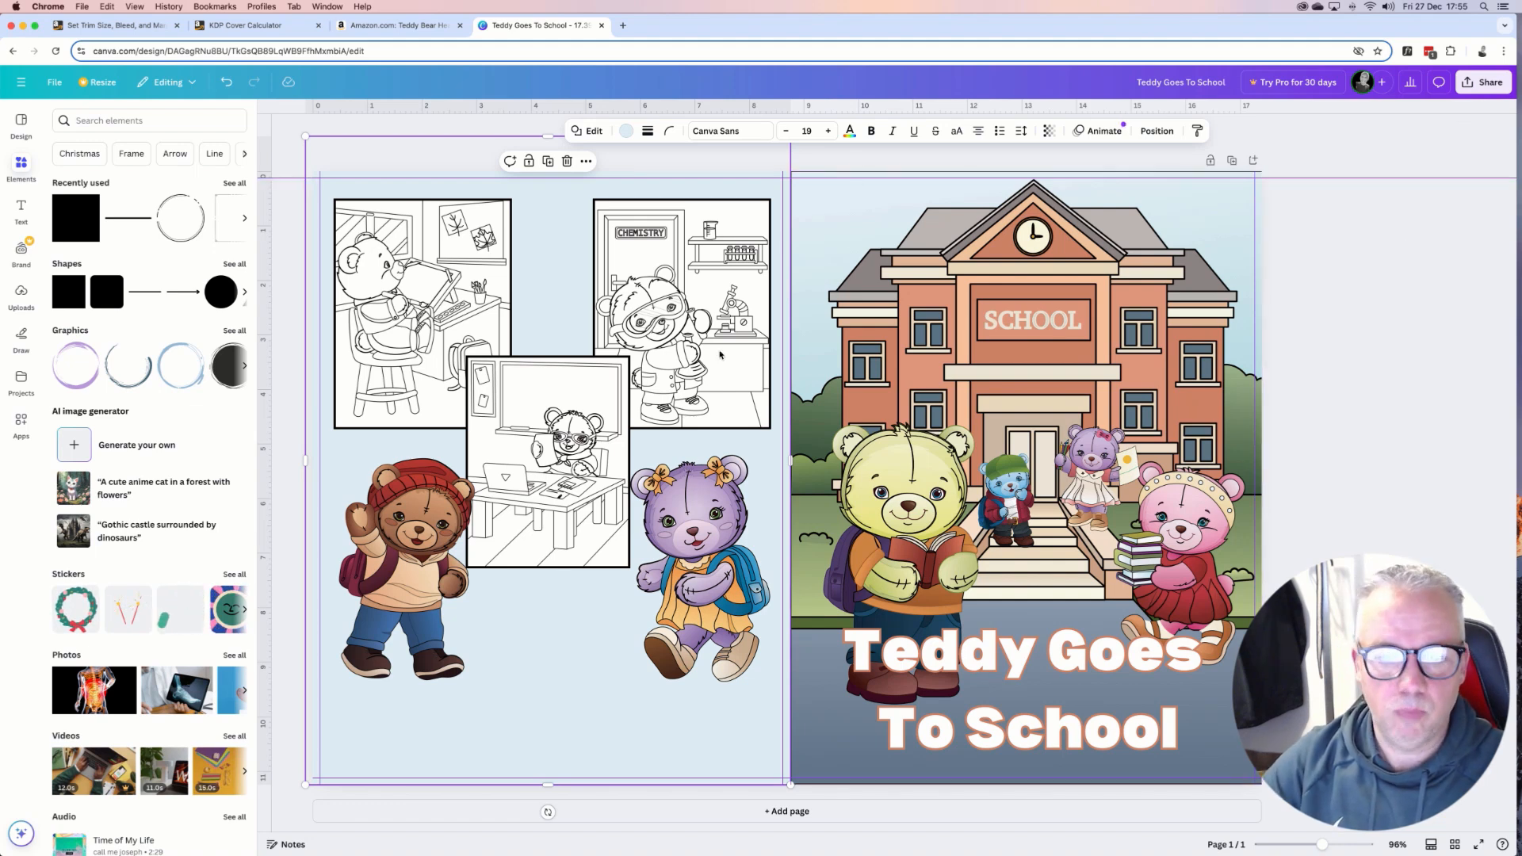
{"action": "left_click_drag", "start_coordinate": [542, 695], "coordinate": [536, 605]}
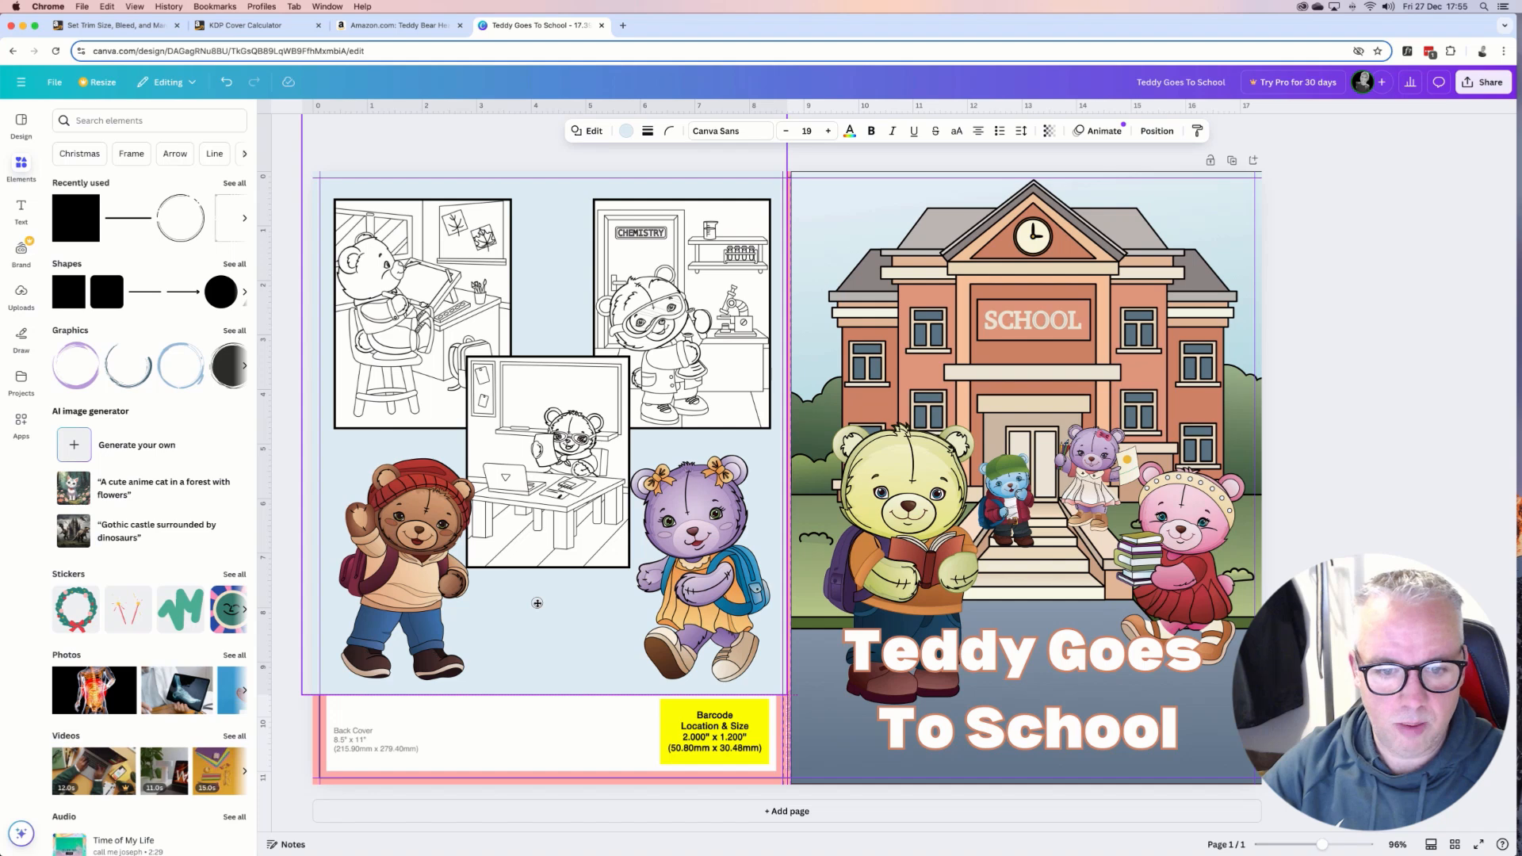
{"action": "left_click", "coordinate": [432, 730]}
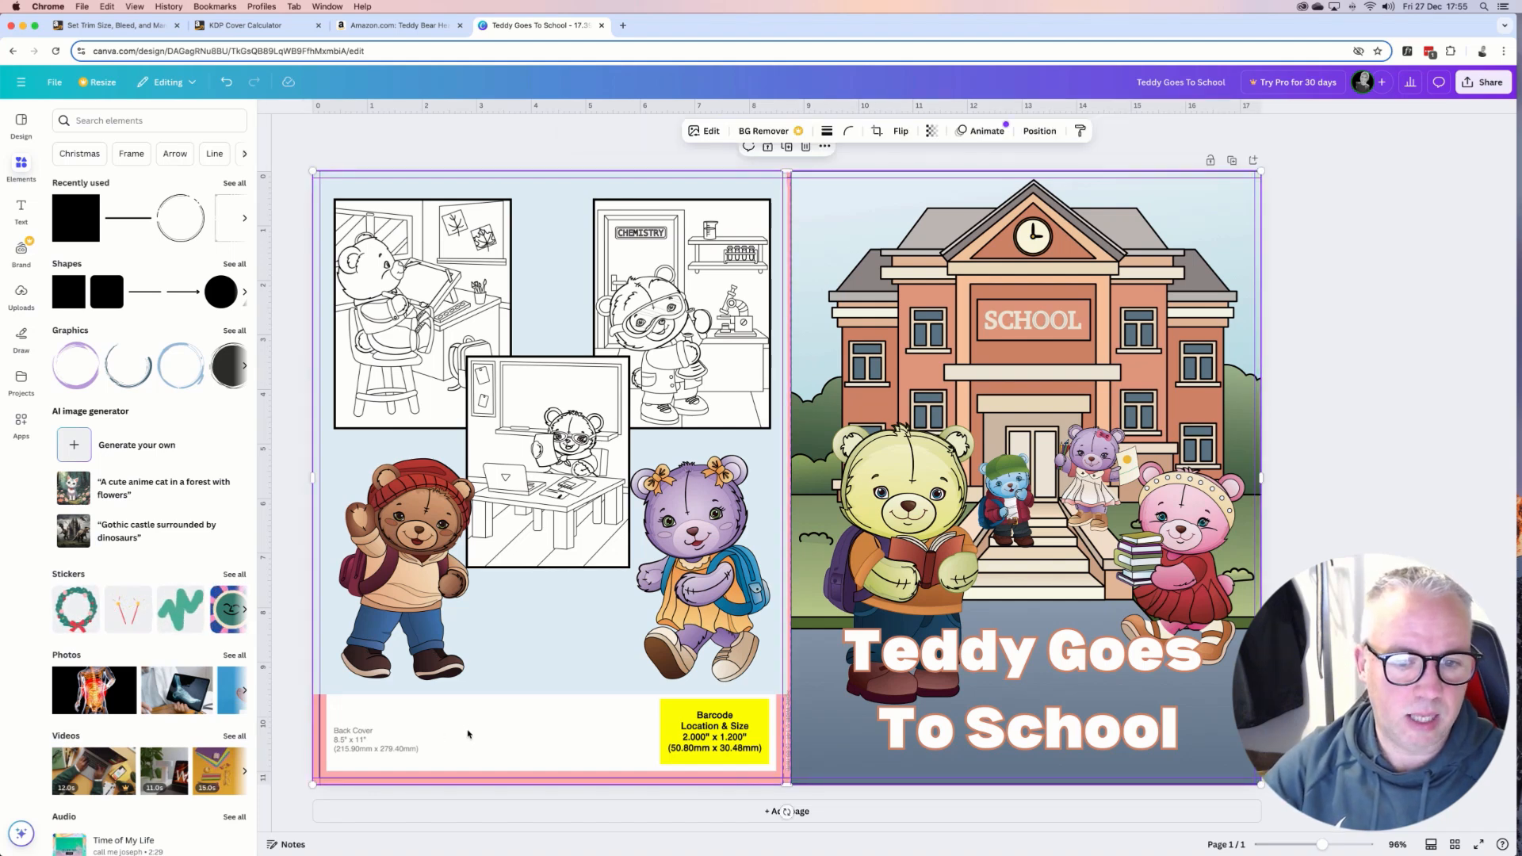
{"action": "right_click", "coordinate": [467, 733]}
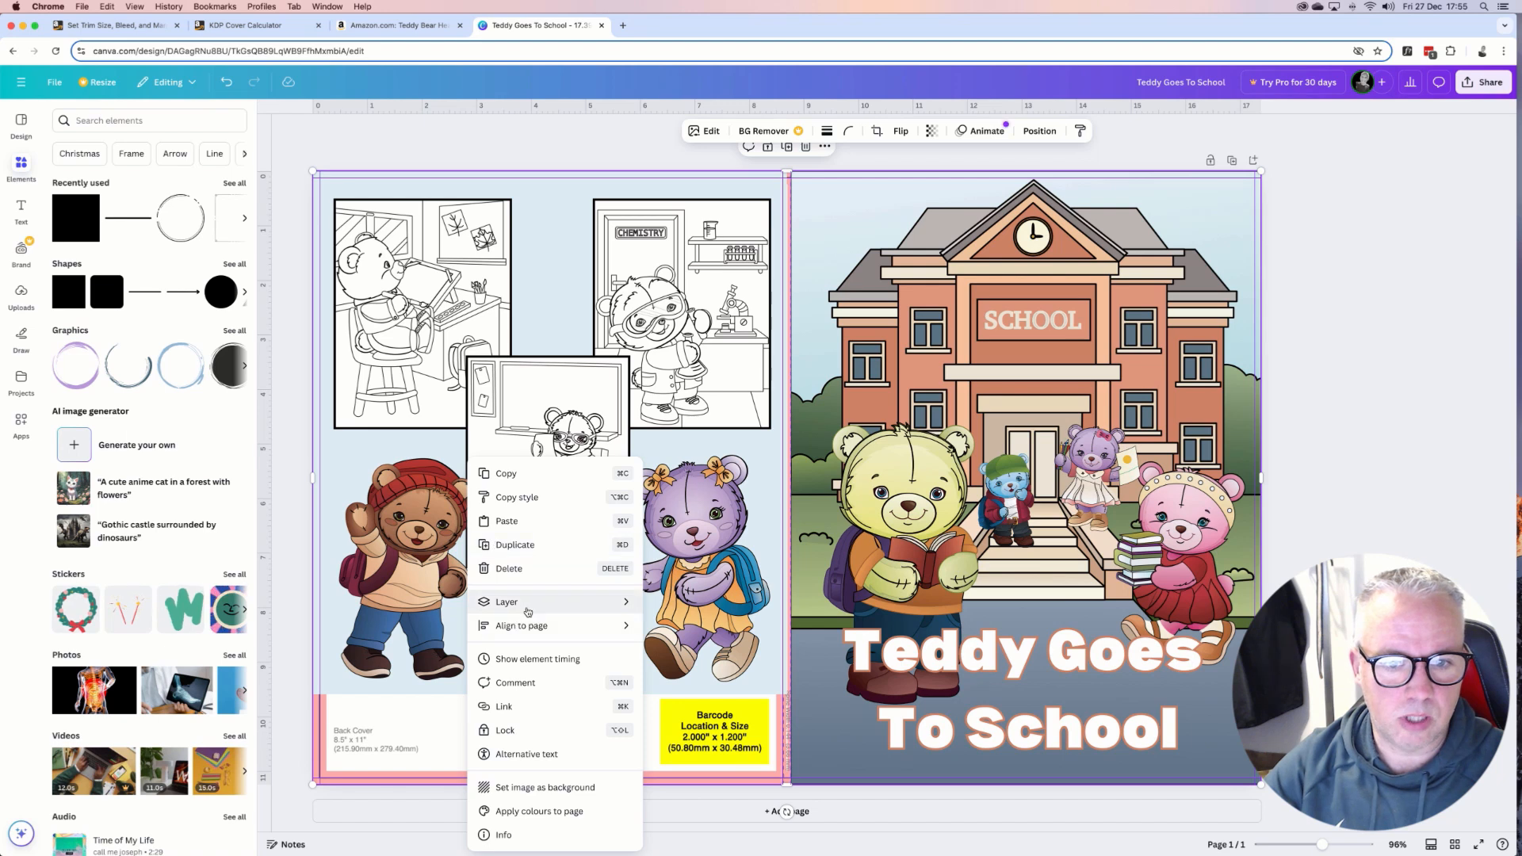
{"action": "left_click", "coordinate": [448, 736]}
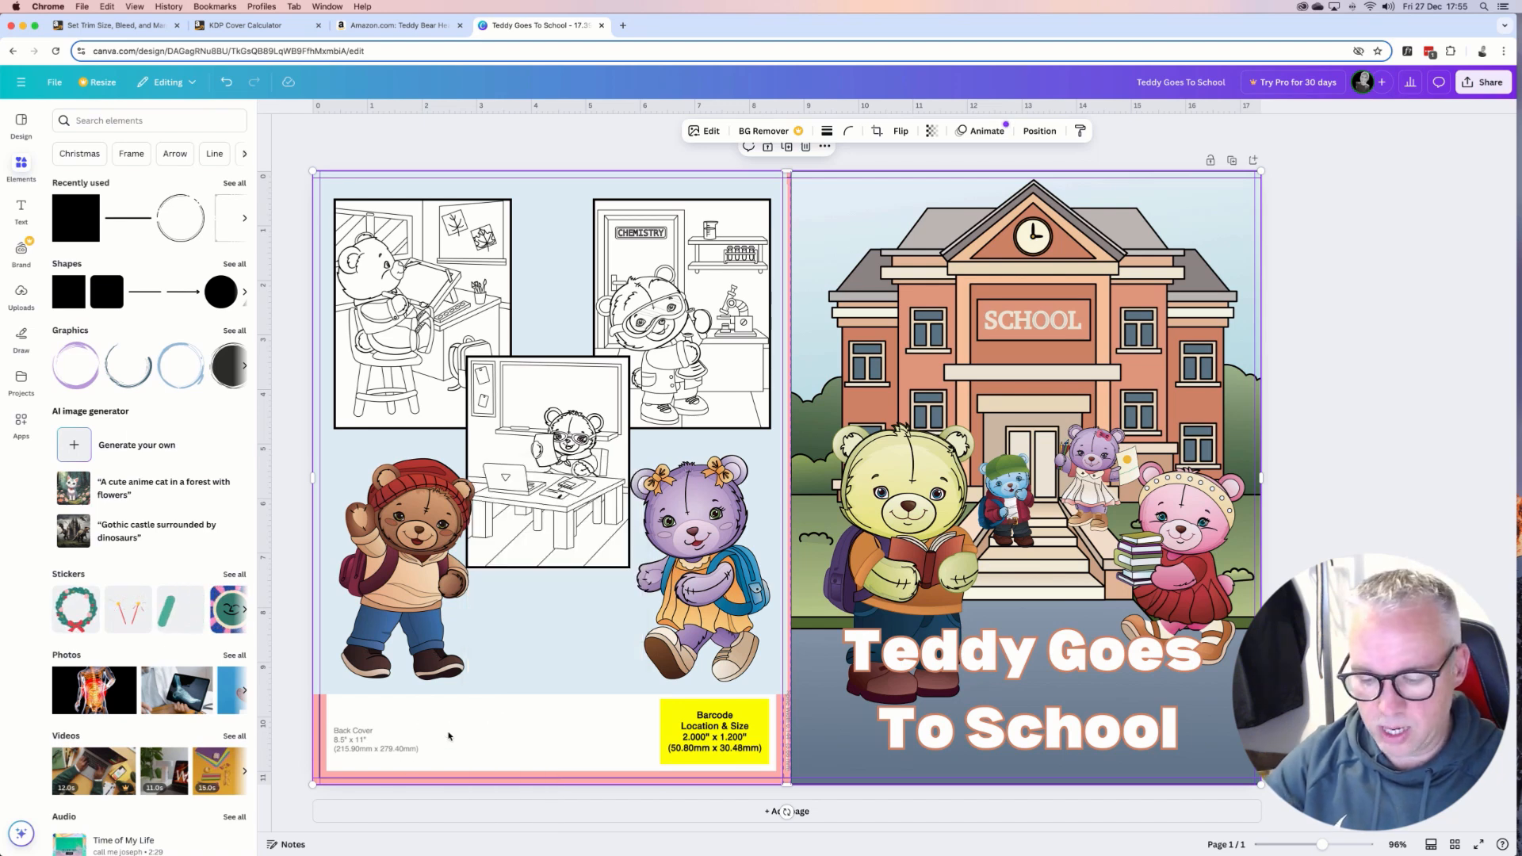
{"action": "key", "text": "Delete"}
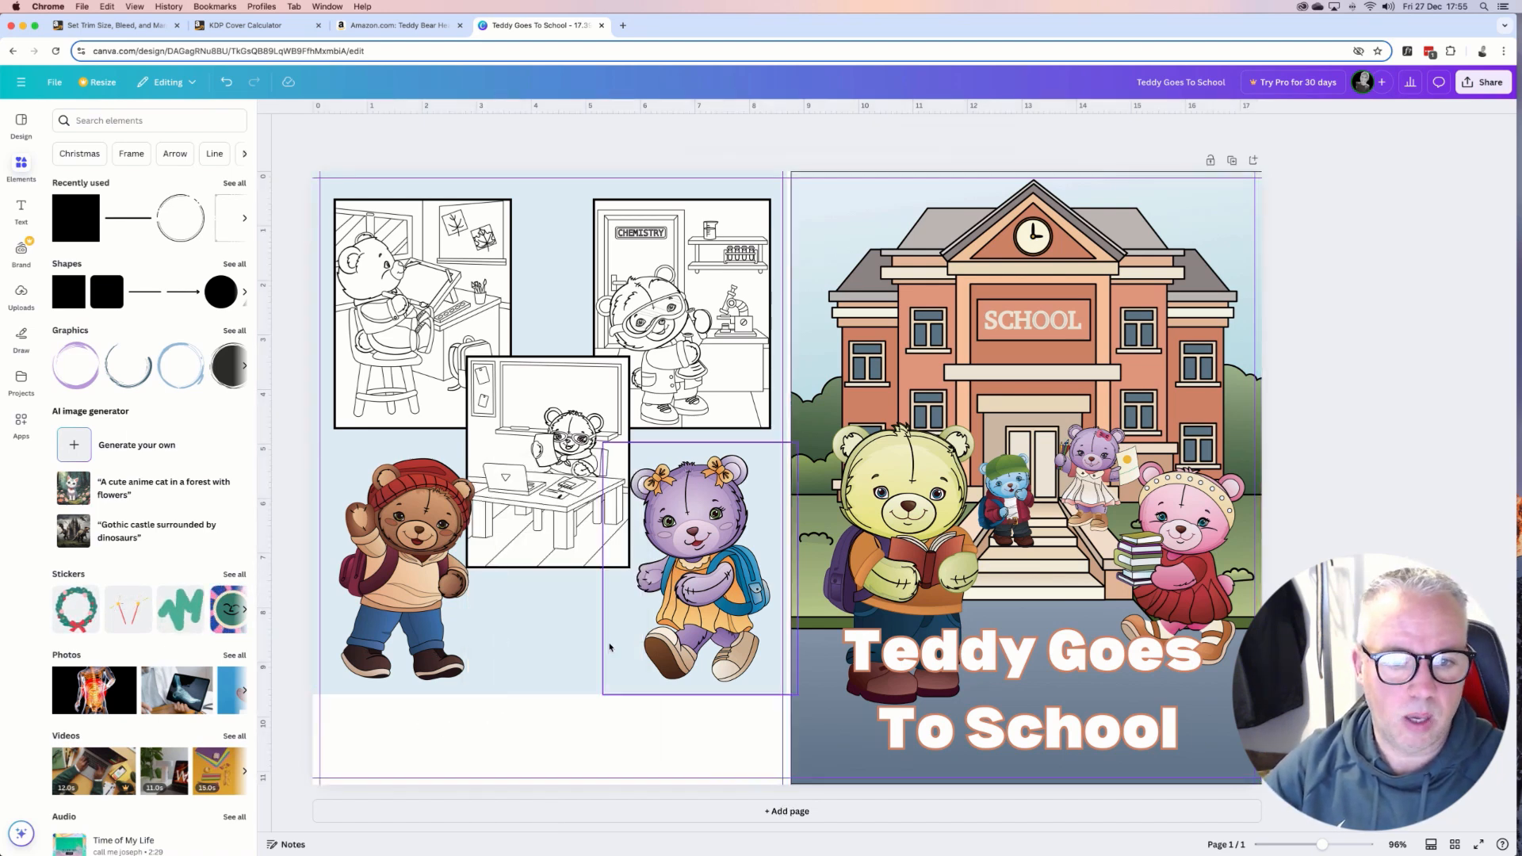
{"action": "left_click_drag", "start_coordinate": [564, 636], "coordinate": [569, 726]}
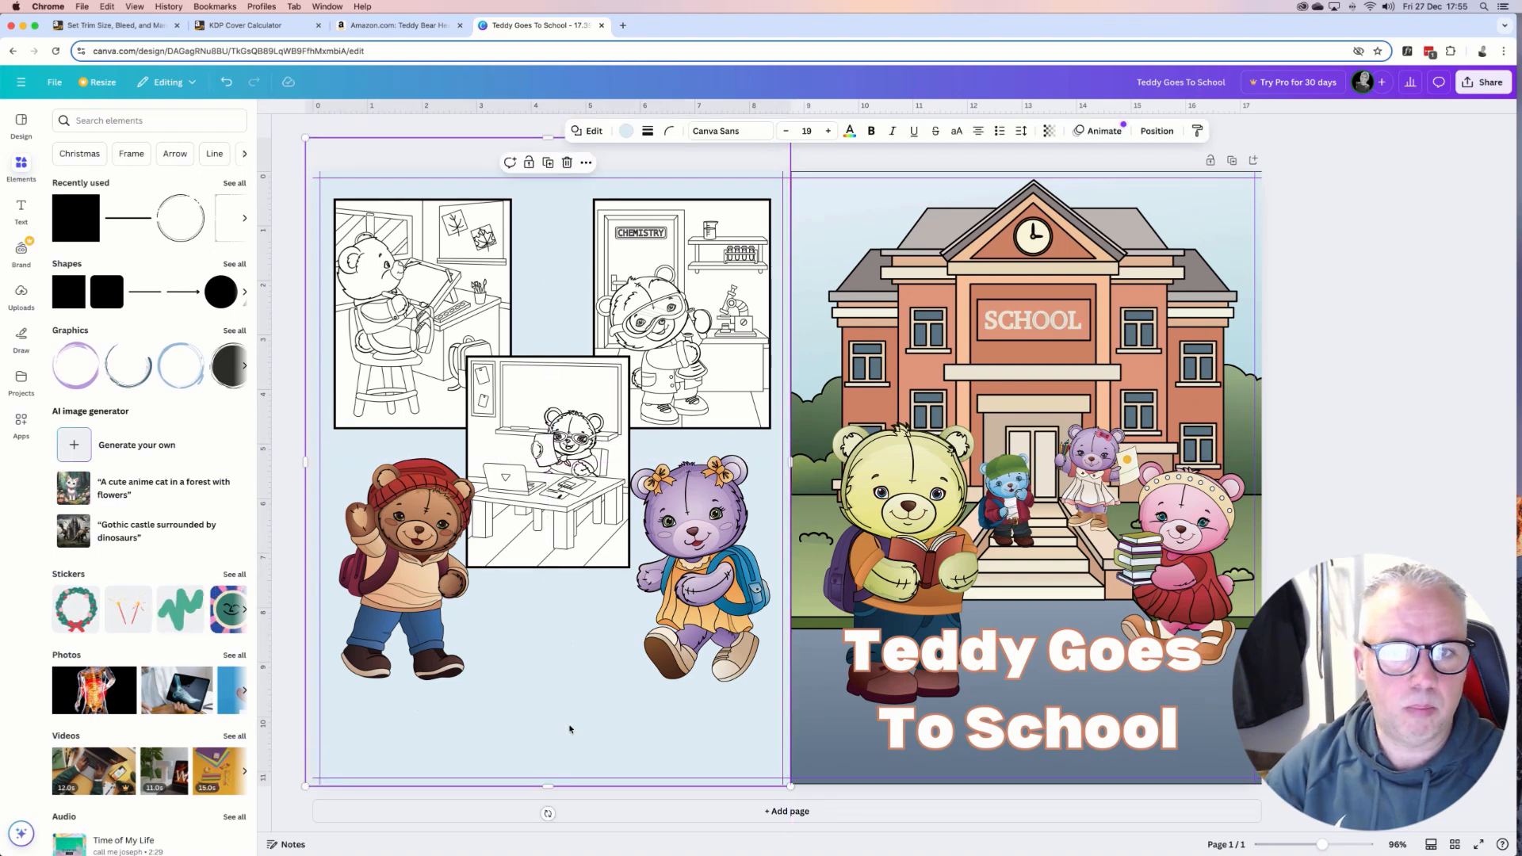
Download the cover as a PDF Print file with the RGB (best for digital use) colour profile.
{"action": "left_click", "coordinate": [1374, 377]}
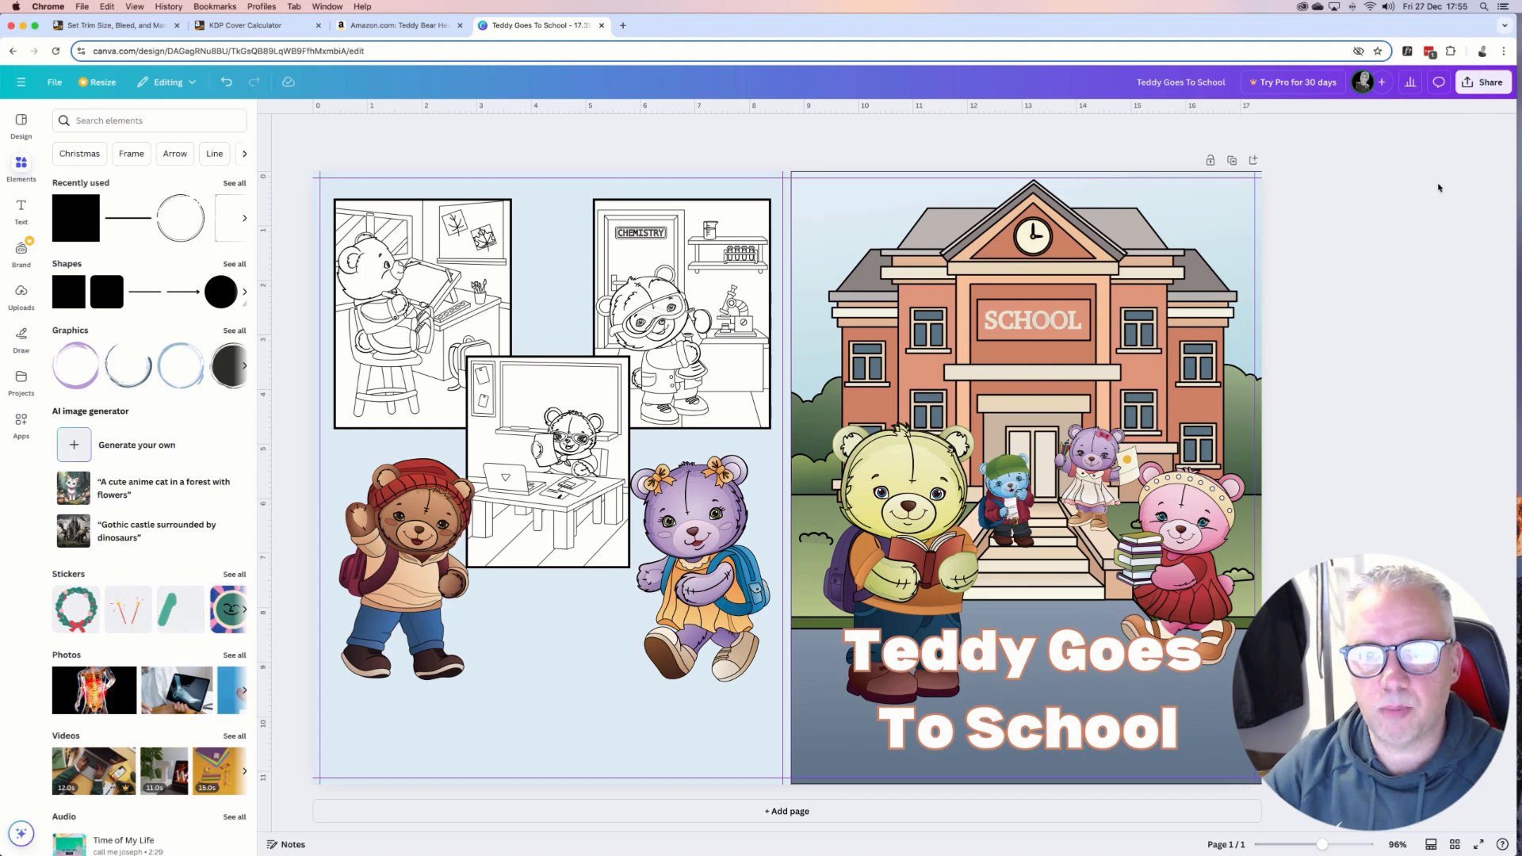
{"action": "left_click", "coordinate": [1481, 88]}
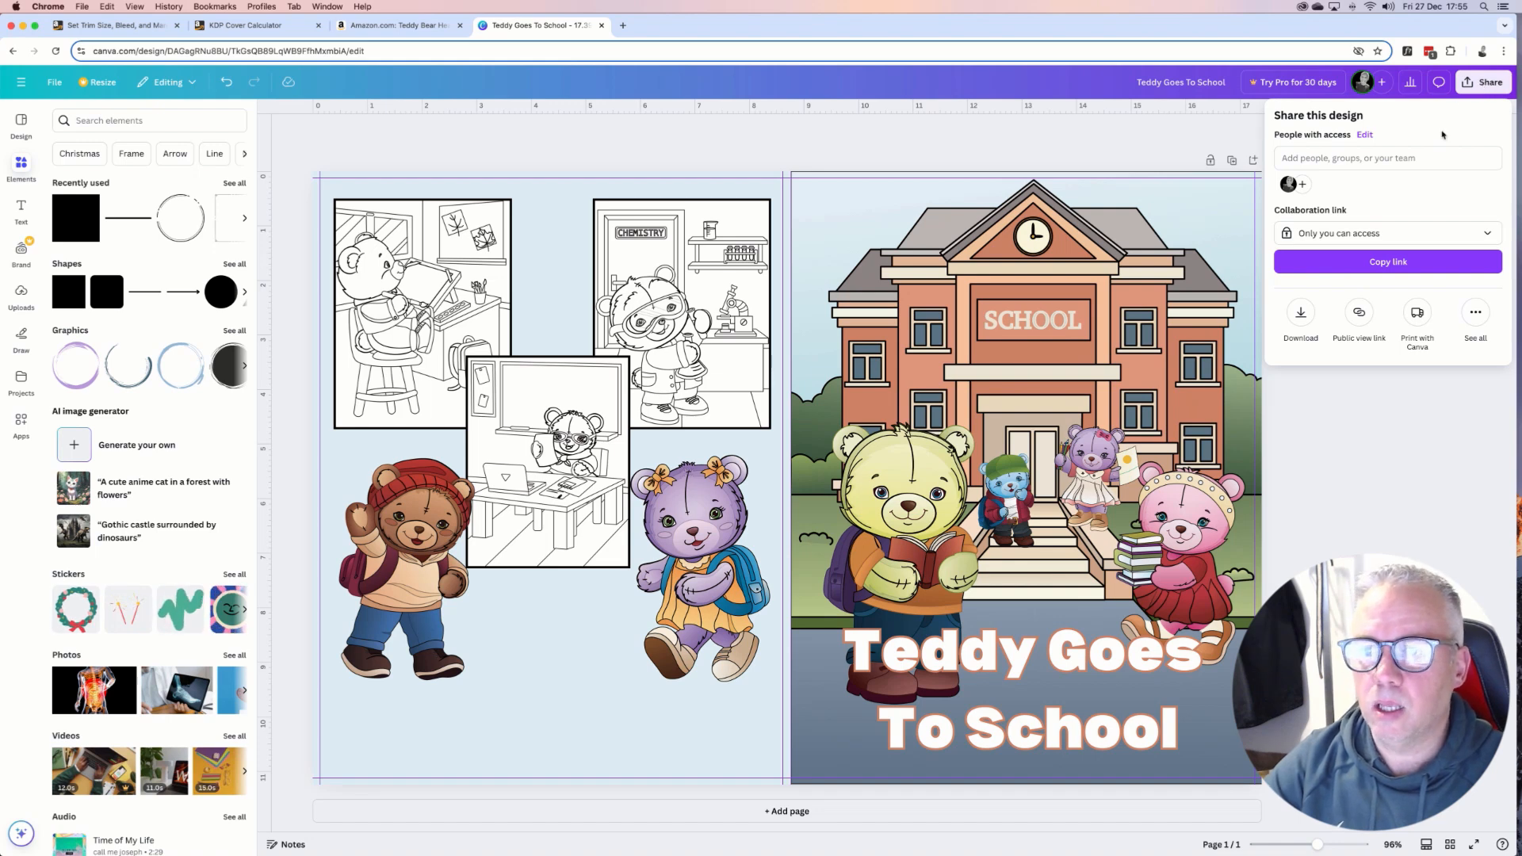
{"action": "left_click", "coordinate": [1298, 321]}
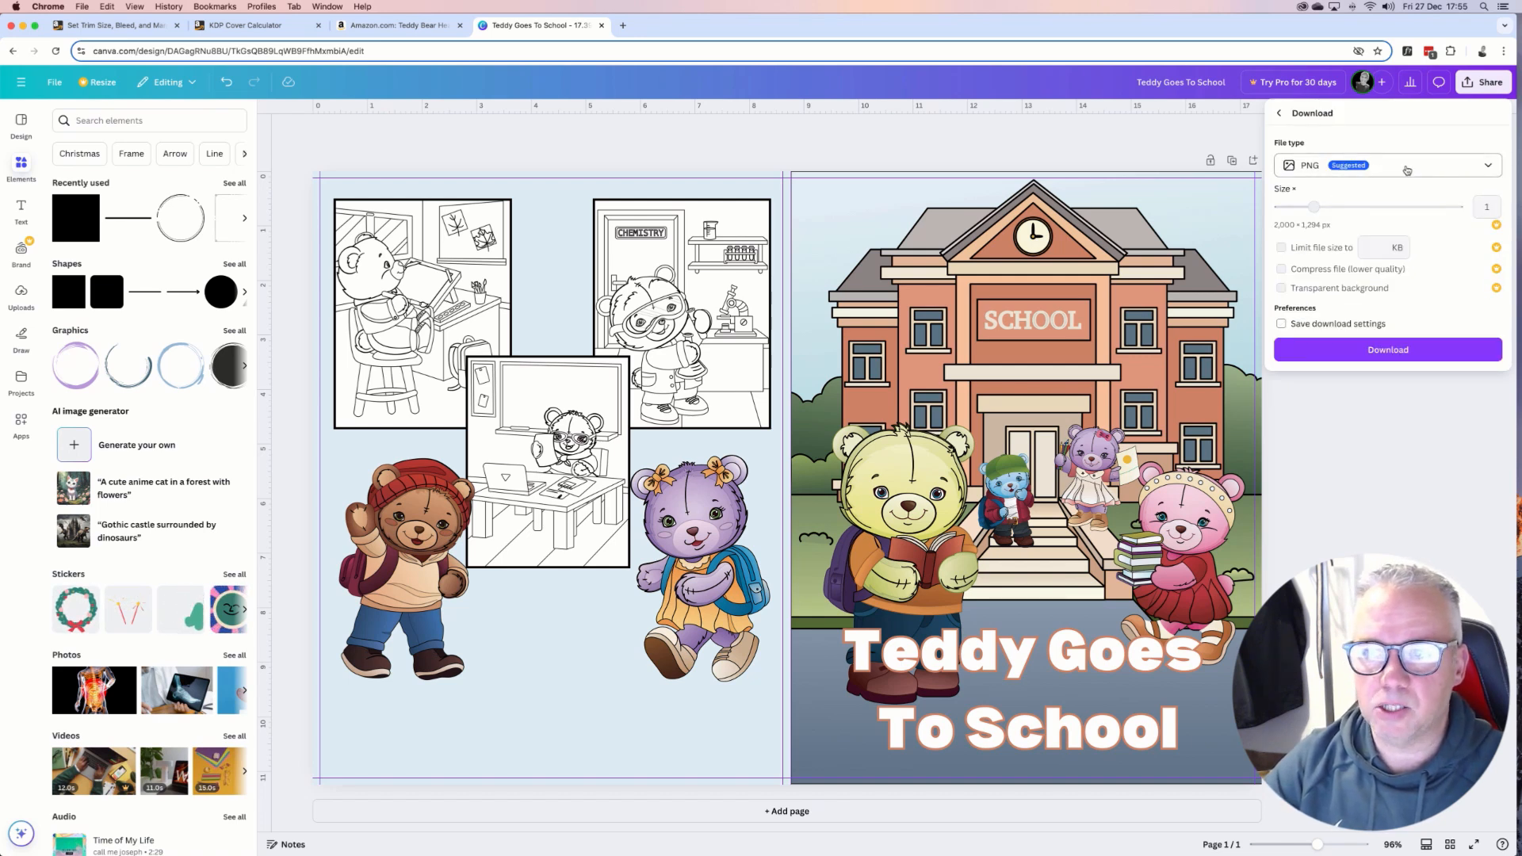
{"action": "left_click", "coordinate": [1407, 171]}
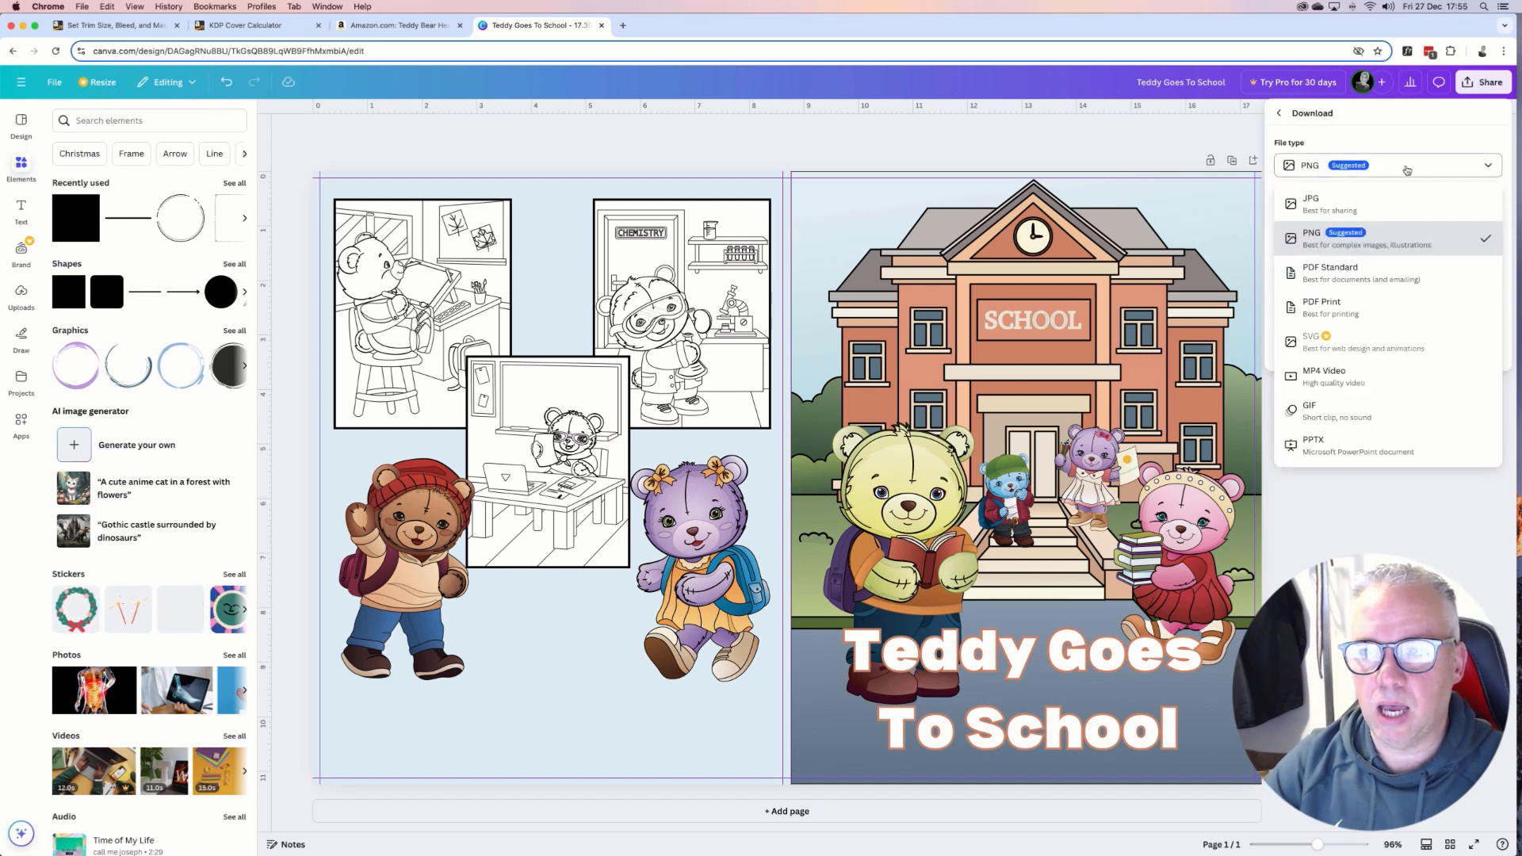
{"action": "left_click", "coordinate": [1351, 315]}
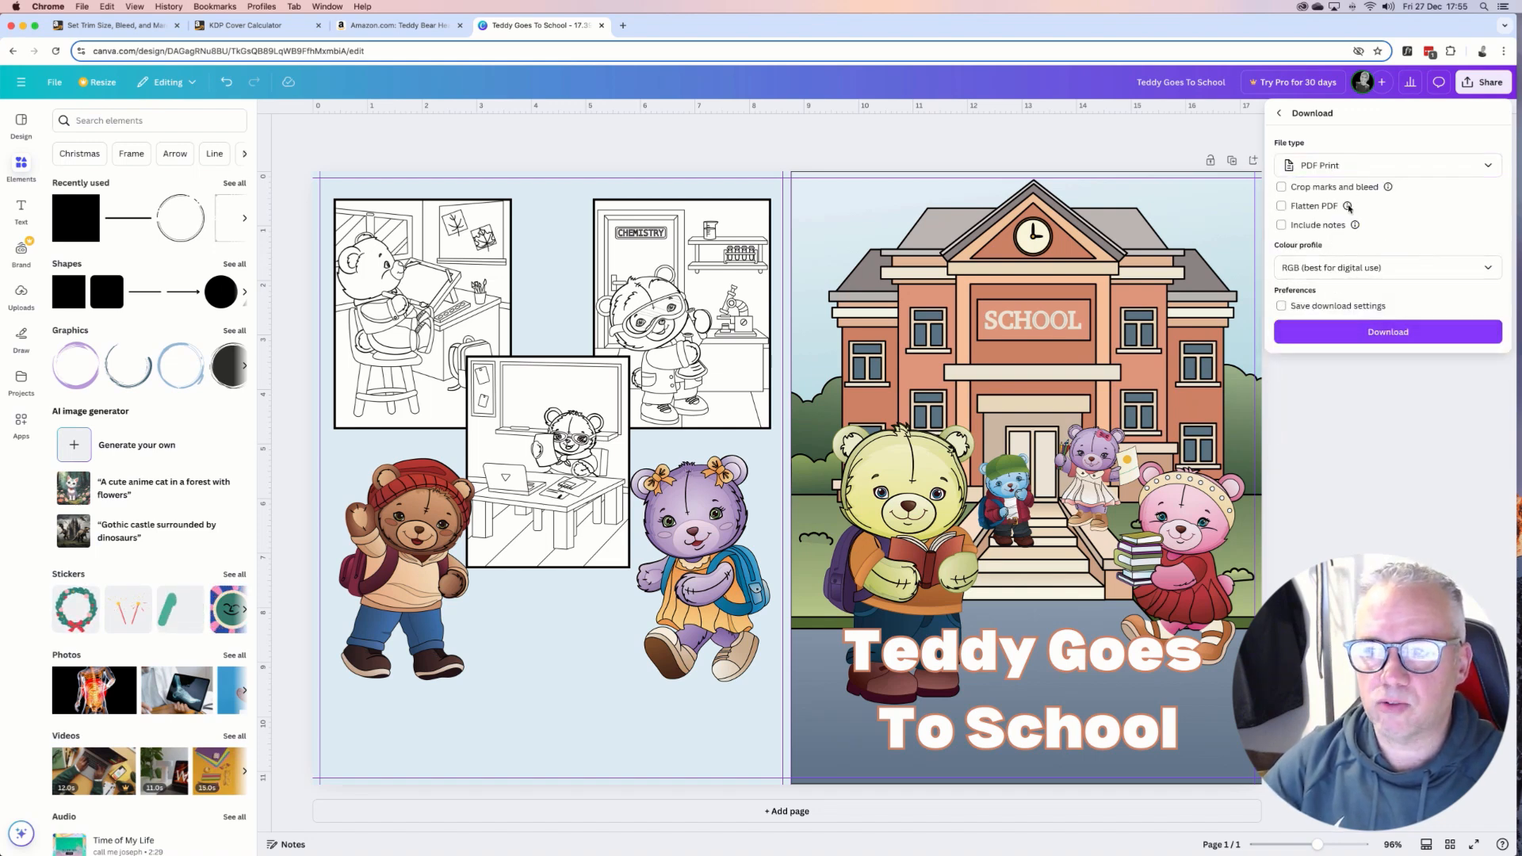
{"action": "left_click", "coordinate": [1425, 269]}
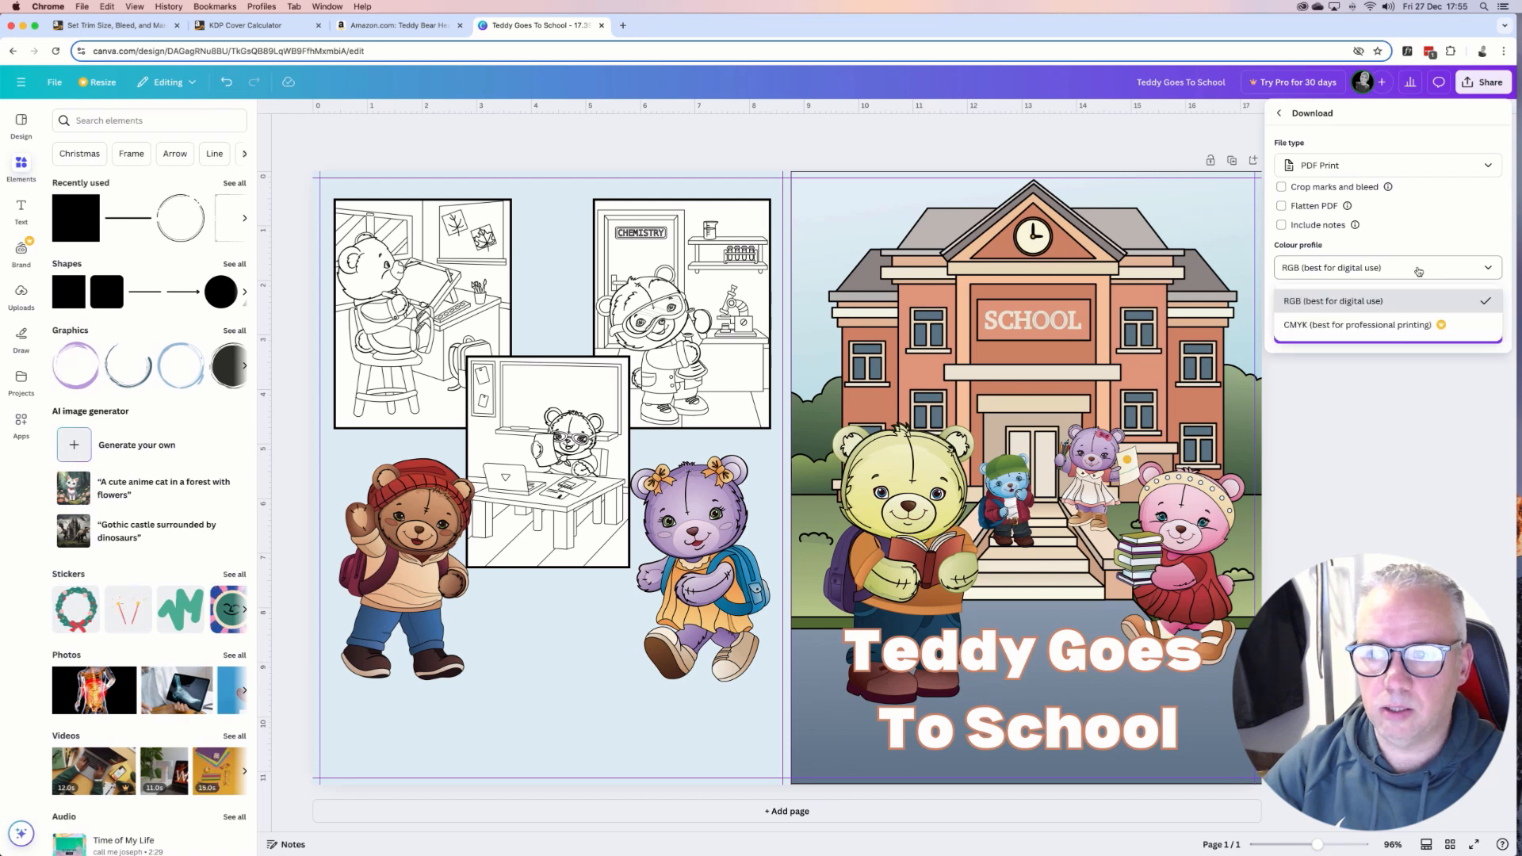
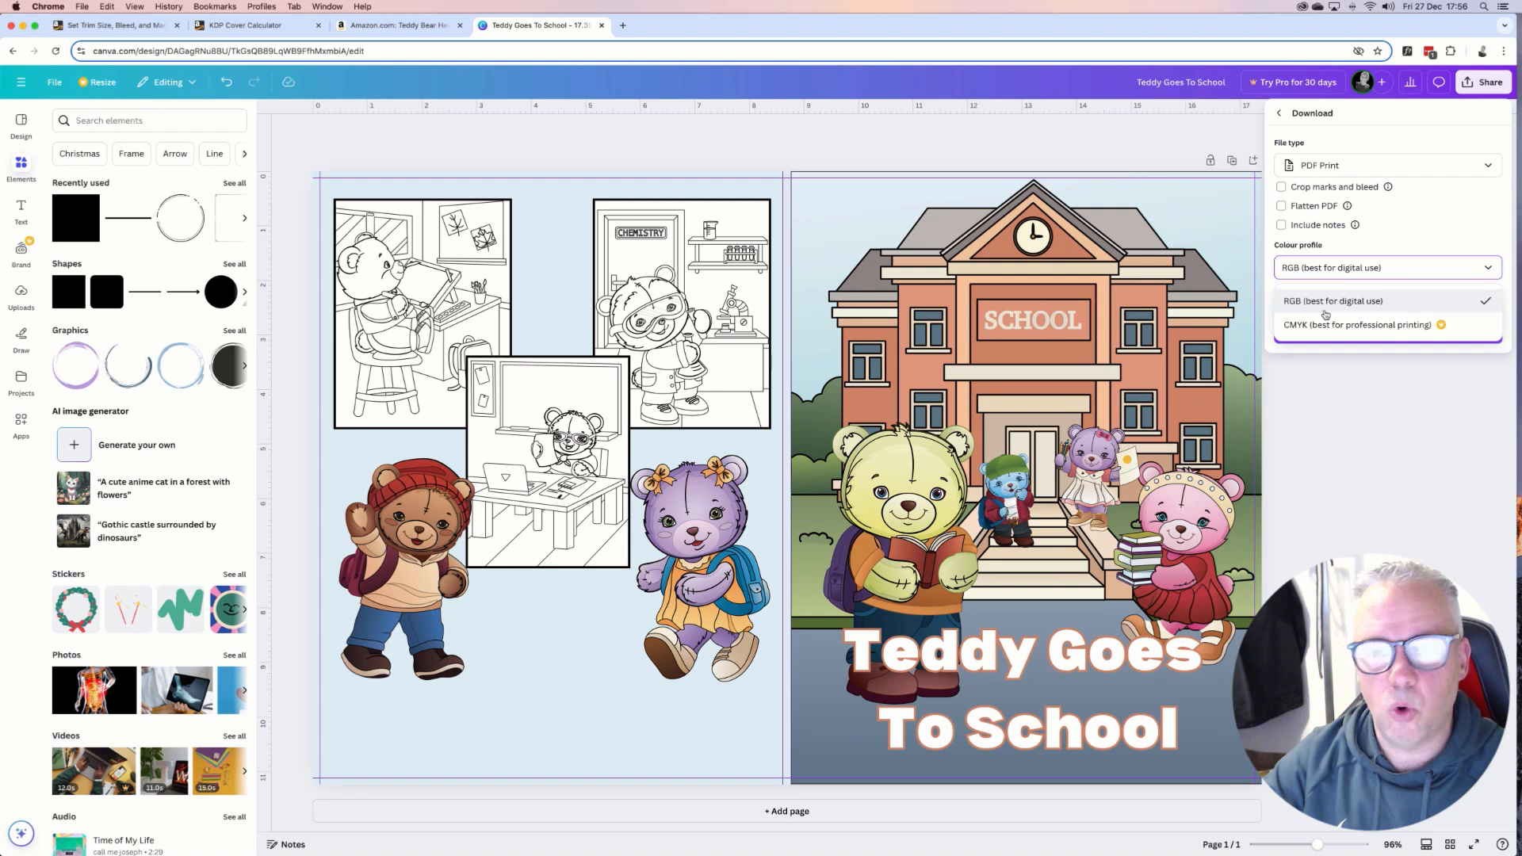
{"action": "left_click", "coordinate": [1343, 302]}
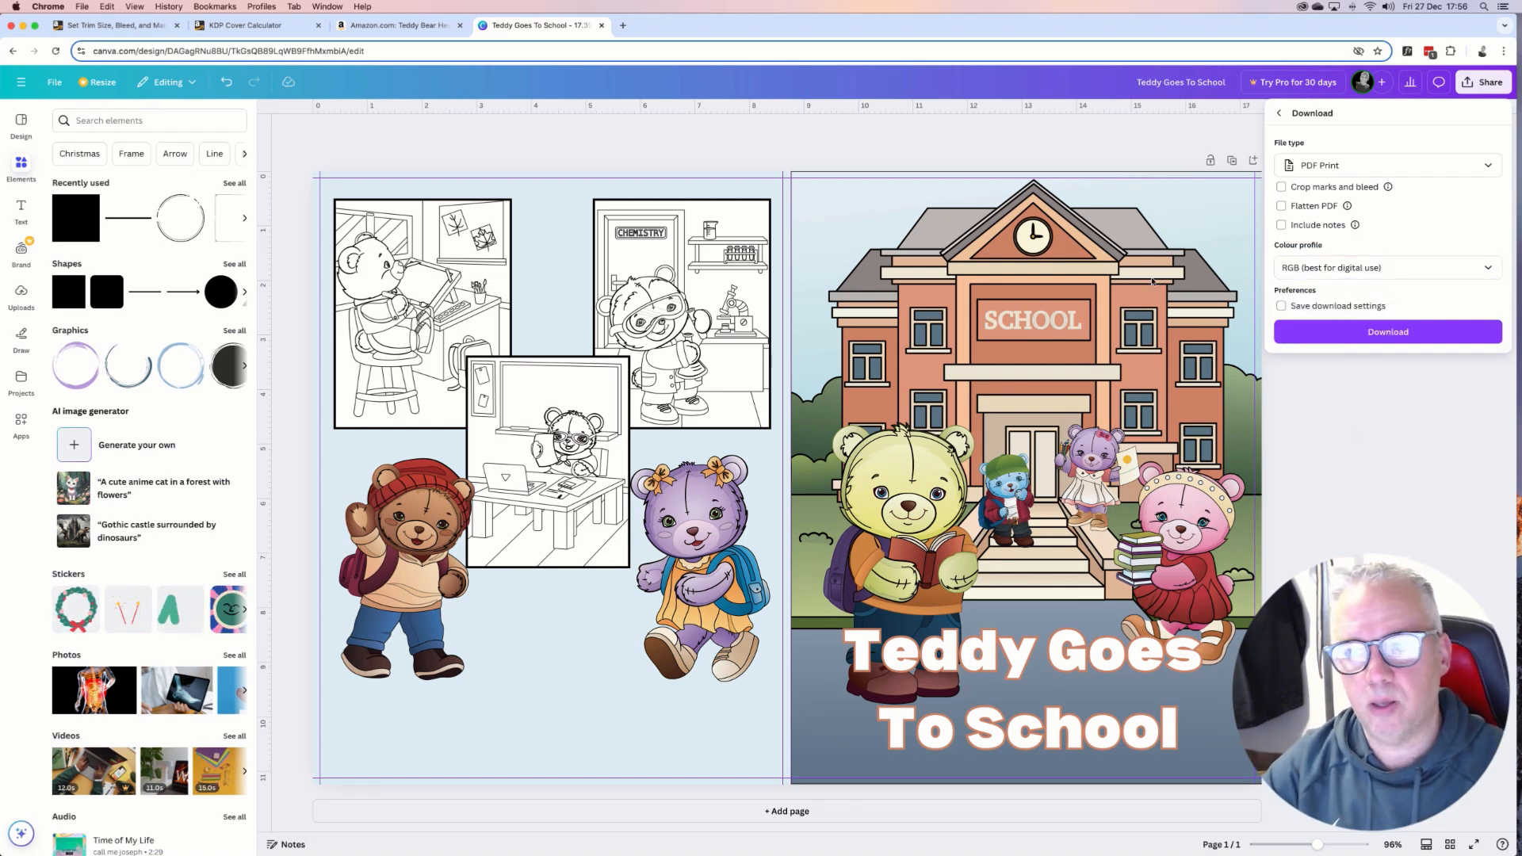
{"action": "left_click", "coordinate": [1392, 336]}
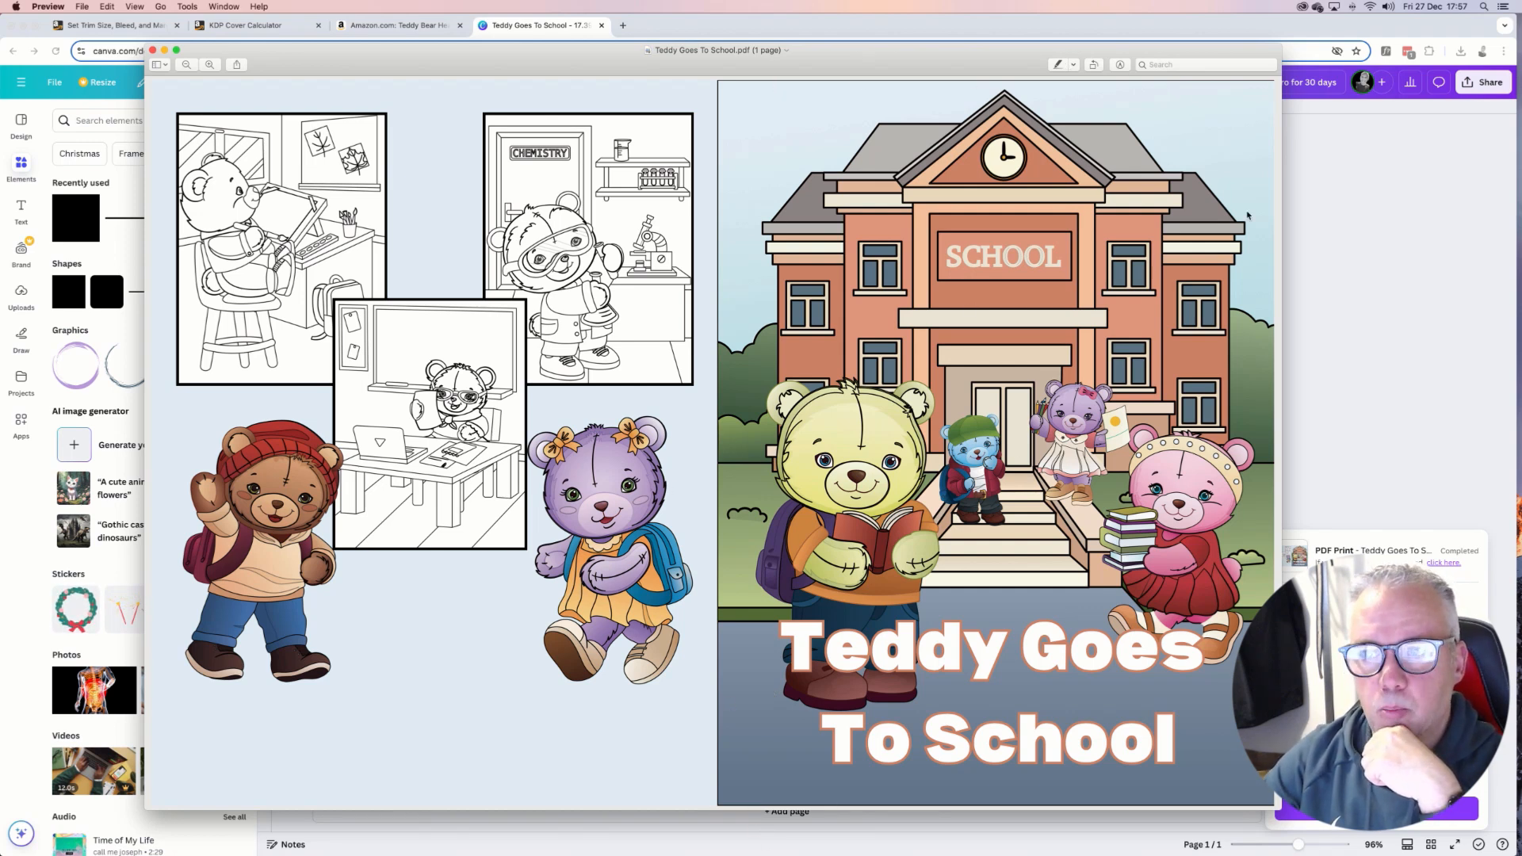
Enlarge the school front image so it extends beyond the spine edge, the top of the page and the lower outer corner.
{"action": "left_click", "coordinate": [1436, 241]}
{"action": "left_click", "coordinate": [858, 223]}
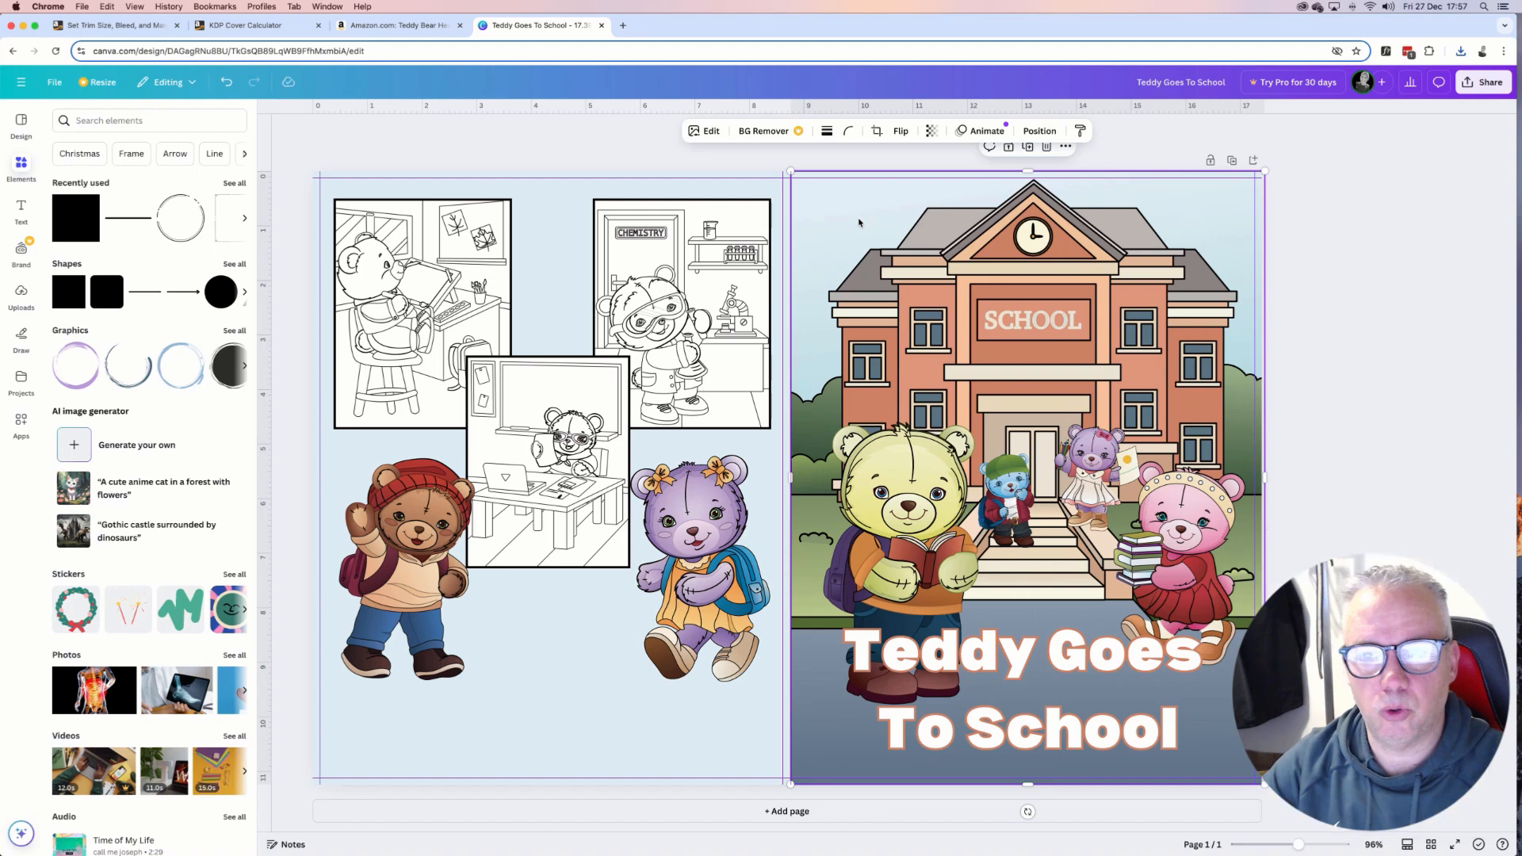
{"action": "left_click_drag", "start_coordinate": [790, 172], "coordinate": [783, 160]}
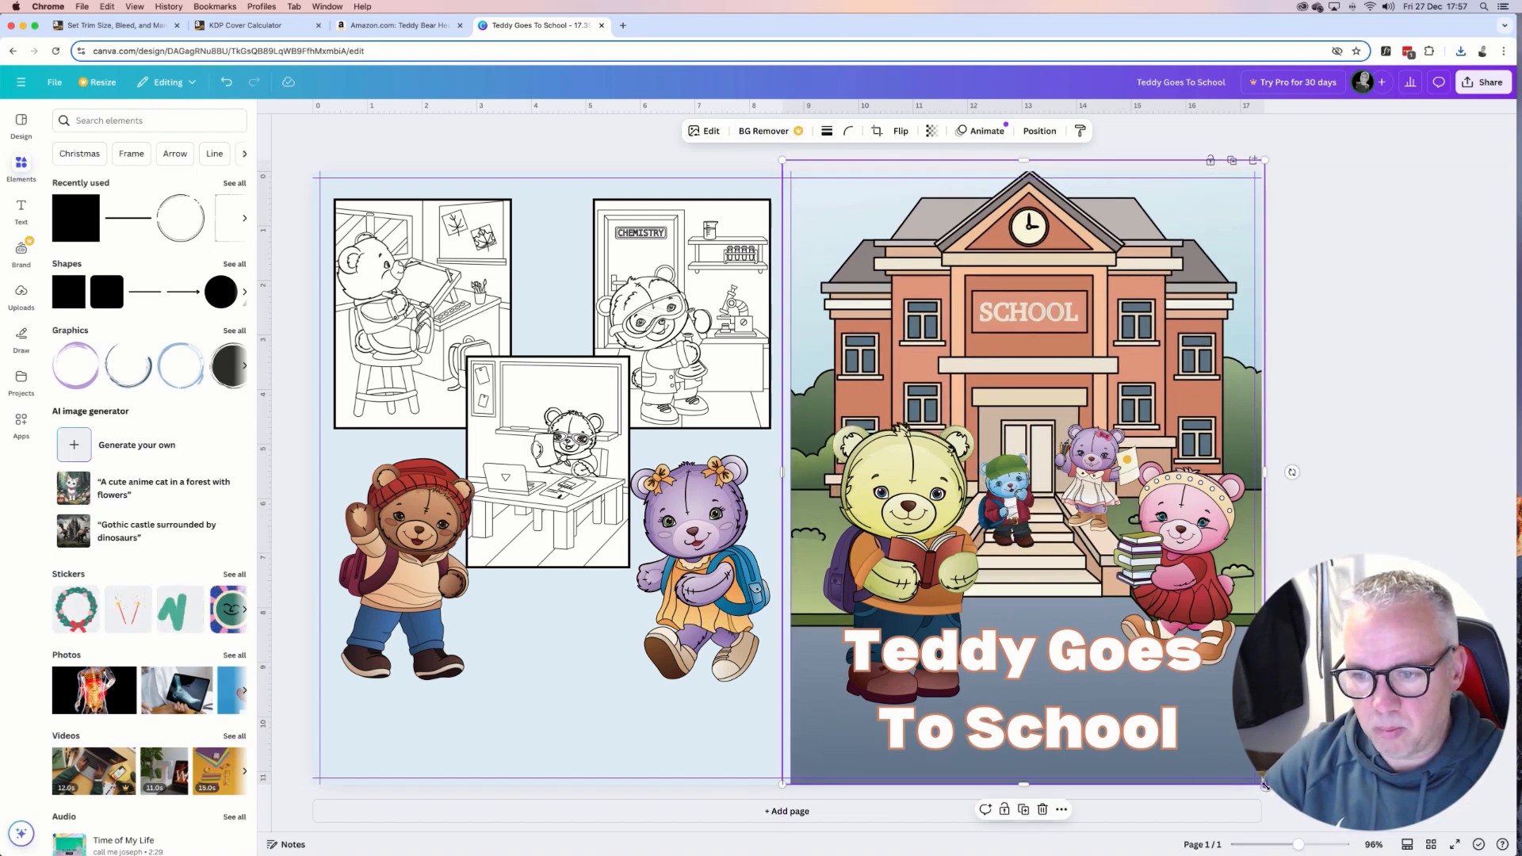
{"action": "left_click_drag", "start_coordinate": [1264, 782], "coordinate": [1266, 785]}
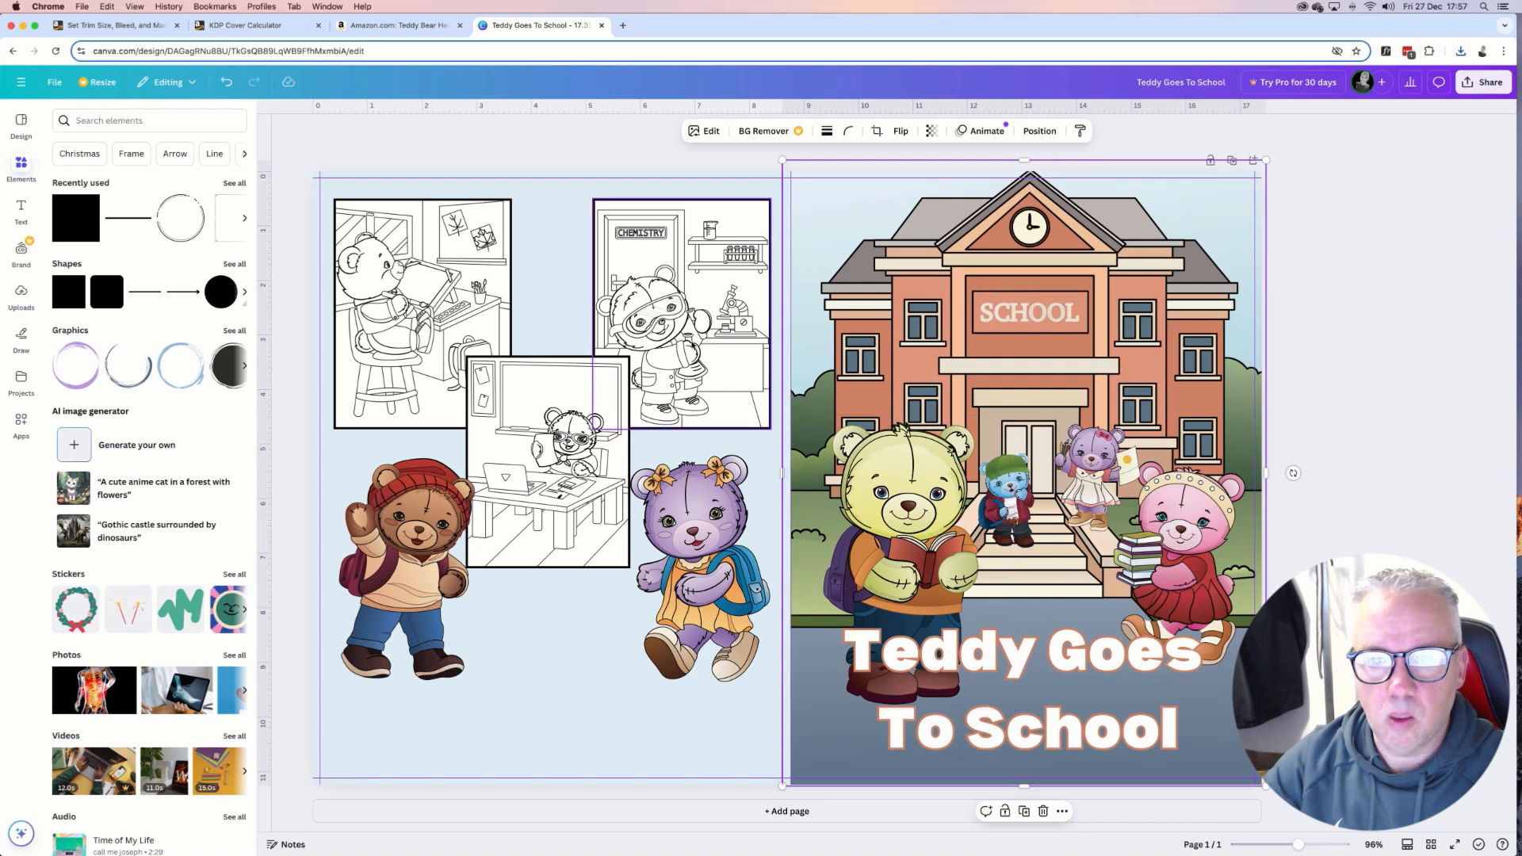
{"action": "right_click", "coordinate": [925, 318]}
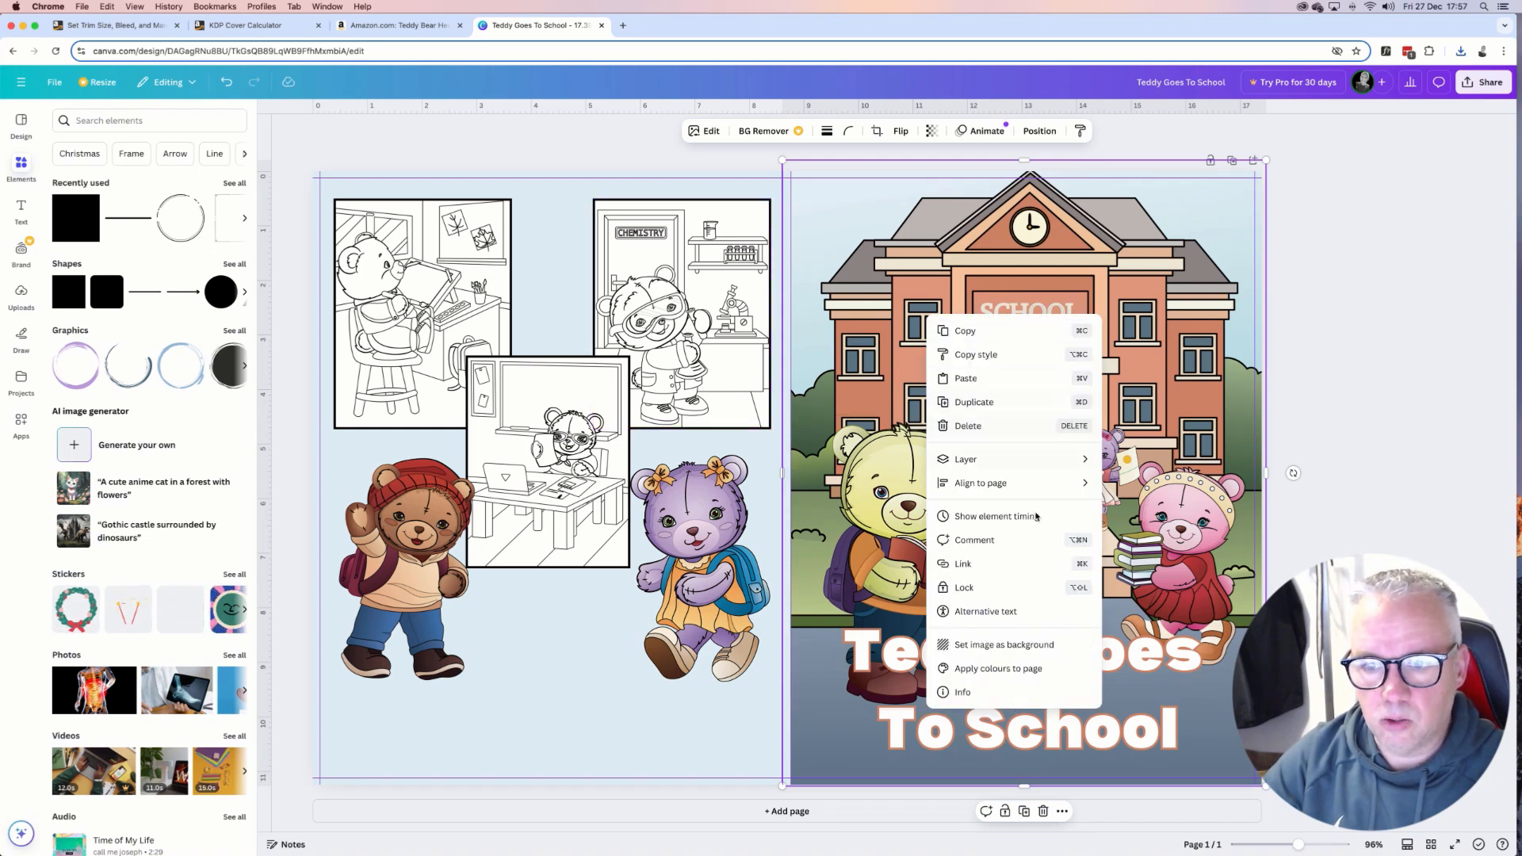
{"action": "mouse_move", "coordinate": [1003, 468]}
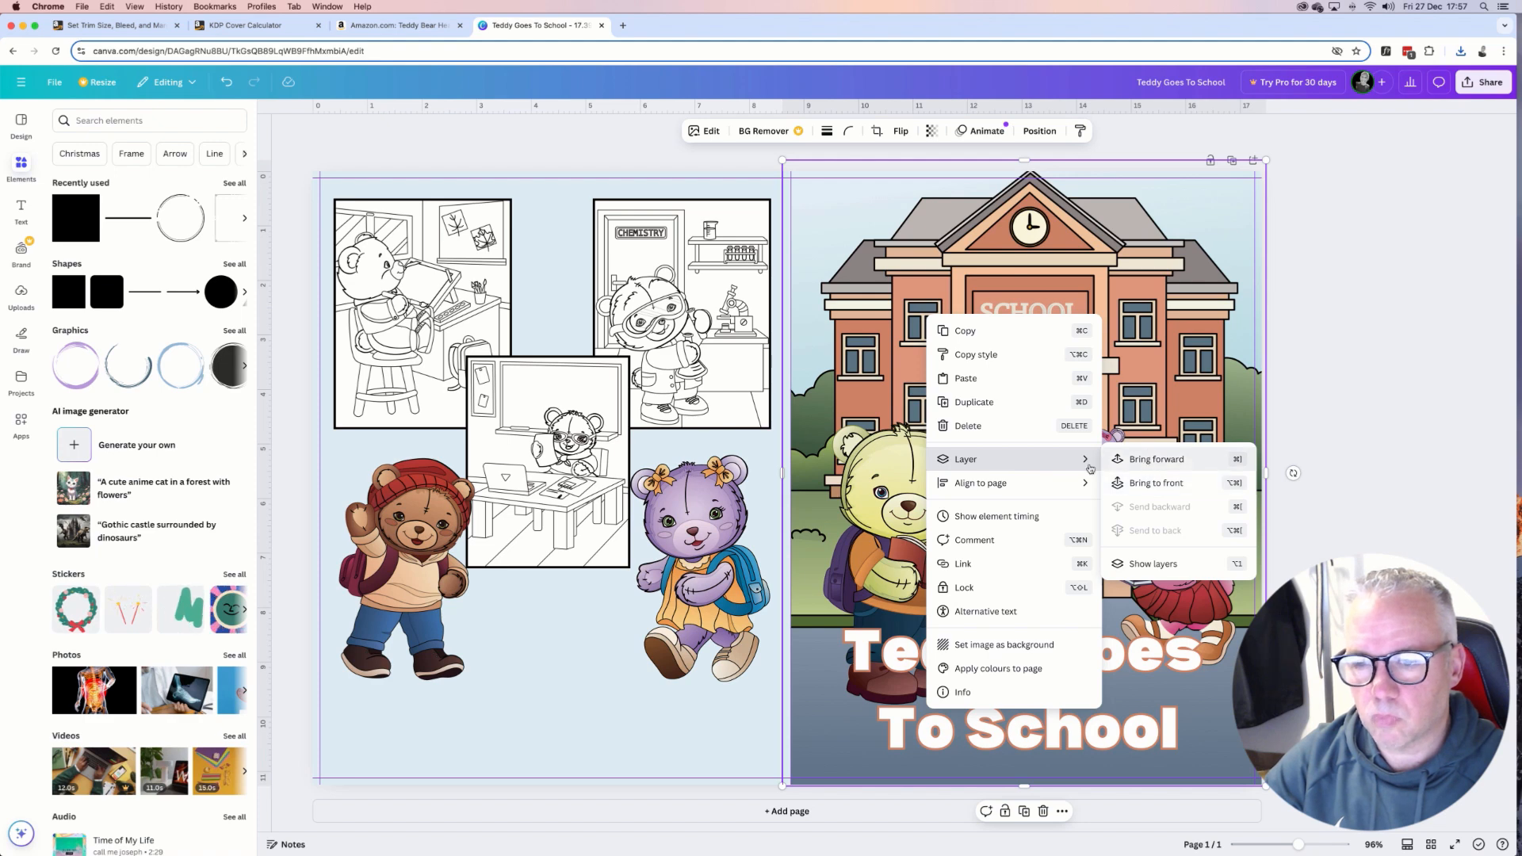
{"action": "left_click", "coordinate": [1255, 474]}
Shift the light blue background to the back cover's outer edge and trim its inner edge to the front-side spine guide.
{"action": "left_click", "coordinate": [552, 661]}
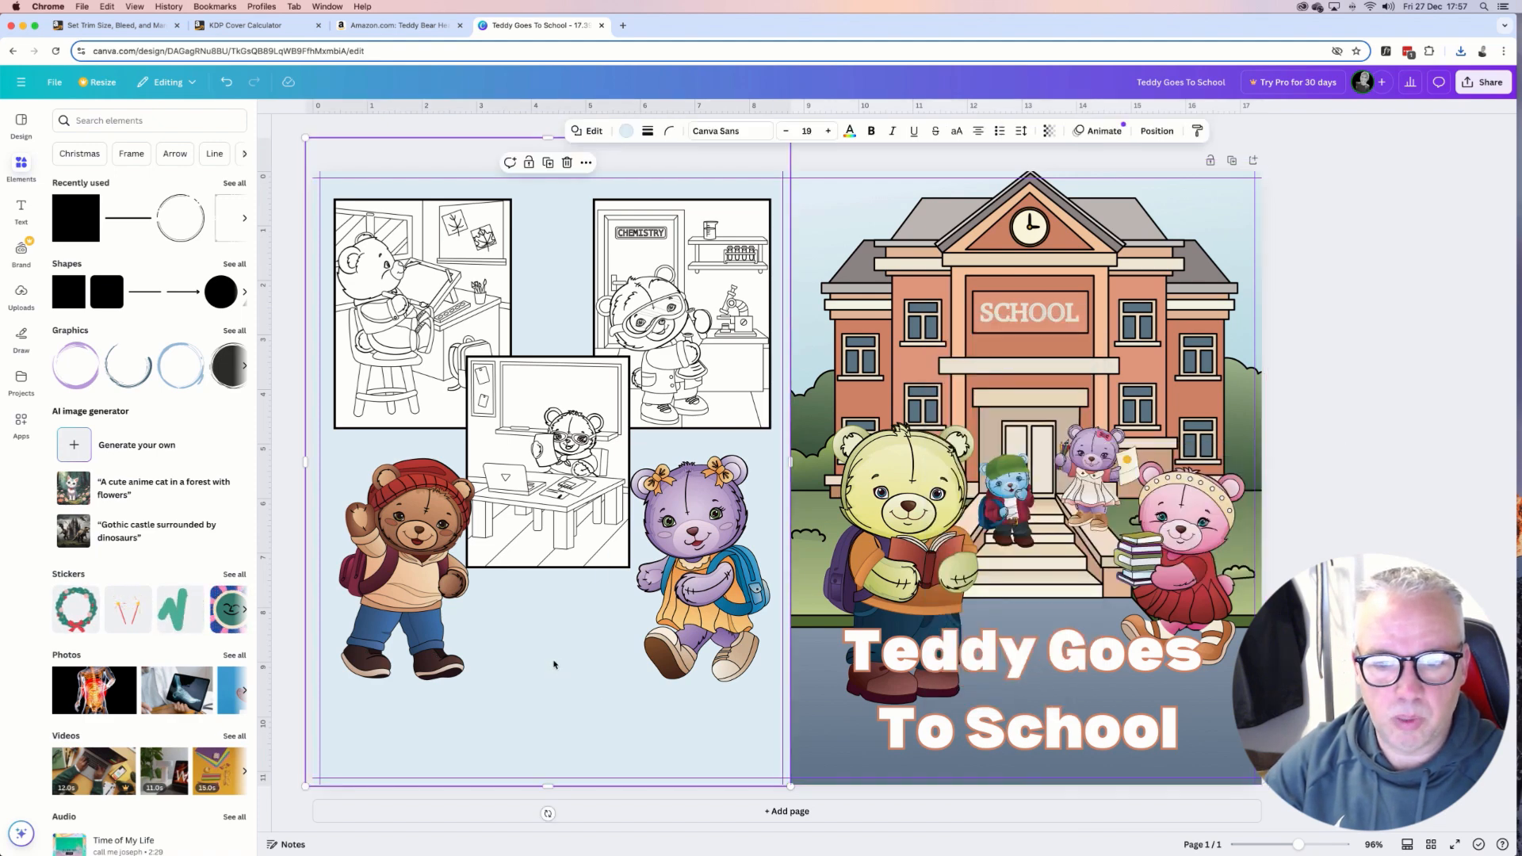
{"action": "left_click_drag", "start_coordinate": [572, 660], "coordinate": [567, 660]}
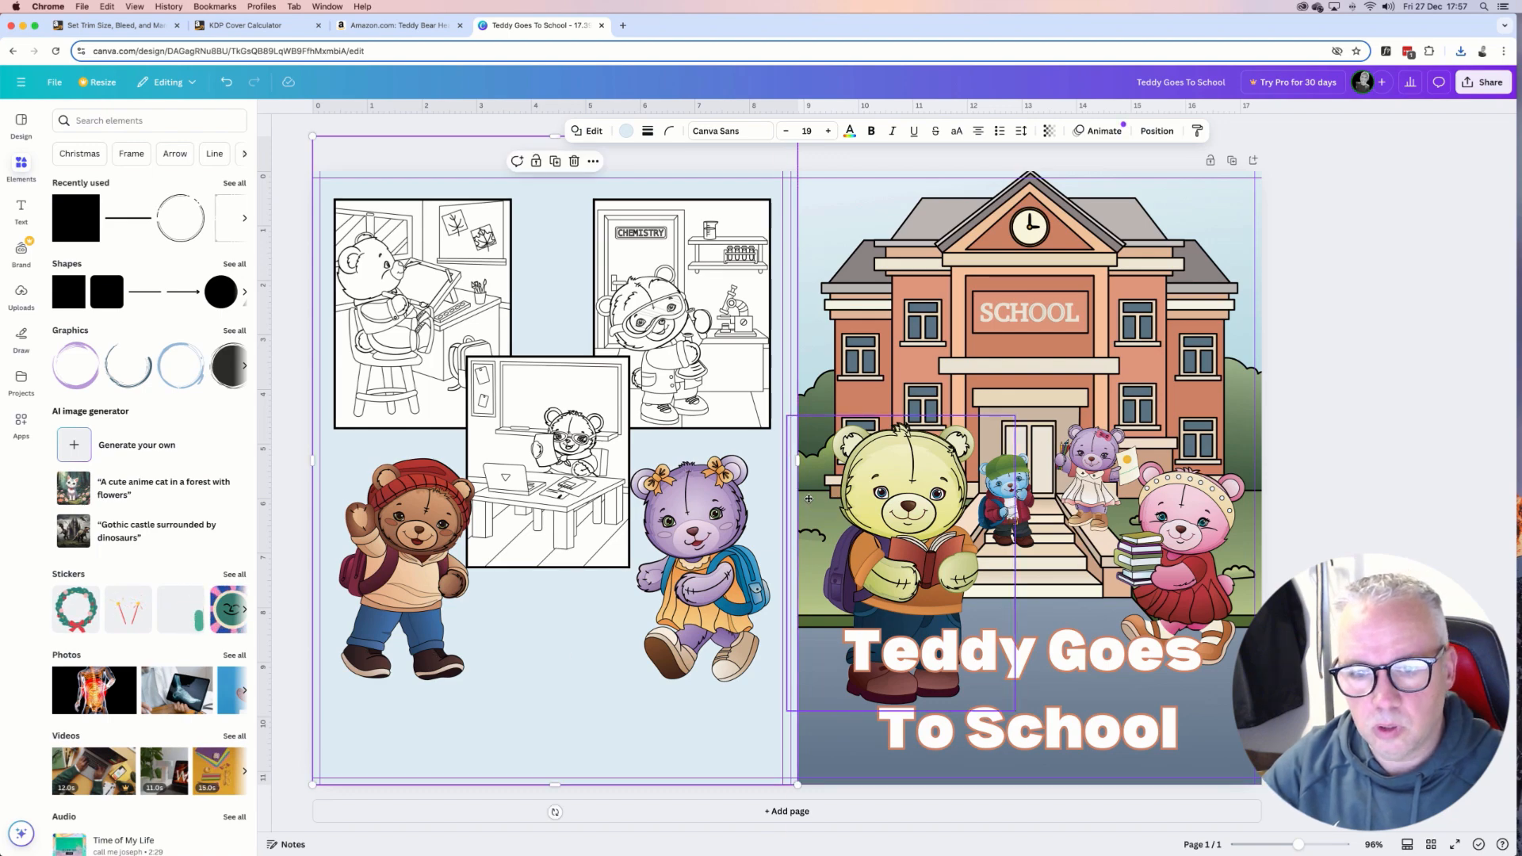
{"action": "left_click_drag", "start_coordinate": [795, 466], "coordinate": [793, 466]}
{"action": "scroll", "coordinate": [793, 466], "scroll_direction": "up", "scroll_amount": 5}
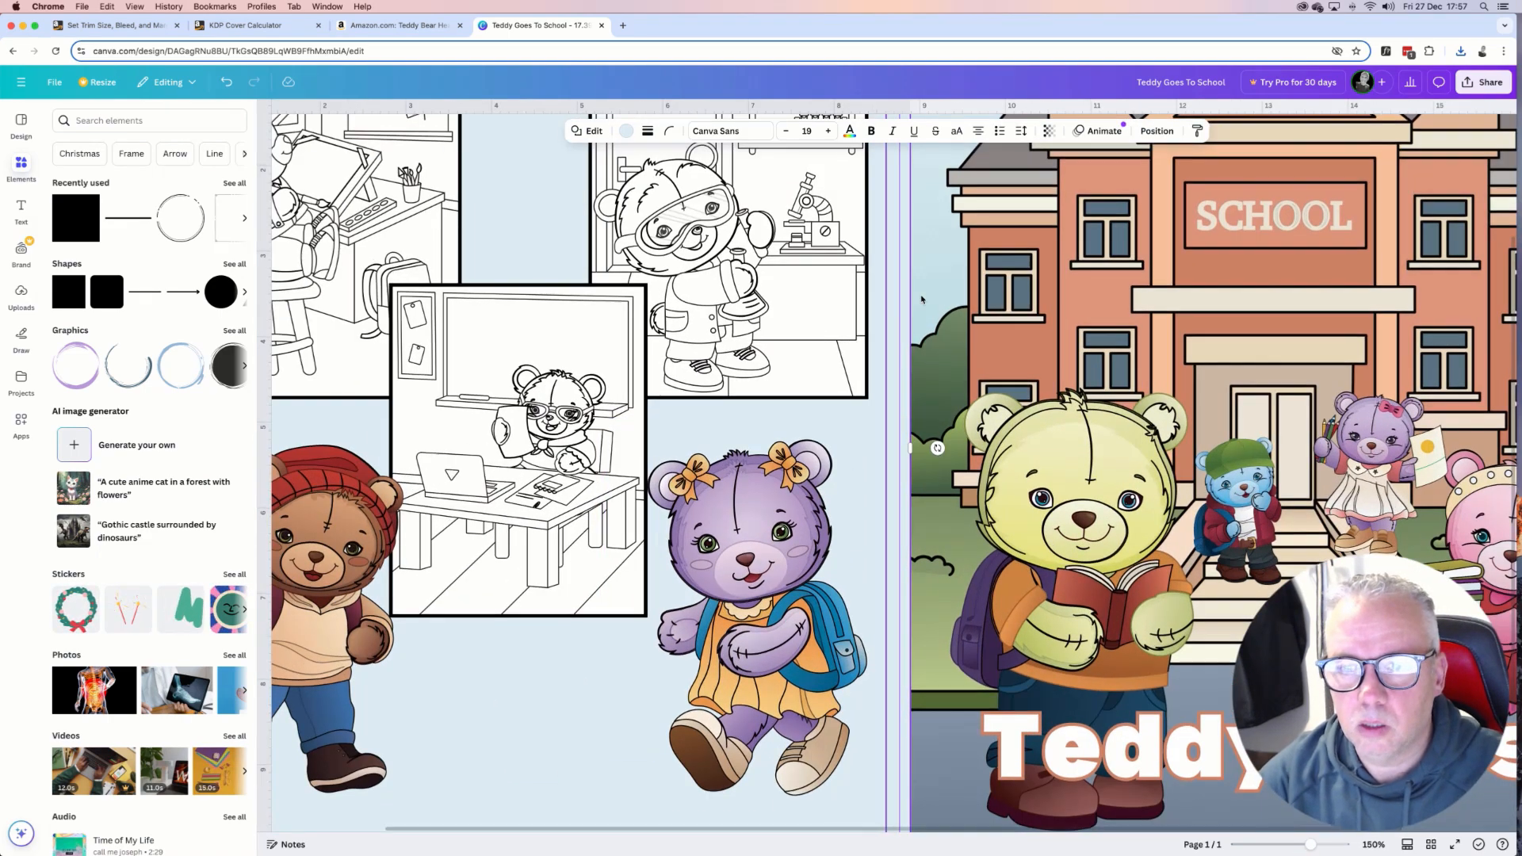
{"action": "scroll", "coordinate": [919, 436], "scroll_direction": "up", "scroll_amount": 2}
{"action": "left_click_drag", "start_coordinate": [909, 513], "coordinate": [862, 522]}
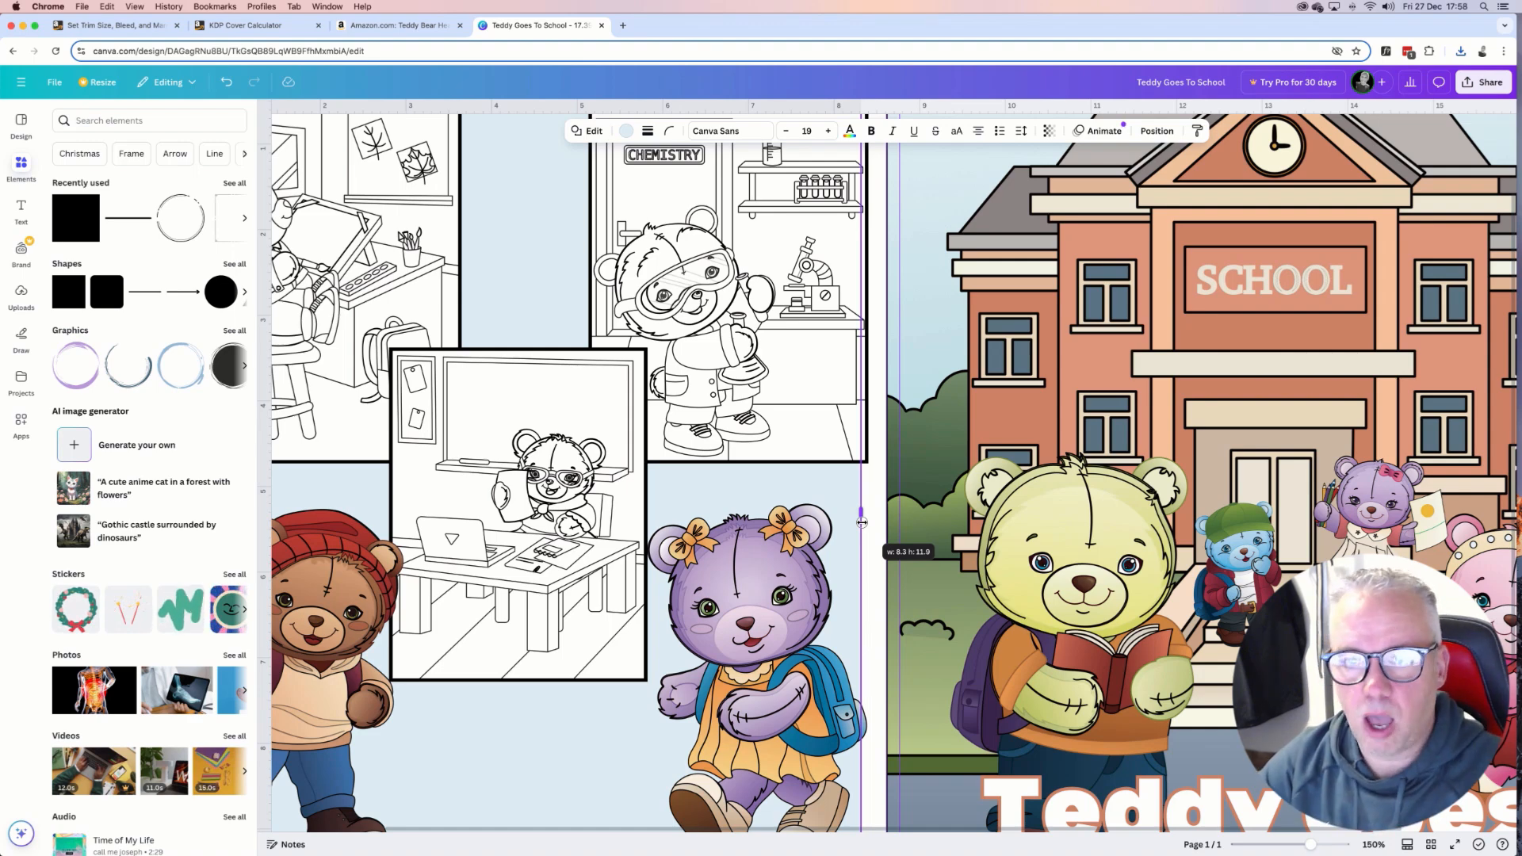
{"action": "left_click_drag", "start_coordinate": [862, 522], "coordinate": [900, 523]}
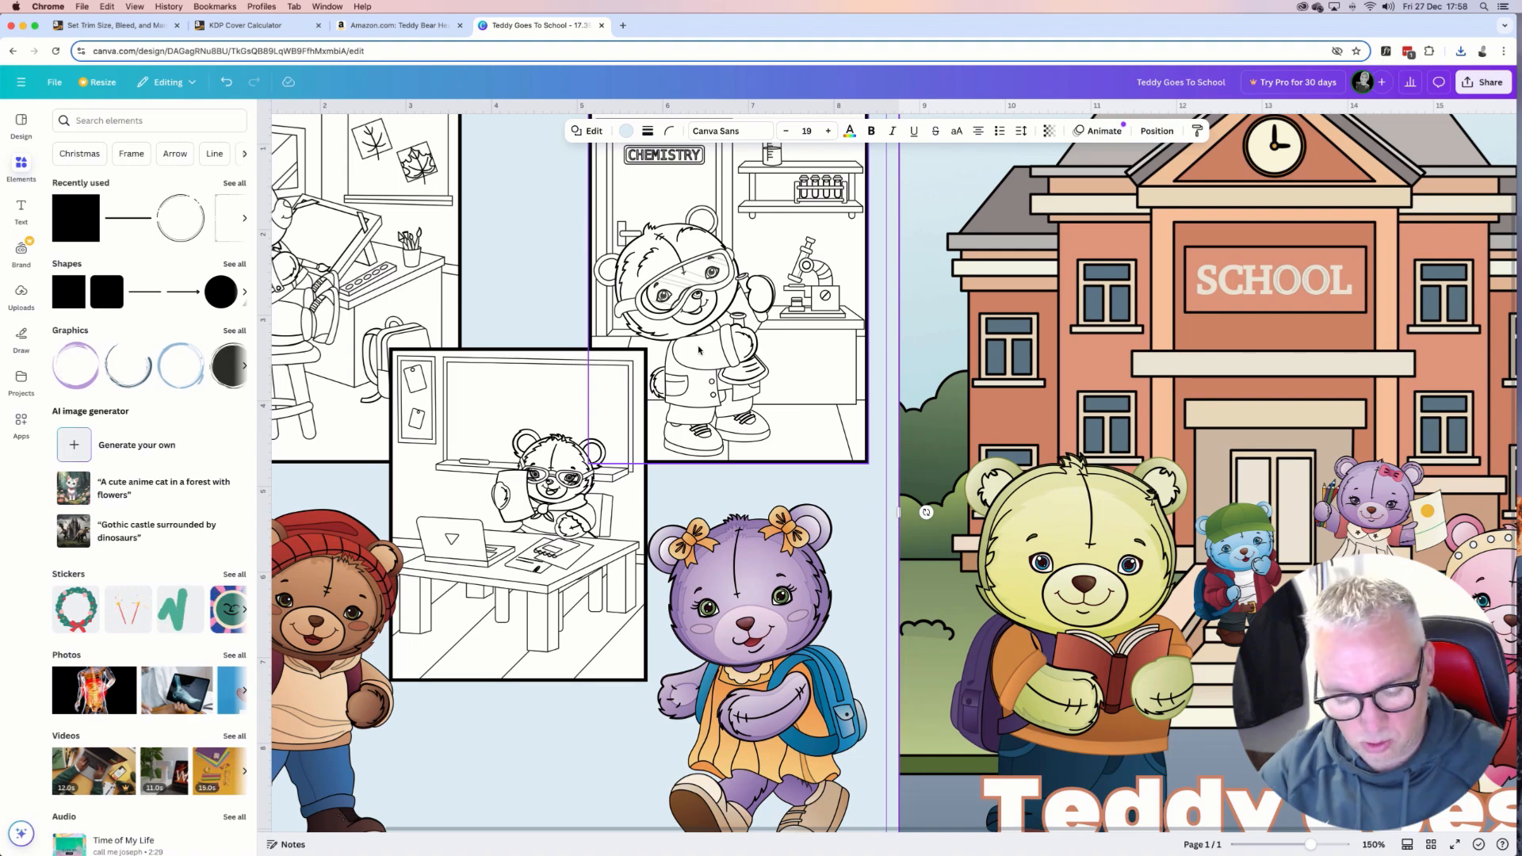
{"action": "key", "text": "super+0"}
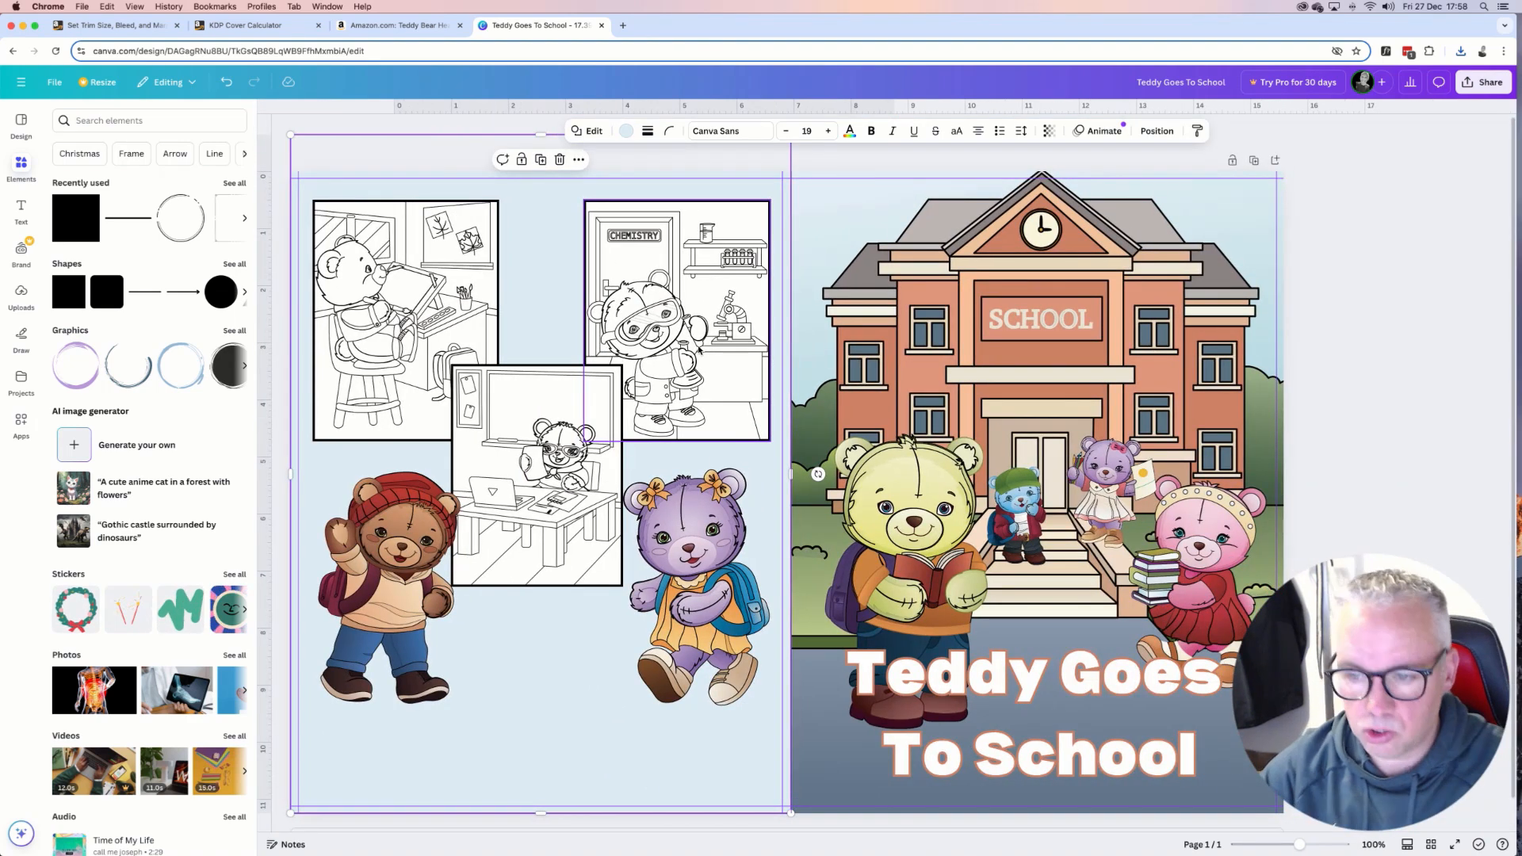
Download the corrected cover again as a PDF Print file and check the exported page.
{"action": "left_click", "coordinate": [1476, 86]}
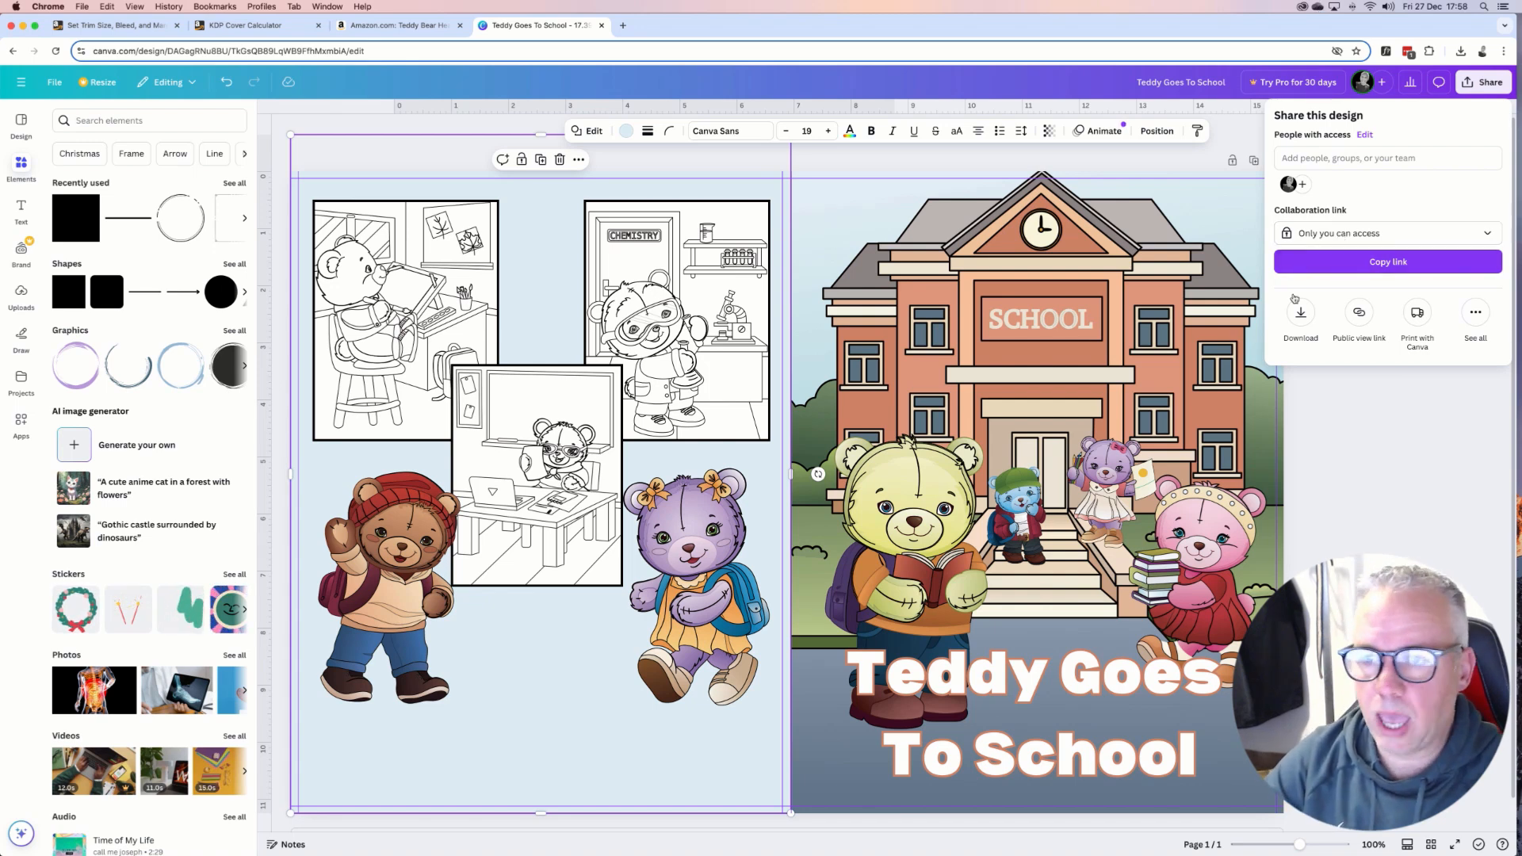
{"action": "left_click", "coordinate": [1299, 318]}
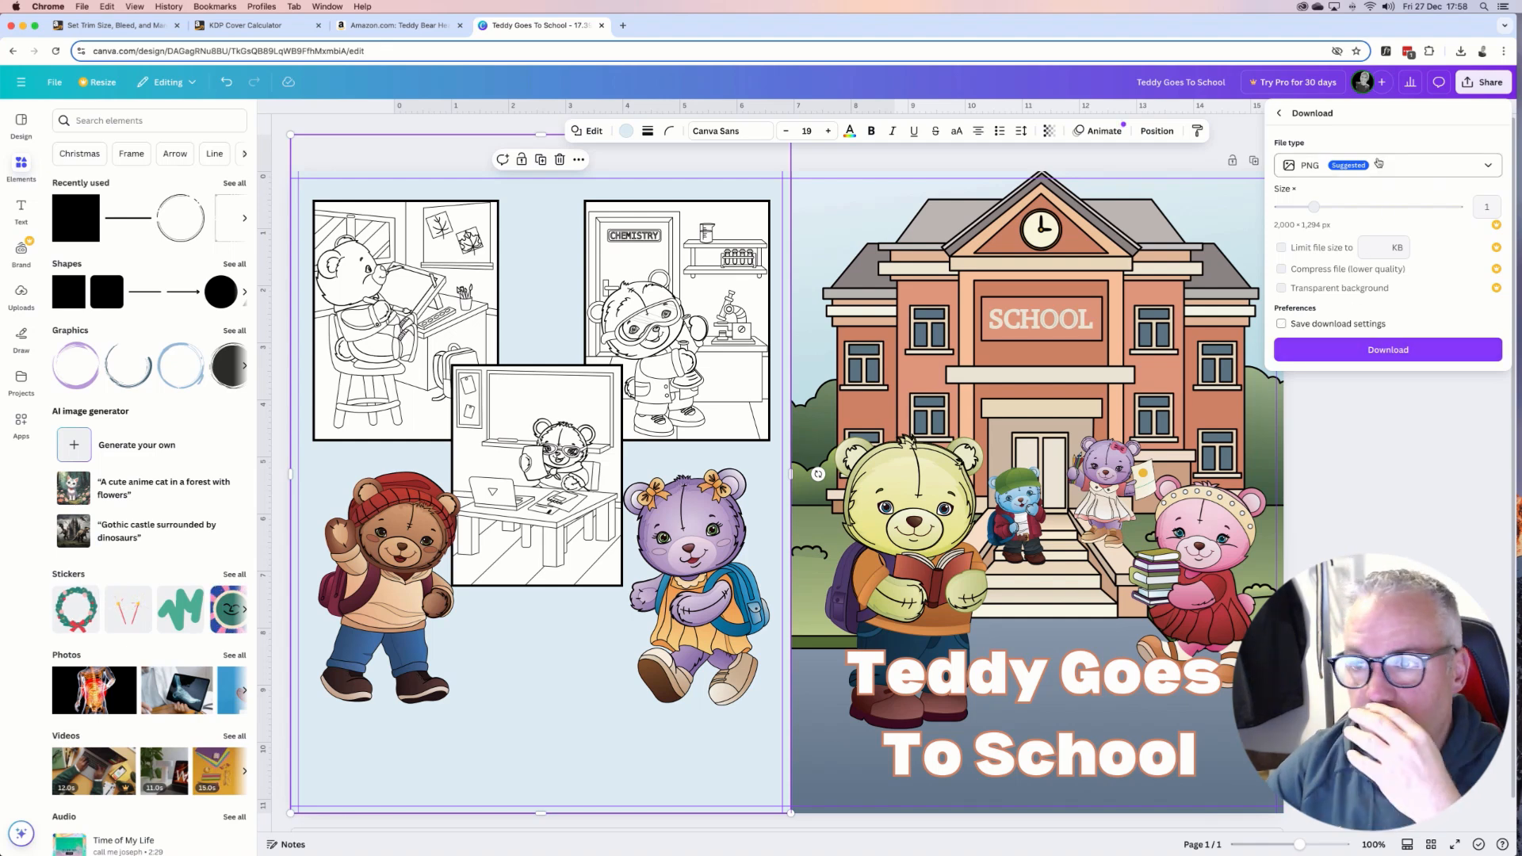
{"action": "left_click", "coordinate": [1378, 165]}
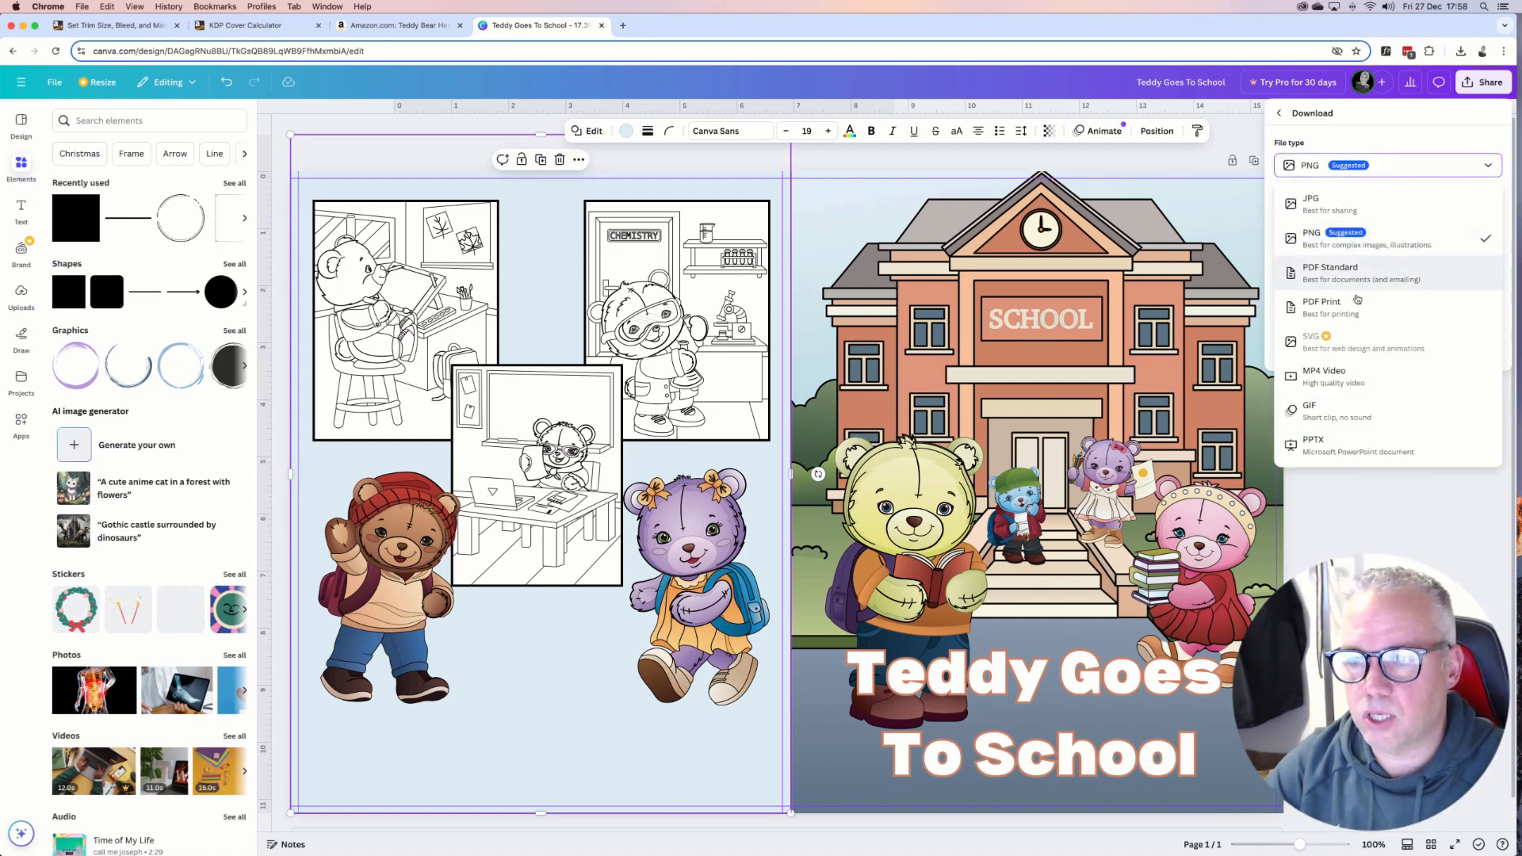
{"action": "left_click", "coordinate": [1357, 302]}
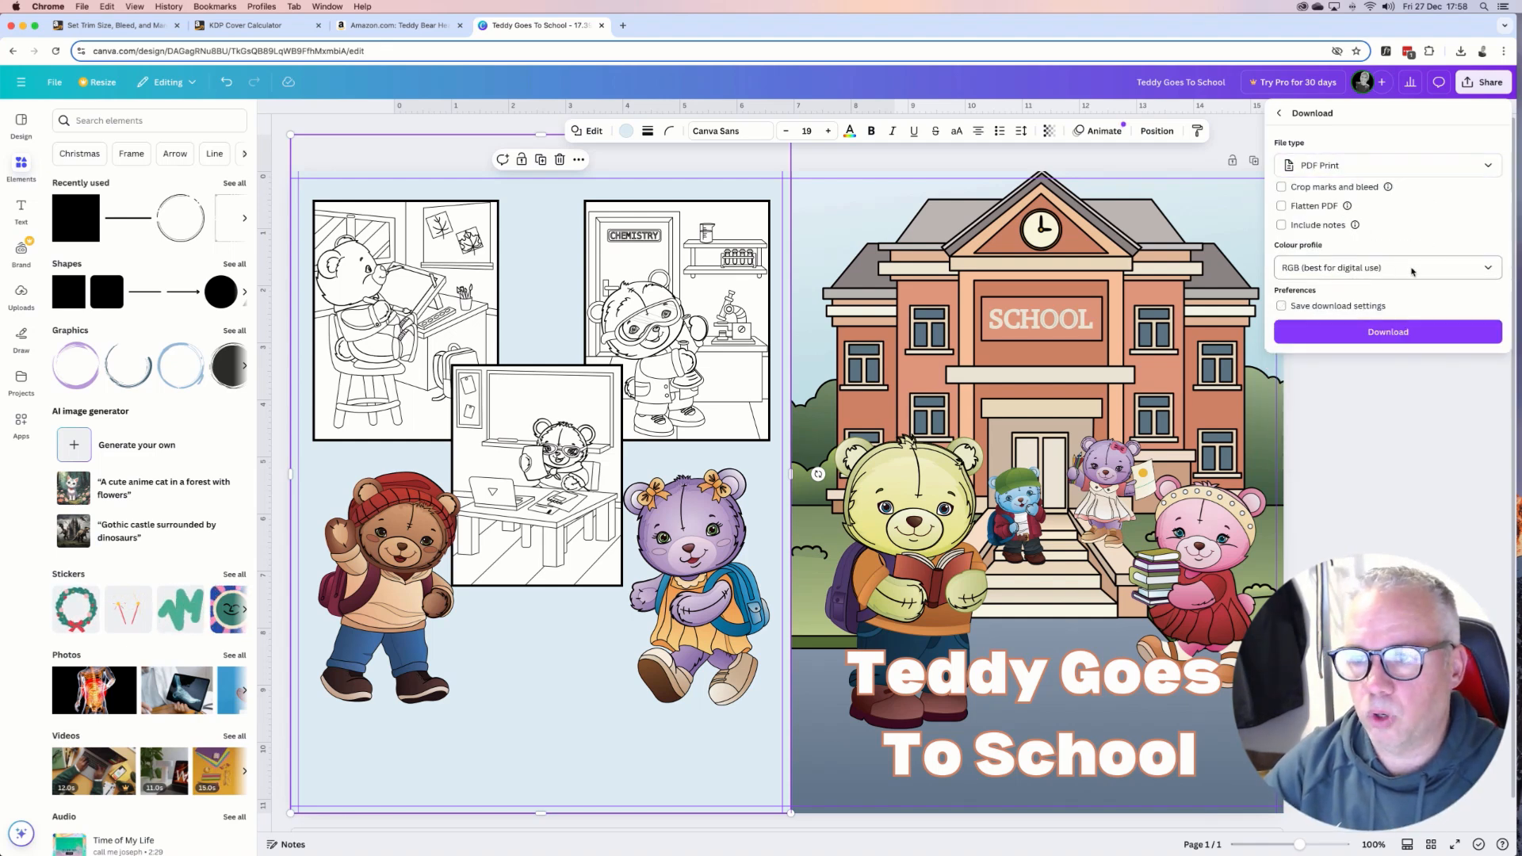
{"action": "left_click", "coordinate": [1362, 334]}
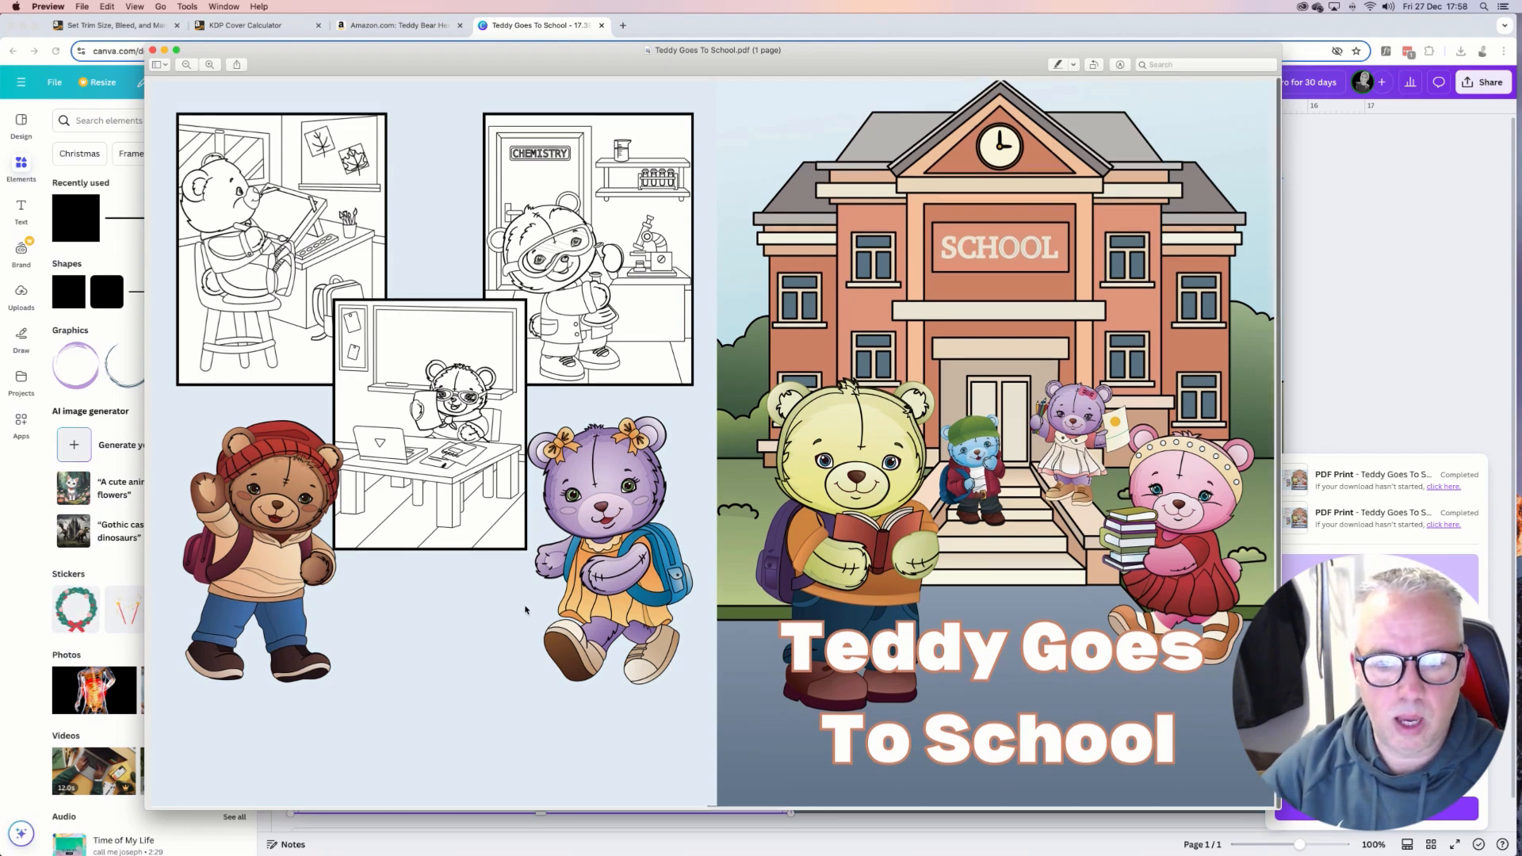
{"action": "scroll", "coordinate": [520, 642], "scroll_direction": "down", "scroll_amount": 2}
{"action": "scroll", "coordinate": [525, 609], "scroll_direction": "up", "scroll_amount": 2}
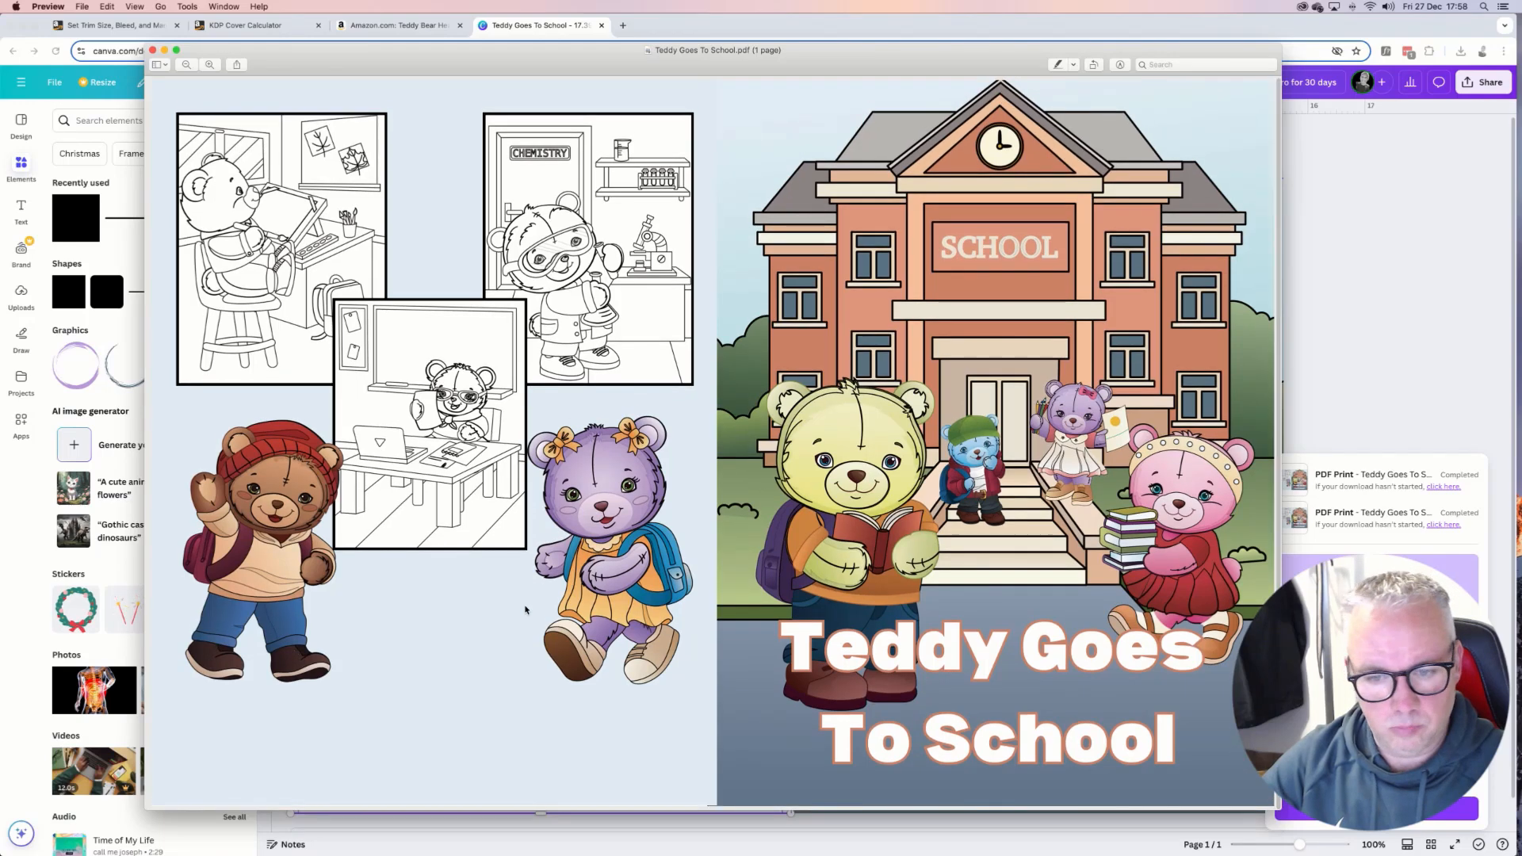
{"action": "scroll", "coordinate": [525, 609], "scroll_direction": "up", "scroll_amount": 1}
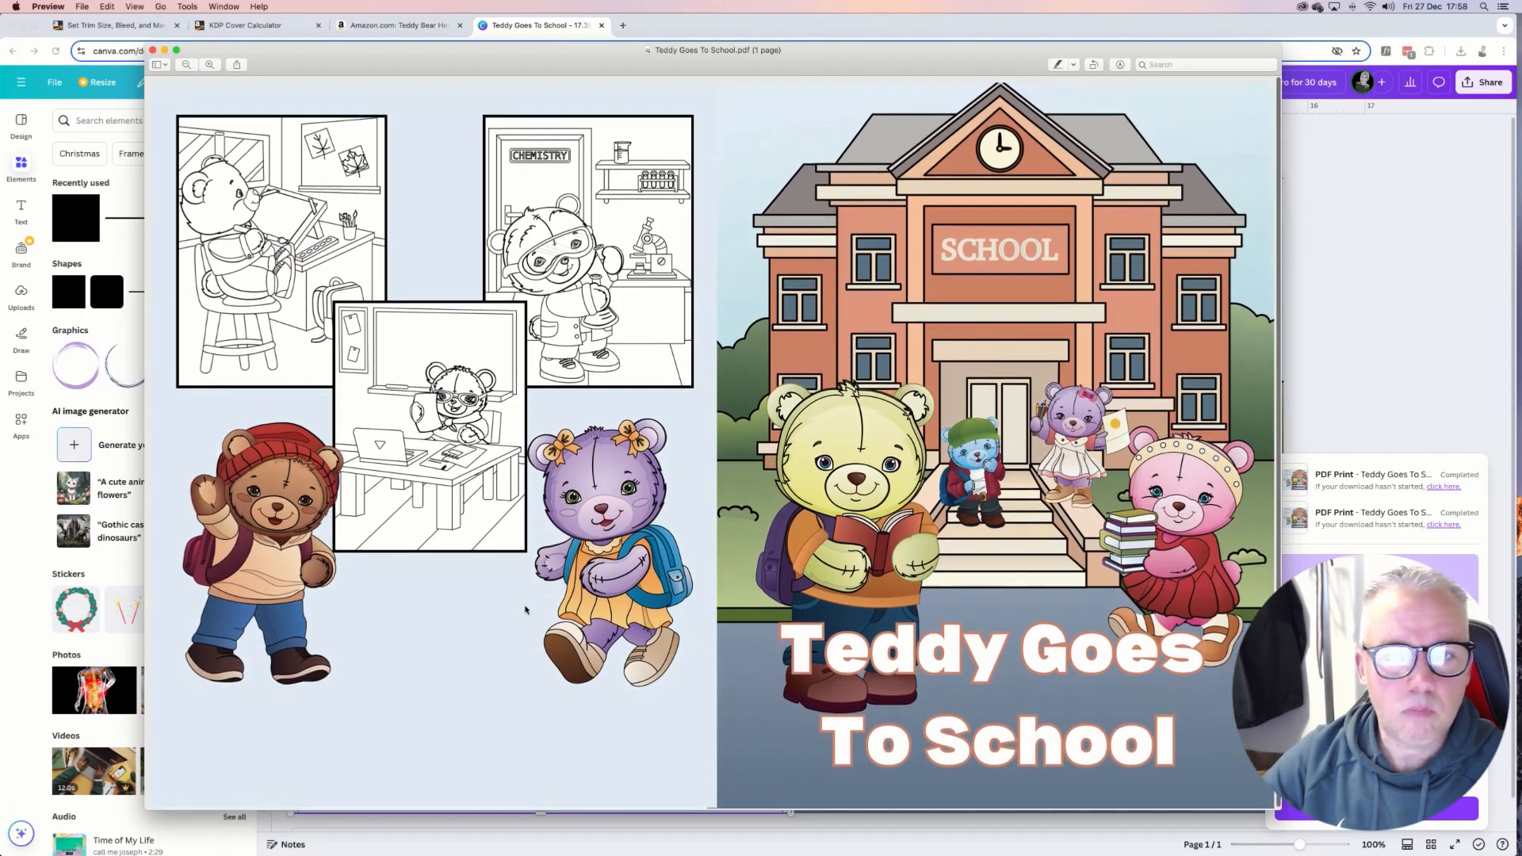